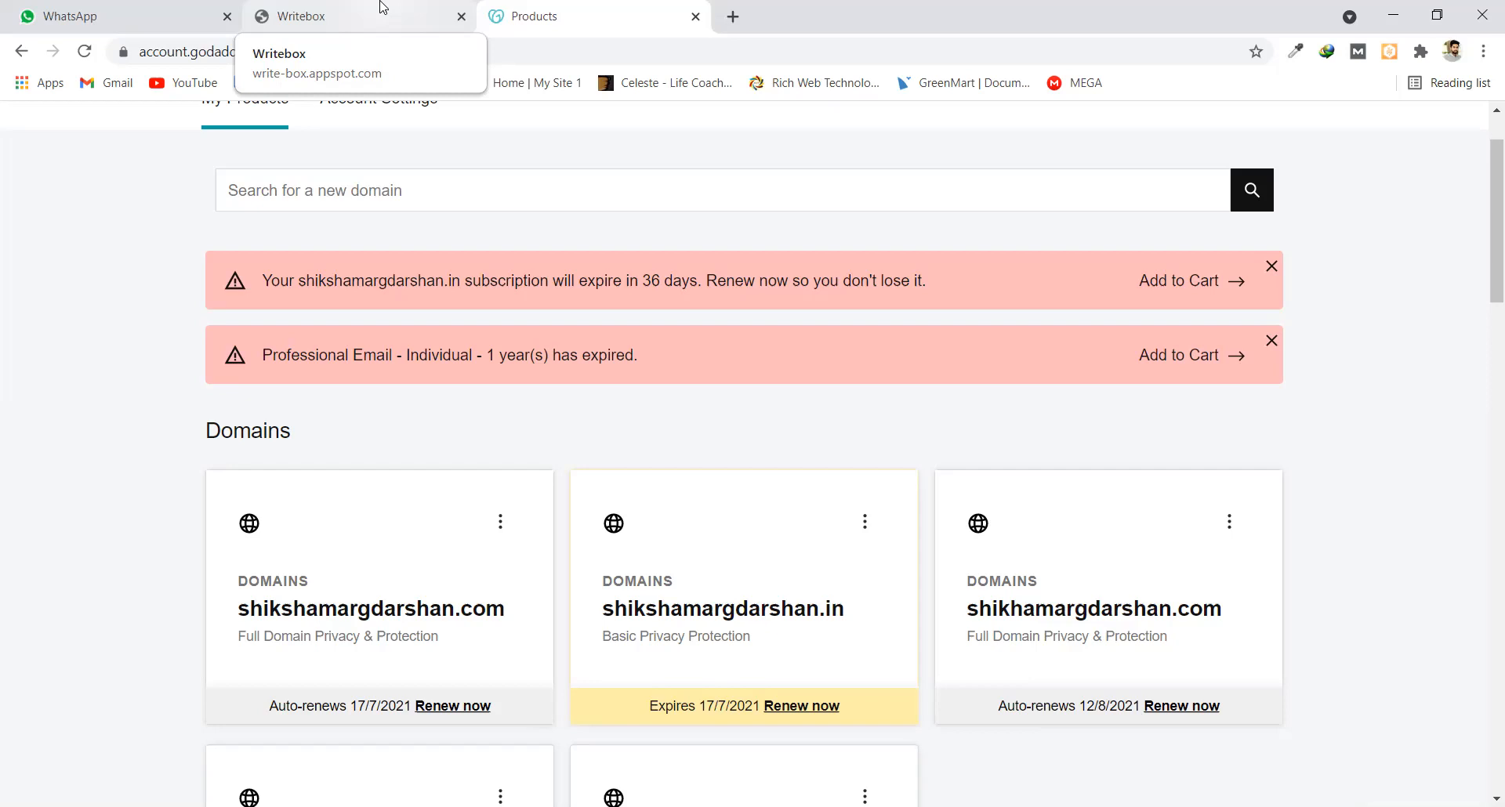
# Switch to the Writebox note holding the hosting account details and nameservers
pyautogui.click(383, 9)
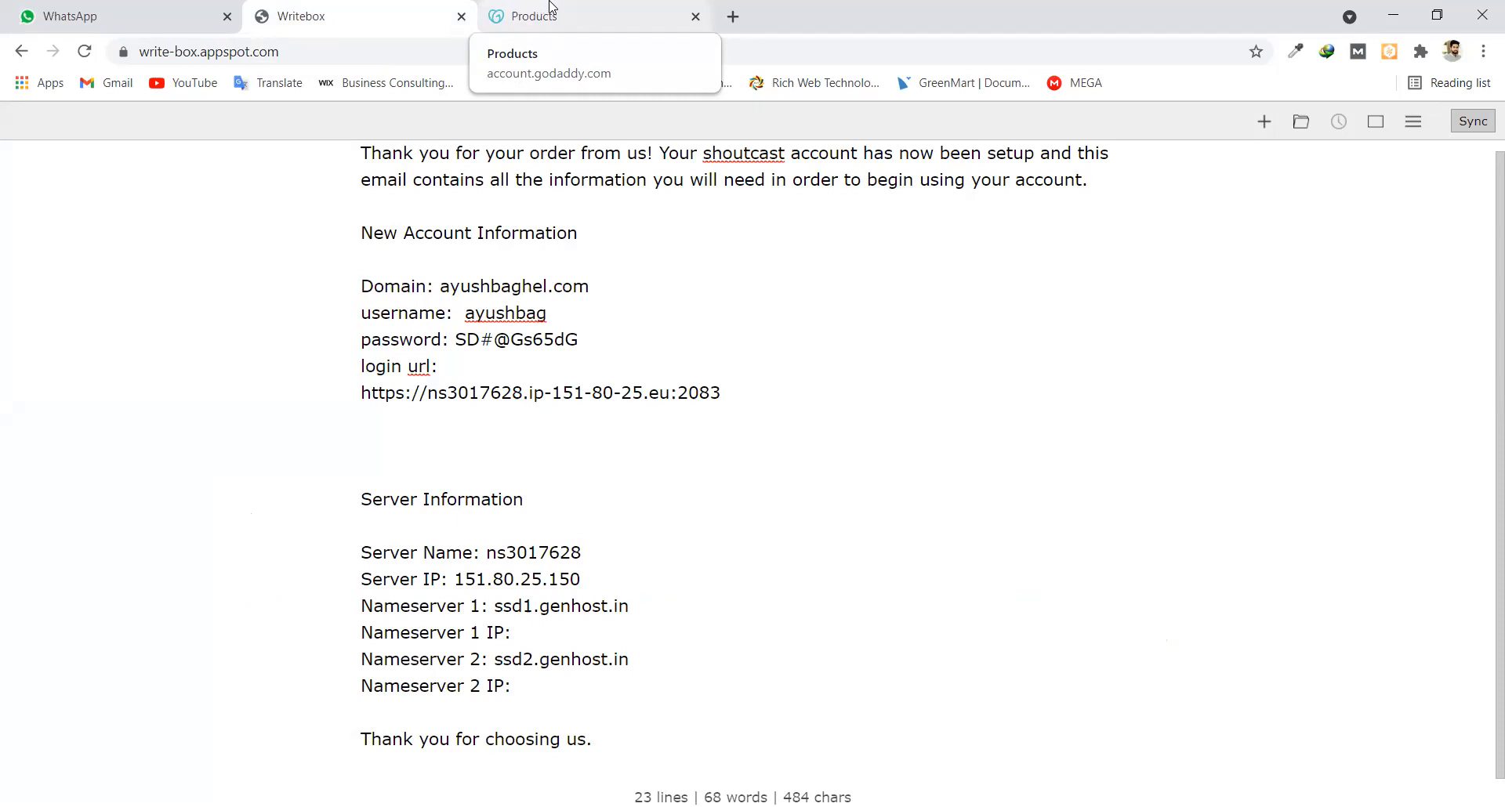
# Return to the GoDaddy My Products page listing the domains
pyautogui.click(549, 11)
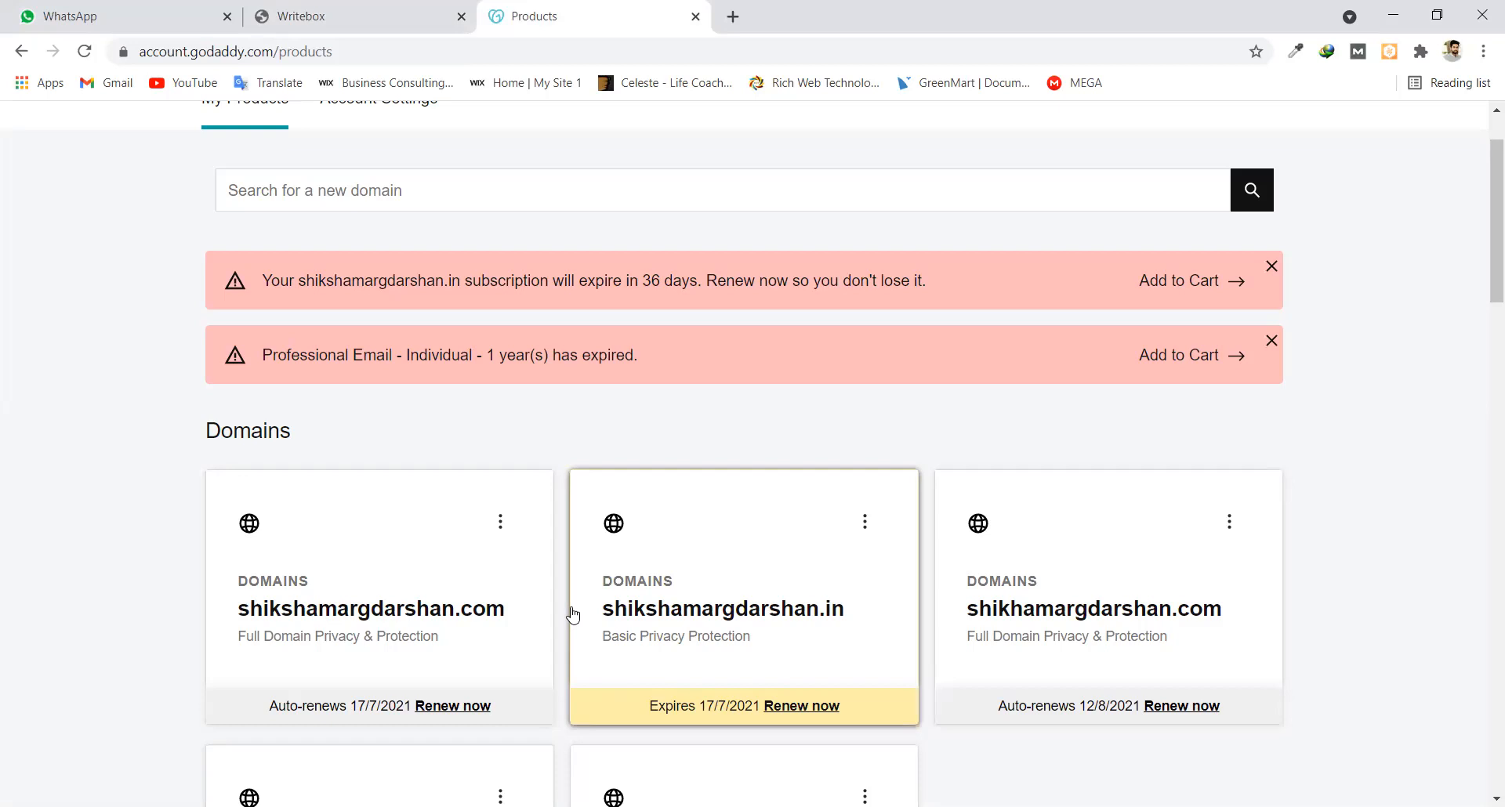
# Open DNS management for shikshamargdarshan.in and check its ssd1/ssd2.genhost.in nameservers
pyautogui.click(865, 522)
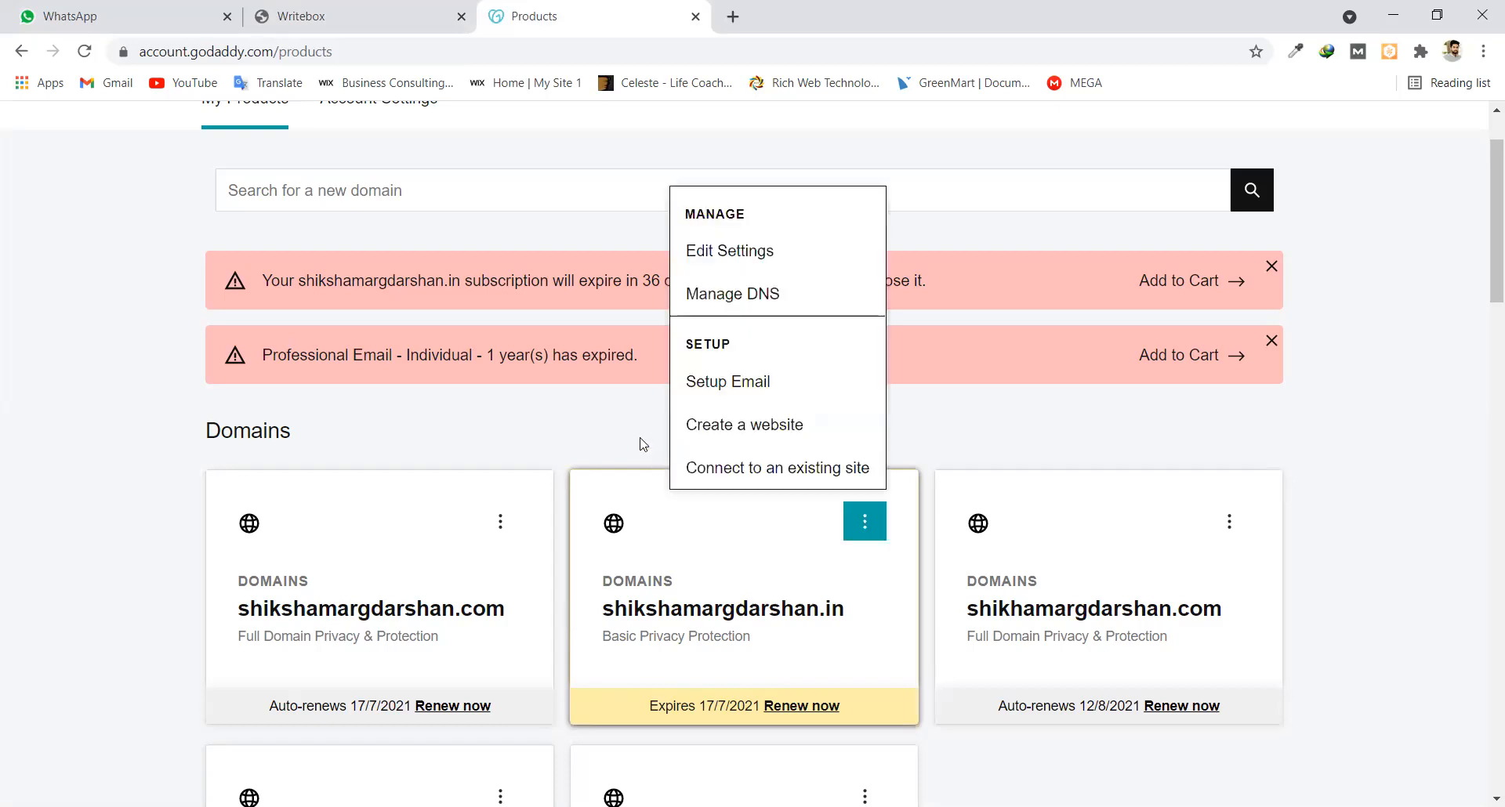
pyautogui.click(747, 297)
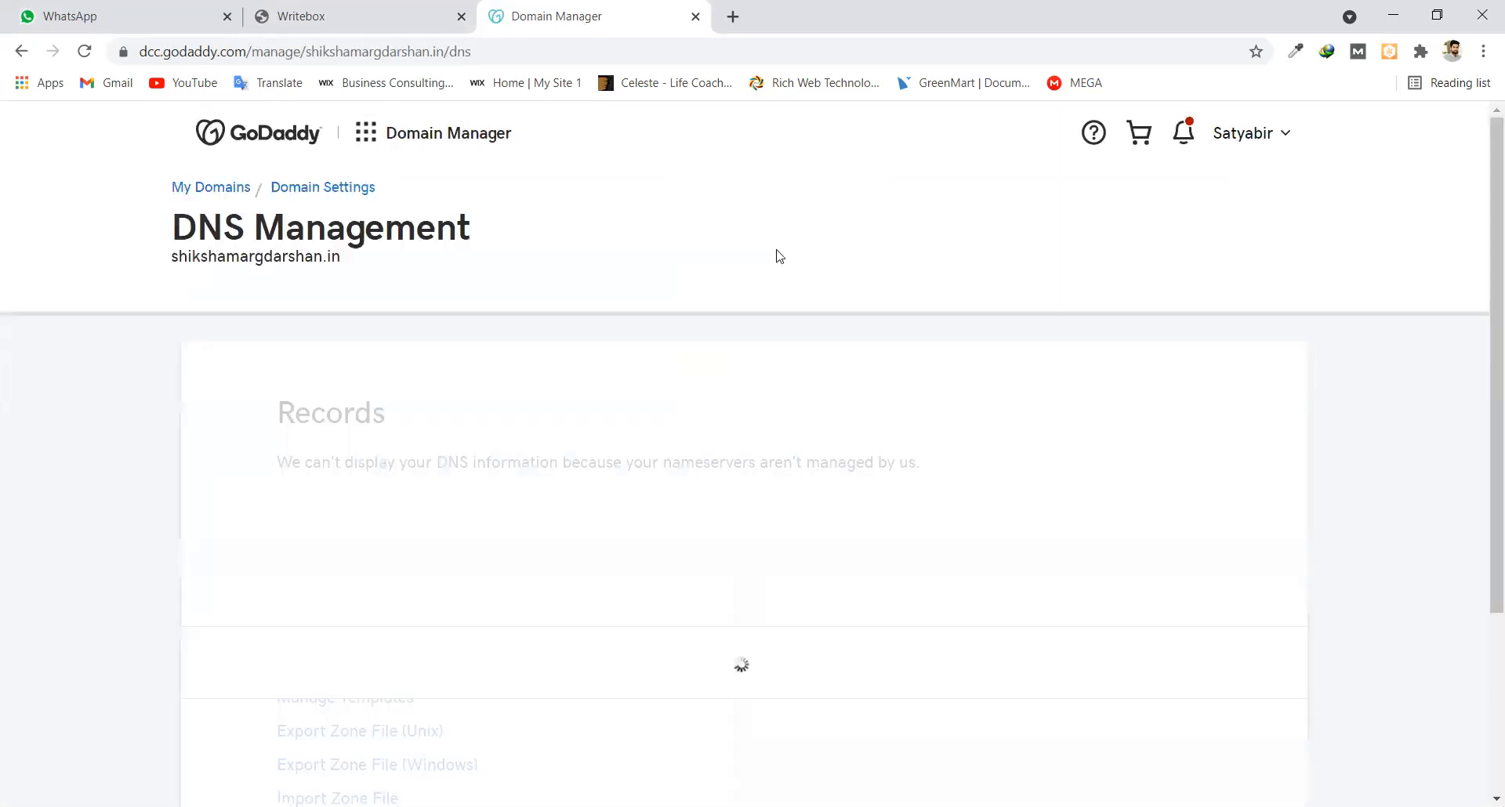
pyautogui.scroll(-4, 376, 528)
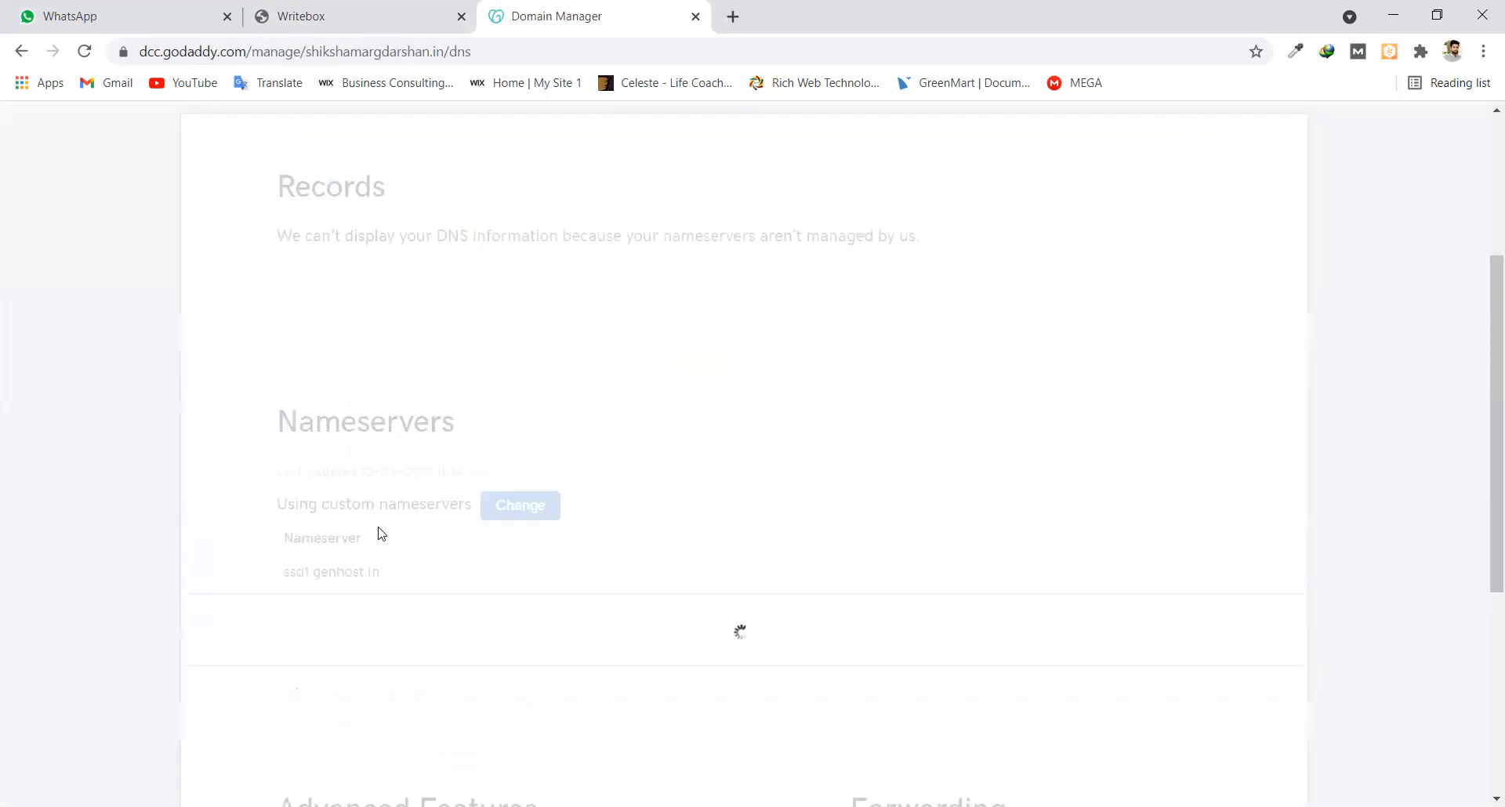
pyautogui.scroll(-2, 379, 531)
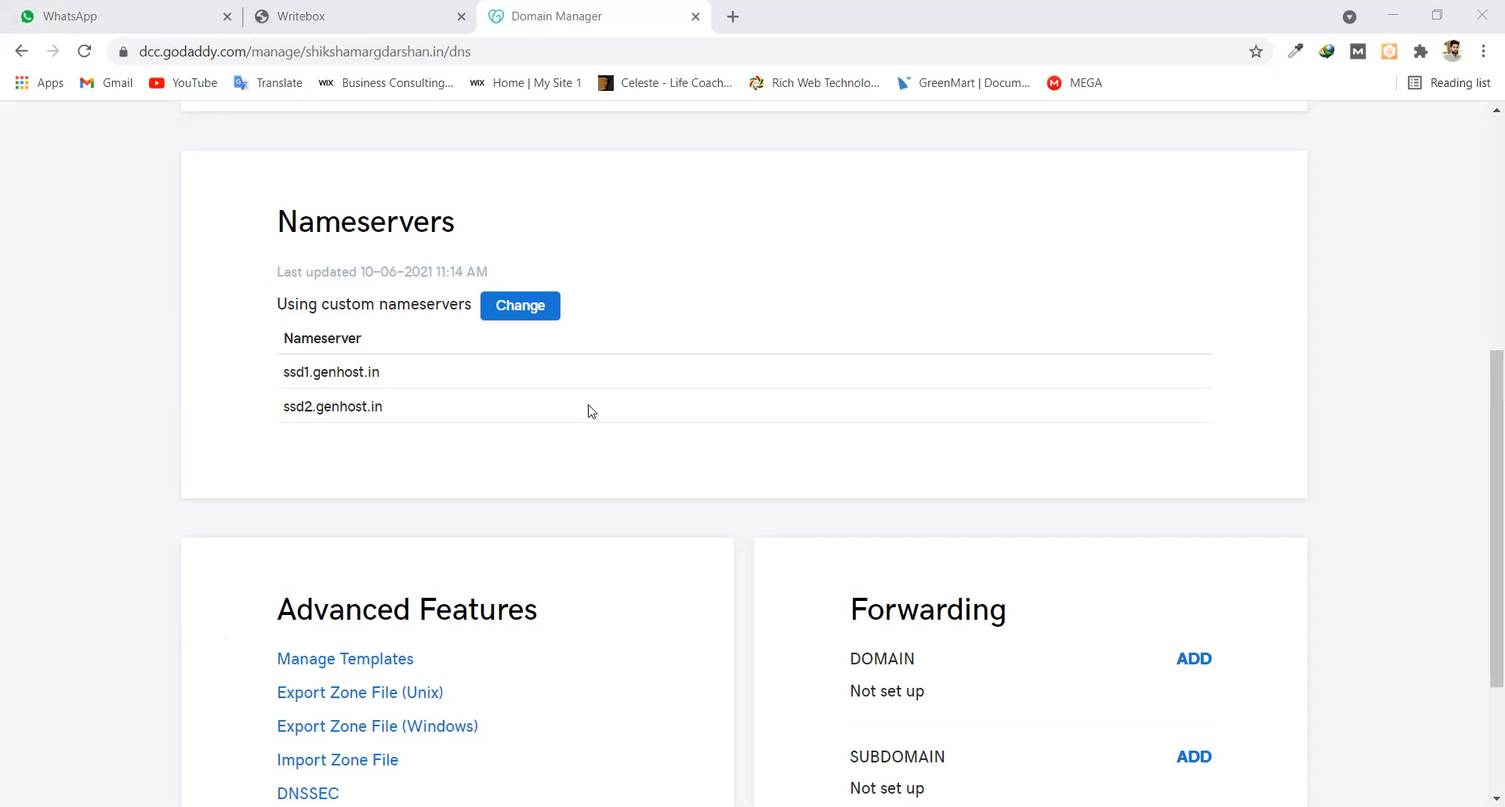
pyautogui.scroll(3, 591, 410)
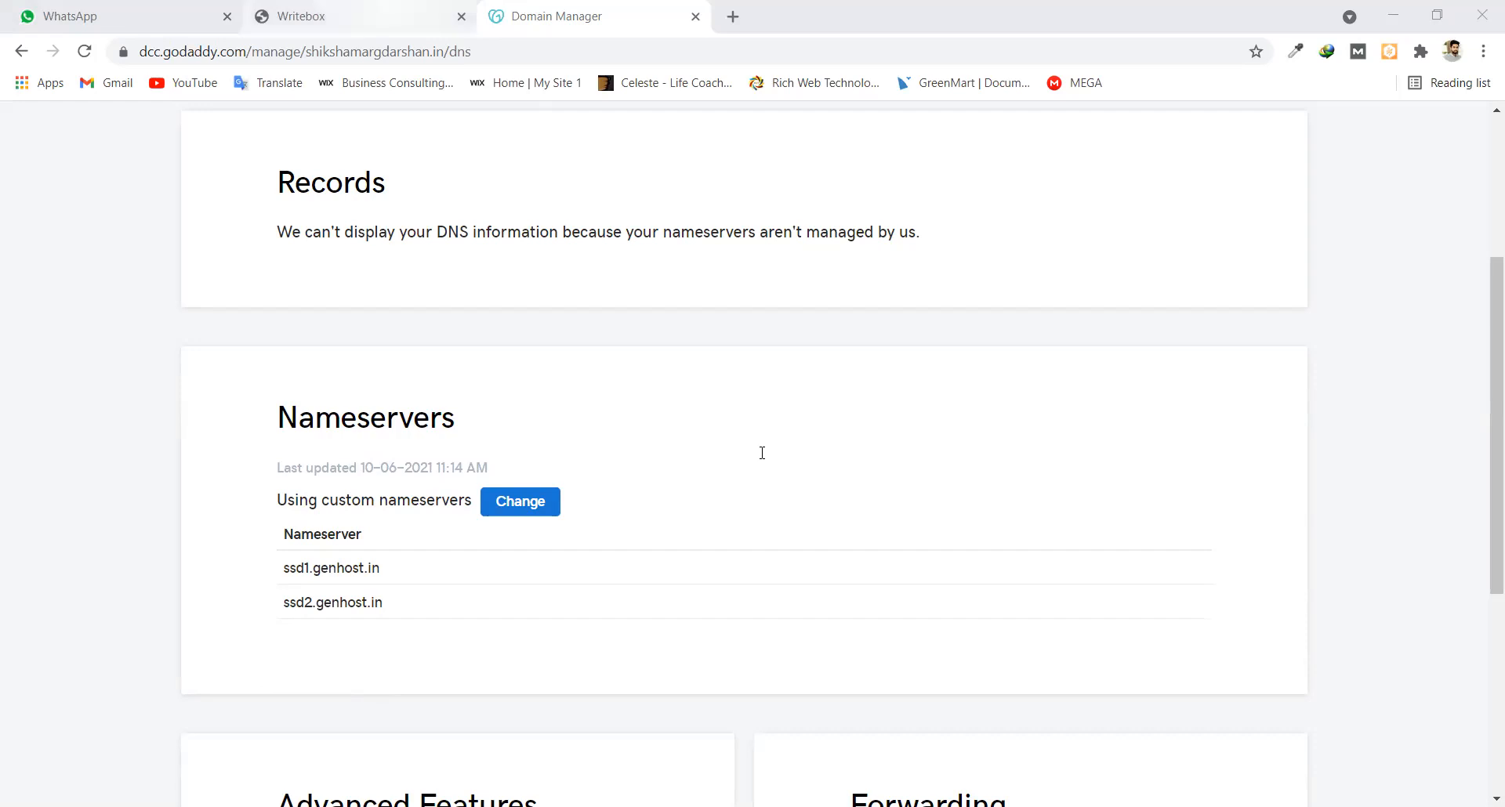
# Copy the cPanel login URL from the notes and paste it into a new tab
pyautogui.moveTo(722, 393); pyautogui.dragTo(358, 392)
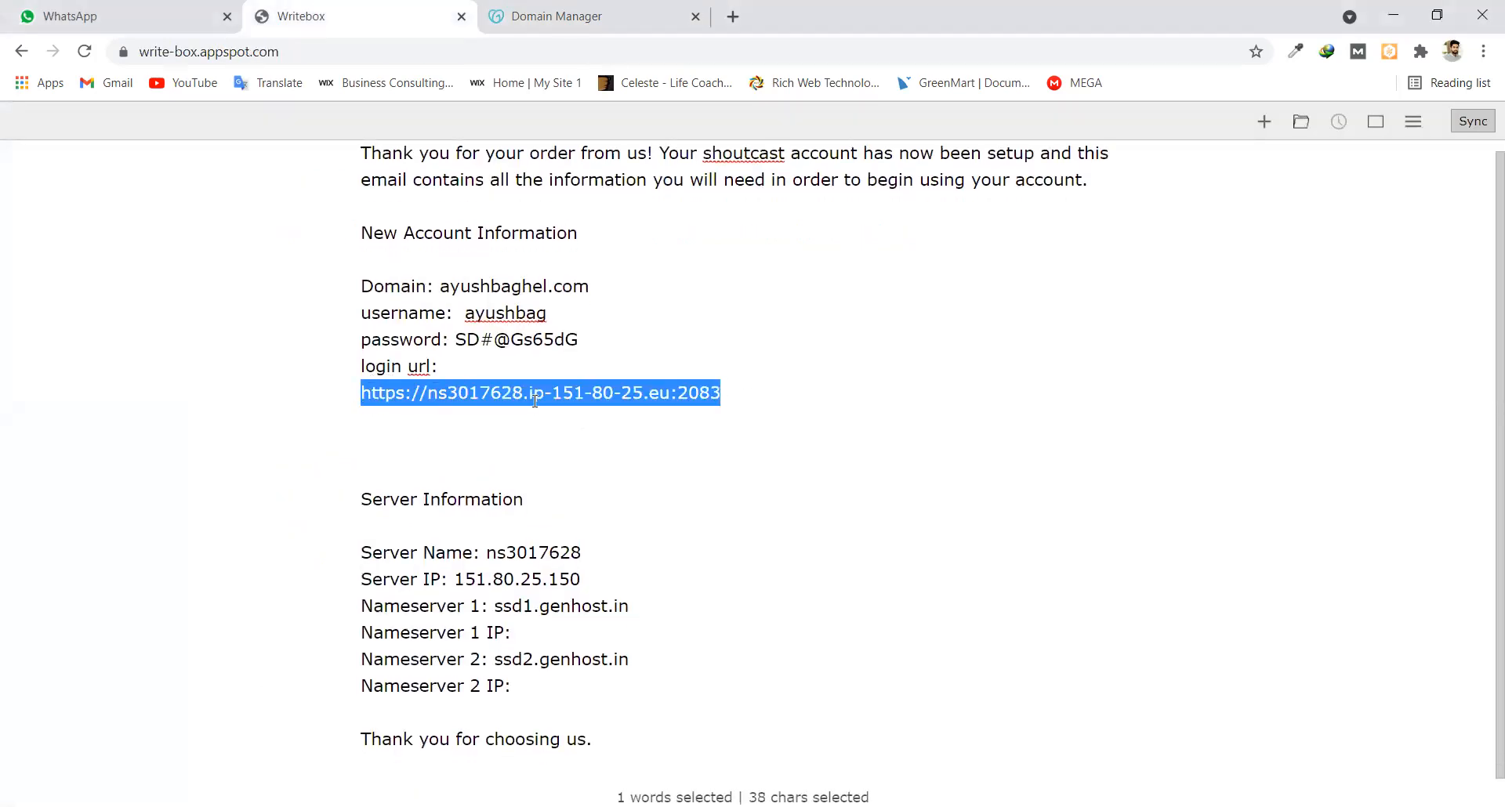
pyautogui.click(608, 557)
pyautogui.rightClick(610, 558)
pyautogui.moveTo(595, 581); pyautogui.dragTo(448, 581)
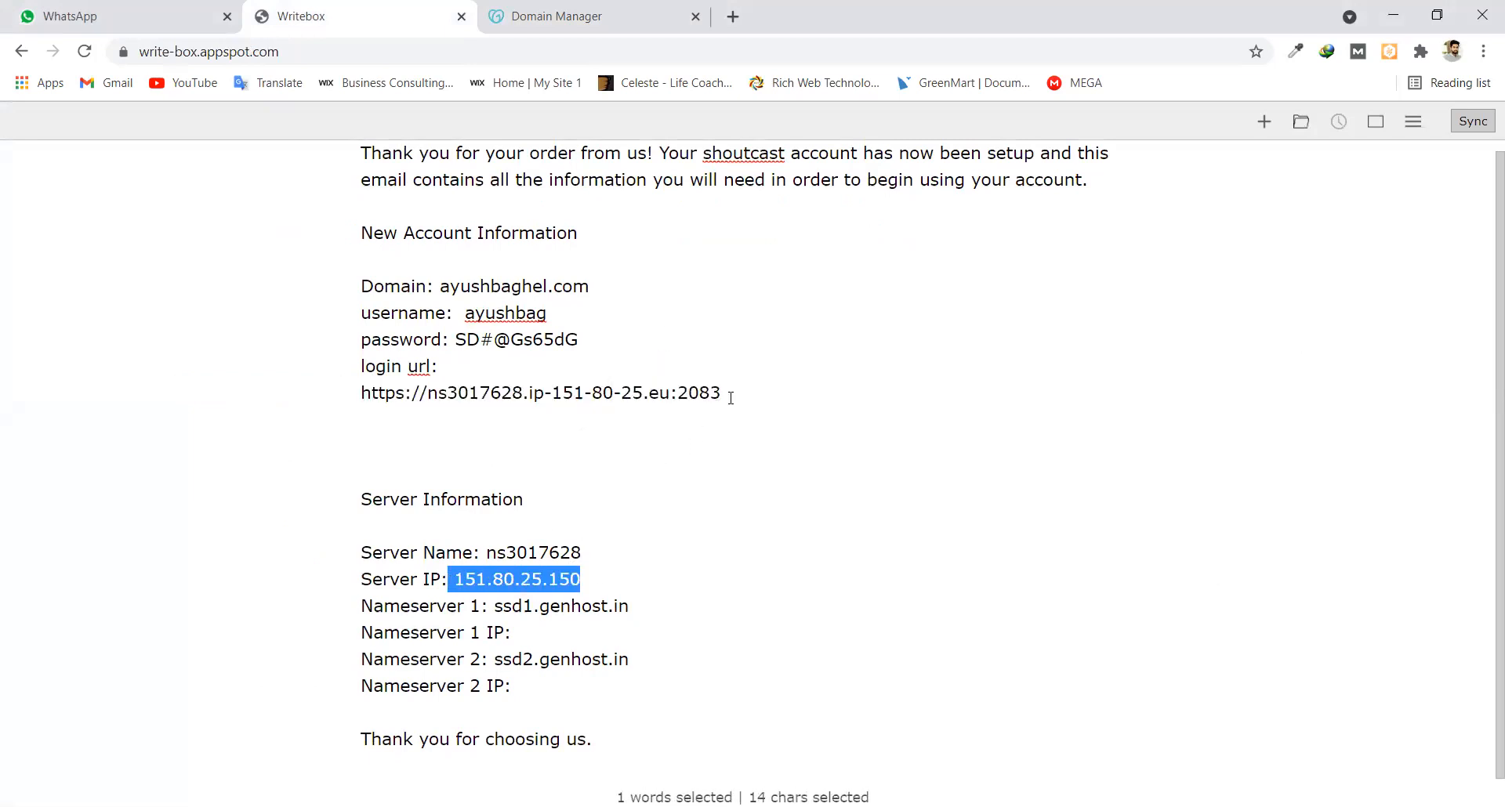
pyautogui.moveTo(722, 393); pyautogui.dragTo(357, 393)
pyautogui.hotkey('ctrl', 'c')
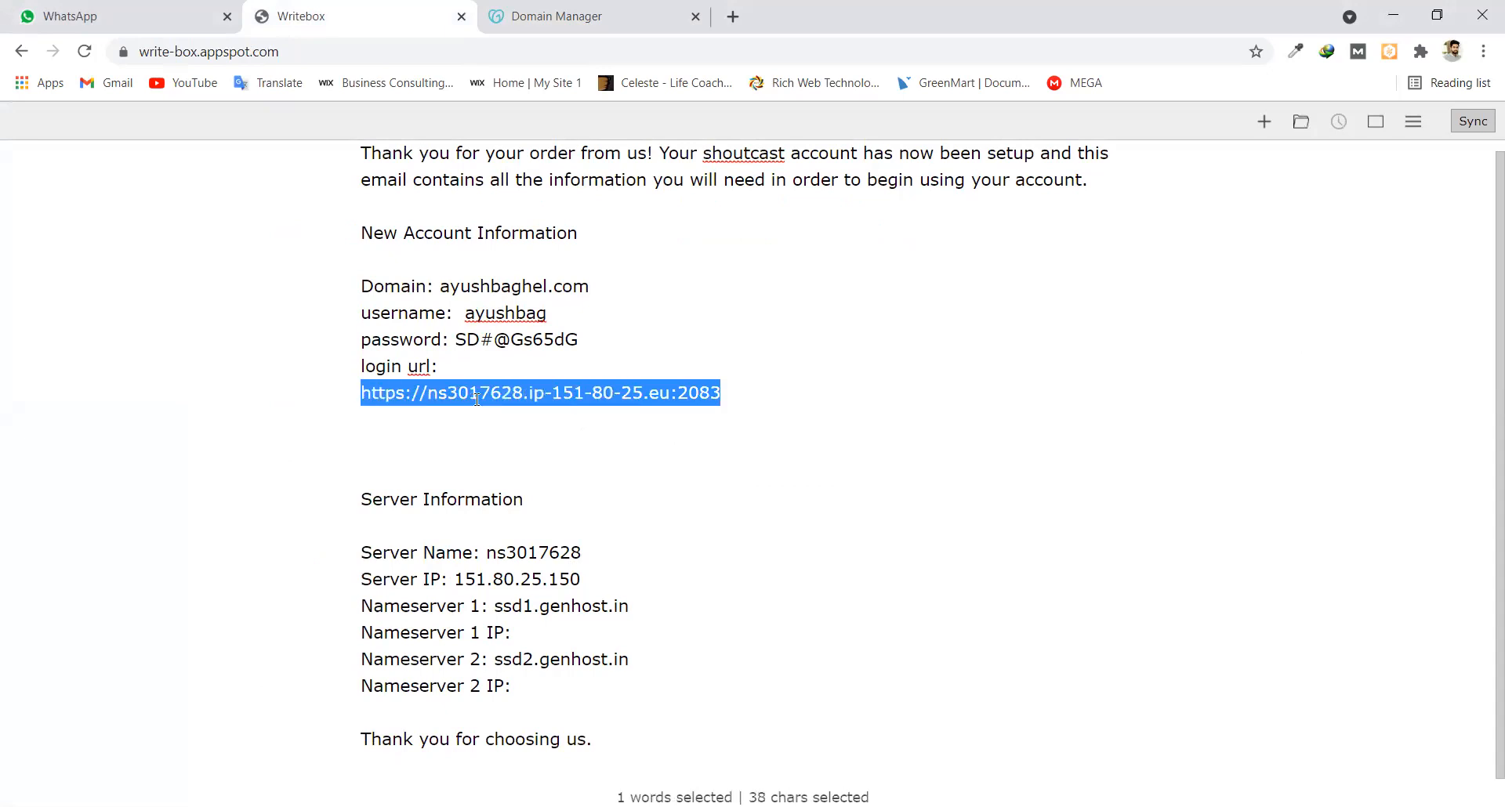
pyautogui.click(732, 16)
pyautogui.hotkey('ctrl', 'v')
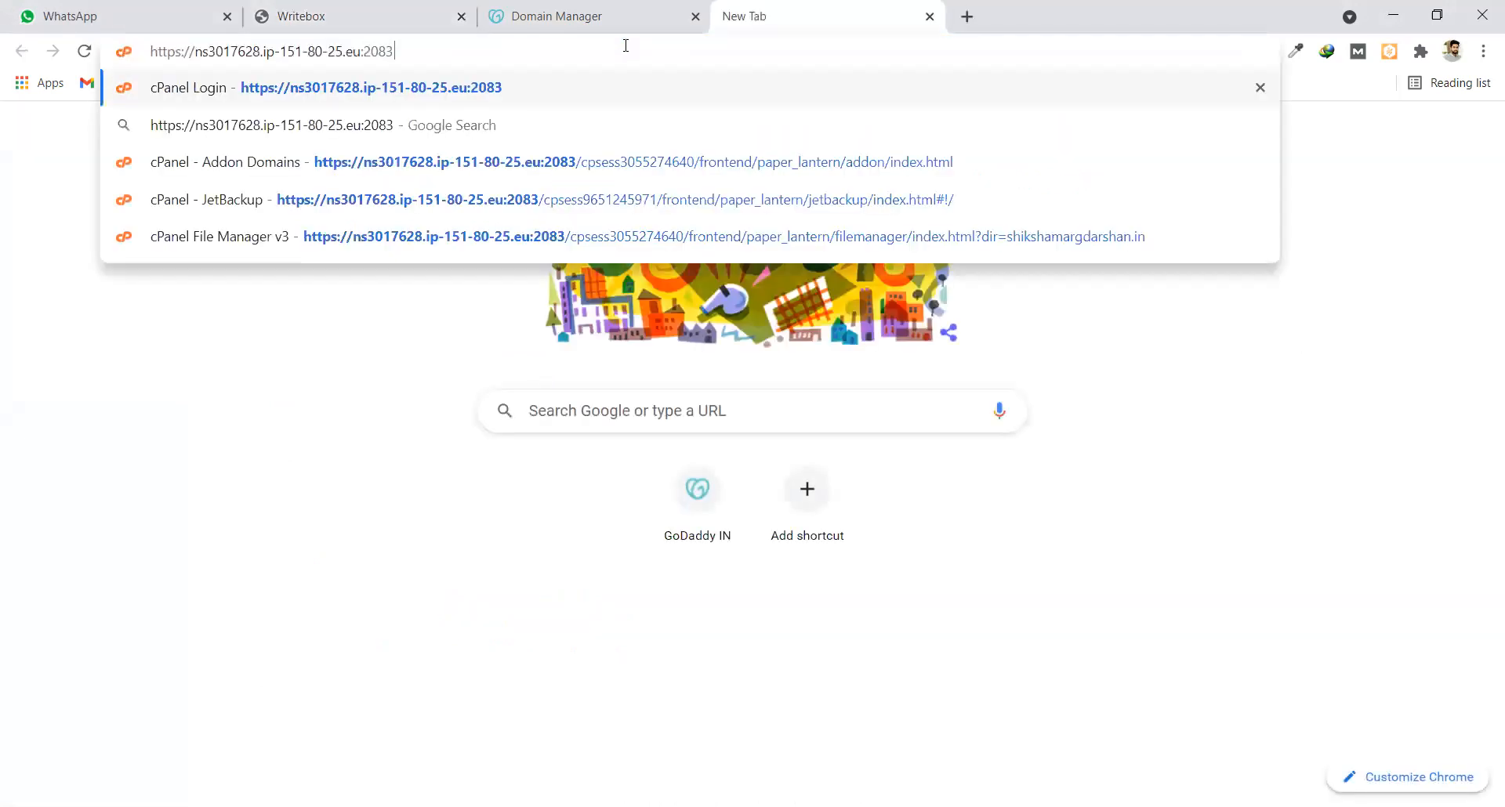
# Load the cPanel login page and log in with the account username and password from the notes
pyautogui.press('Return')
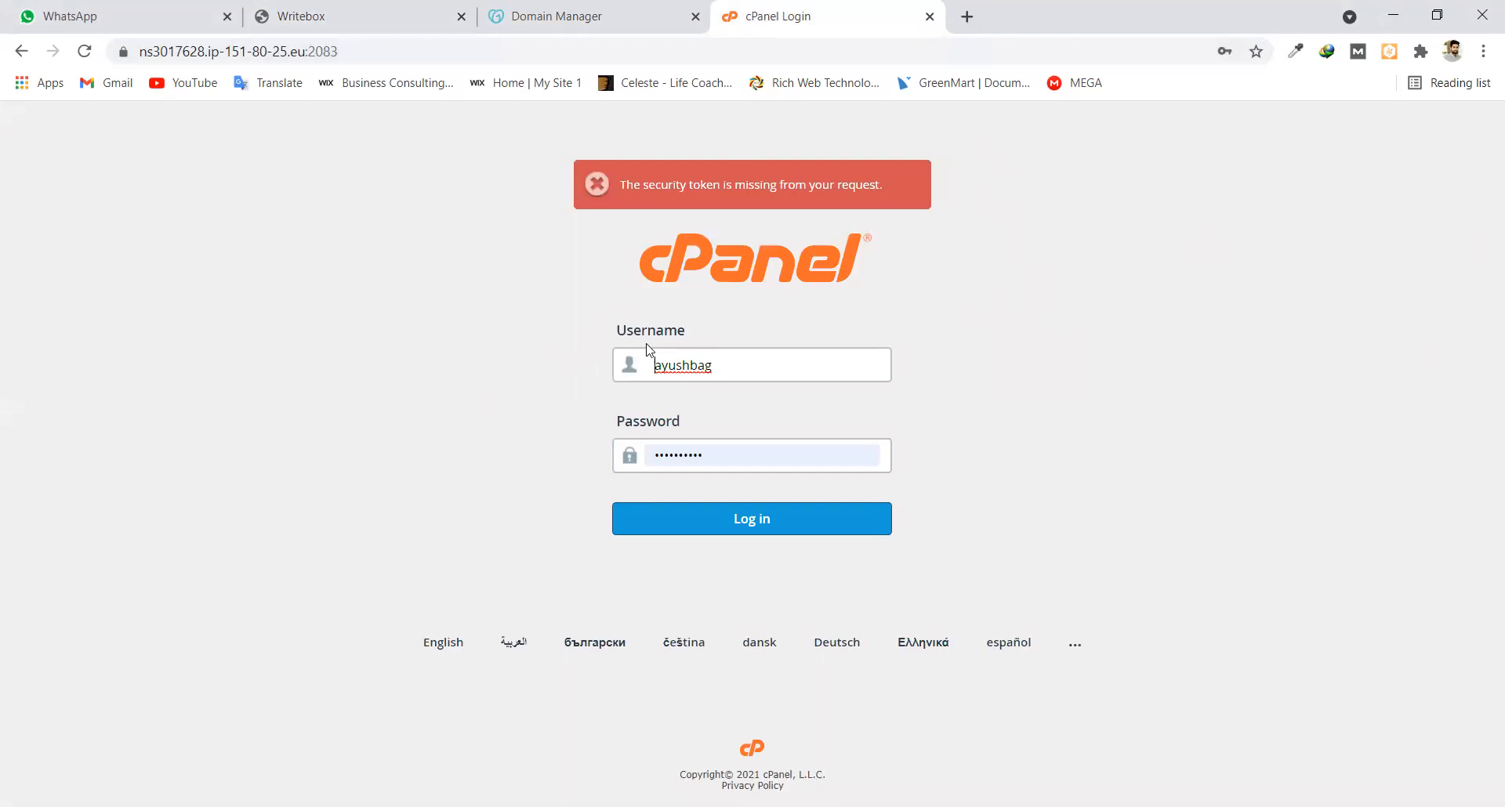
pyautogui.click(541, 16)
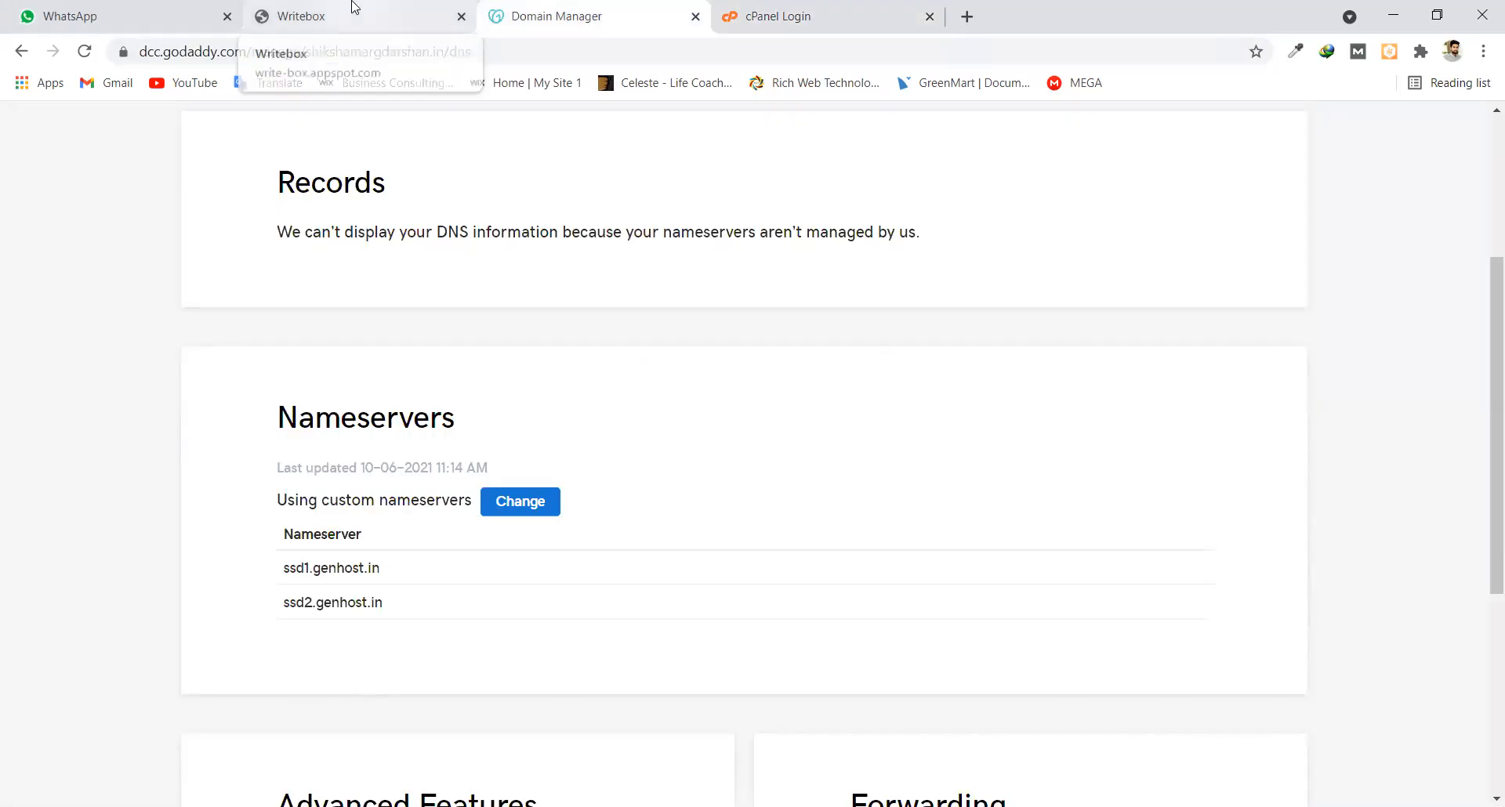
pyautogui.click(354, 8)
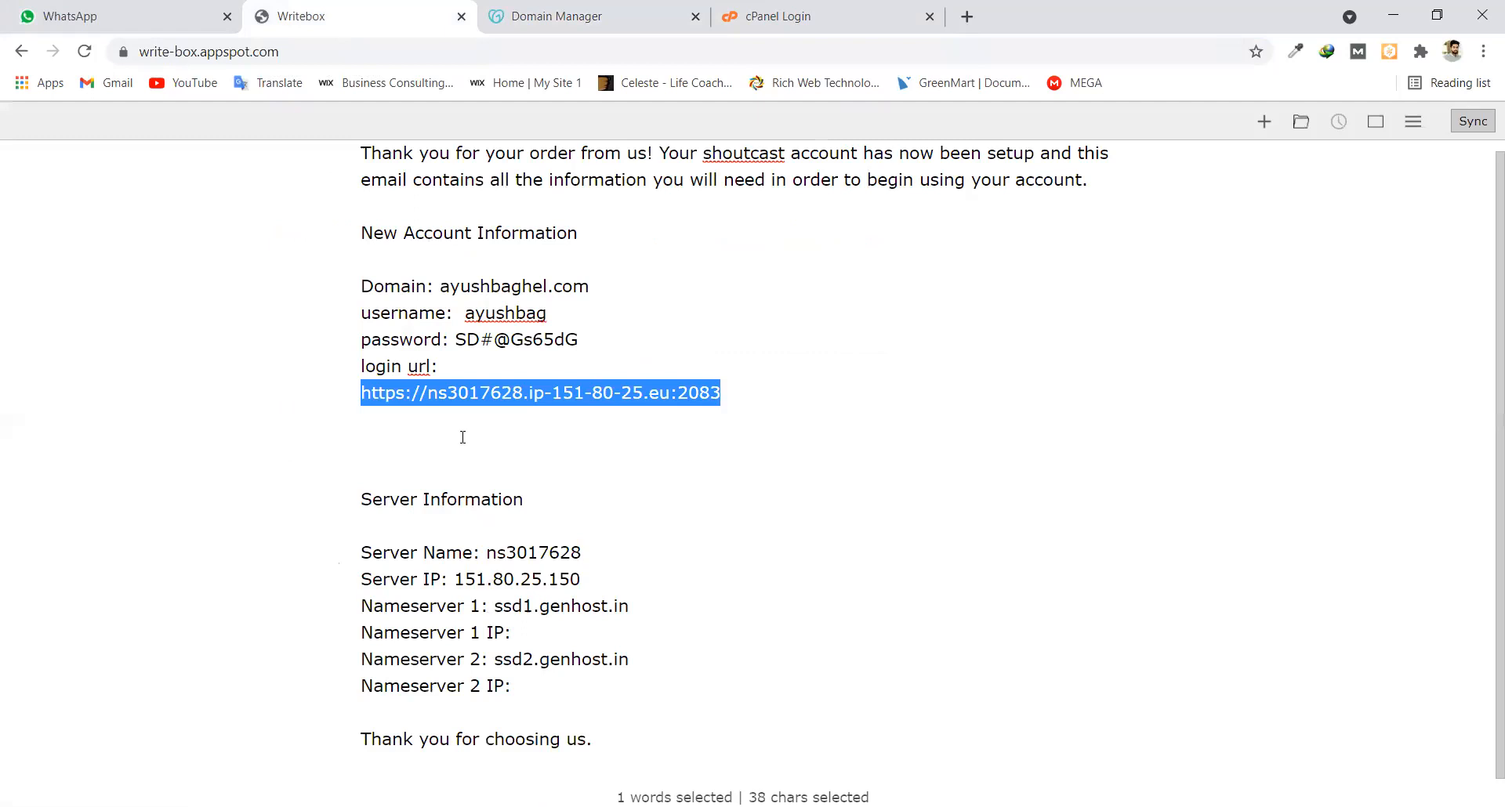
pyautogui.scroll(1, 484, 275)
pyautogui.moveTo(465, 323); pyautogui.dragTo(547, 325)
pyautogui.moveTo(456, 351)
pyautogui.mouseDown()
pyautogui.moveTo(588, 356)
pyautogui.moveTo(459, 325)
pyautogui.mouseUp()
pyautogui.rightClick(588, 357)
pyautogui.click(548, 326)
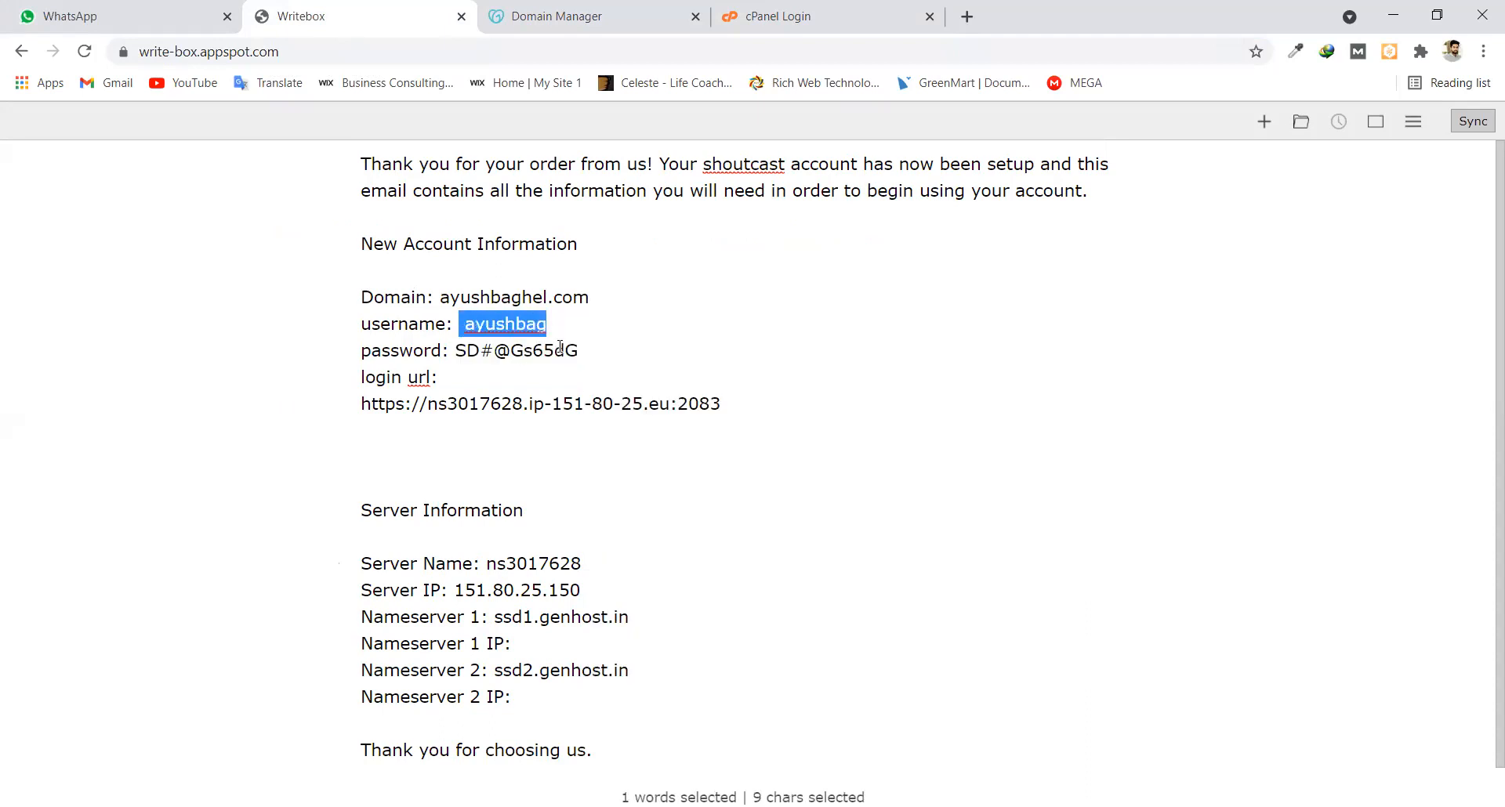
pyautogui.click(777, 16)
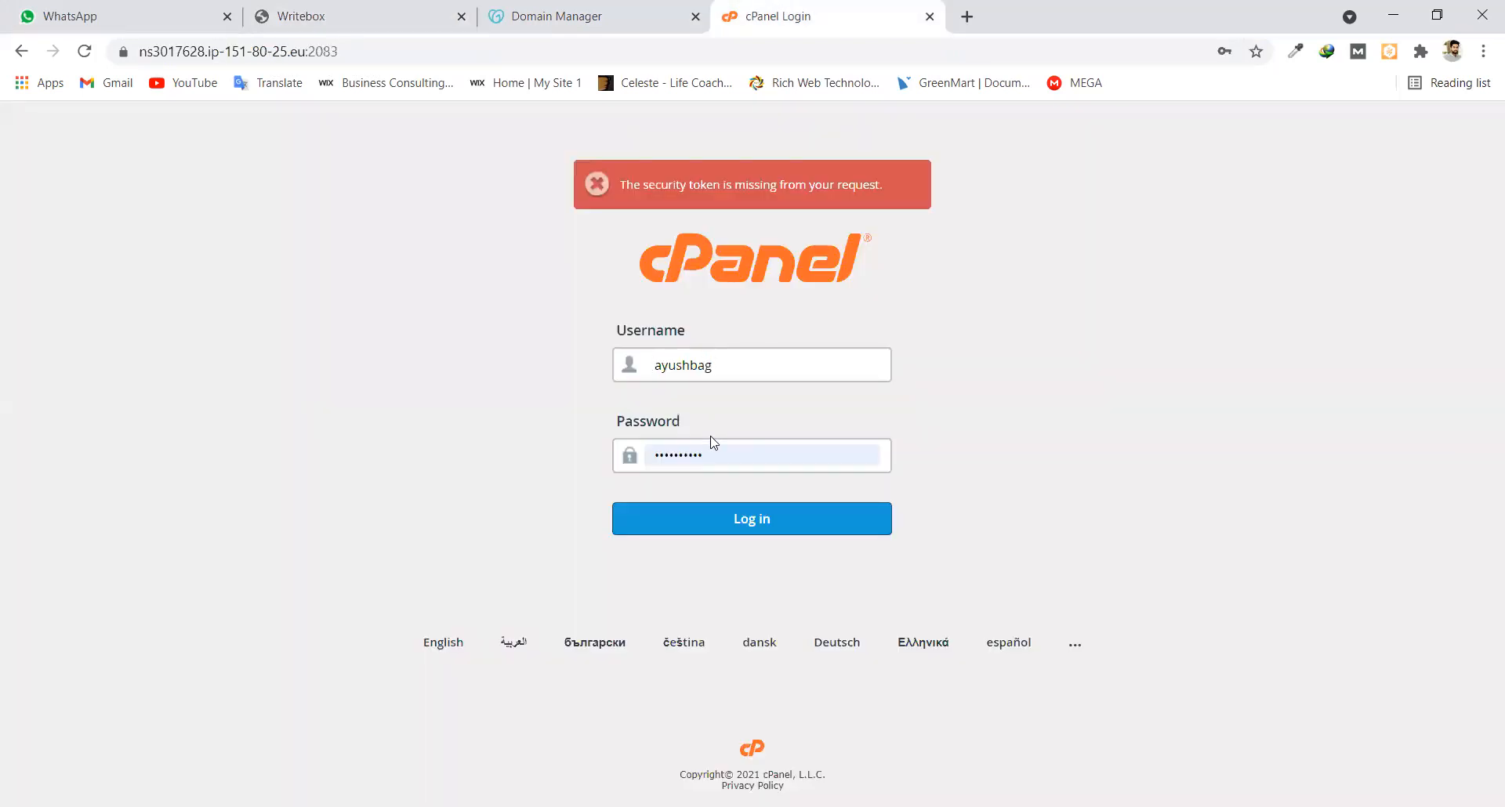
pyautogui.click(757, 525)
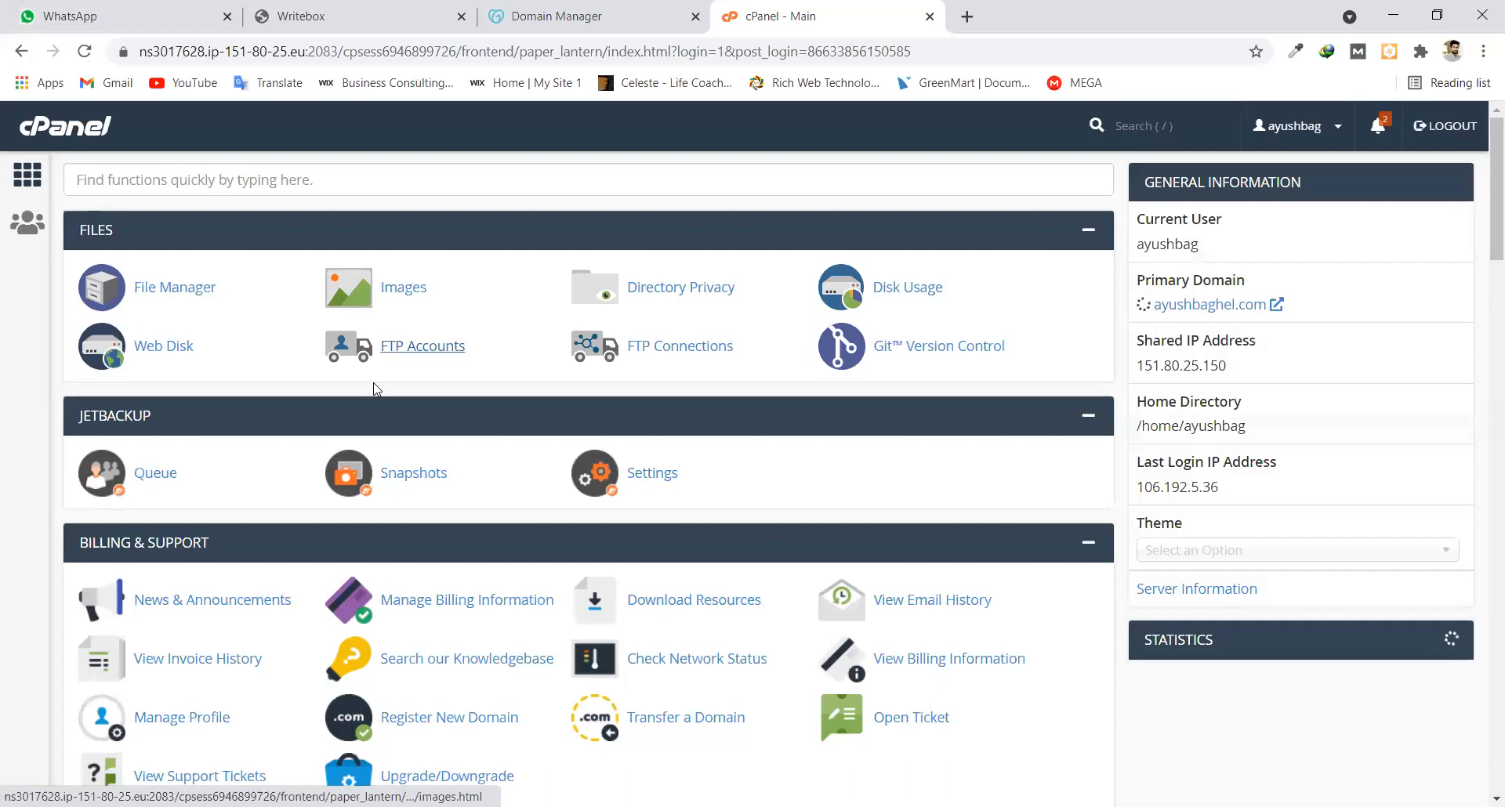
pyautogui.scroll(-5, 374, 388)
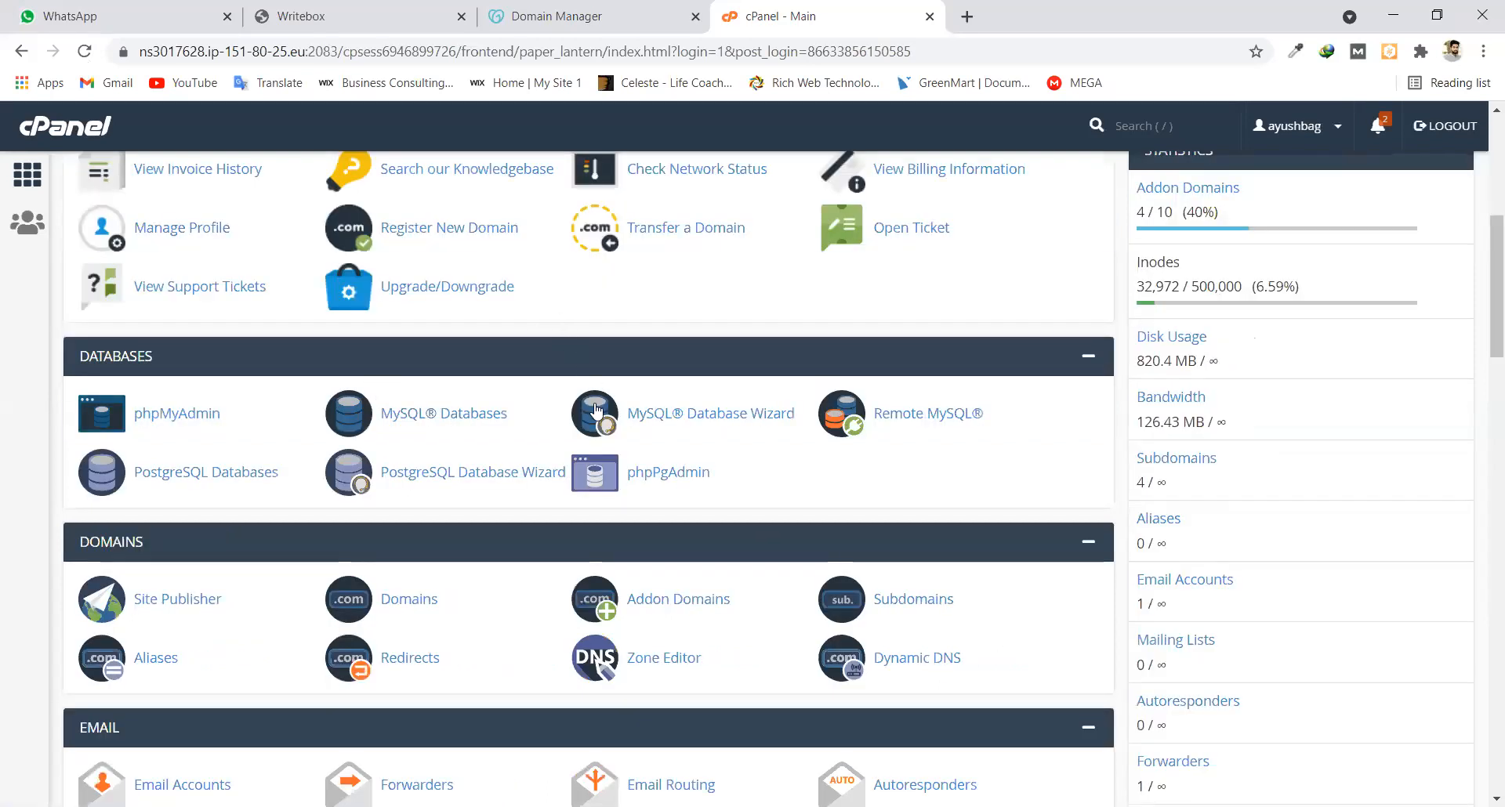
pyautogui.scroll(2, 589, 409)
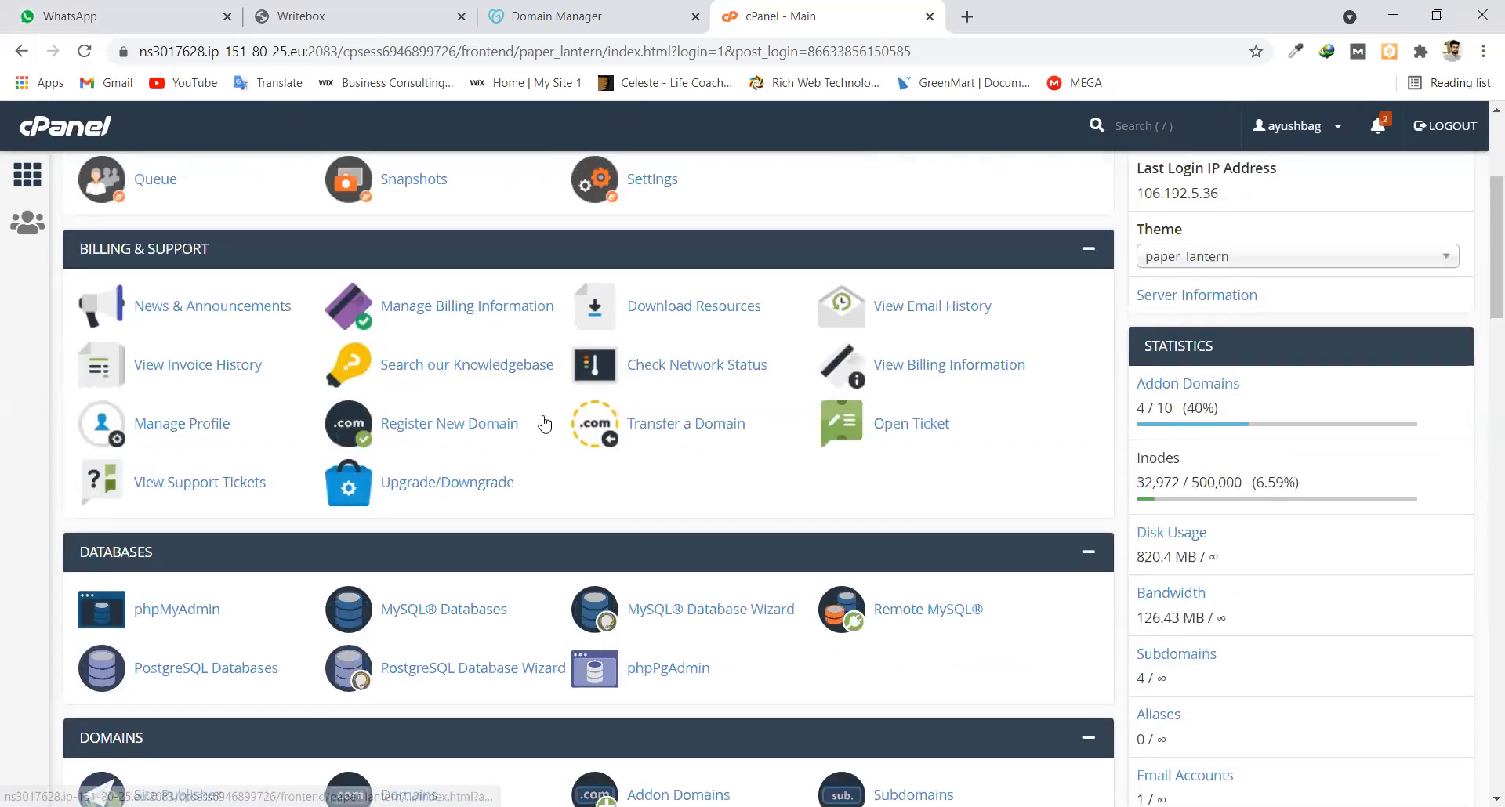
pyautogui.scroll(2, 540, 418)
pyautogui.scroll(-1, 540, 418)
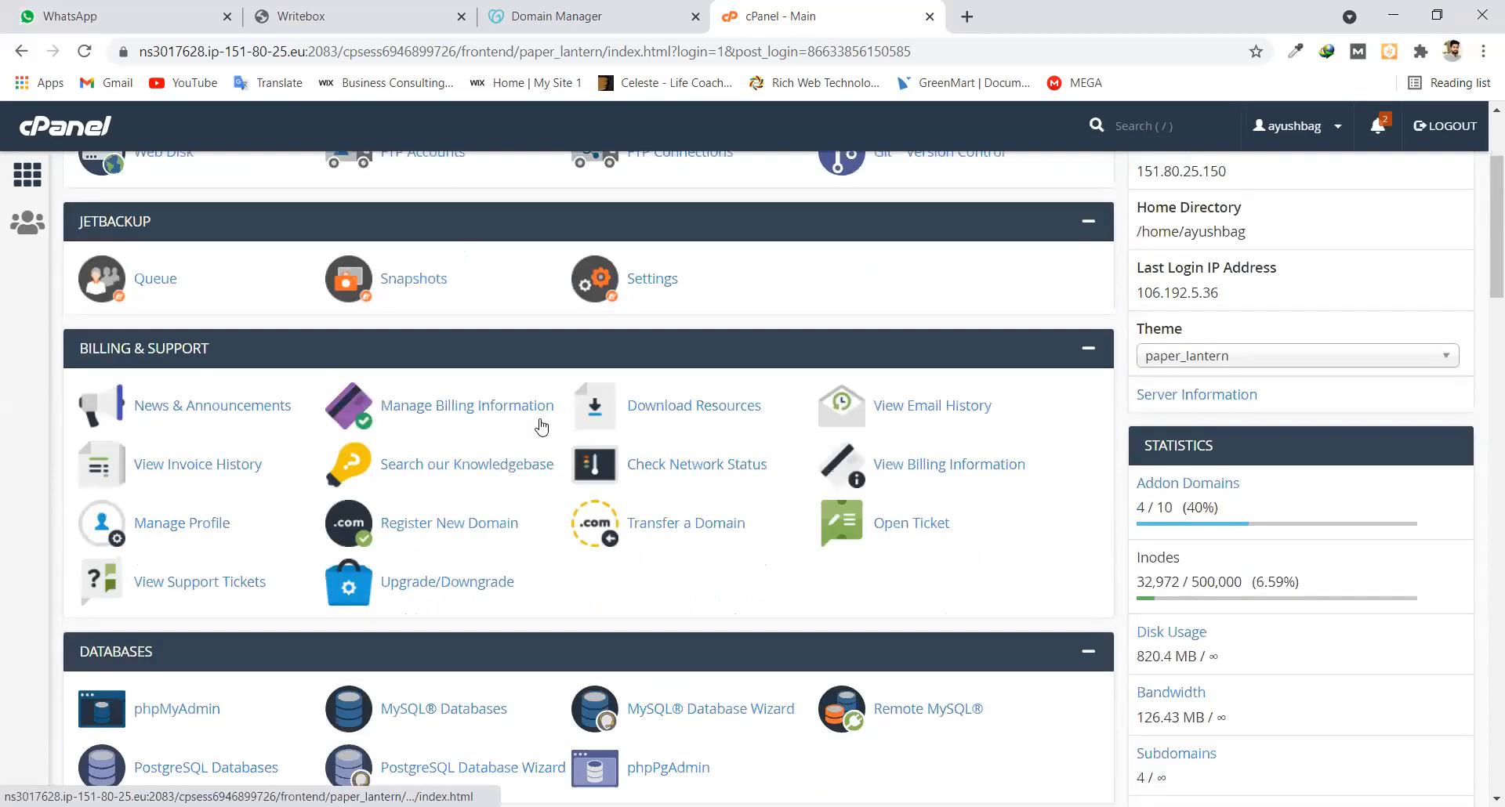
pyautogui.scroll(-10, 538, 430)
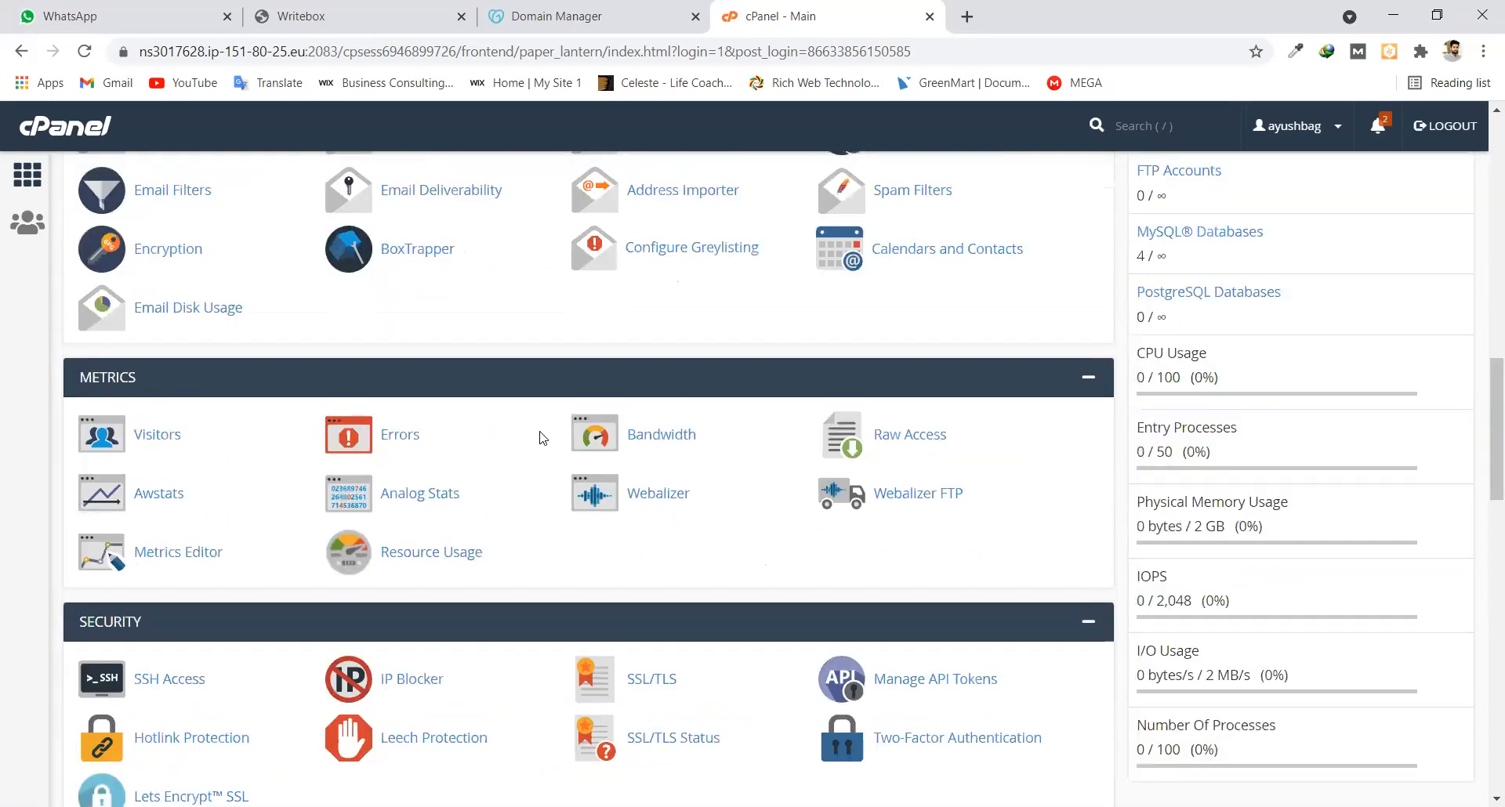
pyautogui.scroll(-3, 526, 591)
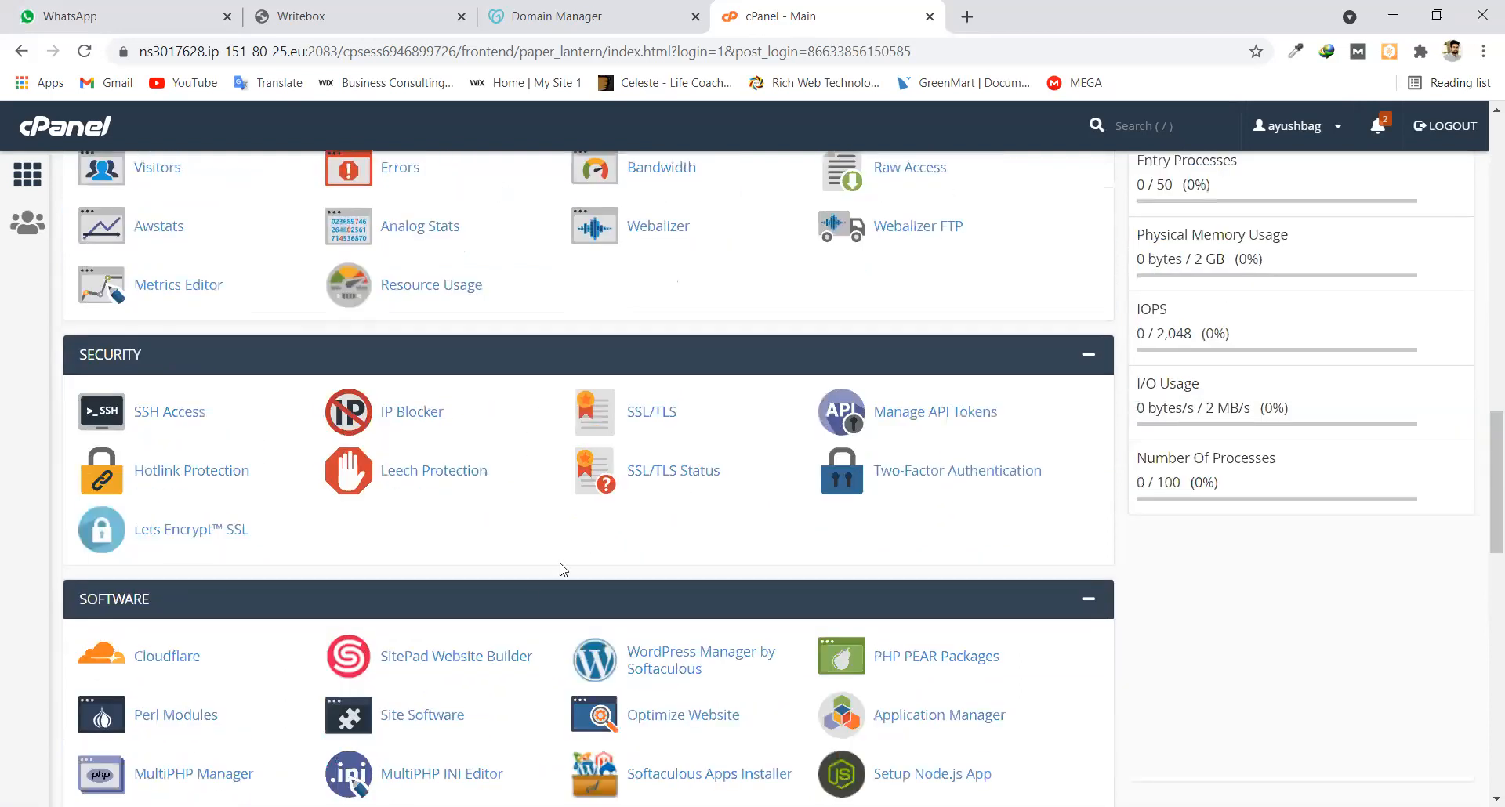
pyautogui.scroll(-10, 561, 569)
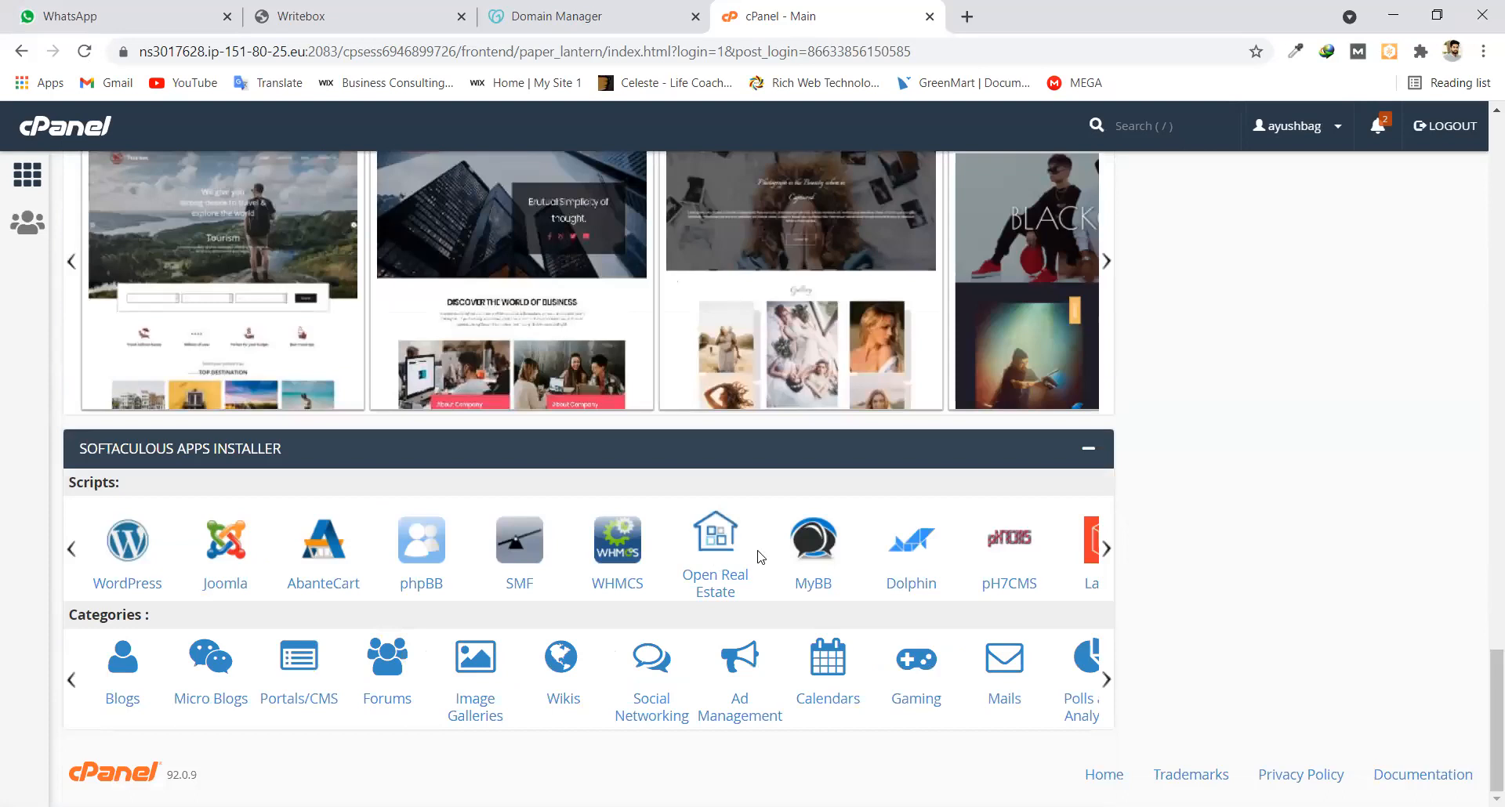
pyautogui.scroll(2, 754, 552)
pyautogui.scroll(5, 754, 552)
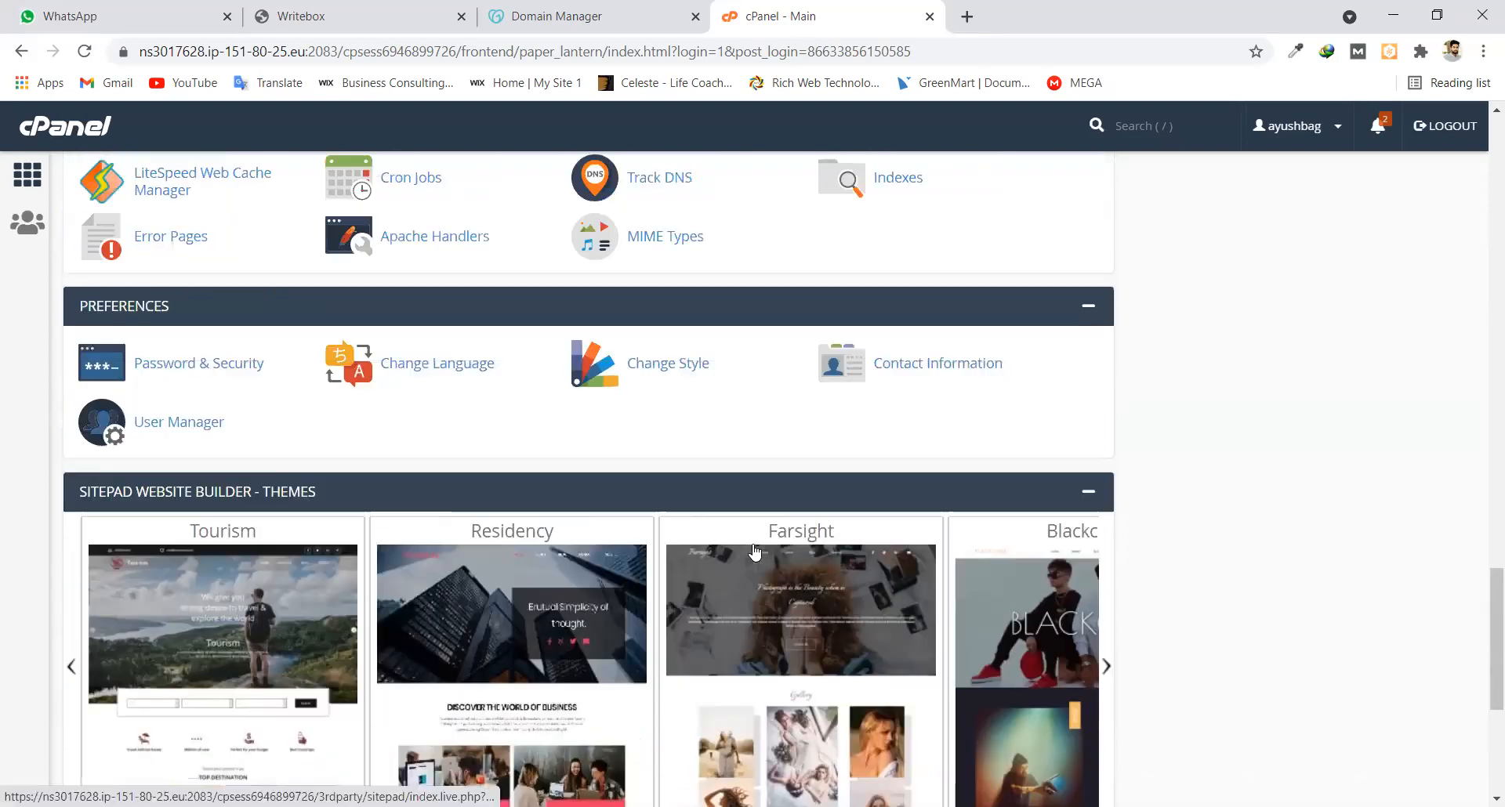
pyautogui.scroll(6, 767, 515)
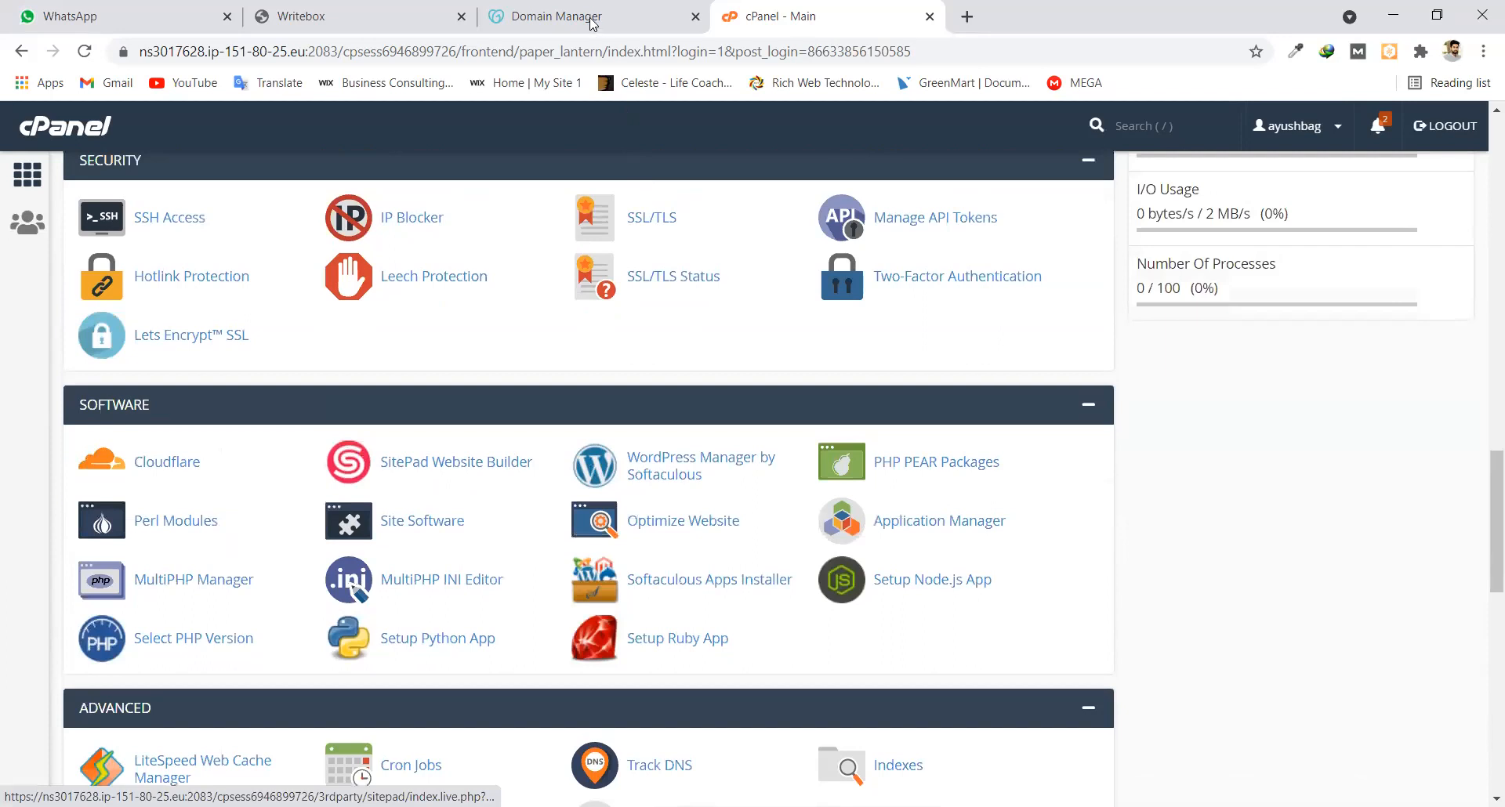
pyautogui.scroll(20, 651, 473)
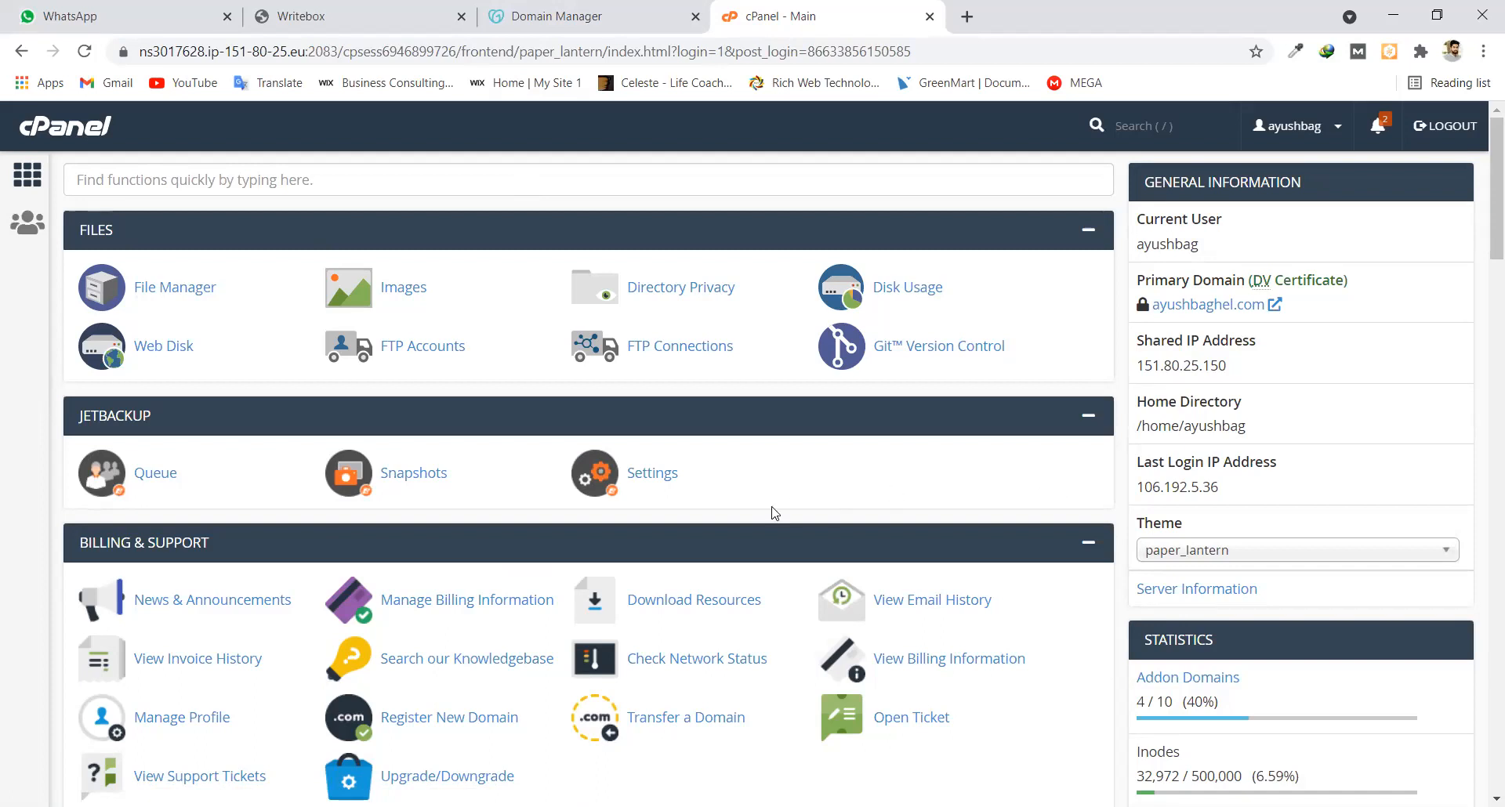
pyautogui.scroll(-1, 774, 513)
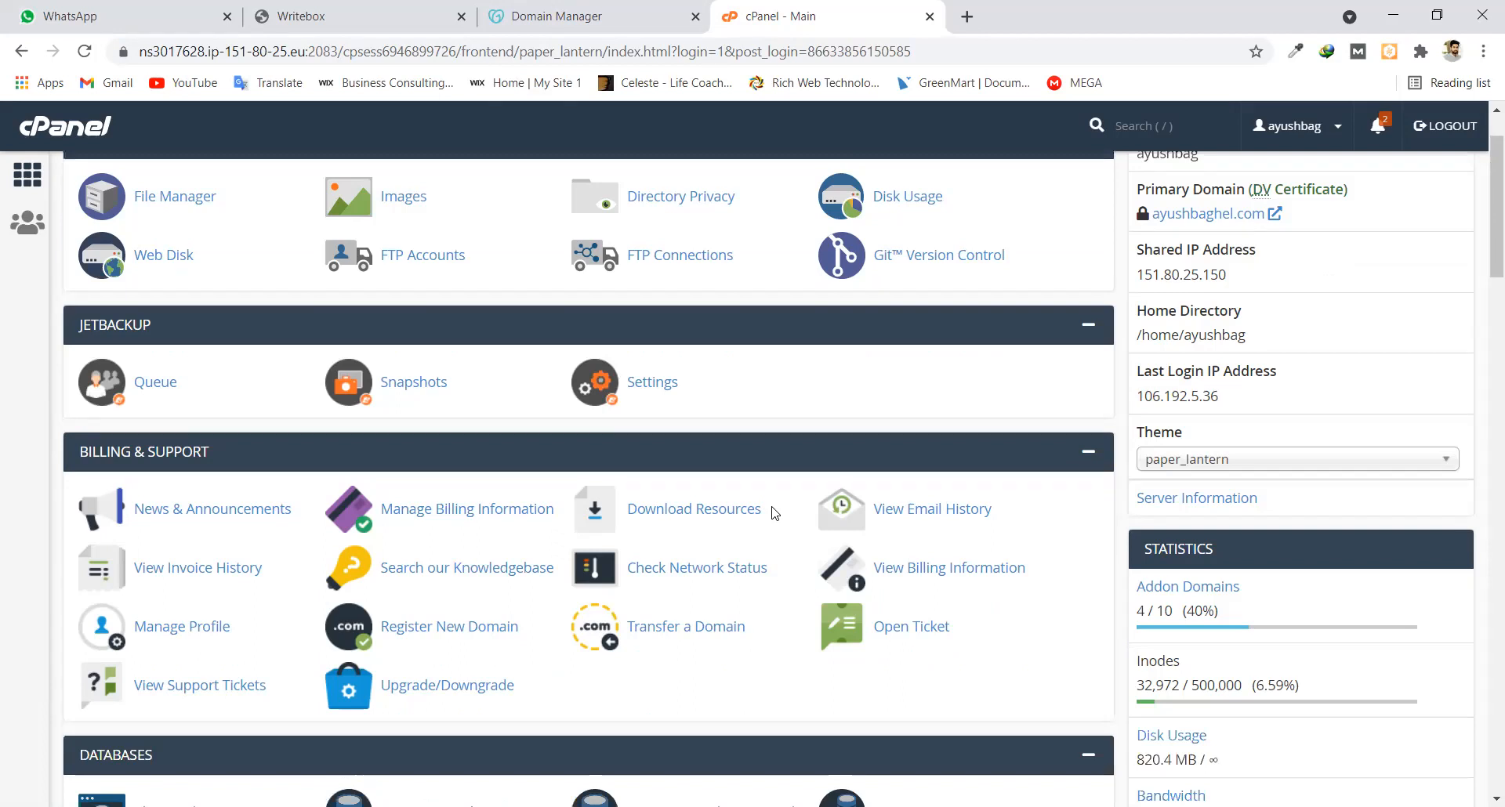
pyautogui.scroll(-3, 775, 514)
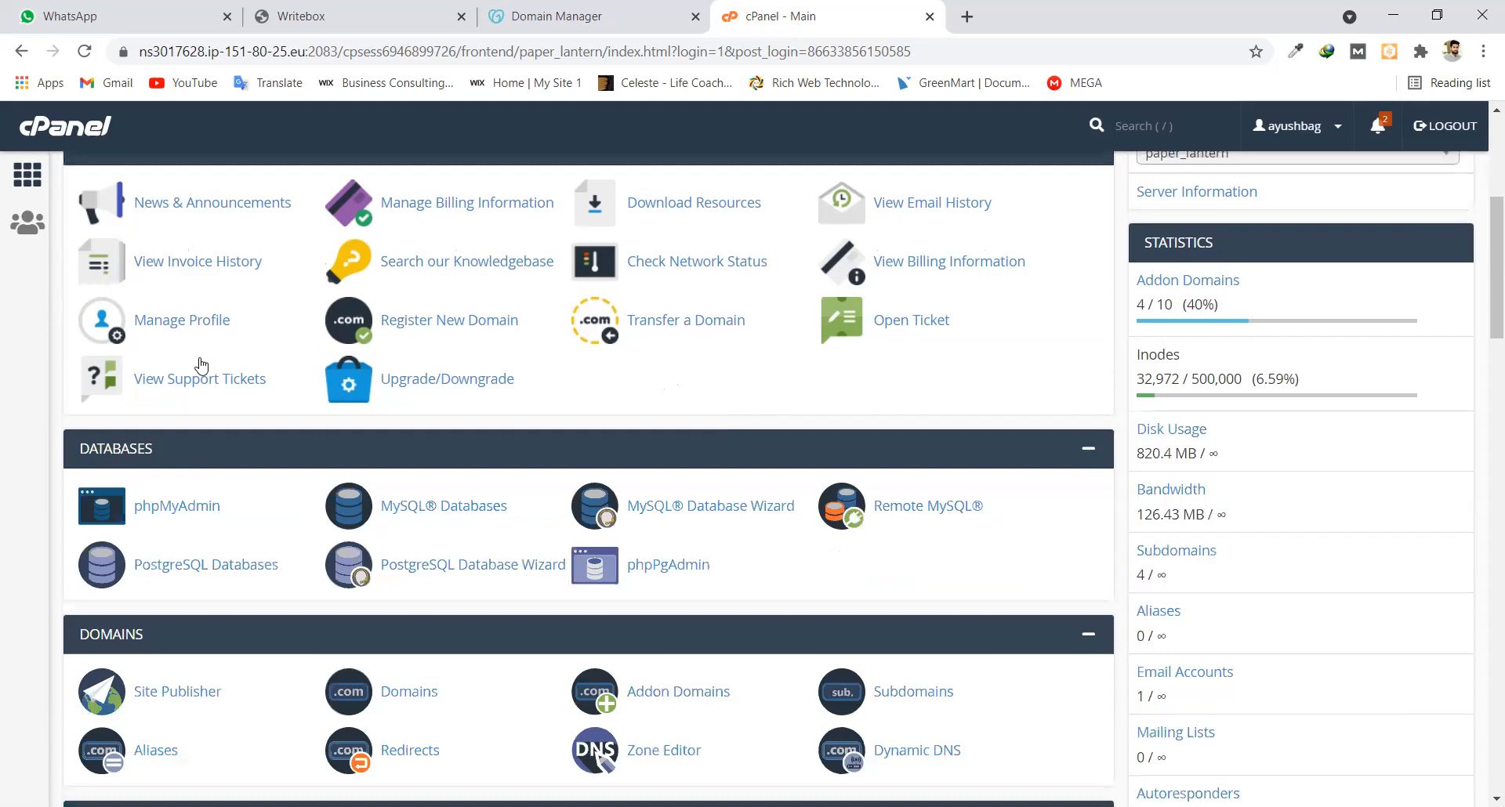
pyautogui.scroll(4, 201, 364)
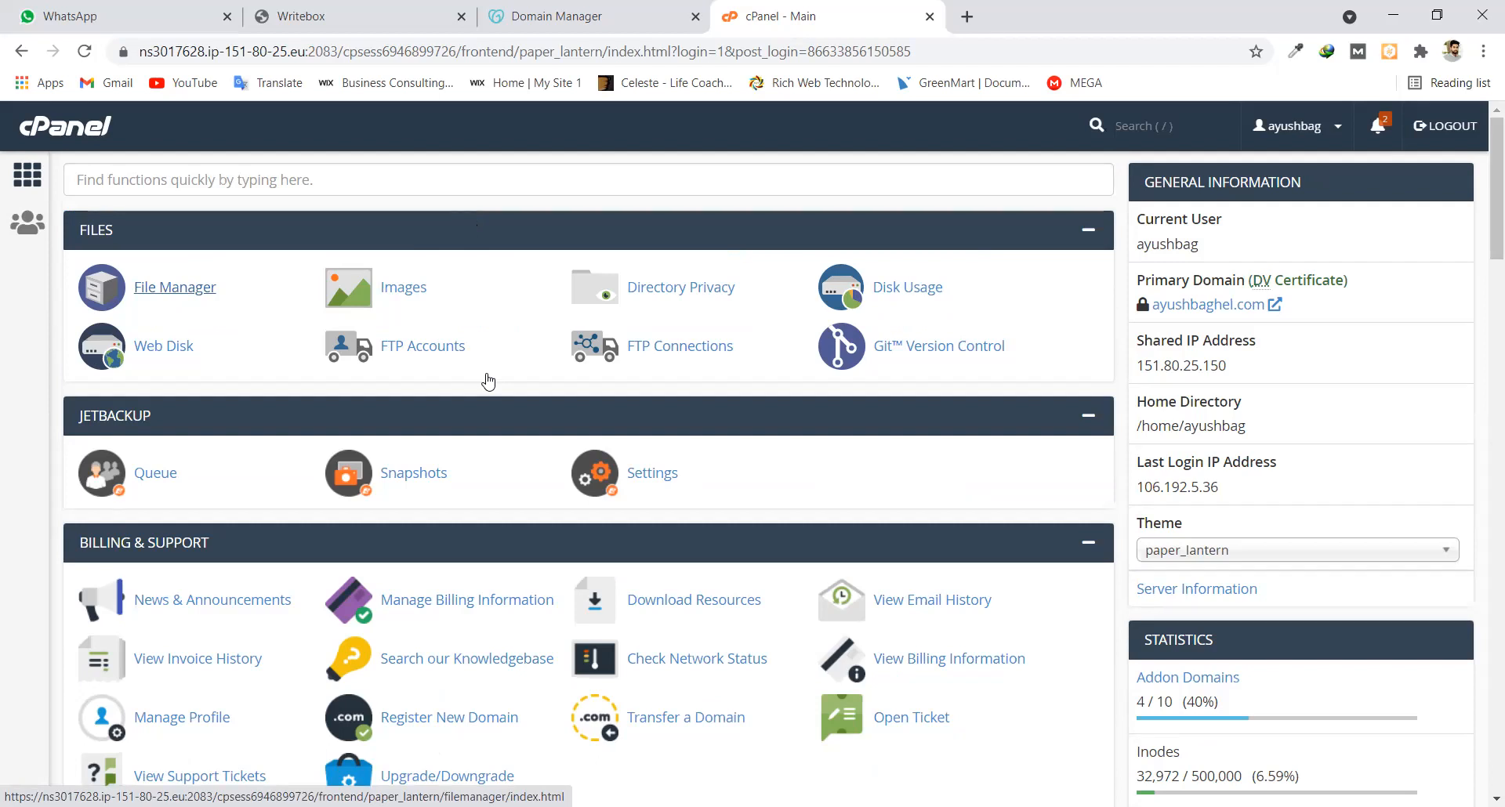
pyautogui.scroll(-3, 487, 382)
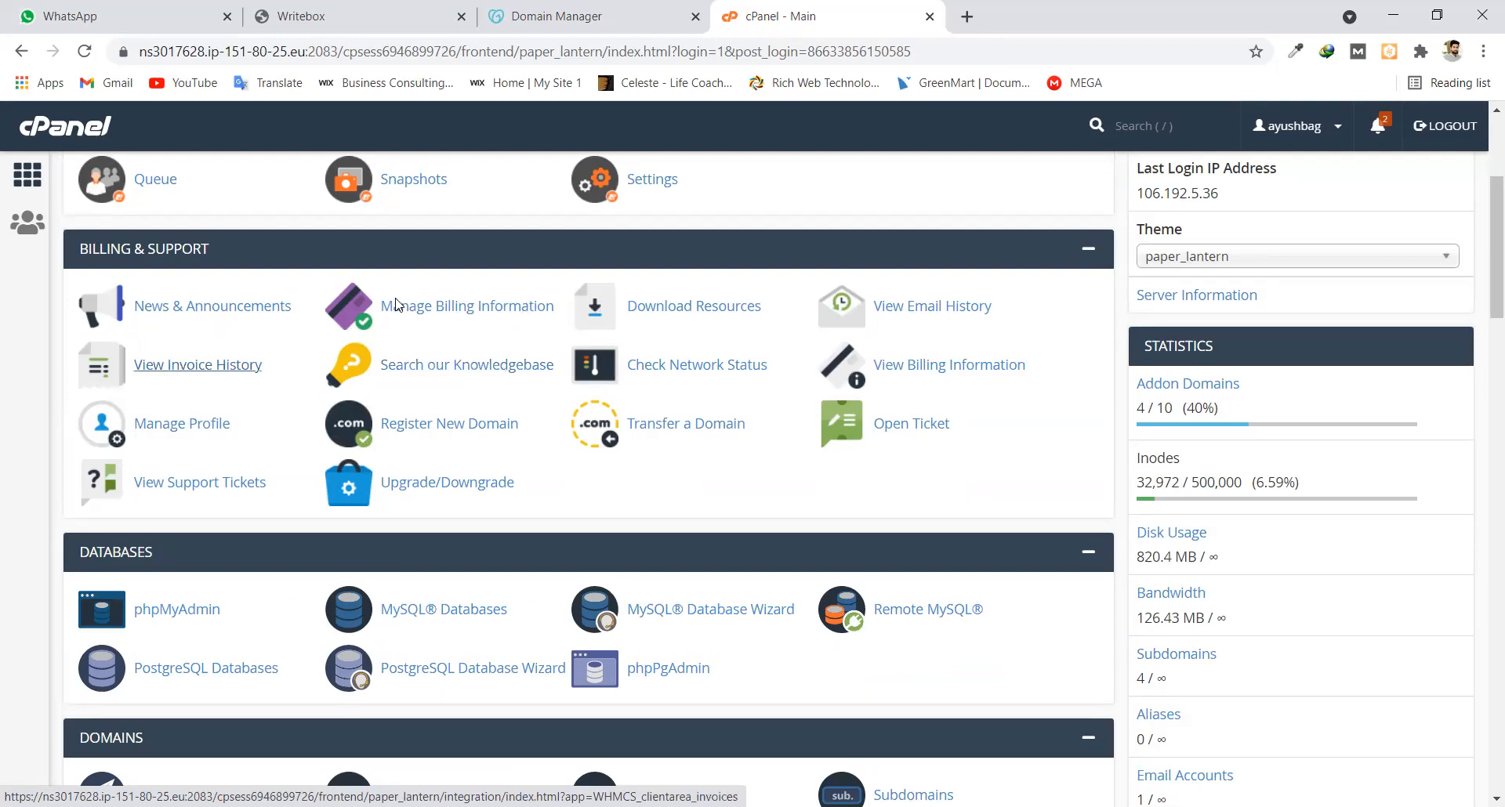
pyautogui.scroll(4, 396, 304)
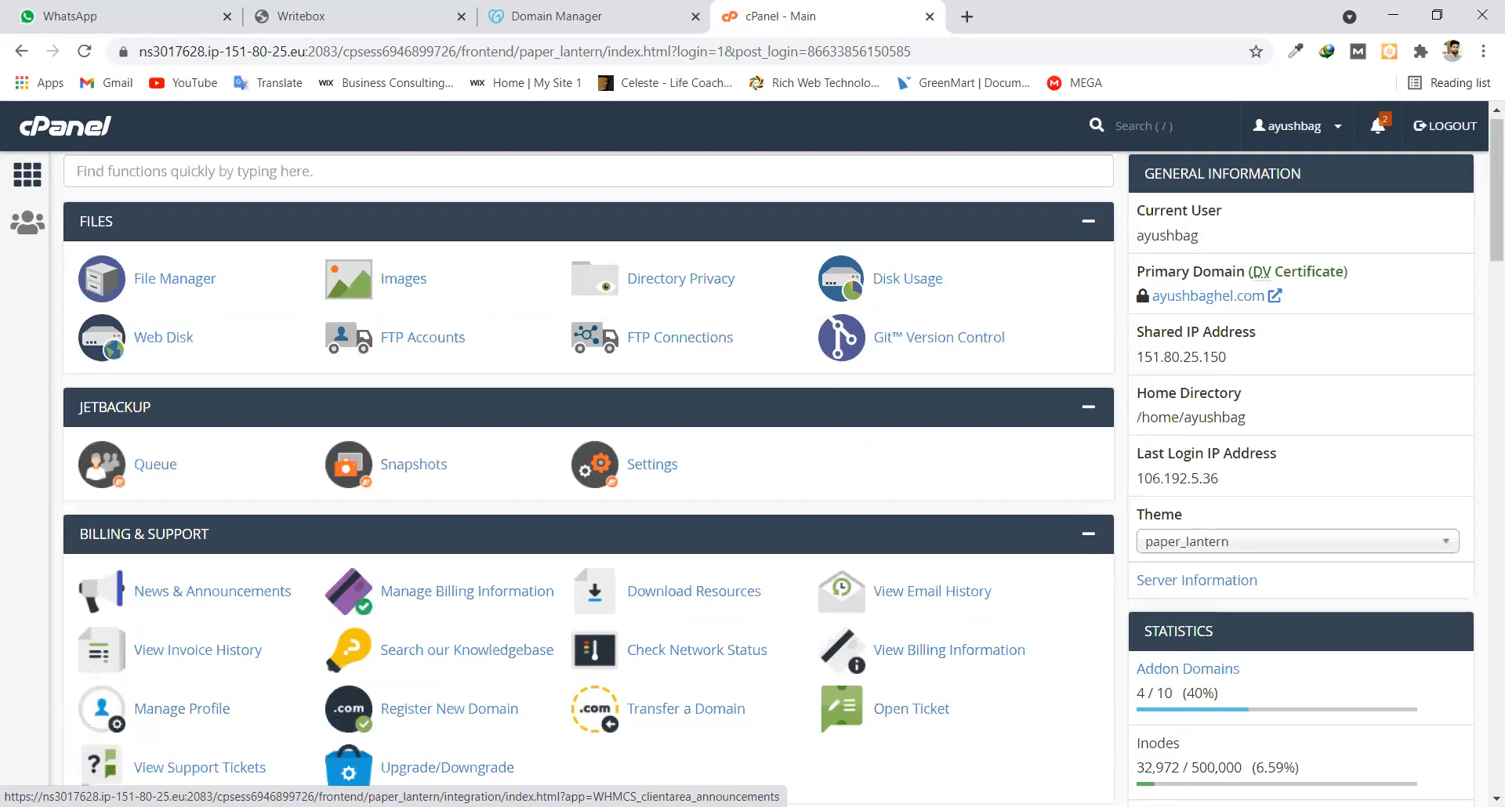
pyautogui.scroll(-5, 485, 453)
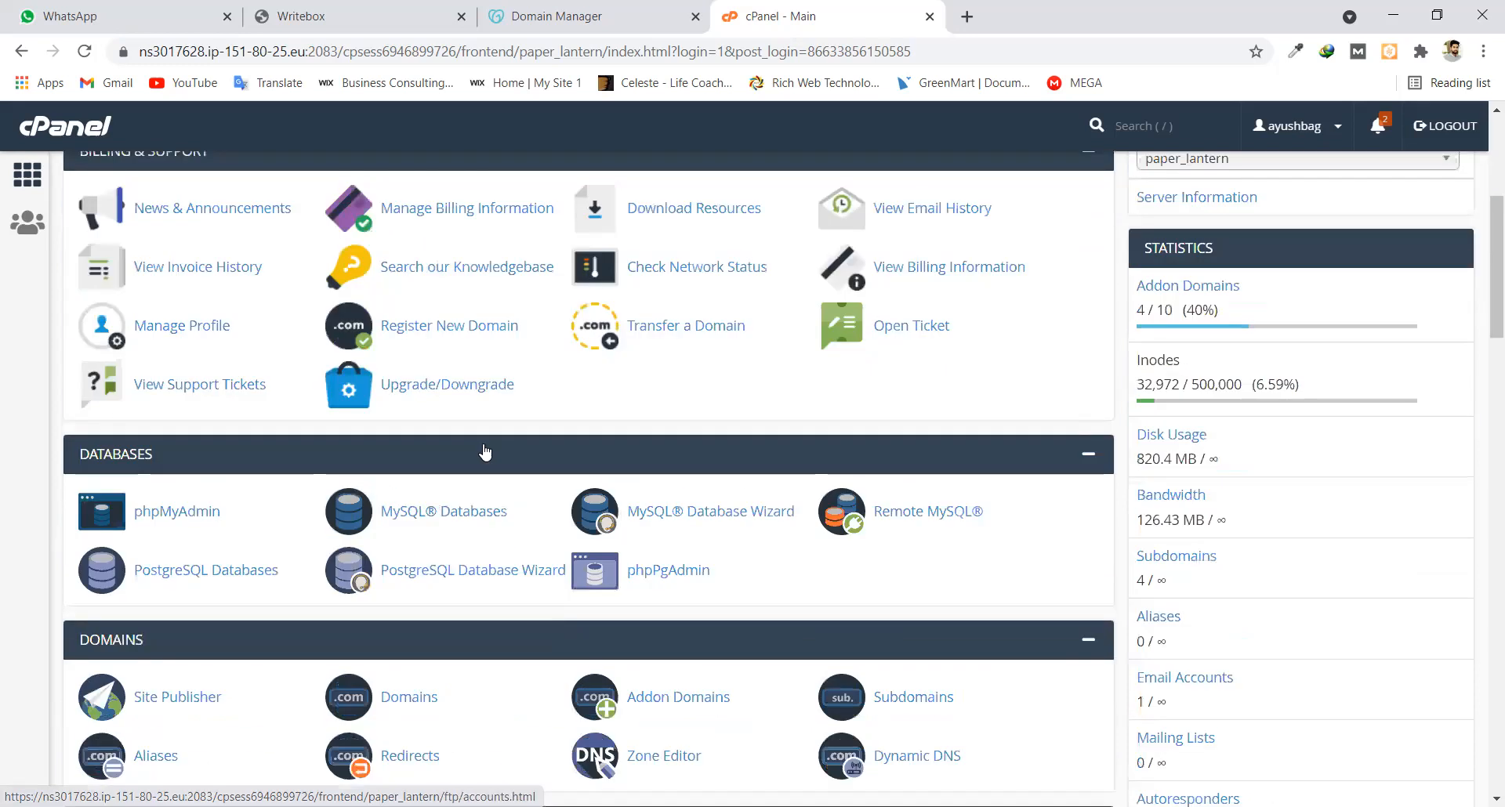
pyautogui.scroll(-9, 485, 453)
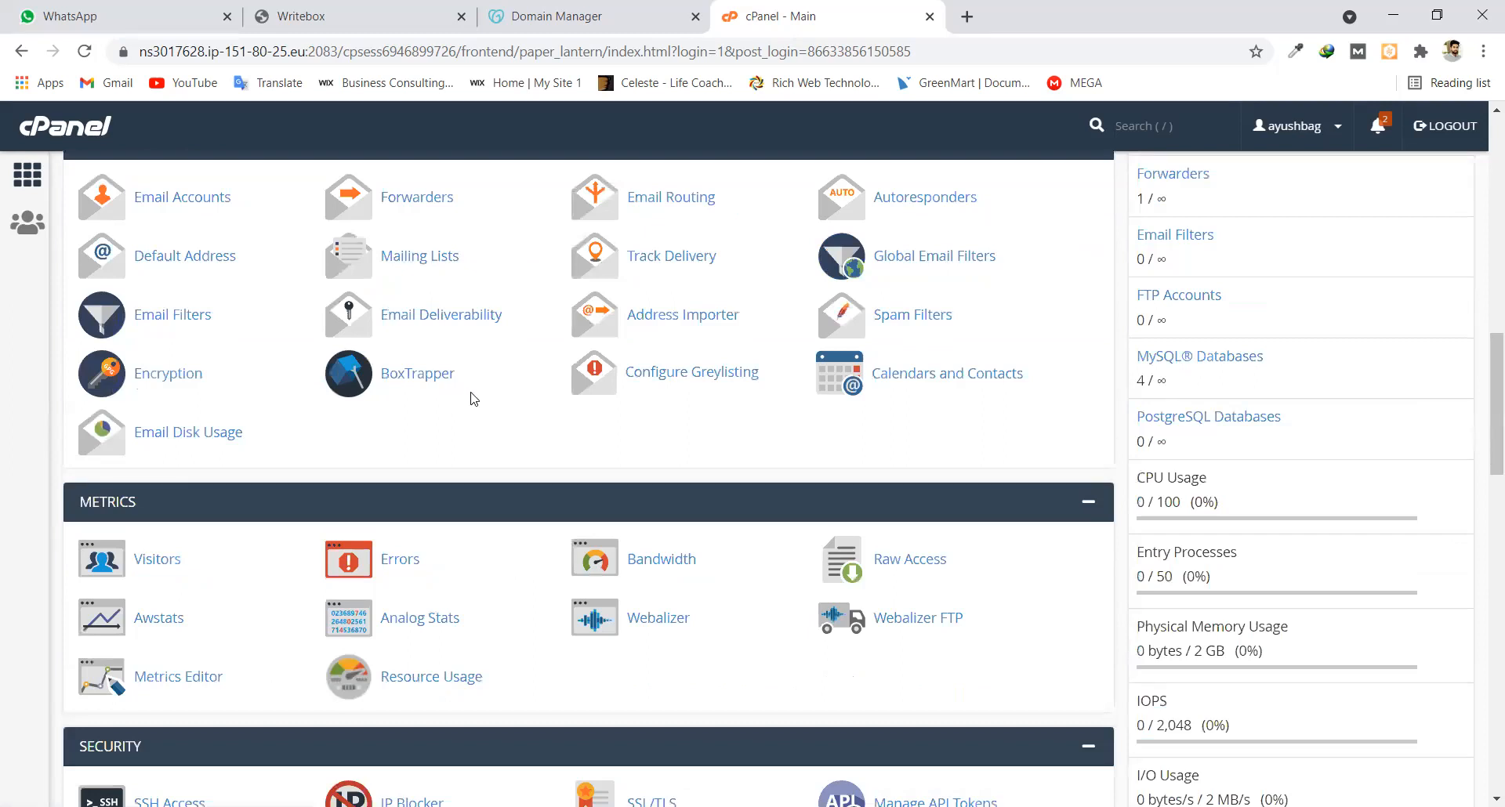
pyautogui.scroll(-10, 511, 399)
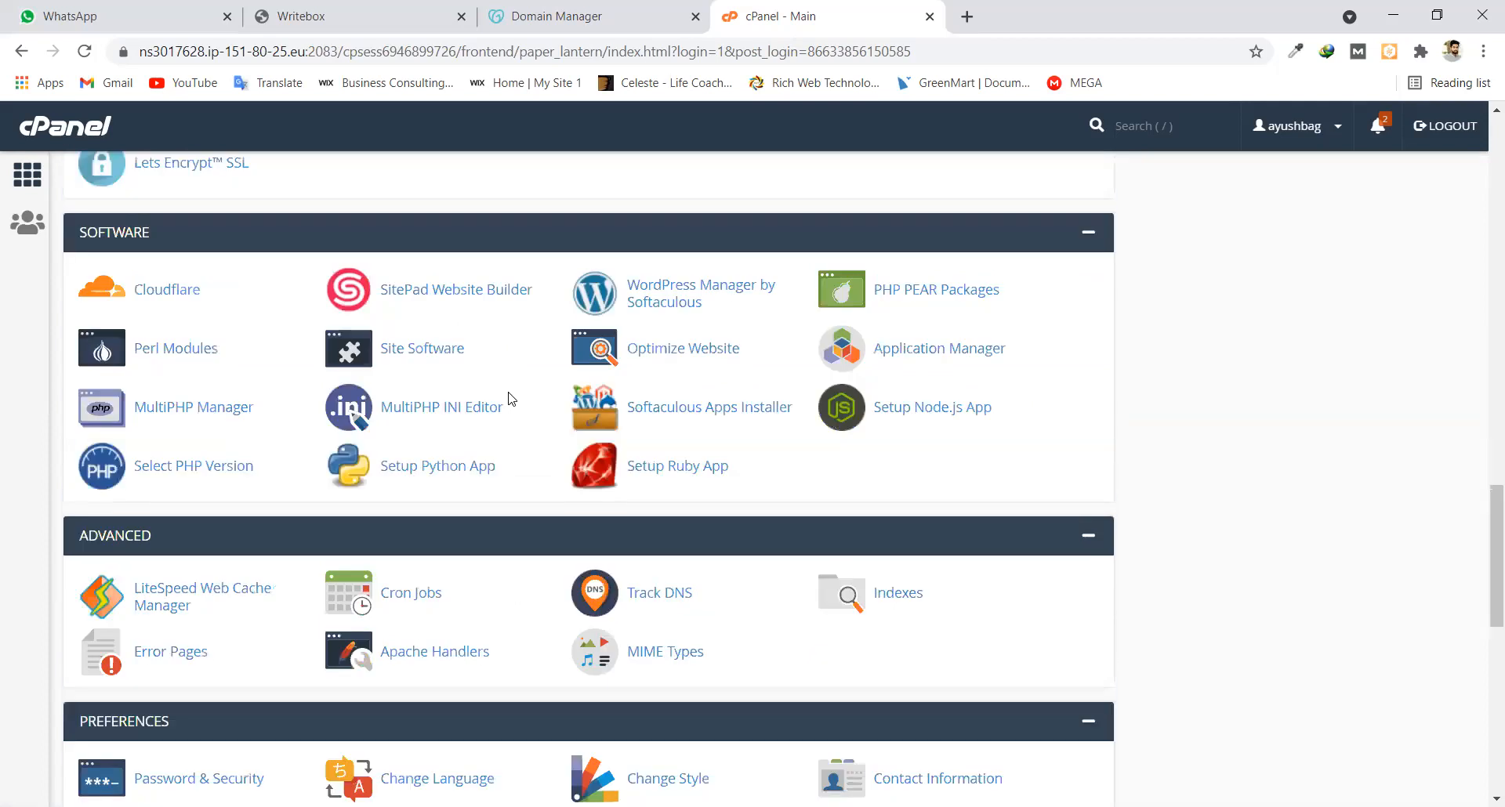
pyautogui.scroll(10, 511, 399)
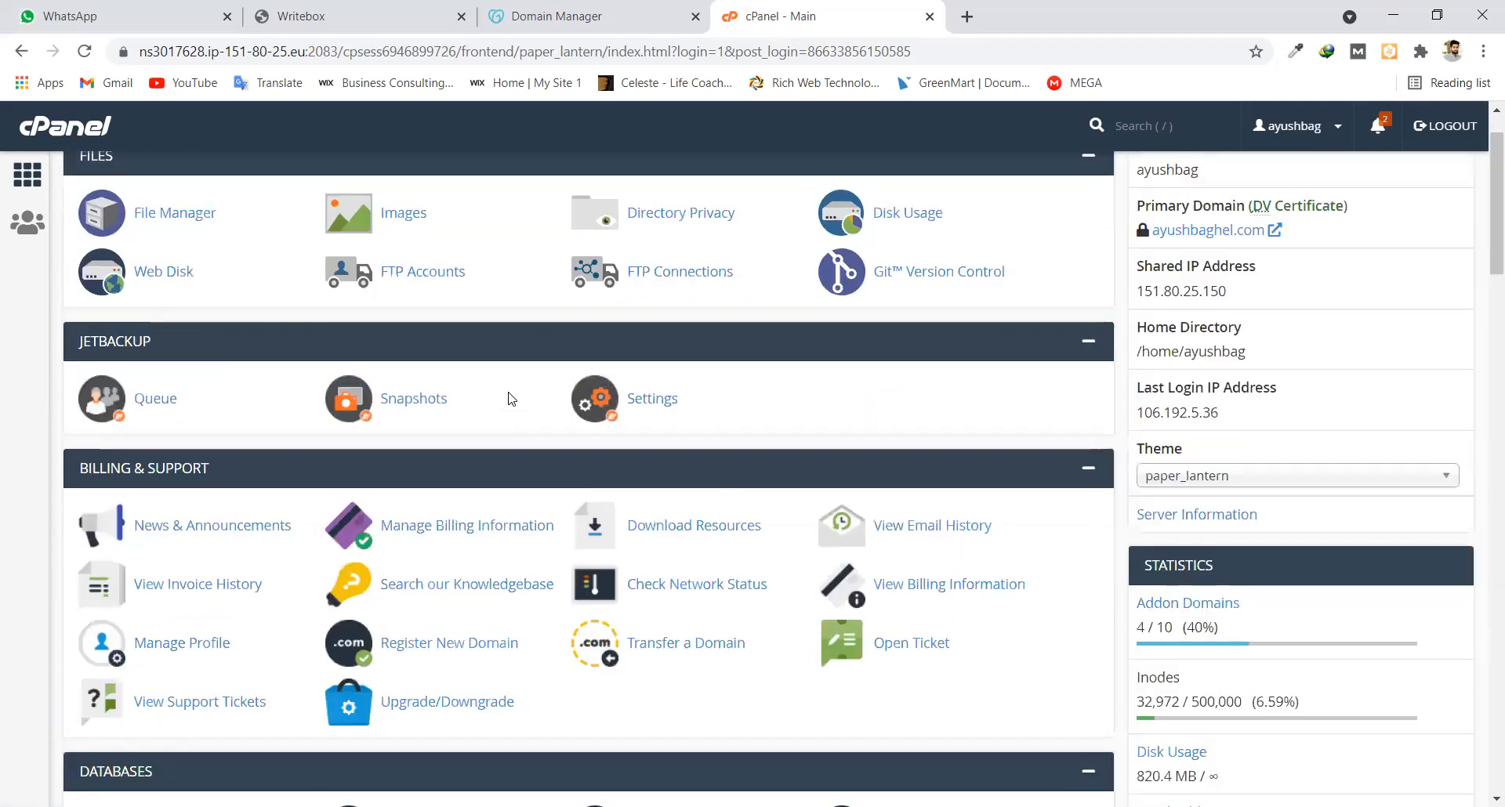
pyautogui.scroll(1, 511, 399)
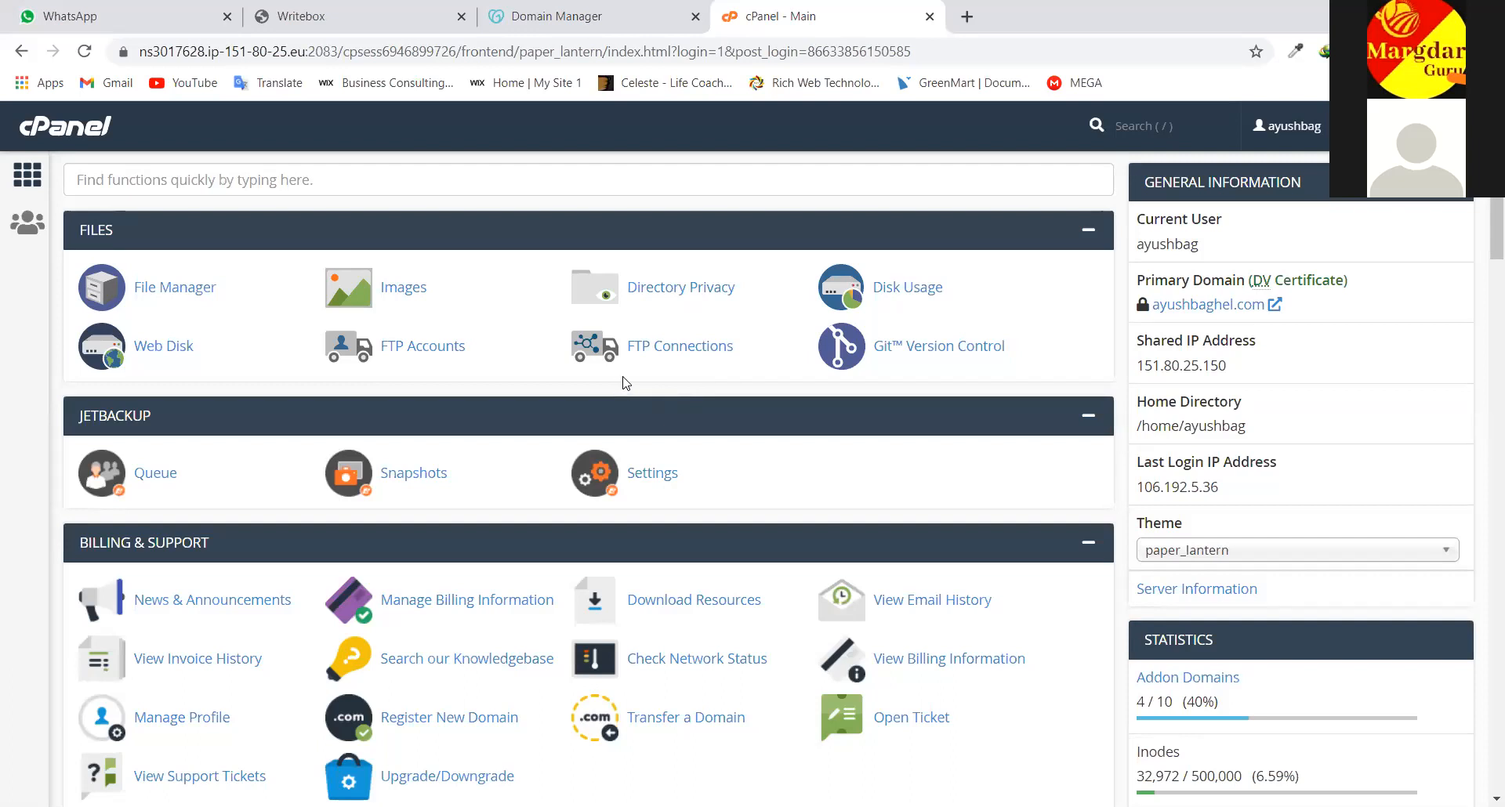
pyautogui.scroll(-3, 1160, 345)
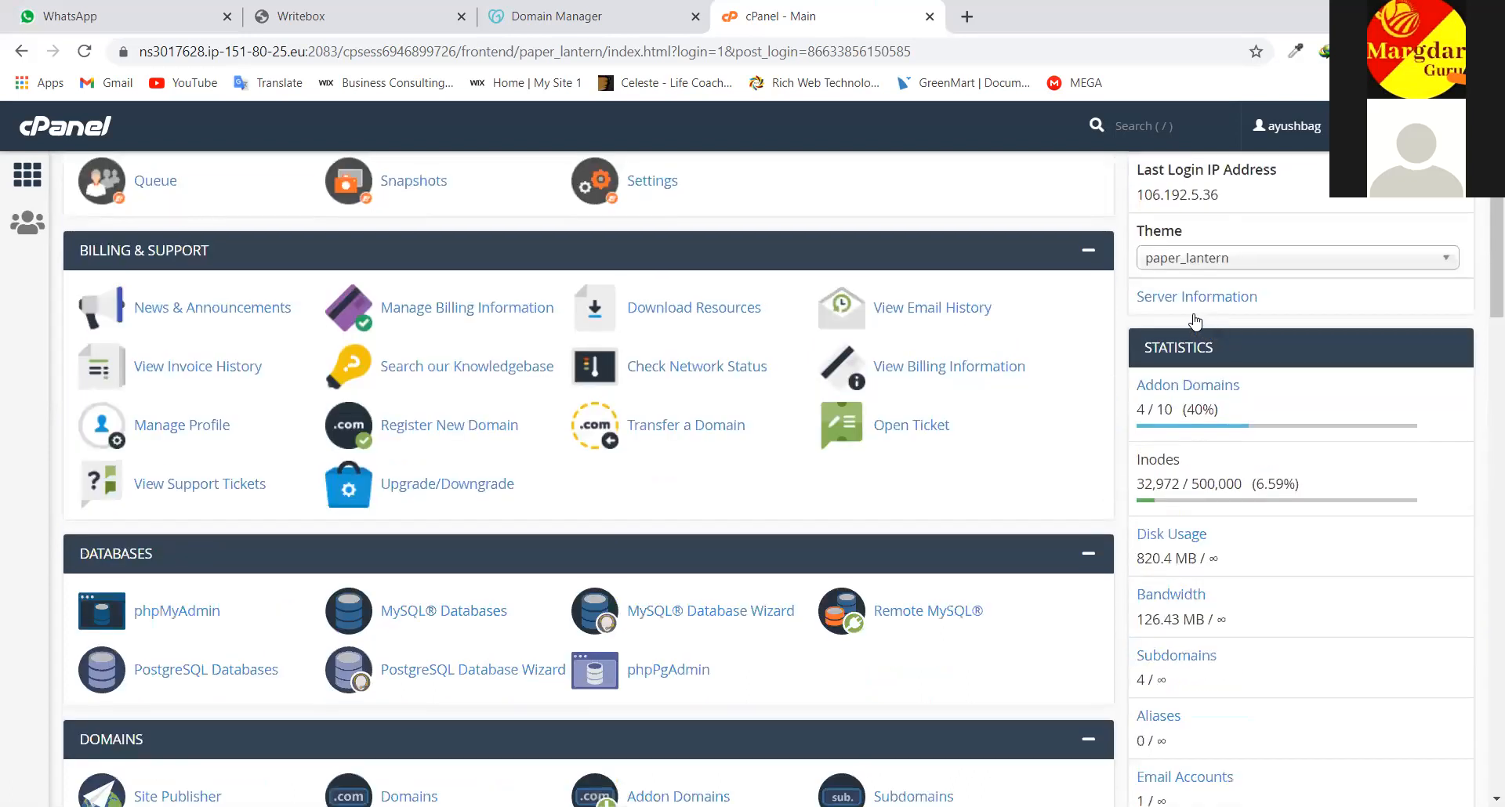
pyautogui.scroll(-4, 1162, 304)
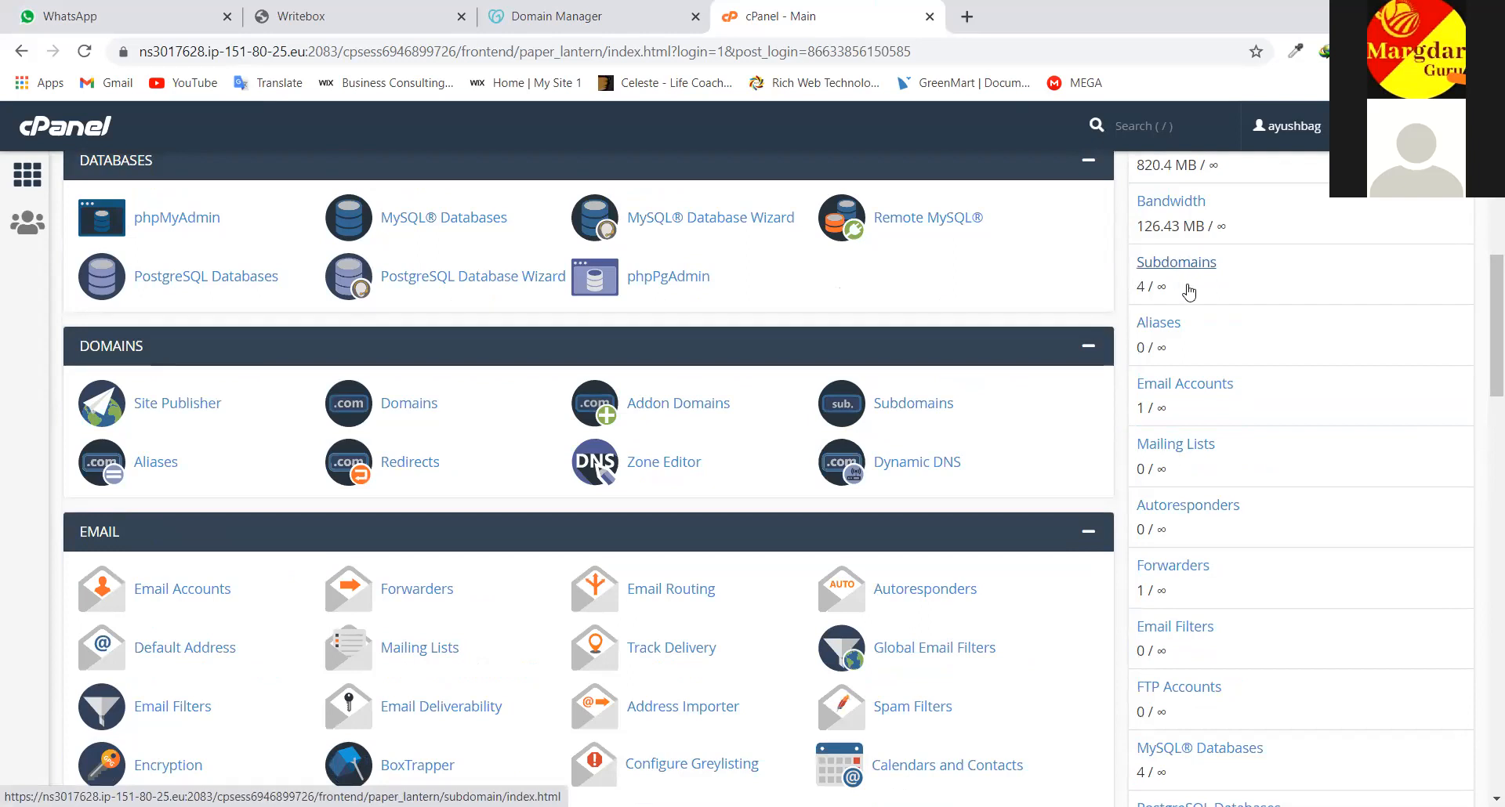
pyautogui.scroll(3, 1190, 291)
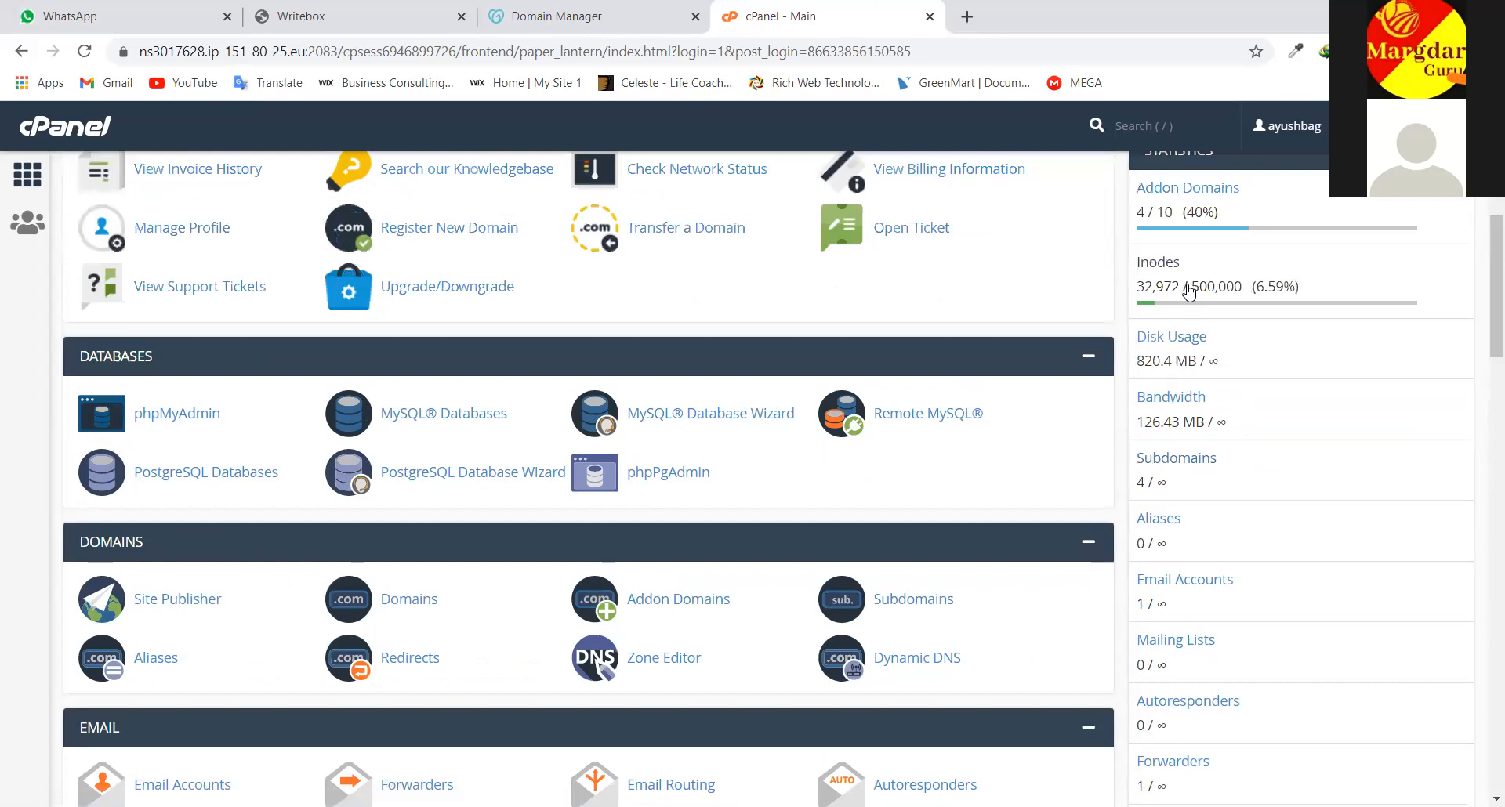
pyautogui.scroll(1, 1190, 290)
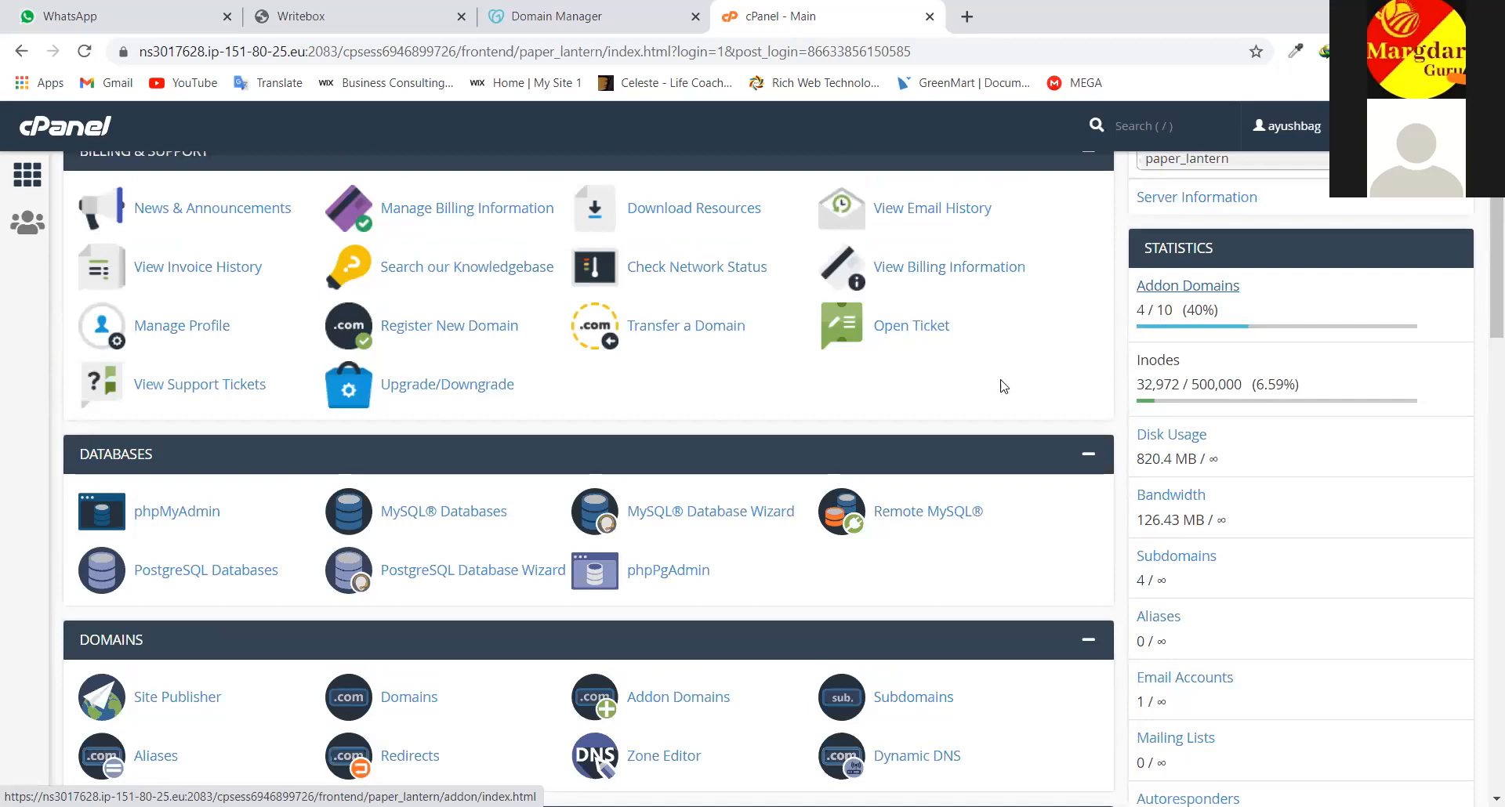
pyautogui.scroll(3, 1003, 385)
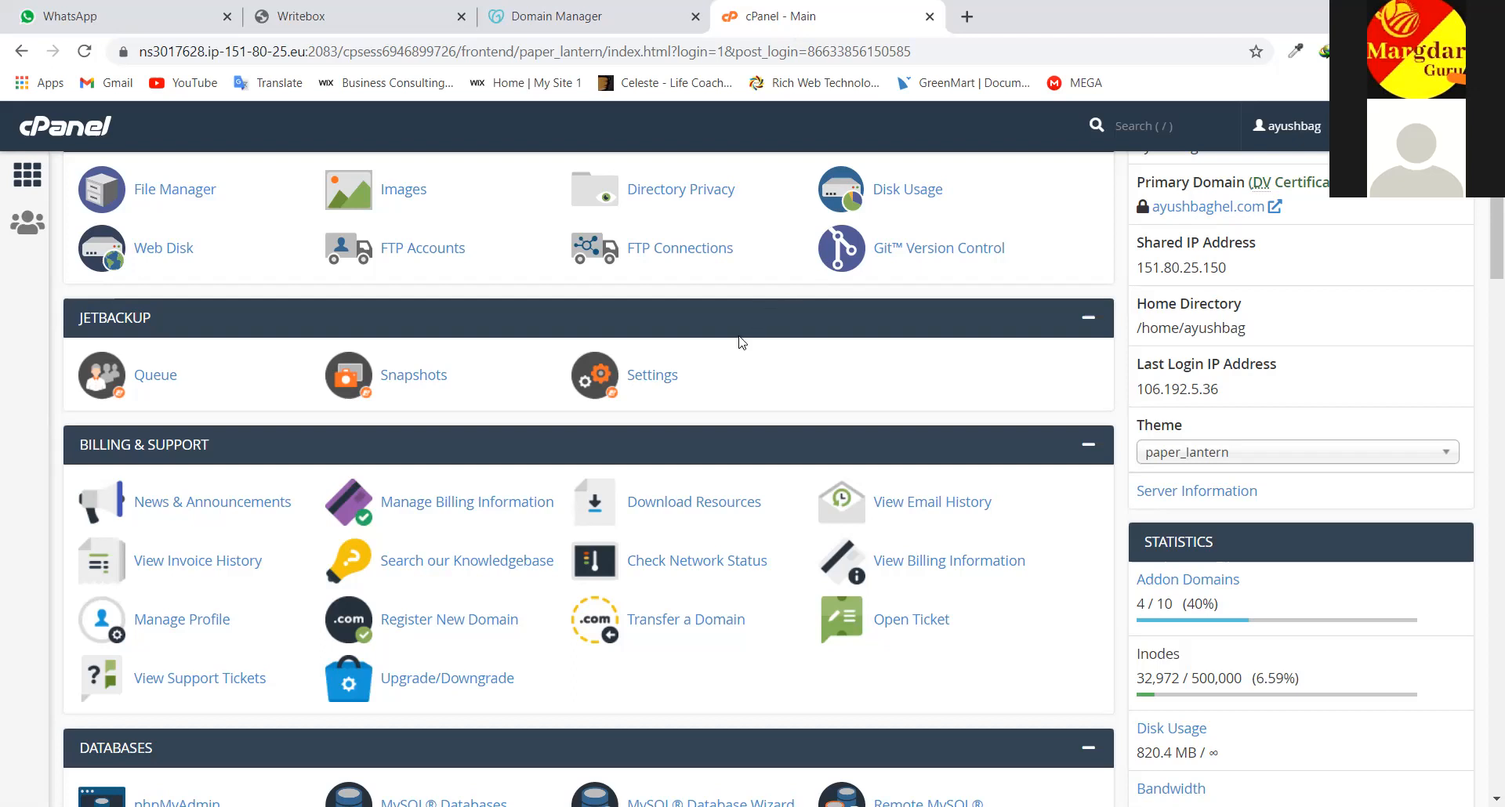
# Scroll the cPanel dashboard and open Addon Domains from the Statistics sidebar
pyautogui.scroll(-1, 743, 342)
pyautogui.scroll(-3, 1036, 355)
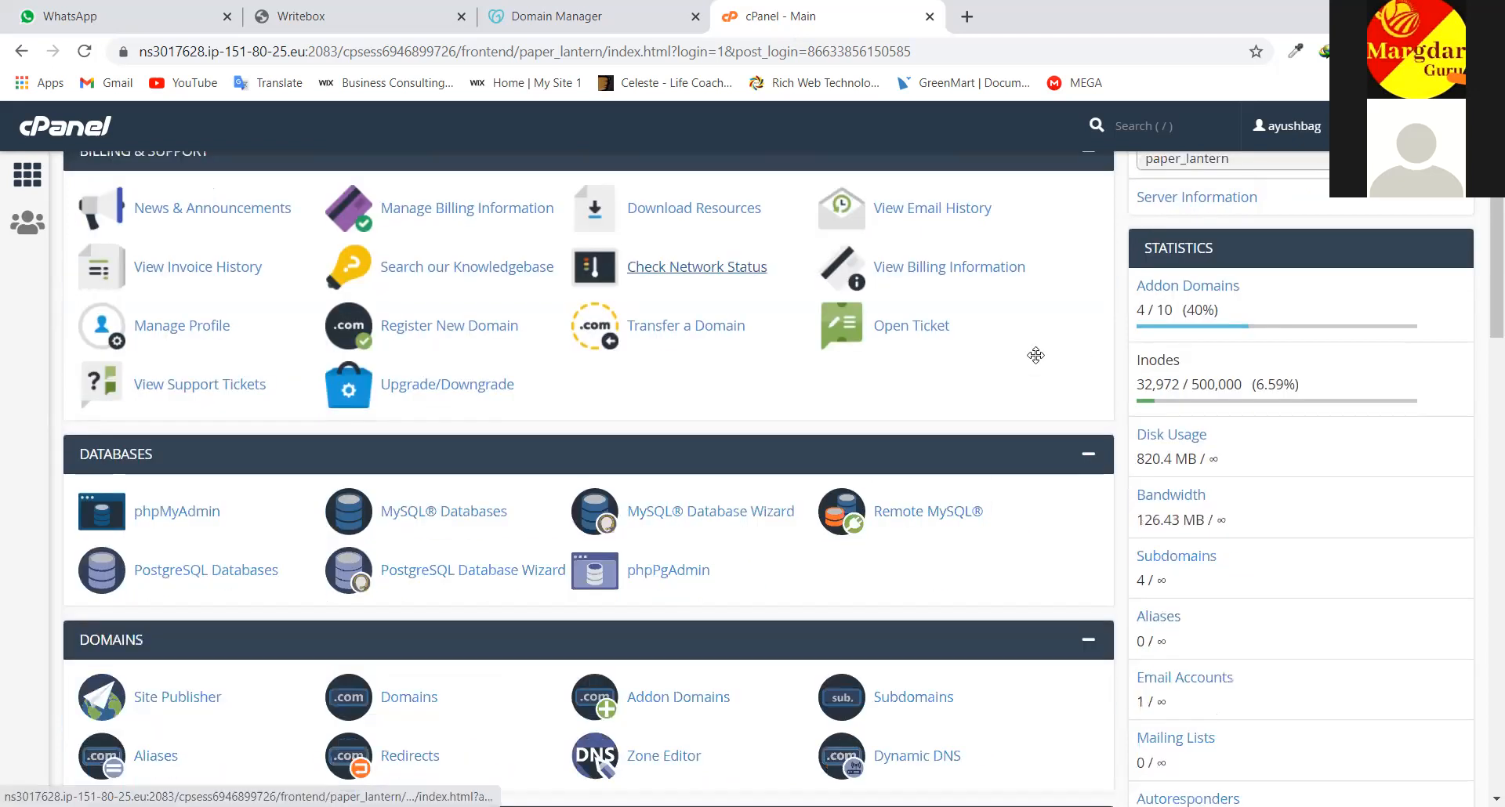
pyautogui.scroll(5, 1035, 355)
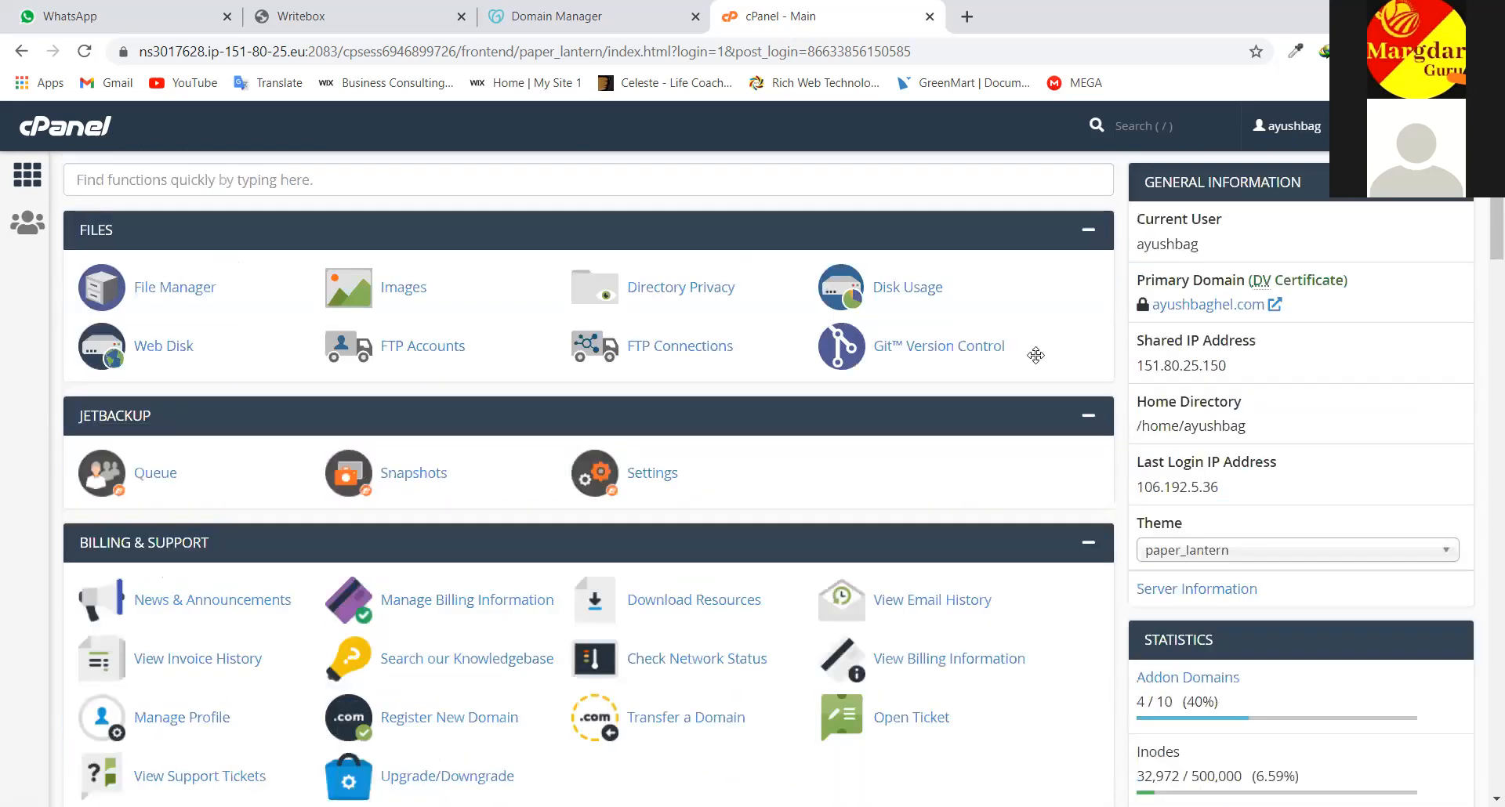
pyautogui.scroll(-2, 1036, 356)
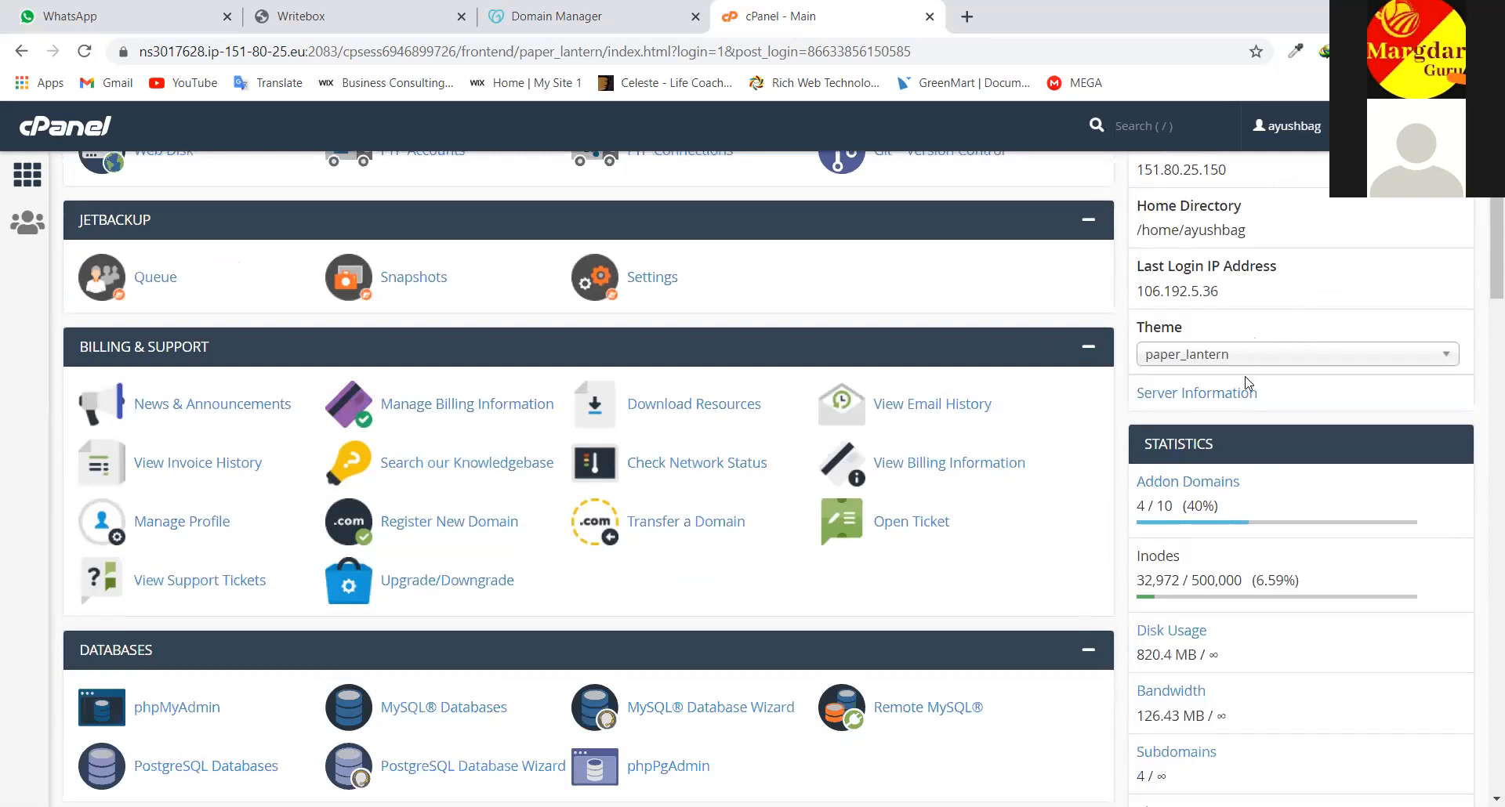
pyautogui.scroll(2, 1236, 408)
pyautogui.scroll(-3, 1191, 377)
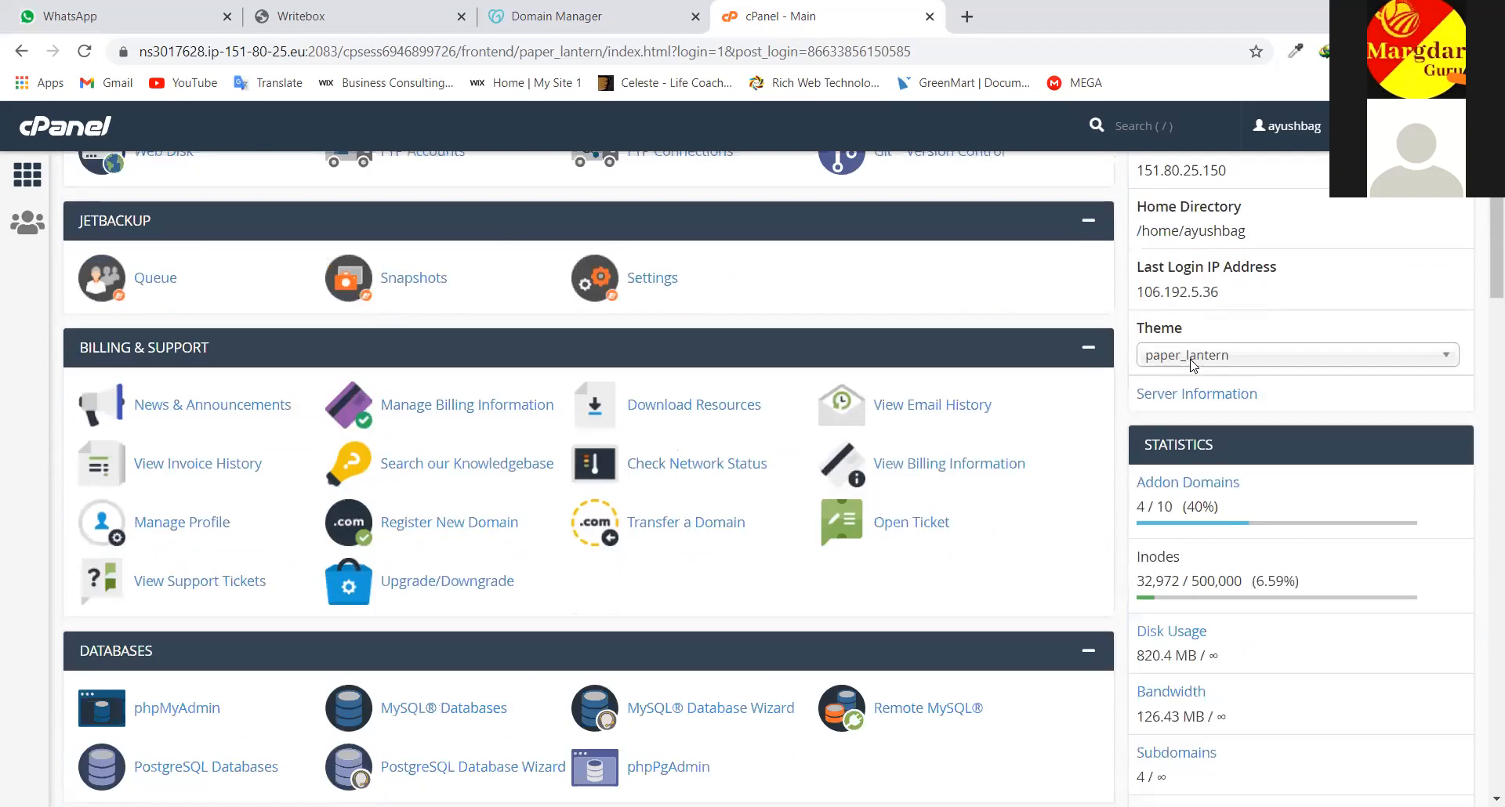
pyautogui.scroll(-1, 1192, 307)
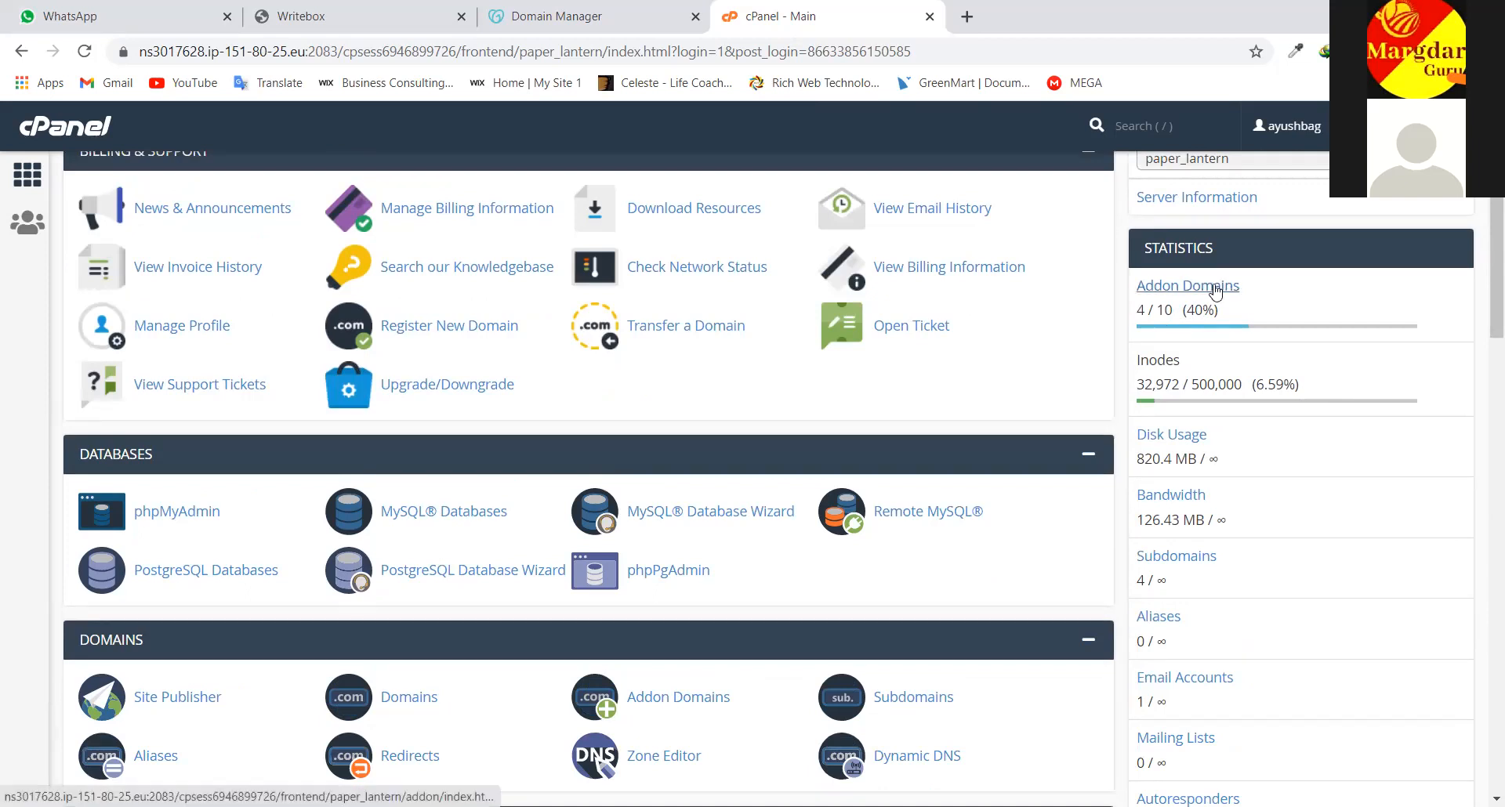
pyautogui.click(1208, 290)
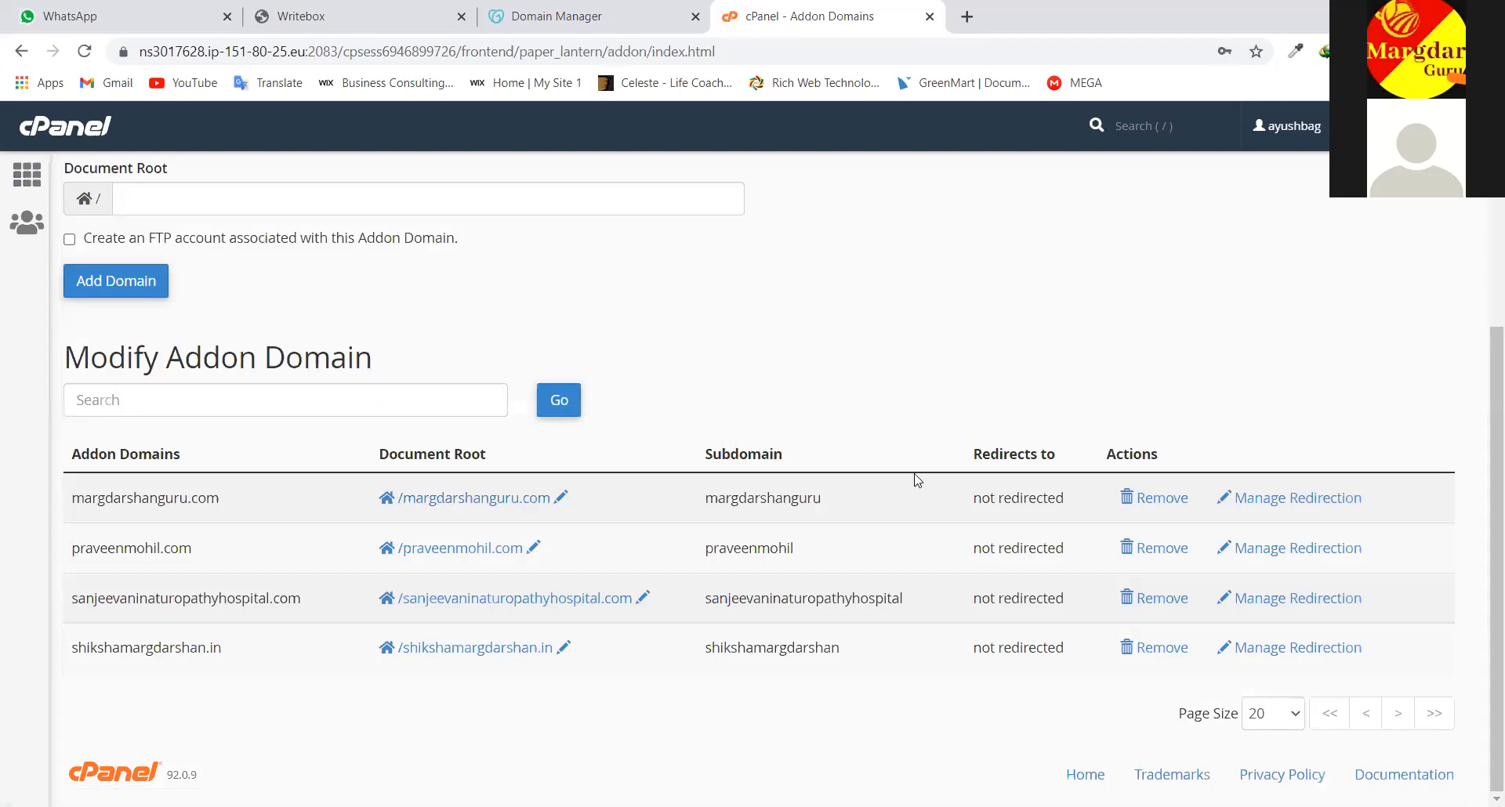
# Scroll the Addon Domains page to review the four existing domains in the Modify Addon Domain table
pyautogui.scroll(3, 918, 480)
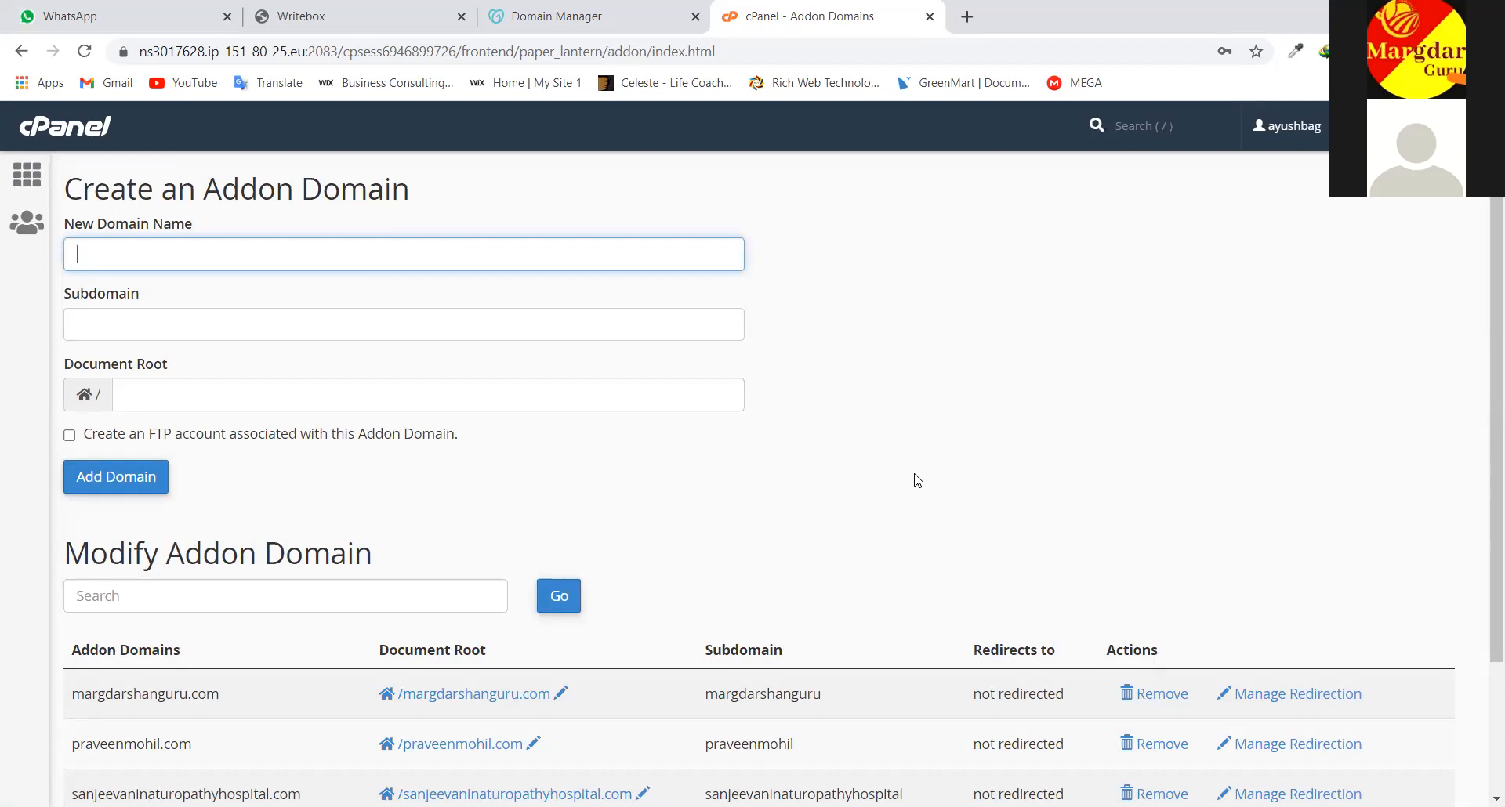
pyautogui.scroll(-3, 1033, 423)
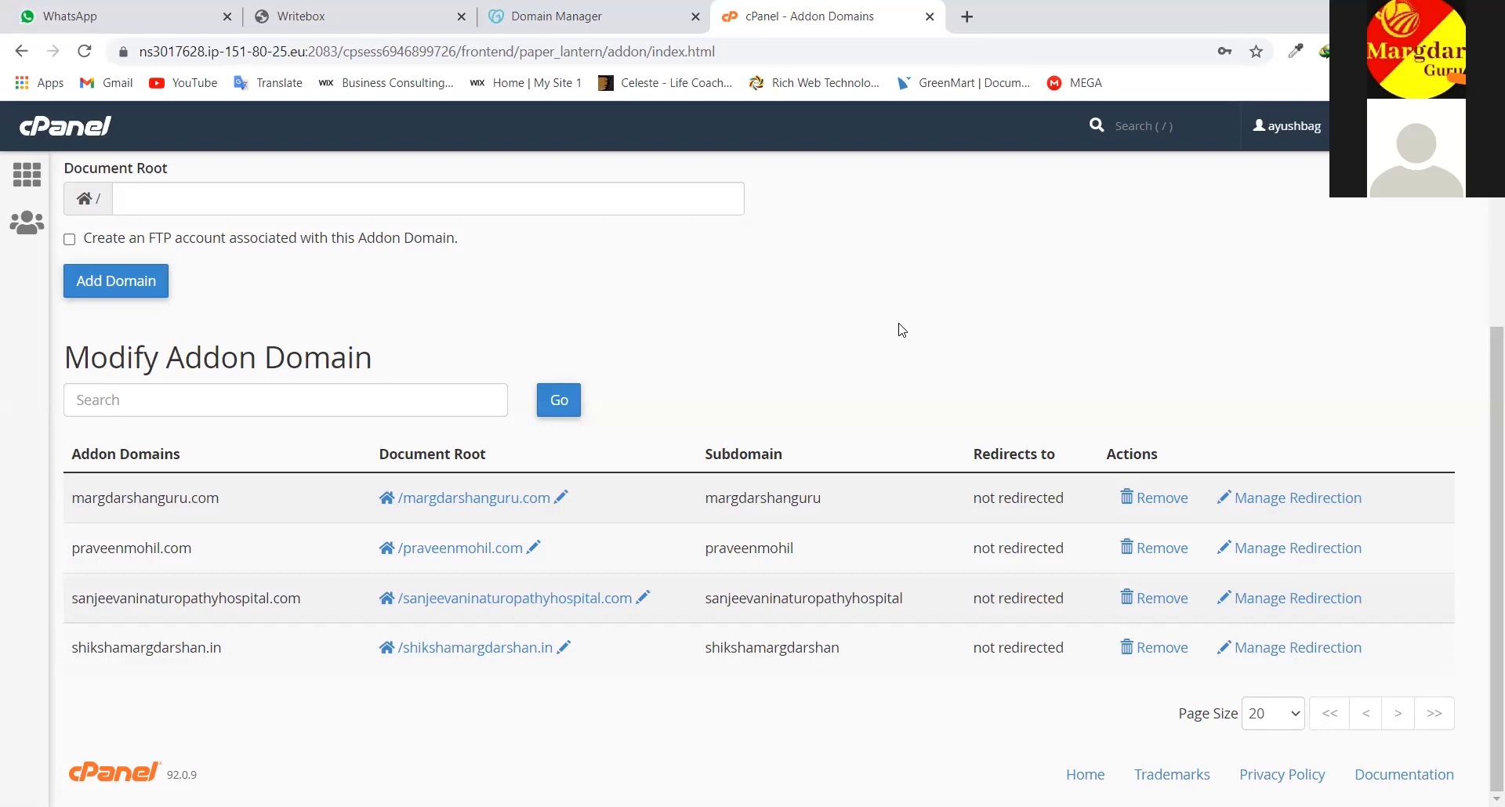
pyautogui.scroll(1, 894, 328)
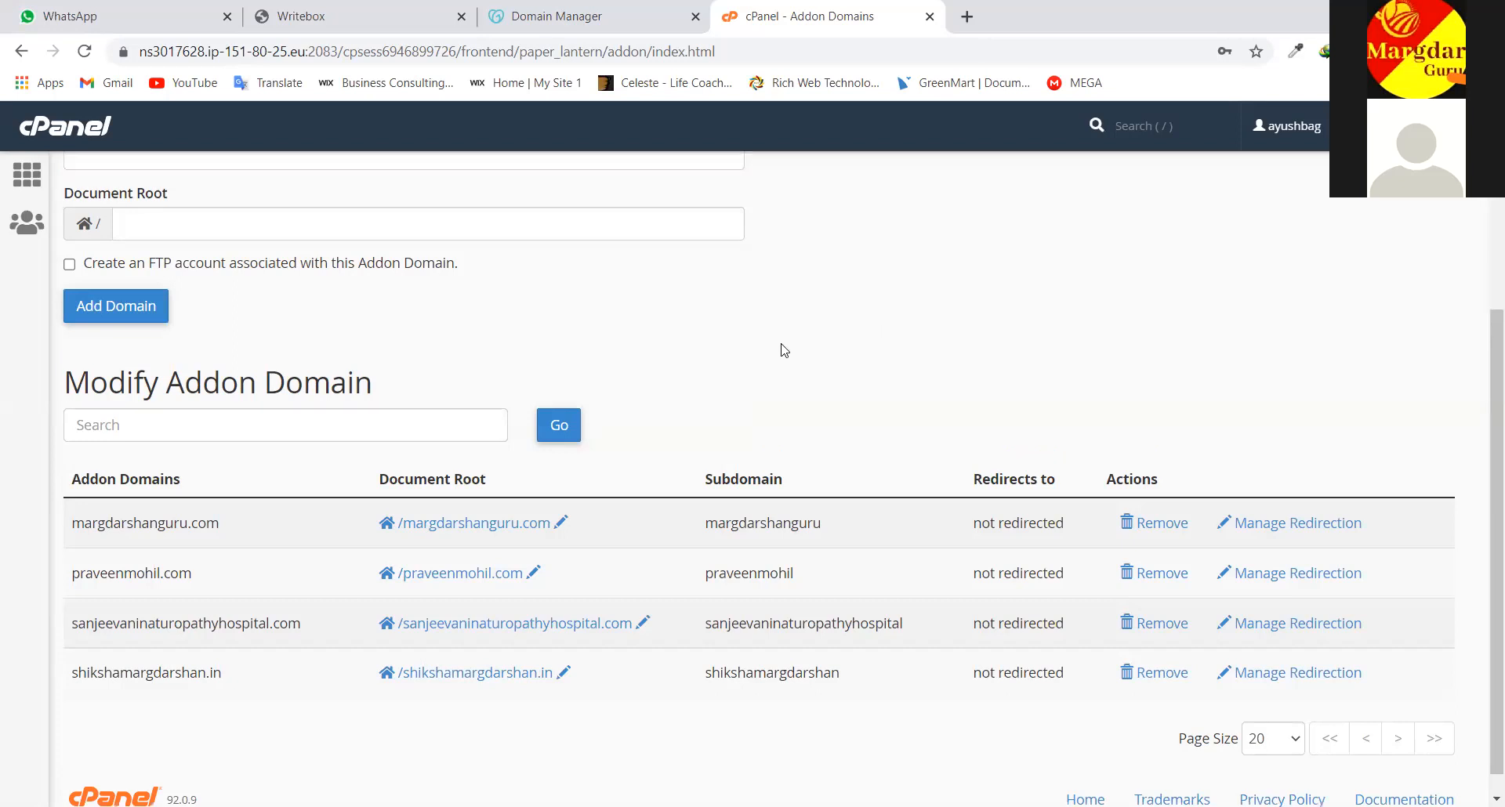
pyautogui.scroll(4, 783, 350)
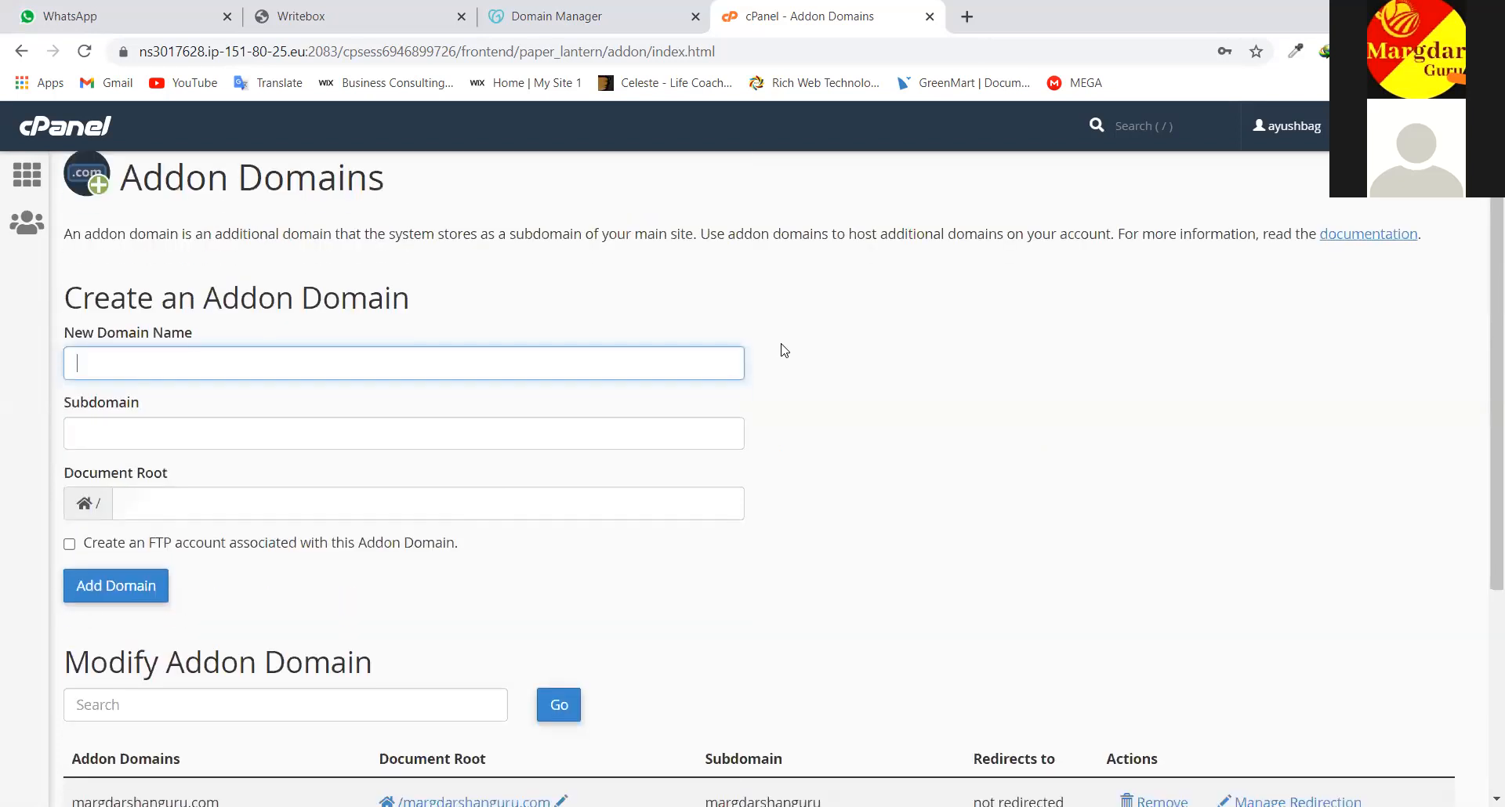
pyautogui.scroll(-2, 784, 350)
pyautogui.scroll(3, 784, 351)
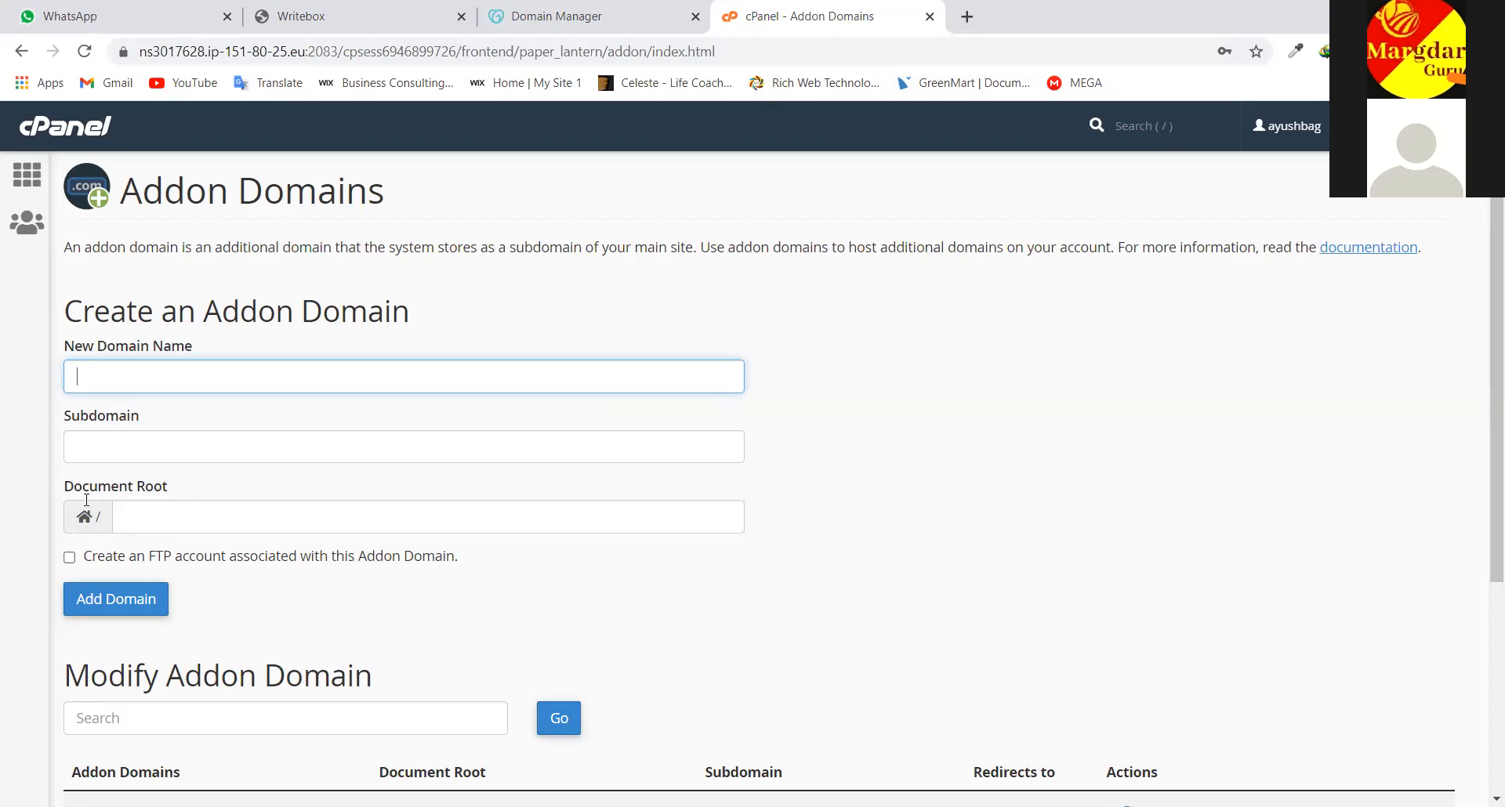
pyautogui.scroll(-1, 174, 601)
pyautogui.scroll(-2, 174, 601)
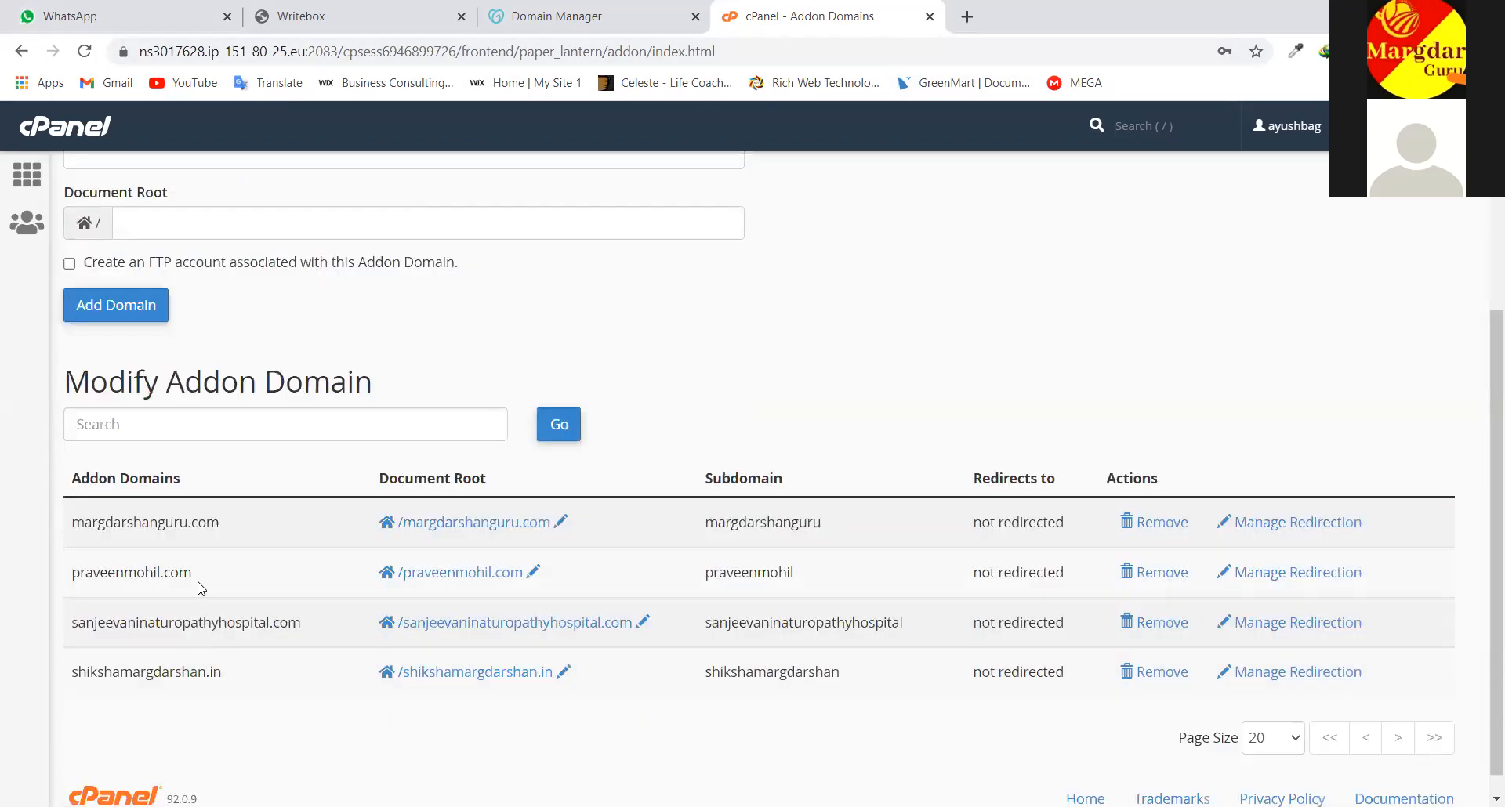
pyautogui.scroll(-1, 909, 561)
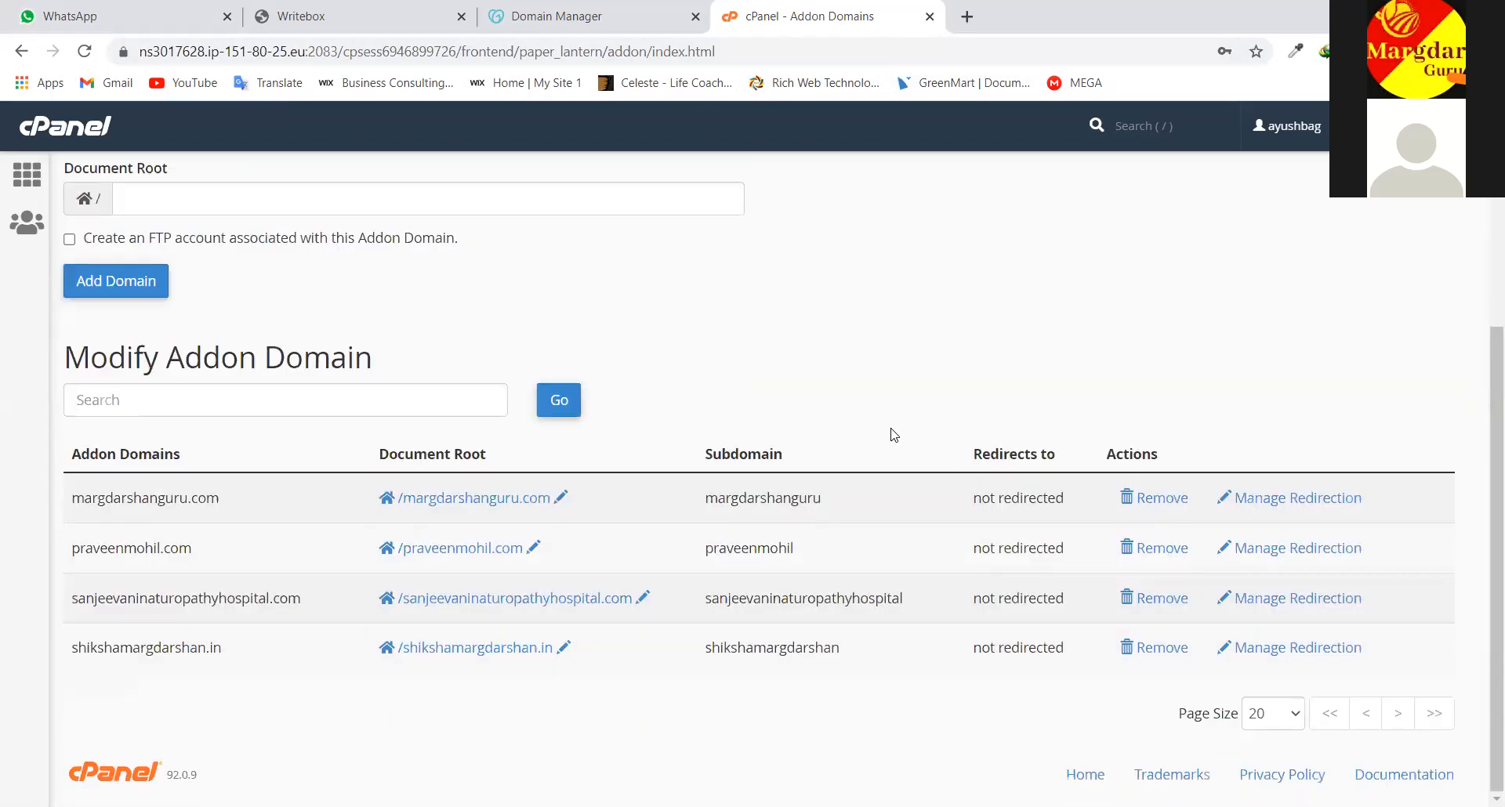
pyautogui.scroll(4, 521, 327)
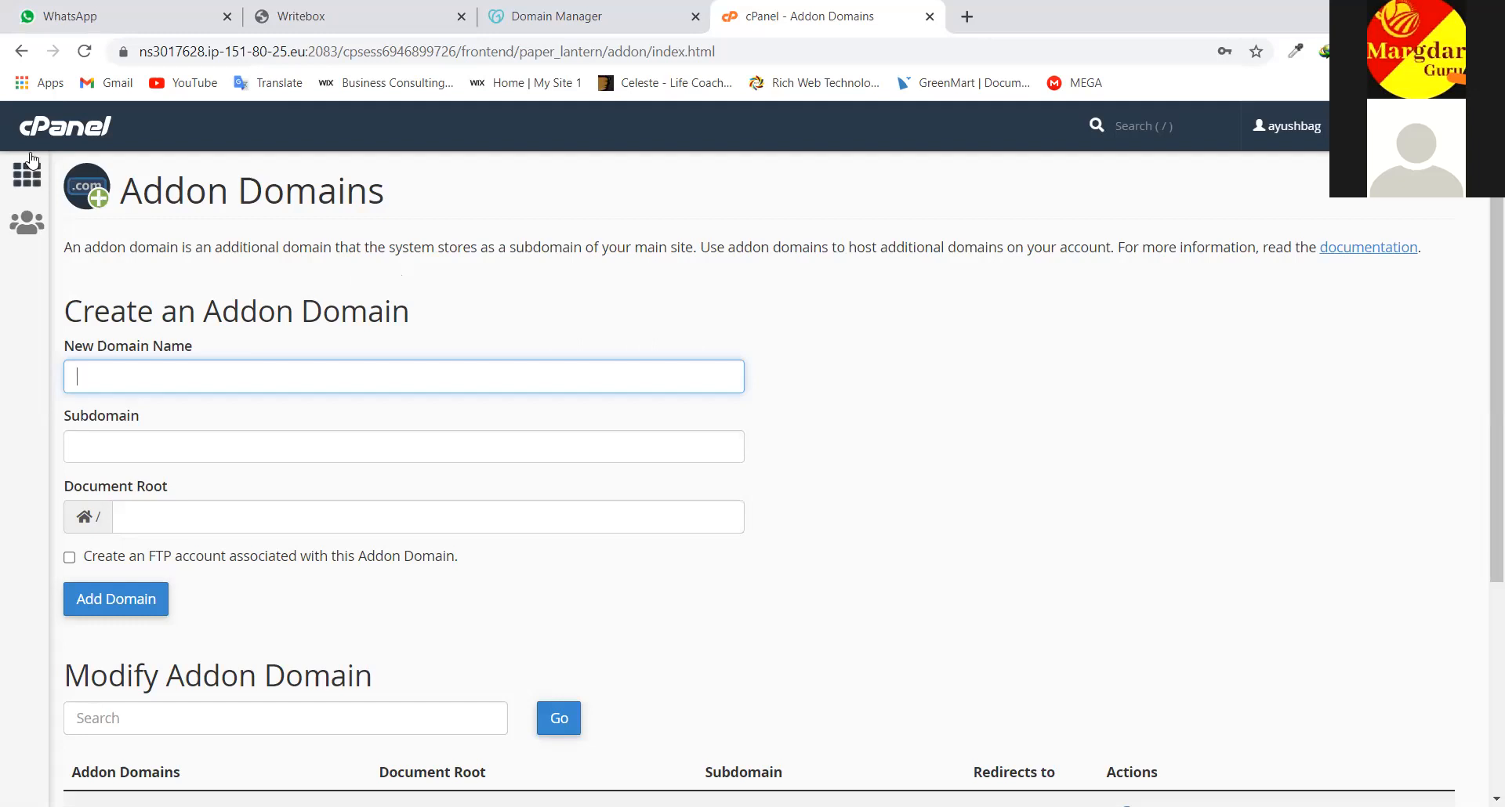
pyautogui.scroll(-3, 398, 391)
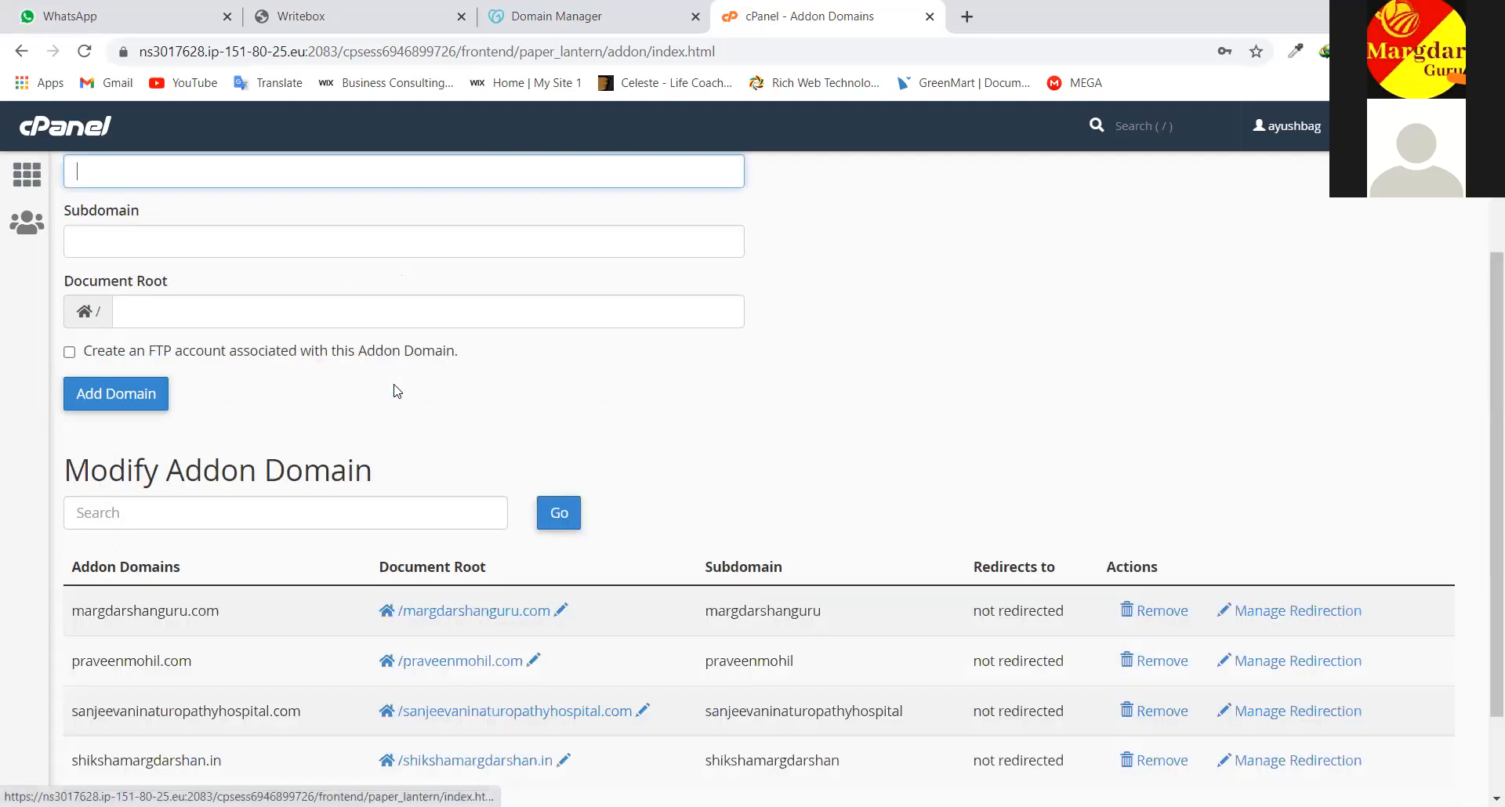
pyautogui.scroll(-1, 397, 391)
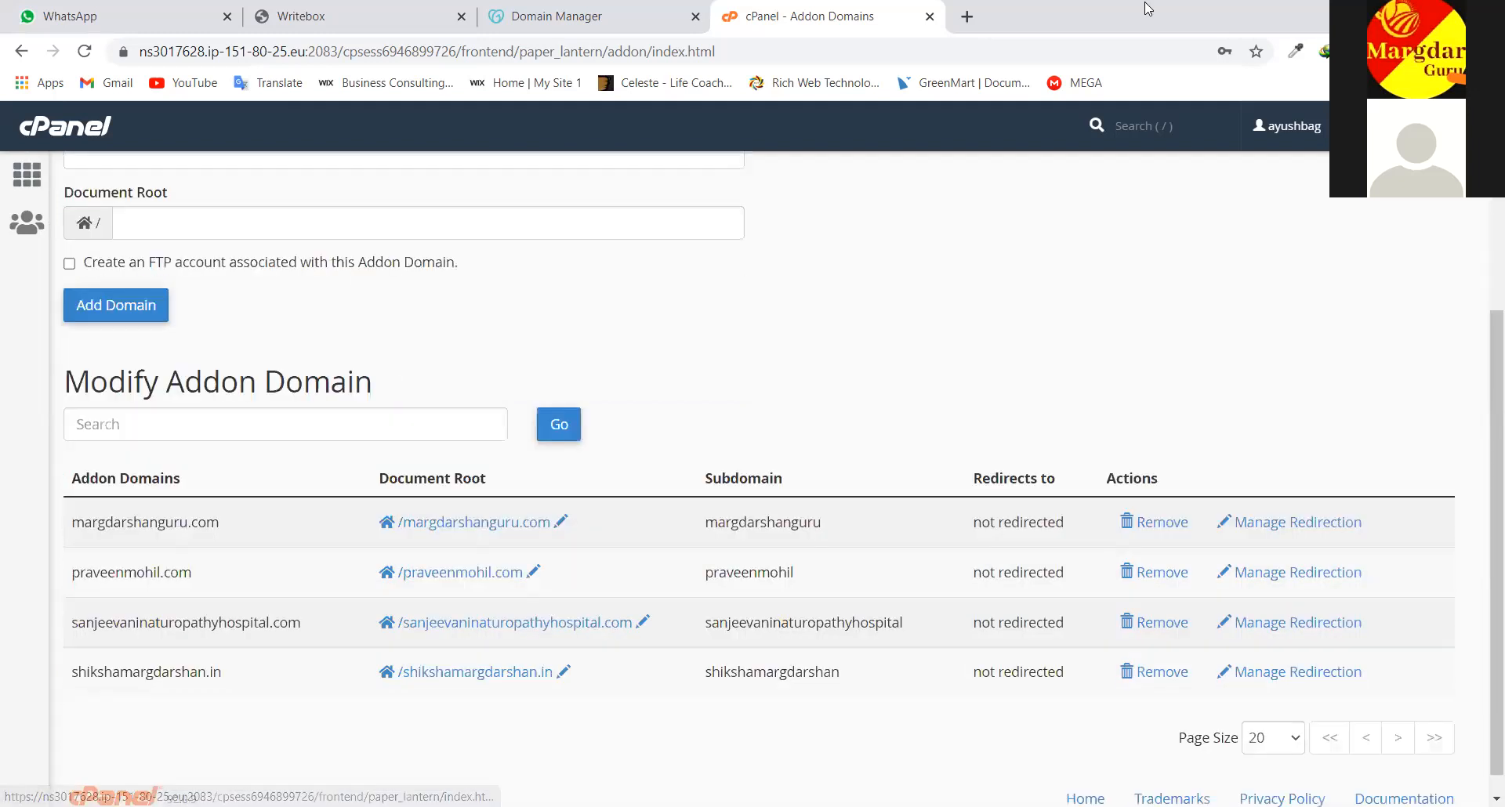
# Load ayushbaghel.com in a new tab, then return to the cPanel tab
pyautogui.click(968, 18)
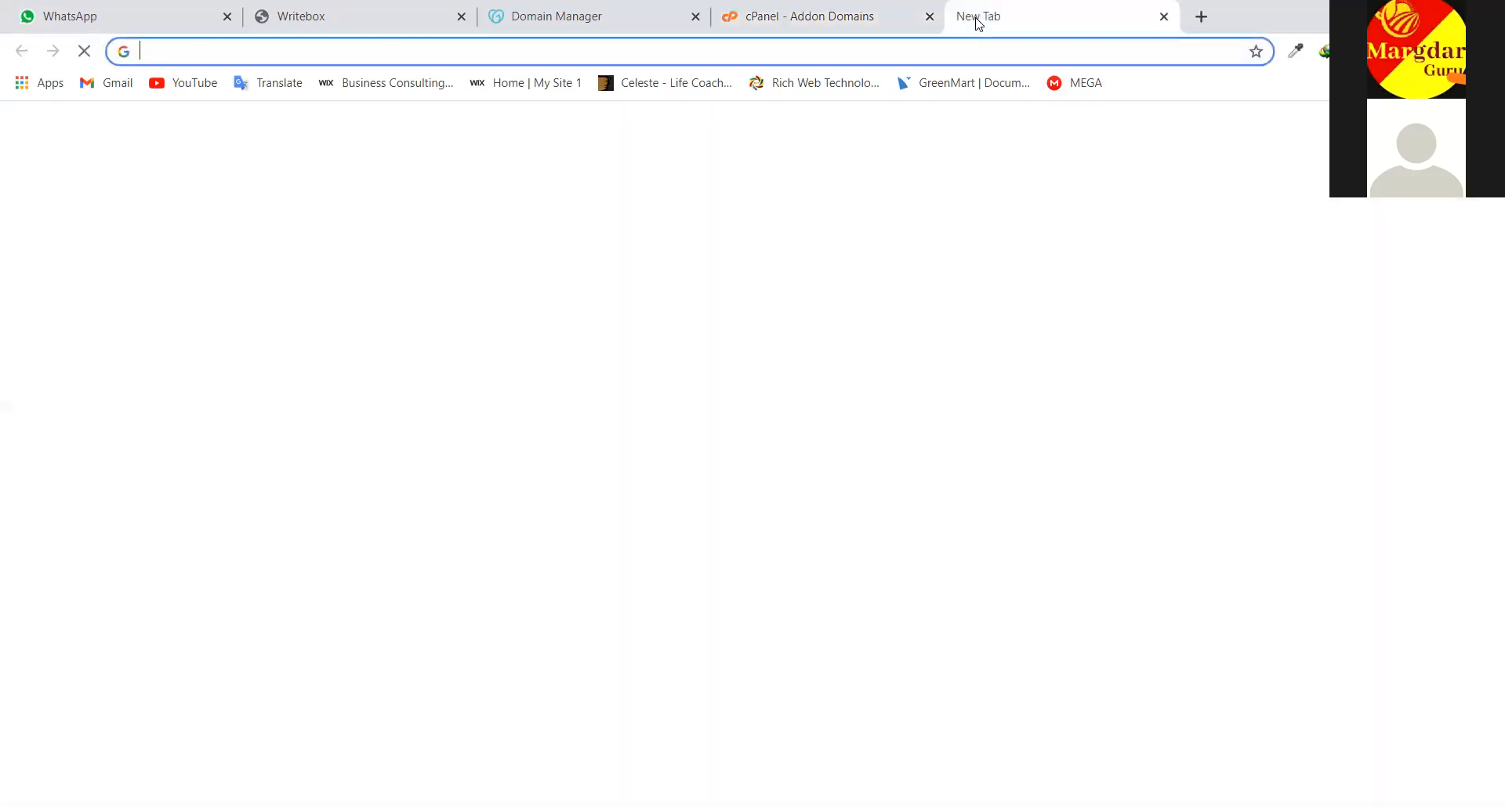
pyautogui.write('a')
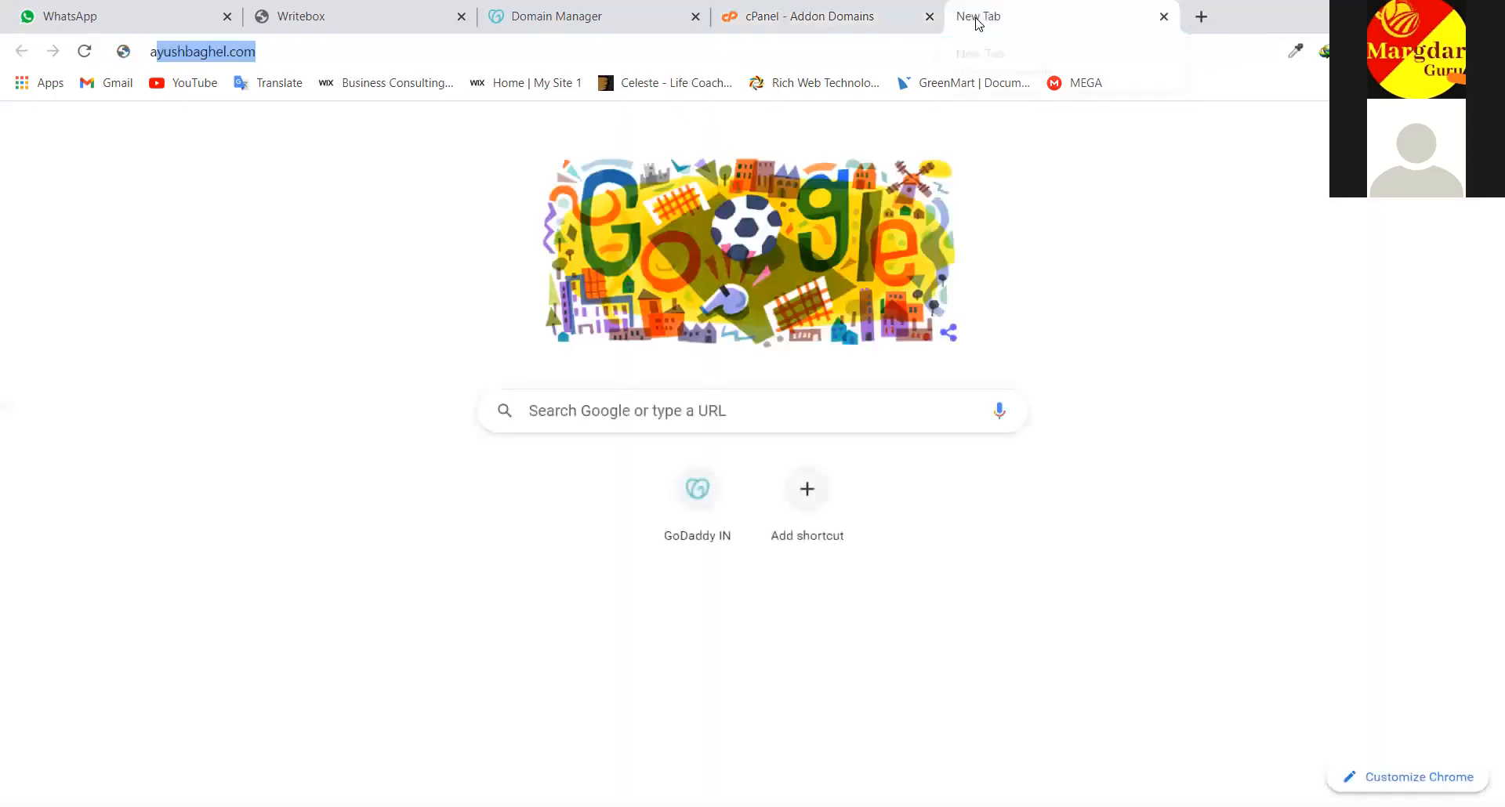
pyautogui.write('yush')
pyautogui.press('Return')
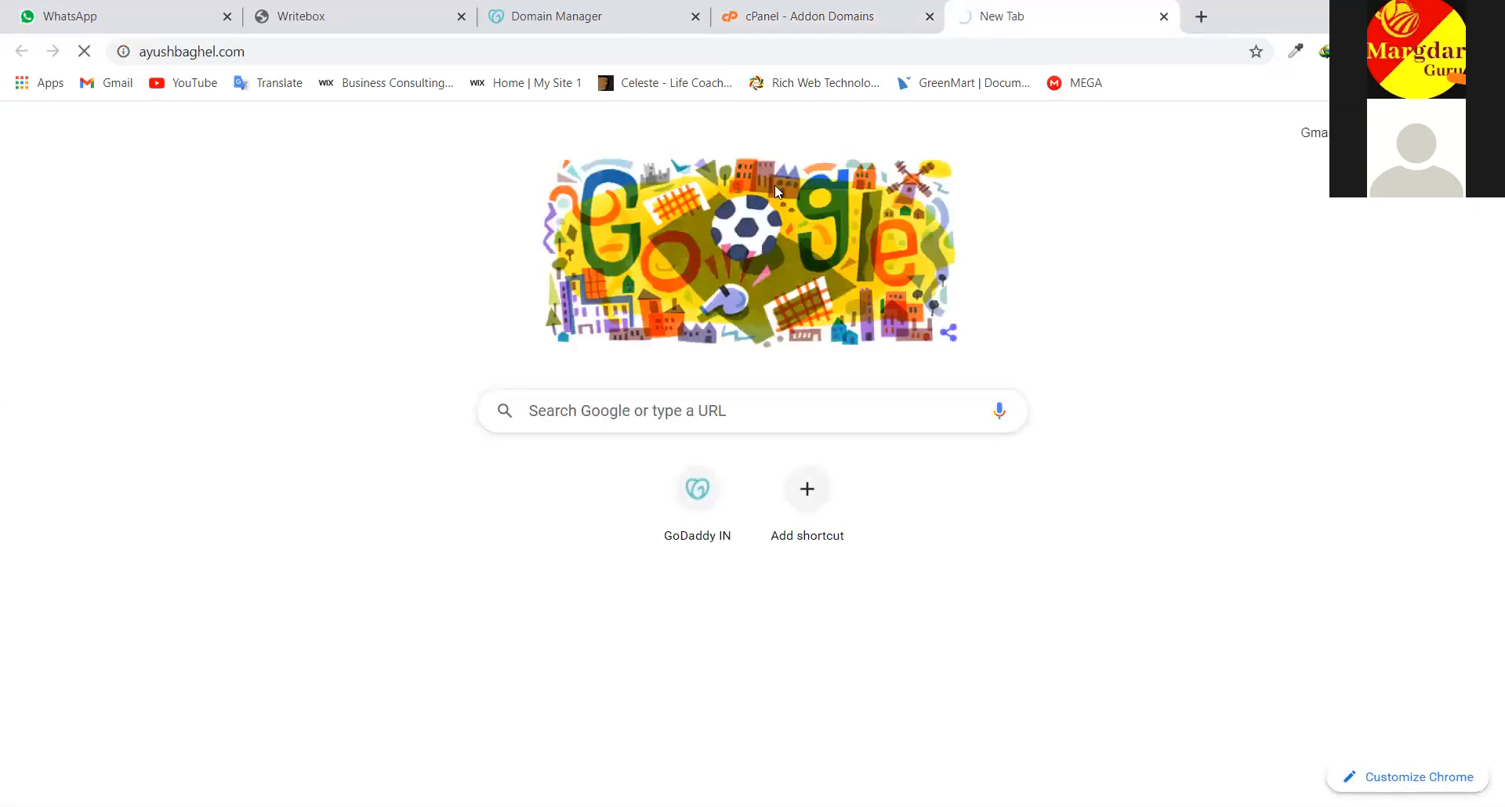
pyautogui.hotkey('ctrl', 'shift', 'Tab')
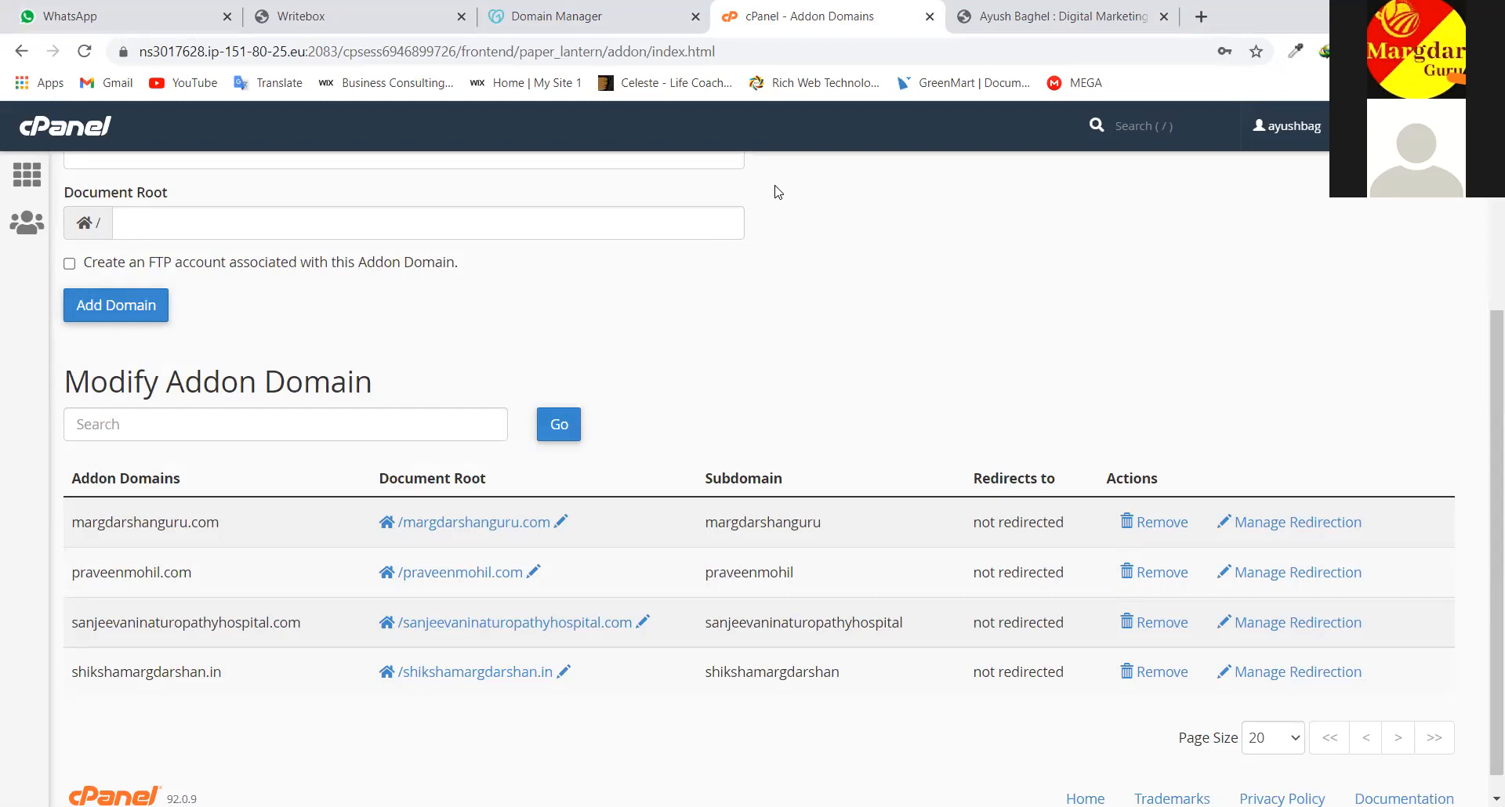
# Scroll through the Addon Domains page, then switch to the ayushbaghel.com tab
pyautogui.scroll(2, 674, 454)
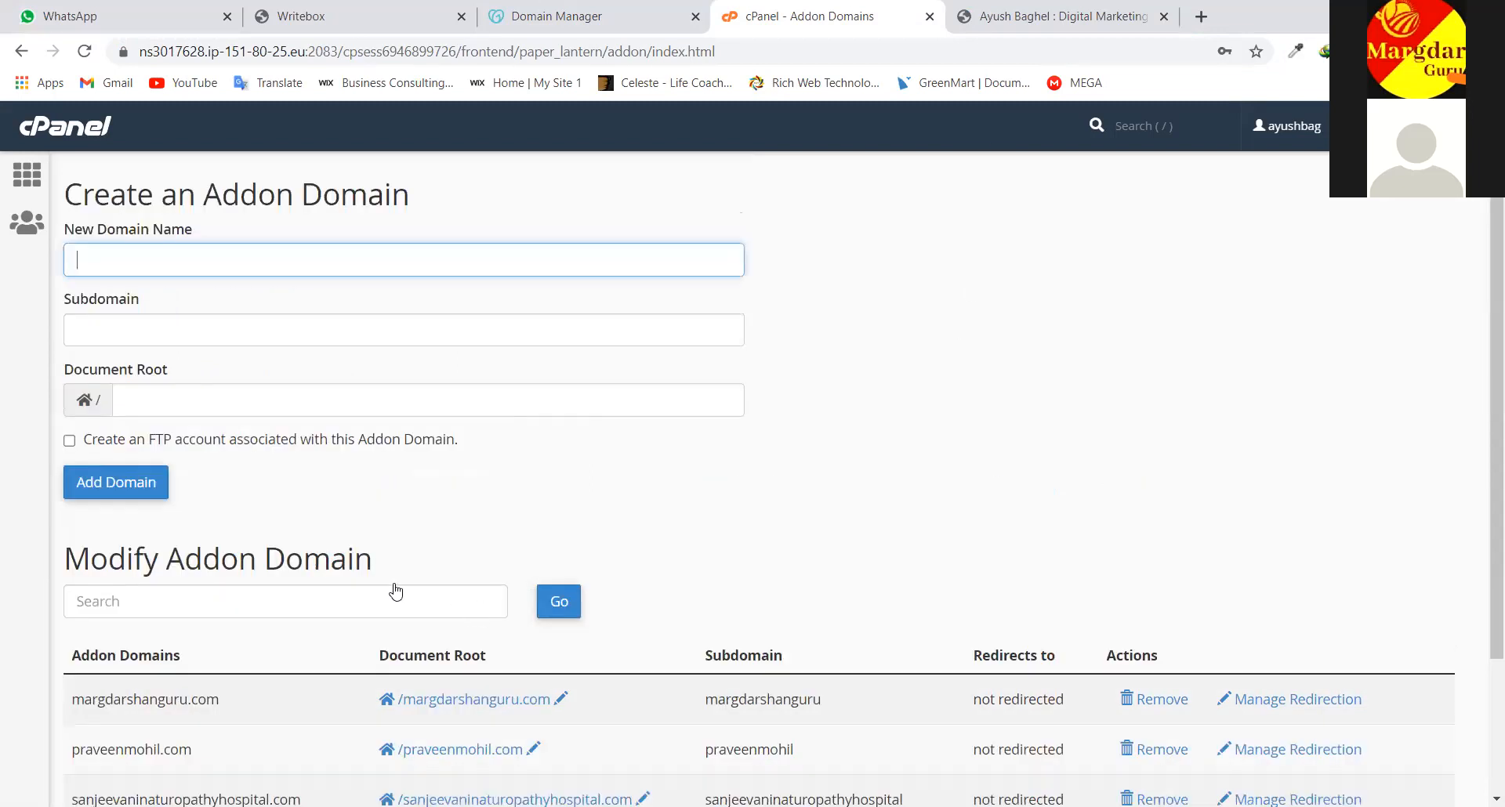
pyautogui.scroll(2, 431, 690)
pyautogui.scroll(-1, 275, 529)
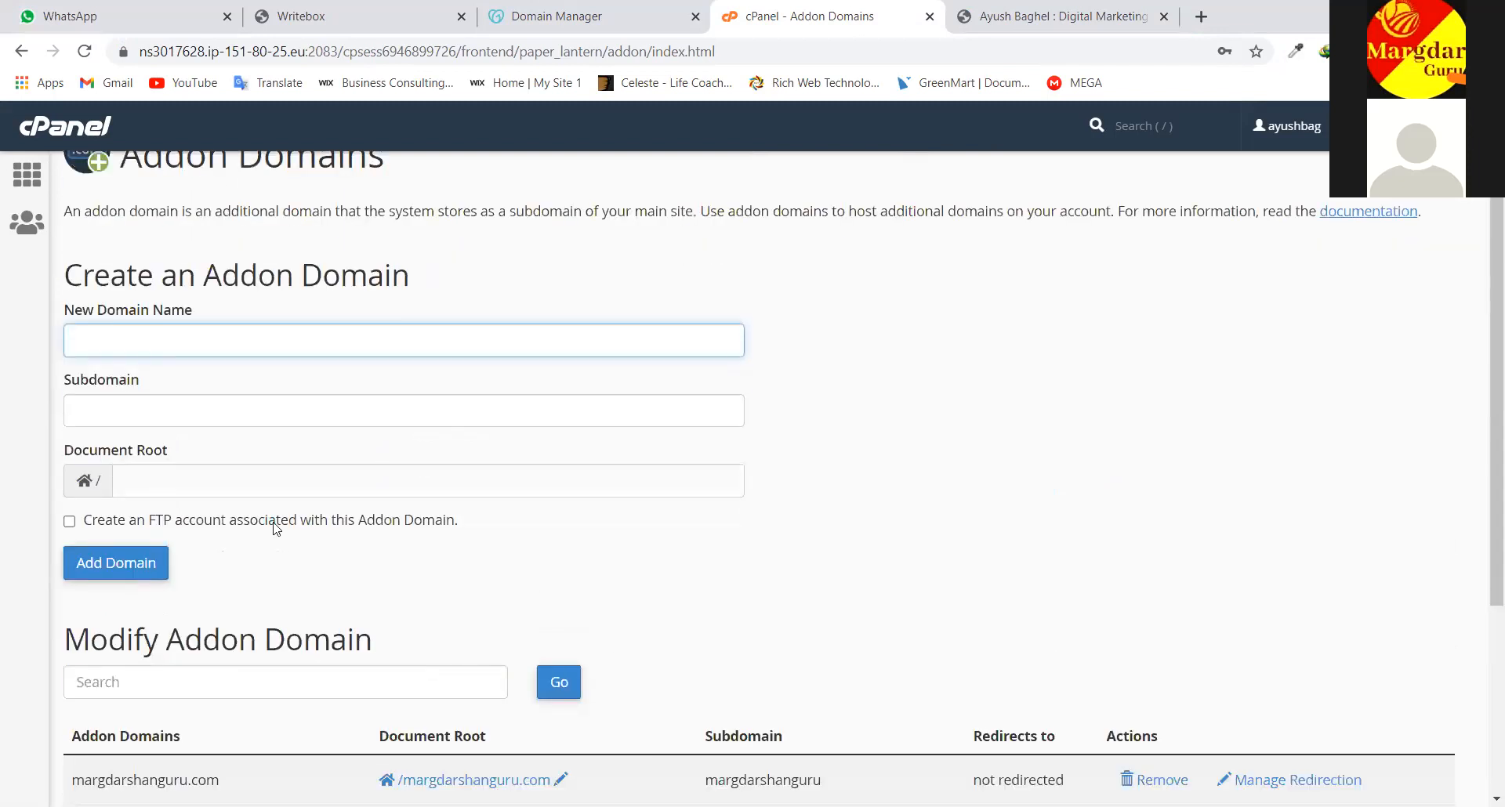
pyautogui.scroll(-4, 1273, 505)
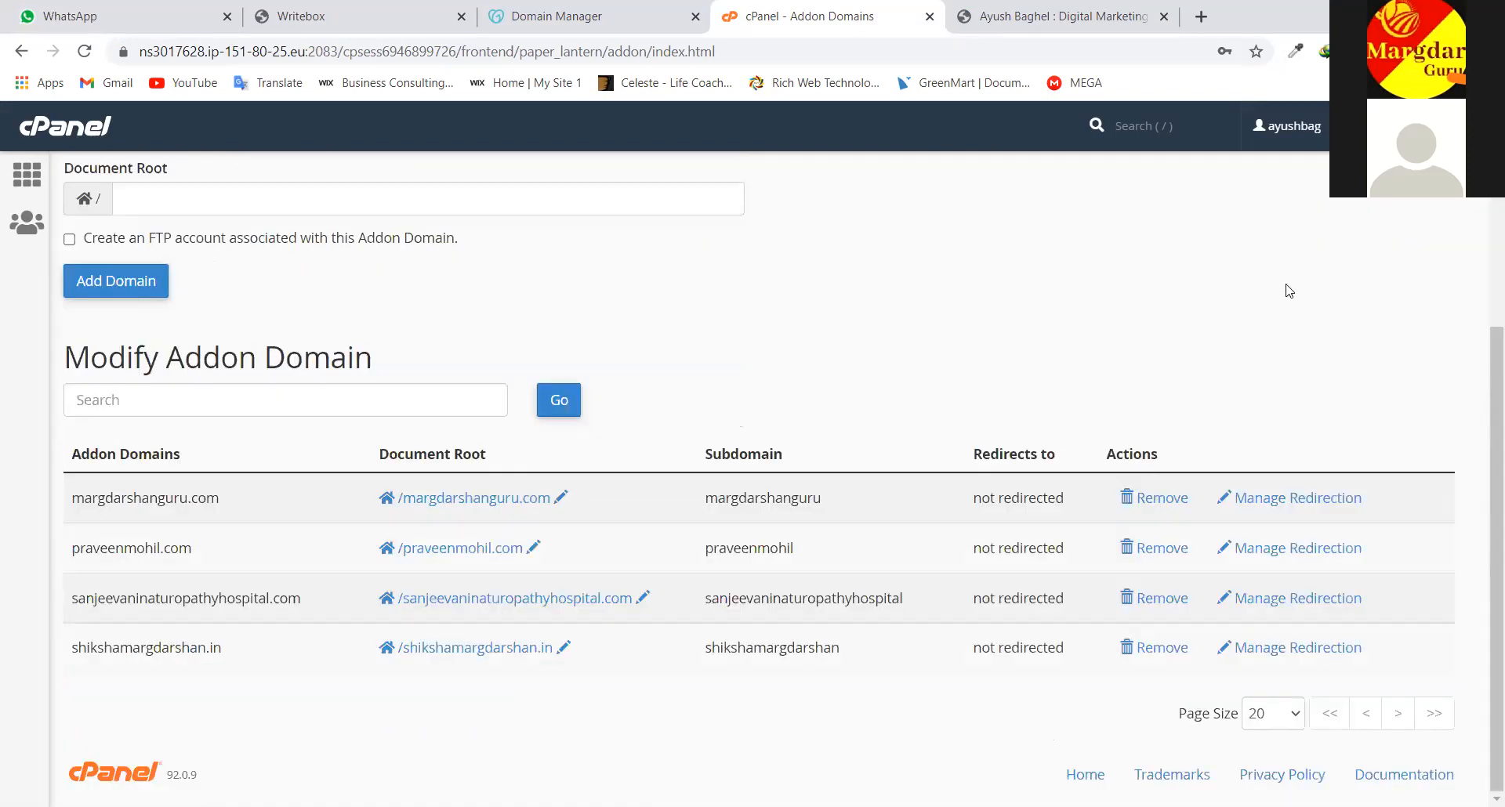
pyautogui.scroll(3, 1287, 289)
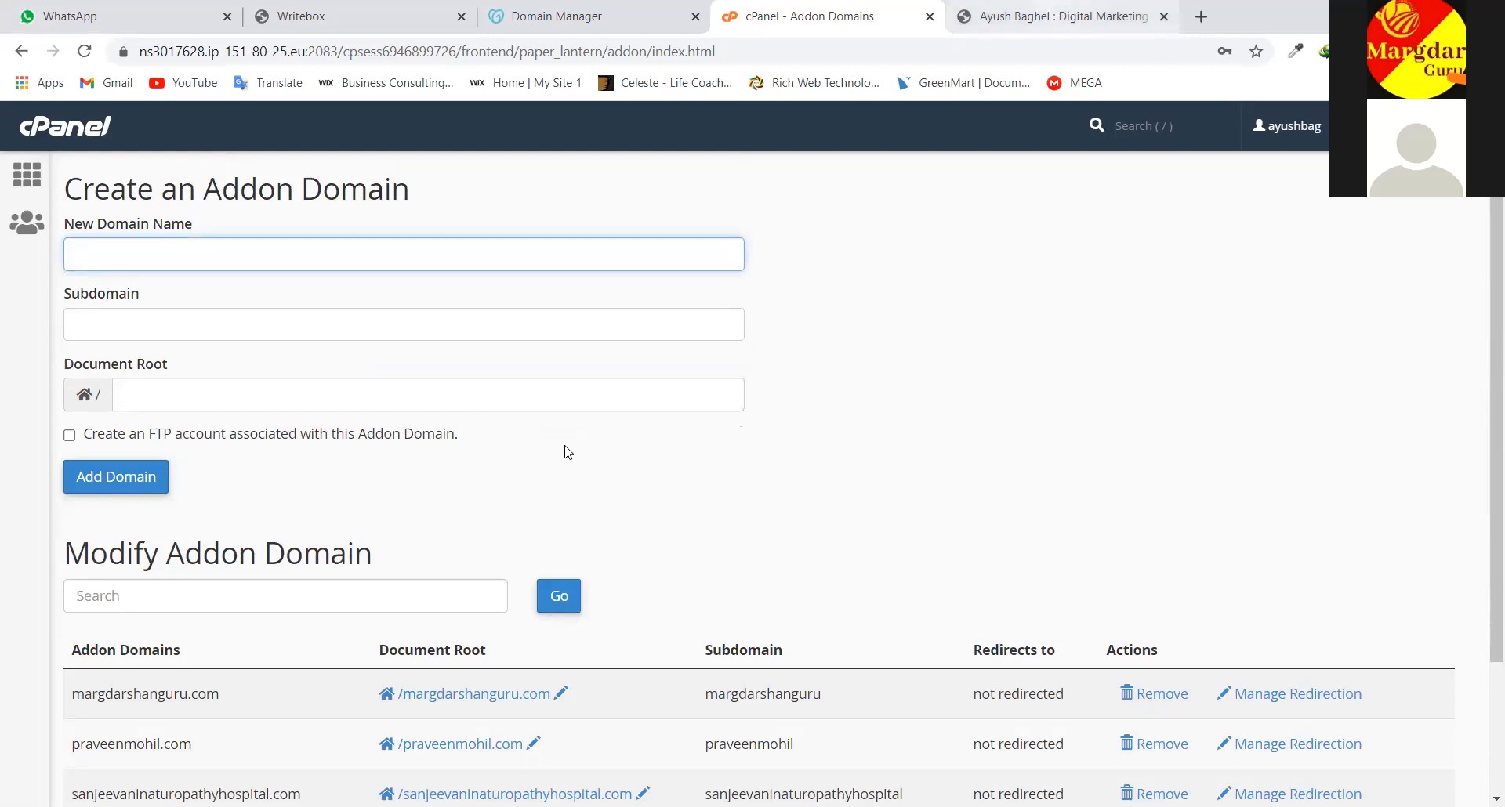
pyautogui.hotkey('ctrl', 'Tab')
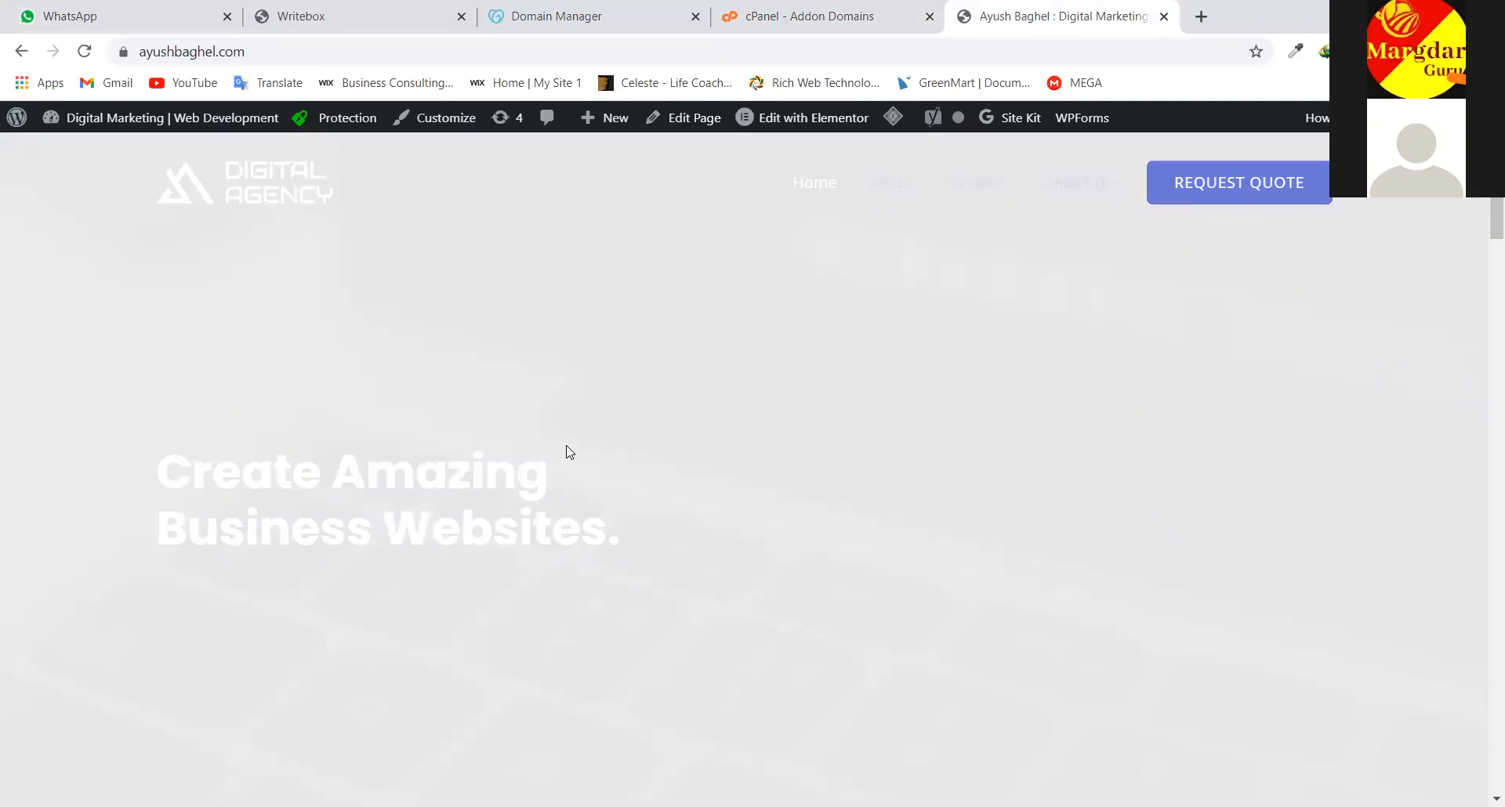
# Scroll over the ayushbaghel.com homepage, then go back to the cPanel Addon Domains tab
pyautogui.scroll(-5, 705, 298)
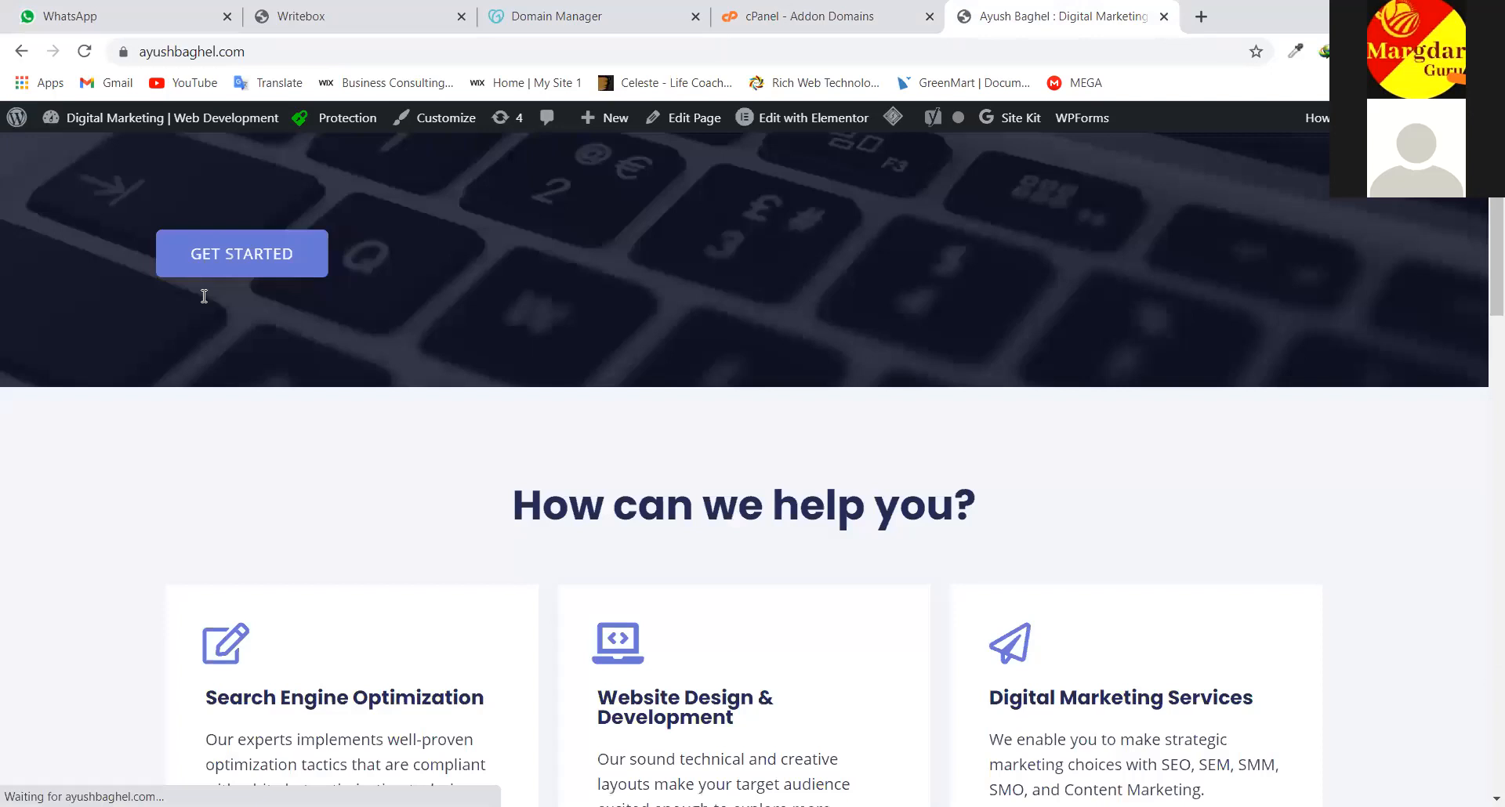
pyautogui.scroll(3, 204, 297)
pyautogui.scroll(3, 838, 537)
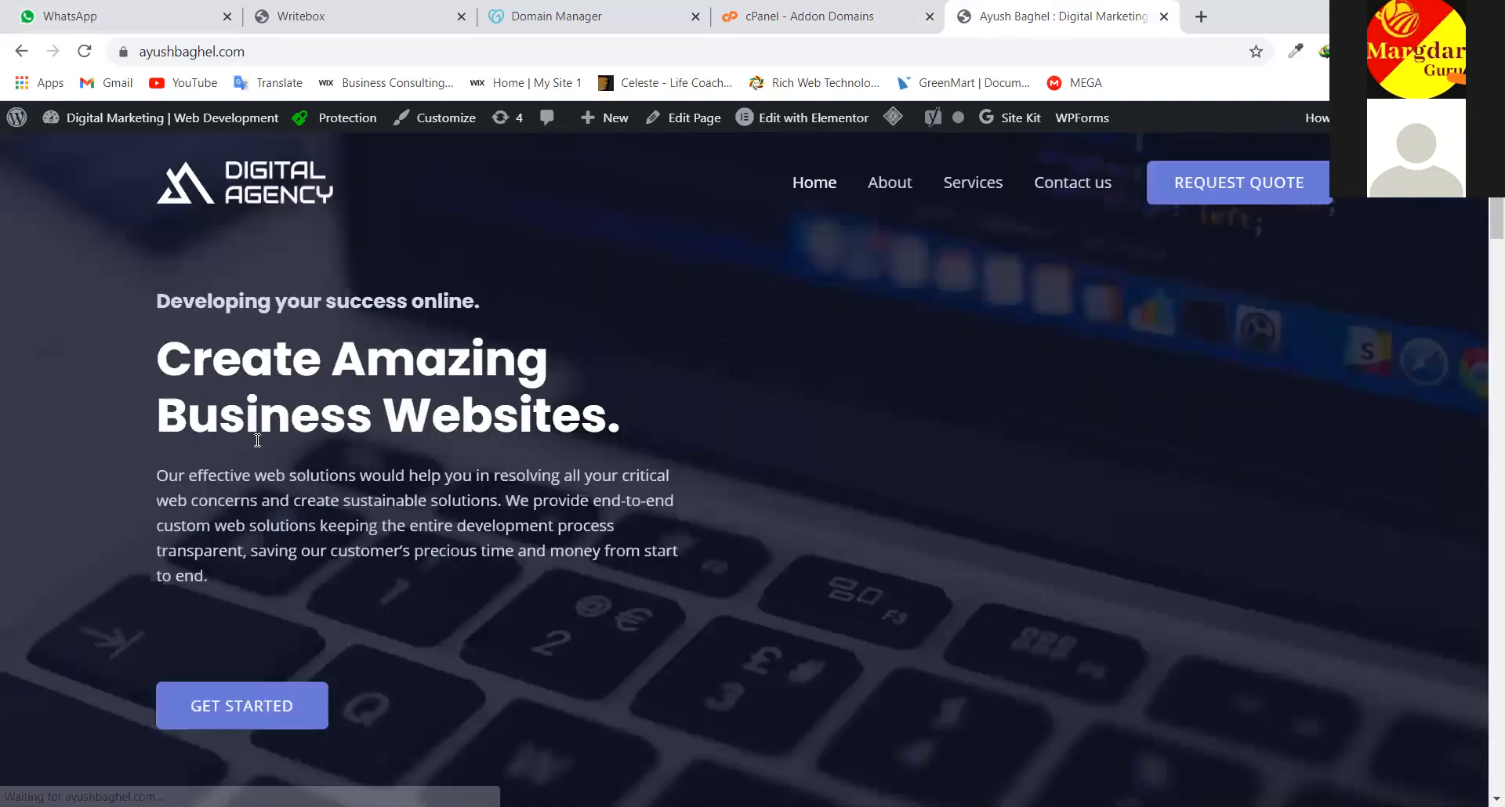
pyautogui.hotkey('ctrl', 'shift', 'Tab')
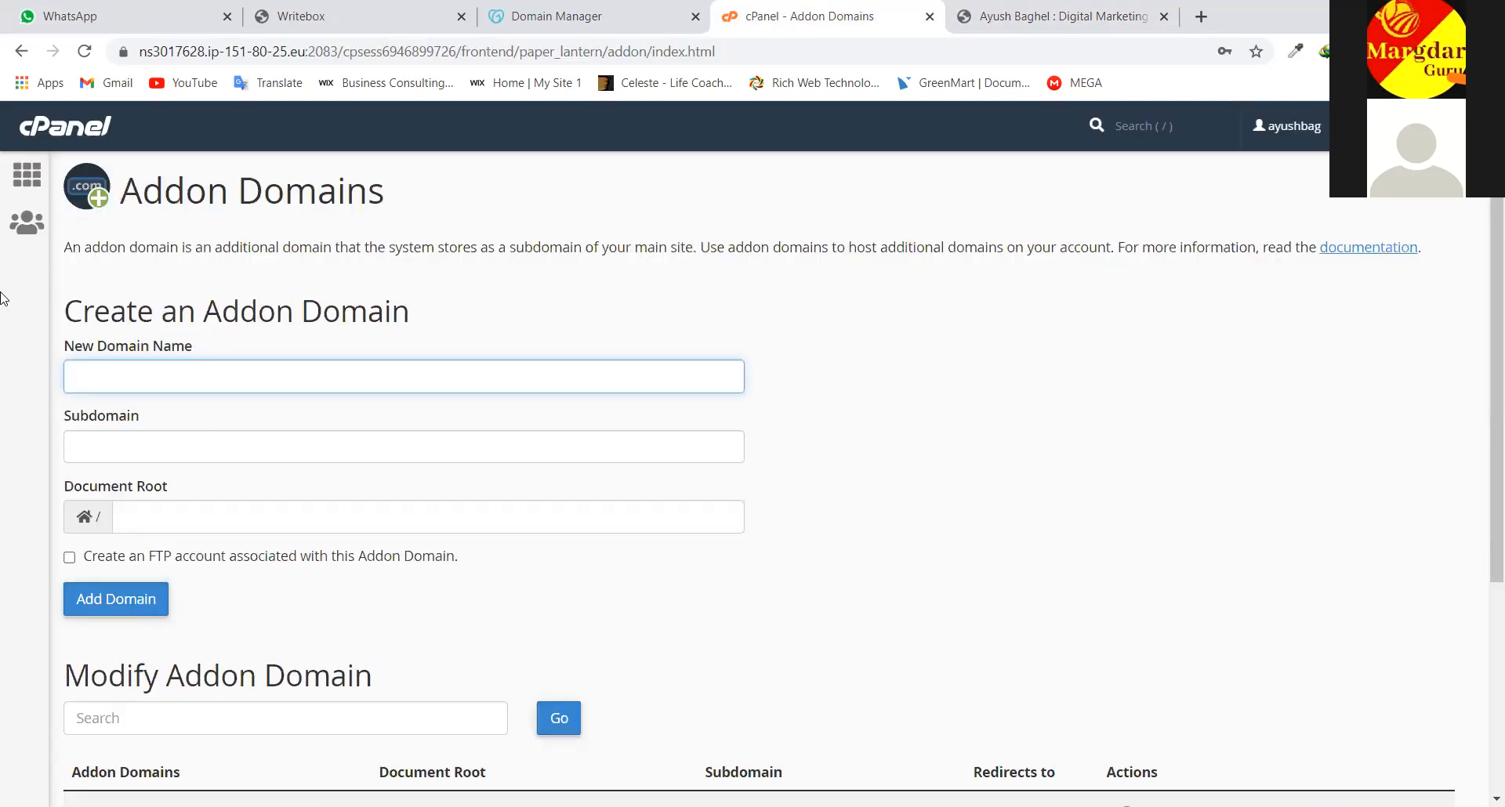
# Return to the cPanel home dashboard and scroll through it
pyautogui.click(82, 129)
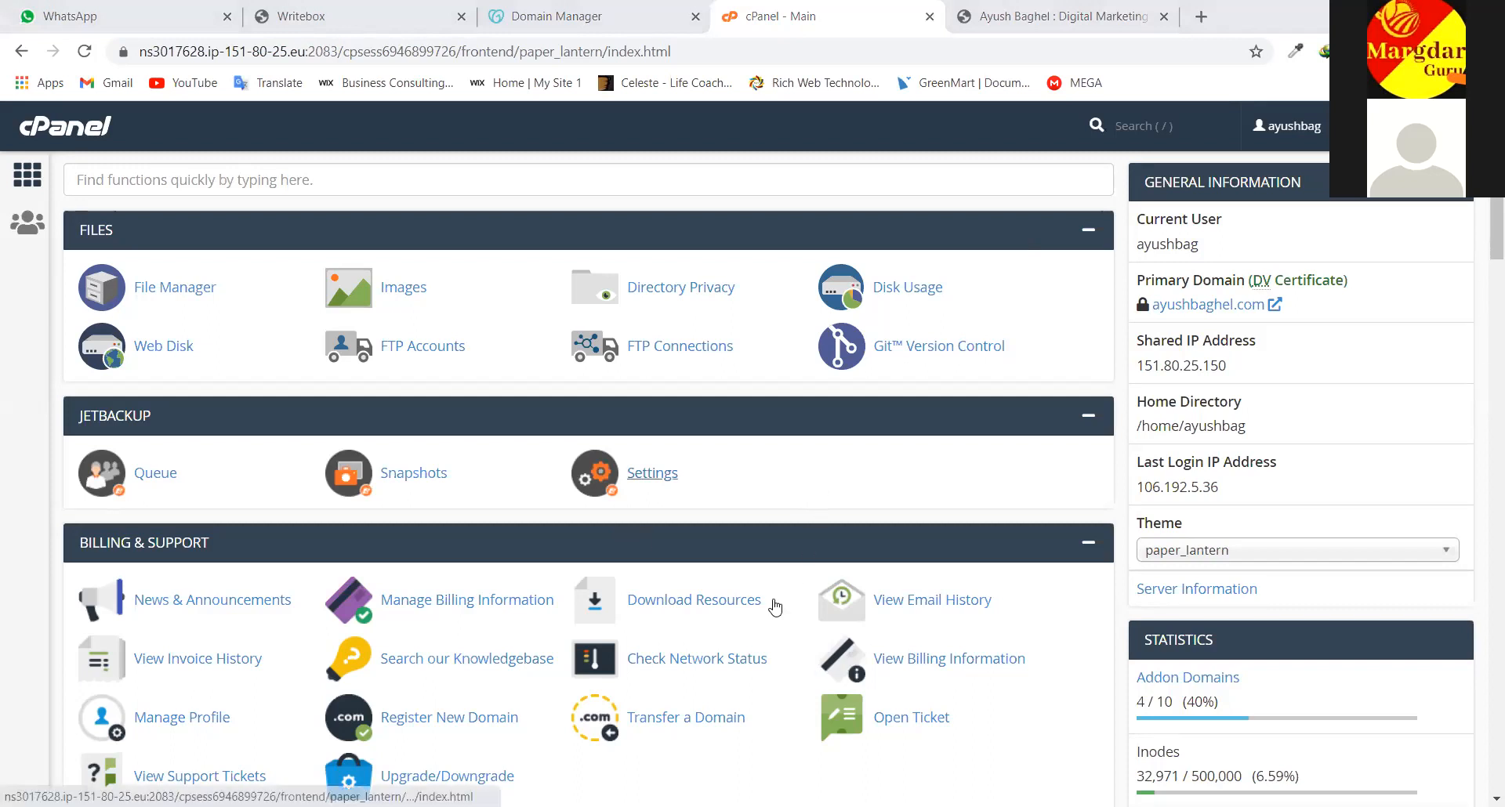
pyautogui.scroll(-2, 467, 470)
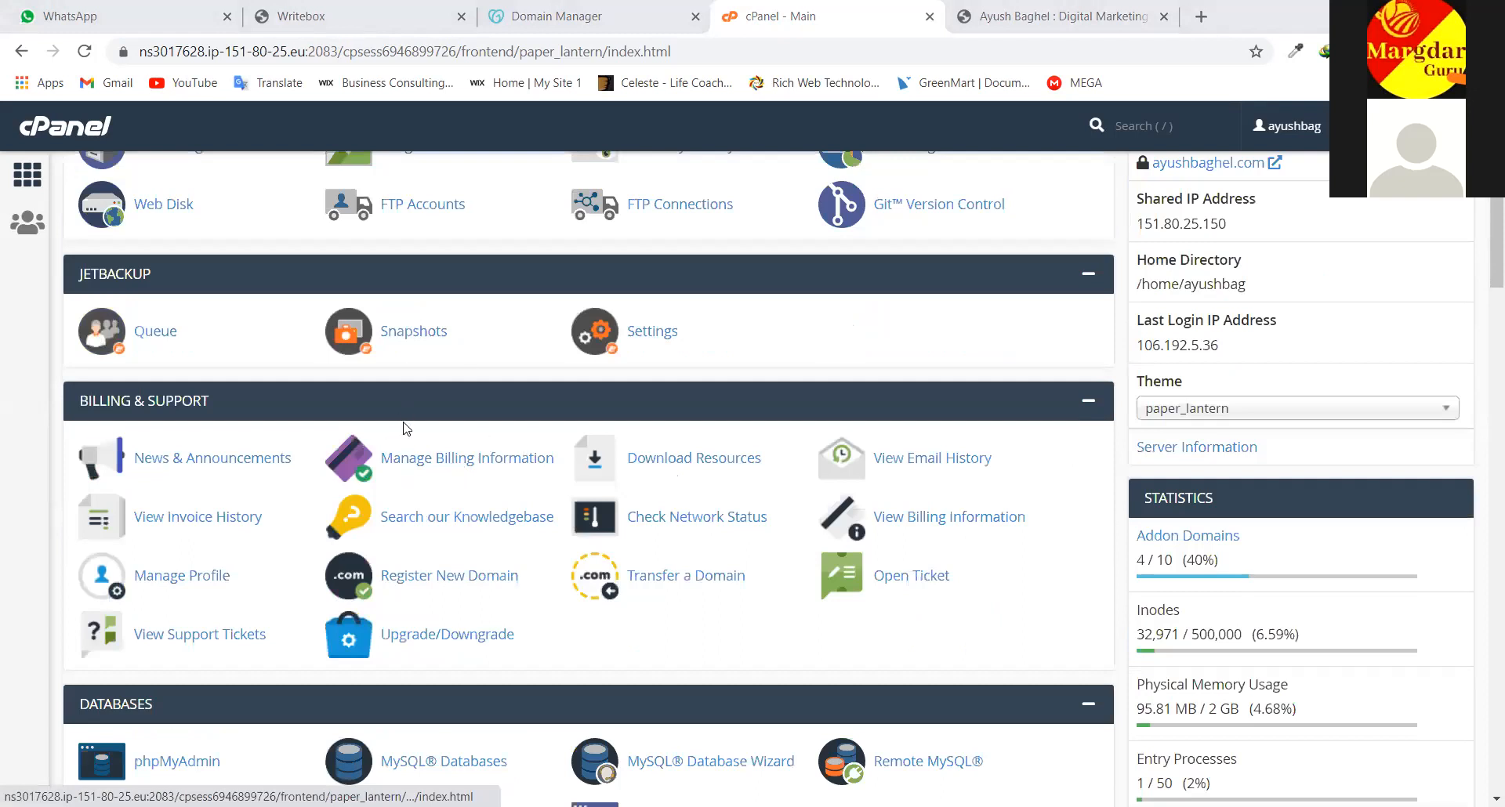
pyautogui.scroll(-4, 600, 212)
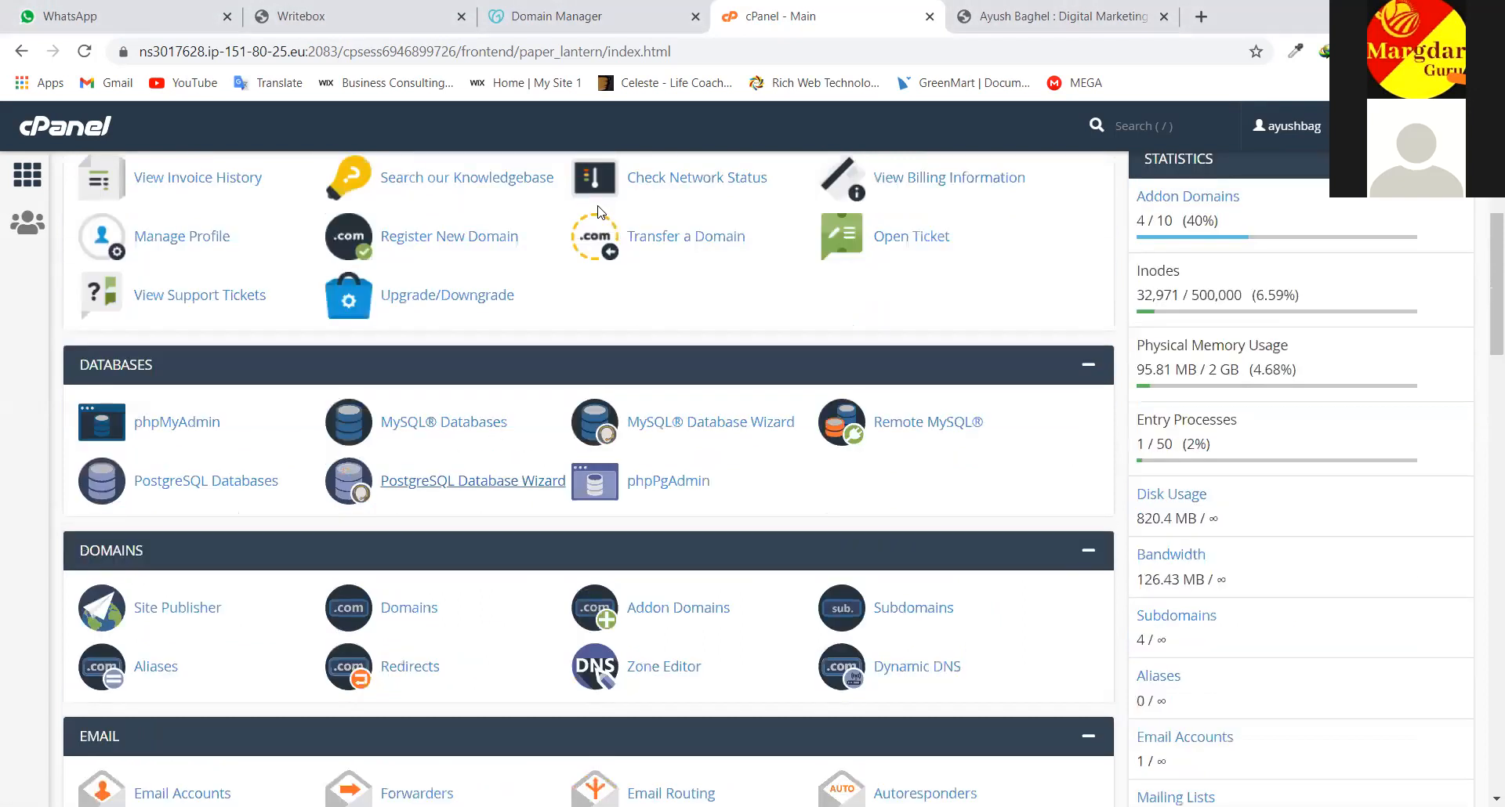
pyautogui.scroll(6, 600, 212)
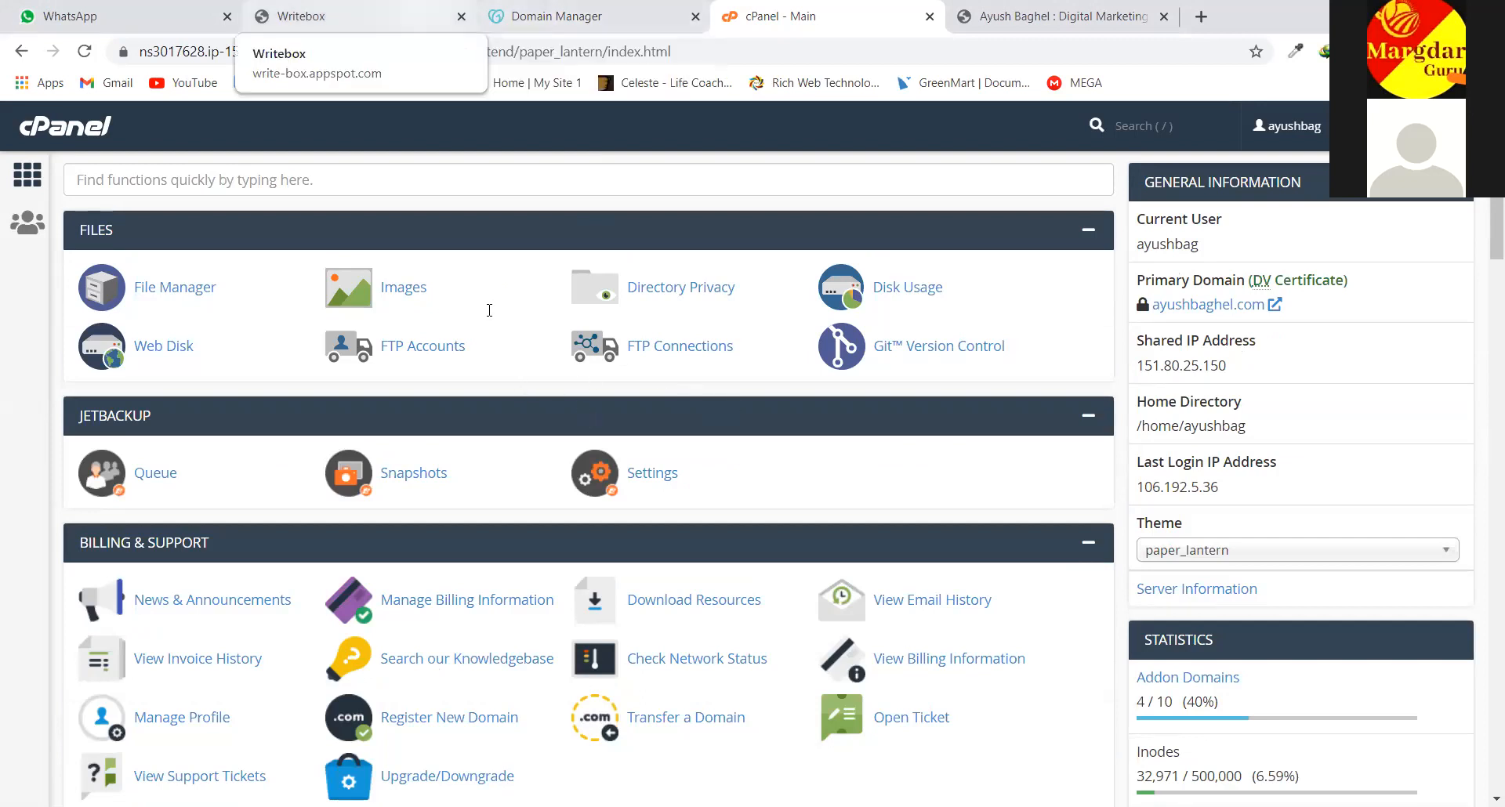
# Select the nameserver line in the Writebox notes, then bring up GoDaddy's DNS Management for shikshamargdarshan.in
pyautogui.click(361, 16)
pyautogui.moveTo(630, 608); pyautogui.dragTo(529, 581)
pyautogui.click(596, 8)
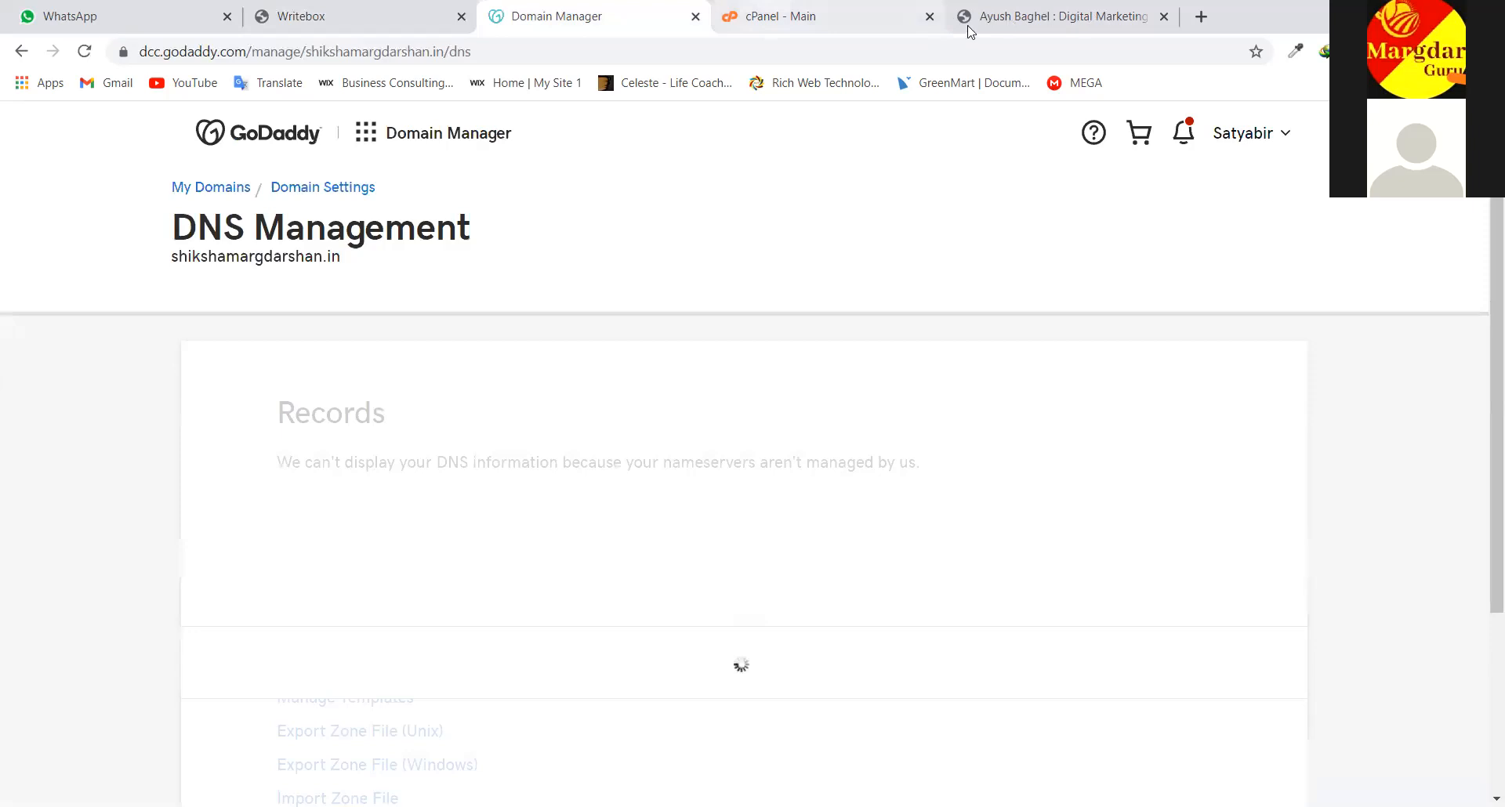
# Cycle through the cPanel and ayushbaghel.com tabs, then open a blank new Chrome tab
pyautogui.hotkey('ctrl', 'Tab')
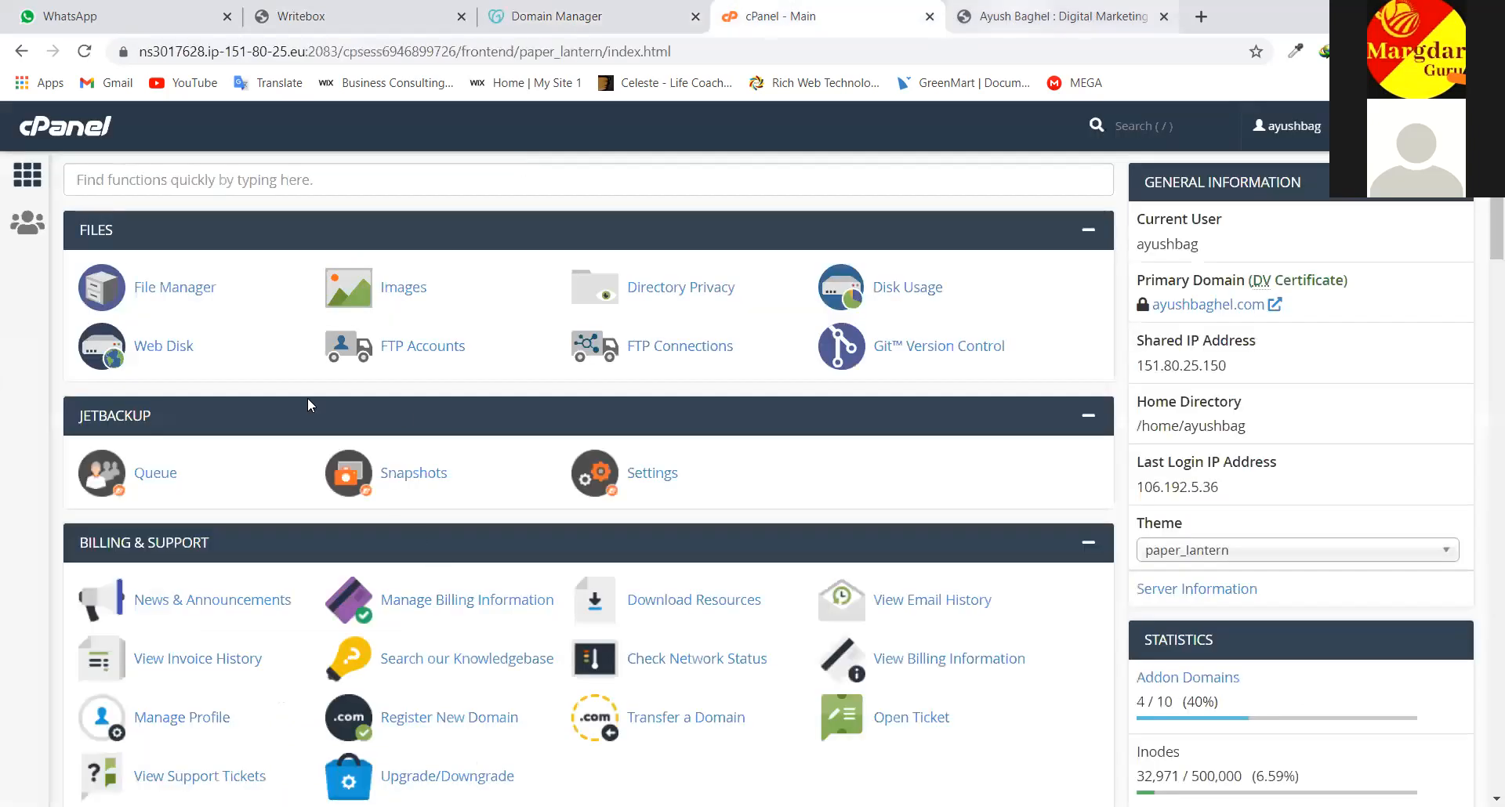
pyautogui.hotkey('ctrl', 'Tab')
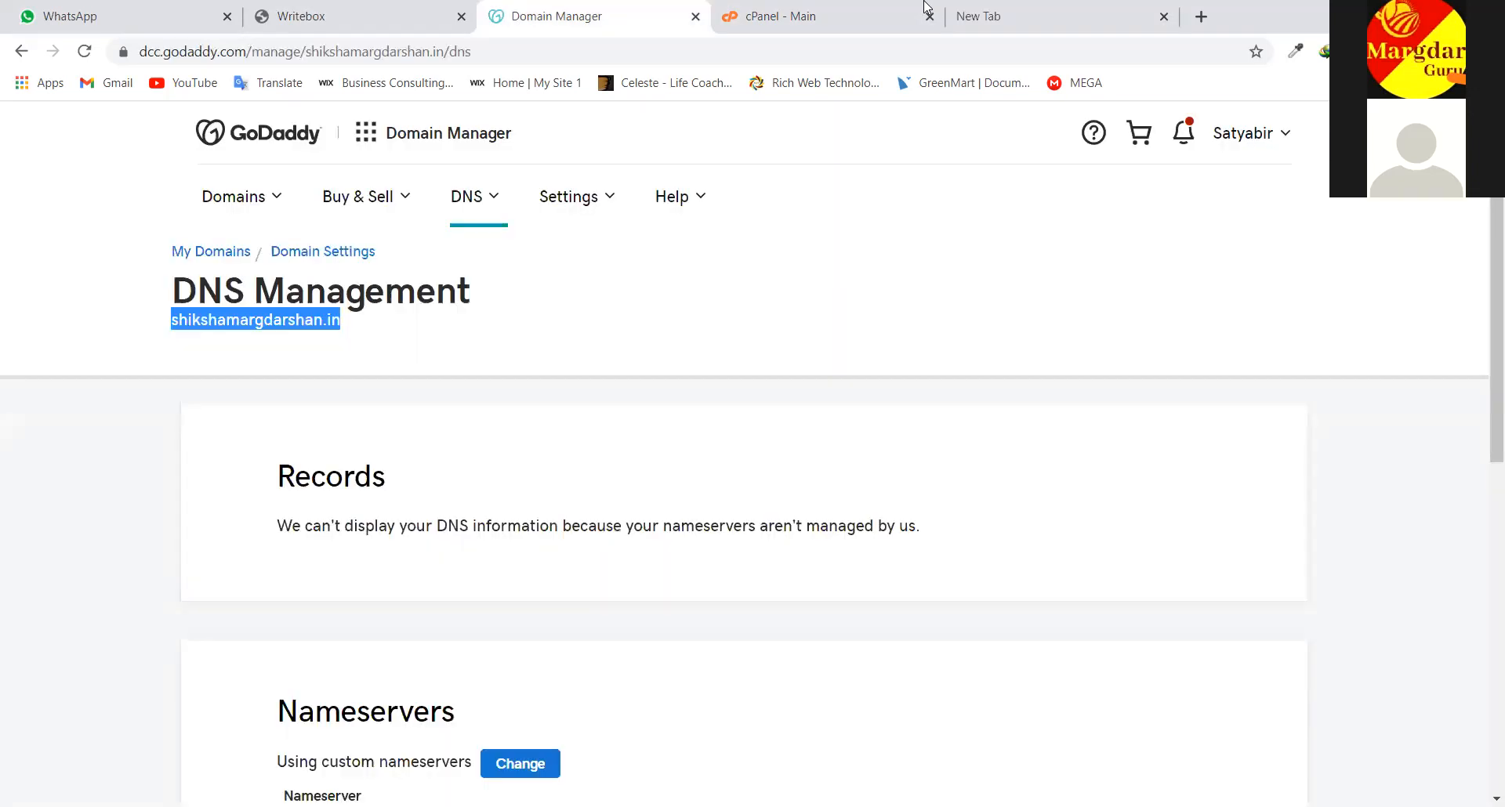
pyautogui.click(1017, 7)
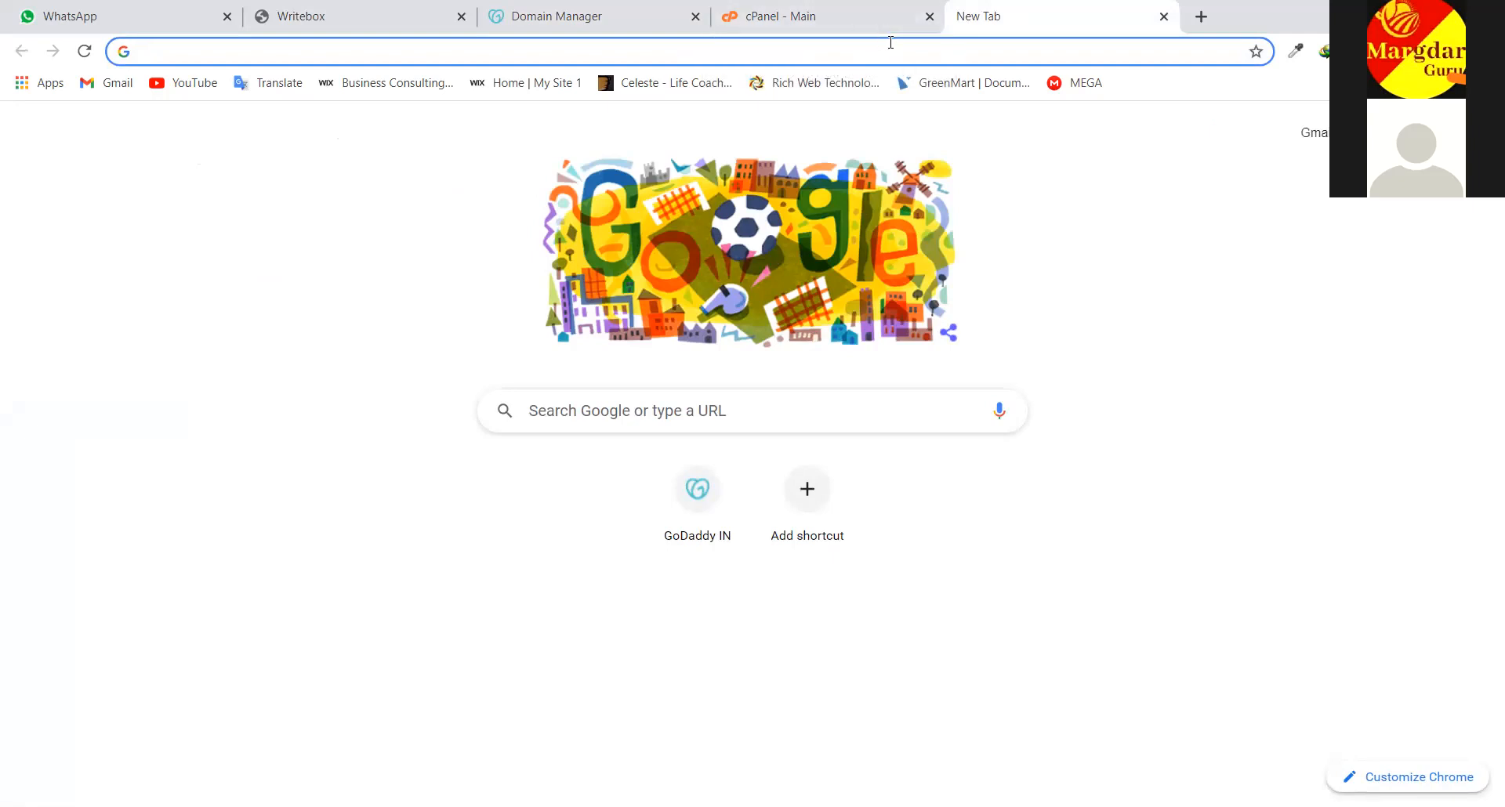
# Load shikshamargdarshan.in, highlight its bare 'Index of /' listing, then return to cPanel's dashboard
pyautogui.write('shikshamargdarshan.in')
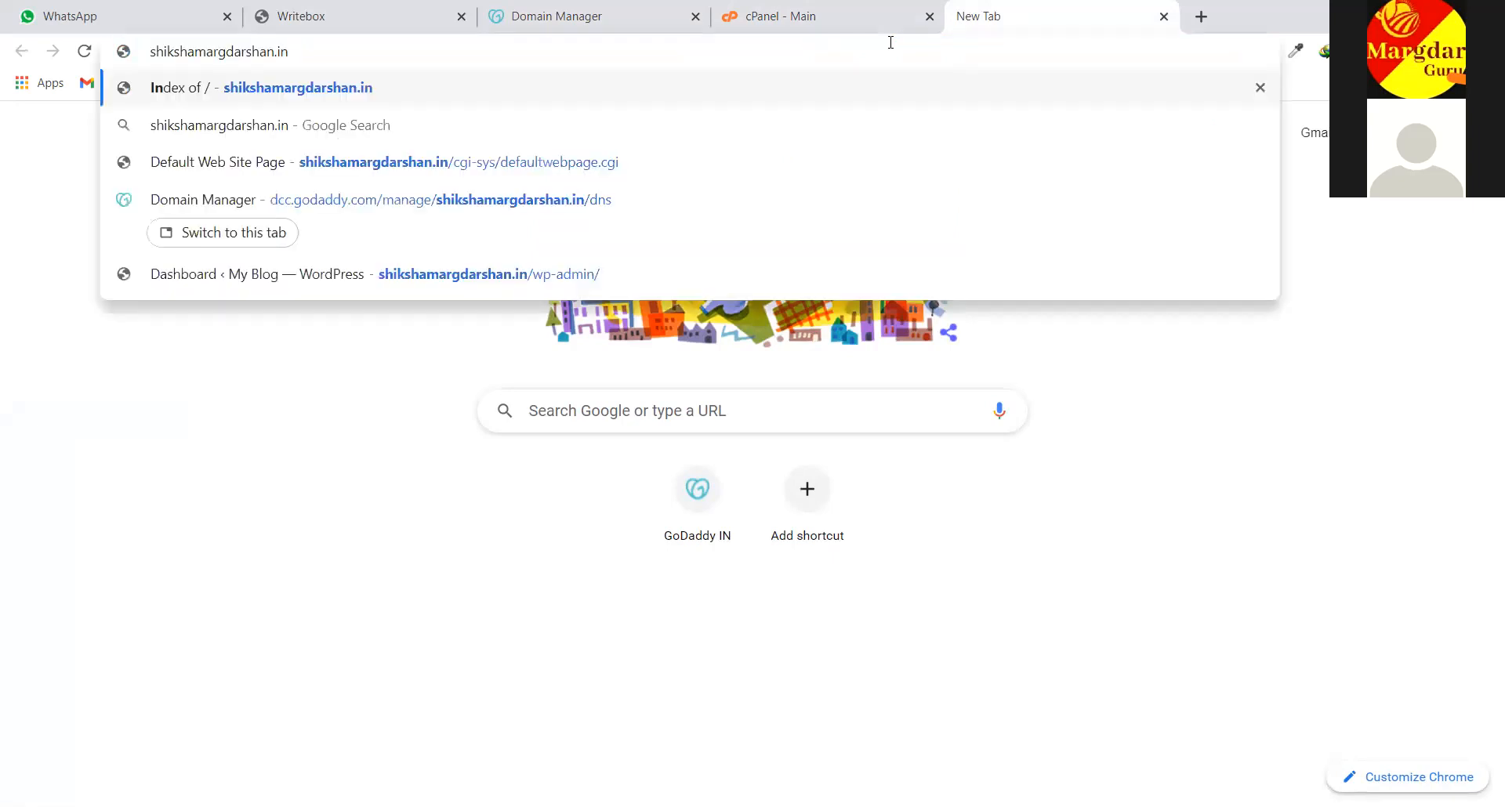
pyautogui.press('Return')
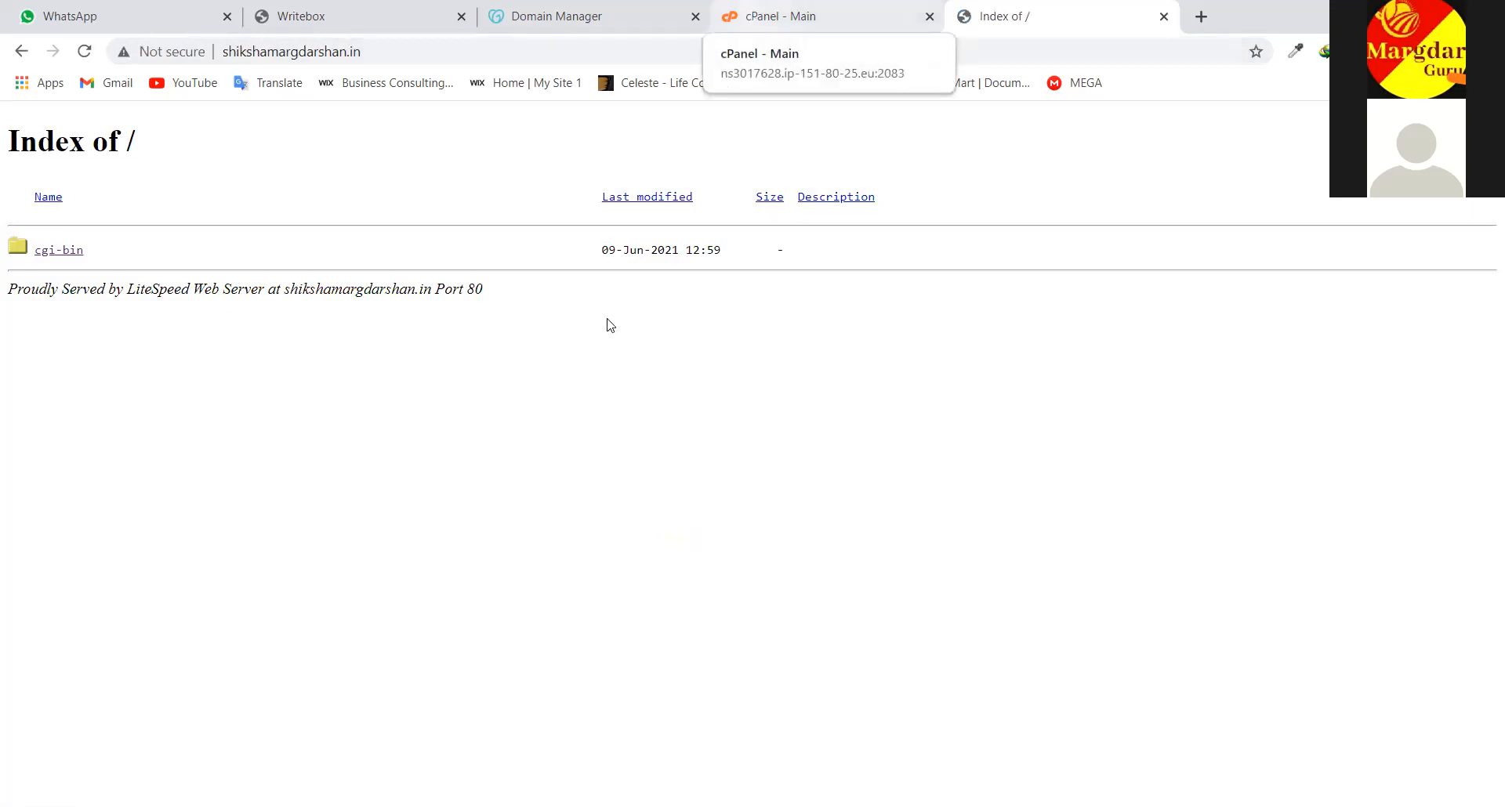
pyautogui.moveTo(648, 347); pyautogui.dragTo(144, 188)
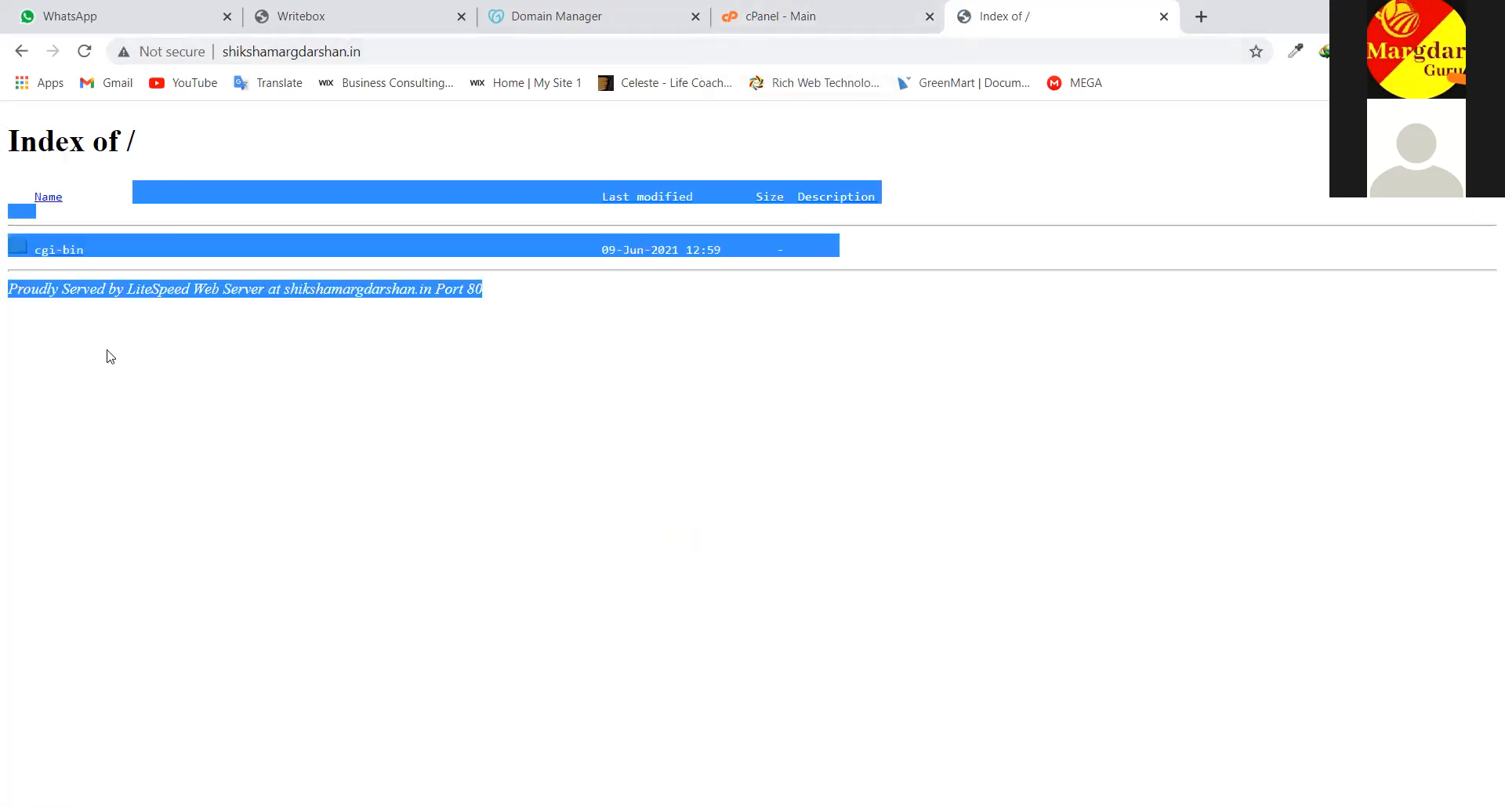
pyautogui.hotkey('ctrl', 'a')
pyautogui.moveTo(116, 174); pyautogui.dragTo(39, 165)
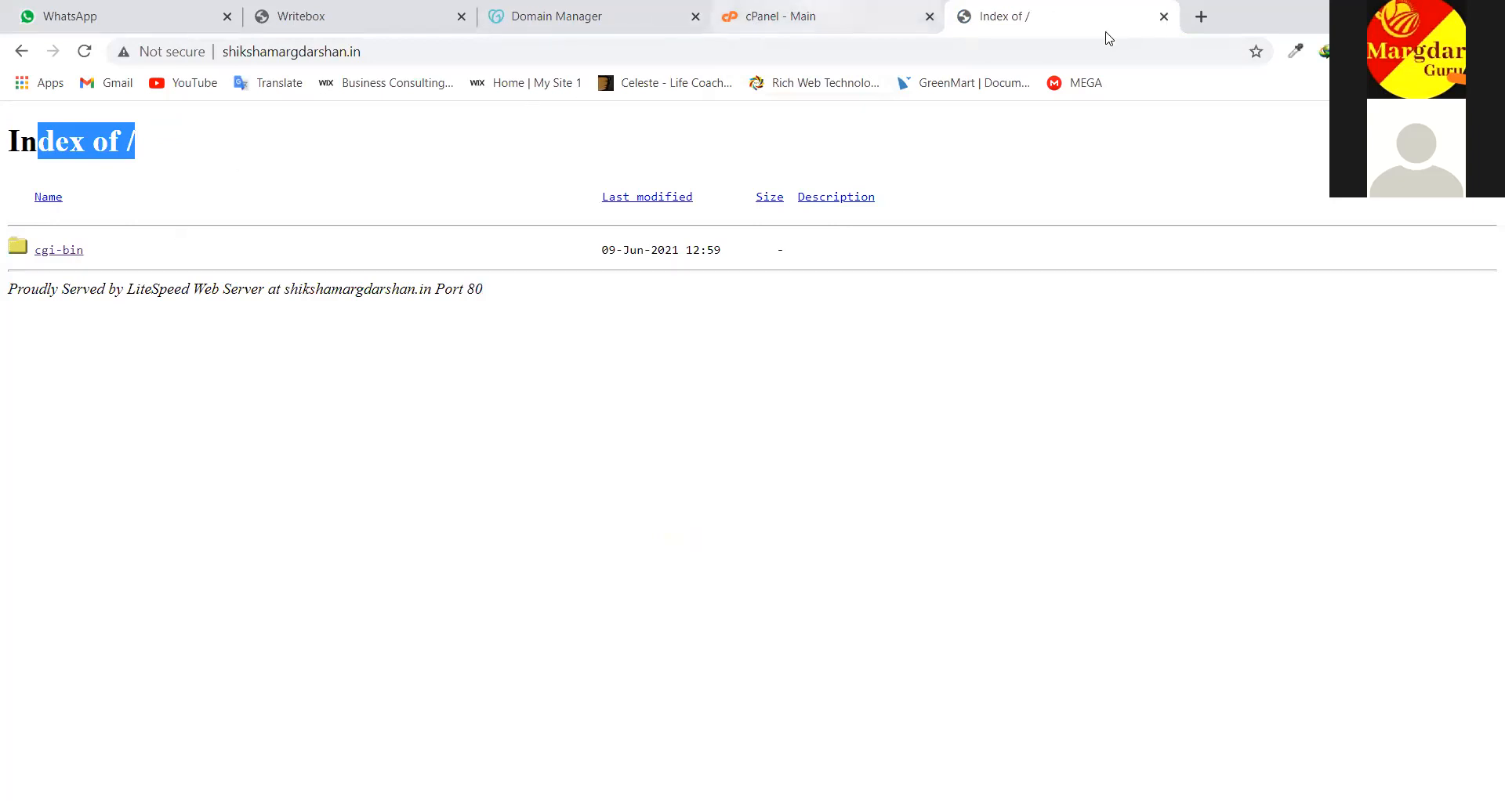
pyautogui.hotkey('ctrl', 'shift', 'Tab')
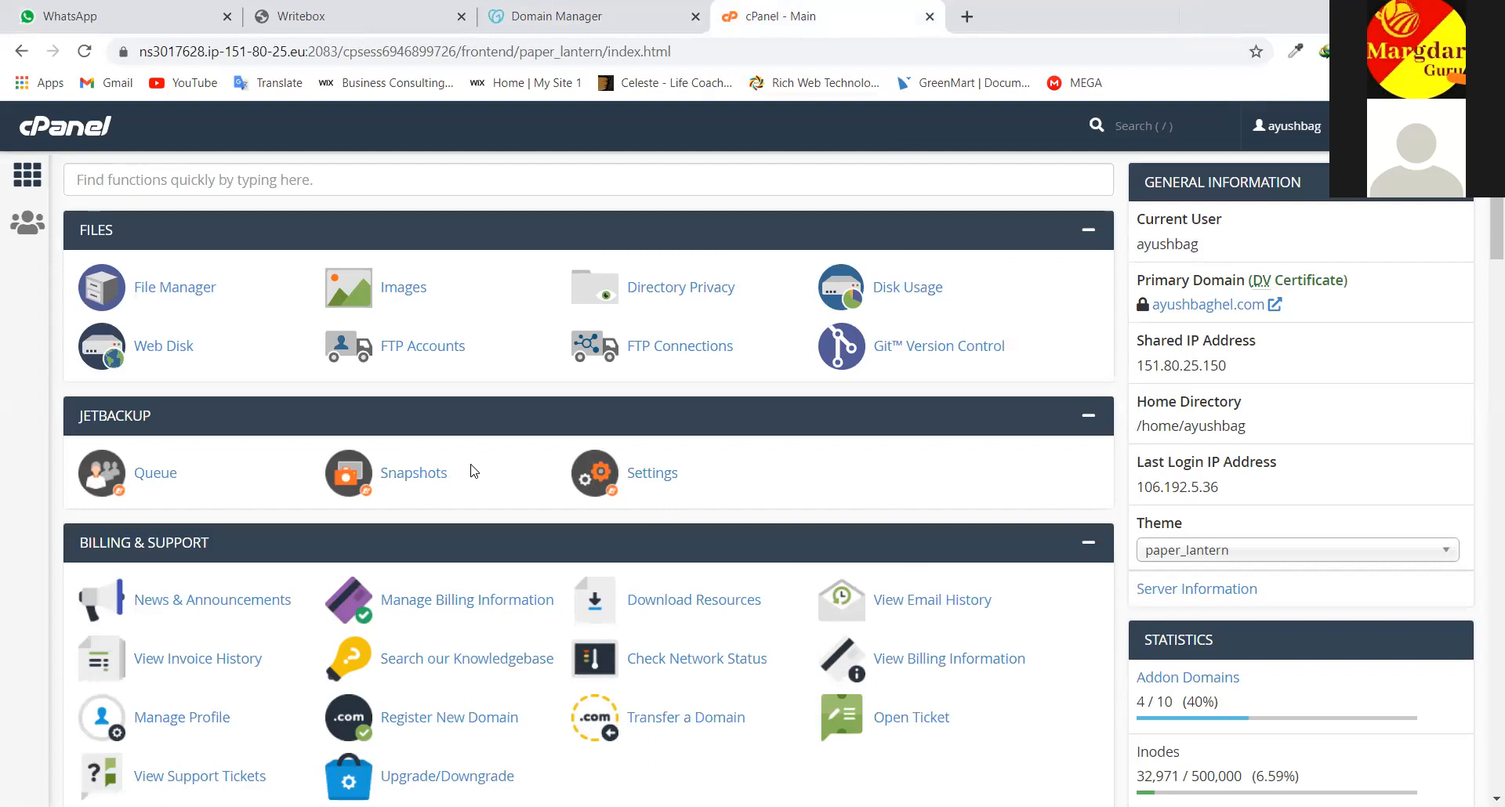
pyautogui.scroll(-2, 473, 471)
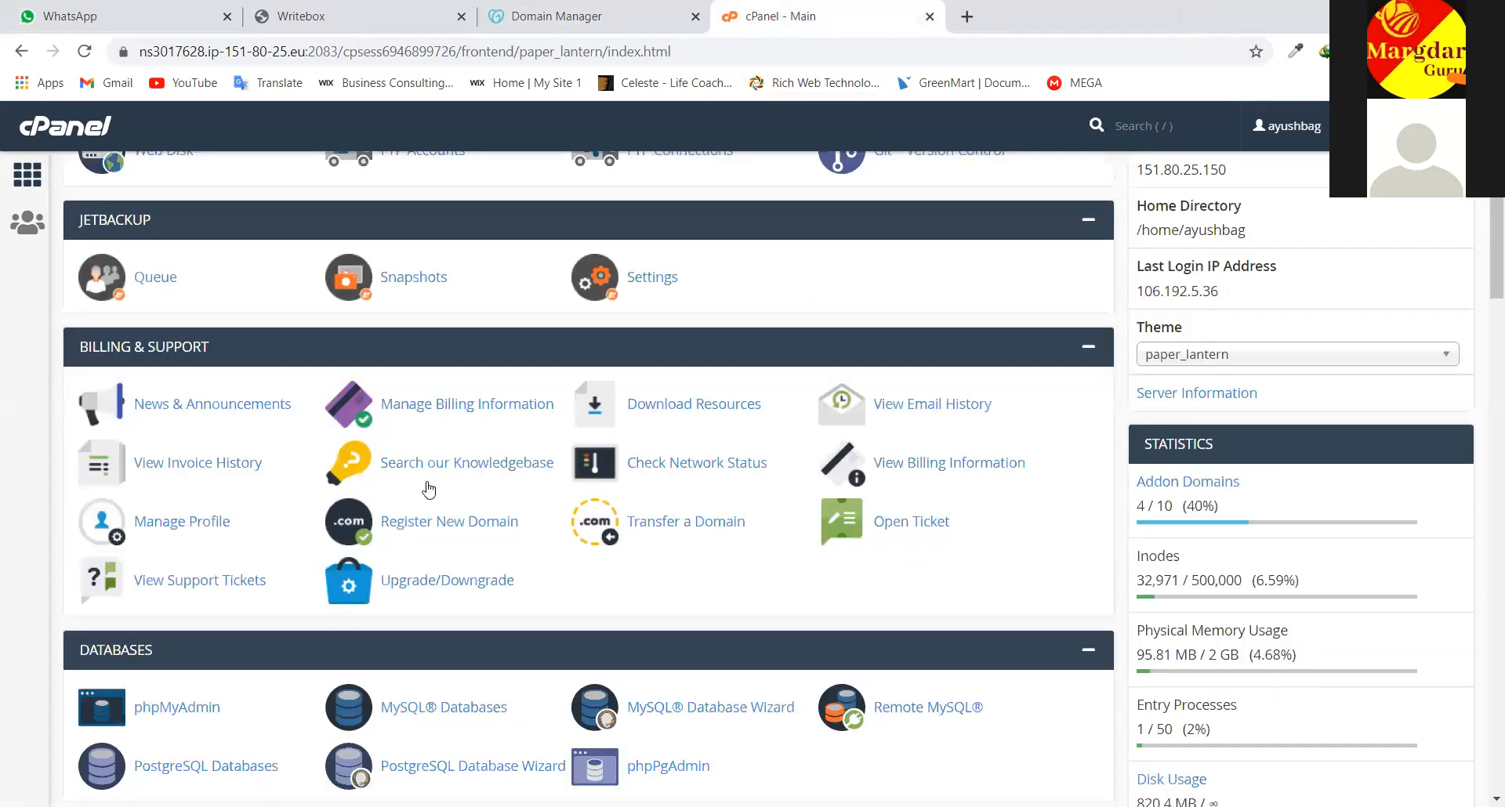
pyautogui.scroll(-6, 650, 502)
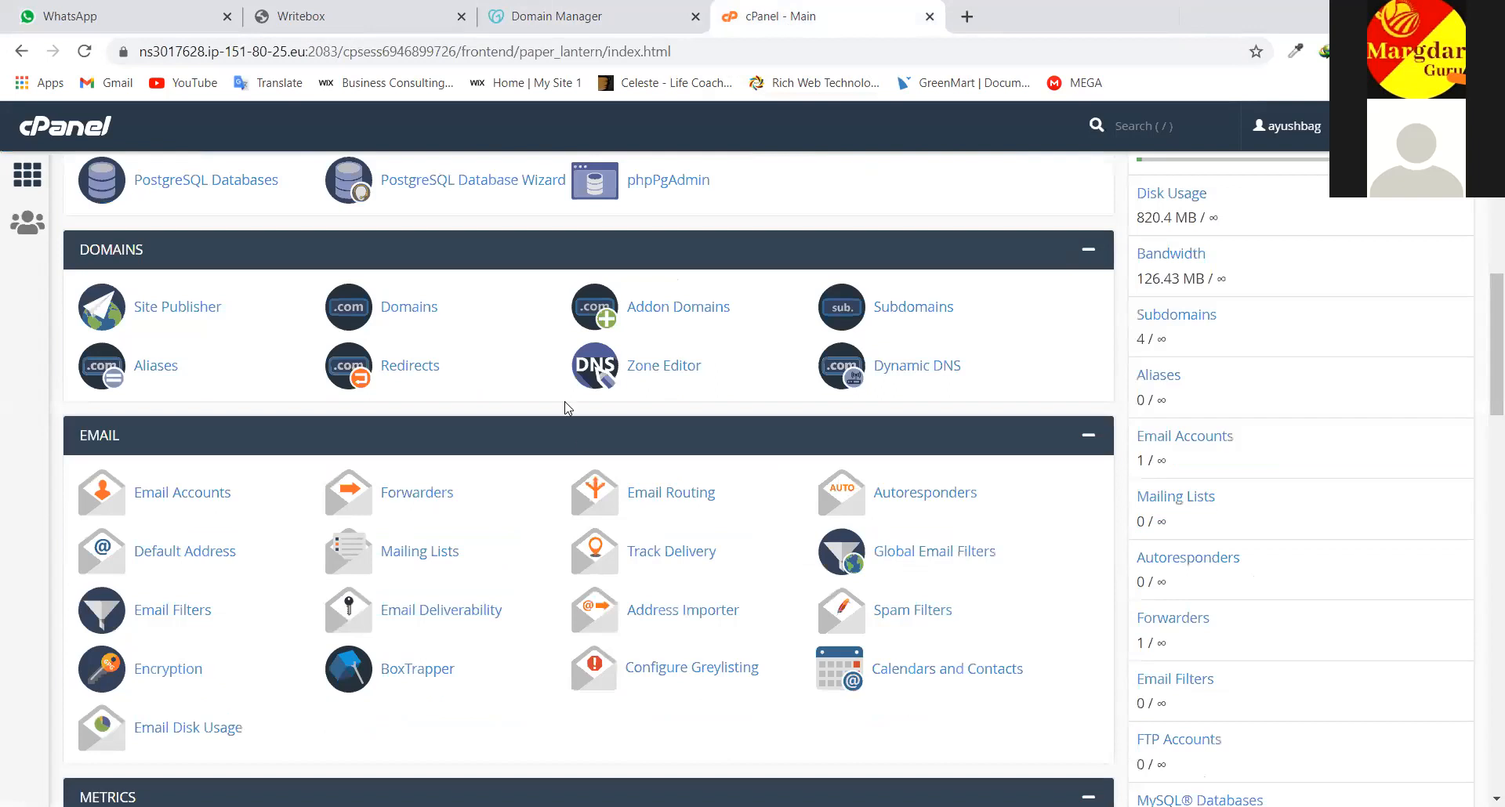
pyautogui.scroll(2, 568, 407)
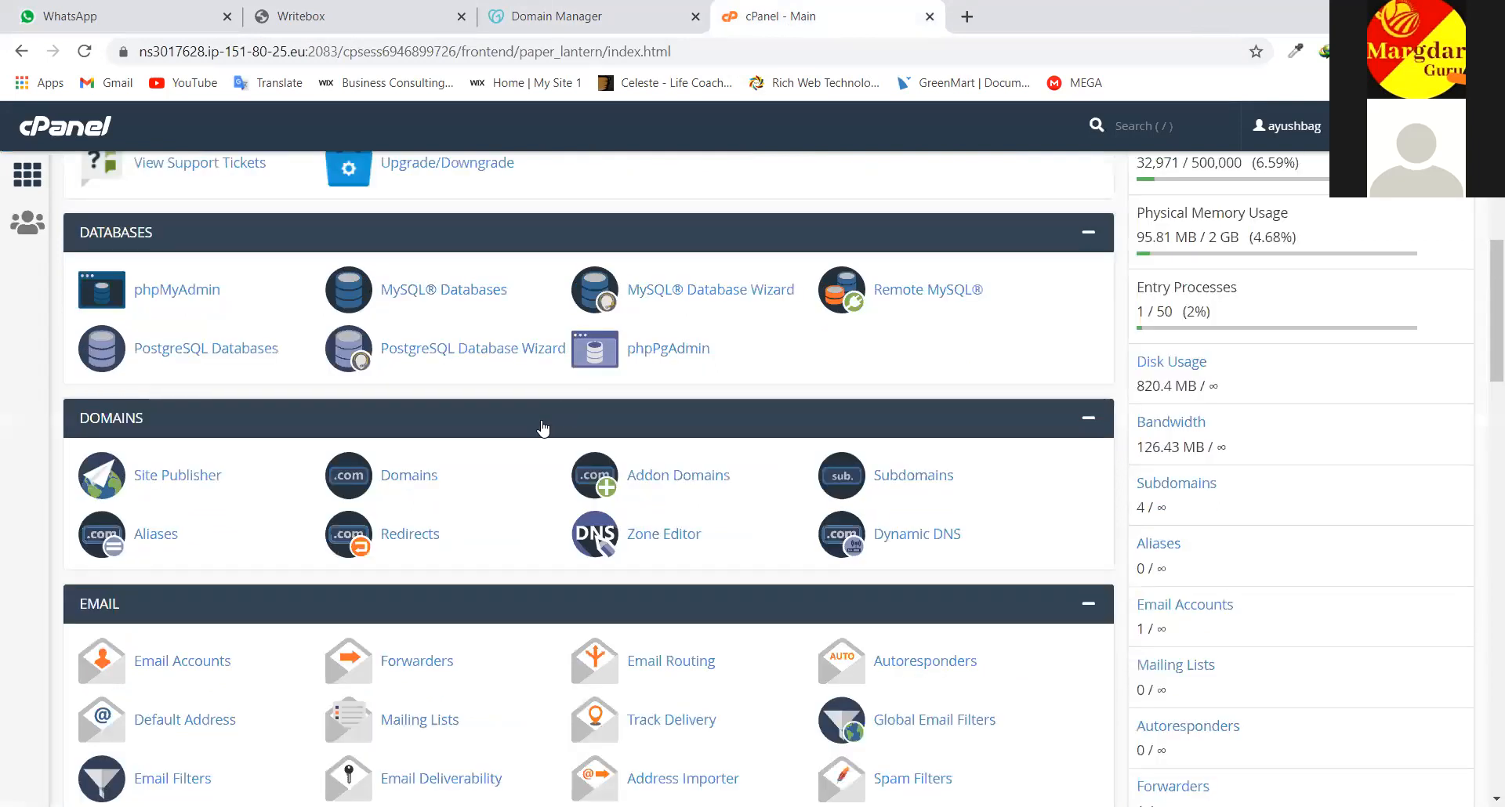
pyautogui.scroll(4, 543, 428)
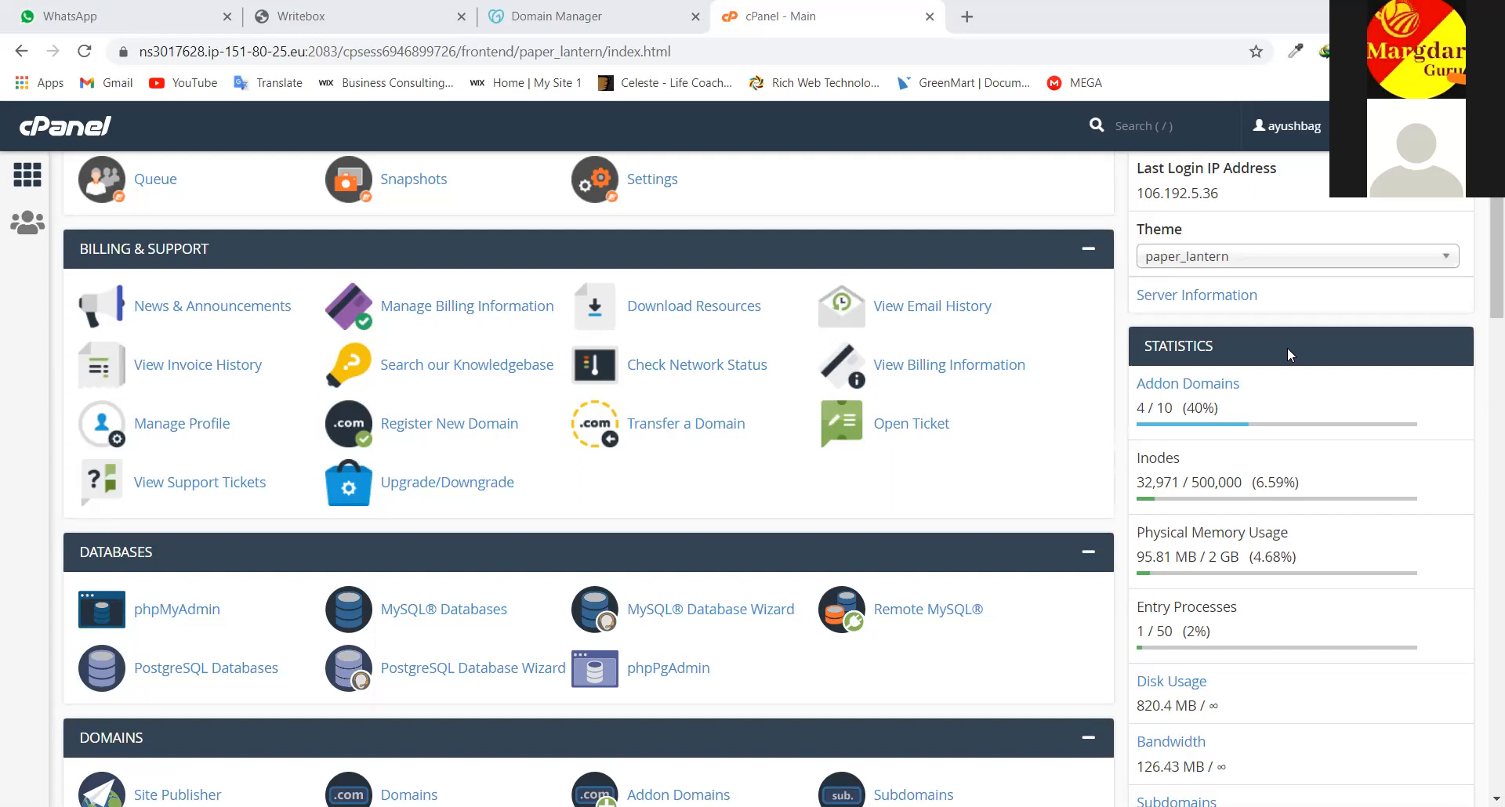
pyautogui.scroll(1, 529, 456)
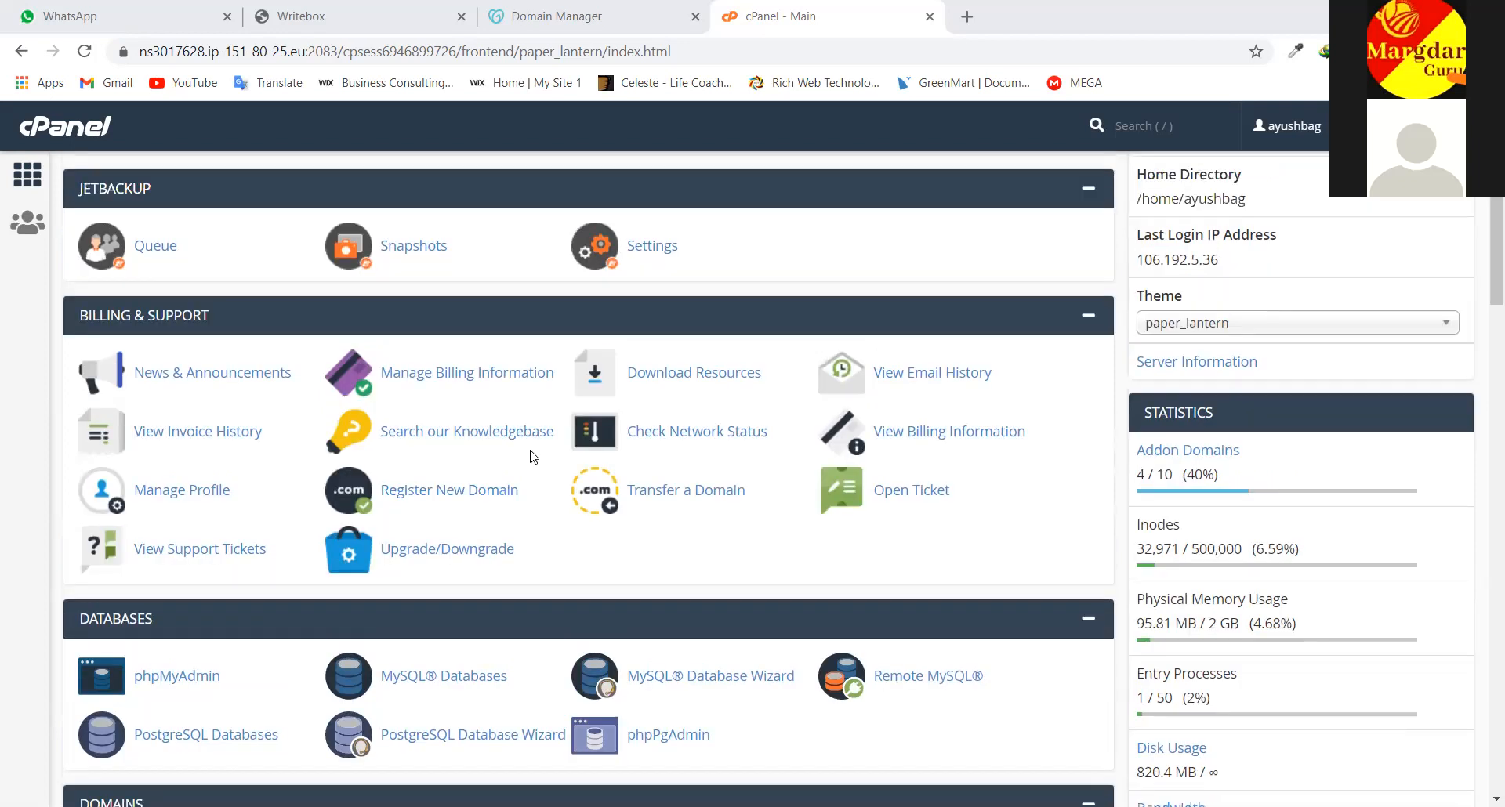
pyautogui.scroll(-1, 533, 457)
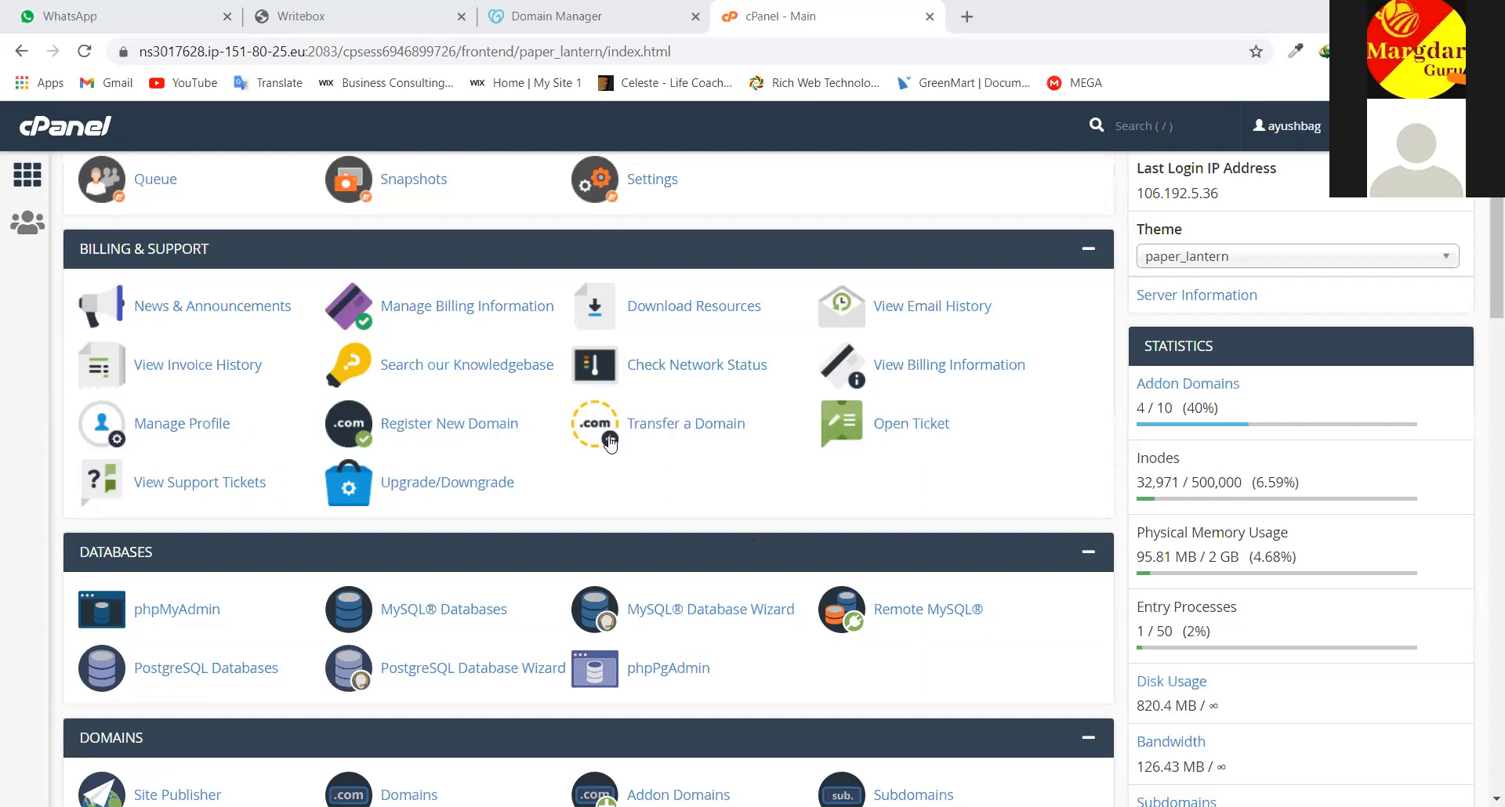
pyautogui.scroll(-10, 610, 444)
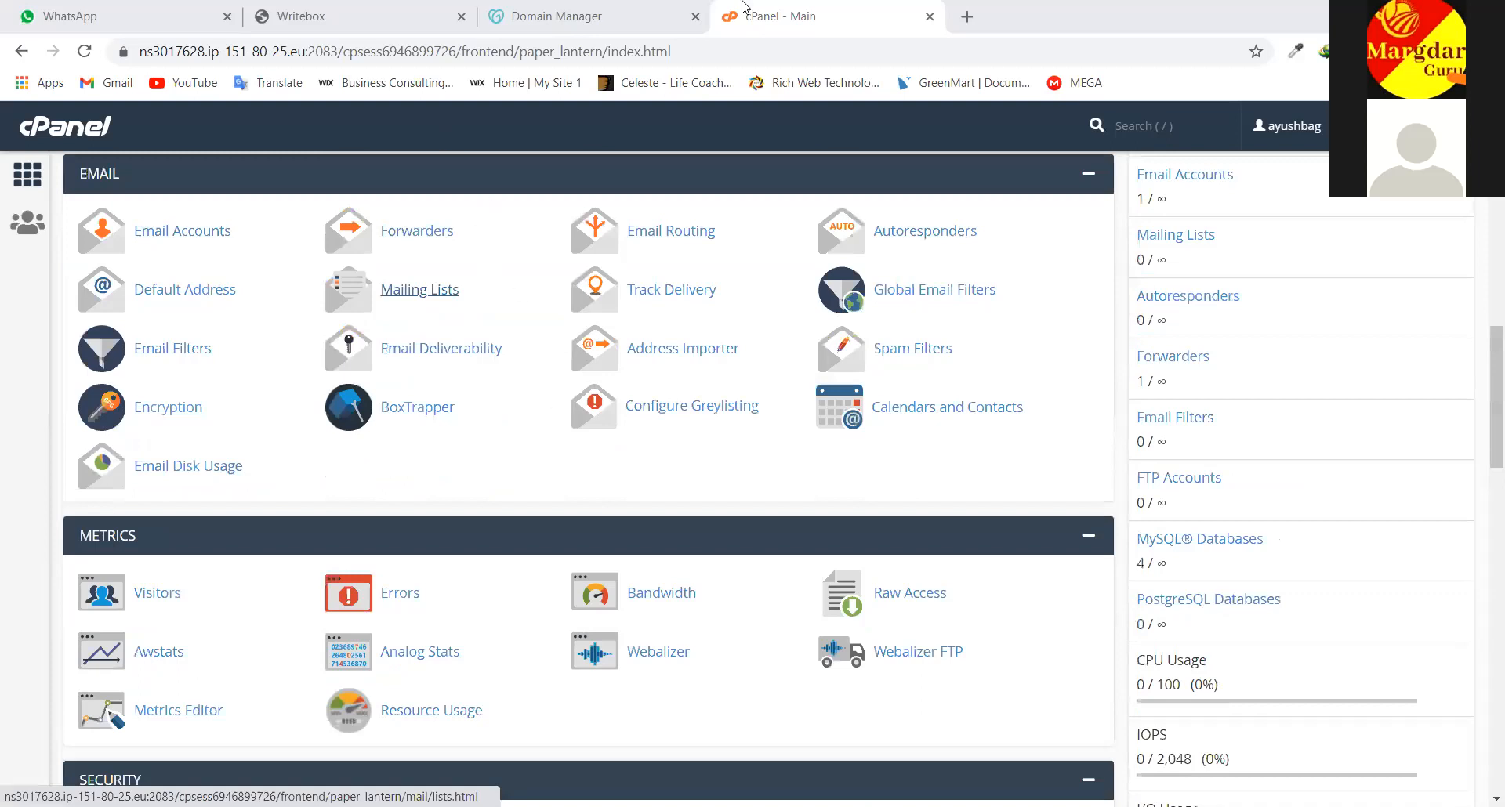
pyautogui.scroll(10, 521, 289)
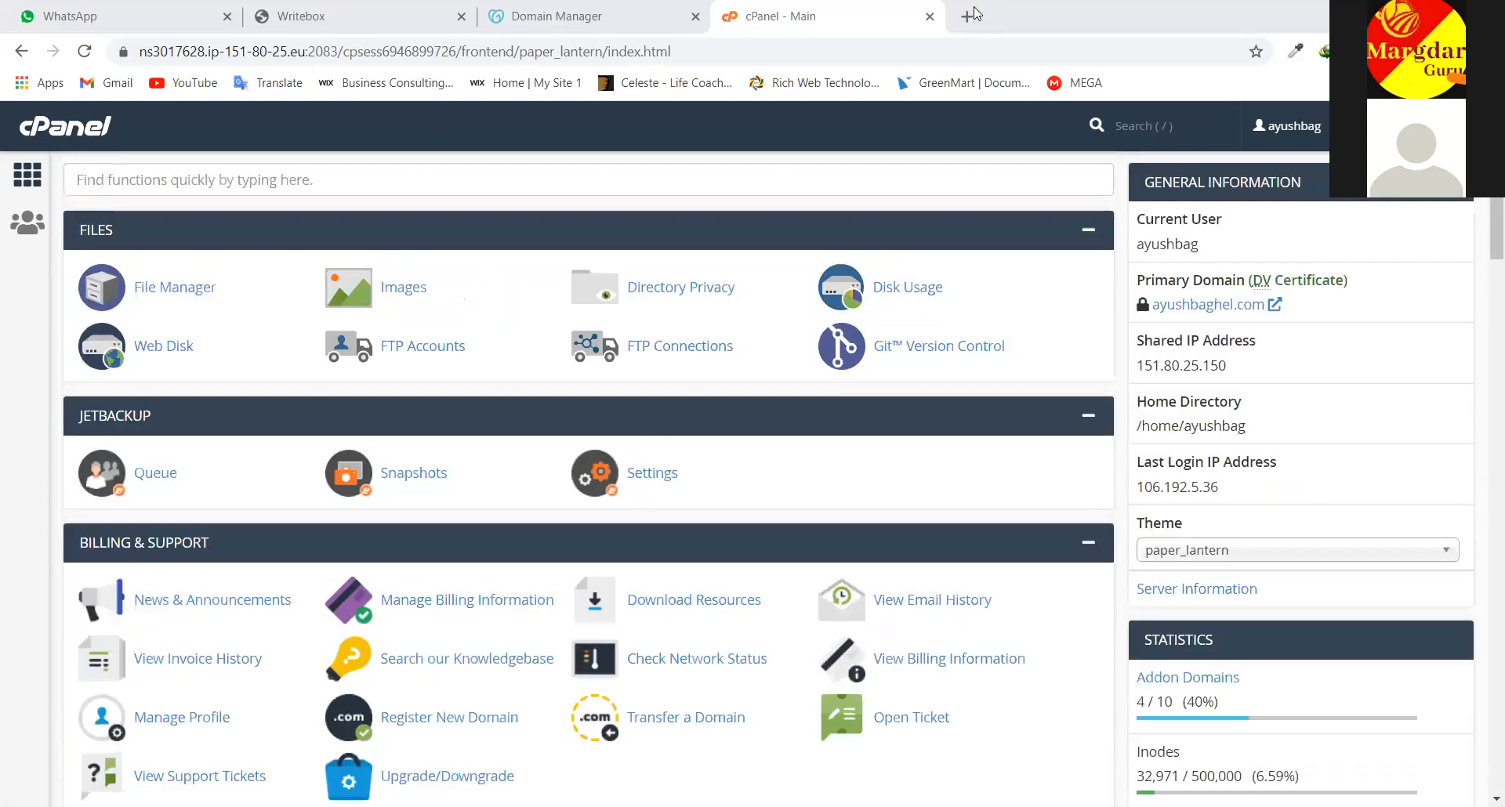
# Load shikshamargdarshan.in in a new browser tab
pyautogui.click(970, 16)
pyautogui.write('shi')
pyautogui.press('Return')
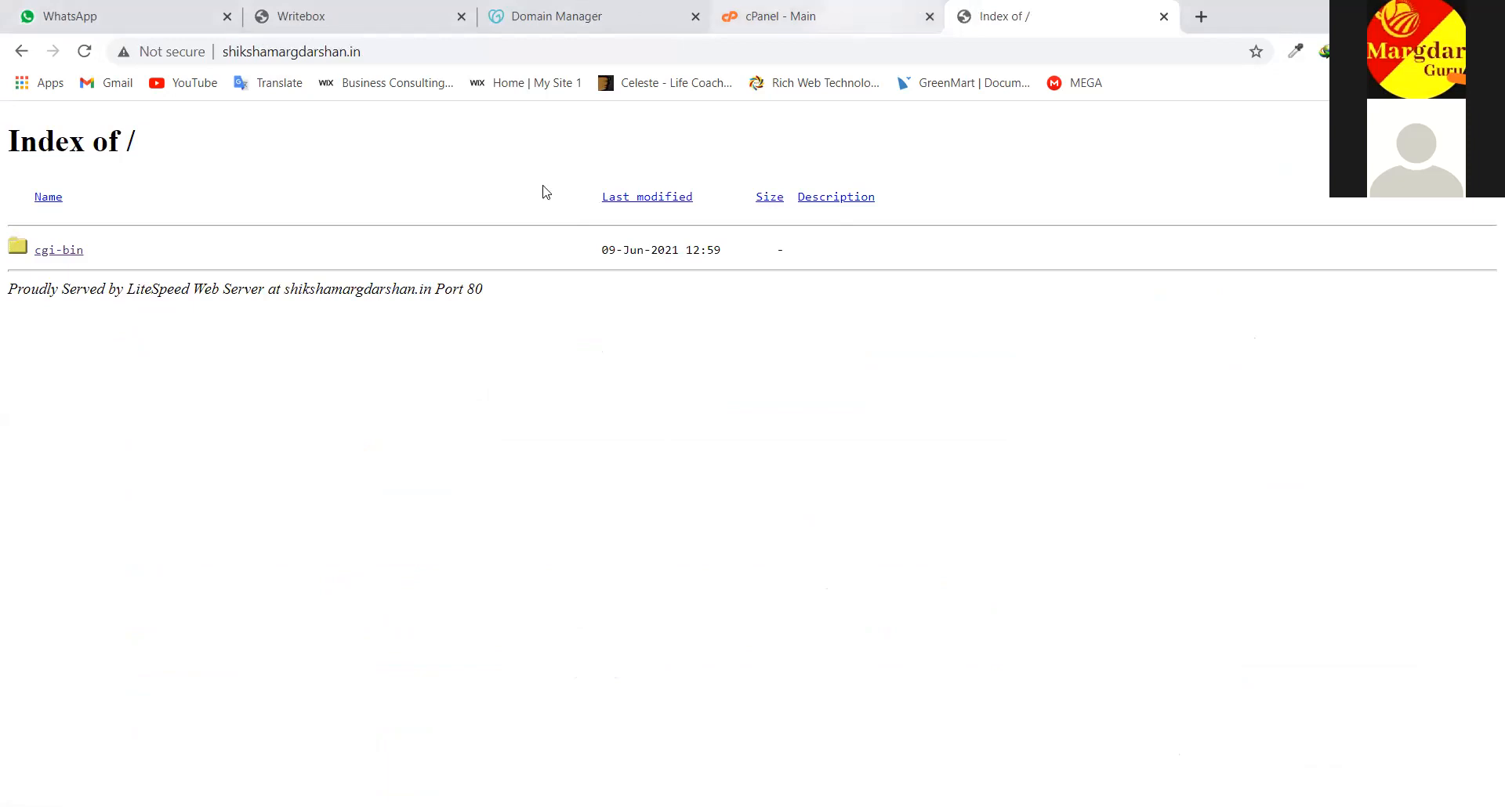
# Back on cPanel's home, review stats: 820.4 MB disk, 126.43 MB bandwidth, 4 subdomains
pyautogui.hotkey('ctrl', 'shift', 'Tab')
pyautogui.scroll(-5, 443, 314)
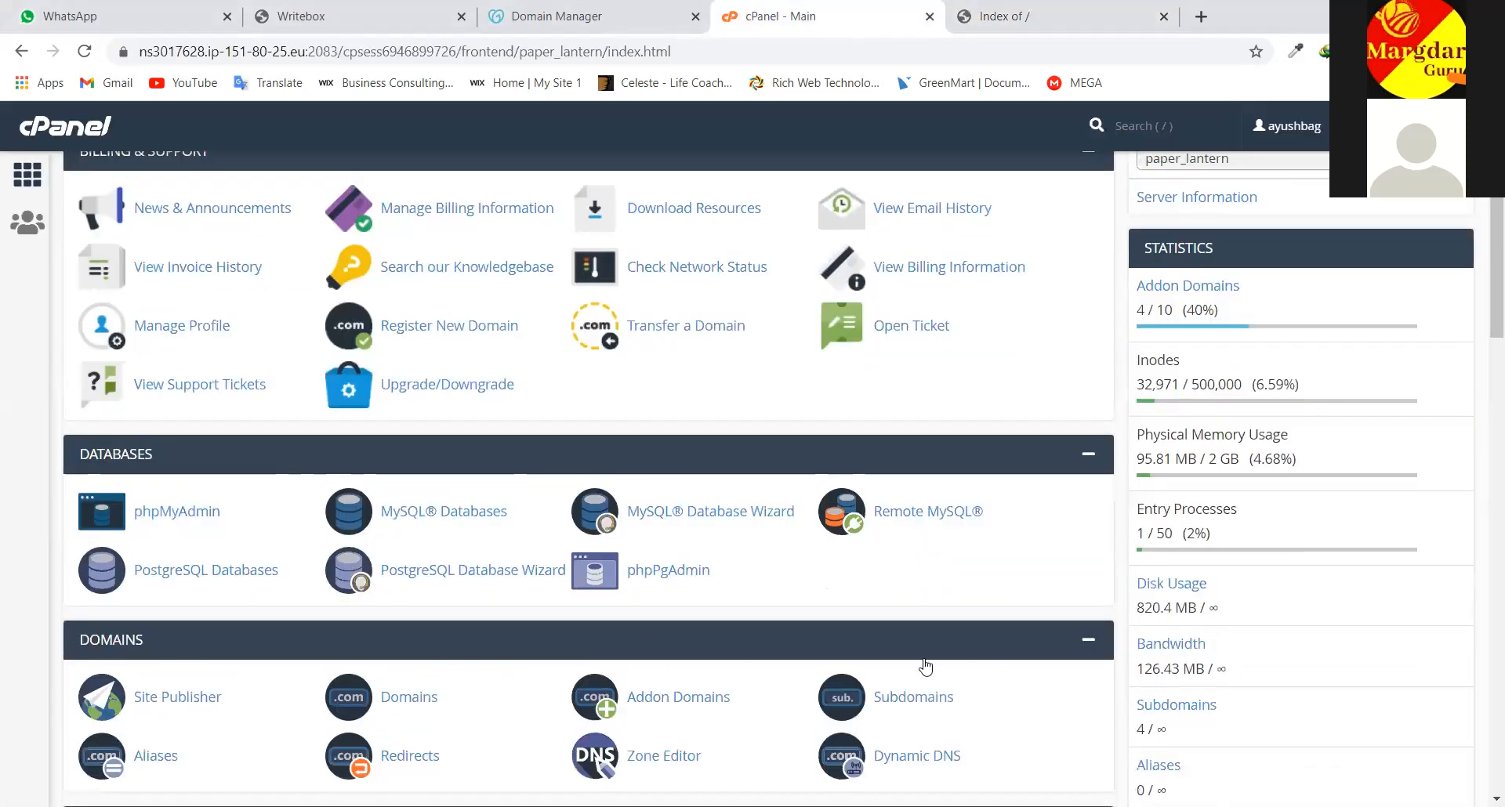
pyautogui.scroll(5, 1041, 482)
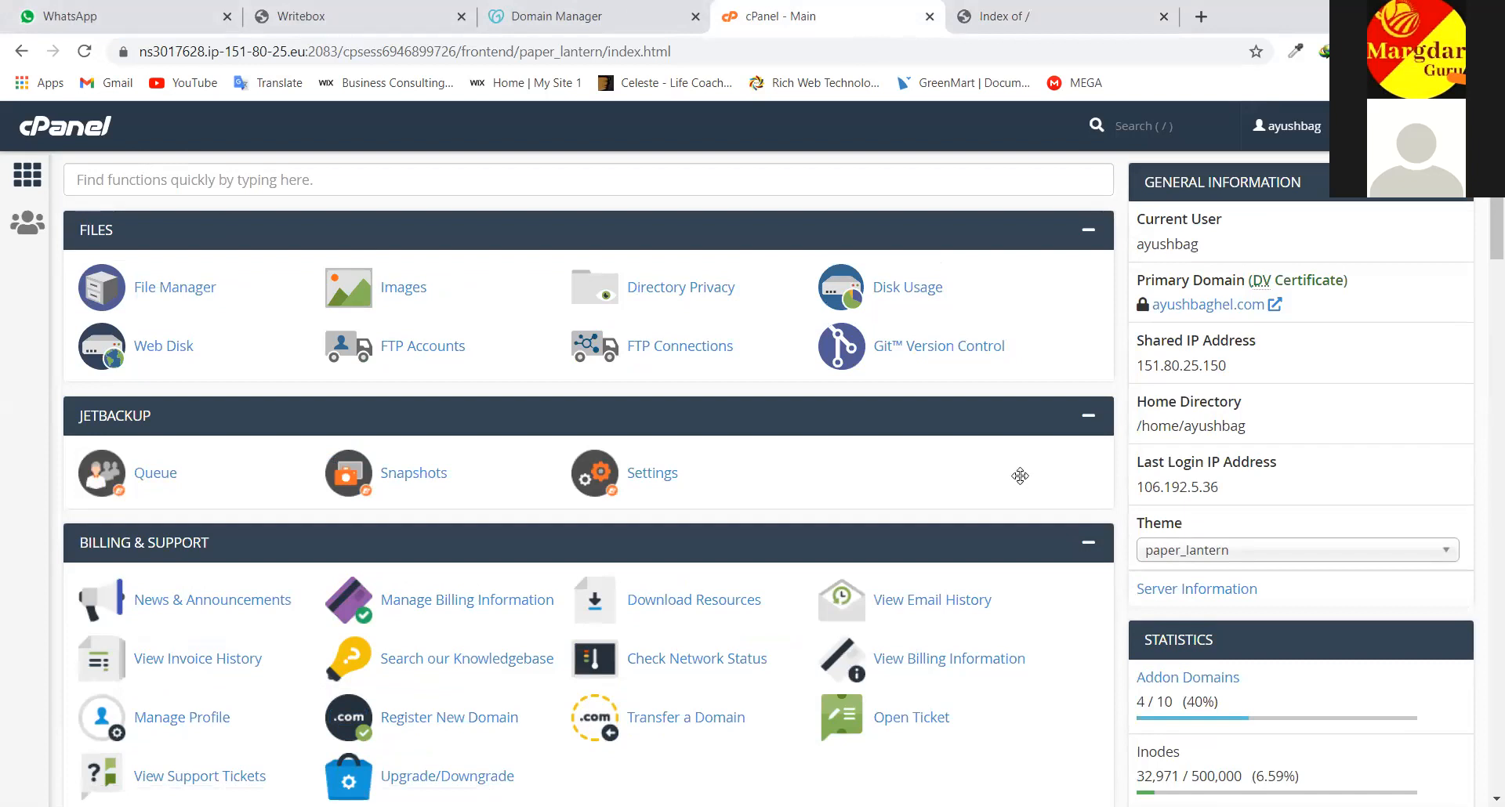
pyautogui.scroll(-3, 894, 500)
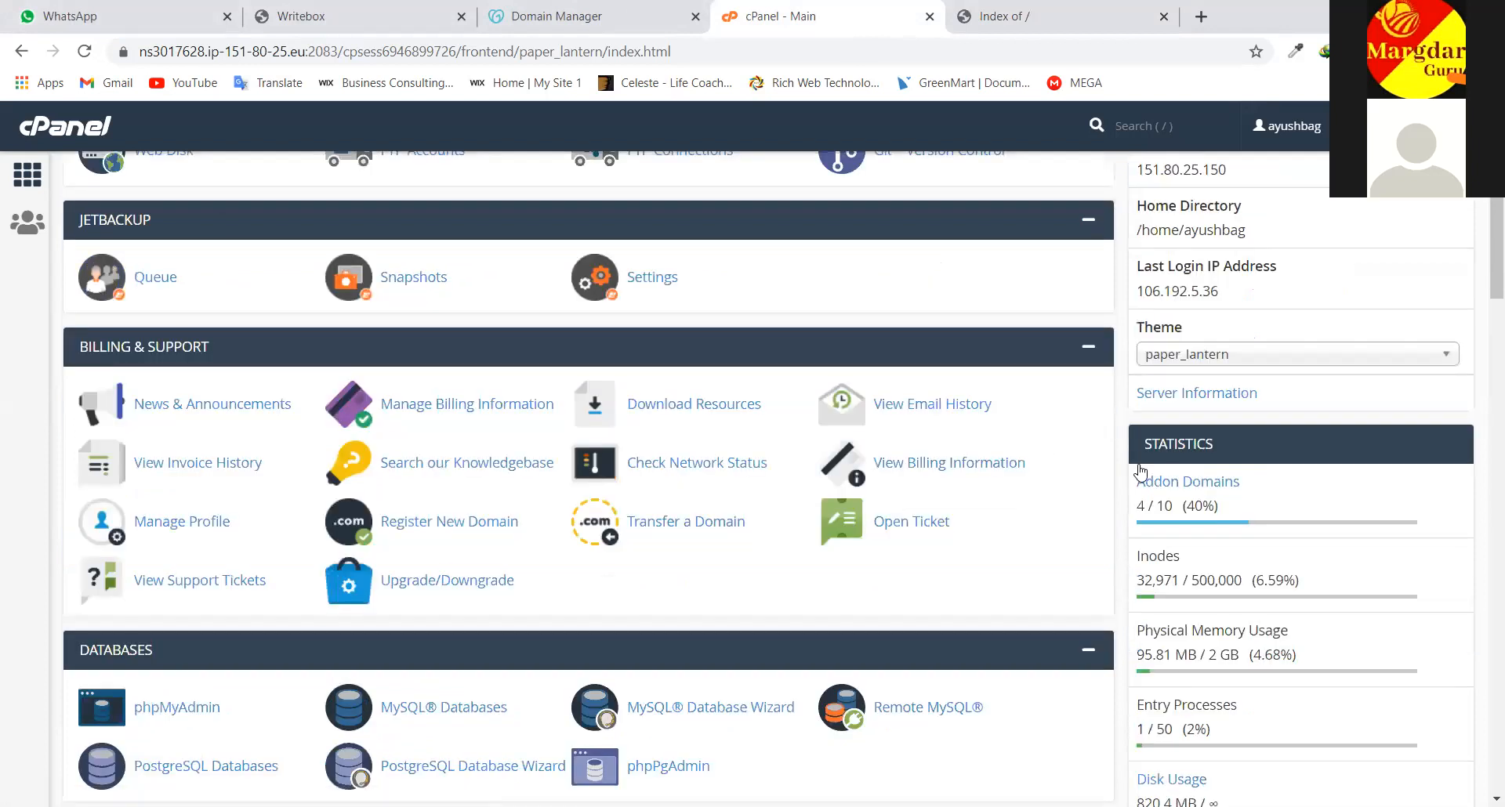
pyautogui.scroll(-1, 1140, 471)
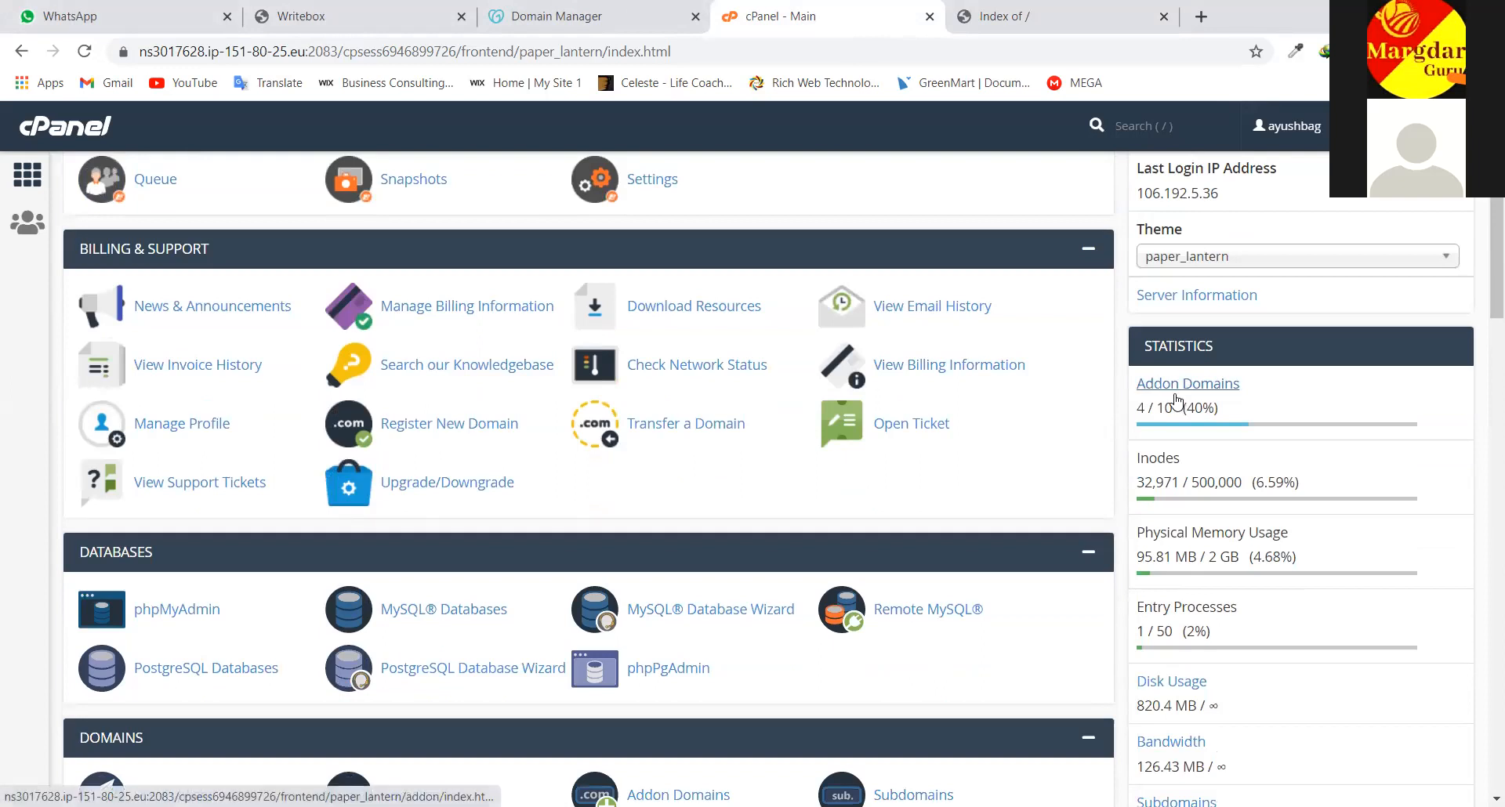
pyautogui.scroll(-3, 261, 439)
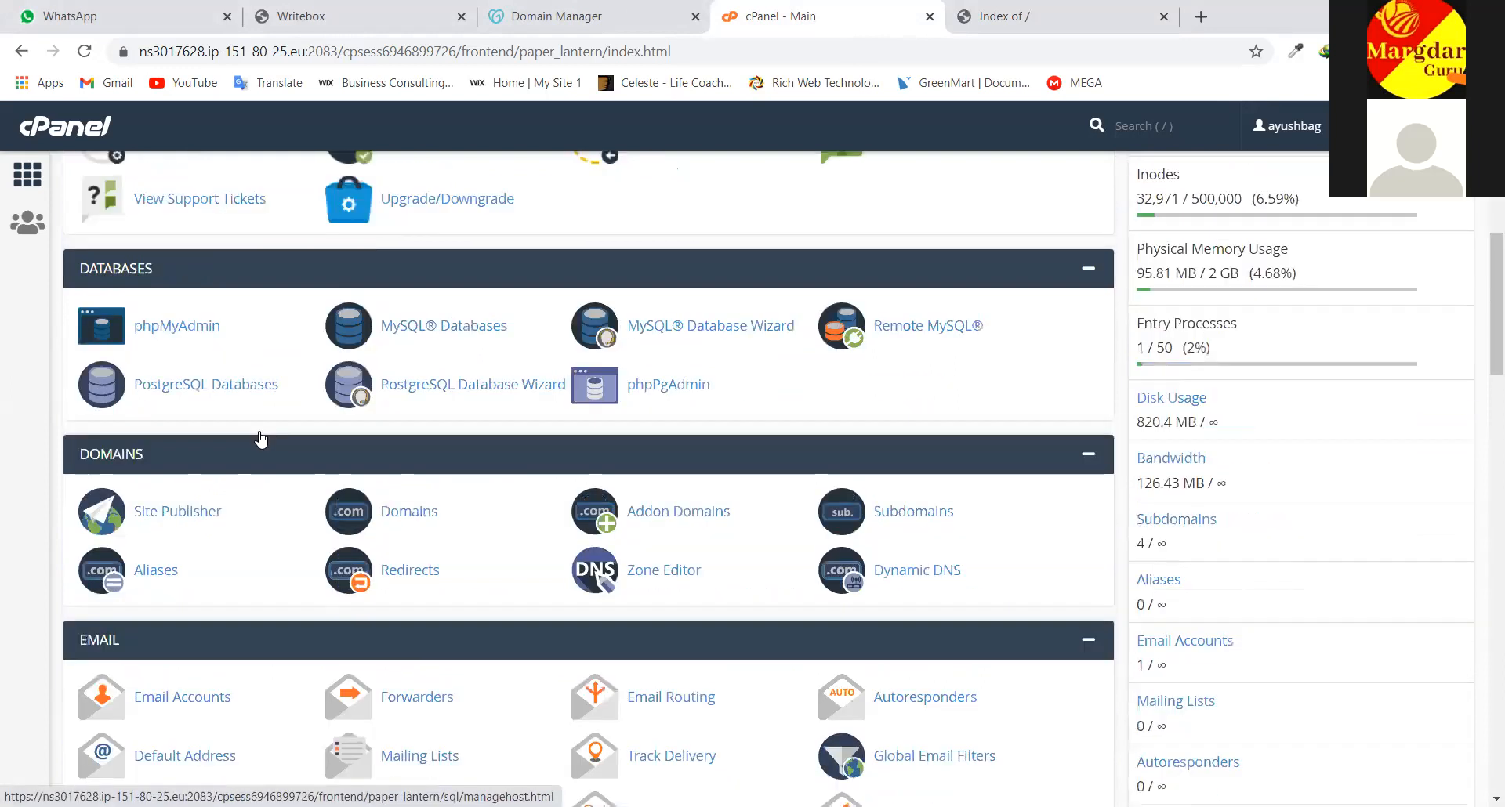
pyautogui.scroll(4, 261, 439)
pyautogui.scroll(2, 261, 438)
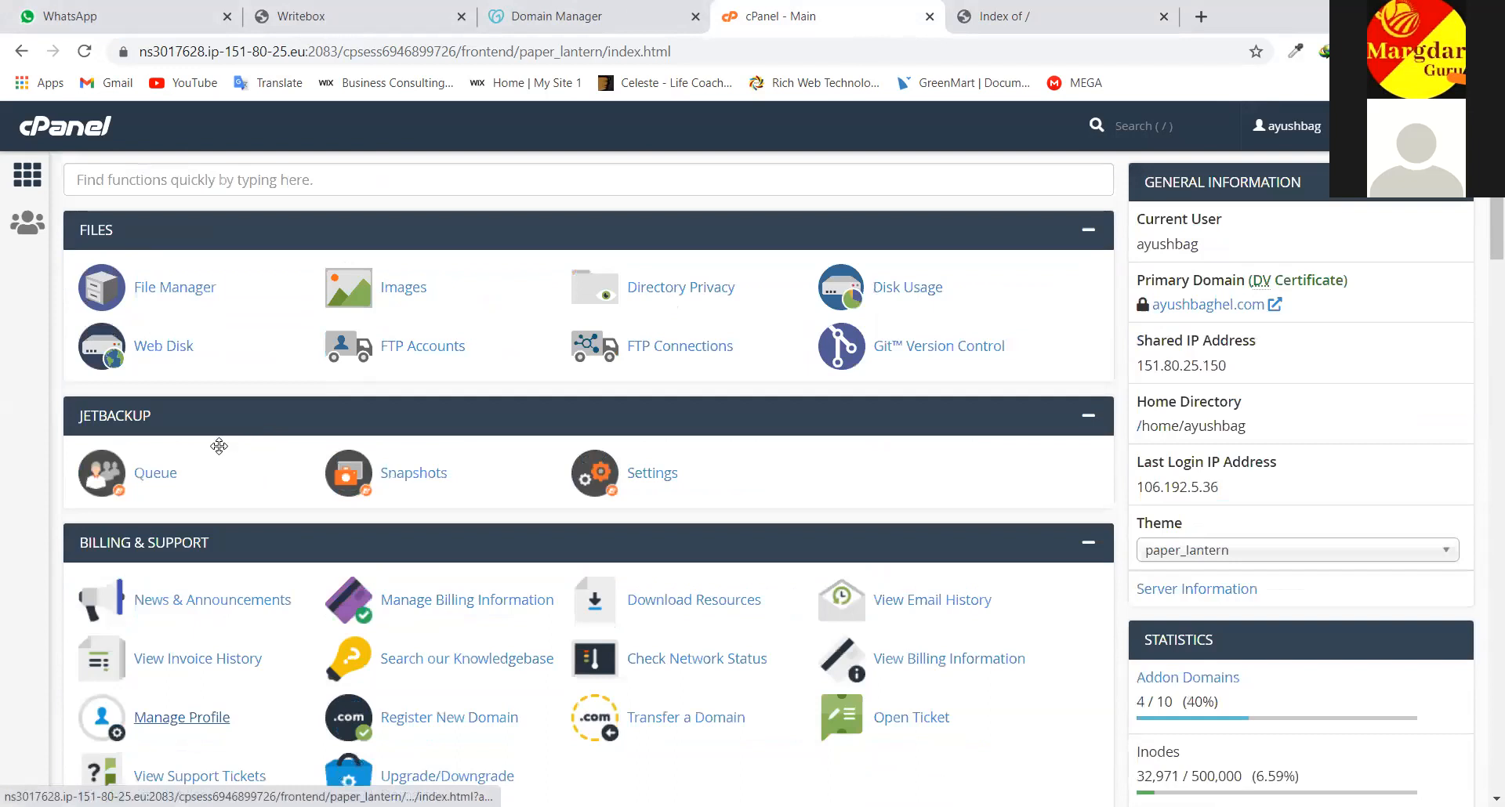
pyautogui.scroll(-4, 219, 443)
pyautogui.scroll(-3, 353, 455)
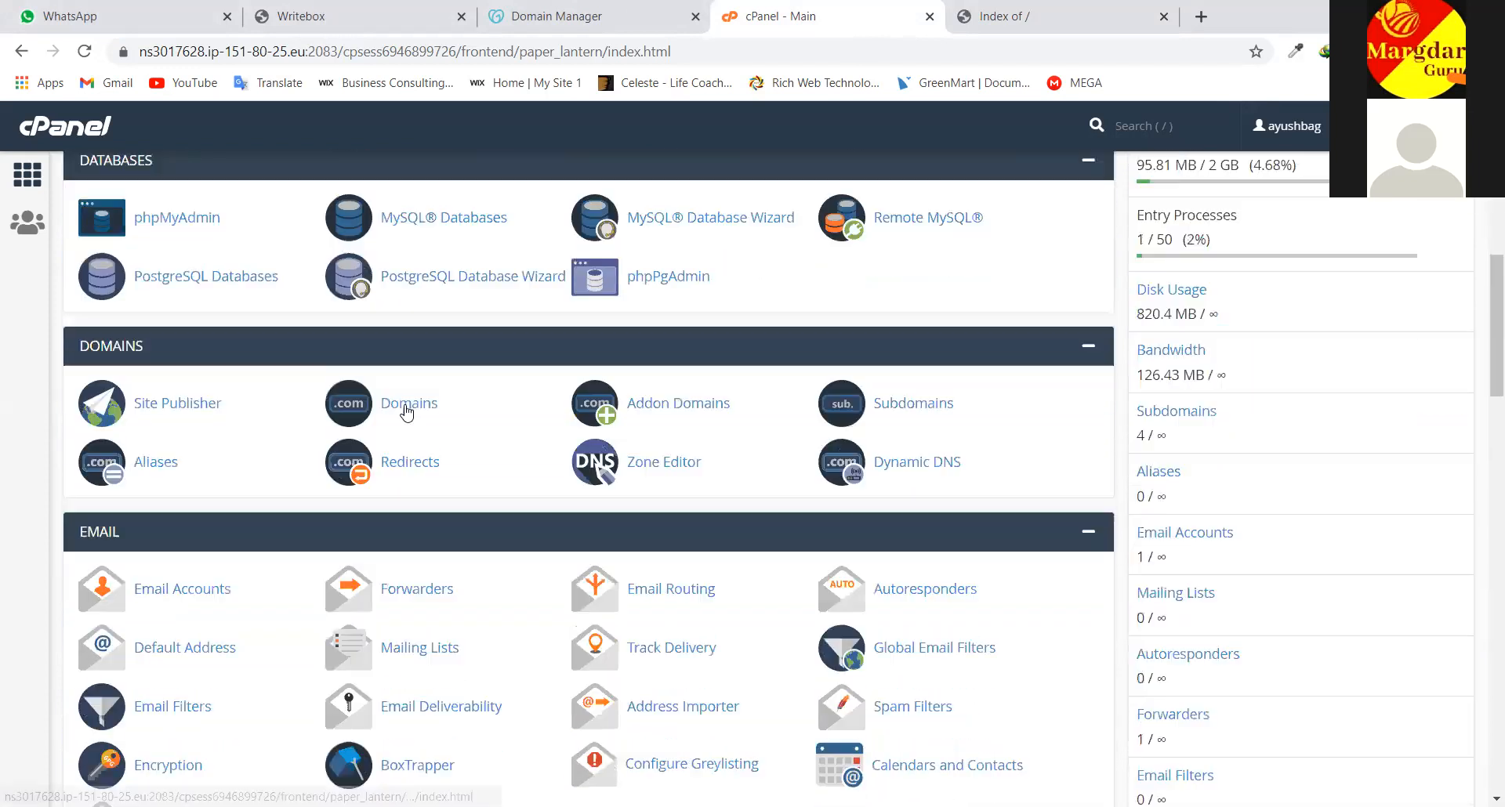
# Open Addon Domains, review the four existing addon domains, and focus the New Domain Name field
pyautogui.click(682, 410)
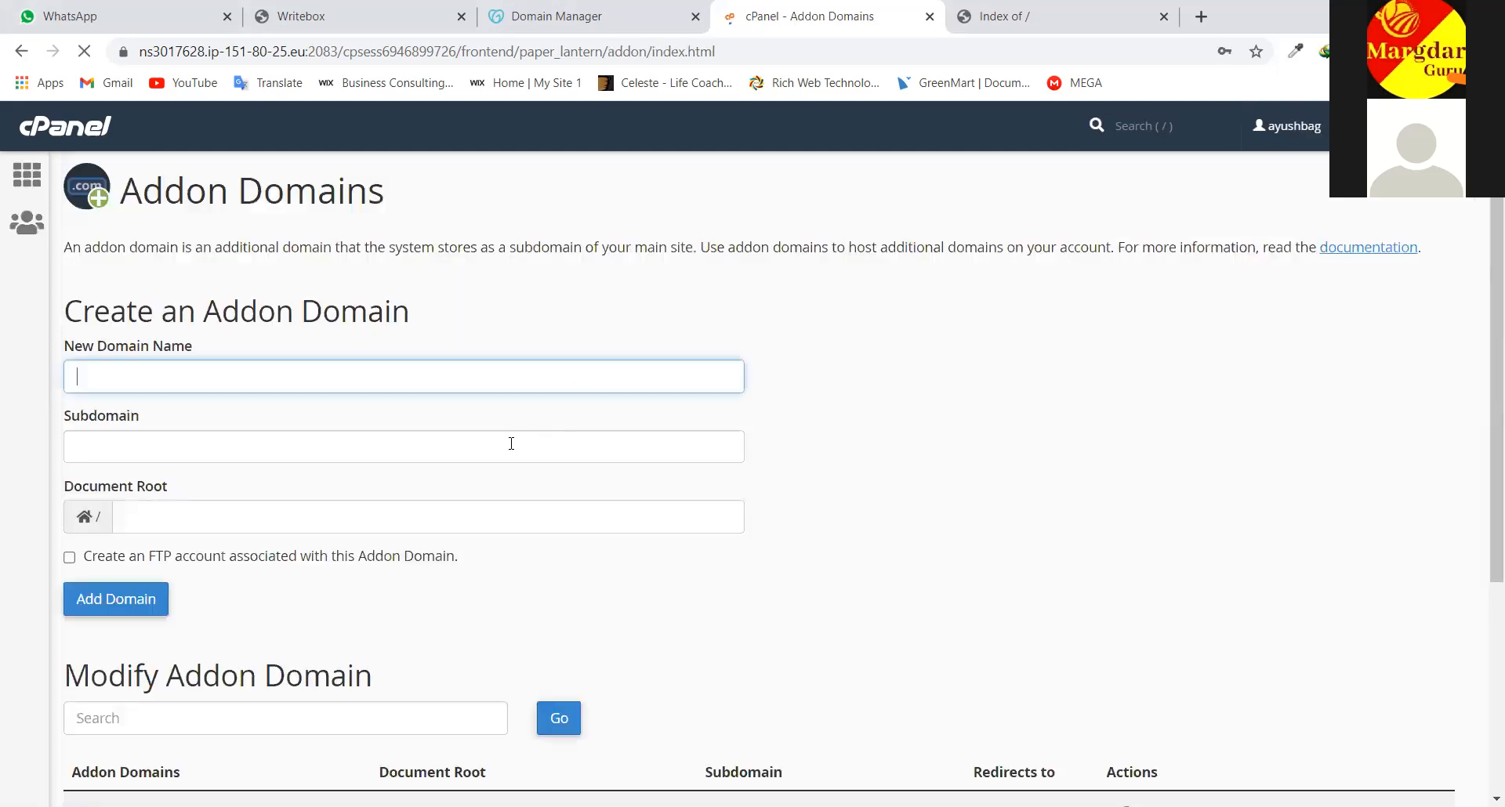
pyautogui.scroll(-1, 510, 455)
pyautogui.scroll(-2, 408, 565)
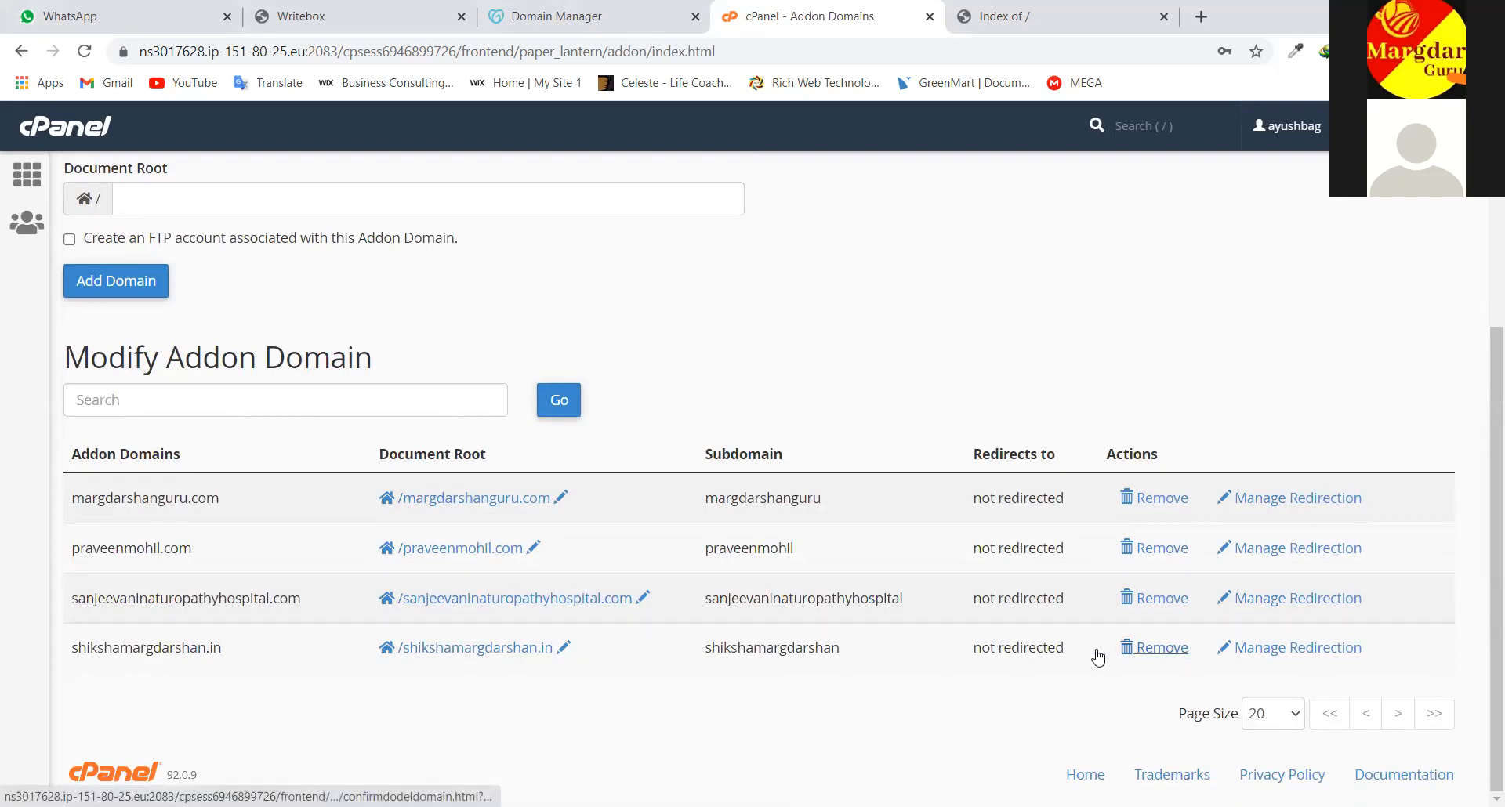
pyautogui.click(190, 395)
pyautogui.scroll(4, 245, 294)
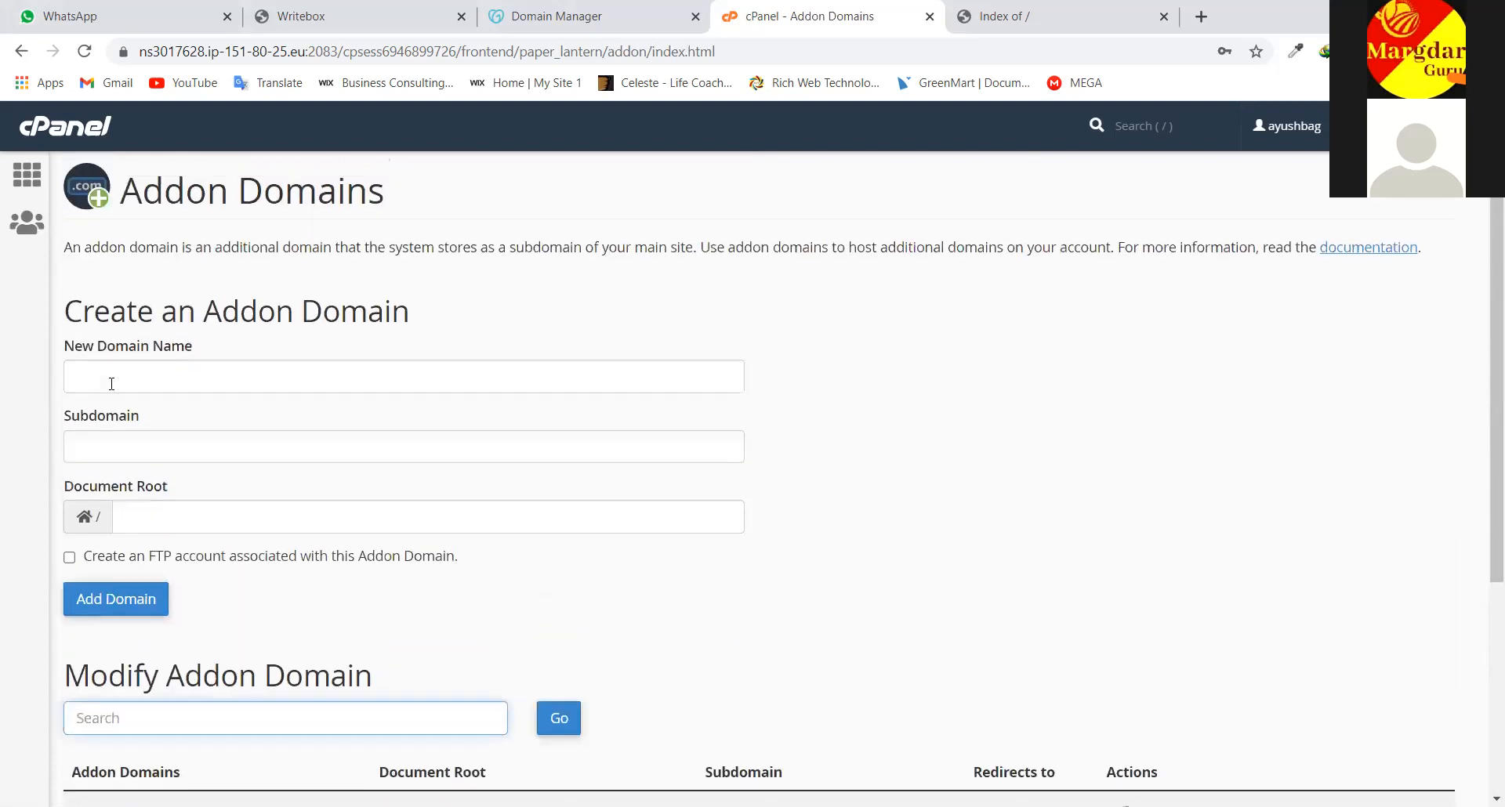
pyautogui.click(111, 383)
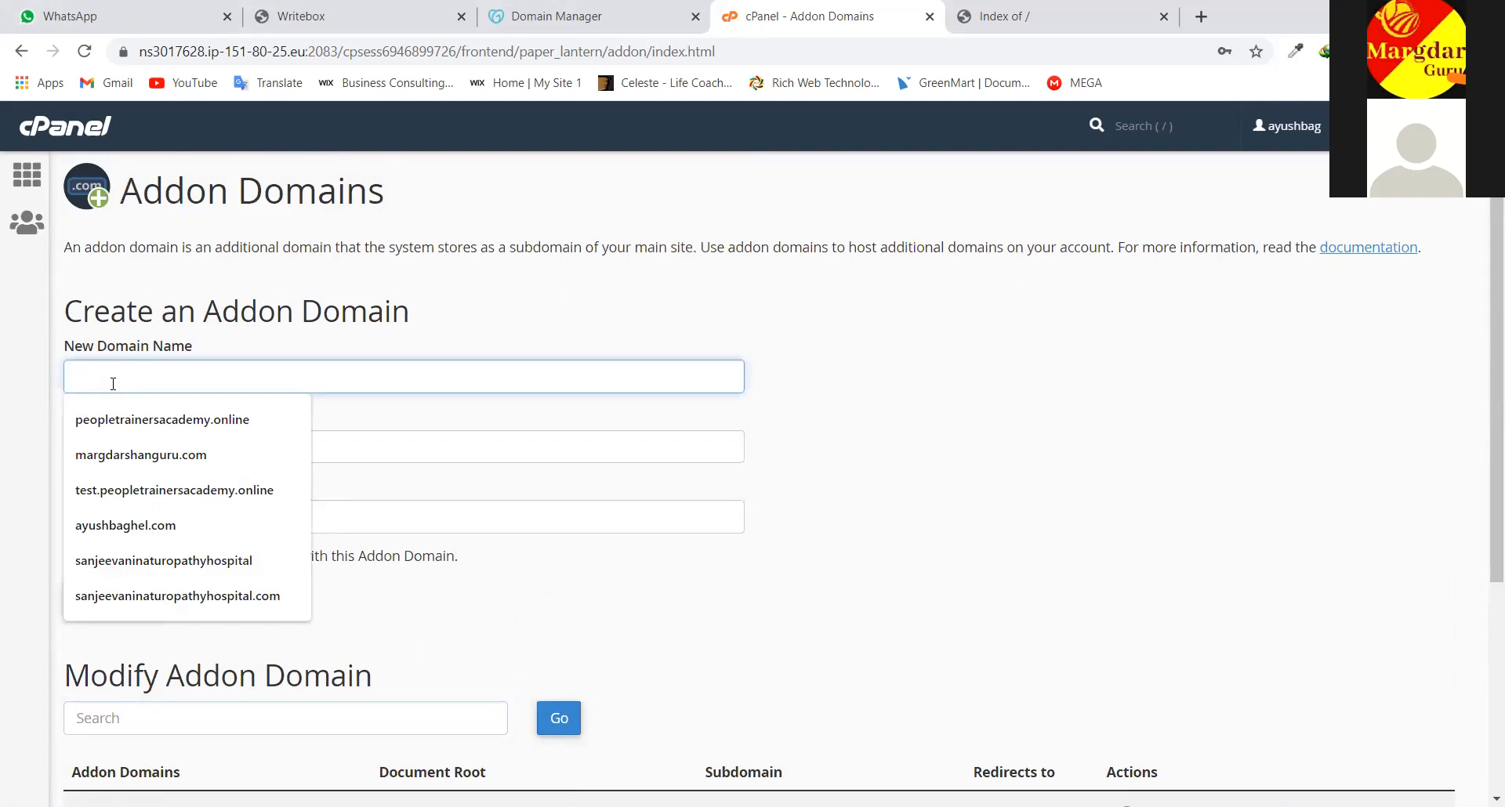
# Add xyz.com as an addon domain with auto-filled subdomain xyz and document root xyz.com
pyautogui.write('xyz.com')
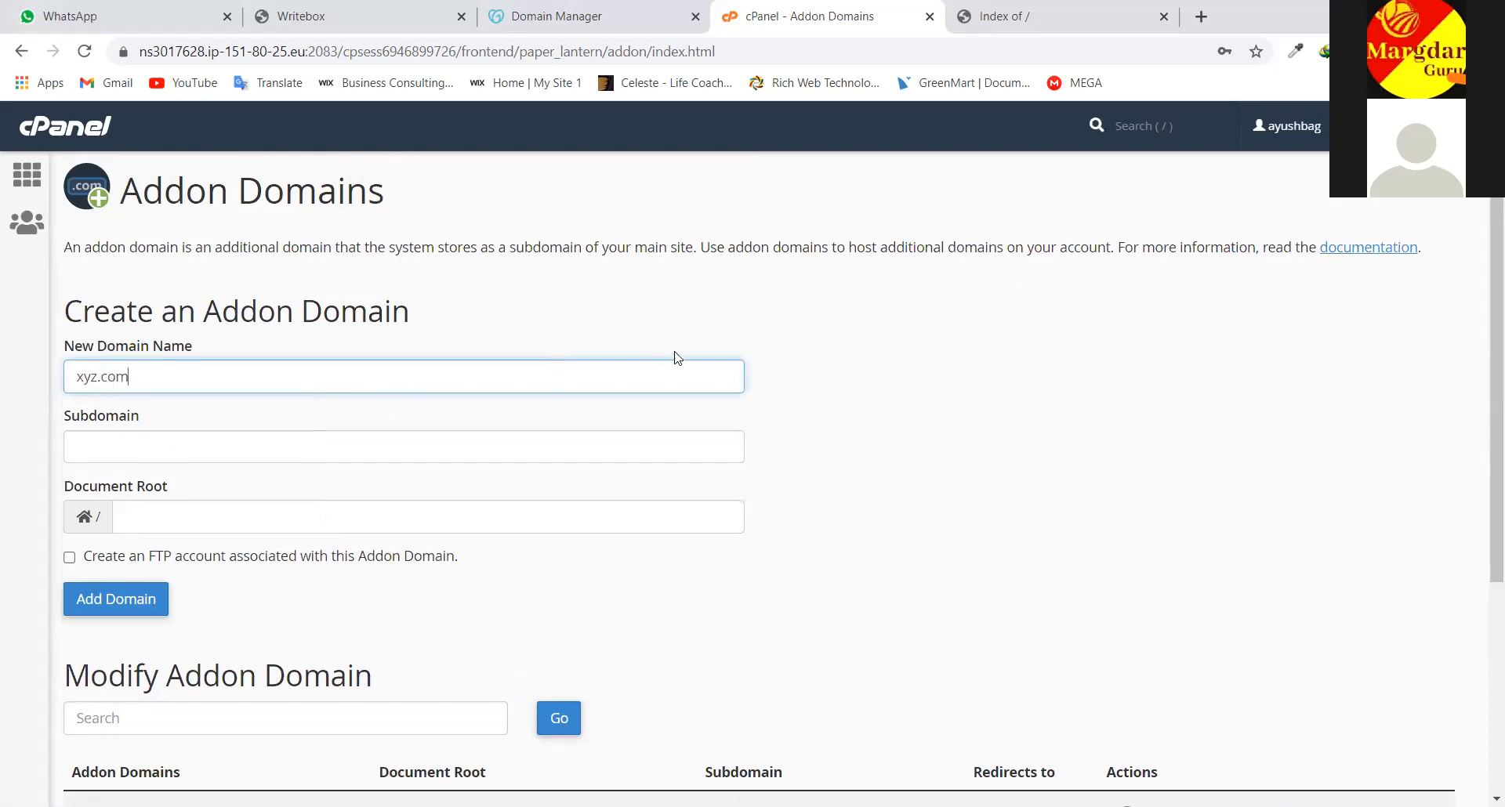
pyautogui.scroll(-1, 793, 386)
pyautogui.scroll(1, 800, 387)
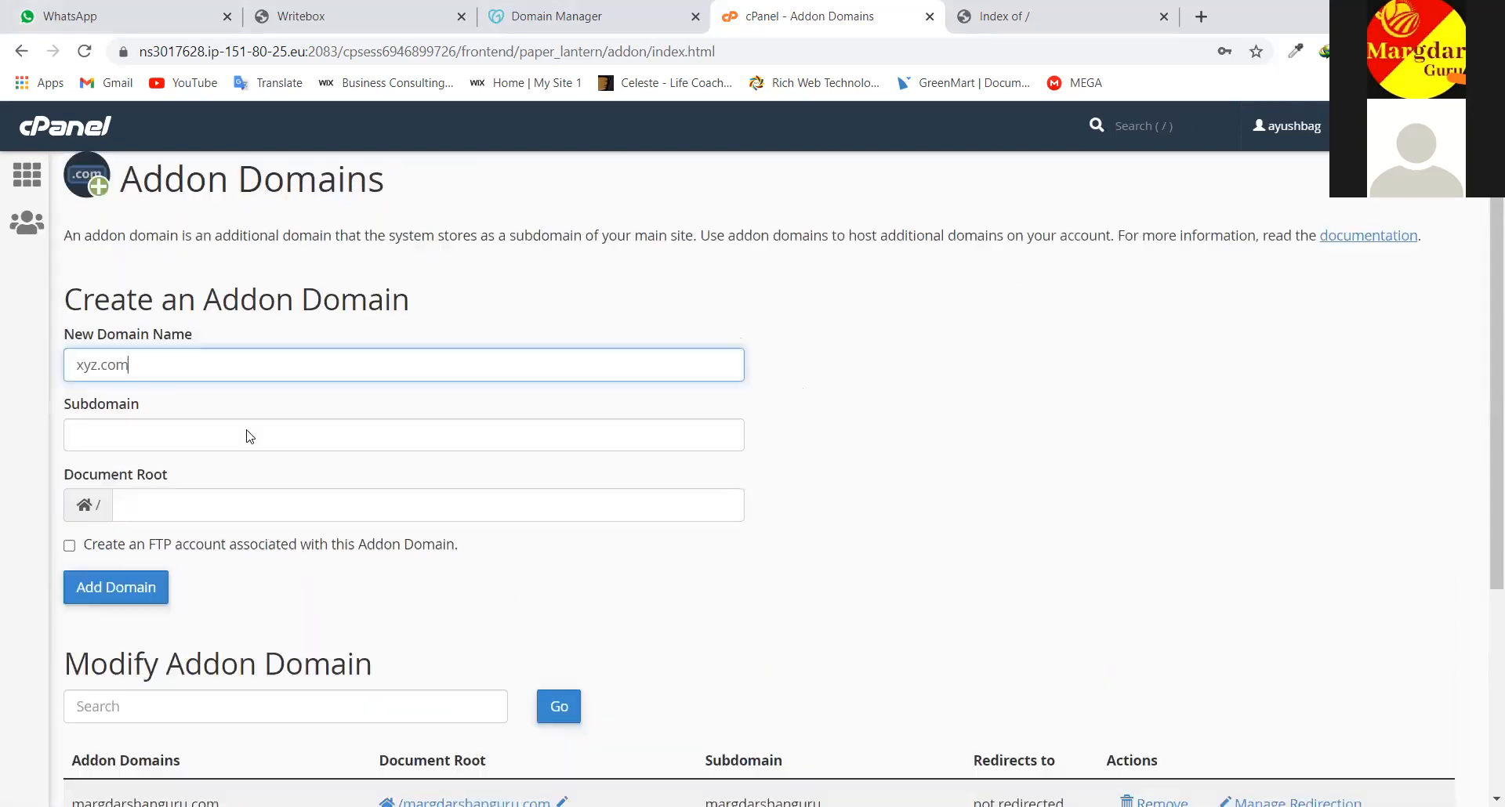
pyautogui.click(113, 600)
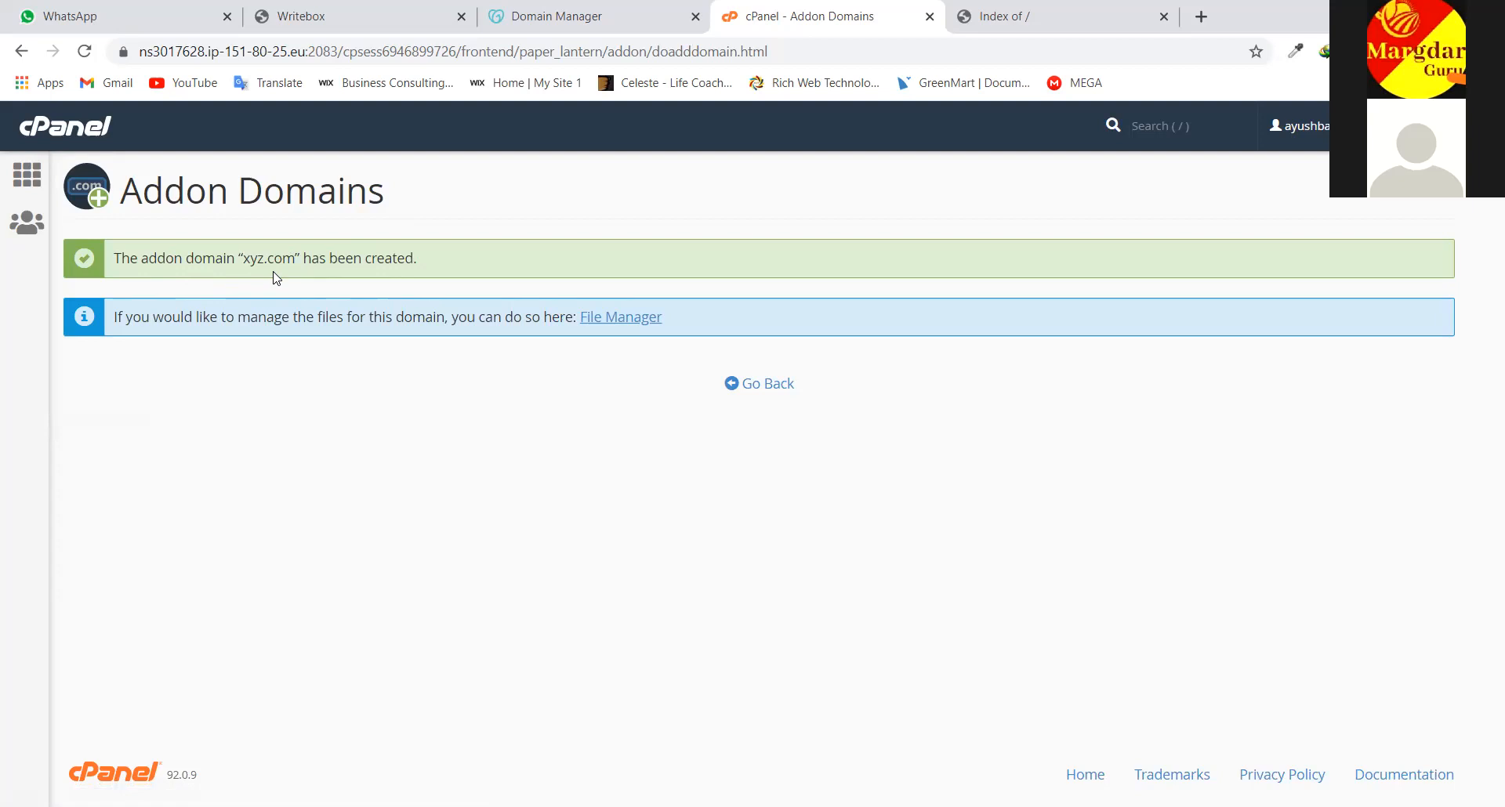
pyautogui.click(755, 389)
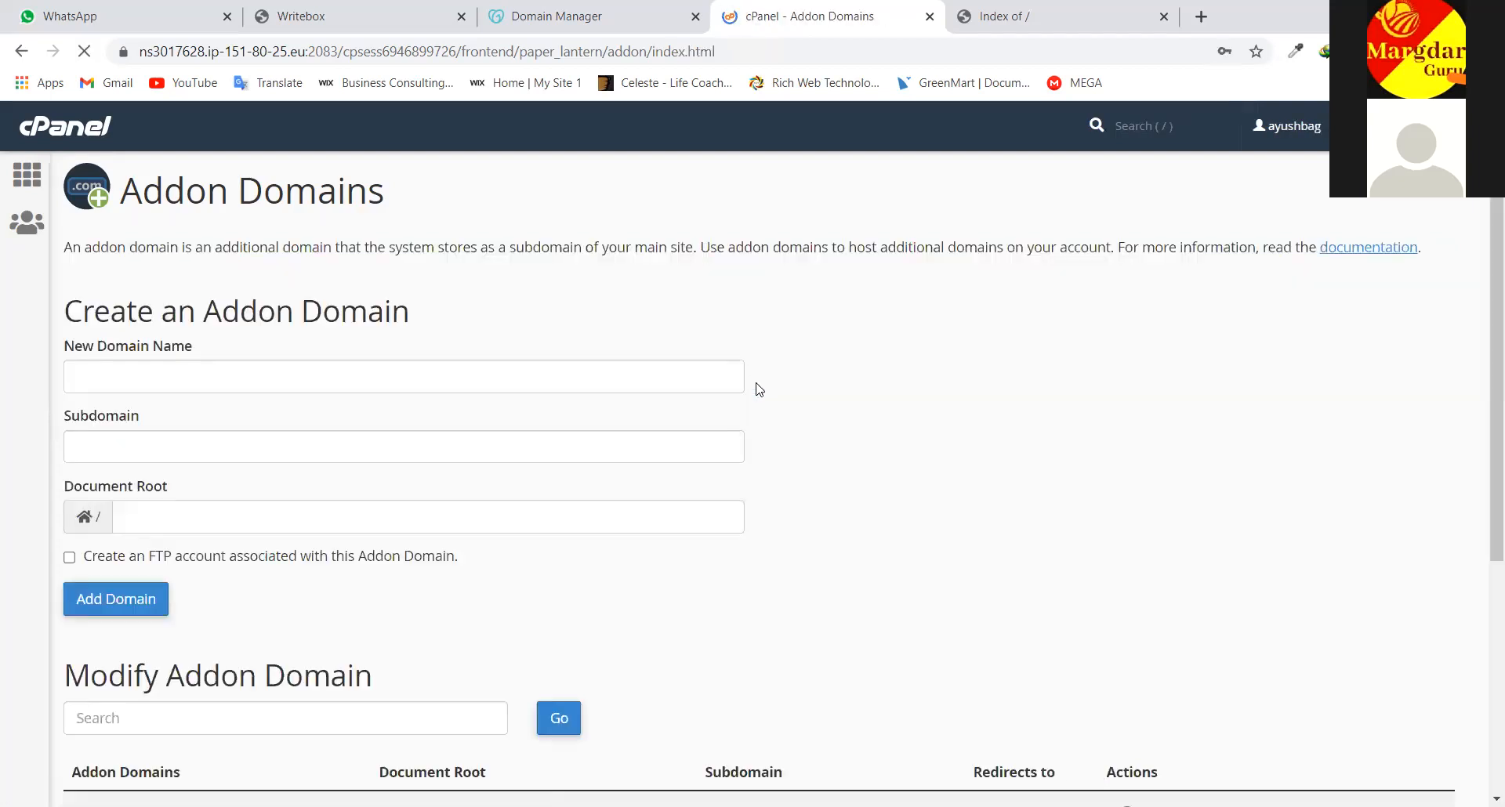
pyautogui.scroll(-5, 251, 307)
pyautogui.scroll(5, 251, 308)
pyautogui.click(89, 139)
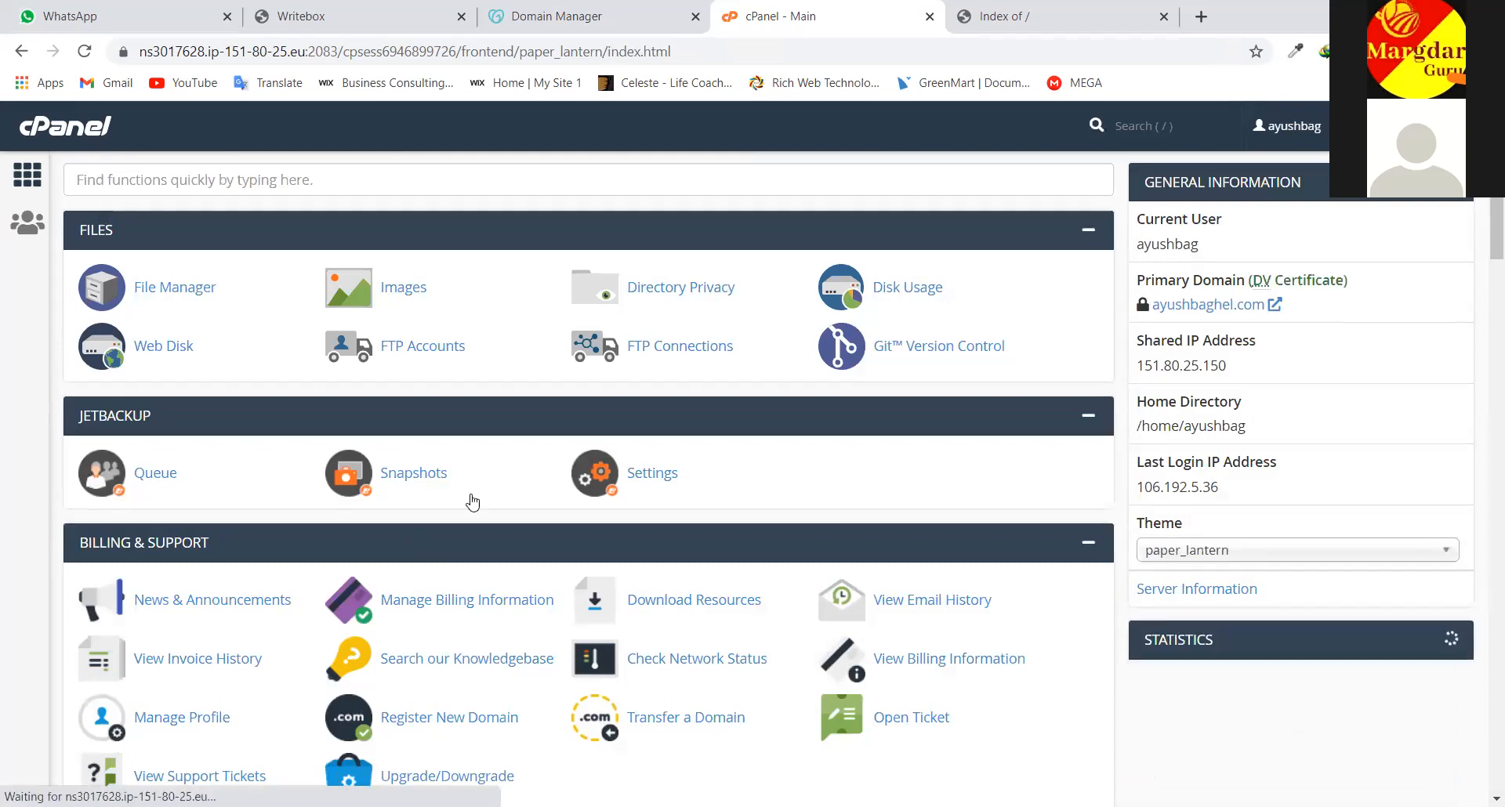
pyautogui.scroll(-10, 473, 501)
pyautogui.scroll(-15, 473, 501)
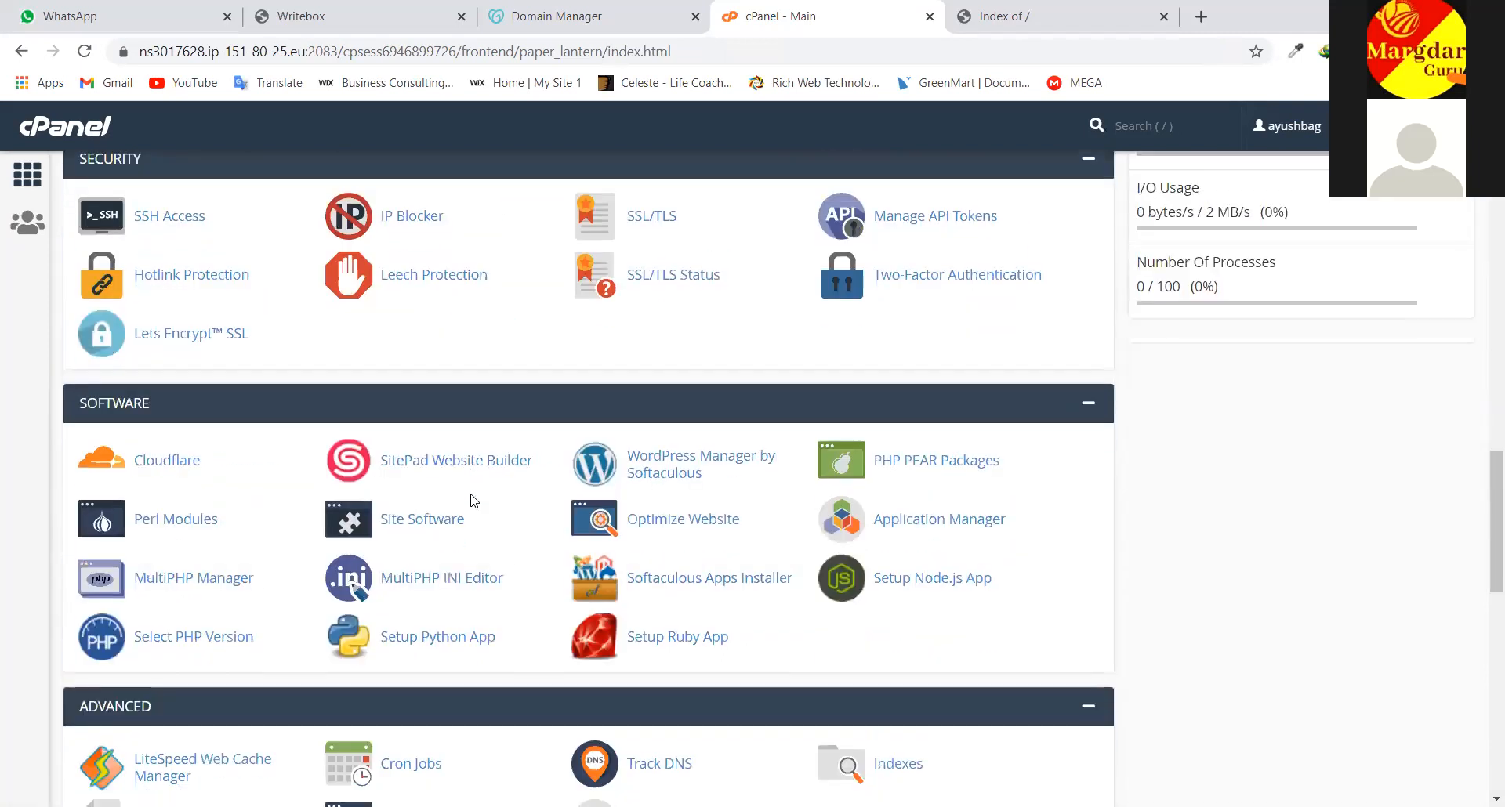
pyautogui.scroll(-8, 366, 564)
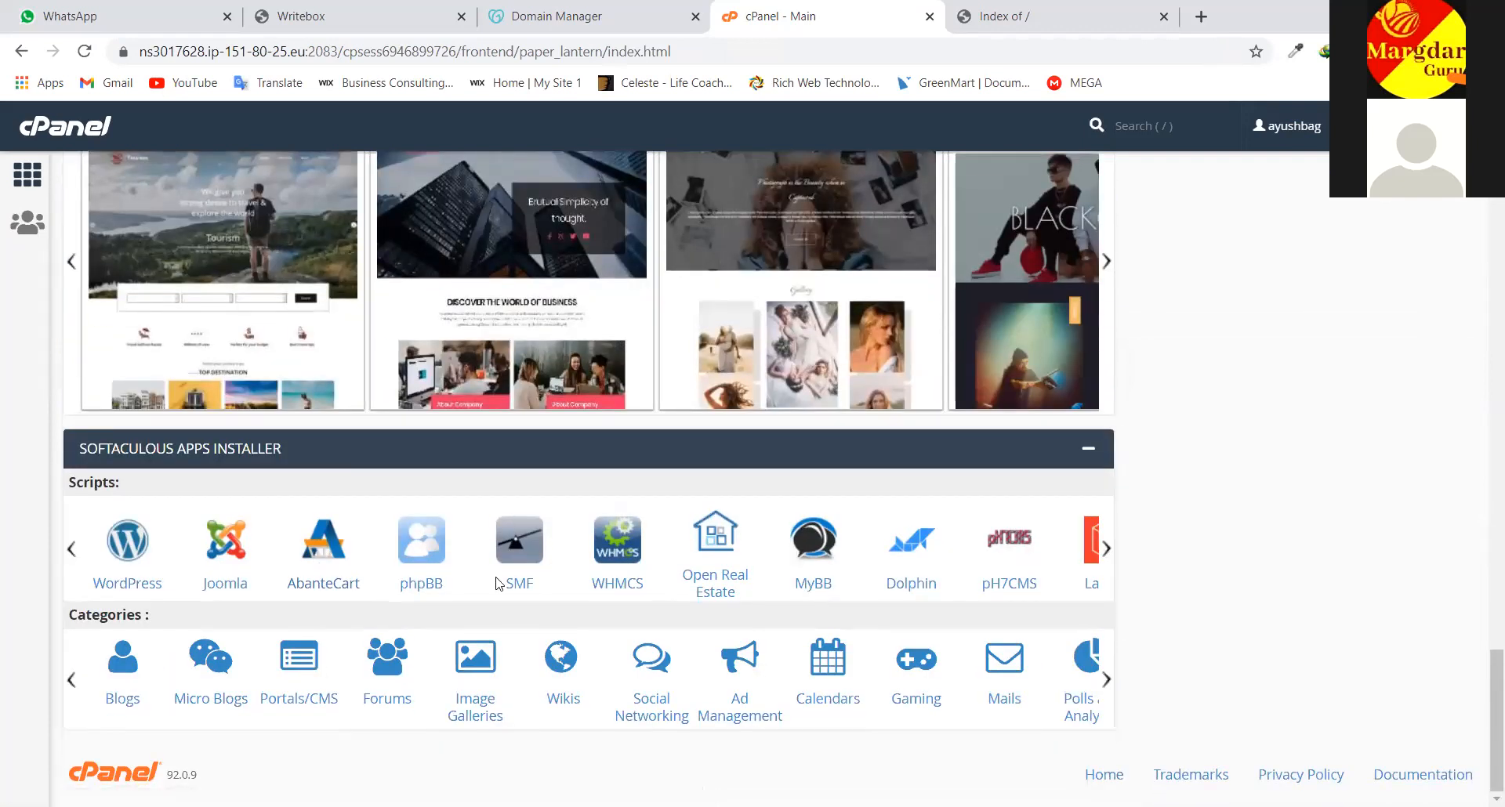
pyautogui.scroll(8, 682, 369)
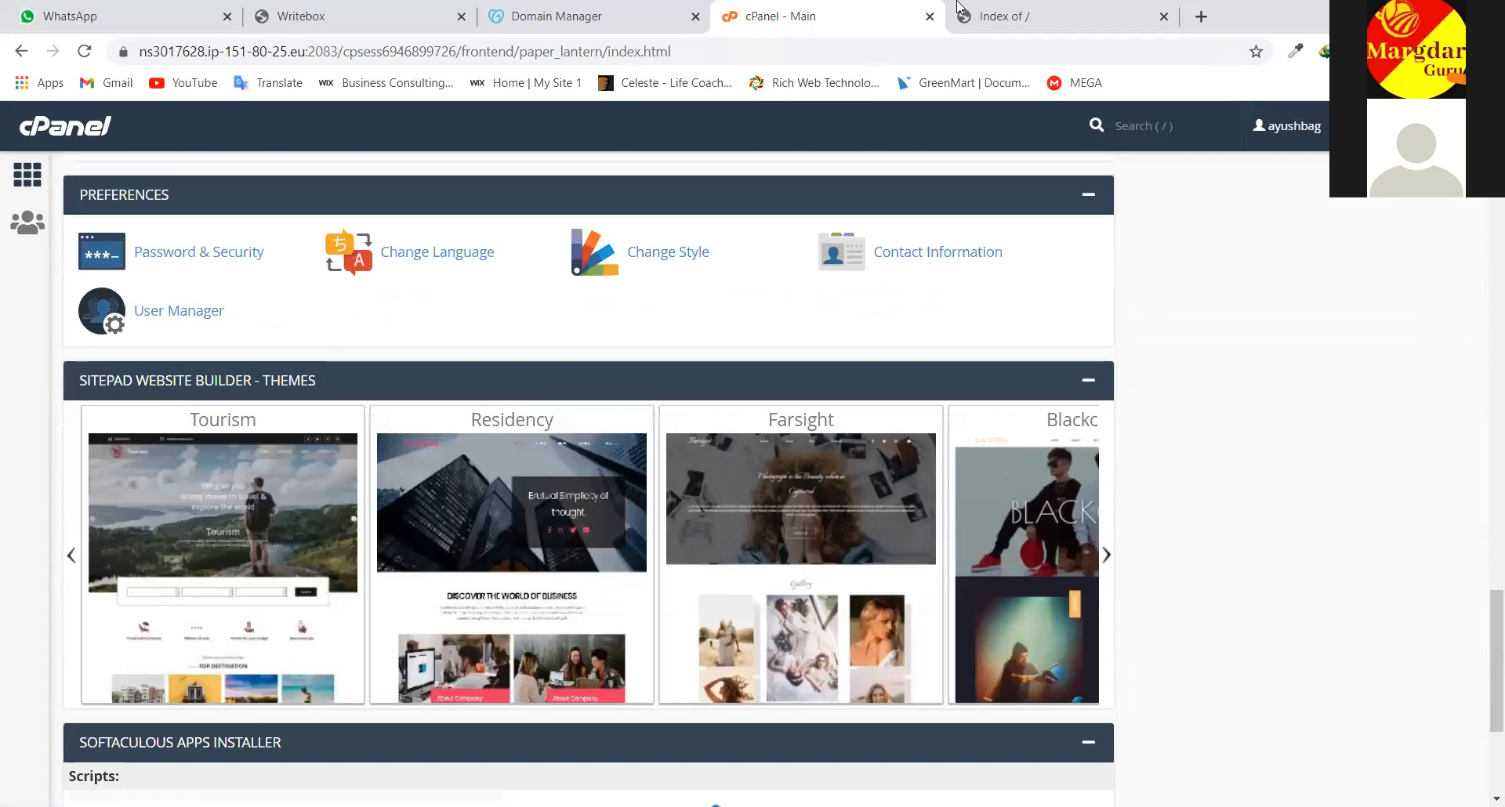
pyautogui.scroll(9, 465, 395)
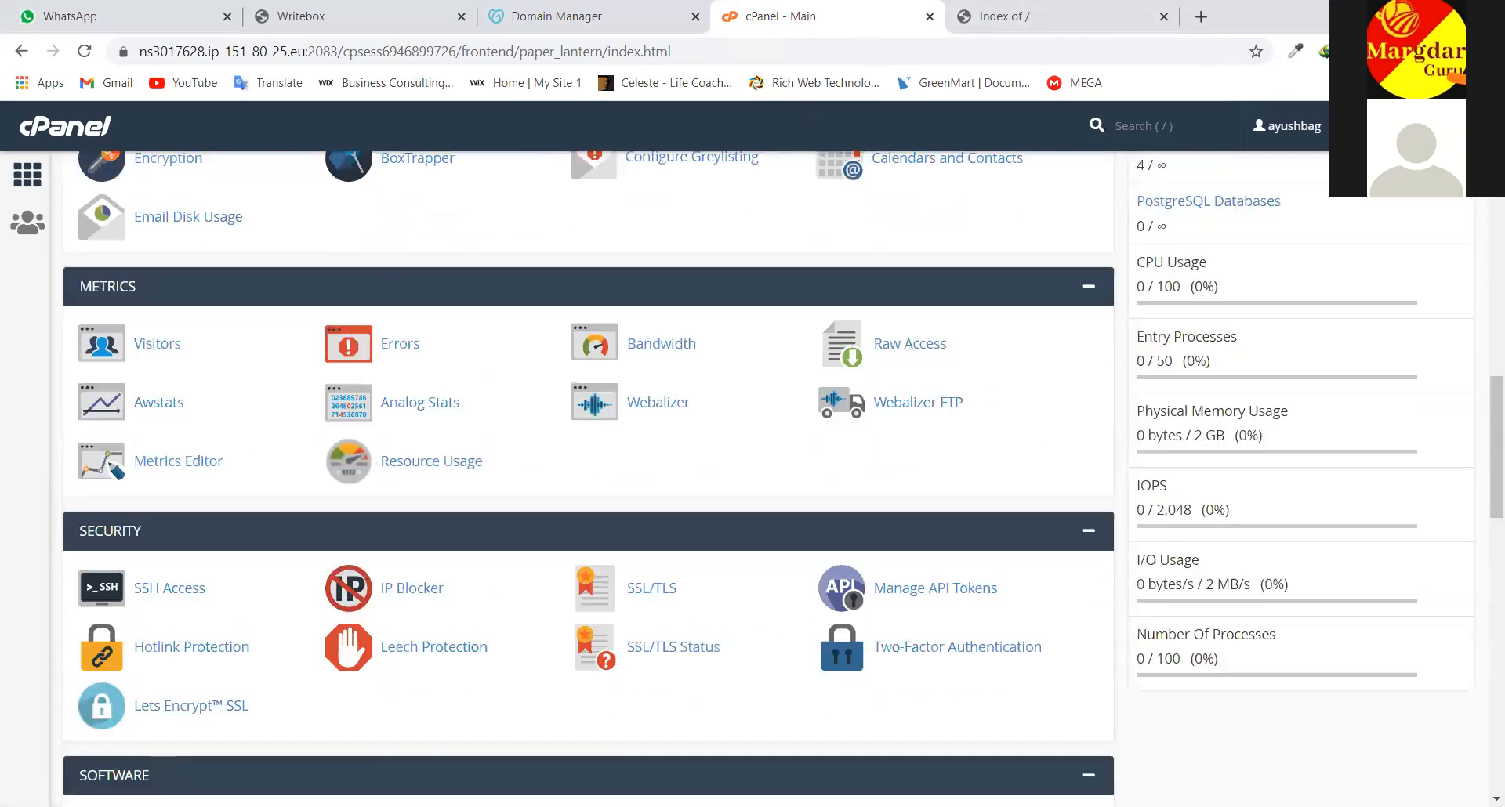
pyautogui.scroll(10, 968, 664)
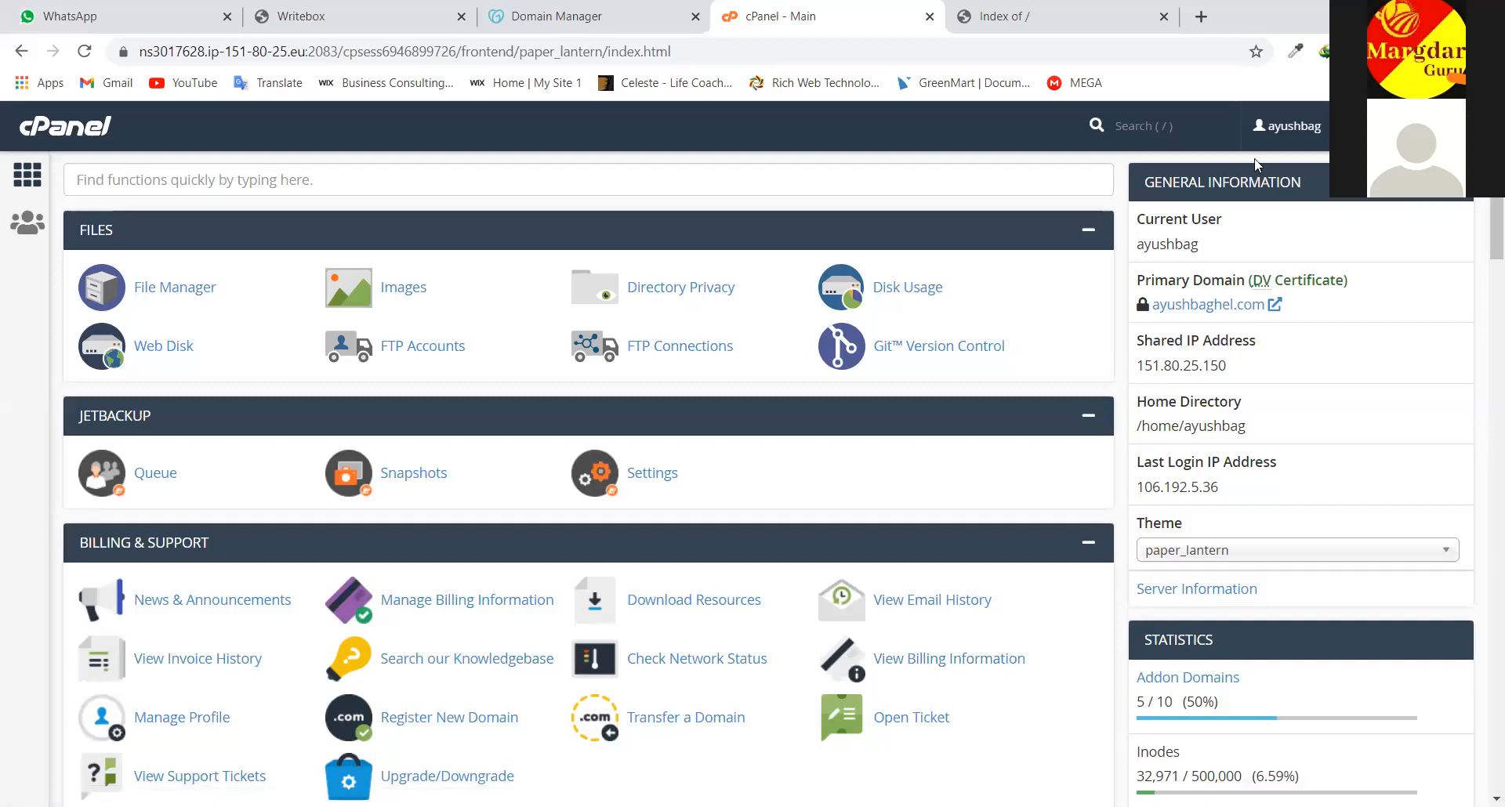
pyautogui.scroll(-2, 715, 455)
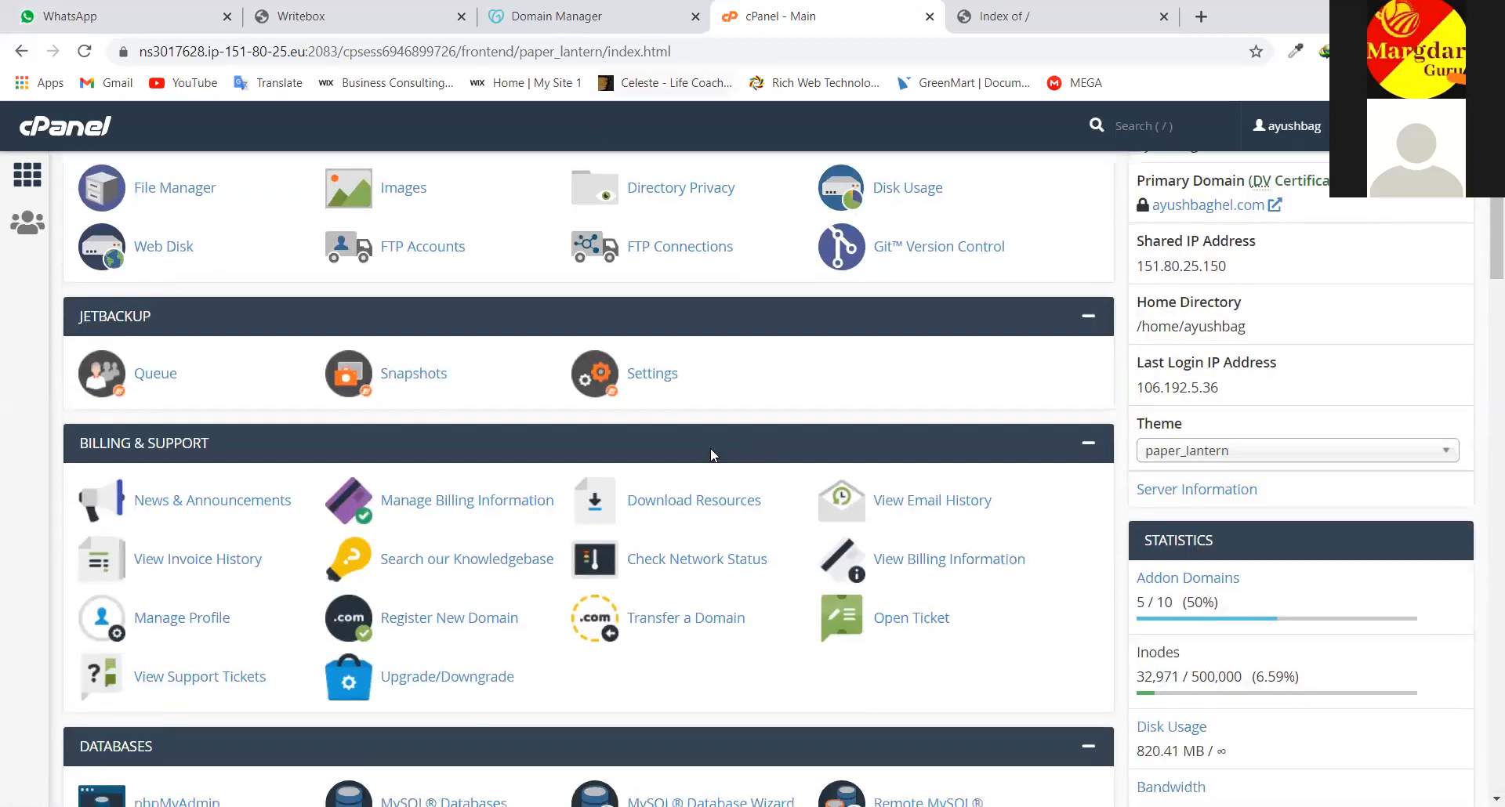
pyautogui.scroll(-1, 710, 455)
pyautogui.scroll(-1, 711, 455)
pyautogui.scroll(-1, 711, 456)
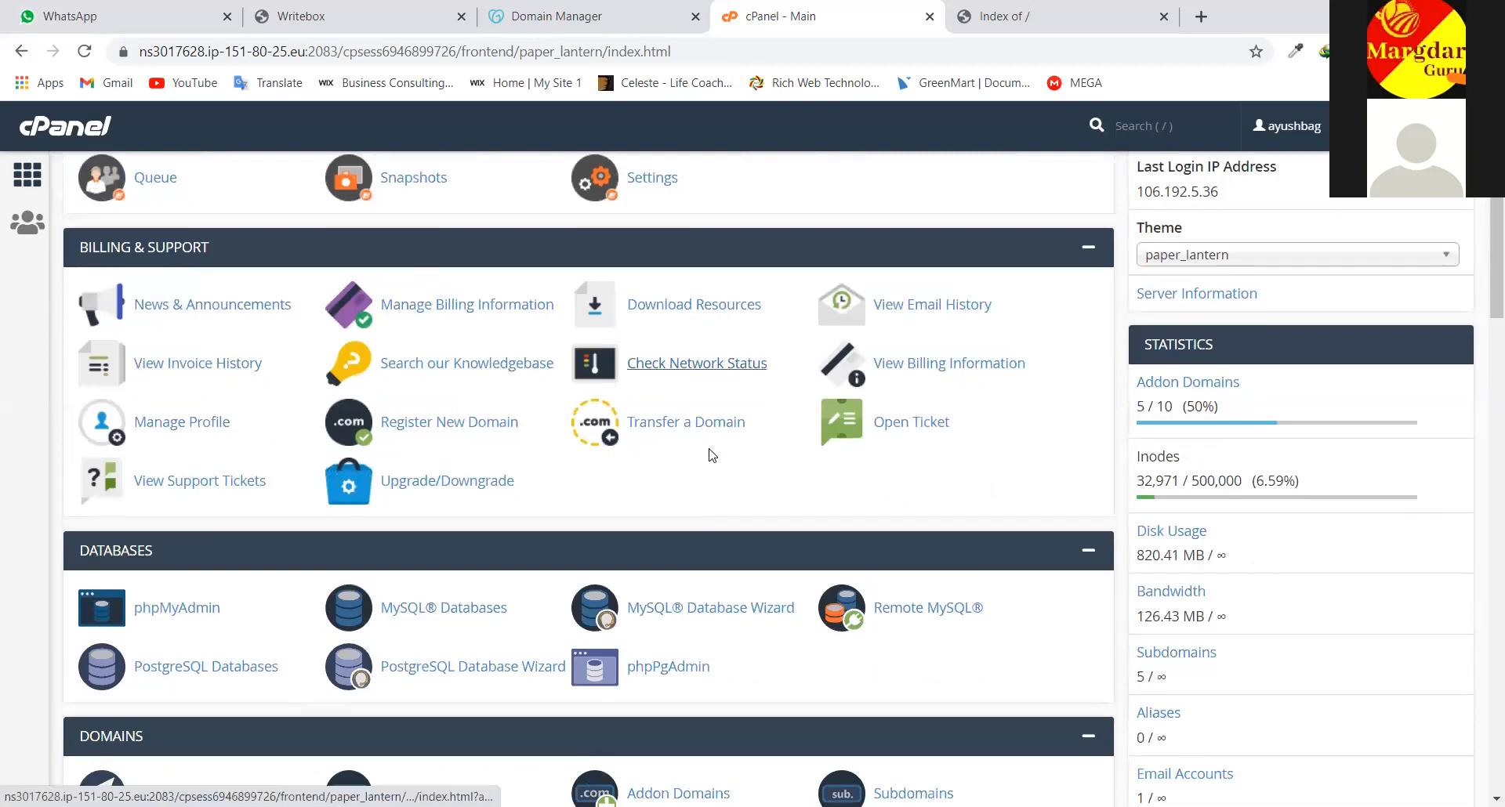
pyautogui.scroll(-1, 712, 455)
pyautogui.scroll(3, 793, 313)
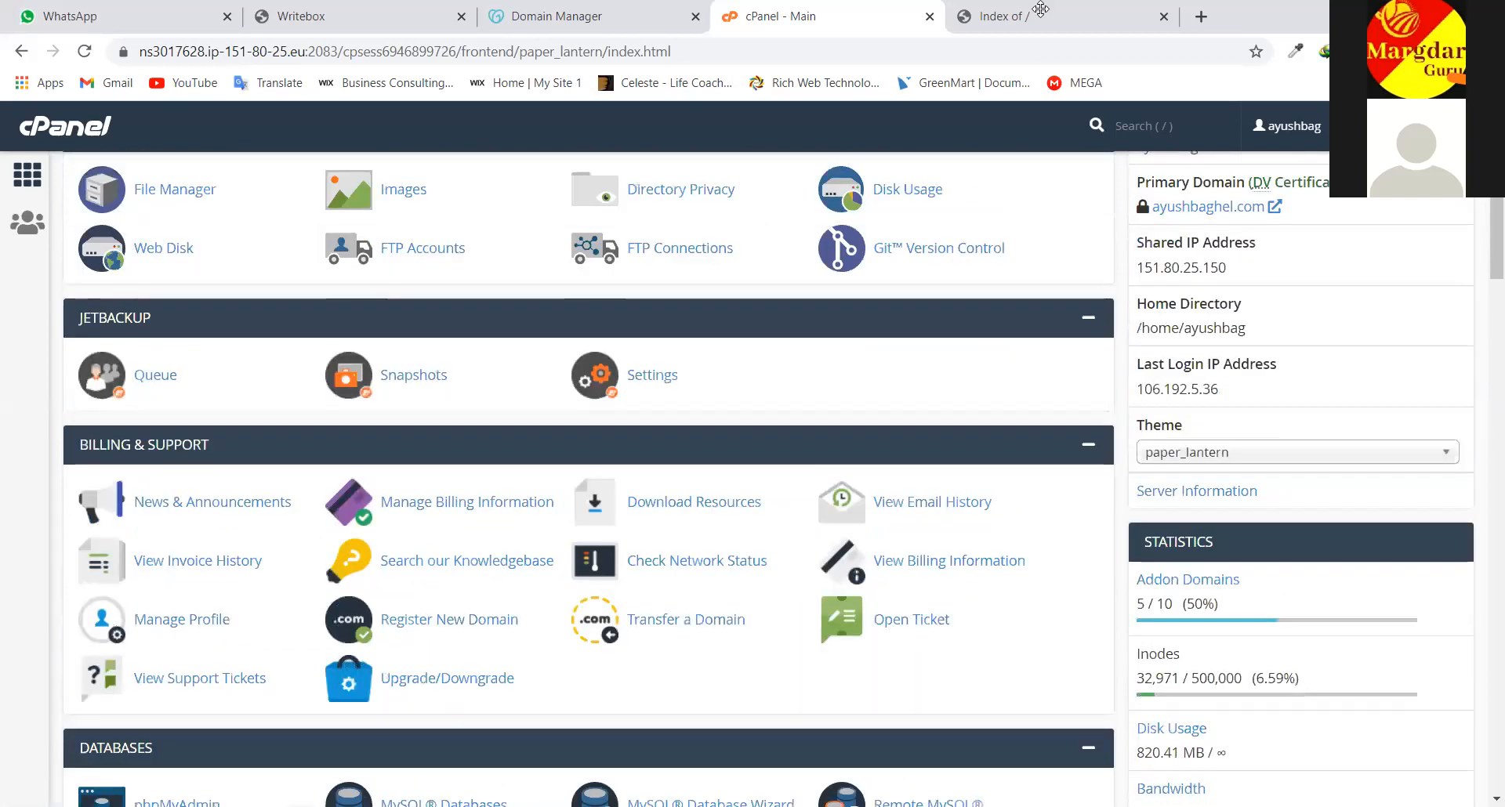
# Show shikshamargdarshan.in's Index of / listing, highlighting its address and the lone cgi-bin folder
pyautogui.click(1041, 9)
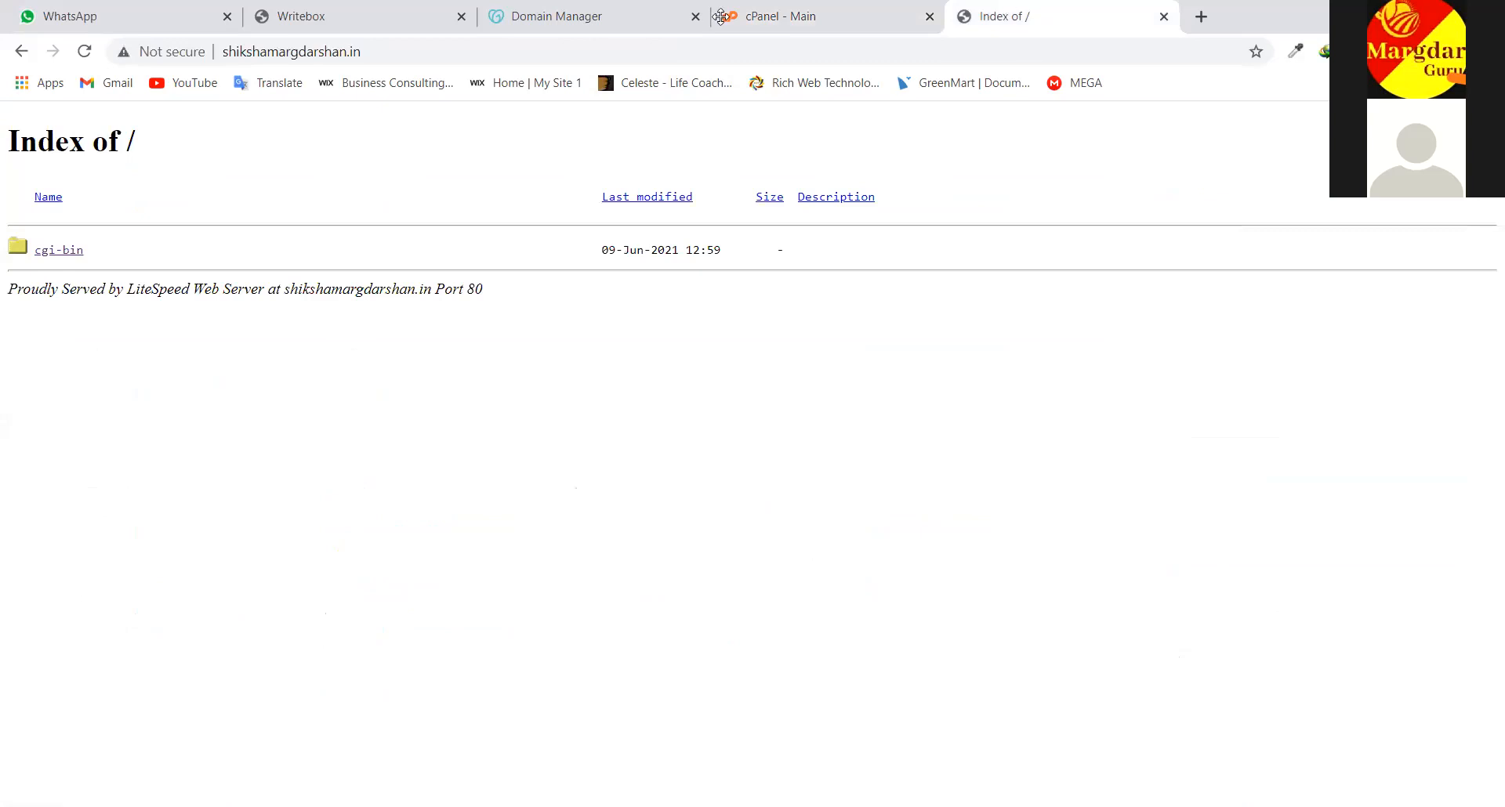
pyautogui.click(369, 53)
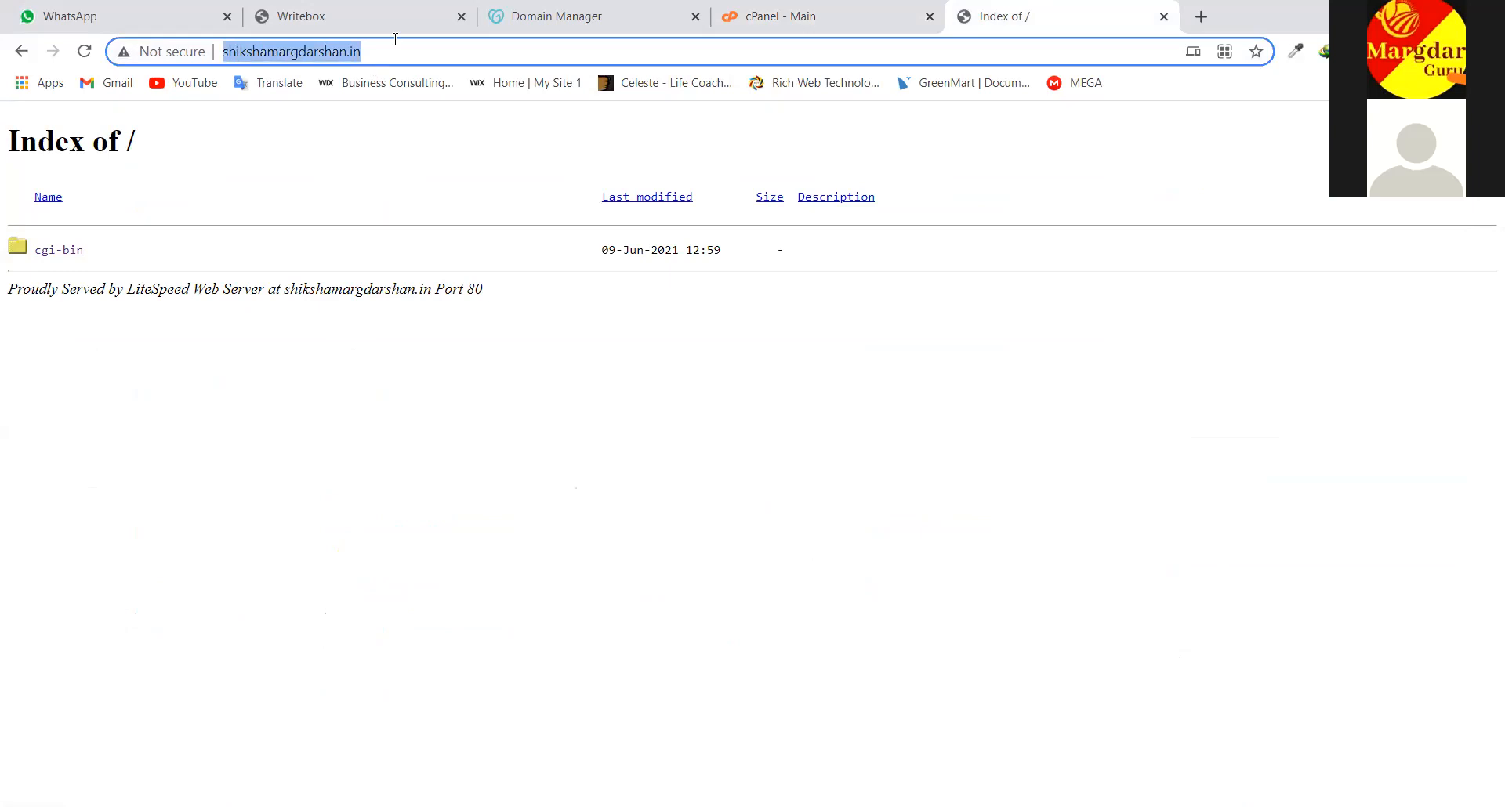
pyautogui.moveTo(58, 96); pyautogui.dragTo(298, 510)
pyautogui.click(198, 367)
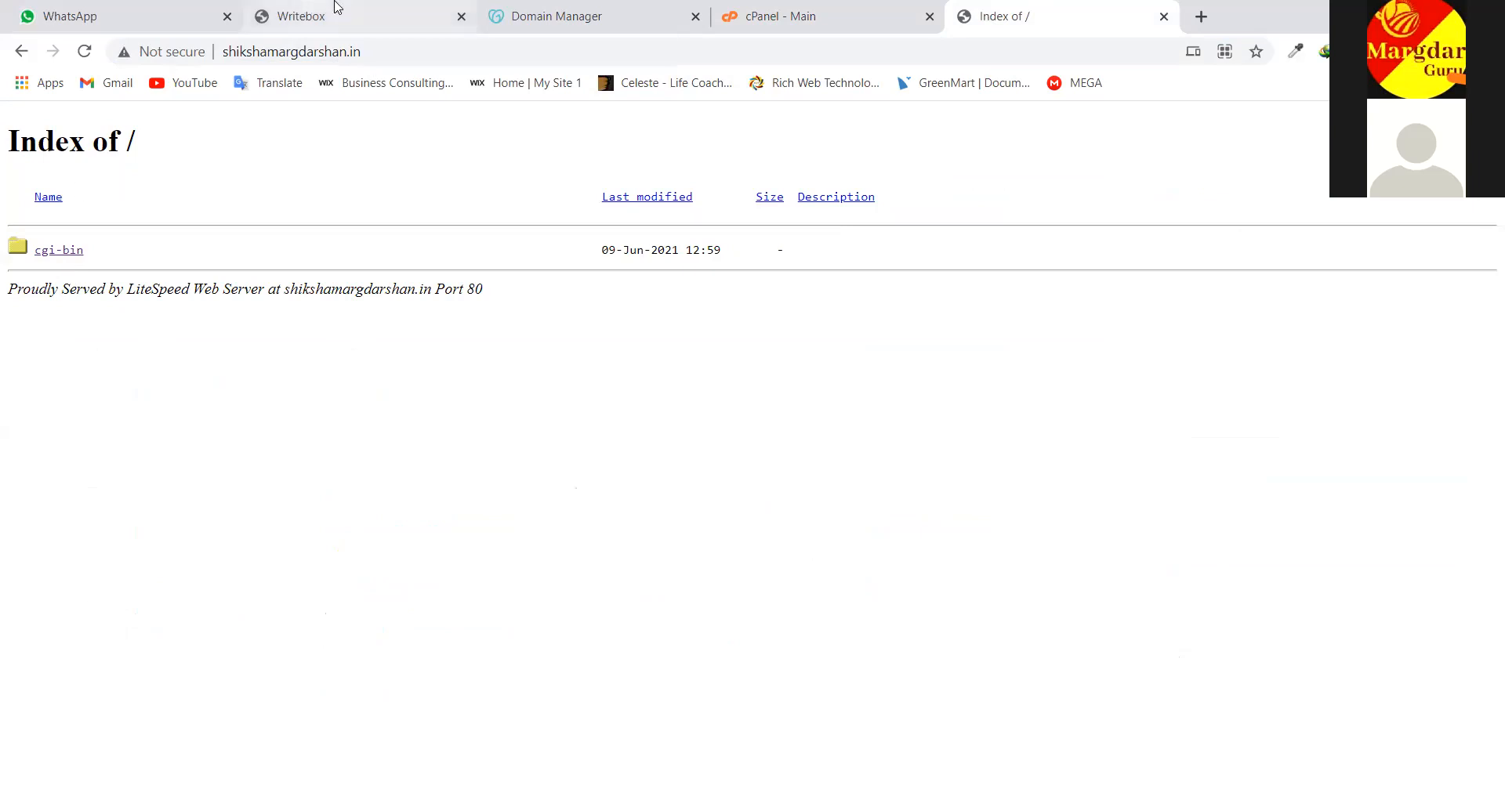
pyautogui.click(823, 17)
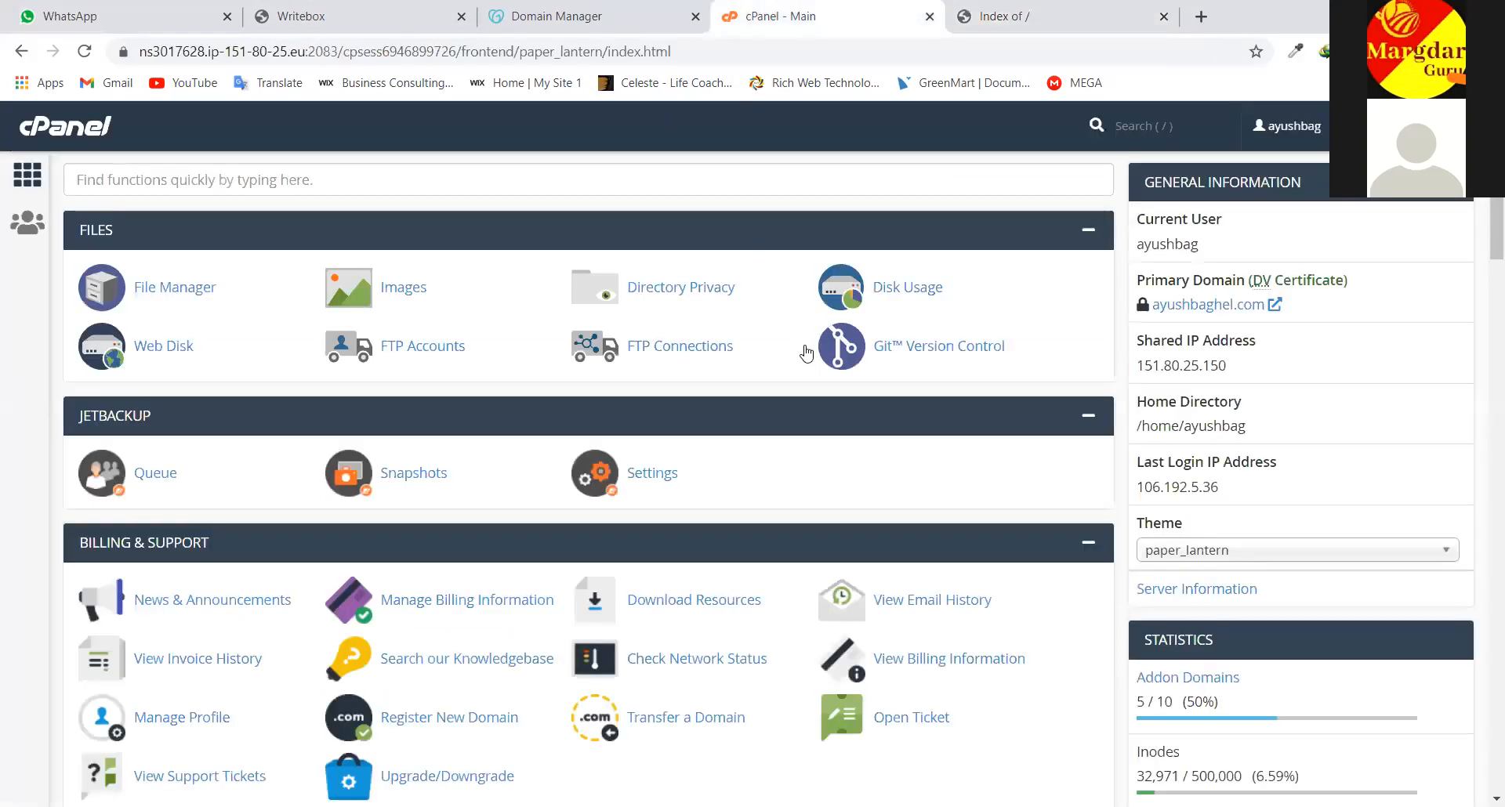
pyautogui.scroll(-4, 708, 409)
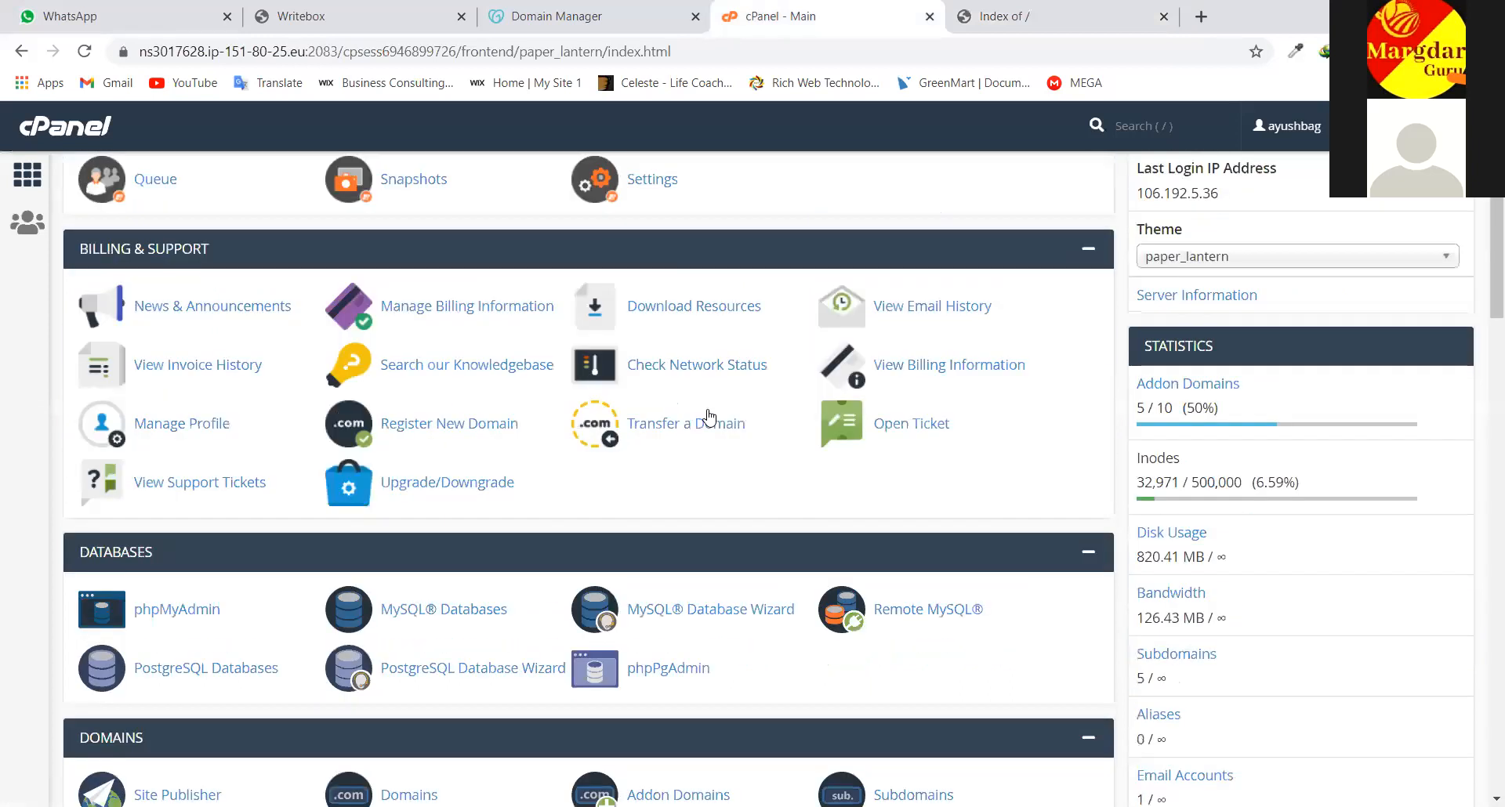
pyautogui.scroll(-1, 689, 417)
pyautogui.scroll(-1, 700, 415)
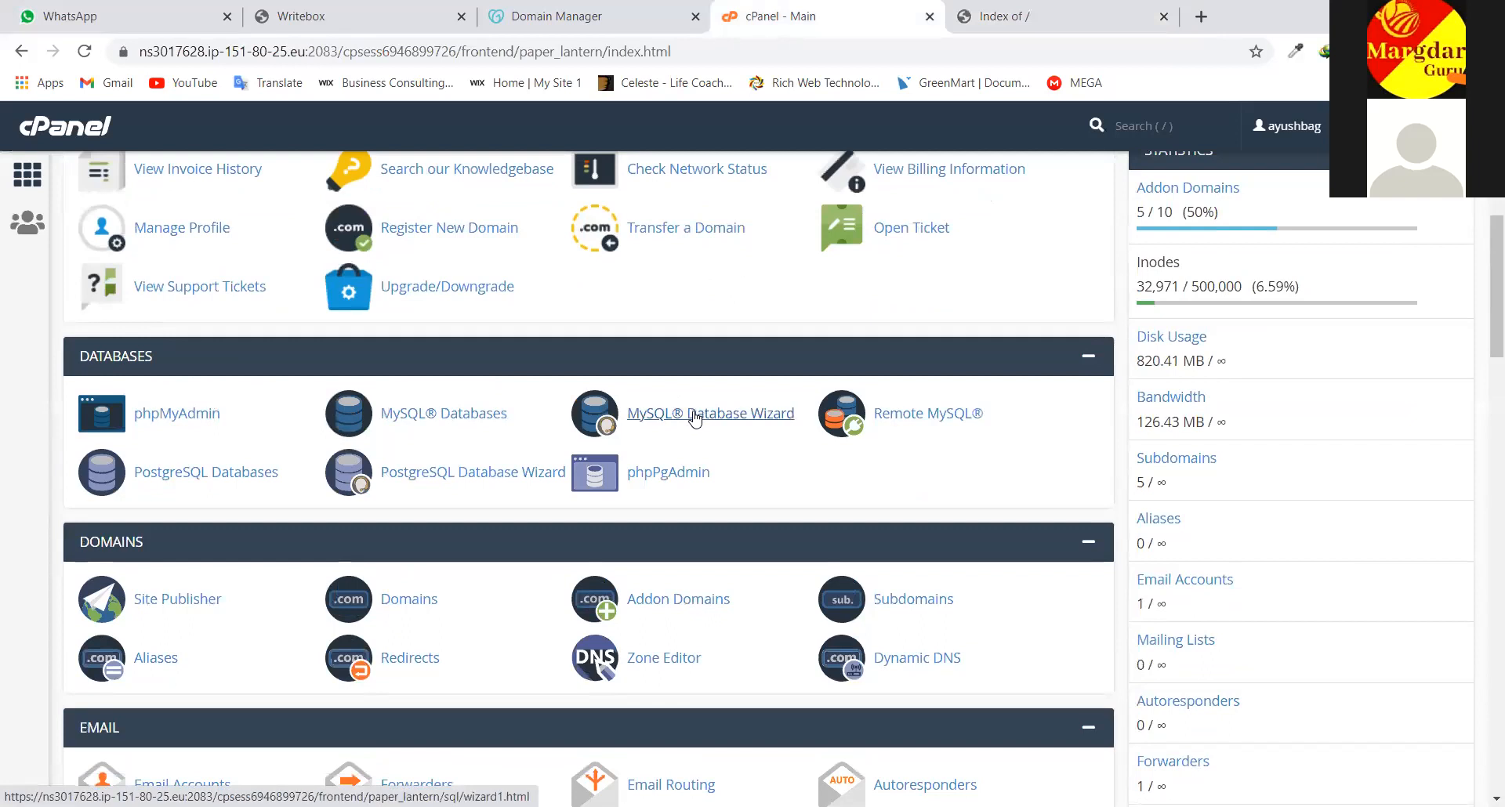
pyautogui.scroll(-3, 732, 506)
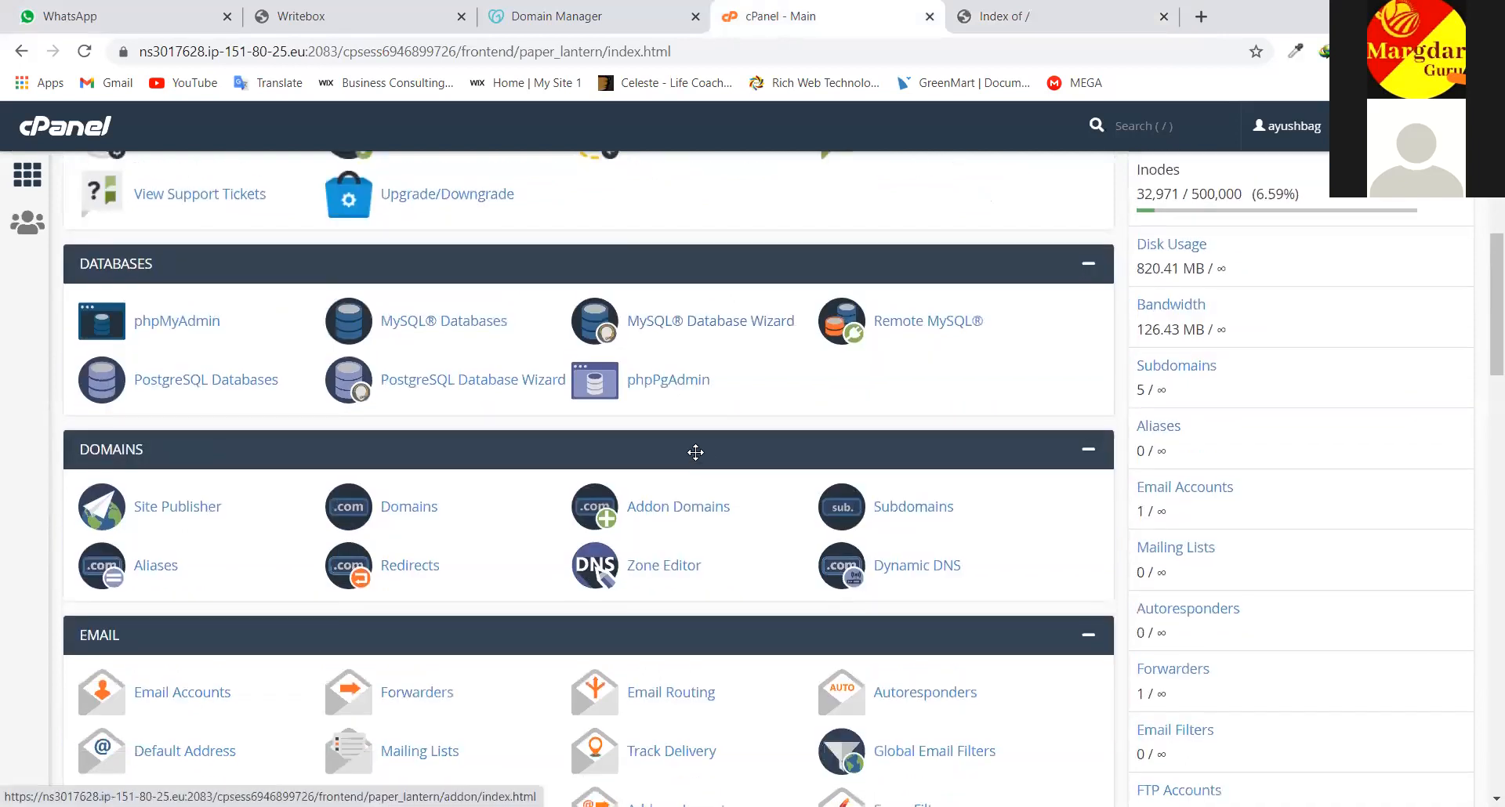
pyautogui.scroll(7, 799, 349)
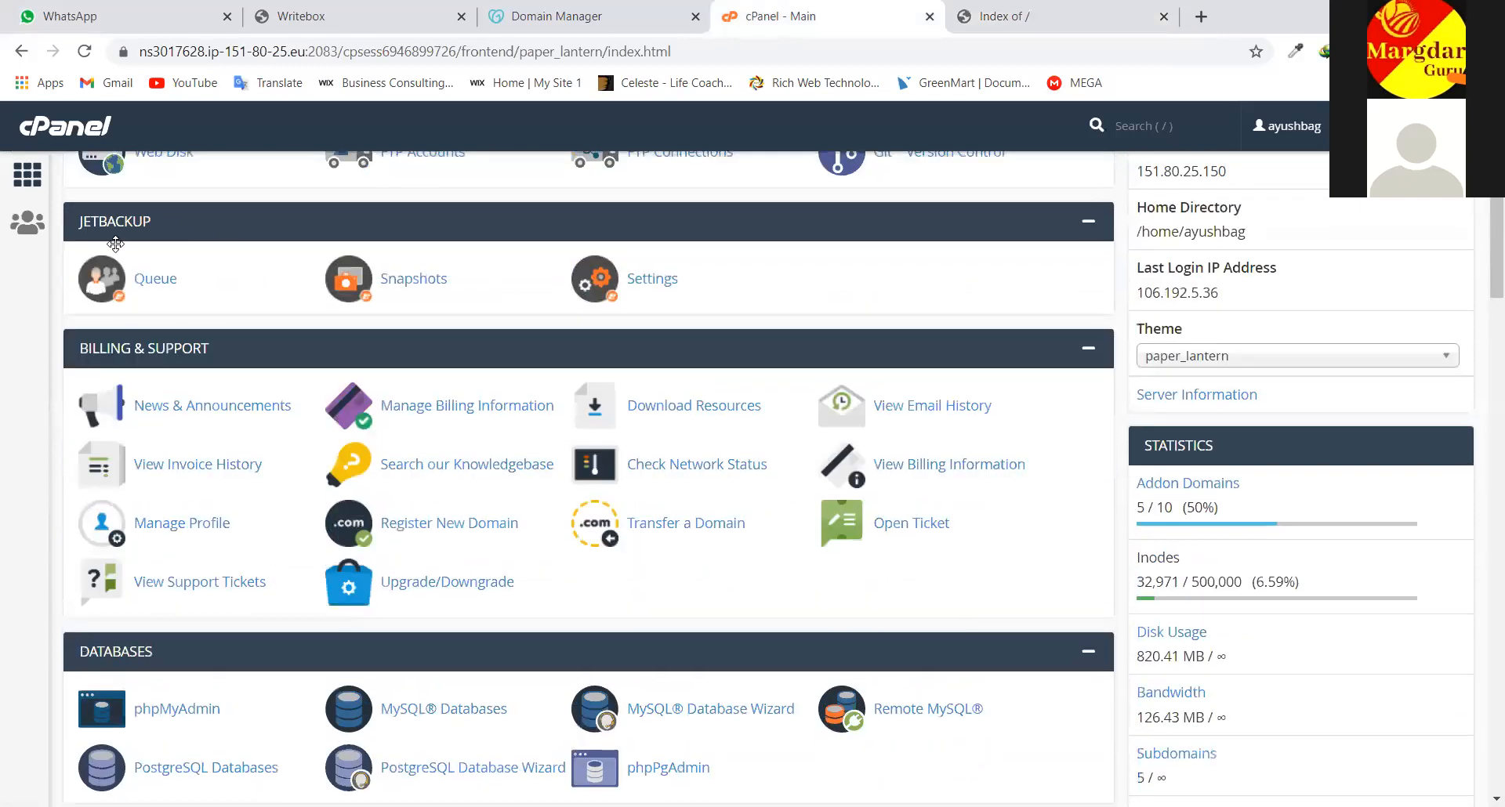
pyautogui.scroll(3, 115, 244)
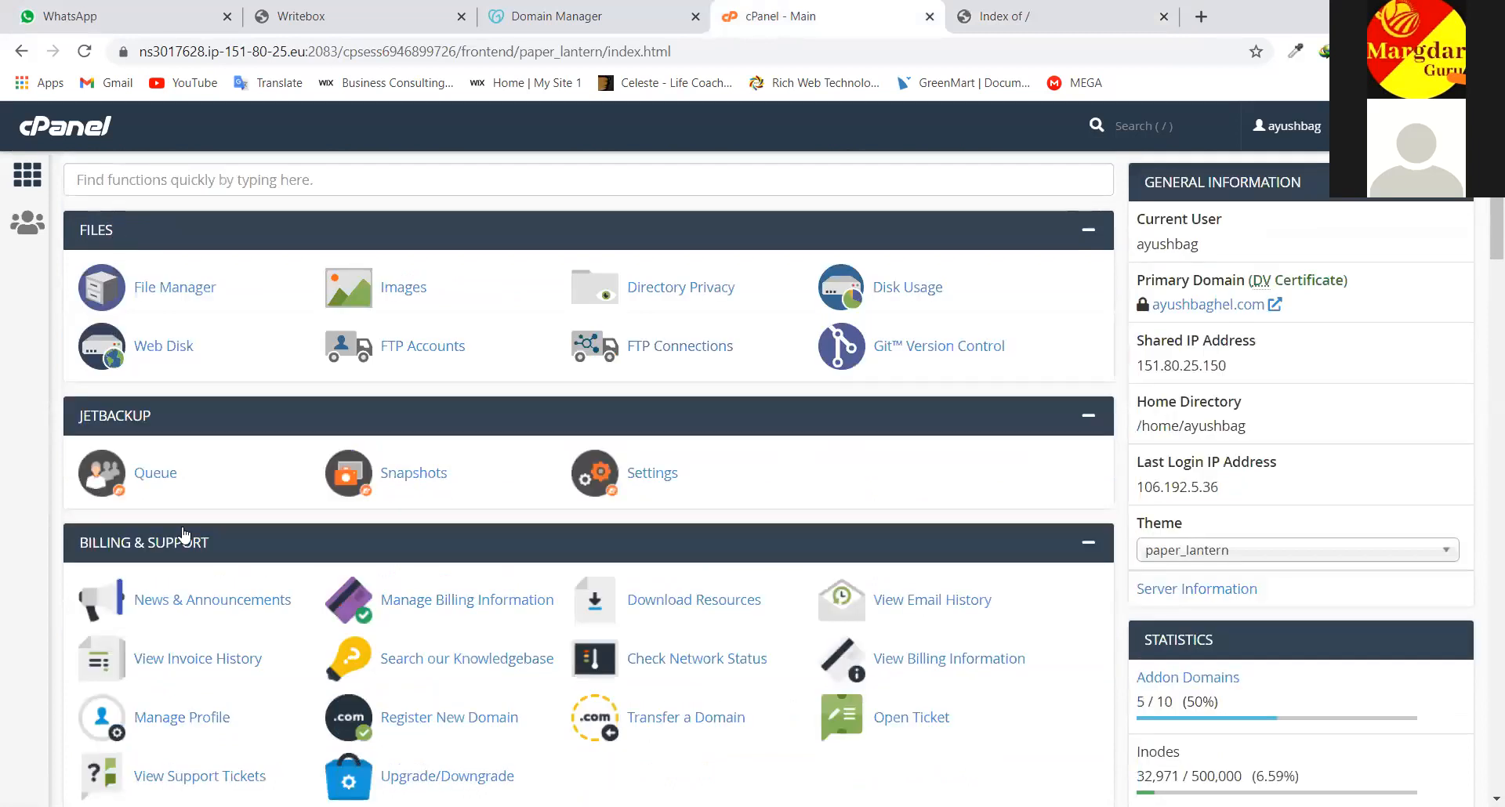
pyautogui.scroll(-2, 134, 481)
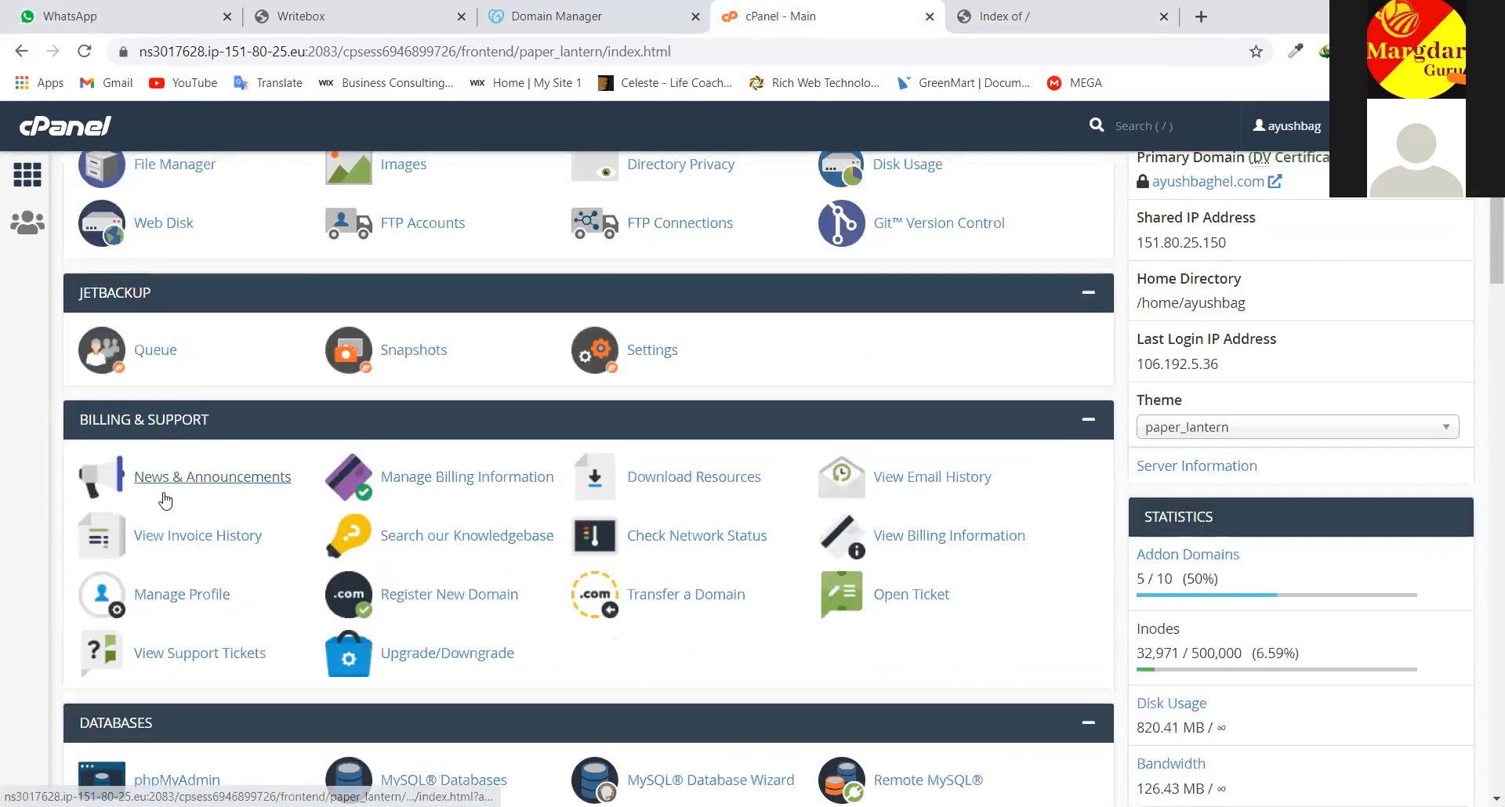
pyautogui.scroll(-1, 134, 549)
pyautogui.scroll(-2, 133, 517)
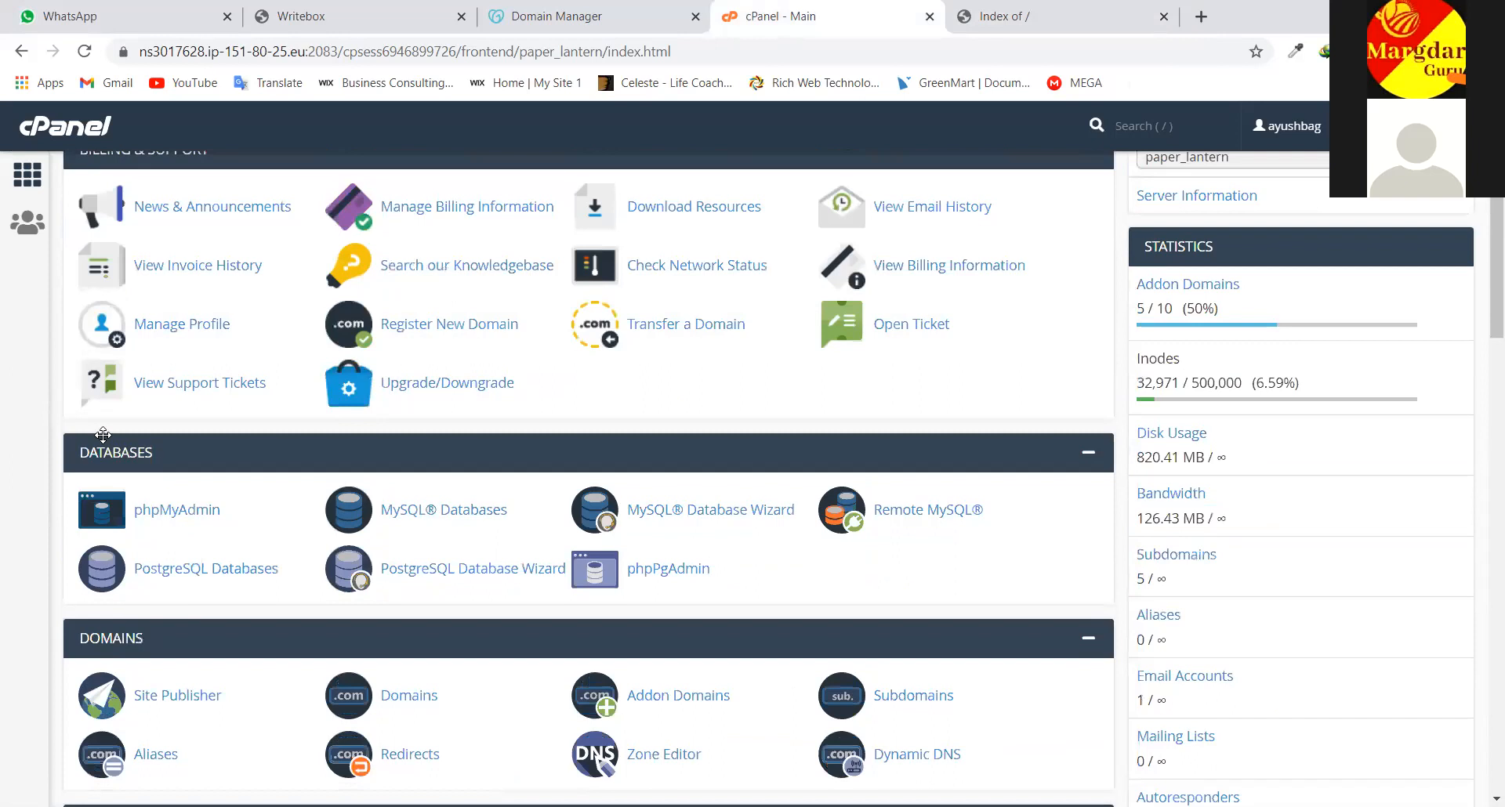
pyautogui.scroll(-2, 103, 436)
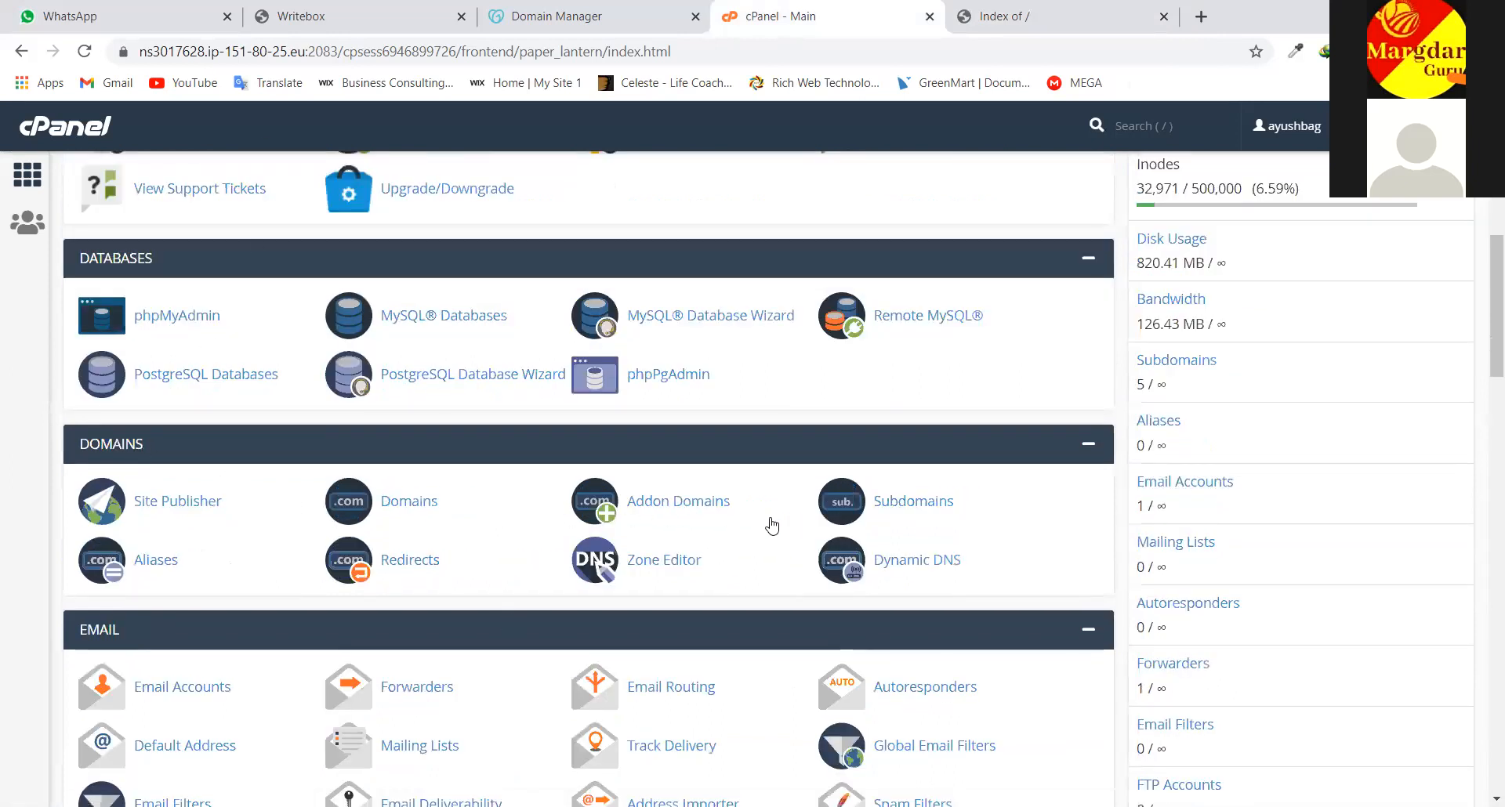
pyautogui.click(675, 502)
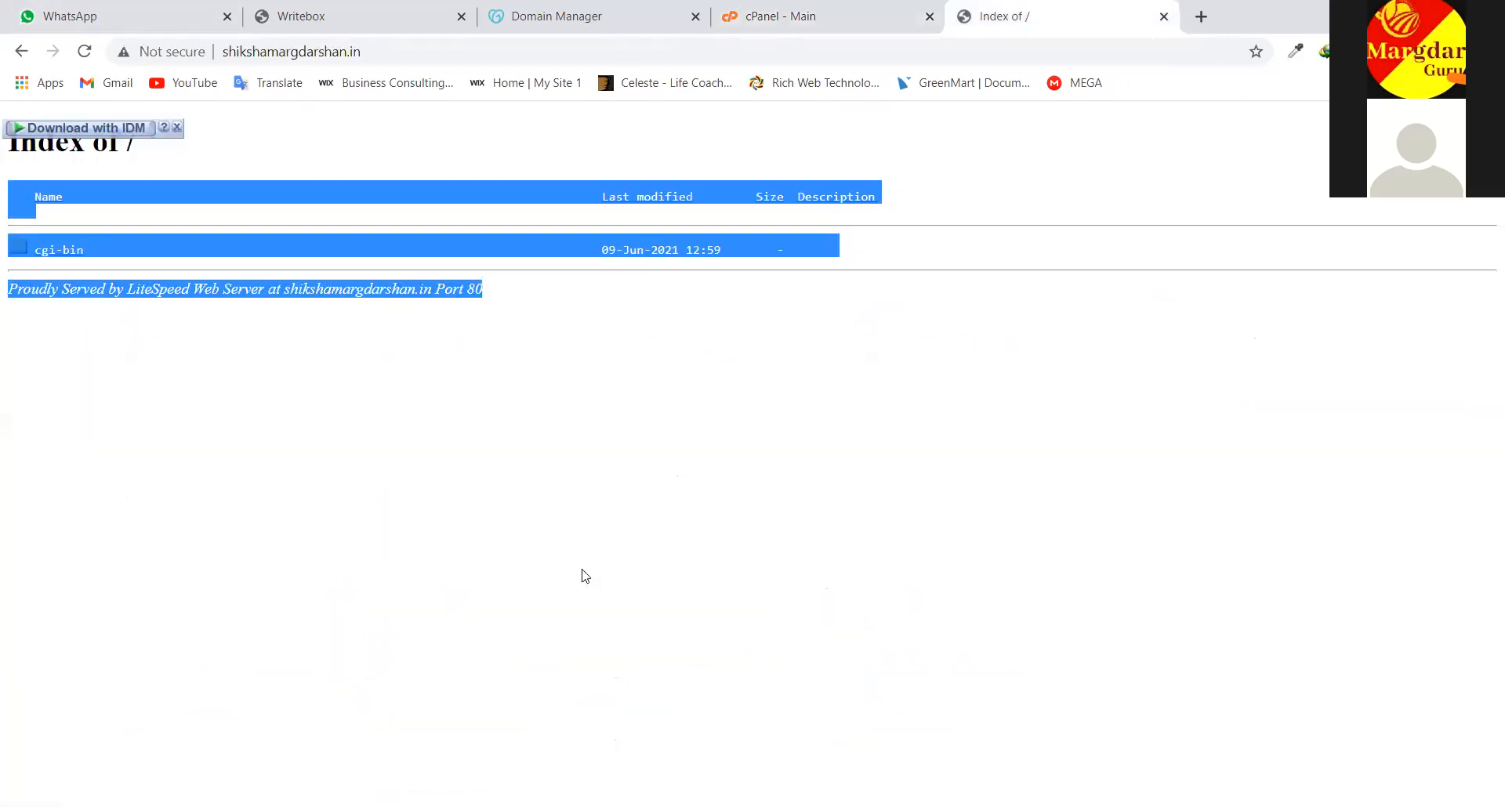
pyautogui.hotkey('ctrl', 'Tab')
pyautogui.click(582, 569)
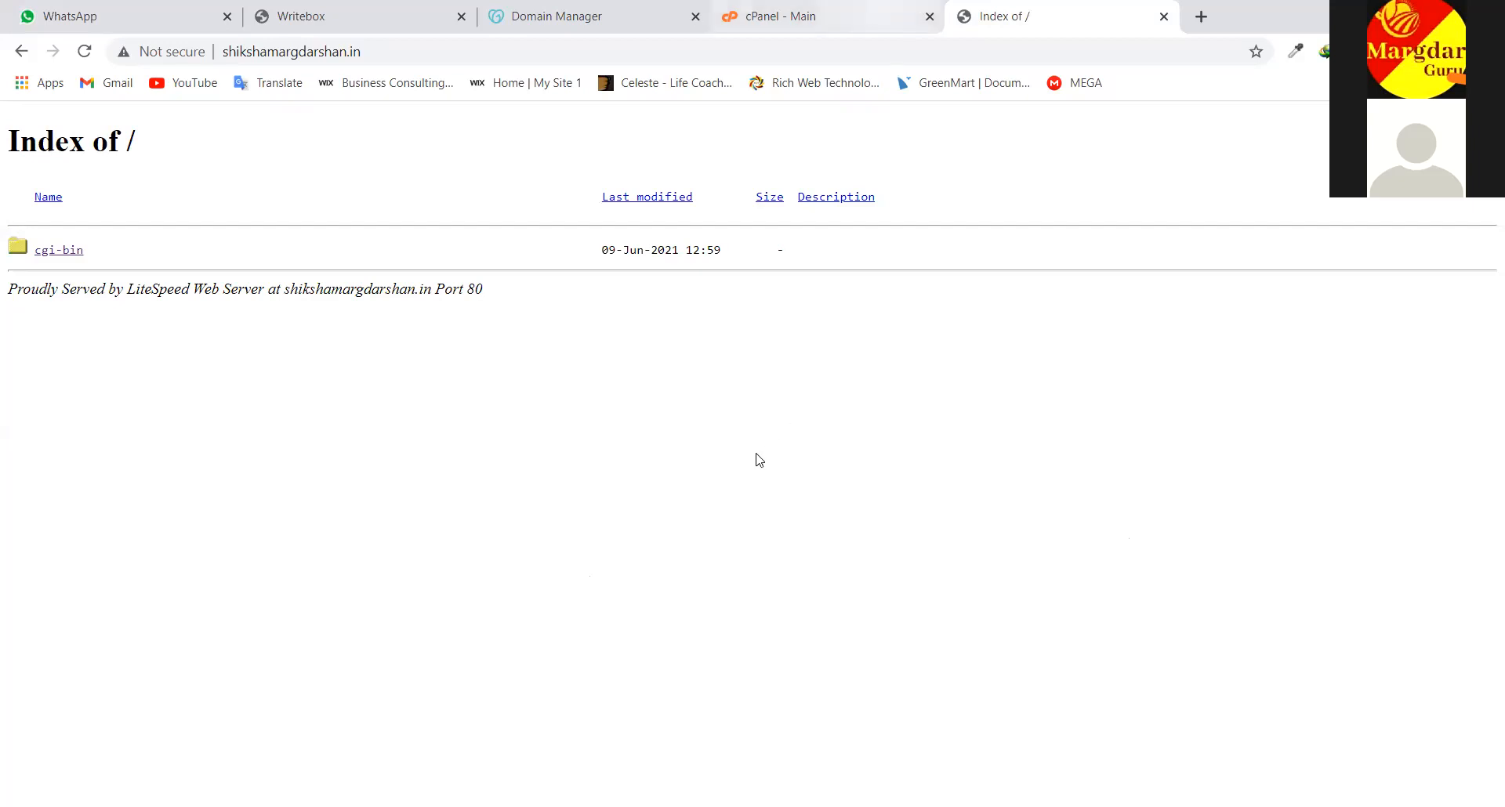
# Glance over the cPanel dashboard, then re-highlight shikshamargdarshan.in's empty directory listing
pyautogui.hotkey('ctrl', 'shift', 'Tab')
pyautogui.scroll(-5, 756, 452)
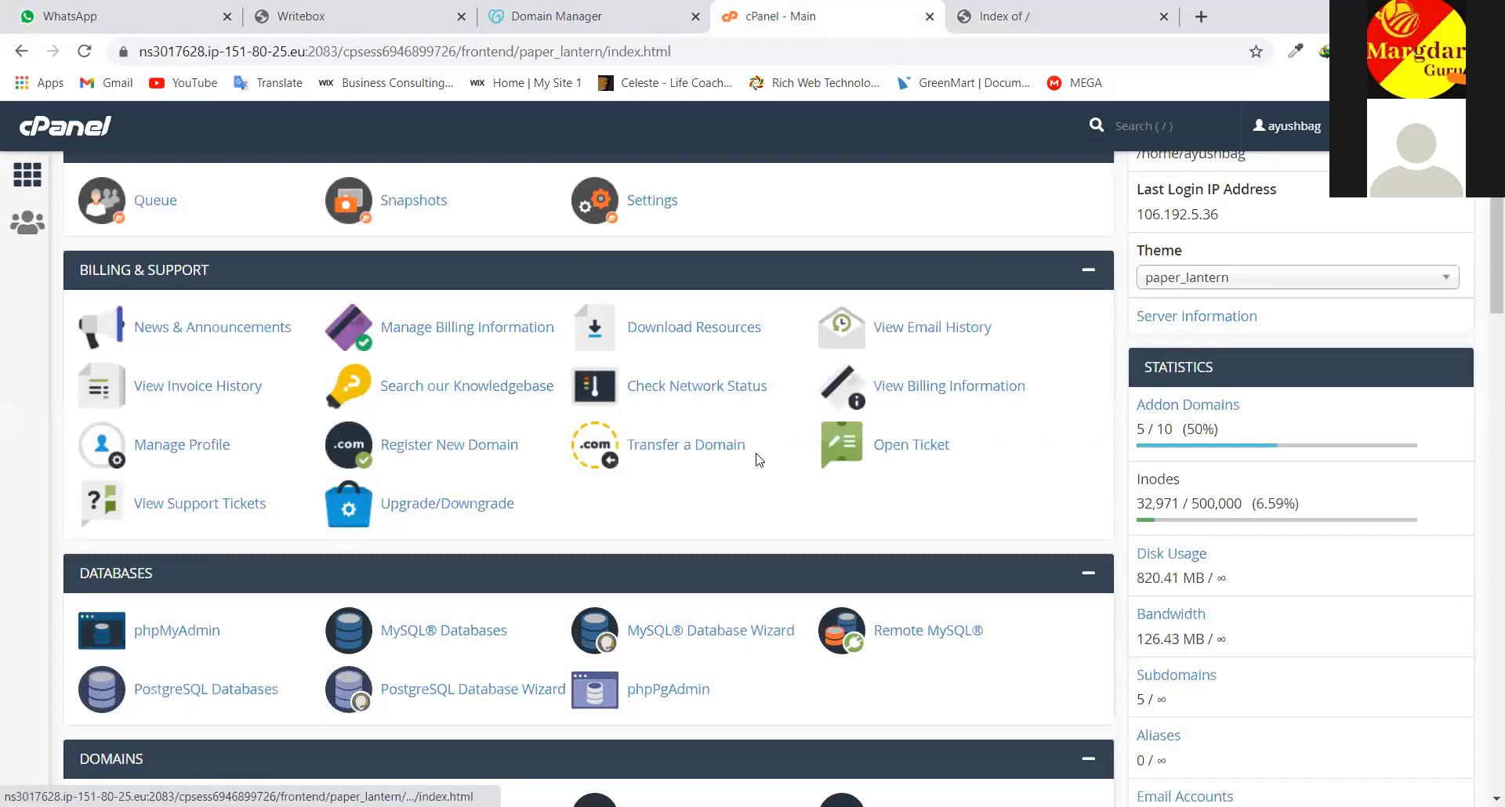
pyautogui.scroll(5, 733, 478)
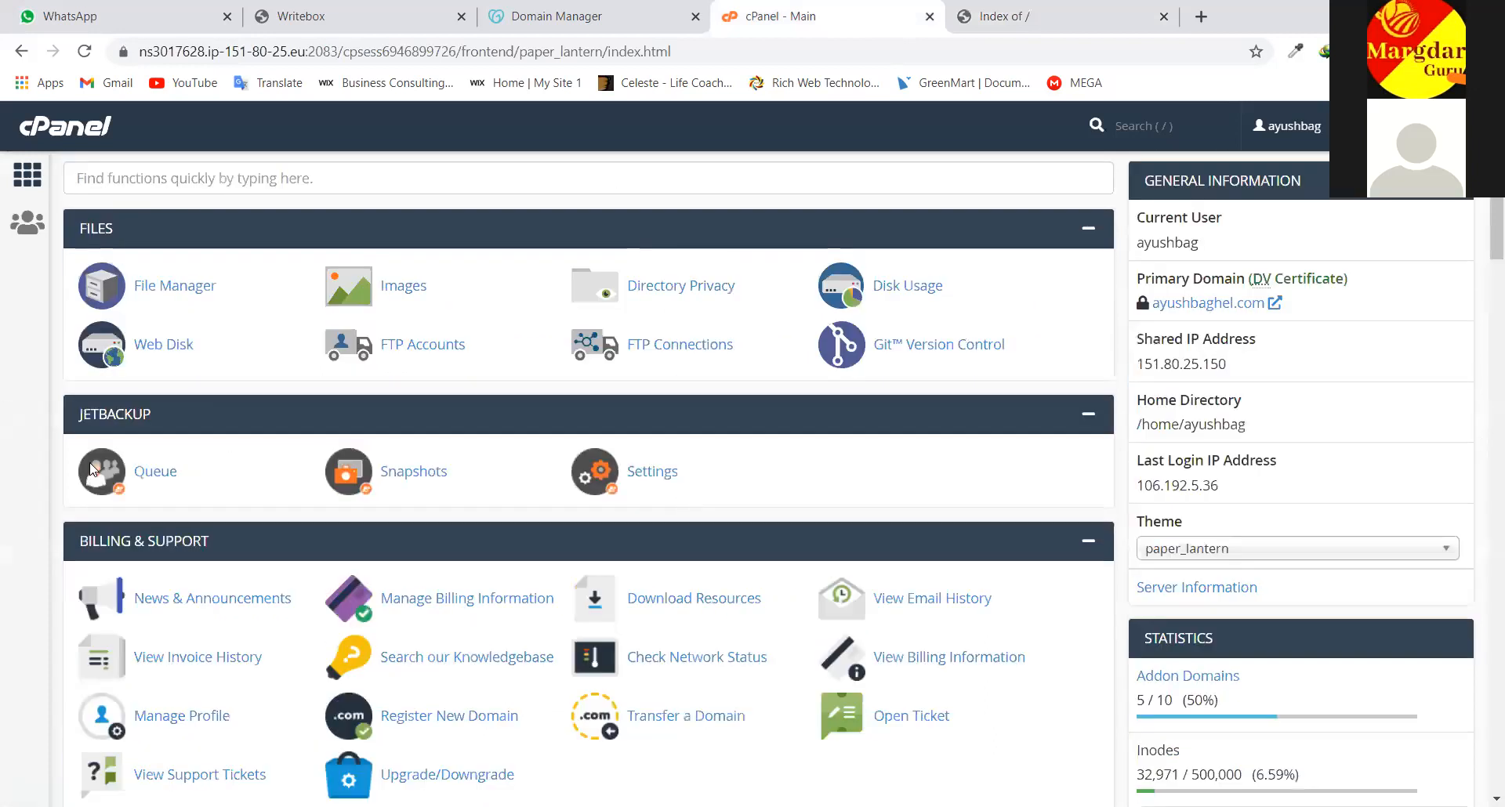
pyautogui.scroll(-1, 91, 464)
pyautogui.scroll(-8, 651, 321)
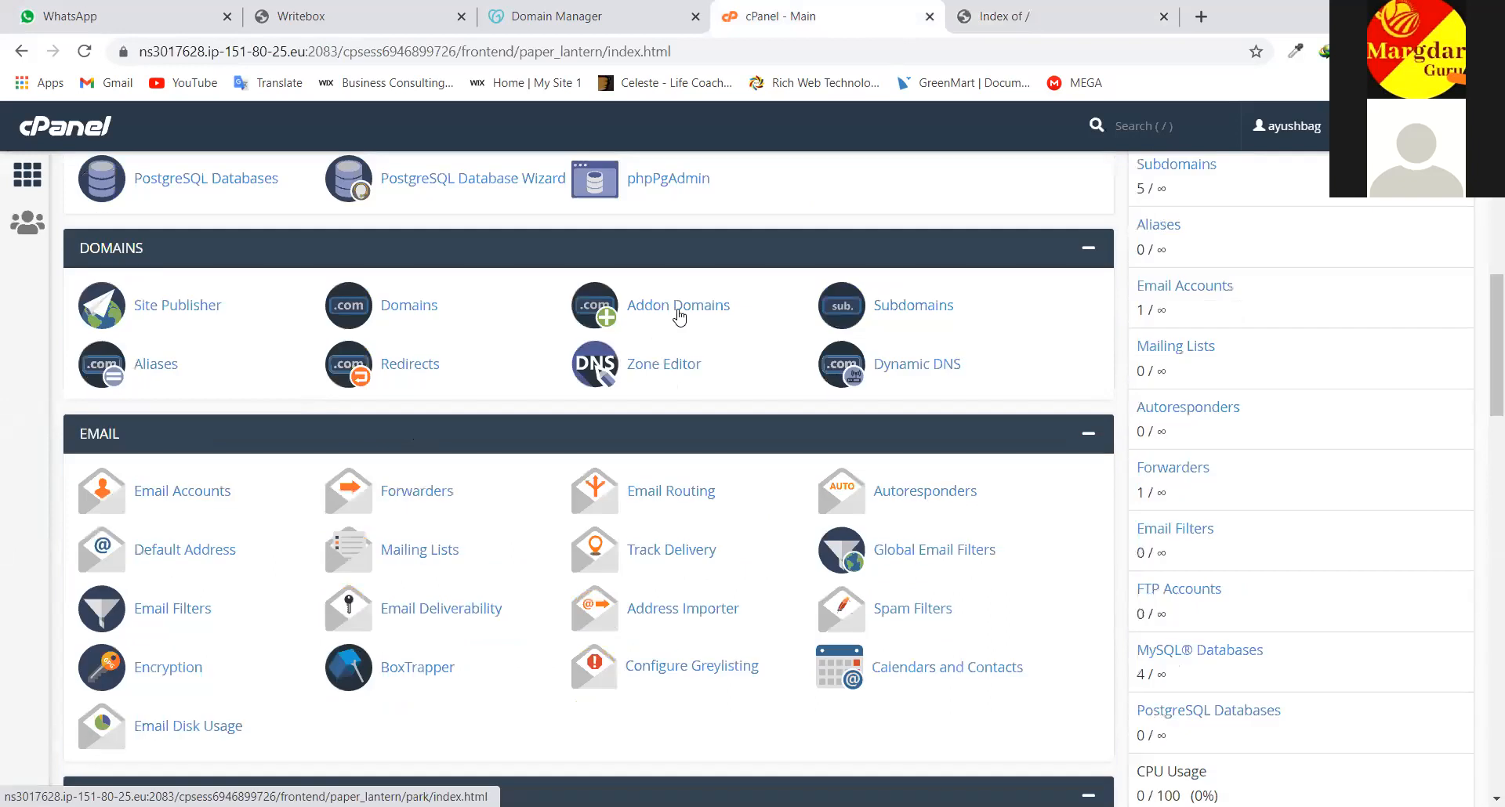
pyautogui.click(1040, 17)
pyautogui.moveTo(582, 337); pyautogui.dragTo(6, 117)
pyautogui.click(520, 447)
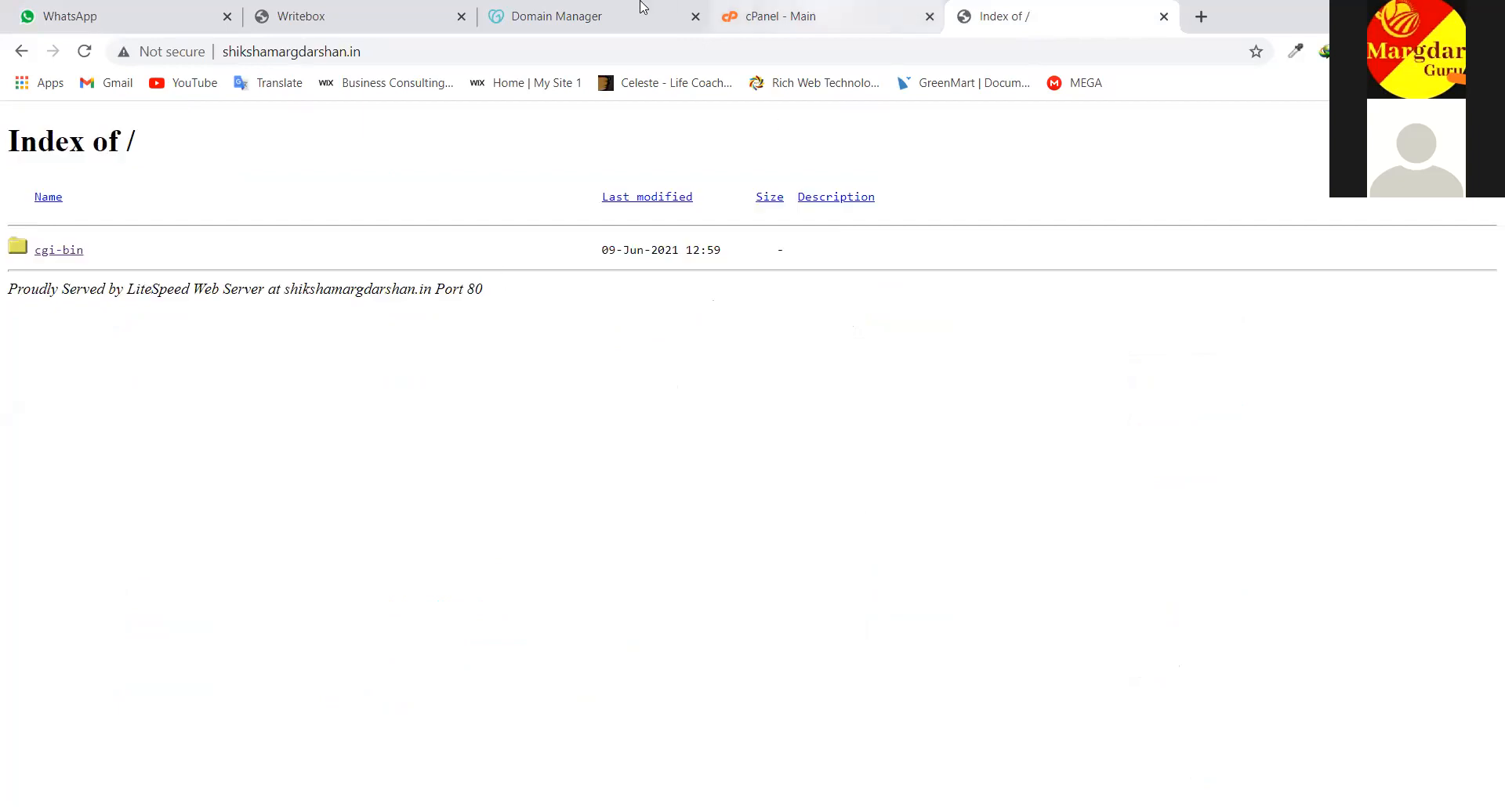
# In cPanel, open Addon Domains and view the table of five domains now including xyz.com
pyautogui.hotkey('ctrl', 'shift', 'Tab')
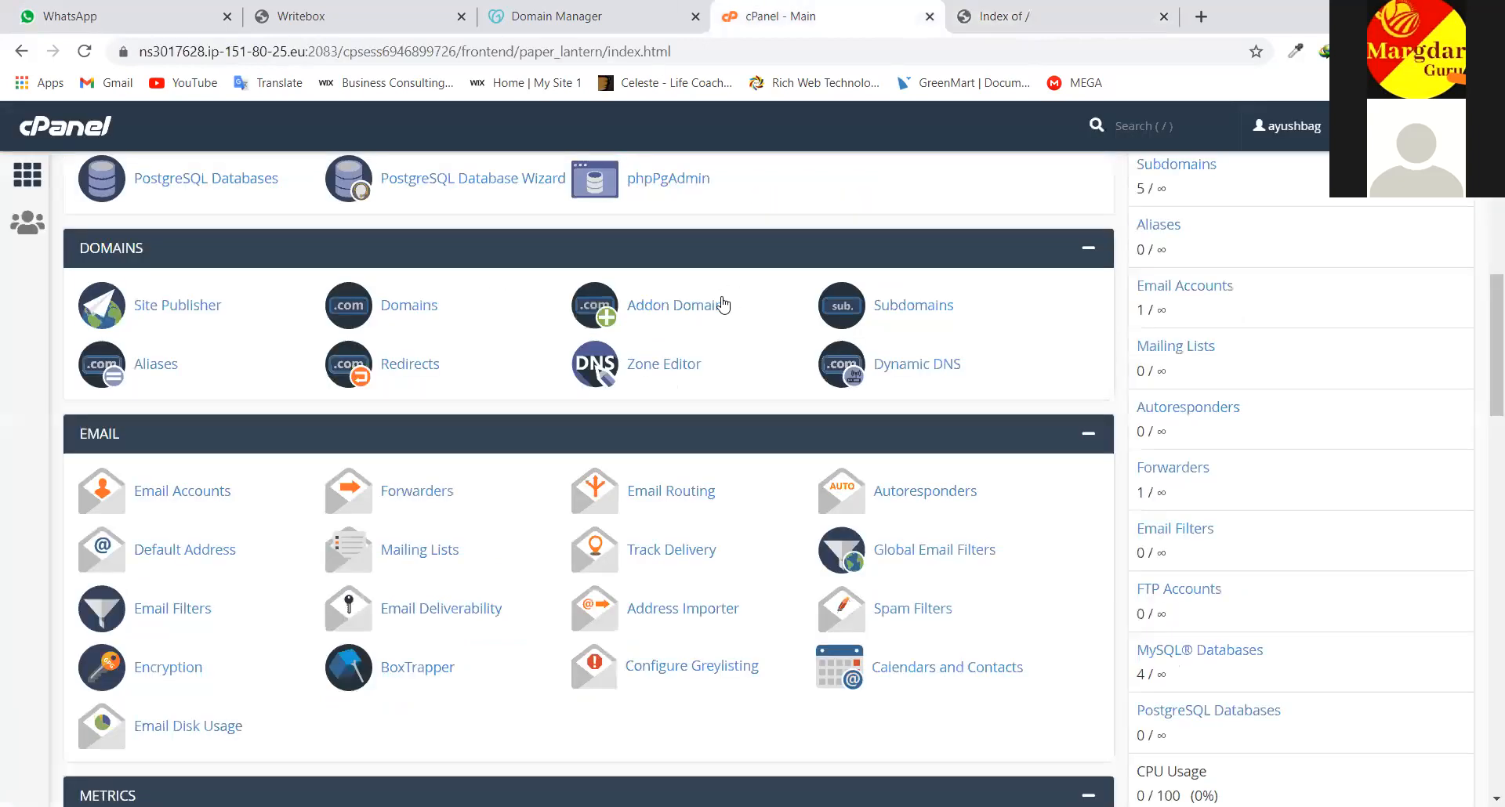
pyautogui.click(670, 314)
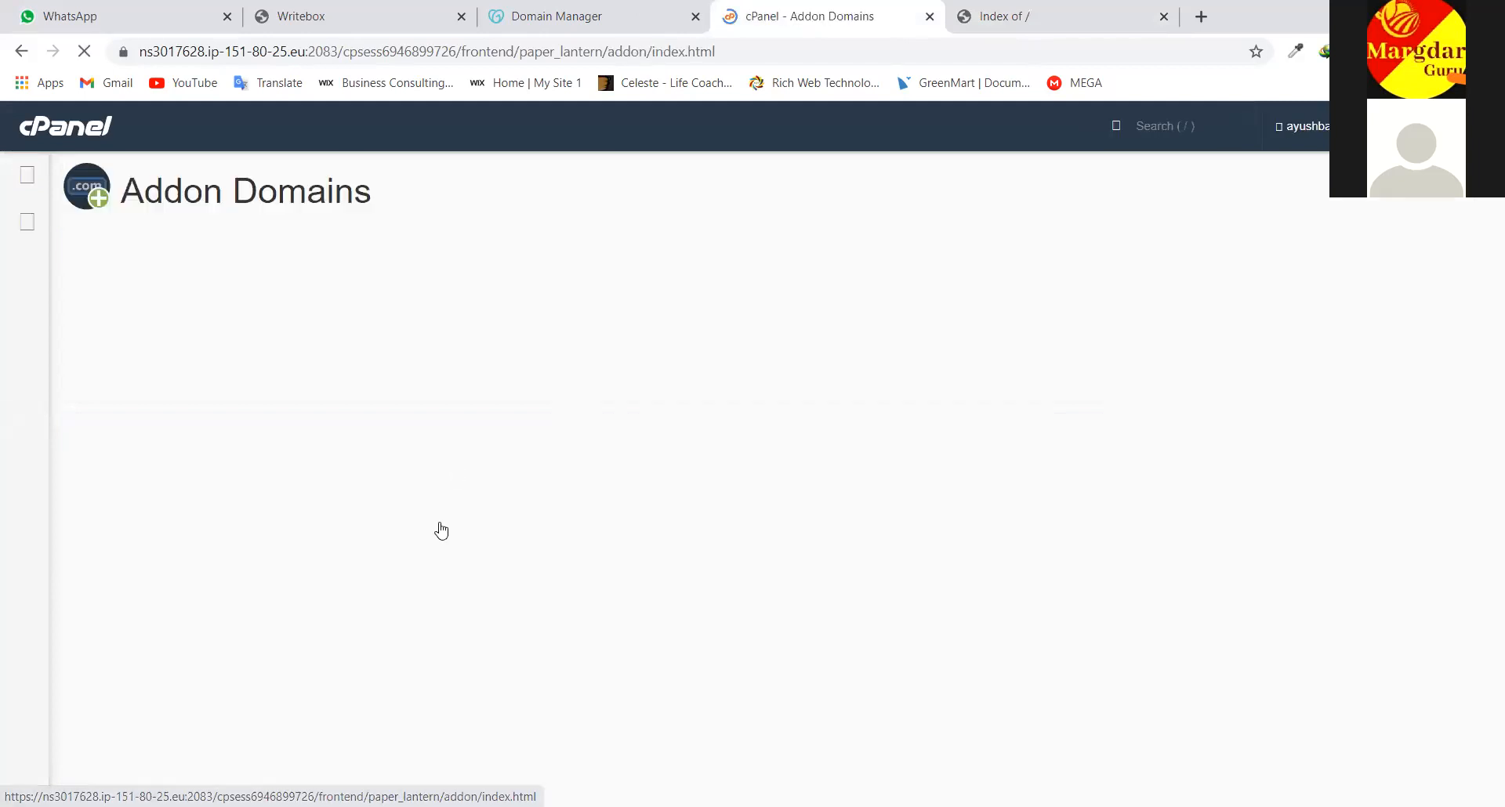
pyautogui.scroll(-5, 1483, 639)
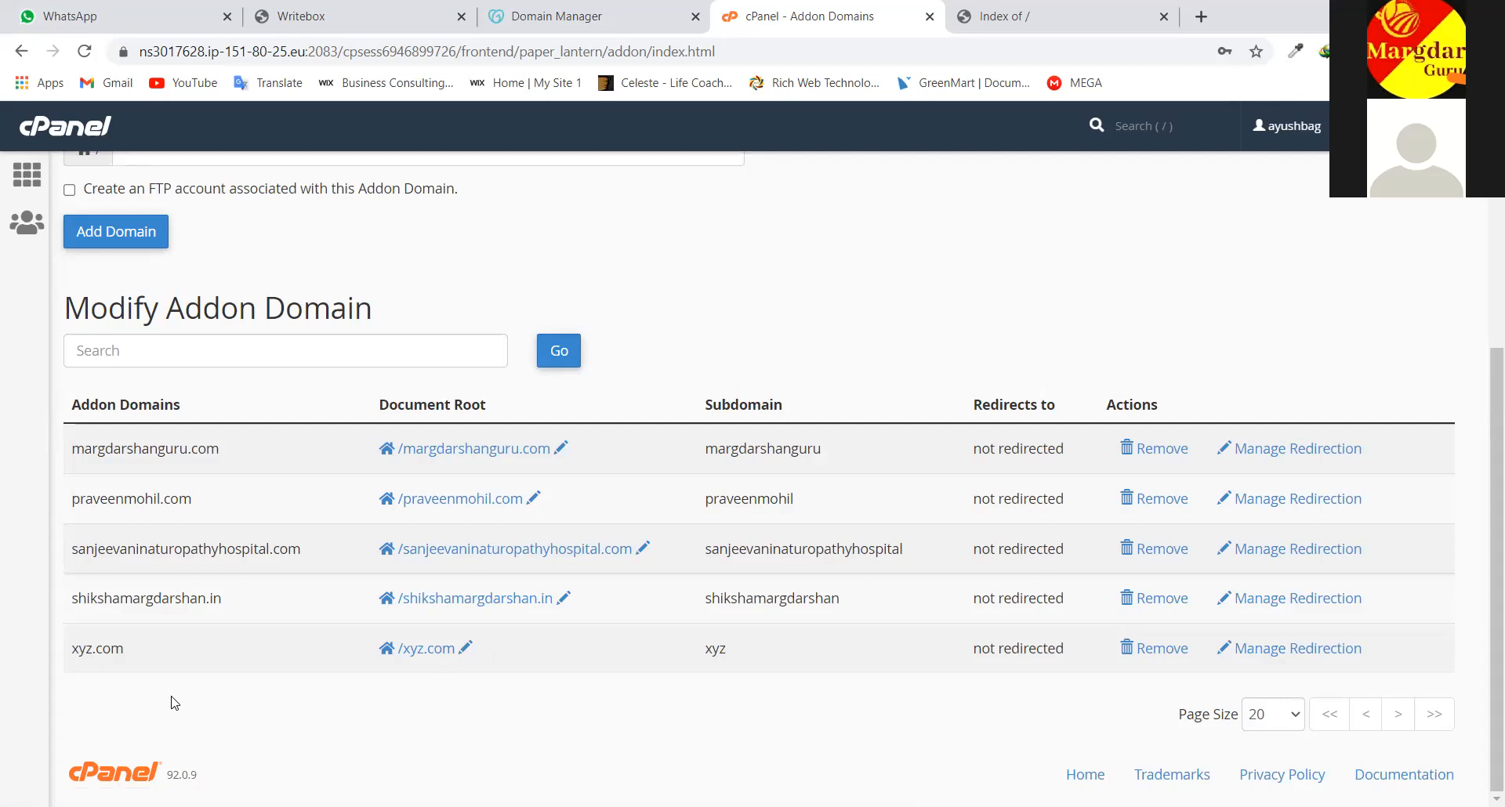
# Add abc.com as an addon domain with subdomain abc and document root abc.com
pyautogui.scroll(5, 204, 563)
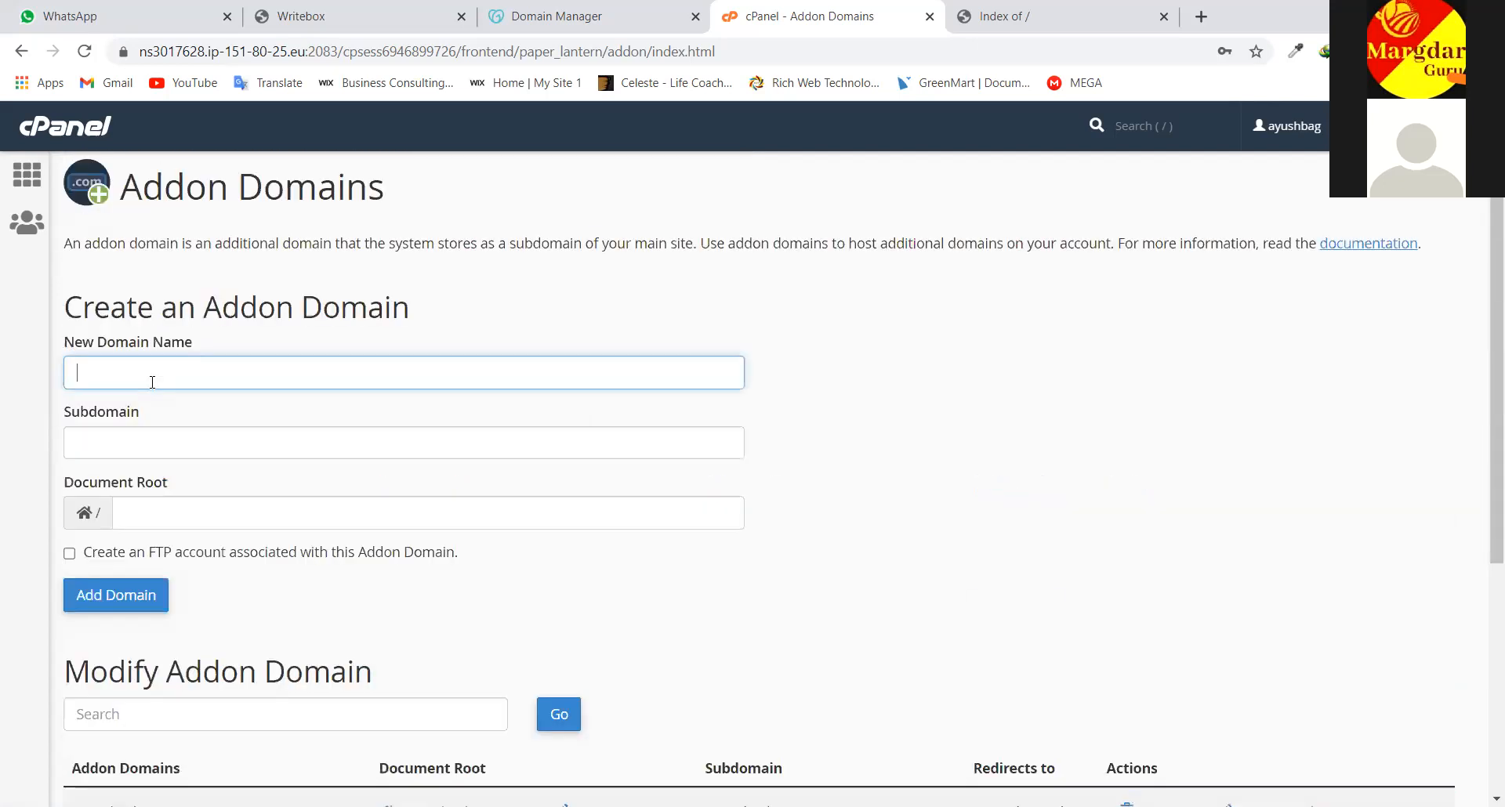
pyautogui.click(152, 382)
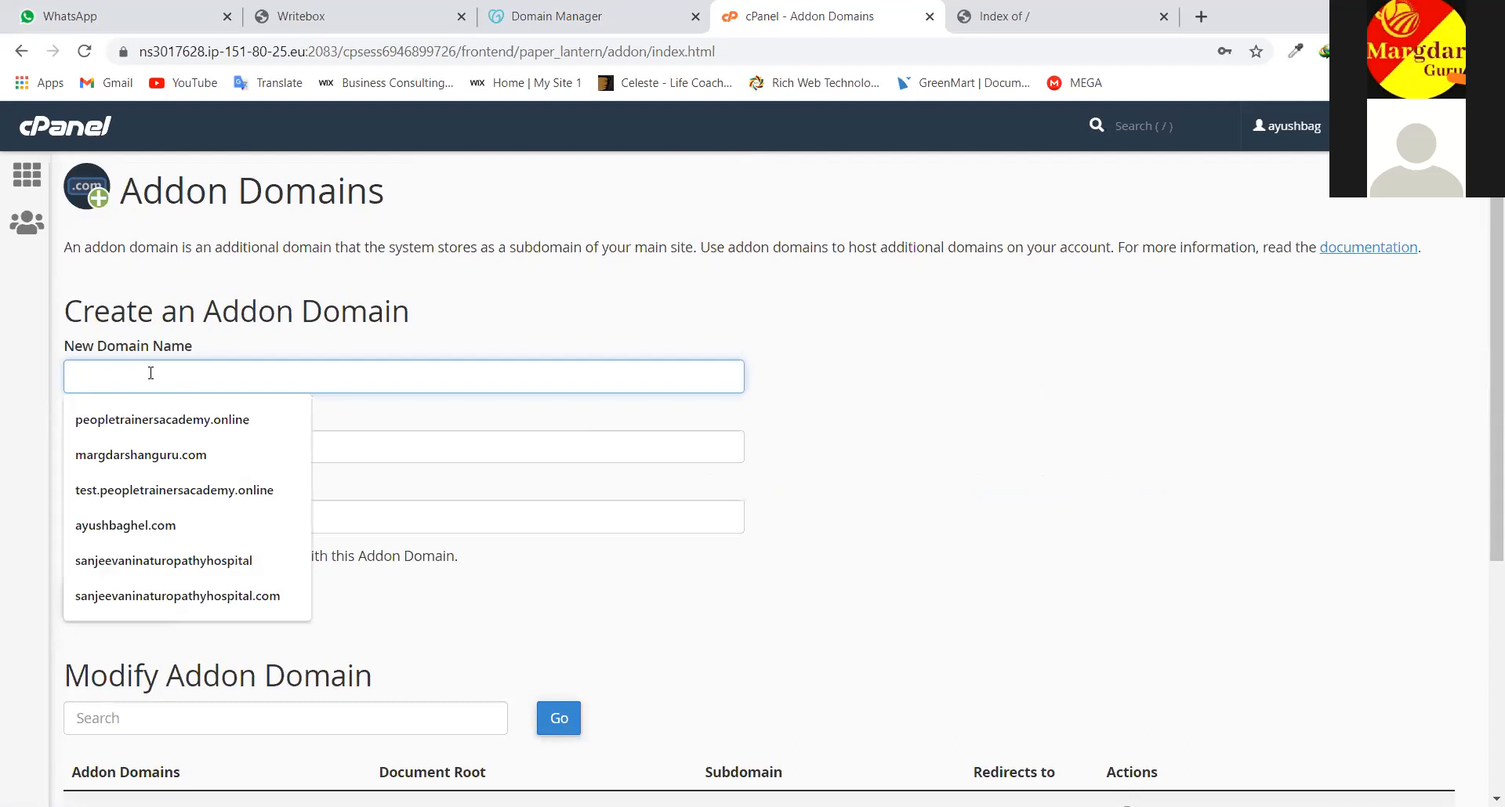
pyautogui.write('abc.')
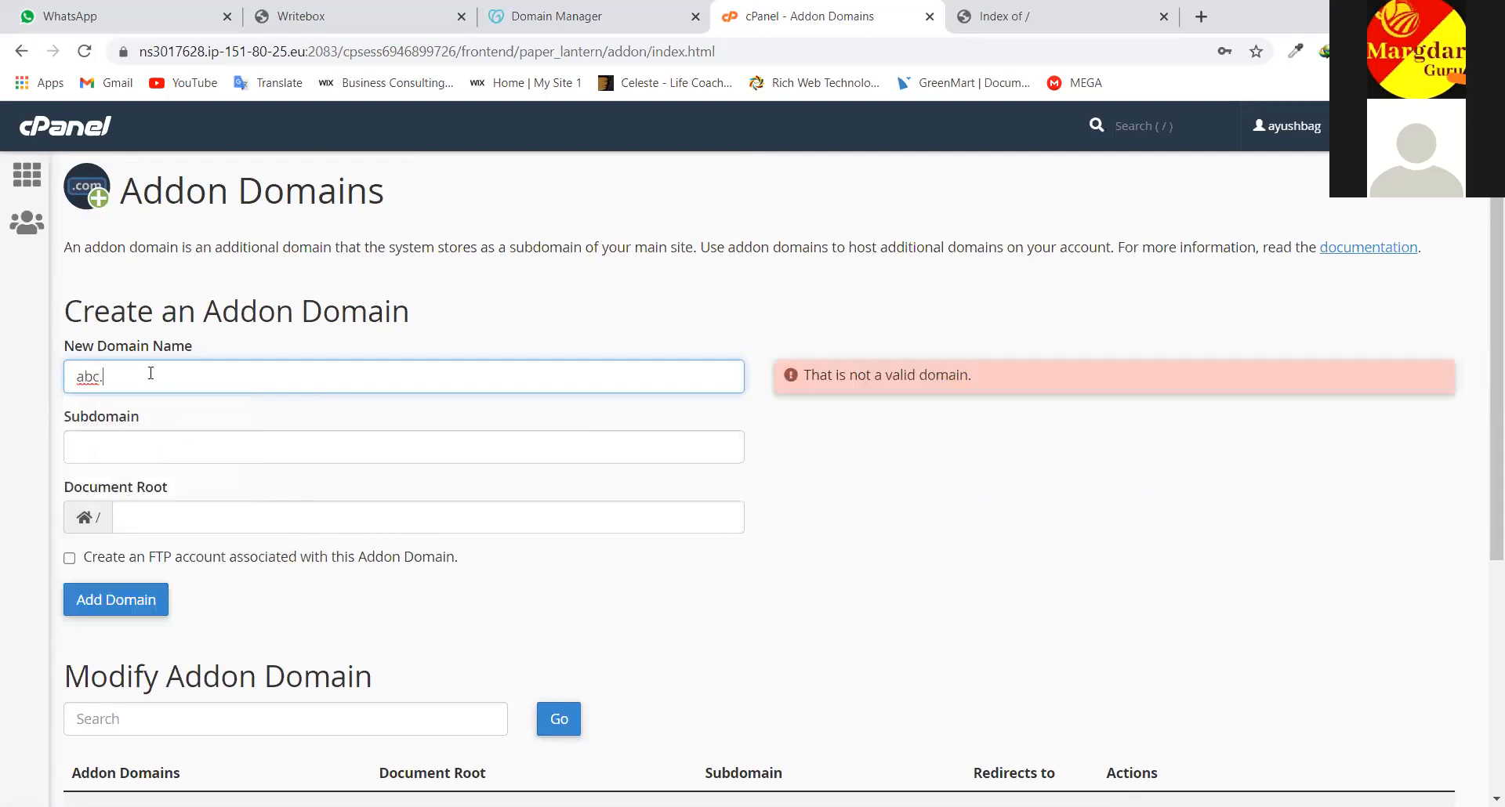
pyautogui.write('com')
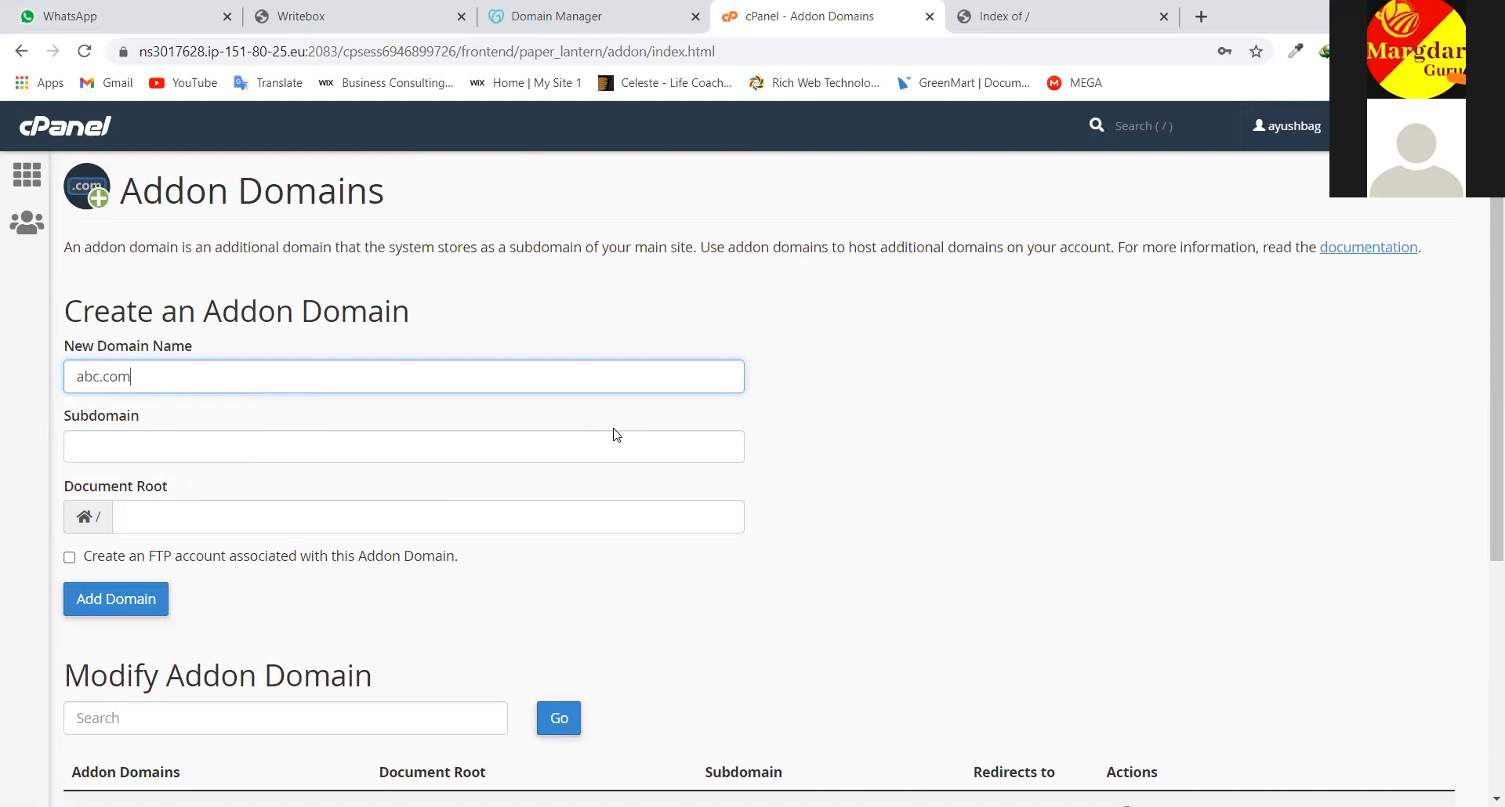
pyautogui.scroll(-1, 208, 370)
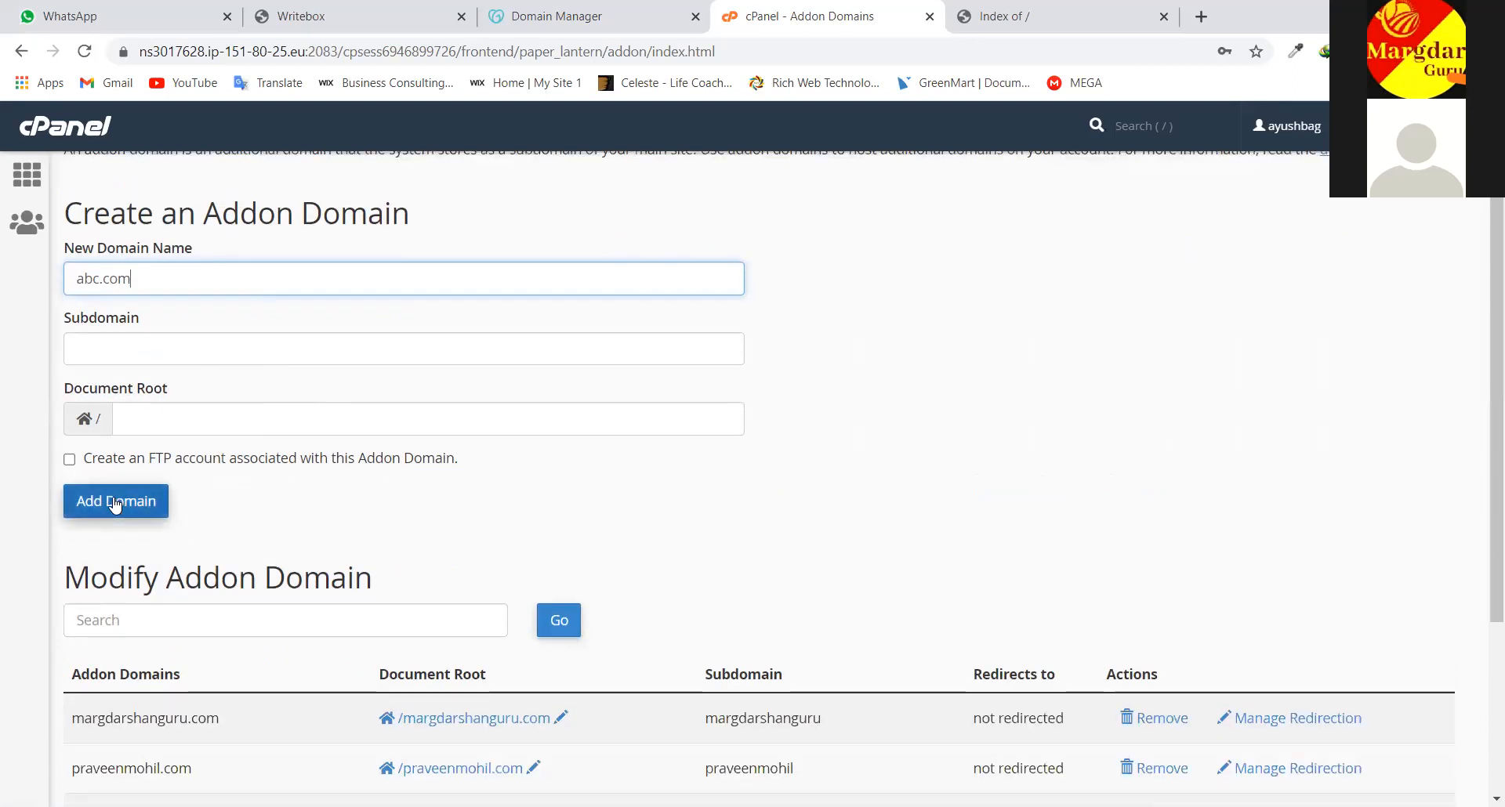
pyautogui.click(115, 505)
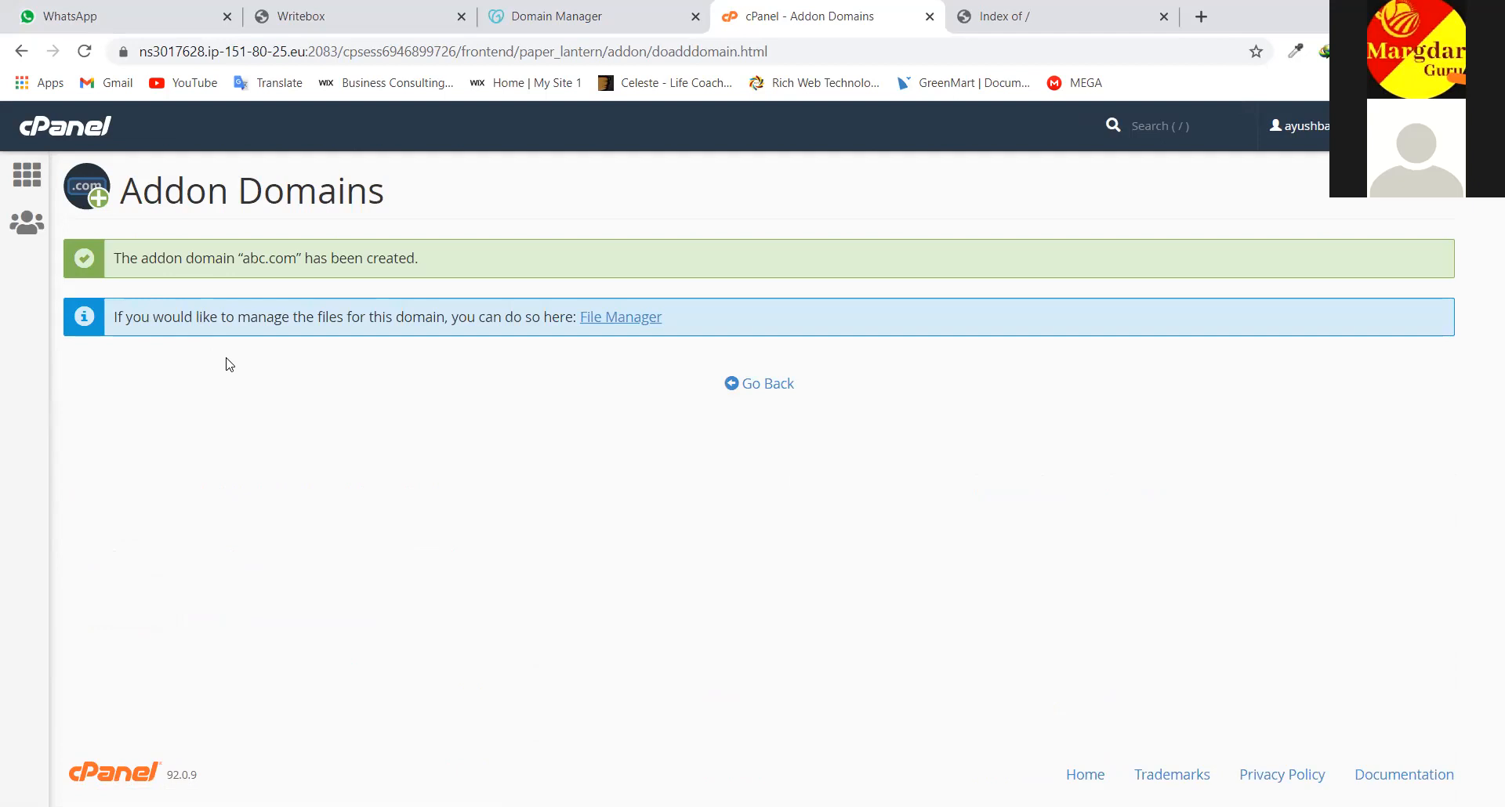
# Go back and confirm abc.com is listed in Modify Addon Domain with document root /abc.com
pyautogui.click(768, 395)
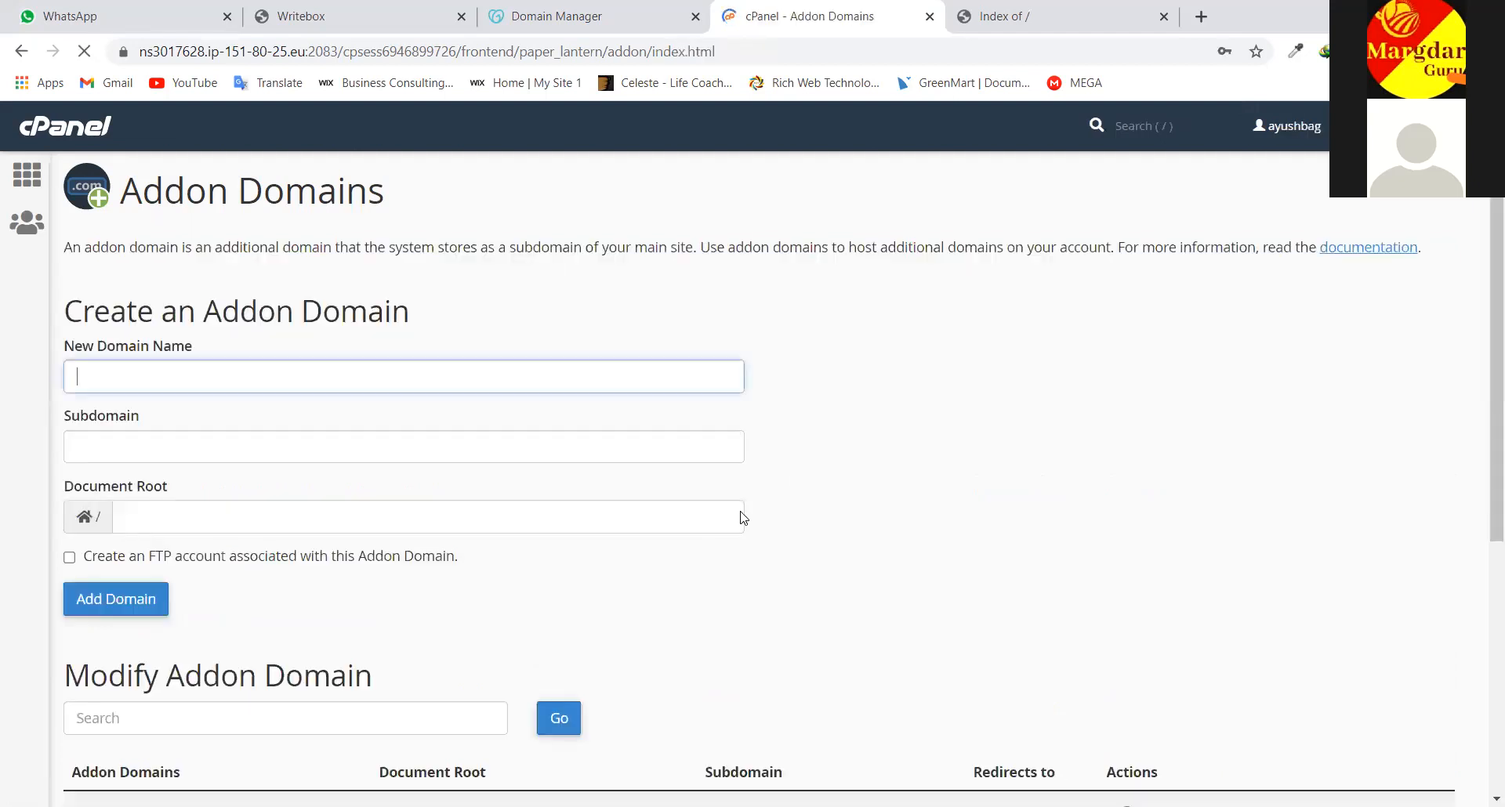
pyautogui.scroll(-1, 765, 468)
pyautogui.scroll(-5, 765, 468)
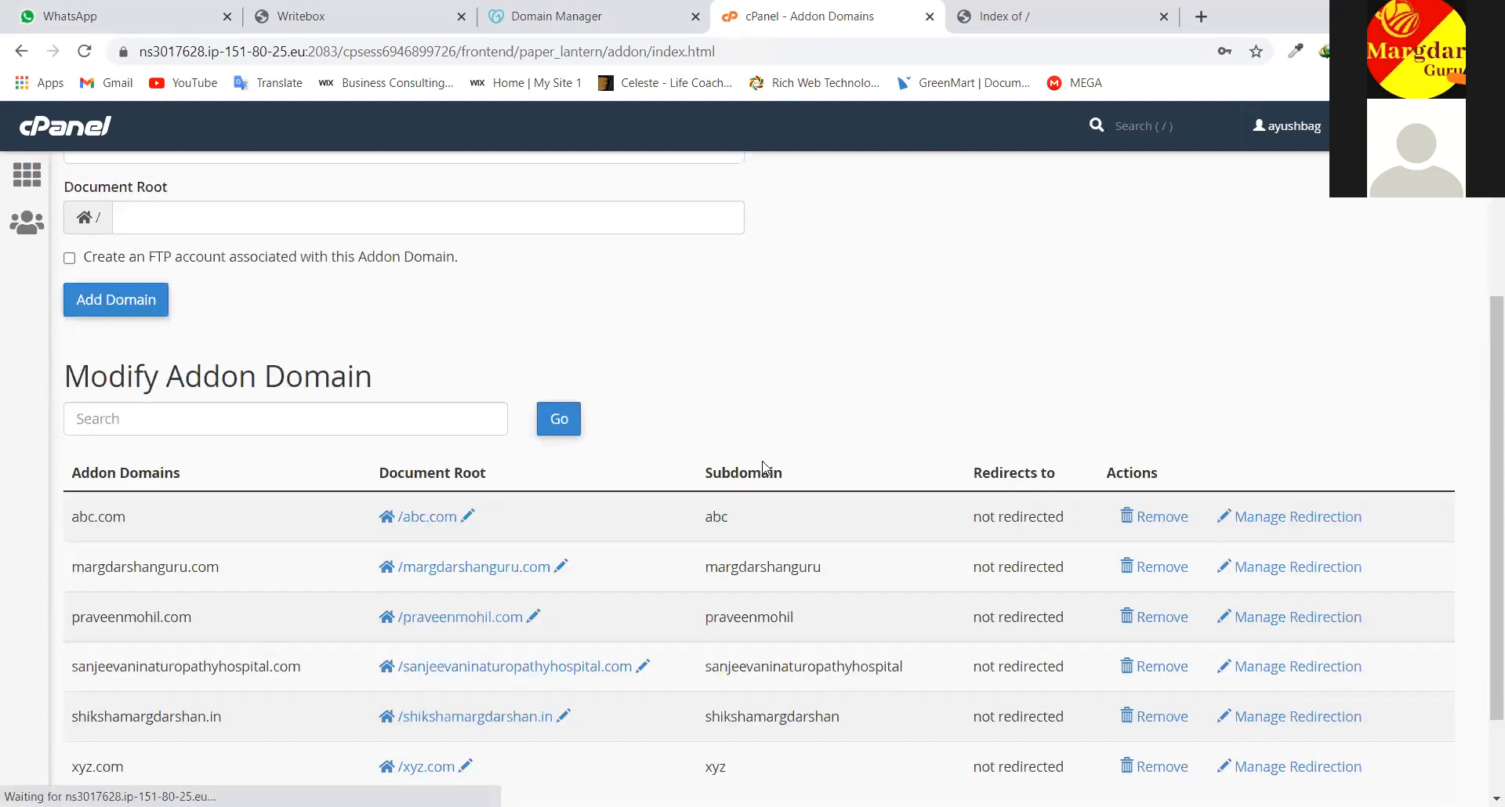
pyautogui.scroll(5, 765, 468)
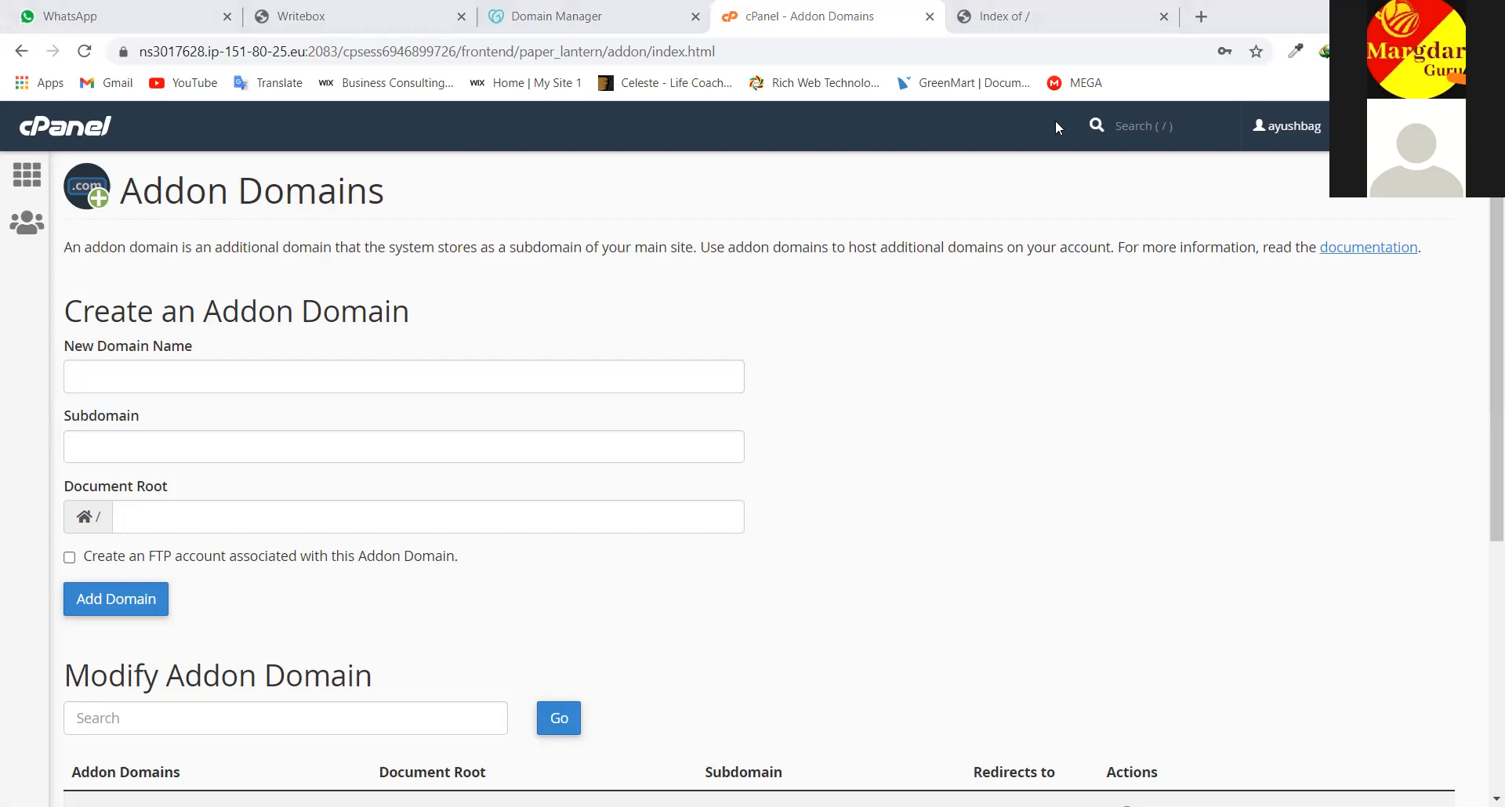
pyautogui.click(1054, 9)
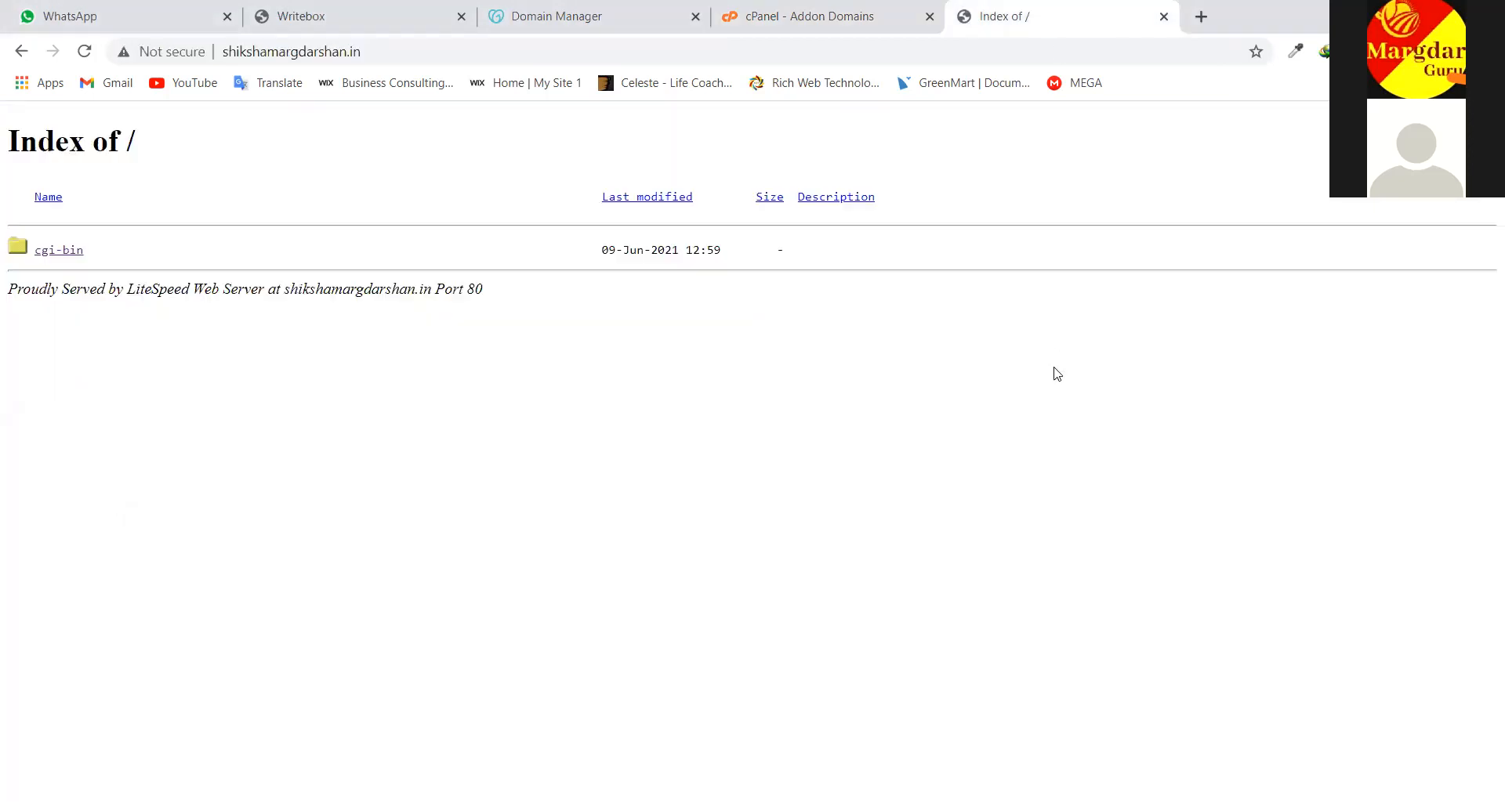
pyautogui.rightClick(1056, 369)
pyautogui.click(895, 368)
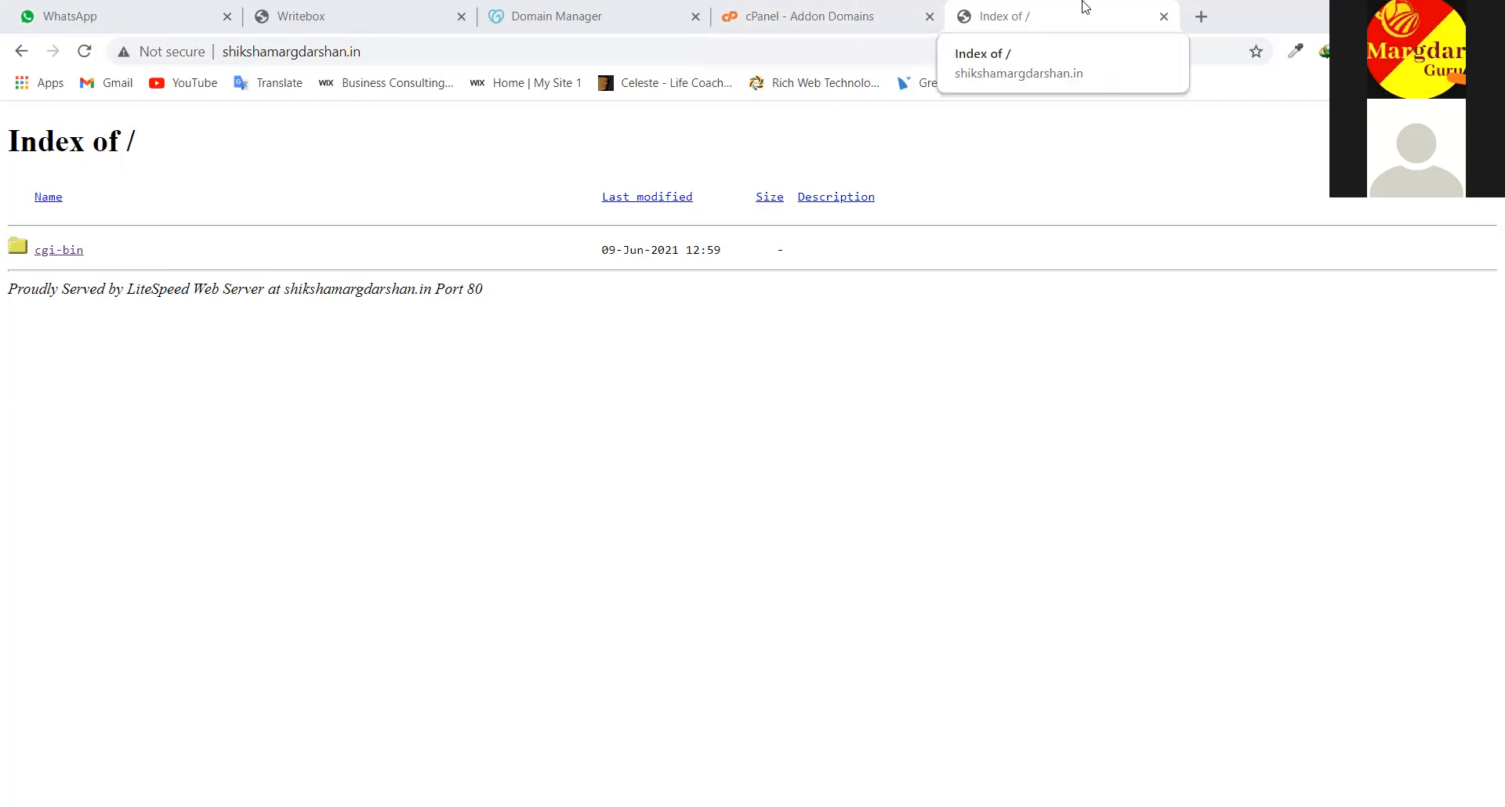
pyautogui.click(1201, 17)
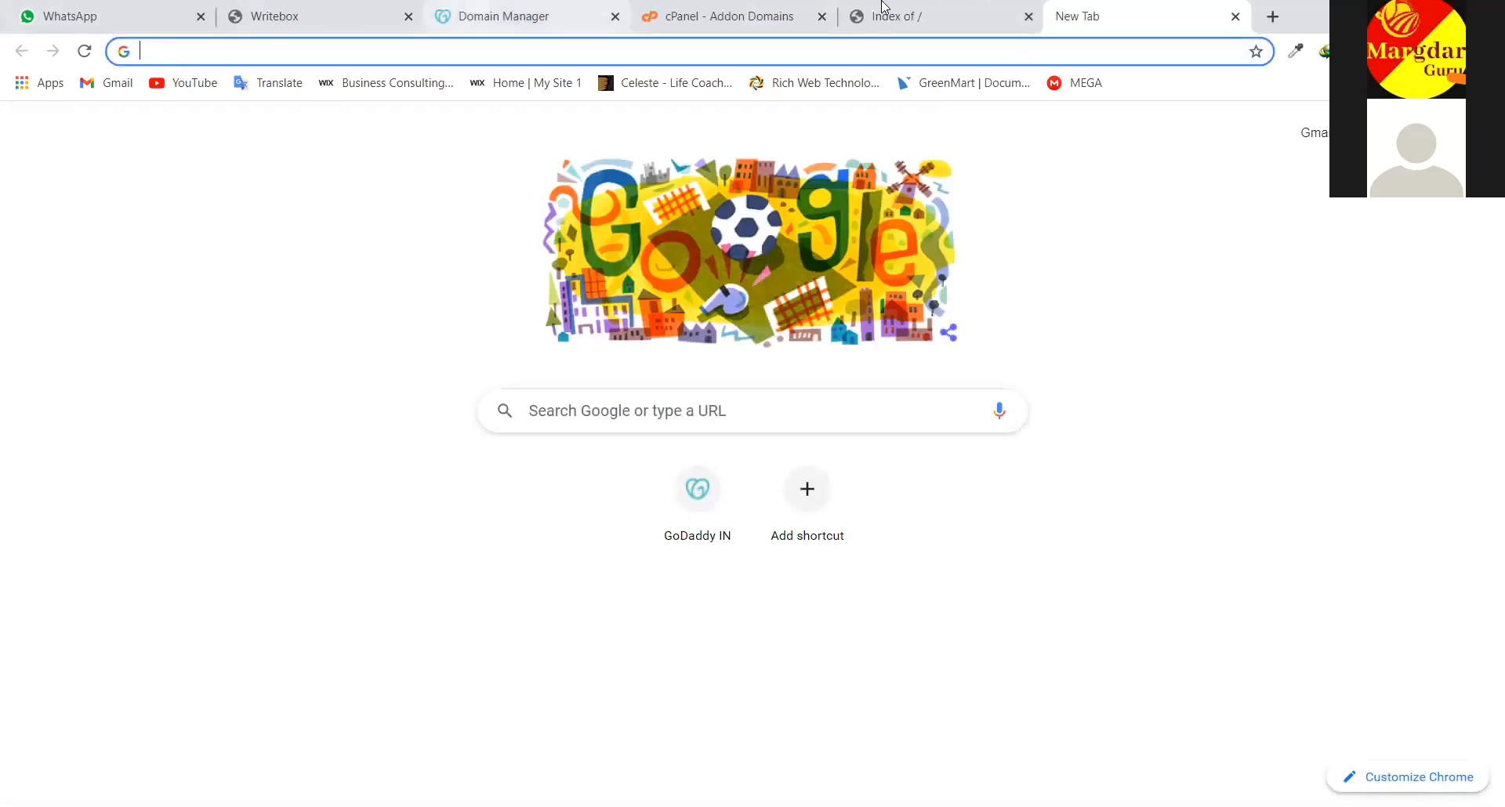
pyautogui.click(1236, 17)
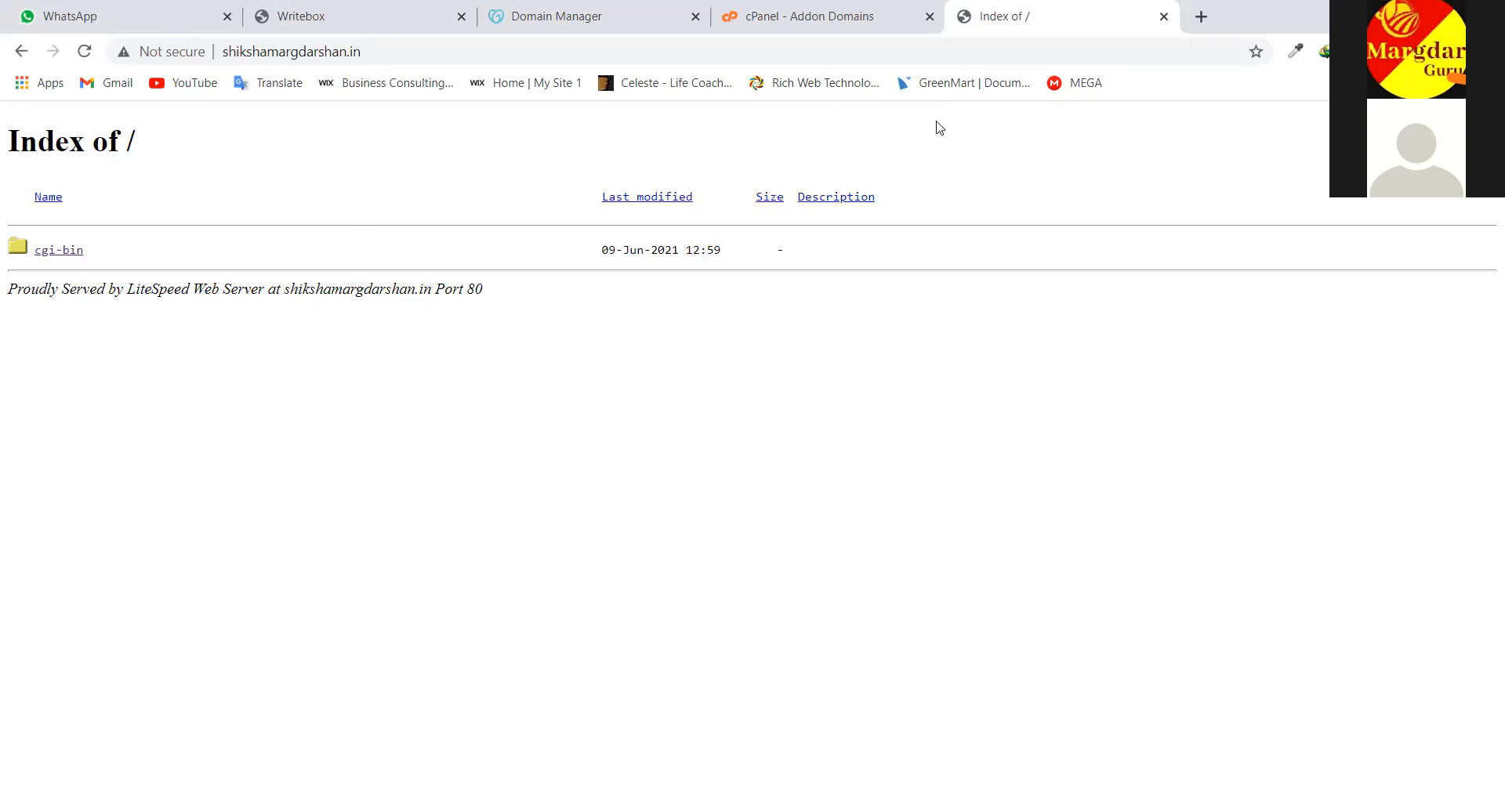
pyautogui.click(1200, 16)
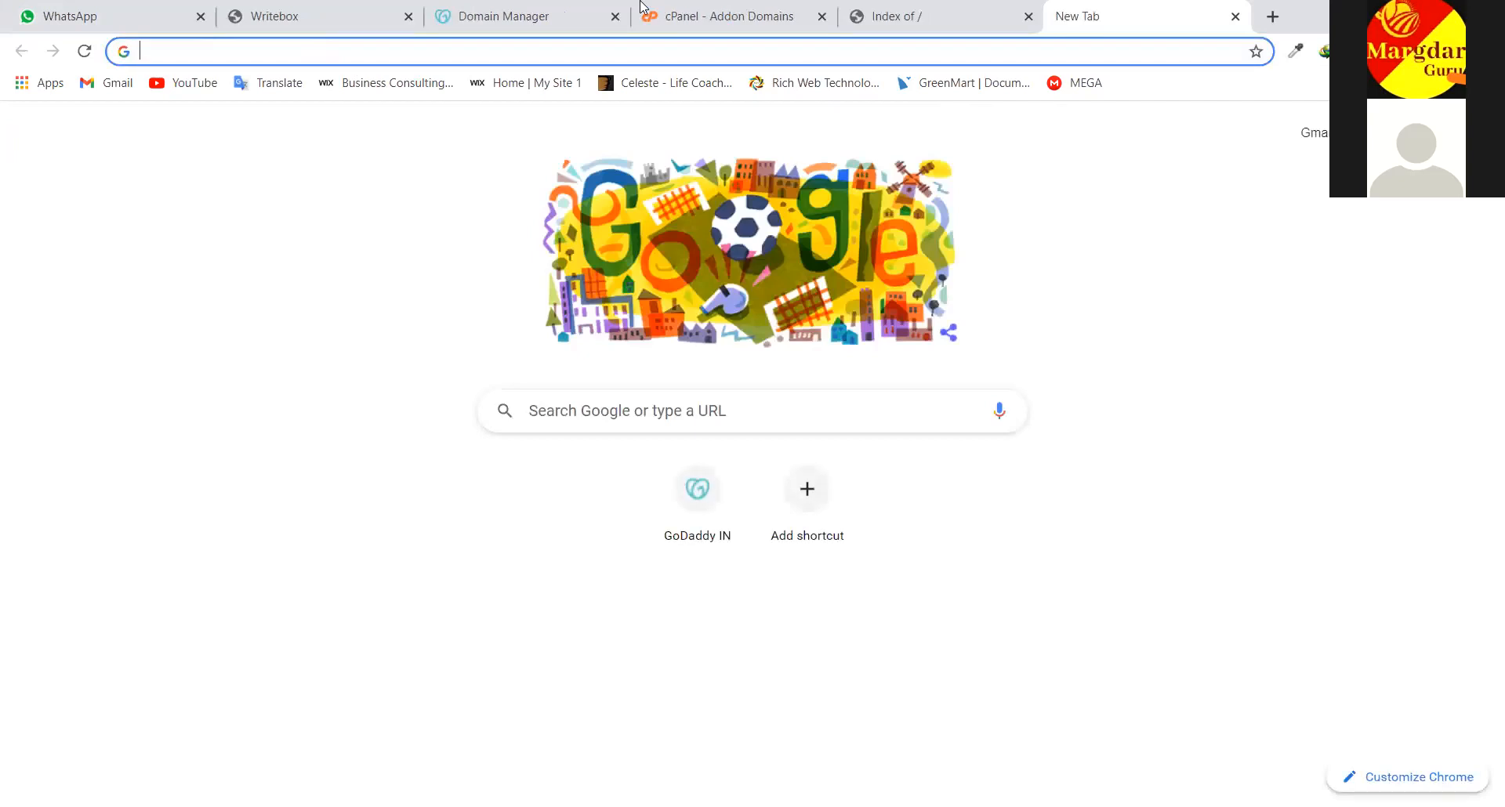
pyautogui.click(981, 14)
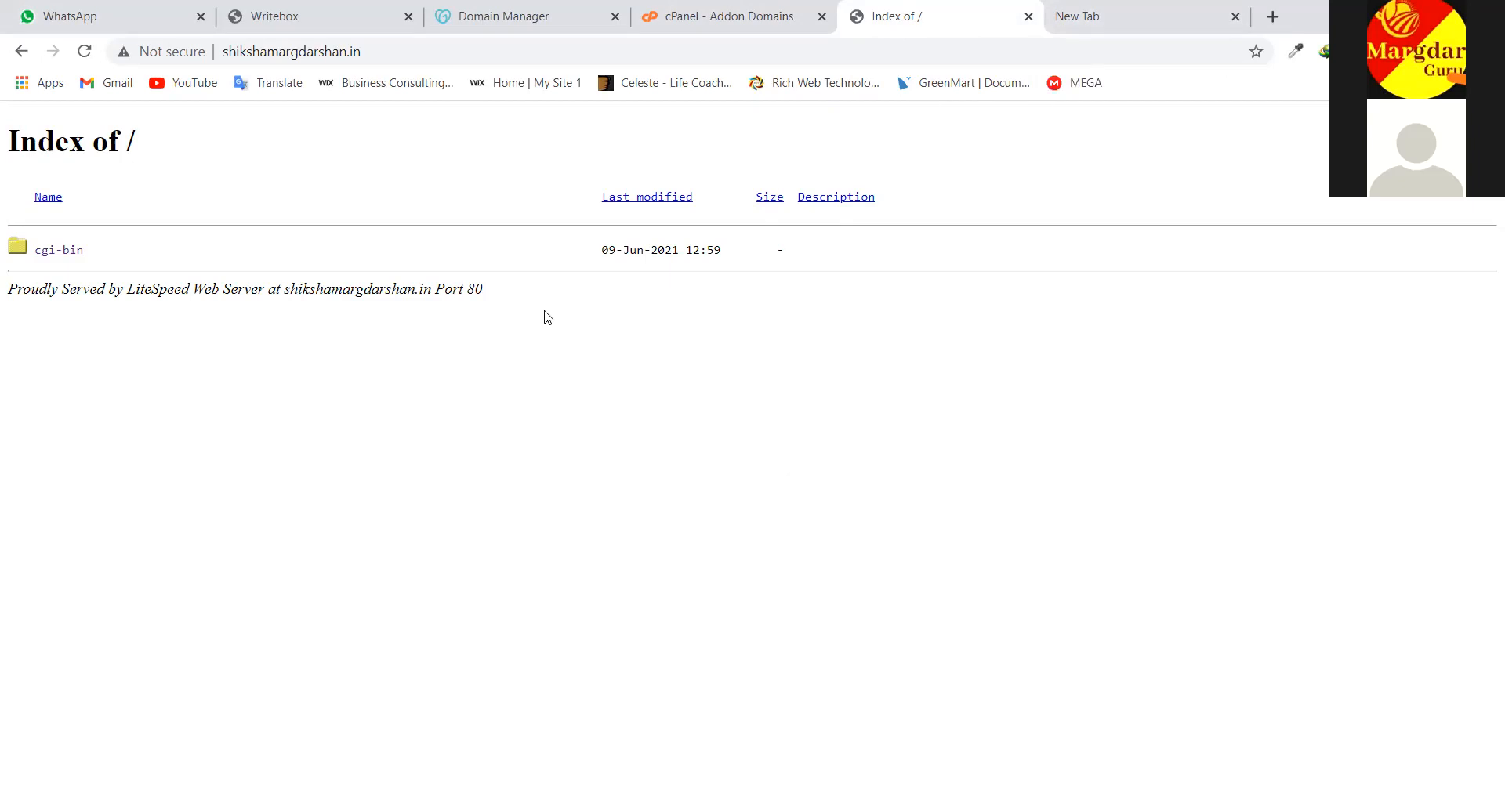
pyautogui.click(1110, 11)
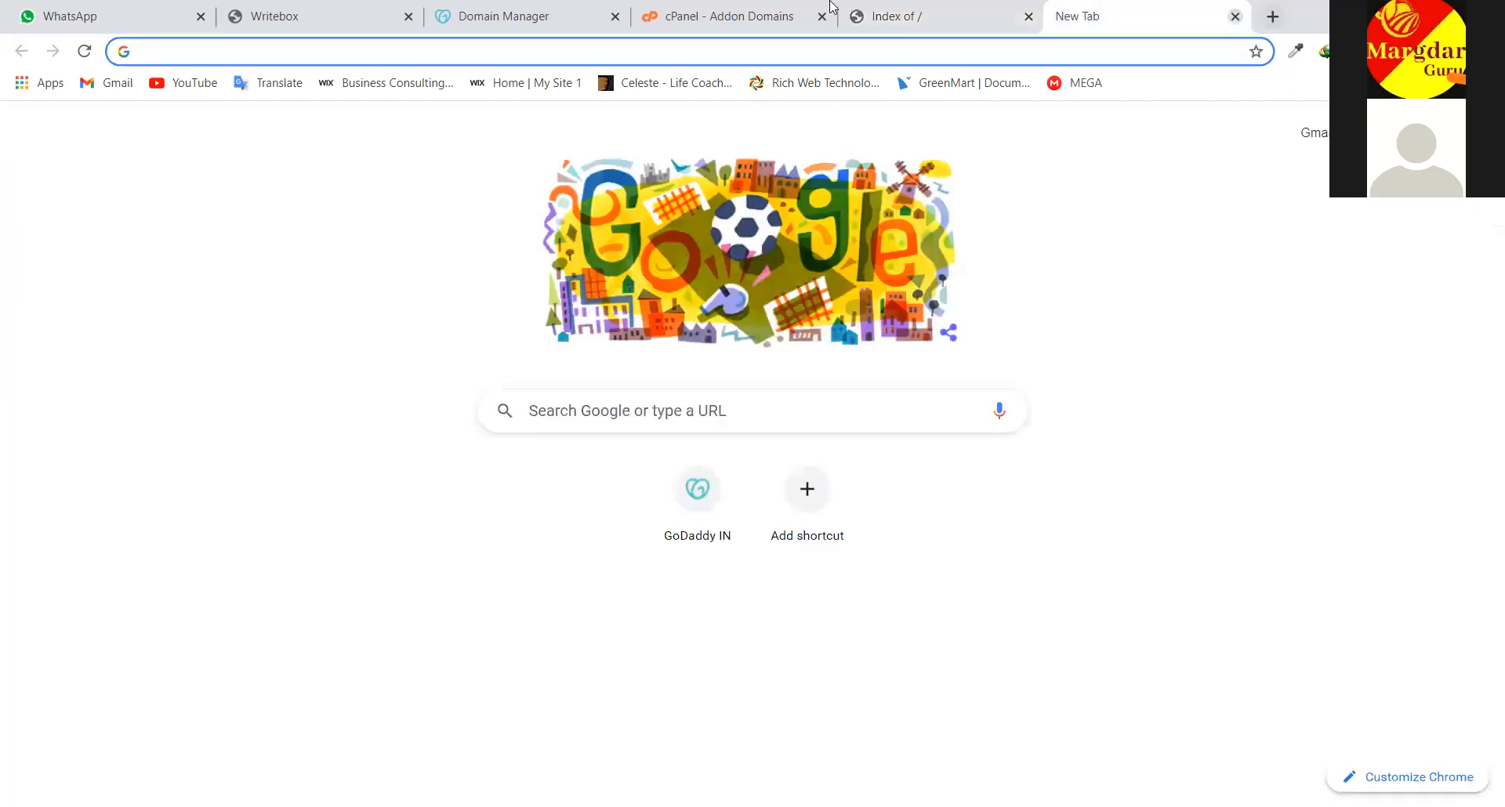
pyautogui.click(1235, 16)
pyautogui.click(795, 12)
pyautogui.click(963, 27)
pyautogui.click(757, 12)
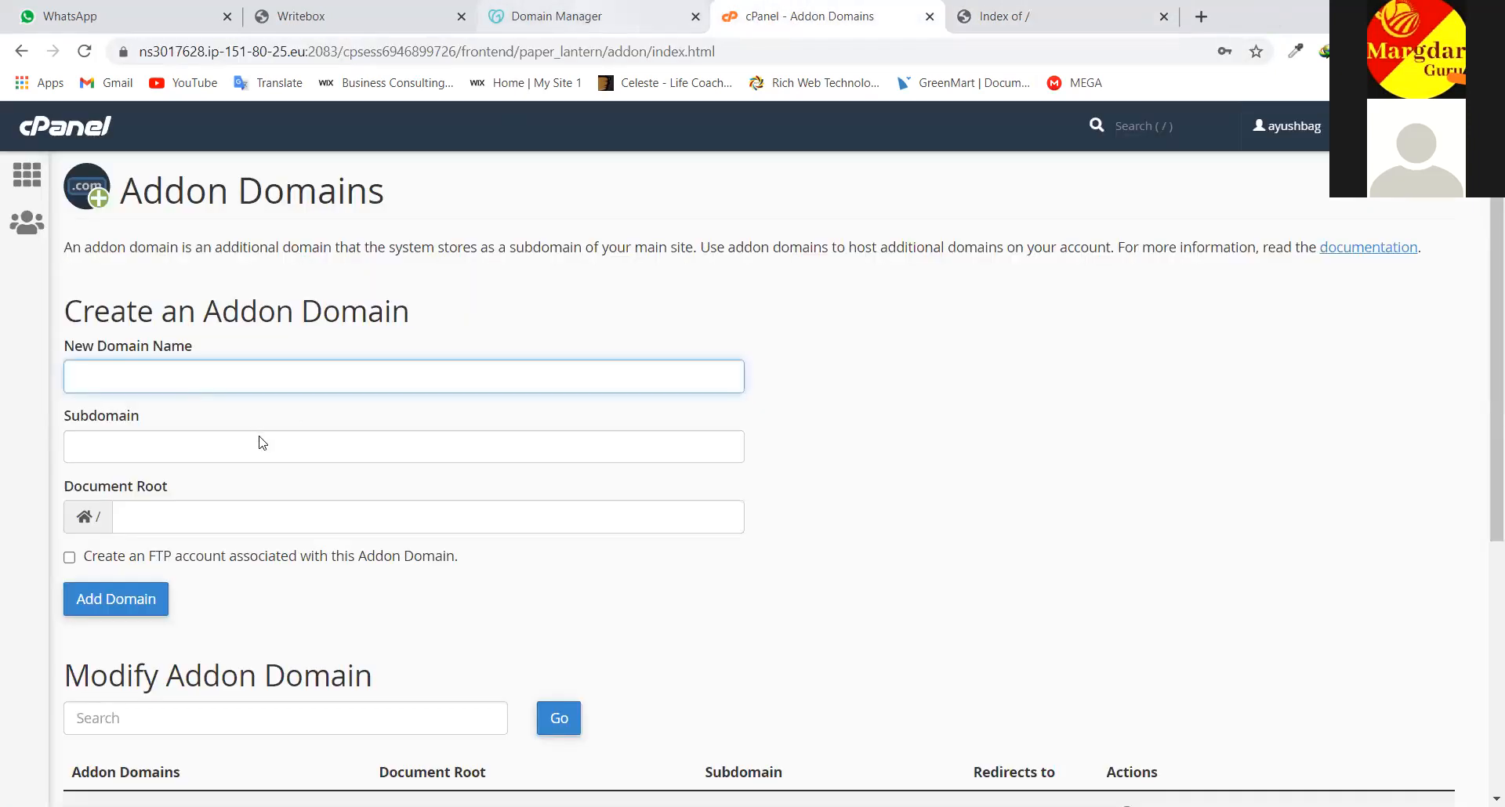
# Return cPanel to the main dashboard, then highlight the shikshamargdarshan.in Index of / listing showing only cgi-bin
pyautogui.click(73, 128)
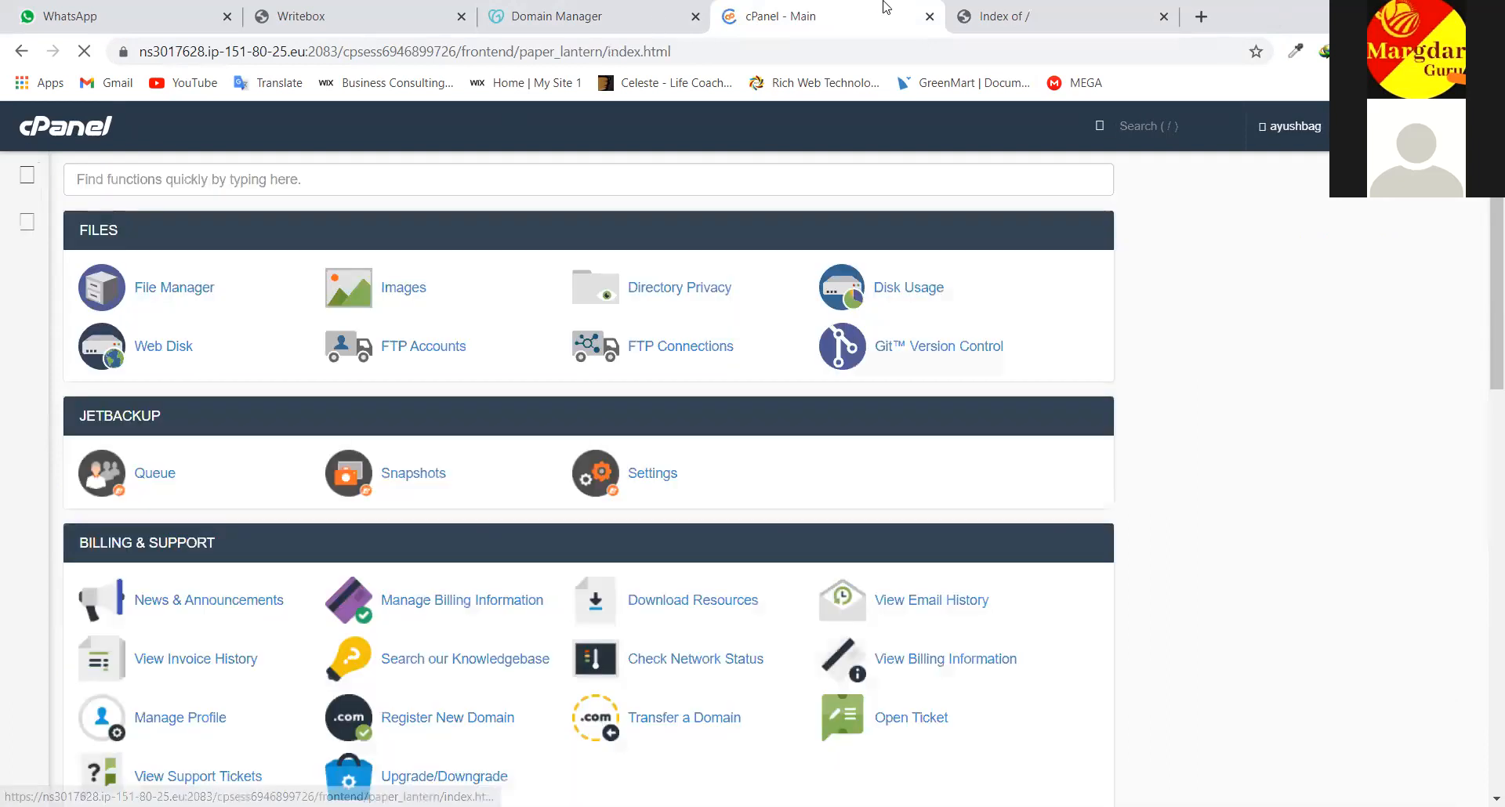
pyautogui.click(1009, 6)
pyautogui.moveTo(37, 145); pyautogui.dragTo(144, 154)
pyautogui.moveTo(42, 193); pyautogui.dragTo(463, 380)
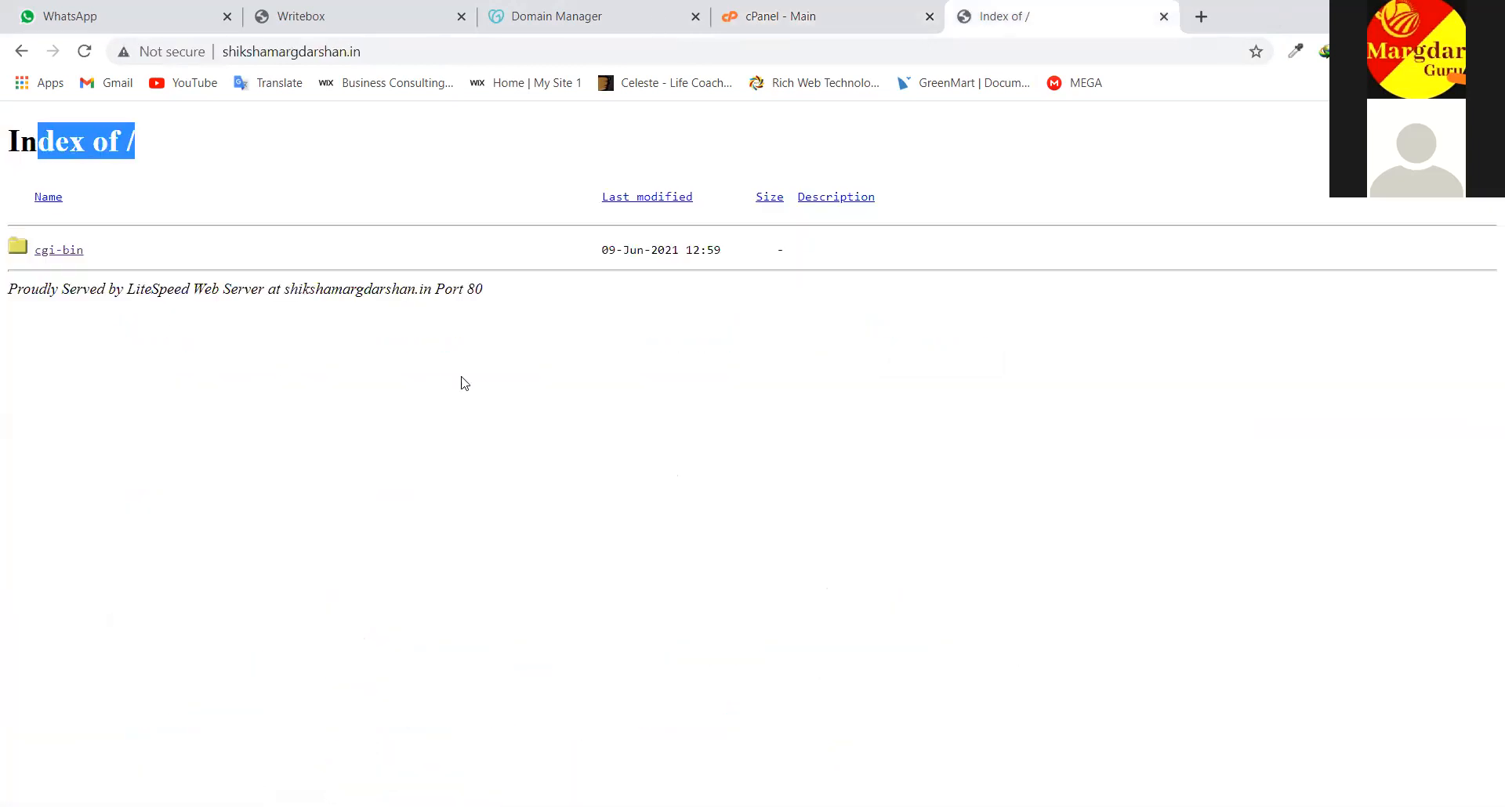
pyautogui.click(350, 519)
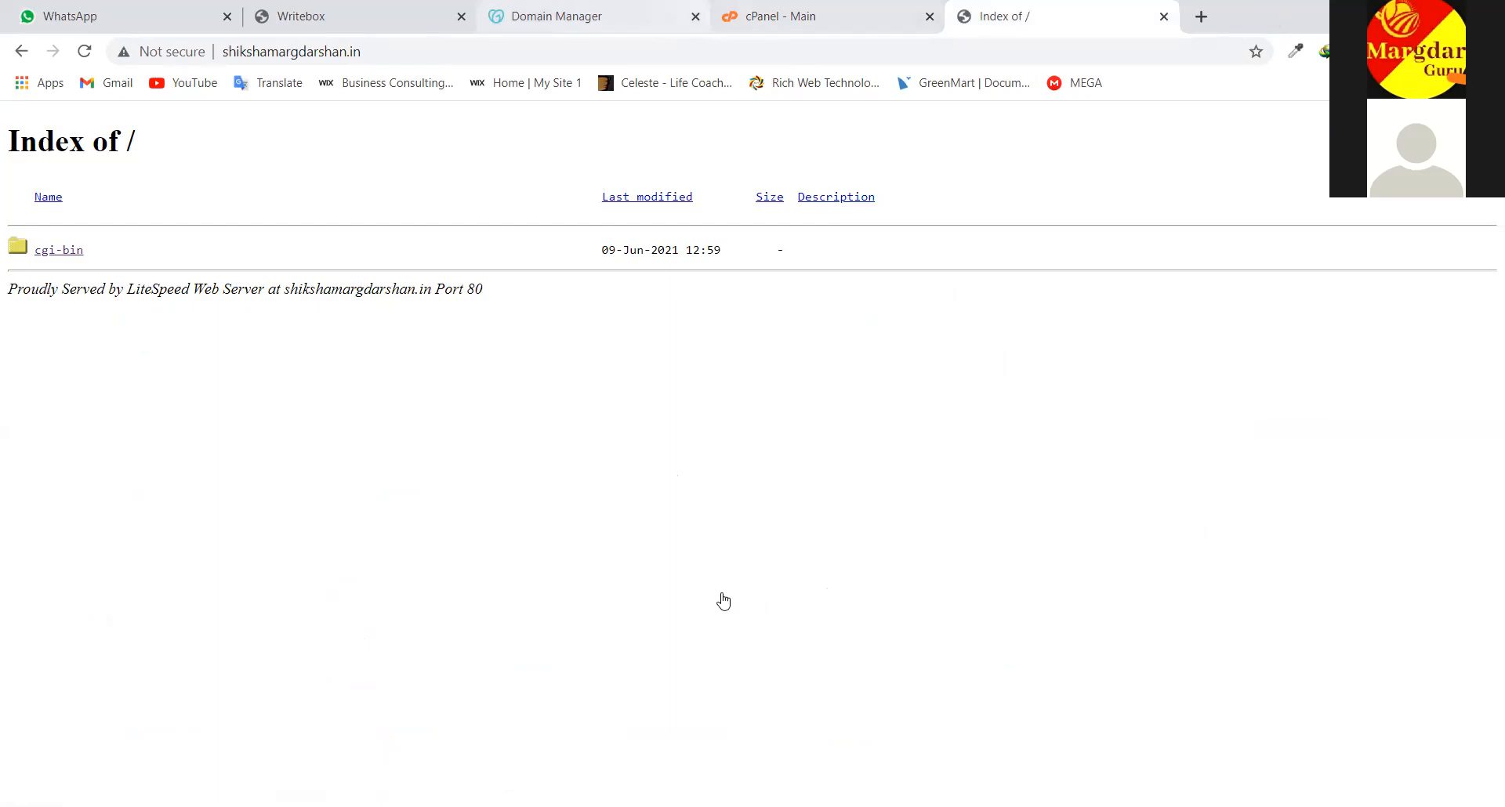
# Scroll down the dashboard and open WordPress under Softaculous
pyautogui.scroll(-3, 270, 499)
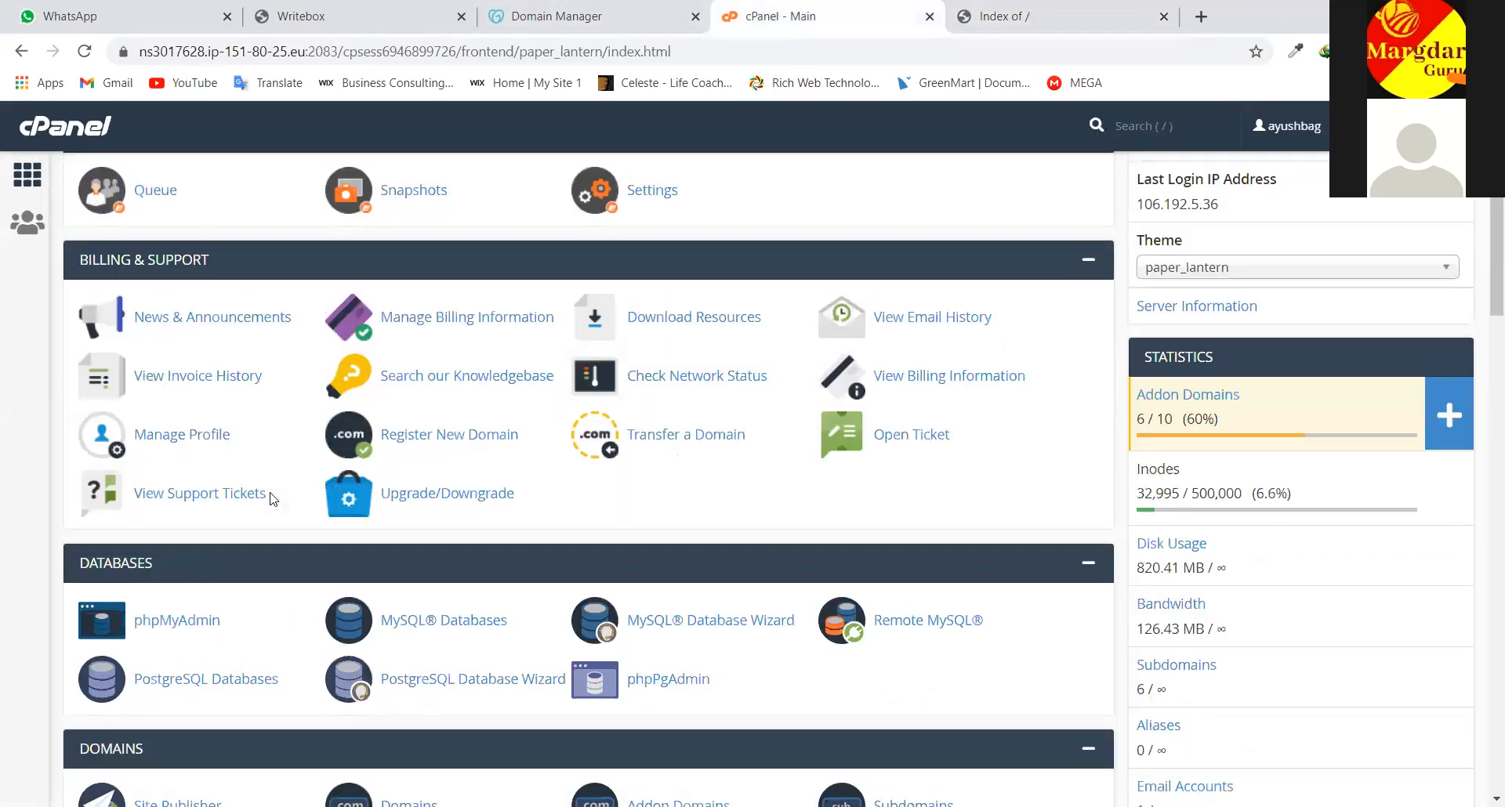
pyautogui.scroll(3, 271, 499)
pyautogui.scroll(-2, 271, 499)
pyautogui.scroll(-2, 271, 499)
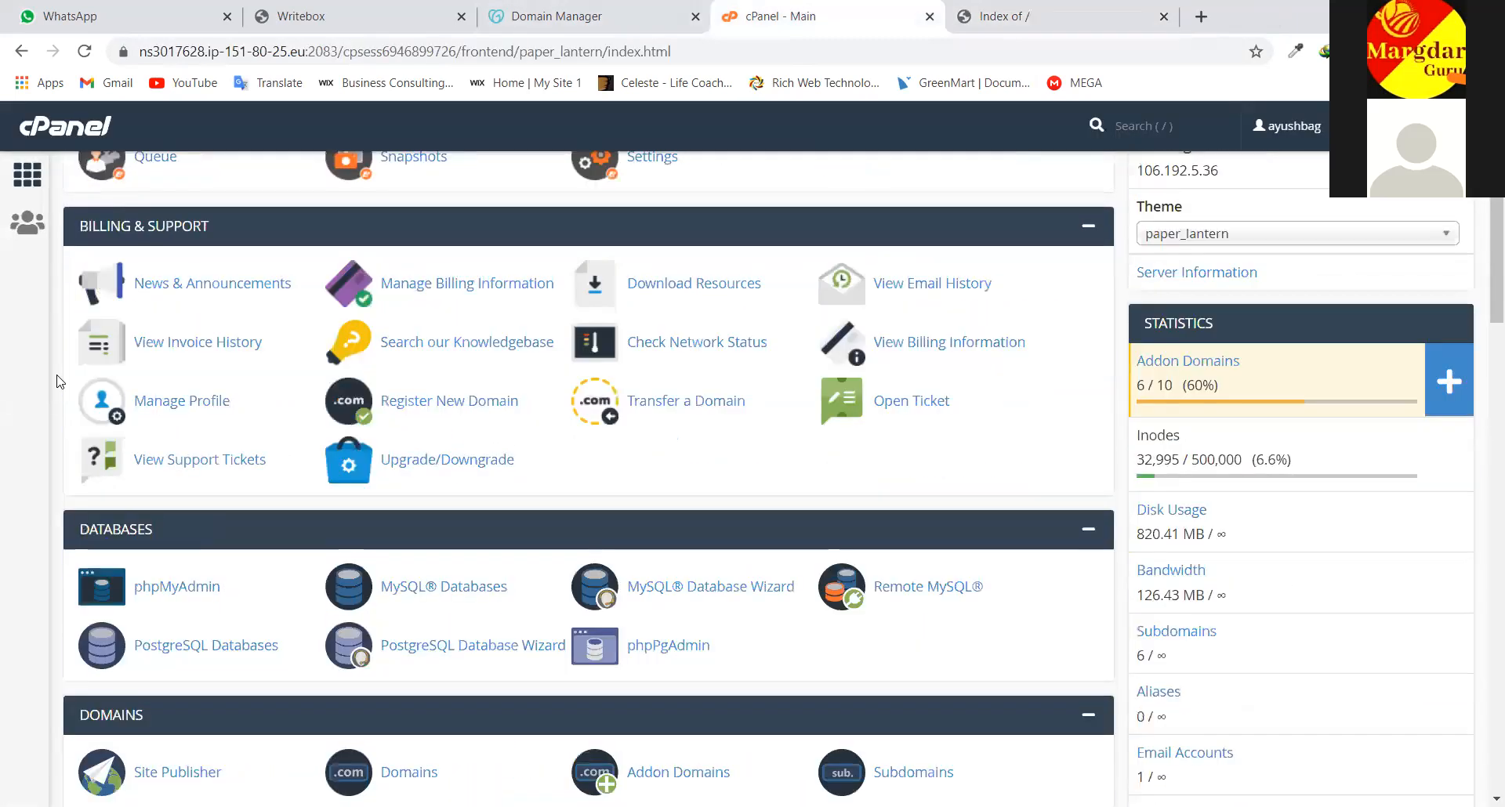
pyautogui.scroll(-2, 102, 259)
pyautogui.scroll(-3, 126, 428)
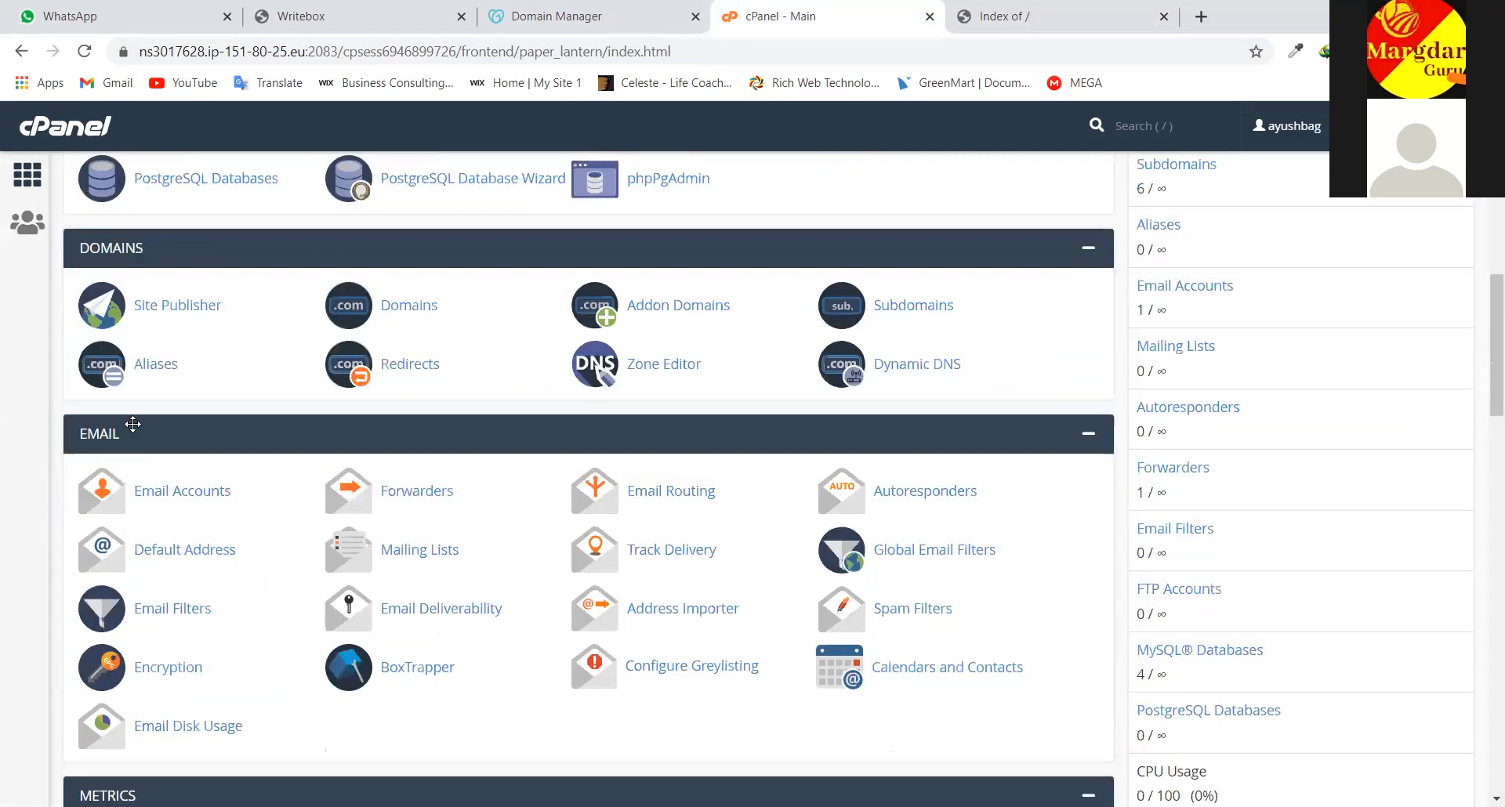
pyautogui.scroll(-3, 118, 462)
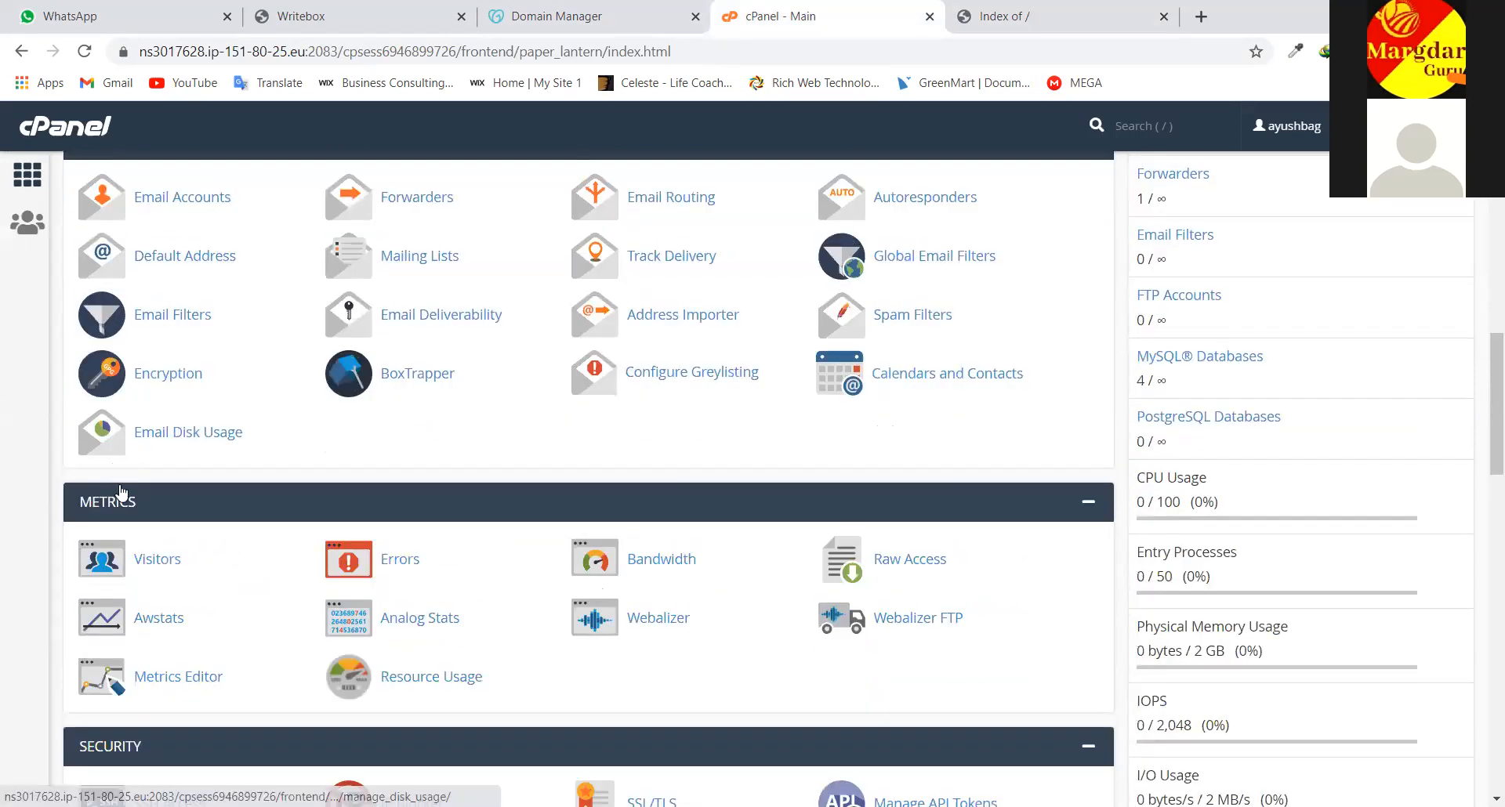
pyautogui.scroll(-1, 122, 486)
pyautogui.scroll(-5, 153, 541)
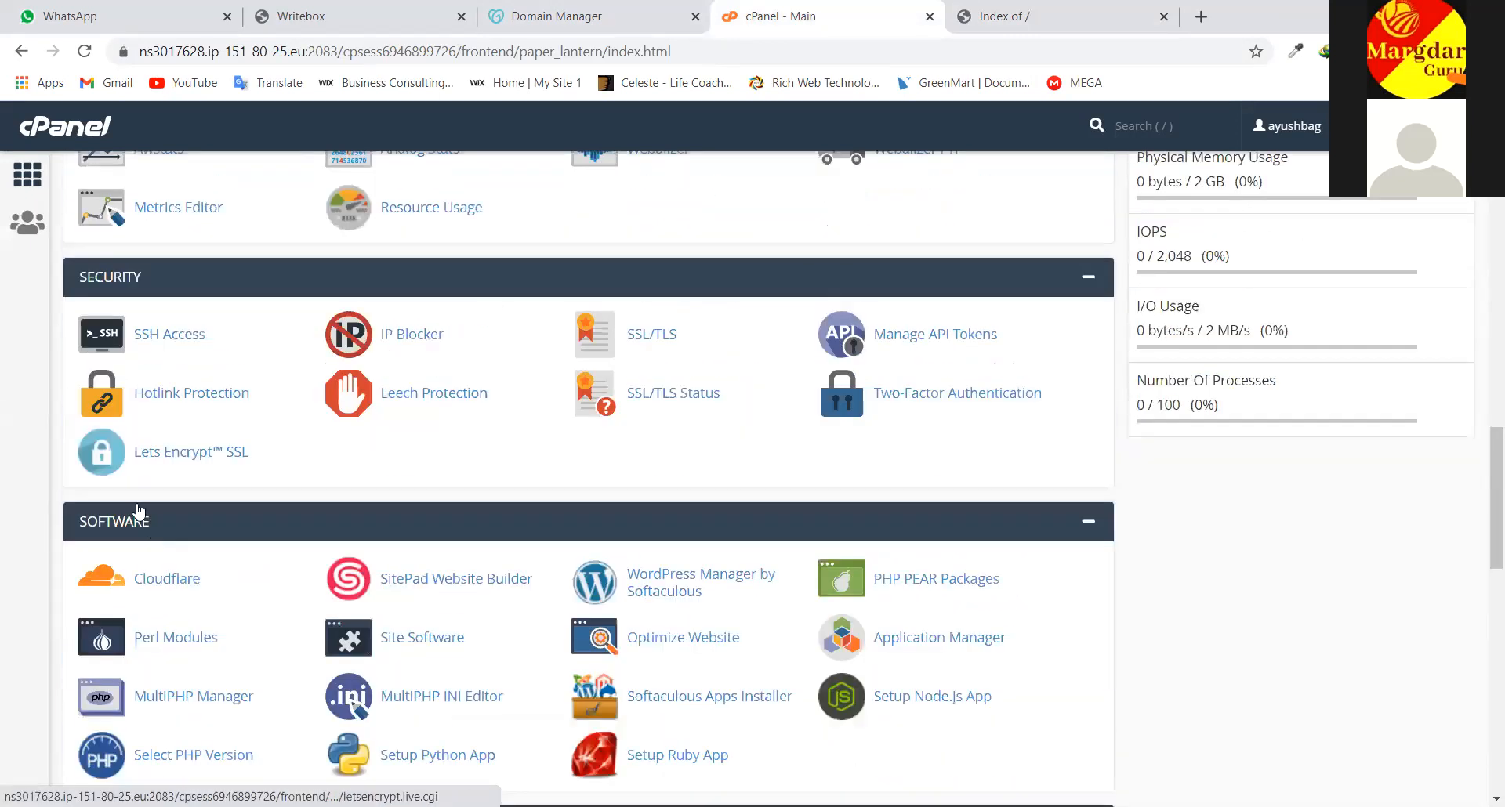
pyautogui.scroll(-1, 141, 513)
pyautogui.scroll(-7, 135, 511)
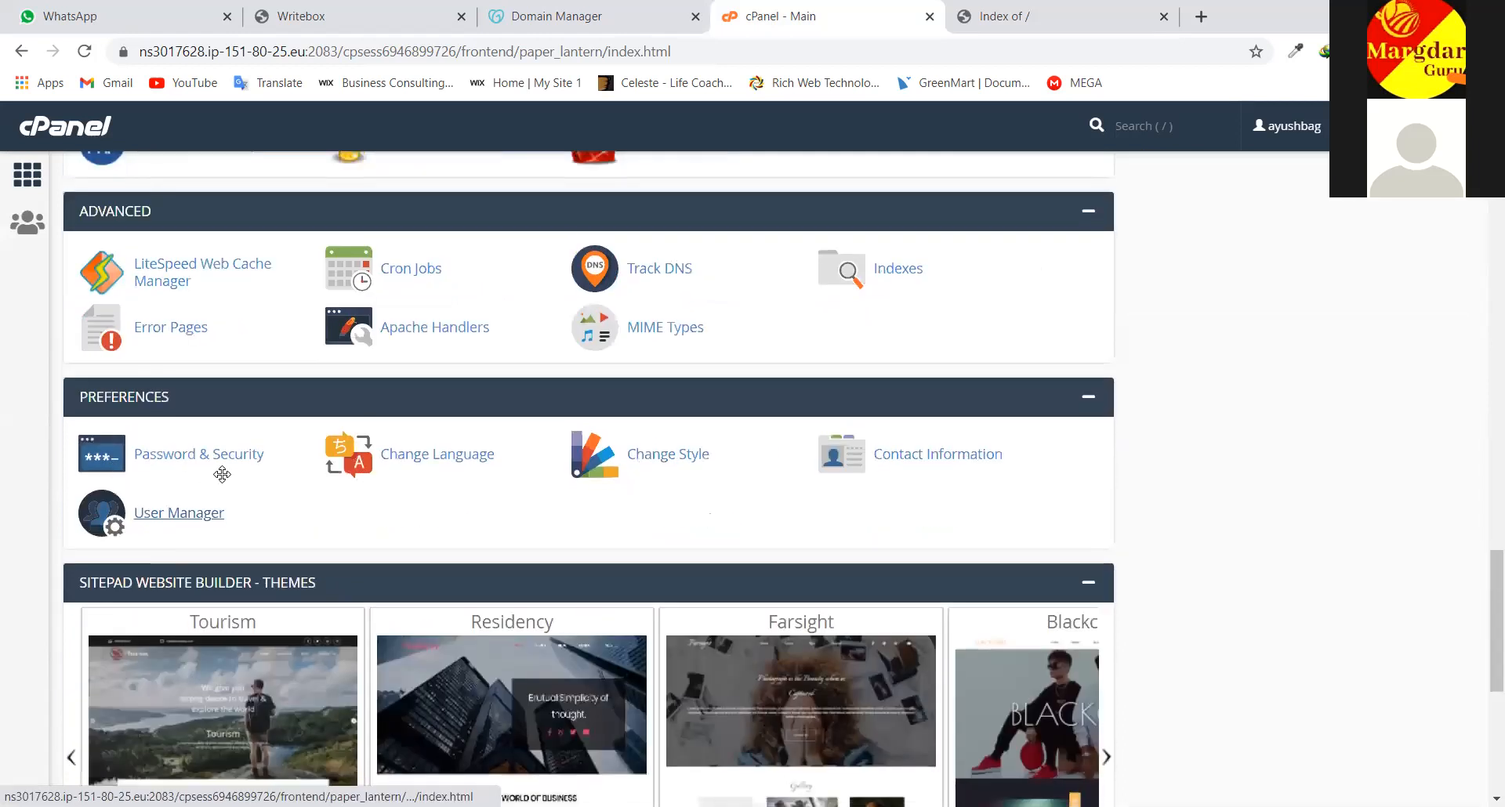
pyautogui.scroll(-6, 259, 466)
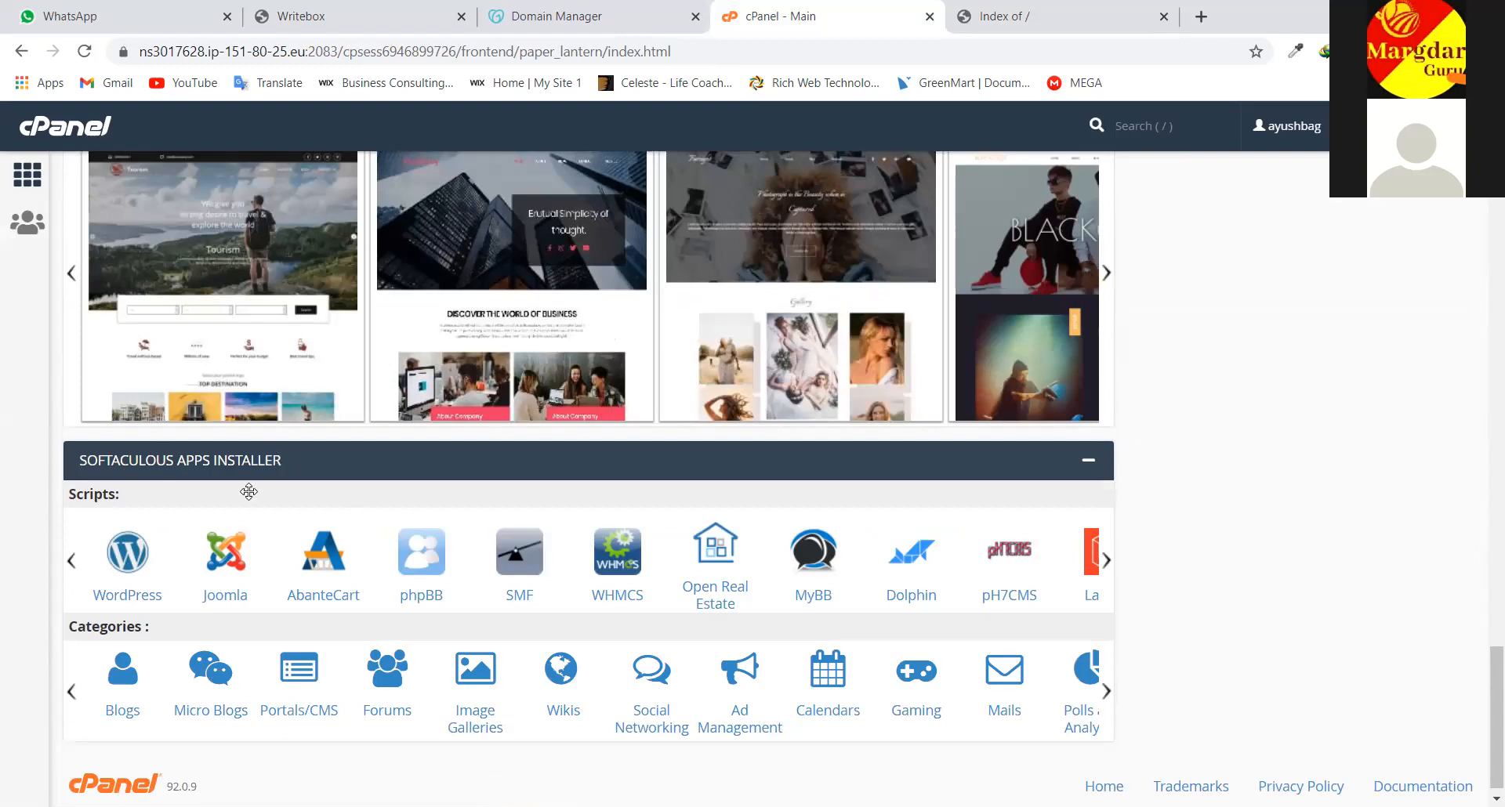
pyautogui.click(128, 554)
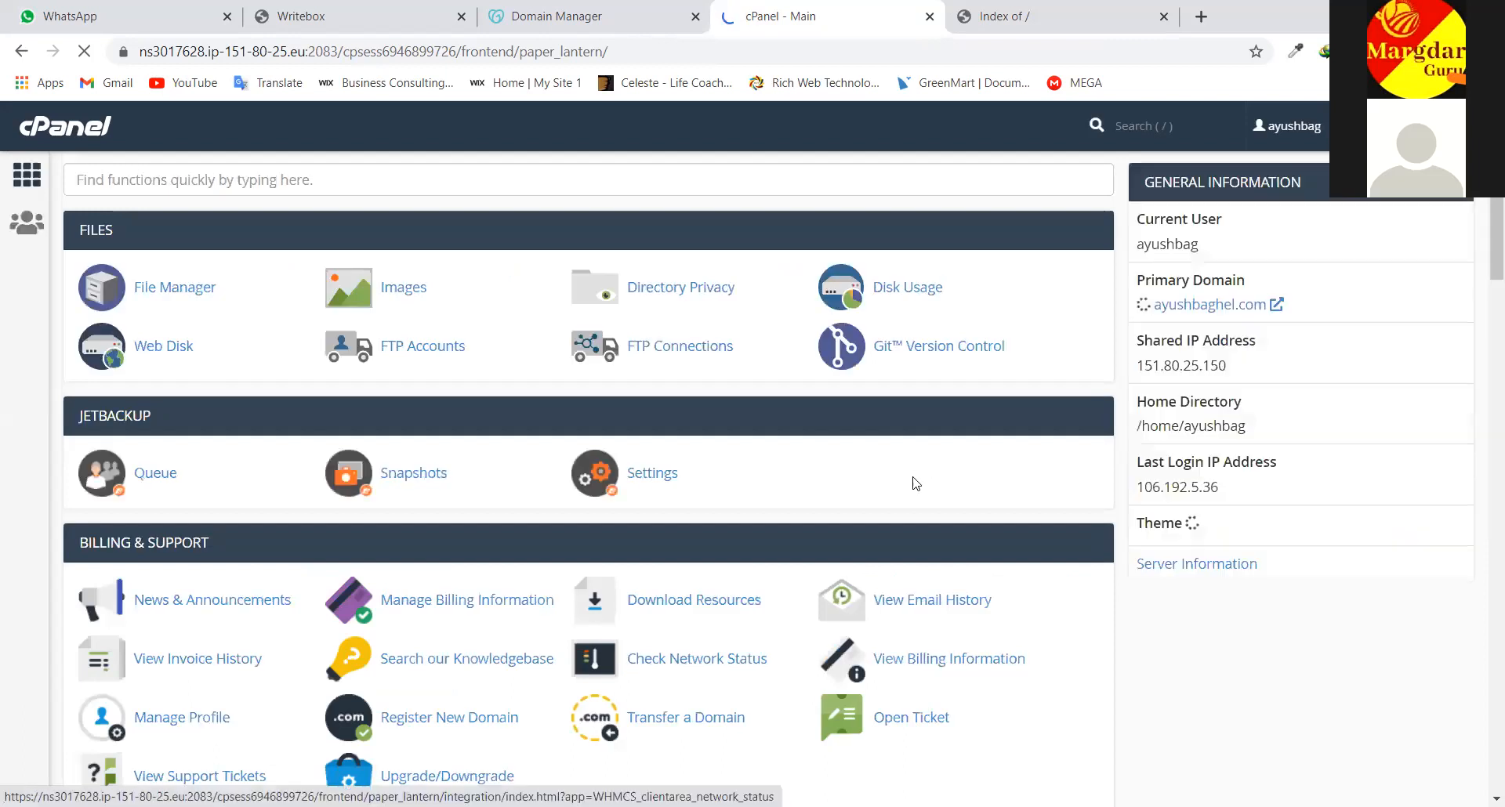
# Scroll the main dashboard down to the Databases, Domains and Email sections
pyautogui.scroll(-1, 852, 510)
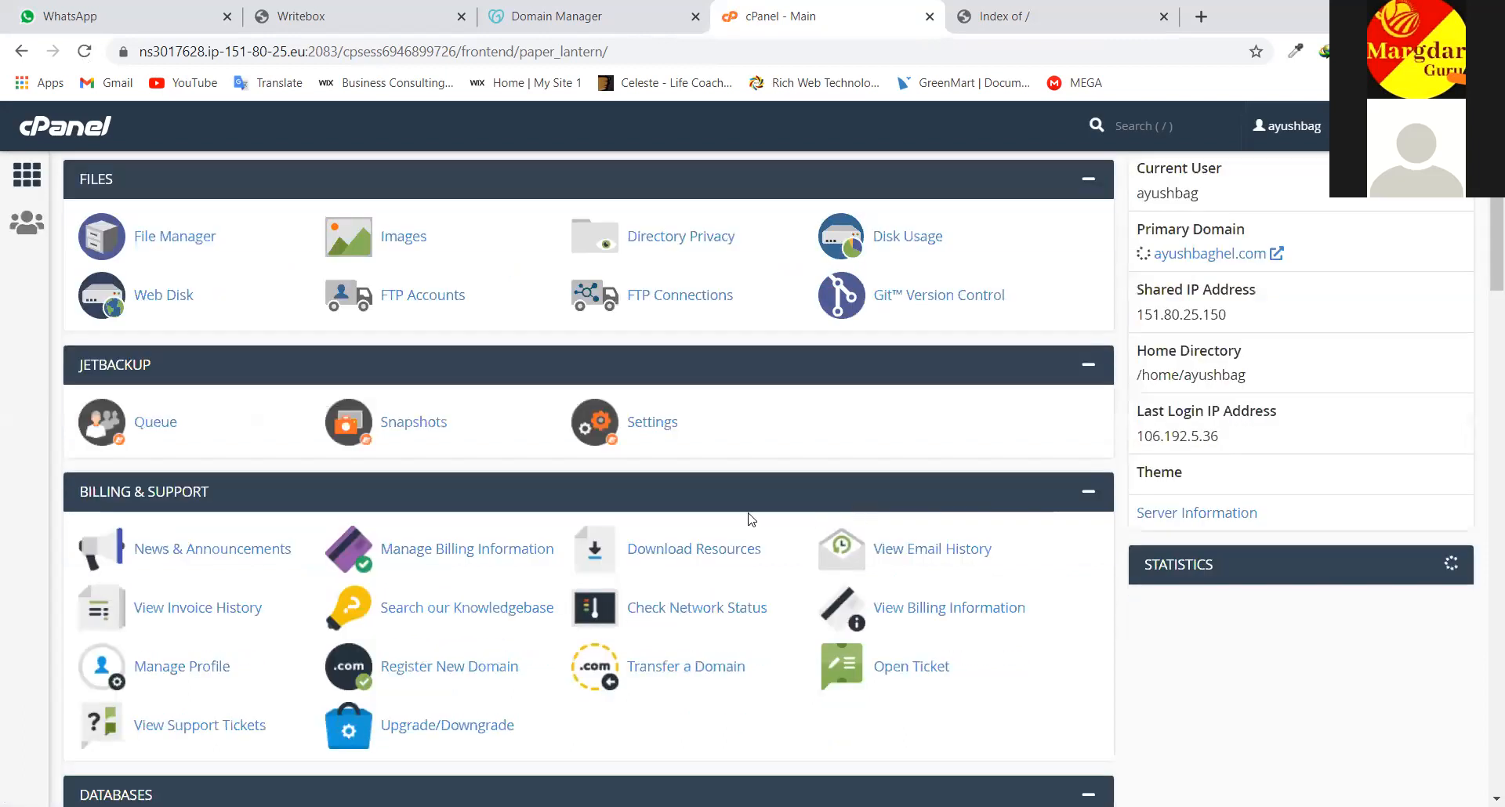
pyautogui.scroll(-2, 658, 437)
pyautogui.scroll(-6, 660, 435)
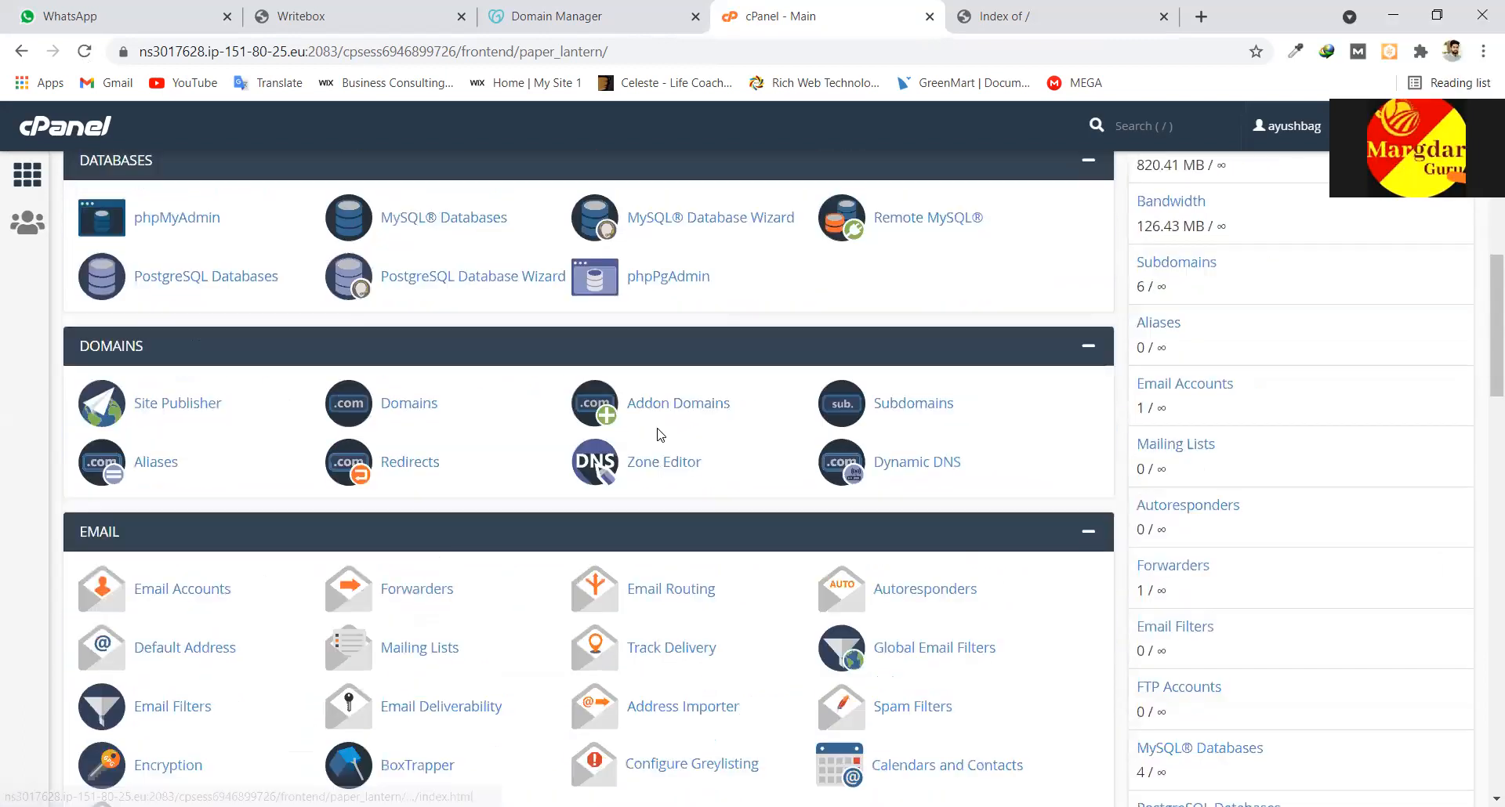
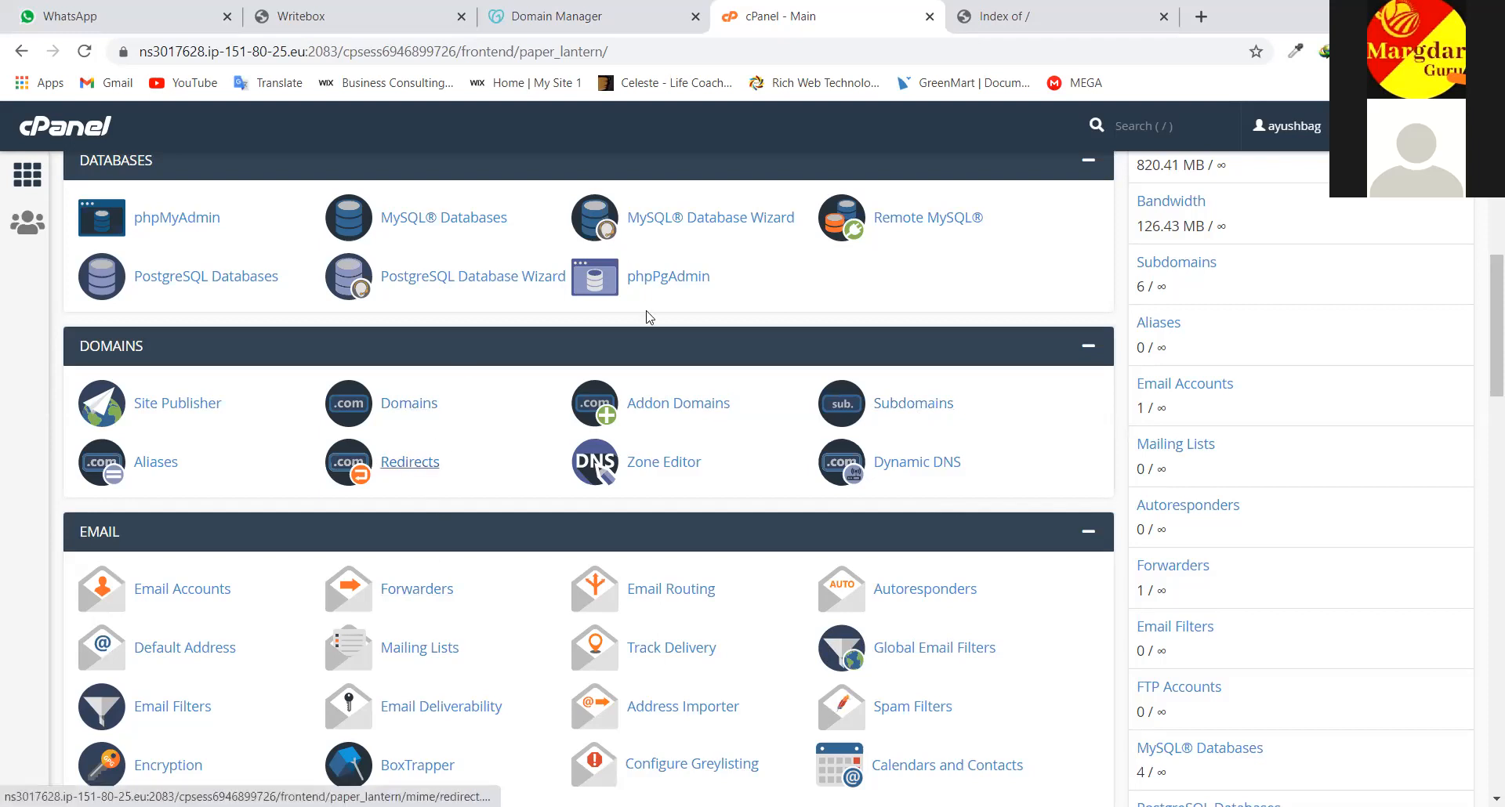
# Confirm shikshamargdarshan.in lists only cgi-bin, then scroll the cPanel dashboard down to Softaculous
pyautogui.click(980, 14)
pyautogui.moveTo(363, 50); pyautogui.dragTo(222, 51)
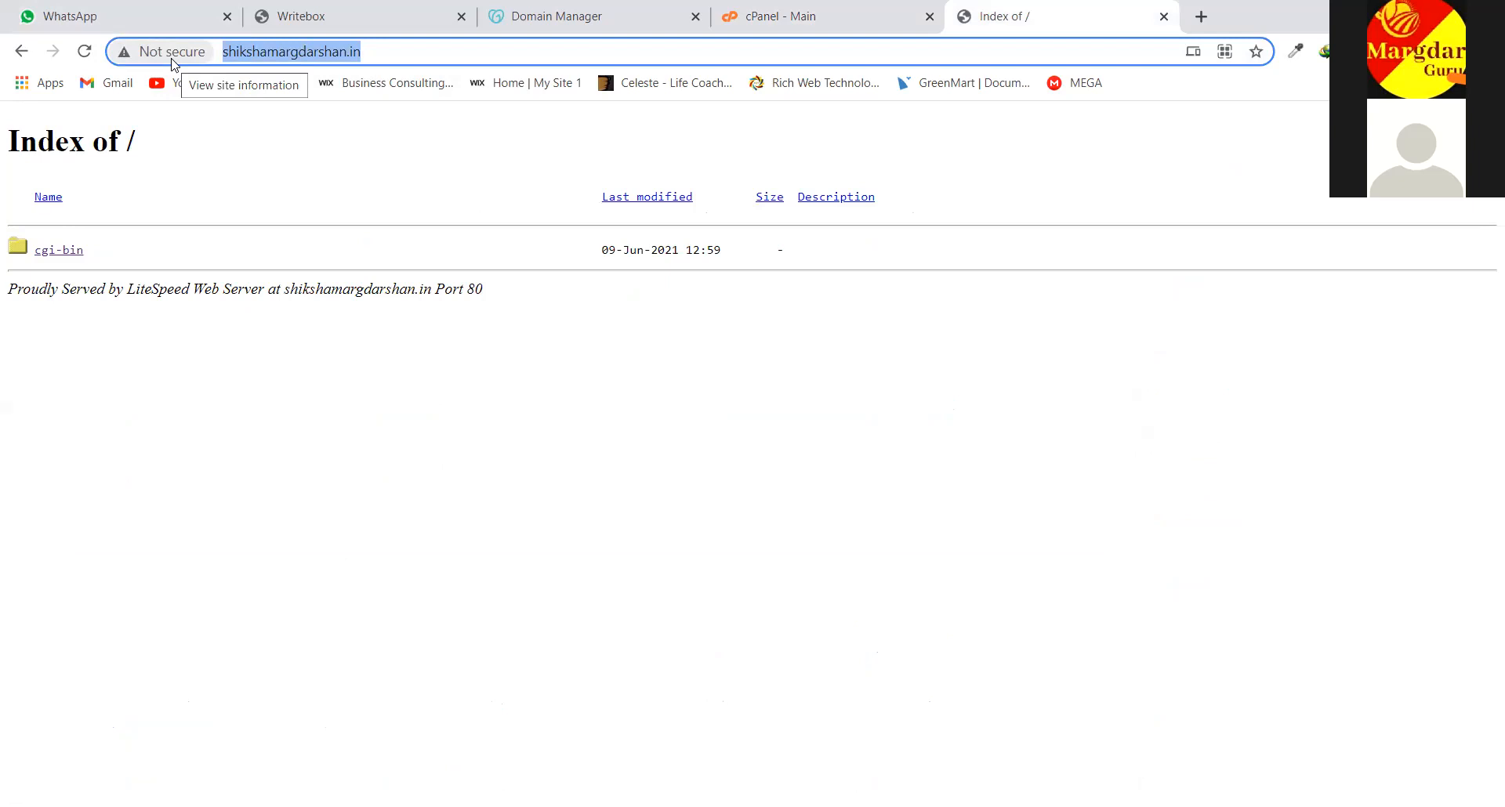
pyautogui.click(767, 11)
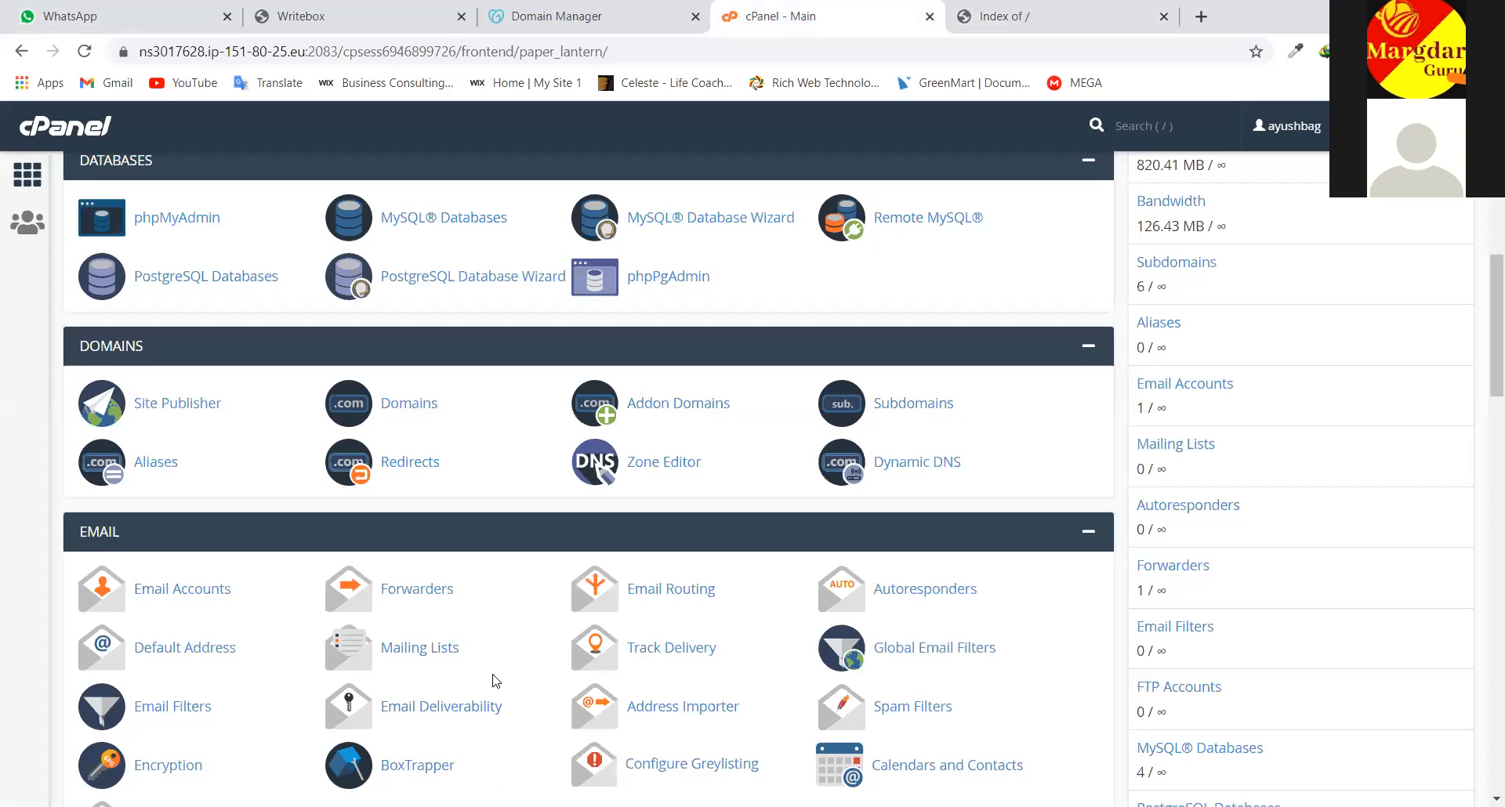
pyautogui.scroll(-12, 337, 615)
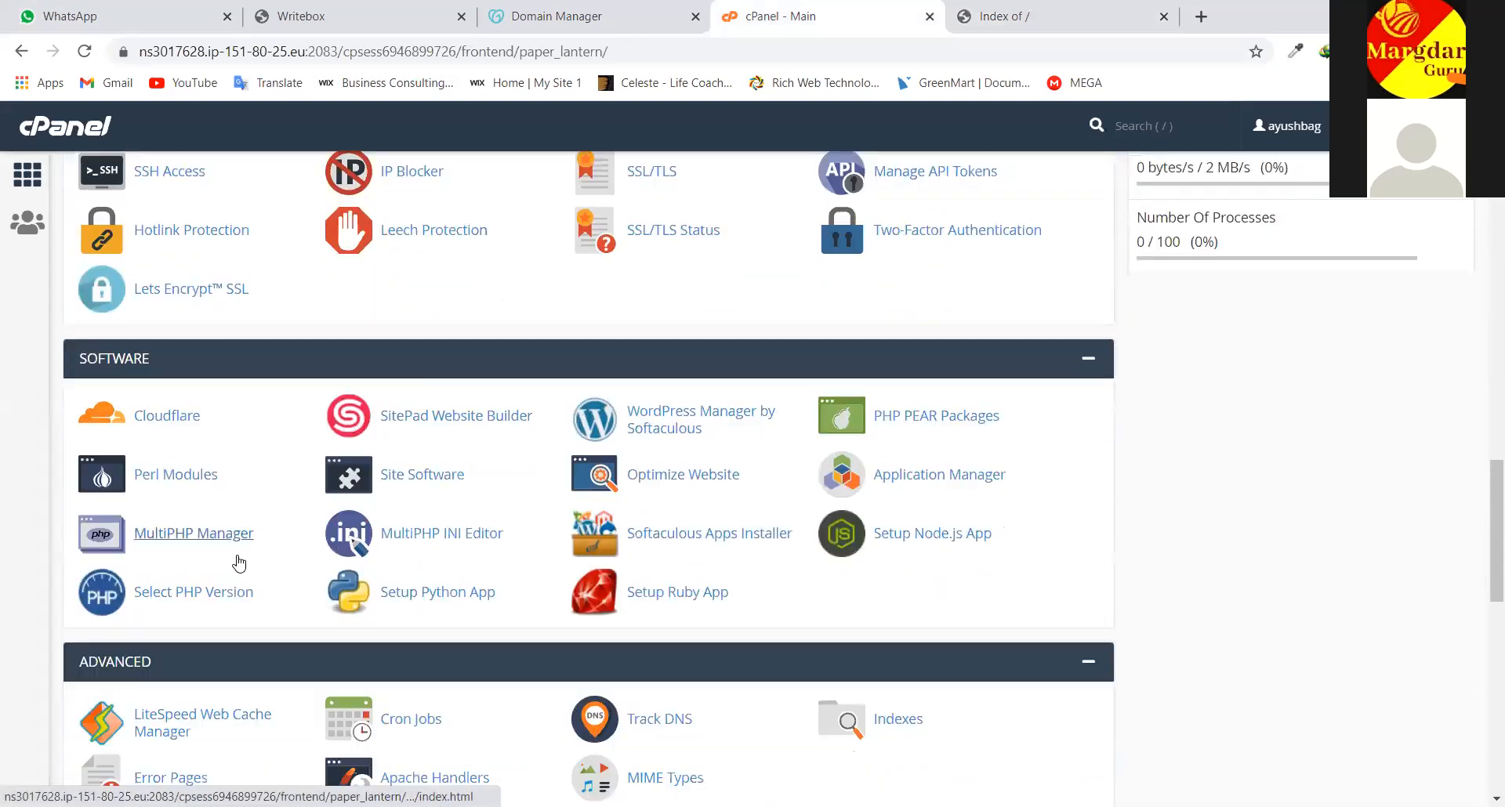
pyautogui.scroll(-12, 239, 563)
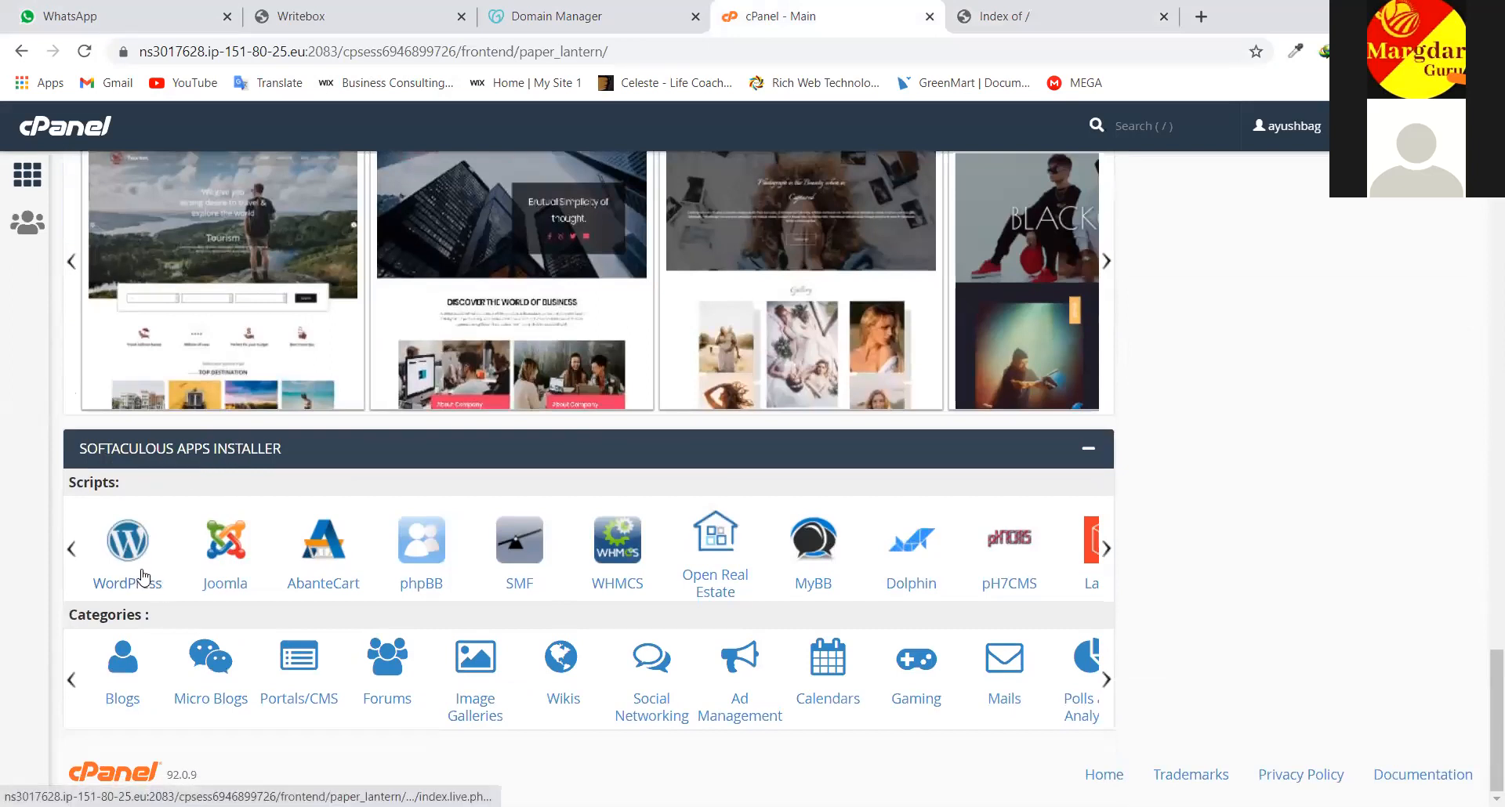
# Open WordPress in Softaculous and bring up its install form with version 5.7.2
pyautogui.click(127, 553)
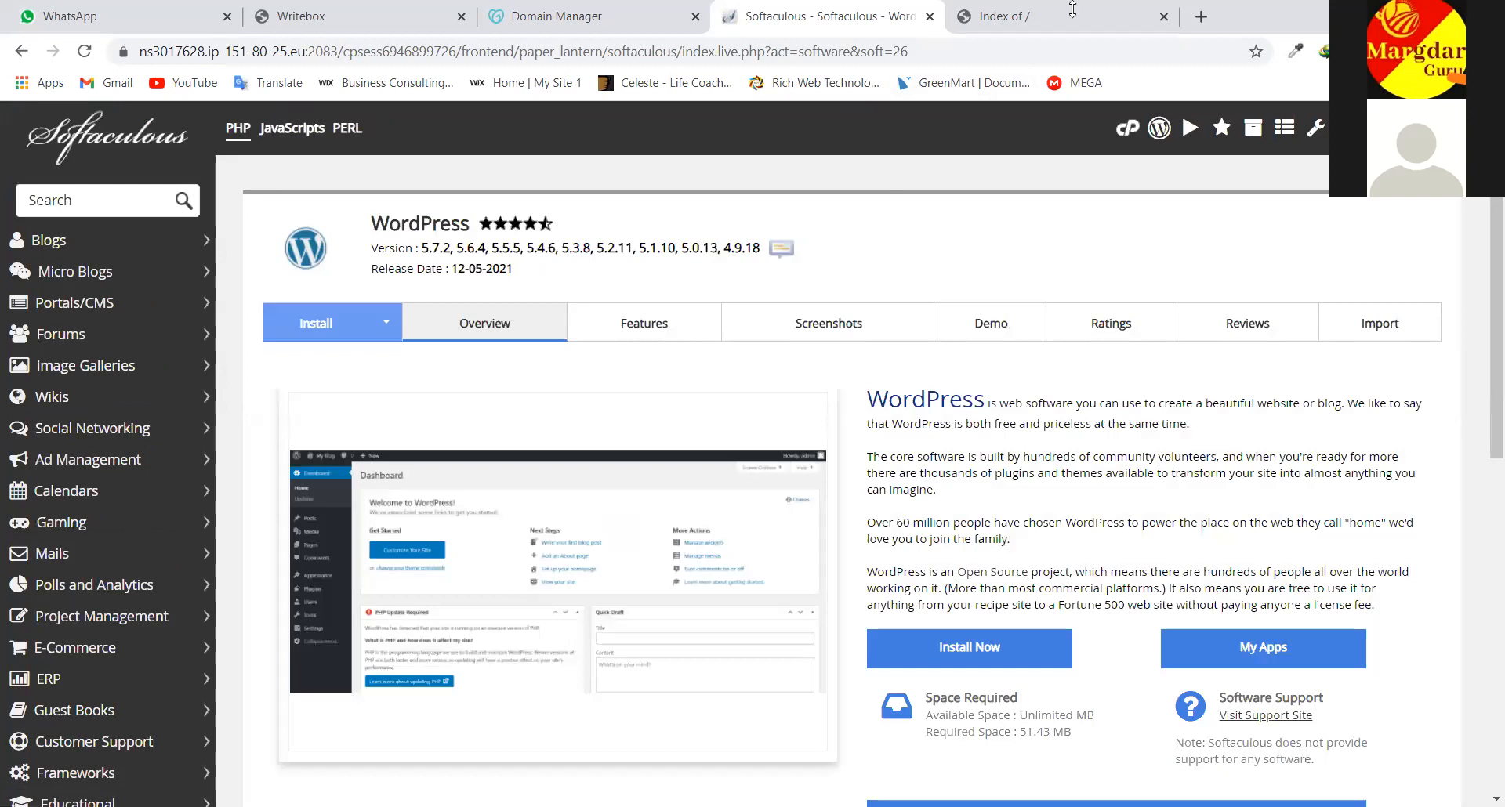
pyautogui.scroll(-3, 877, 474)
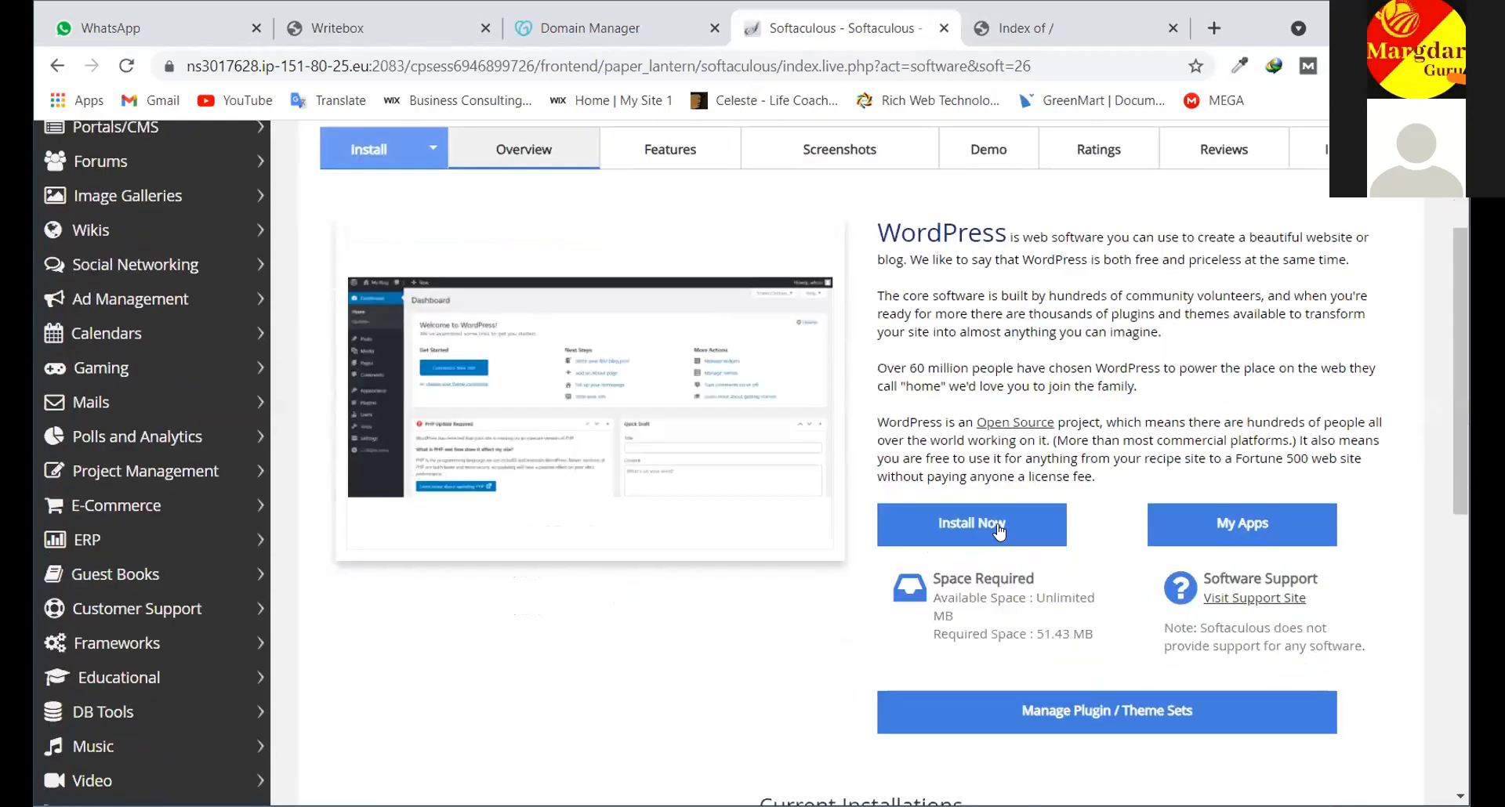
pyautogui.scroll(1, 909, 541)
pyautogui.scroll(-3, 518, 295)
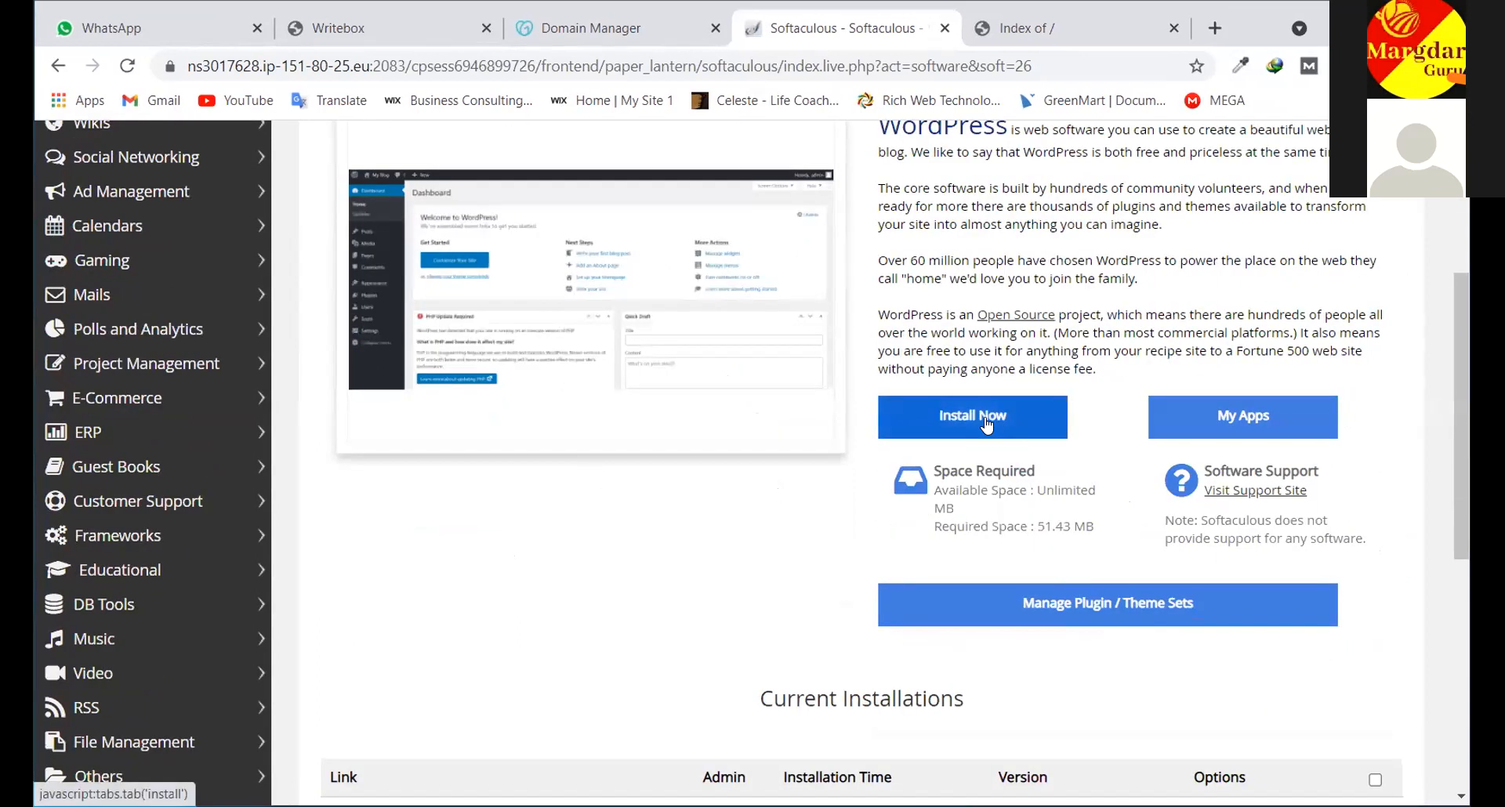
pyautogui.click(985, 417)
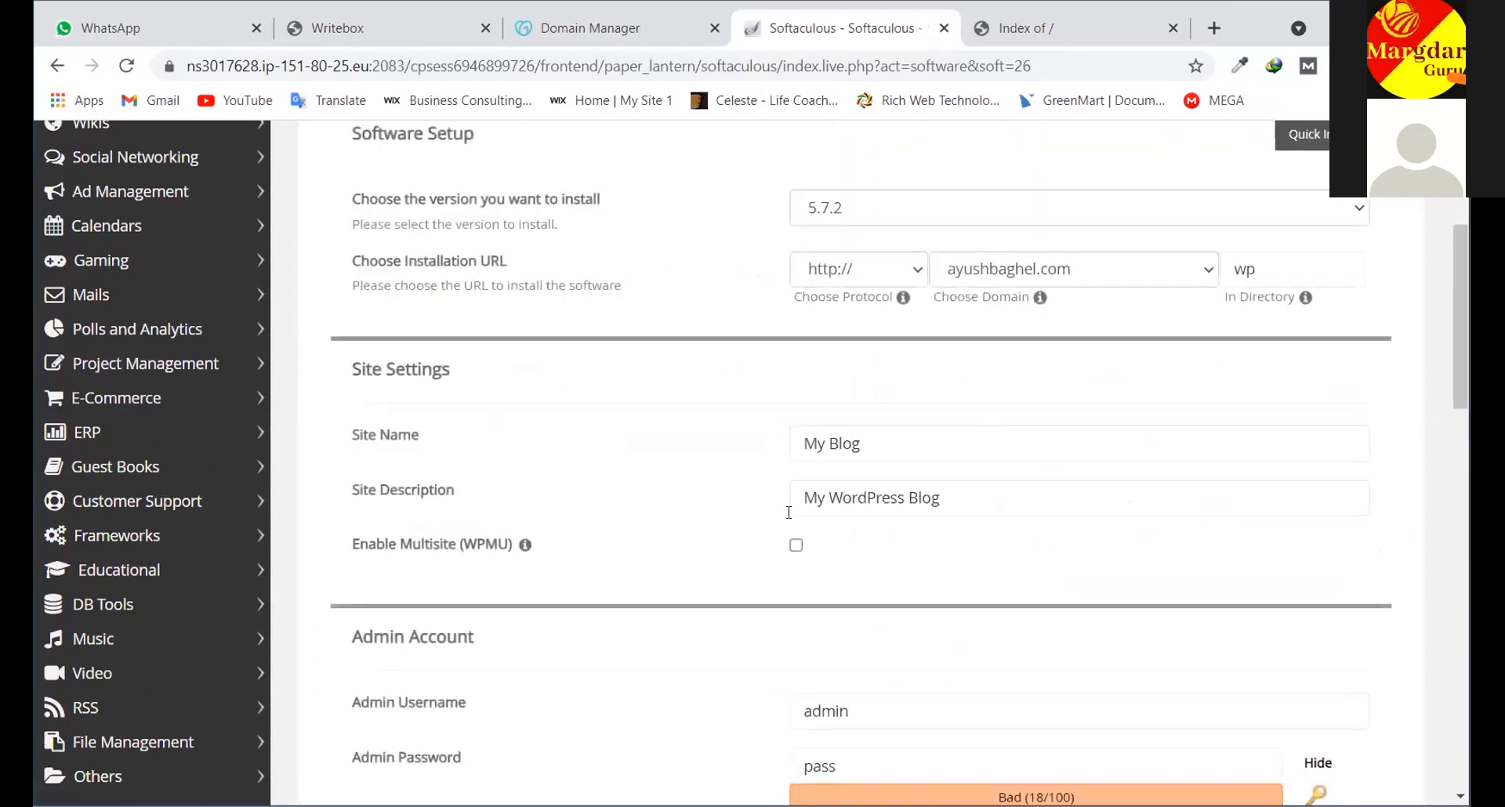
pyautogui.scroll(3, 644, 510)
pyautogui.scroll(1, 644, 510)
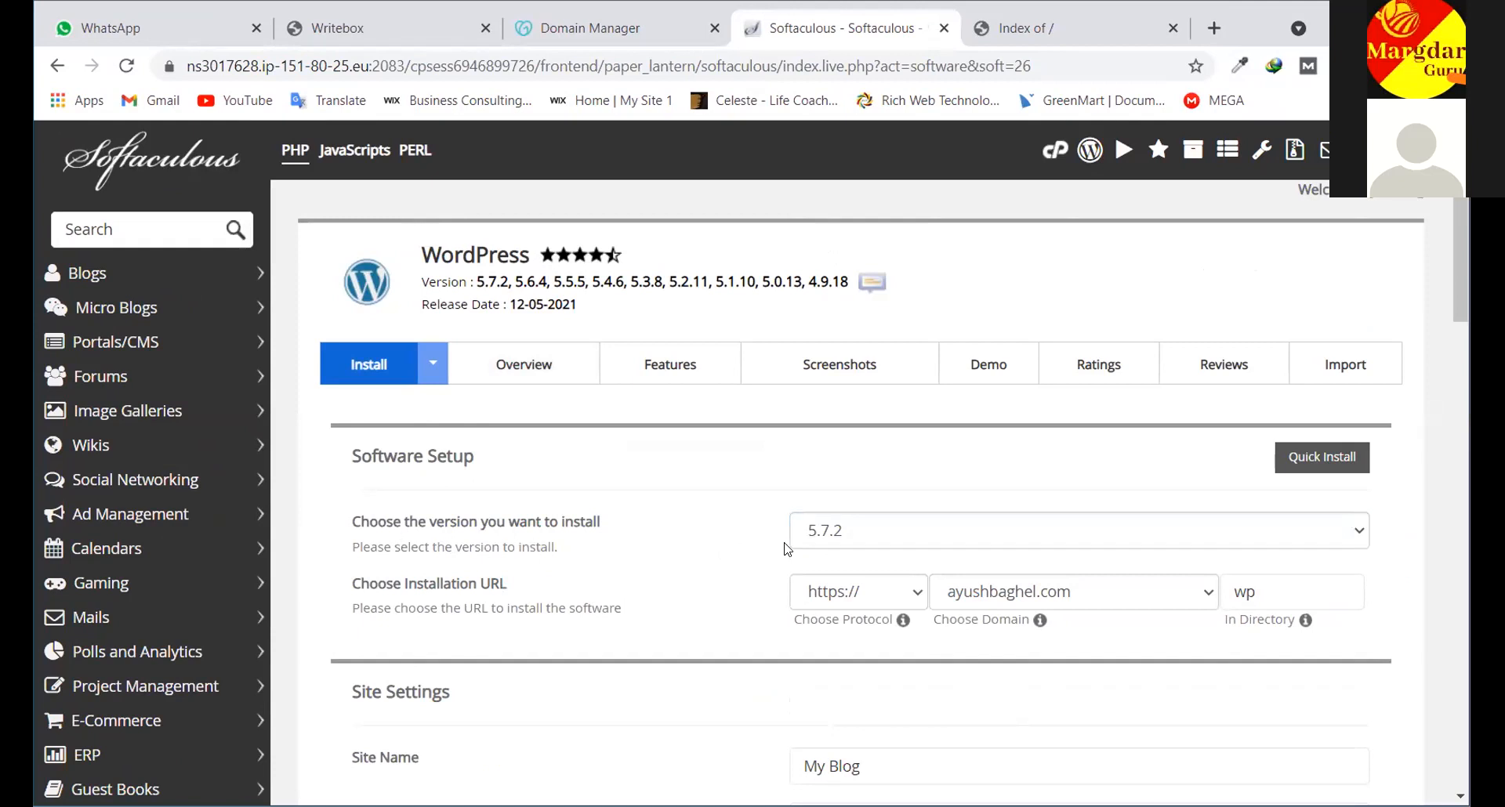
# Keep WordPress version 5.7.2 and choose shikshamargdarshan.in as the install domain
pyautogui.click(866, 533)
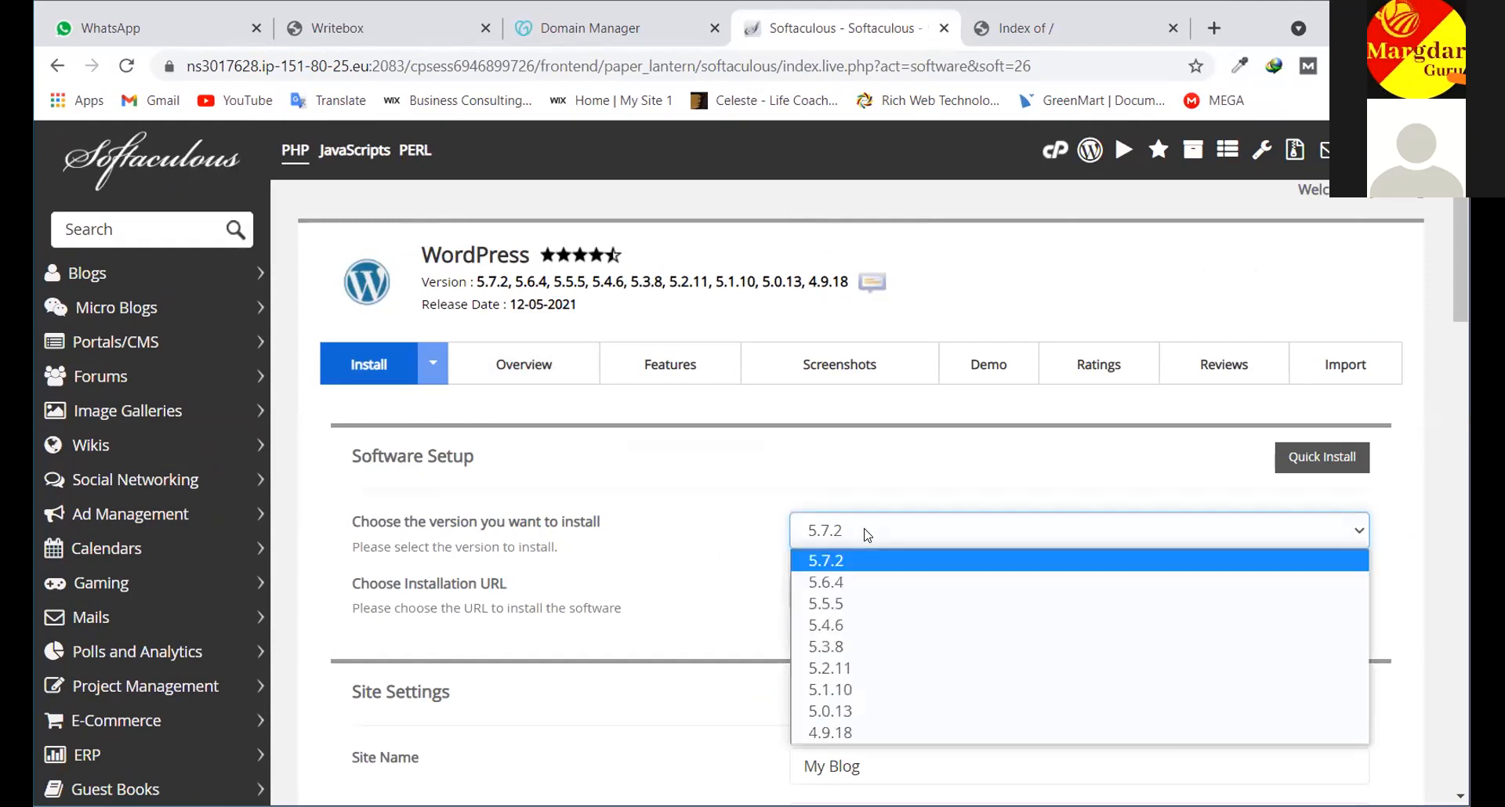
pyautogui.click(834, 558)
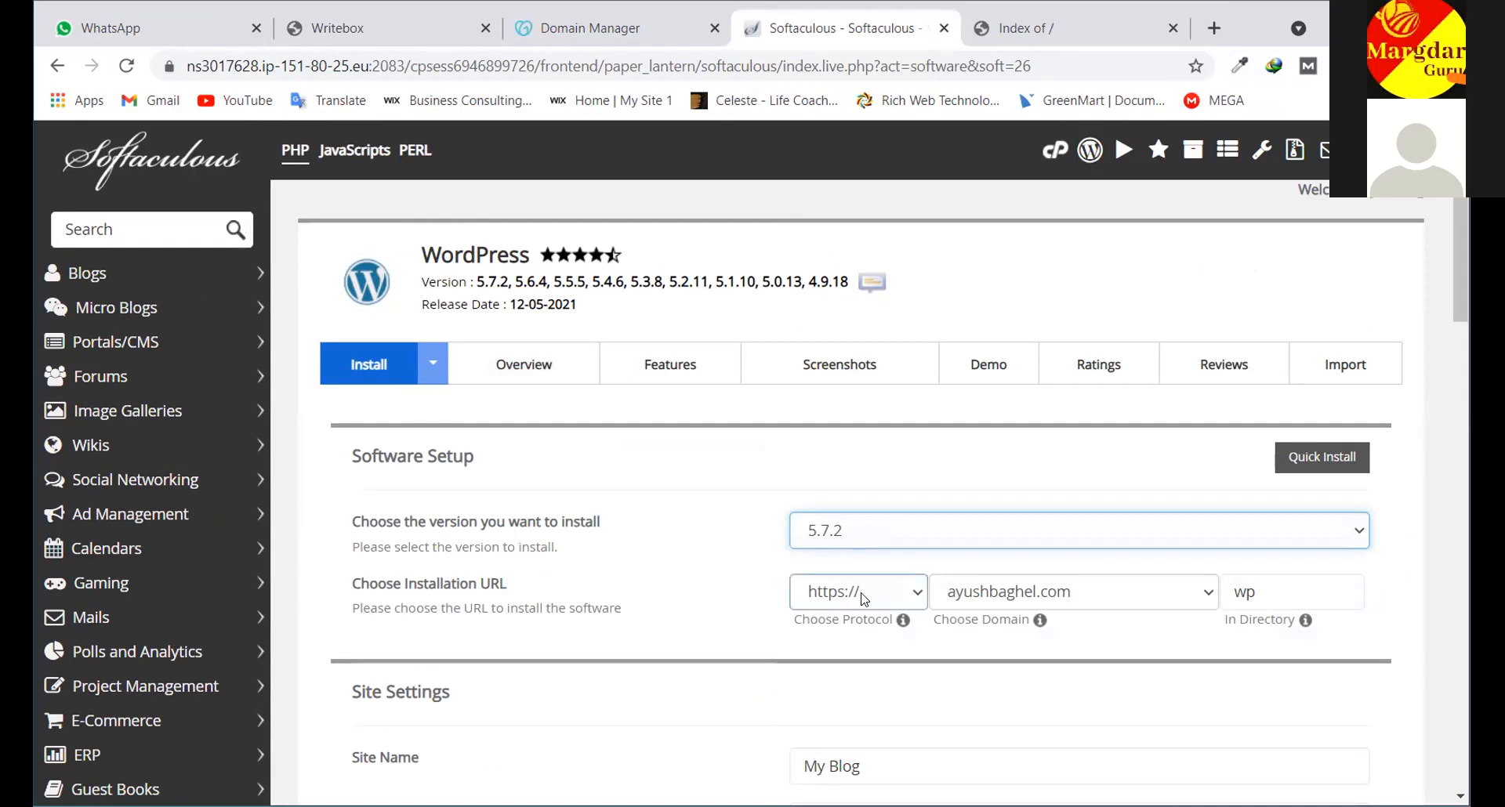
pyautogui.scroll(-1, 993, 521)
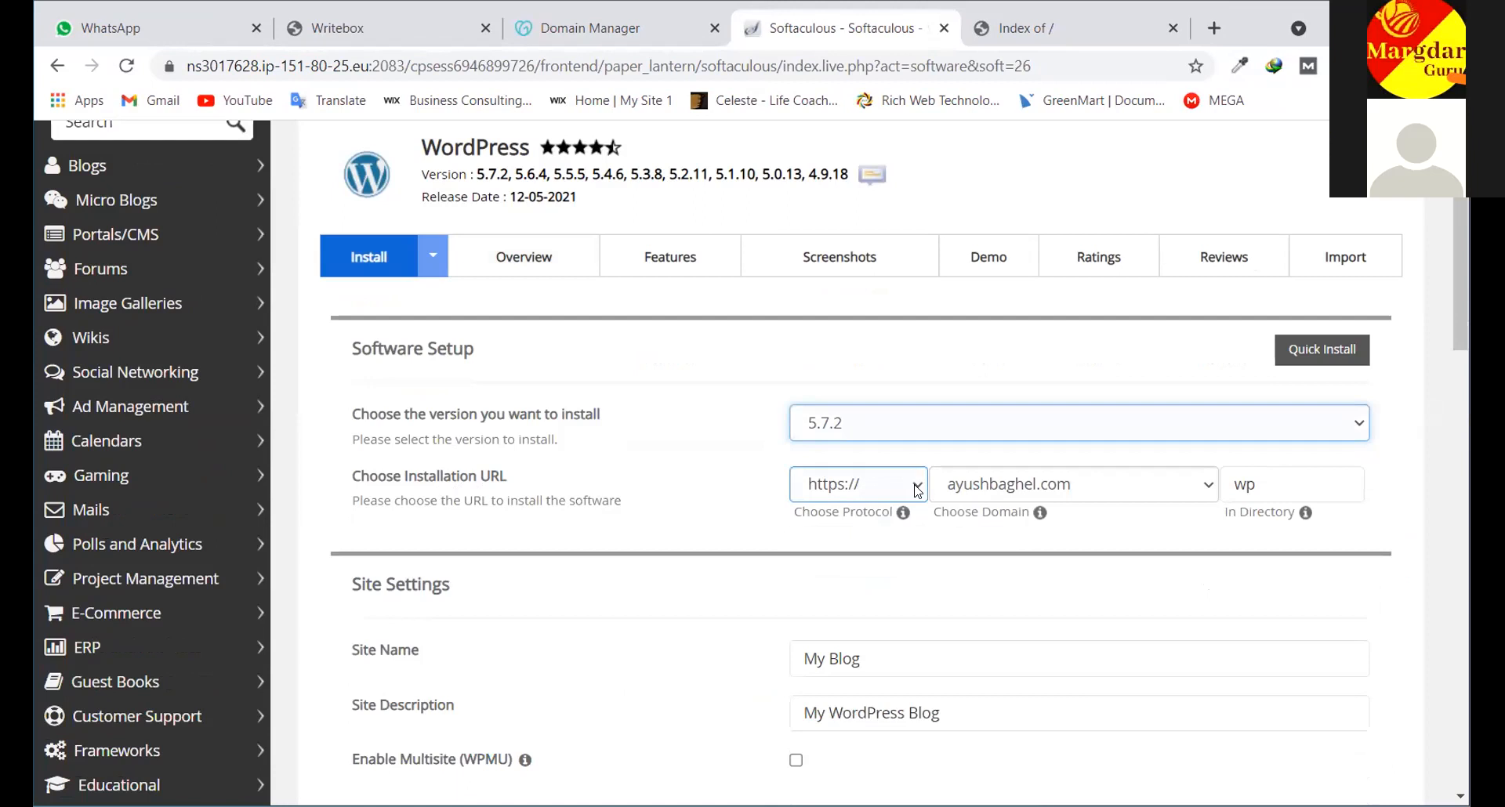
pyautogui.click(1211, 484)
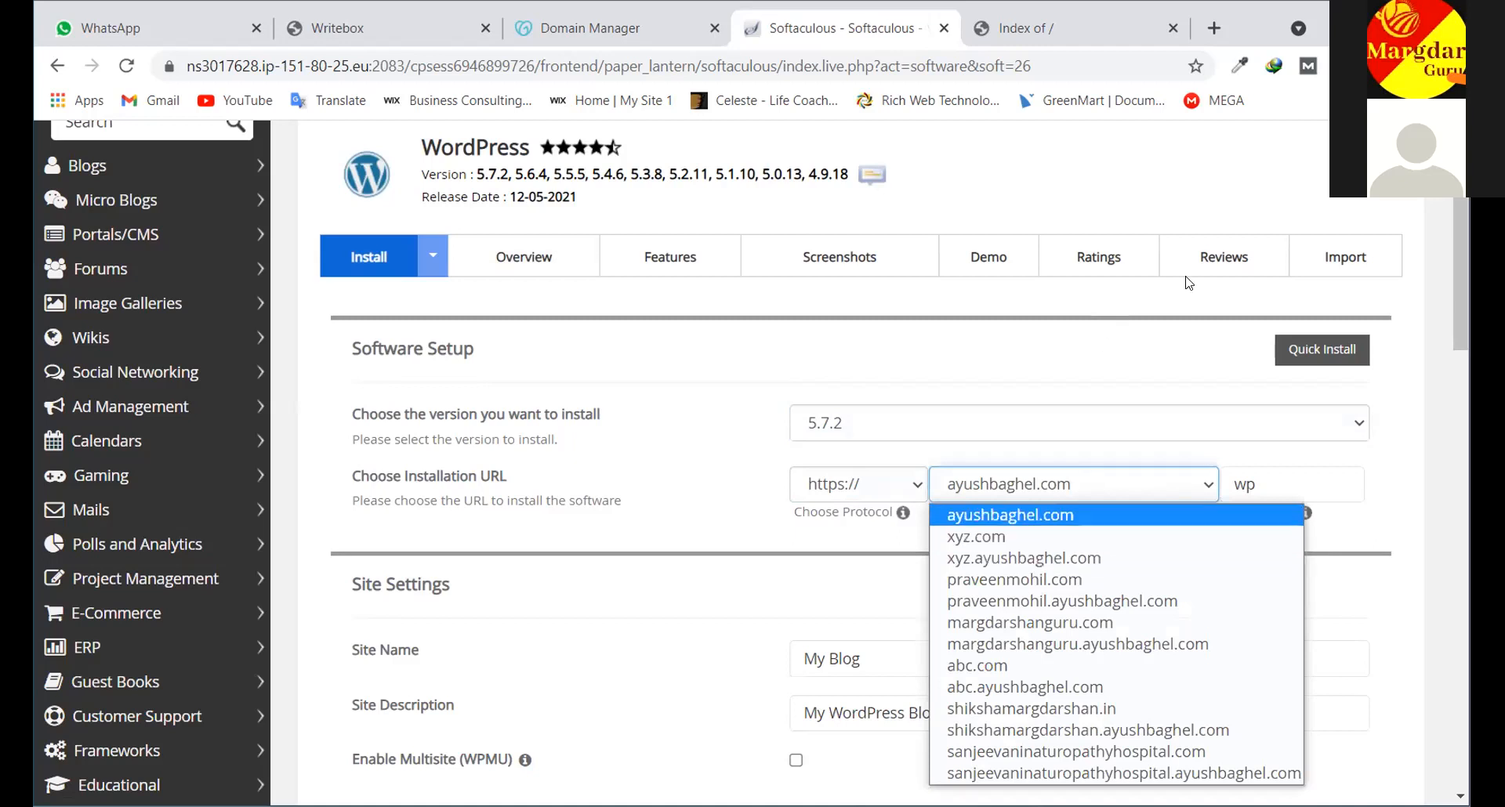
pyautogui.click(1089, 515)
pyautogui.scroll(-3, 1041, 255)
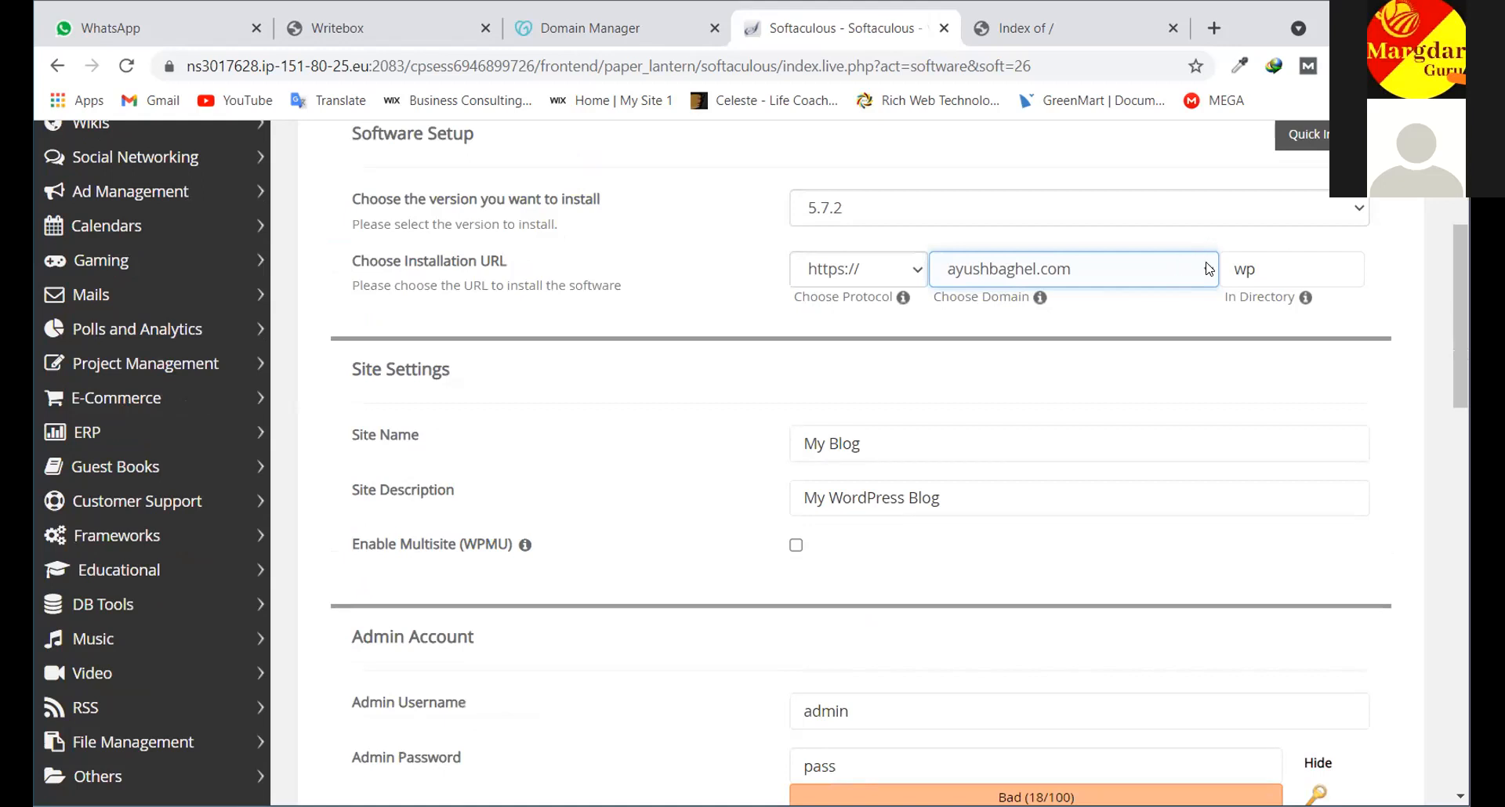
pyautogui.click(1208, 268)
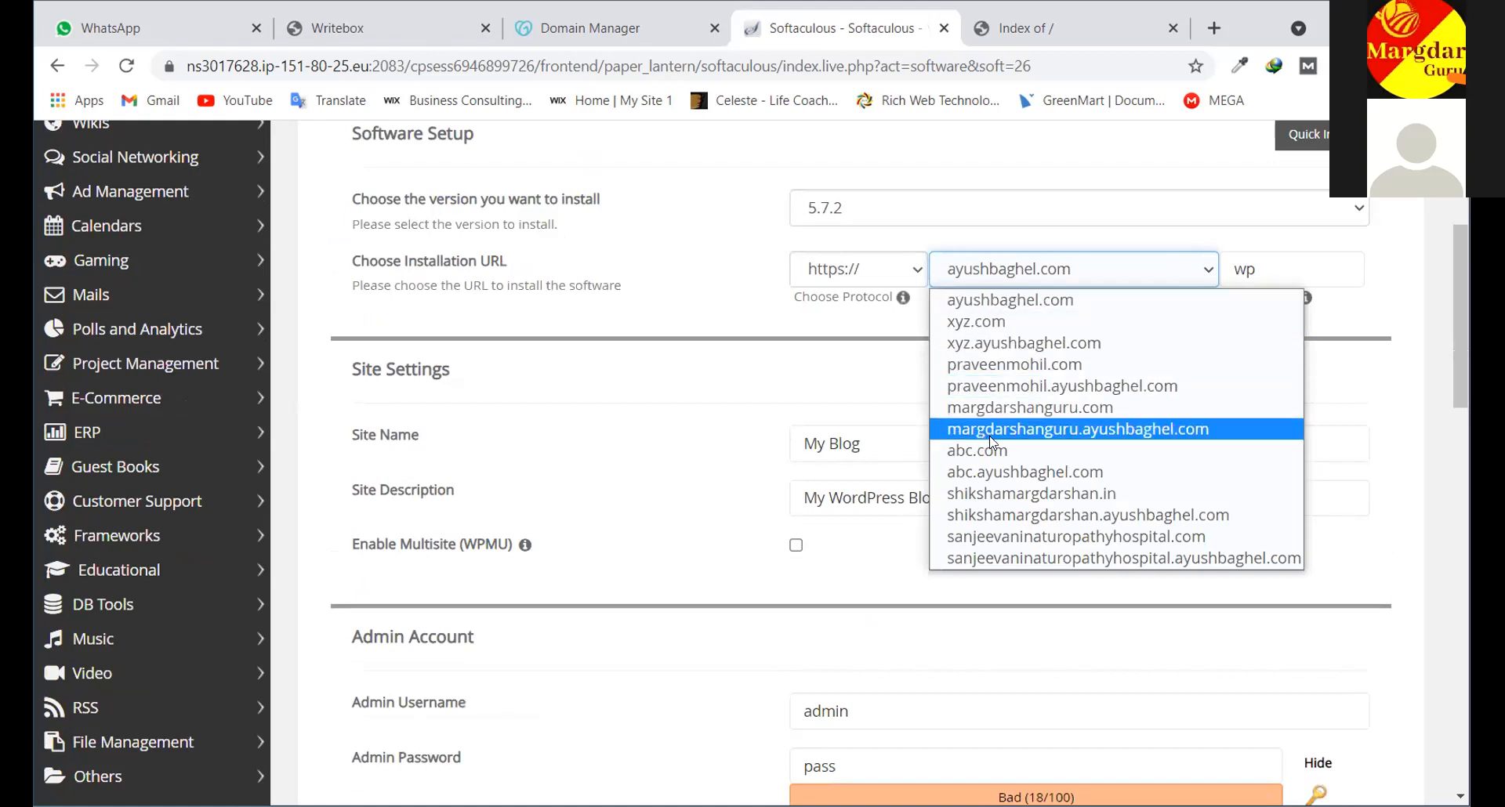
pyautogui.click(992, 493)
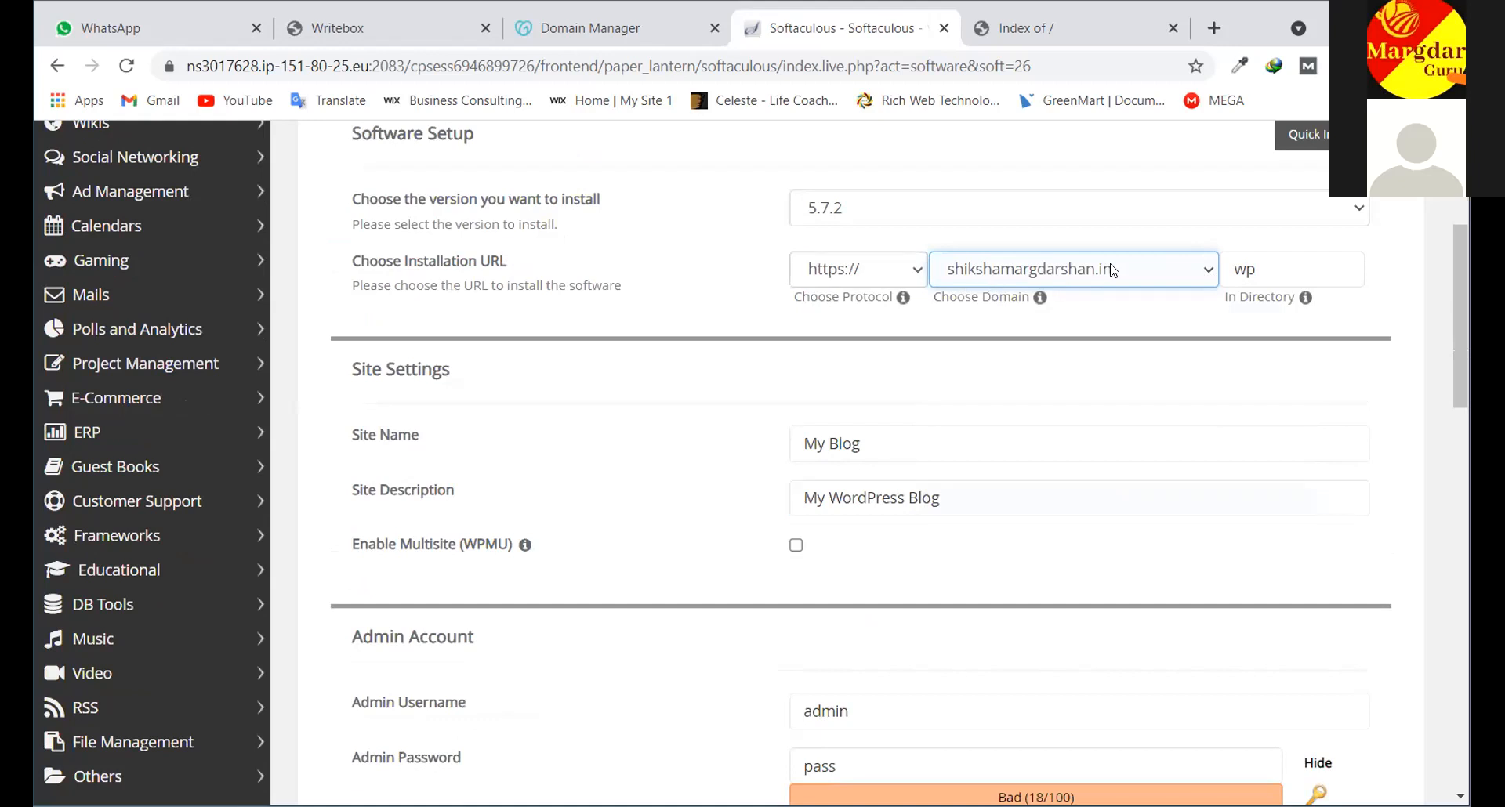
# Delete 'wp' from In Directory so WordPress installs at the domain root
pyautogui.click(1254, 271)
pyautogui.click(1252, 361)
pyautogui.scroll(3, 1280, 414)
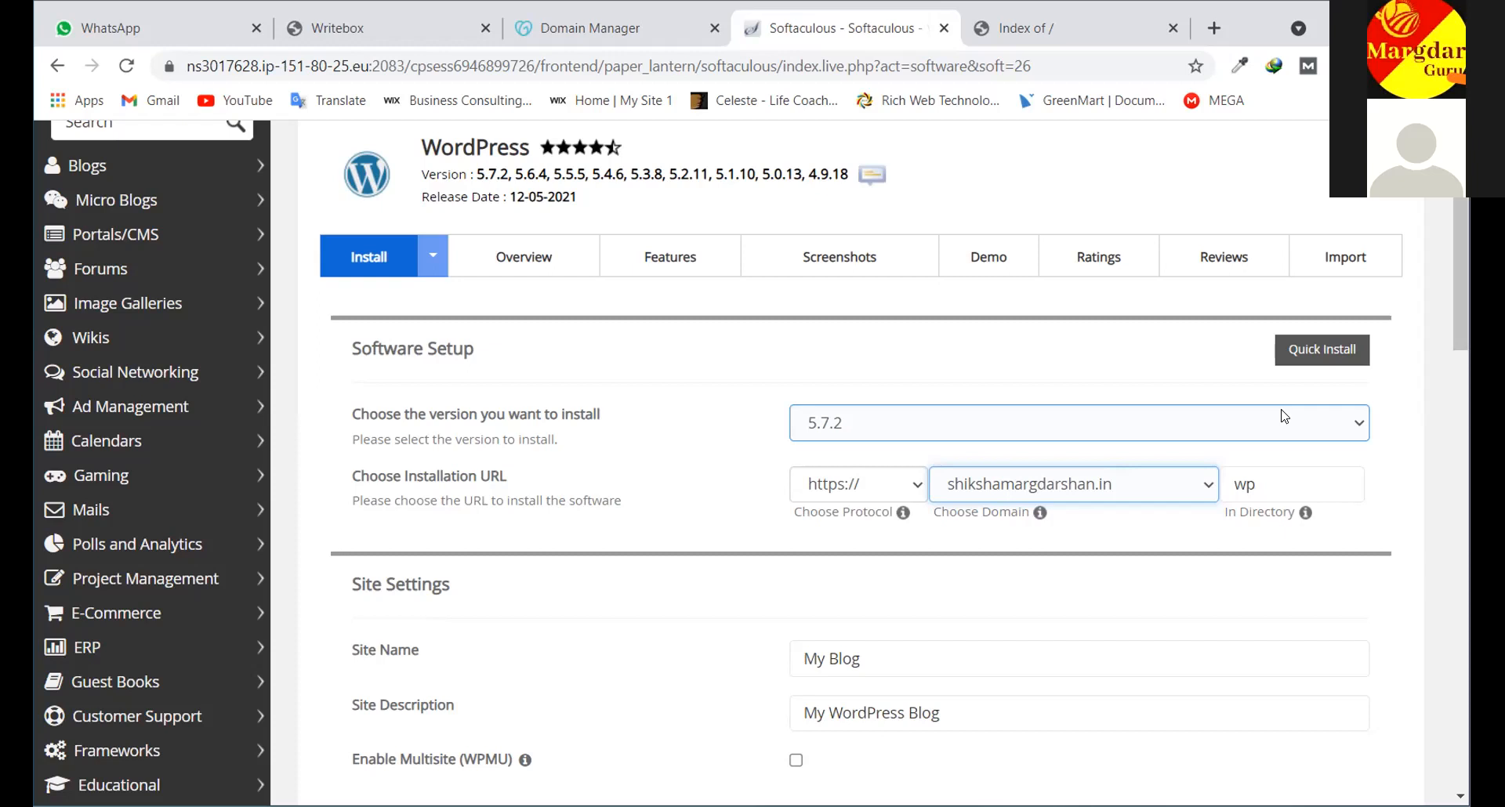
pyautogui.click(1254, 476)
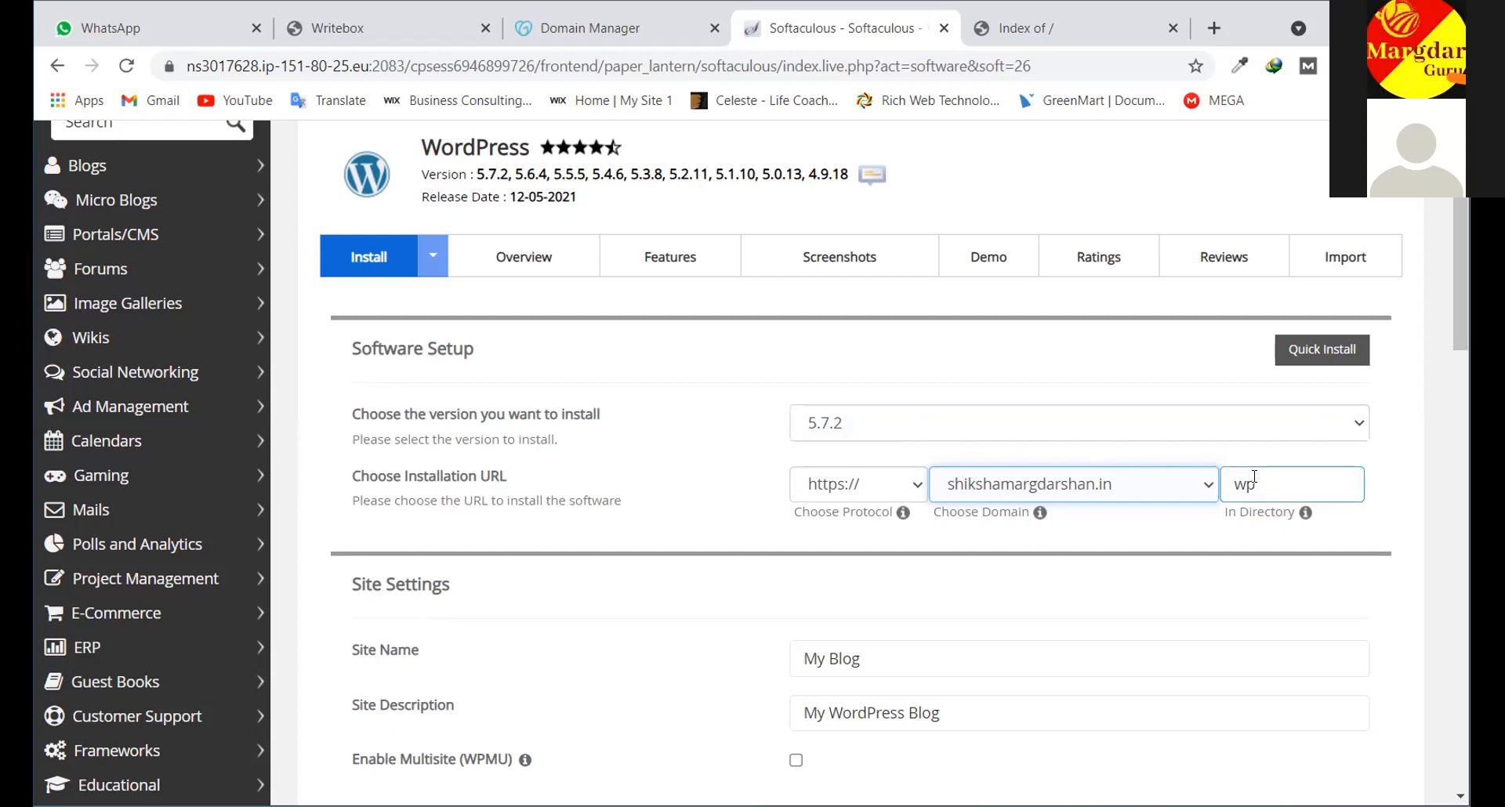
pyautogui.doubleClick(1252, 481)
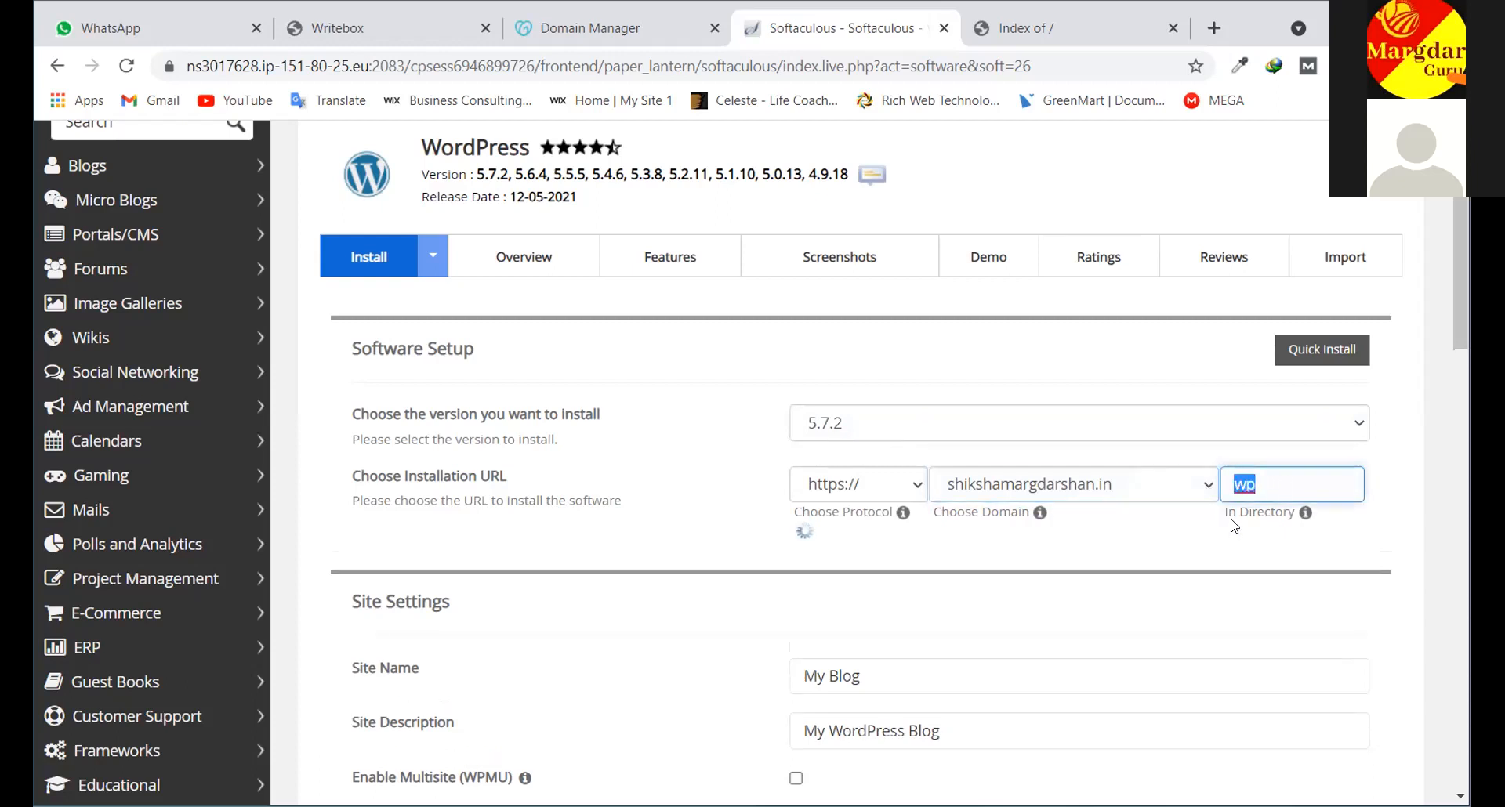
pyautogui.press('BackSpace')
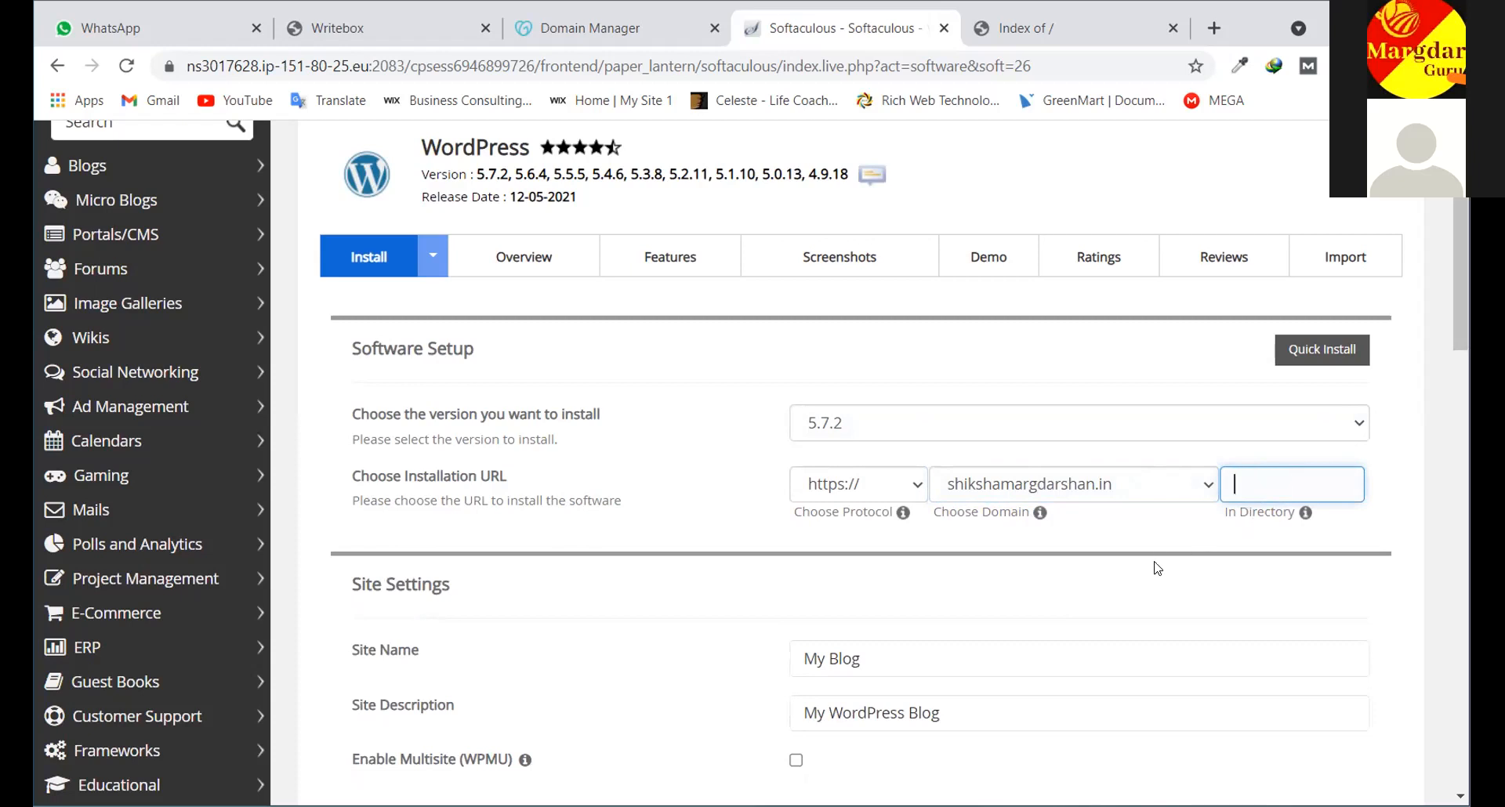
pyautogui.click(1205, 578)
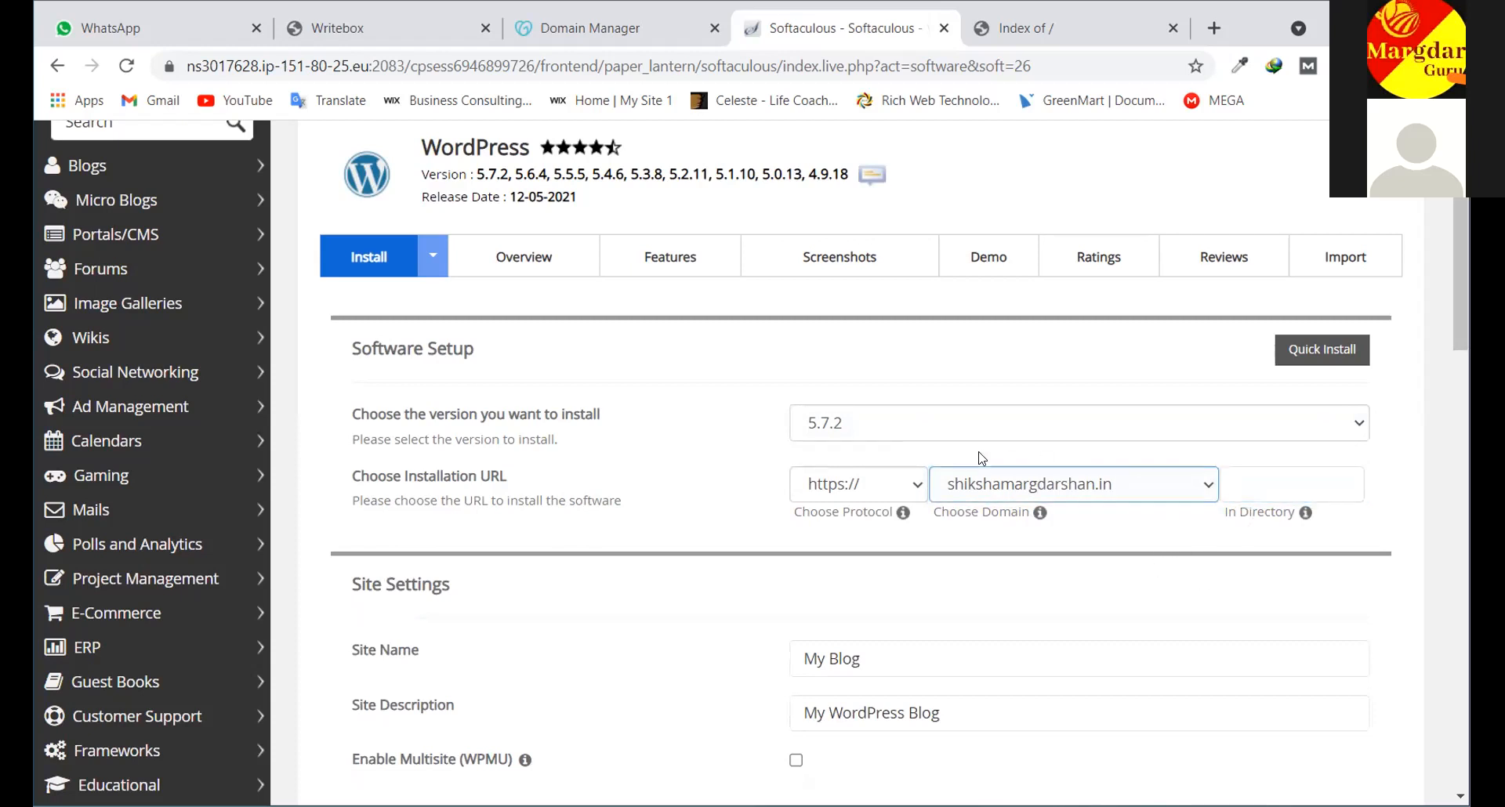
pyautogui.scroll(-3, 902, 478)
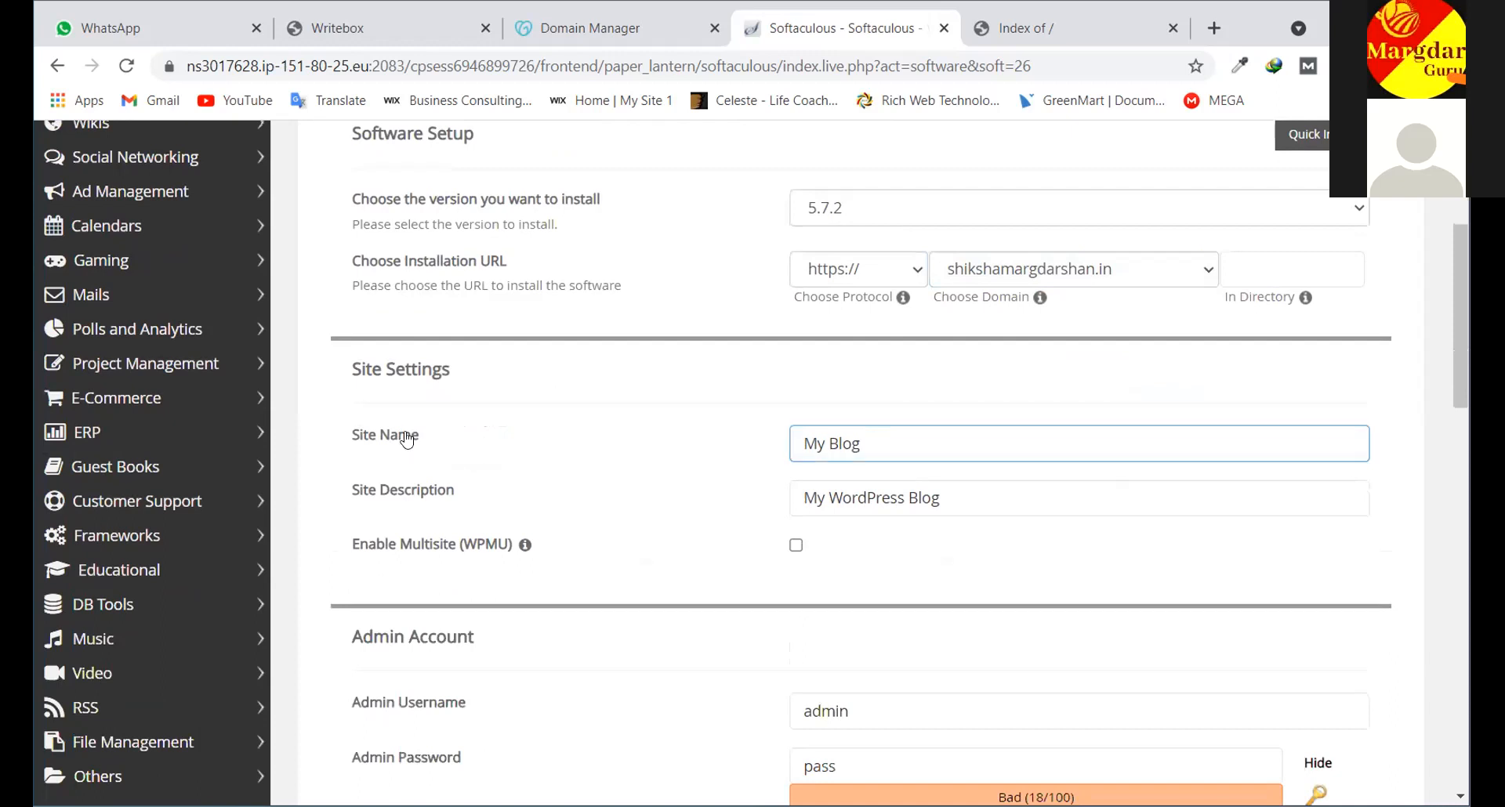
pyautogui.click(888, 443)
pyautogui.hotkey('ctrl', 'a')
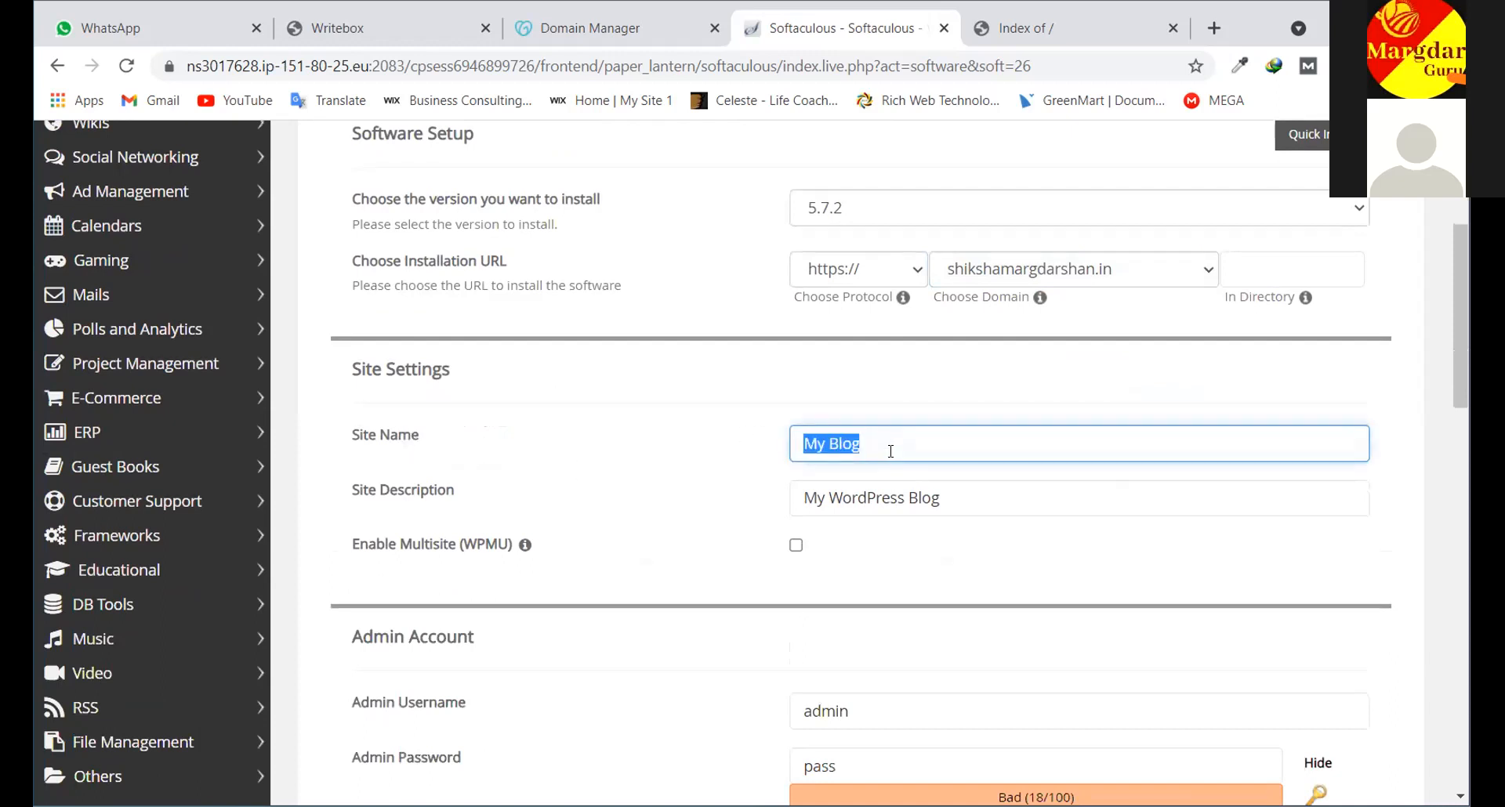
pyautogui.write('Test Tite')
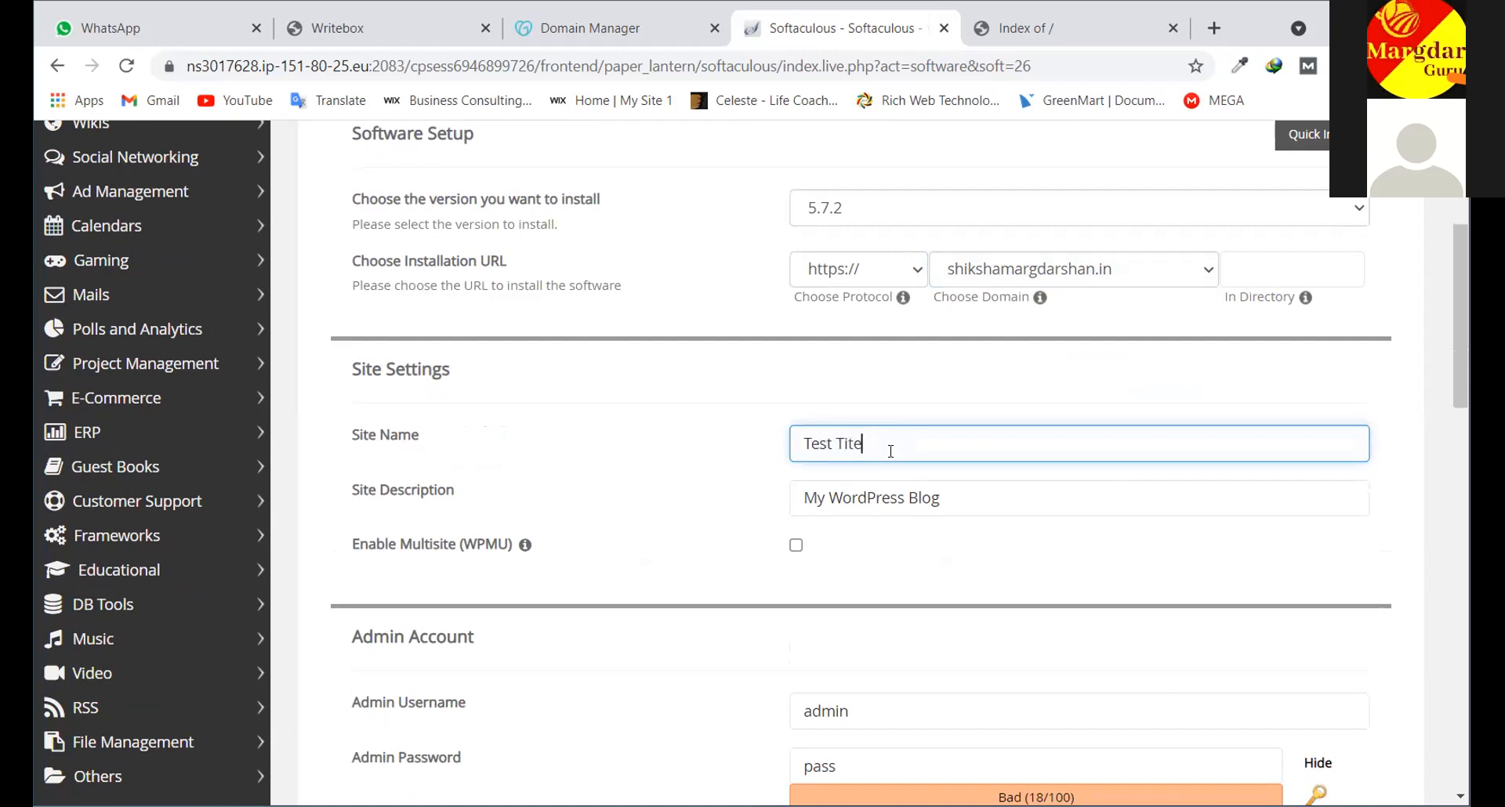
pyautogui.moveTo(950, 495); pyautogui.dragTo(787, 503)
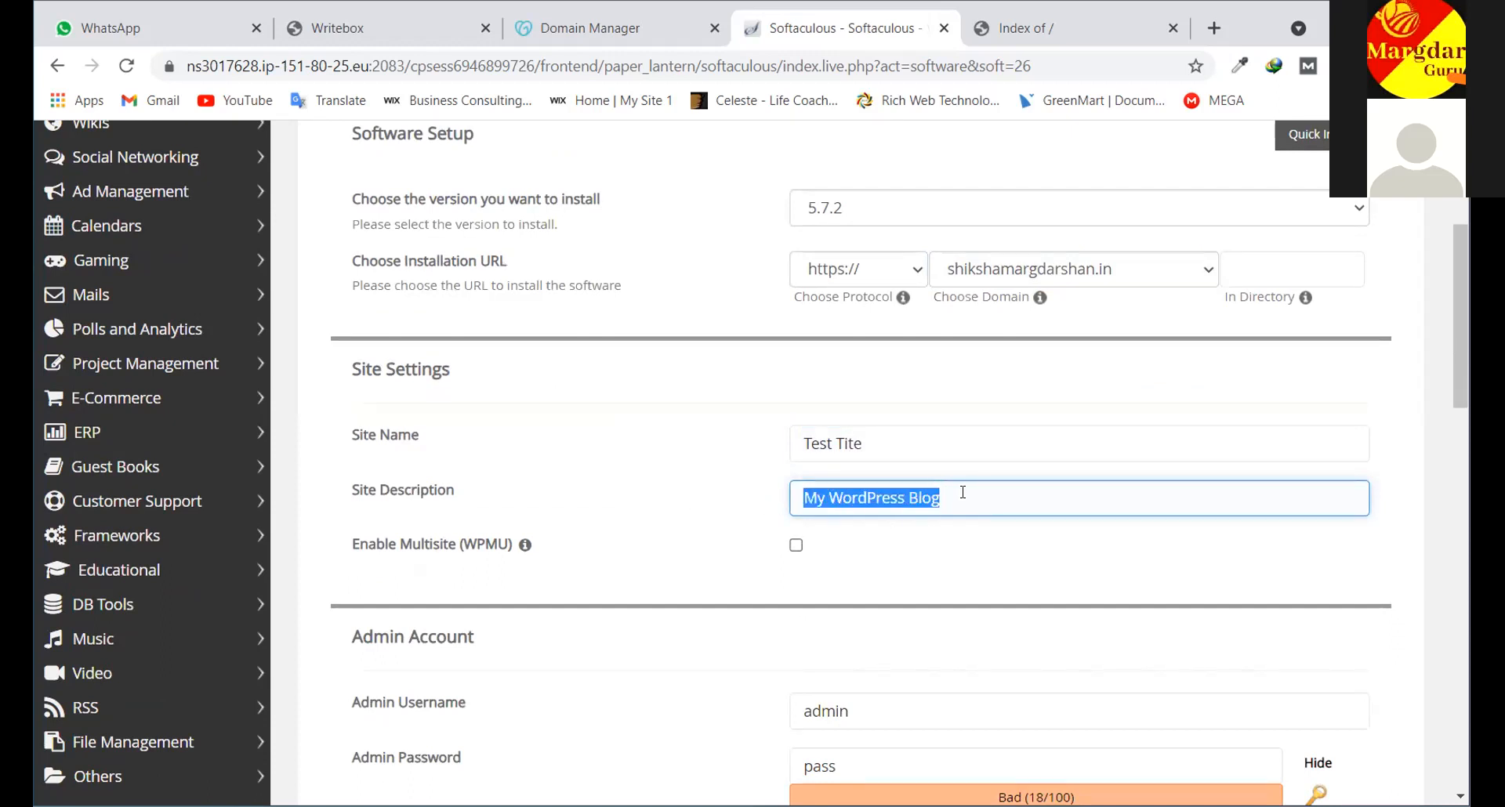
pyautogui.write('a')
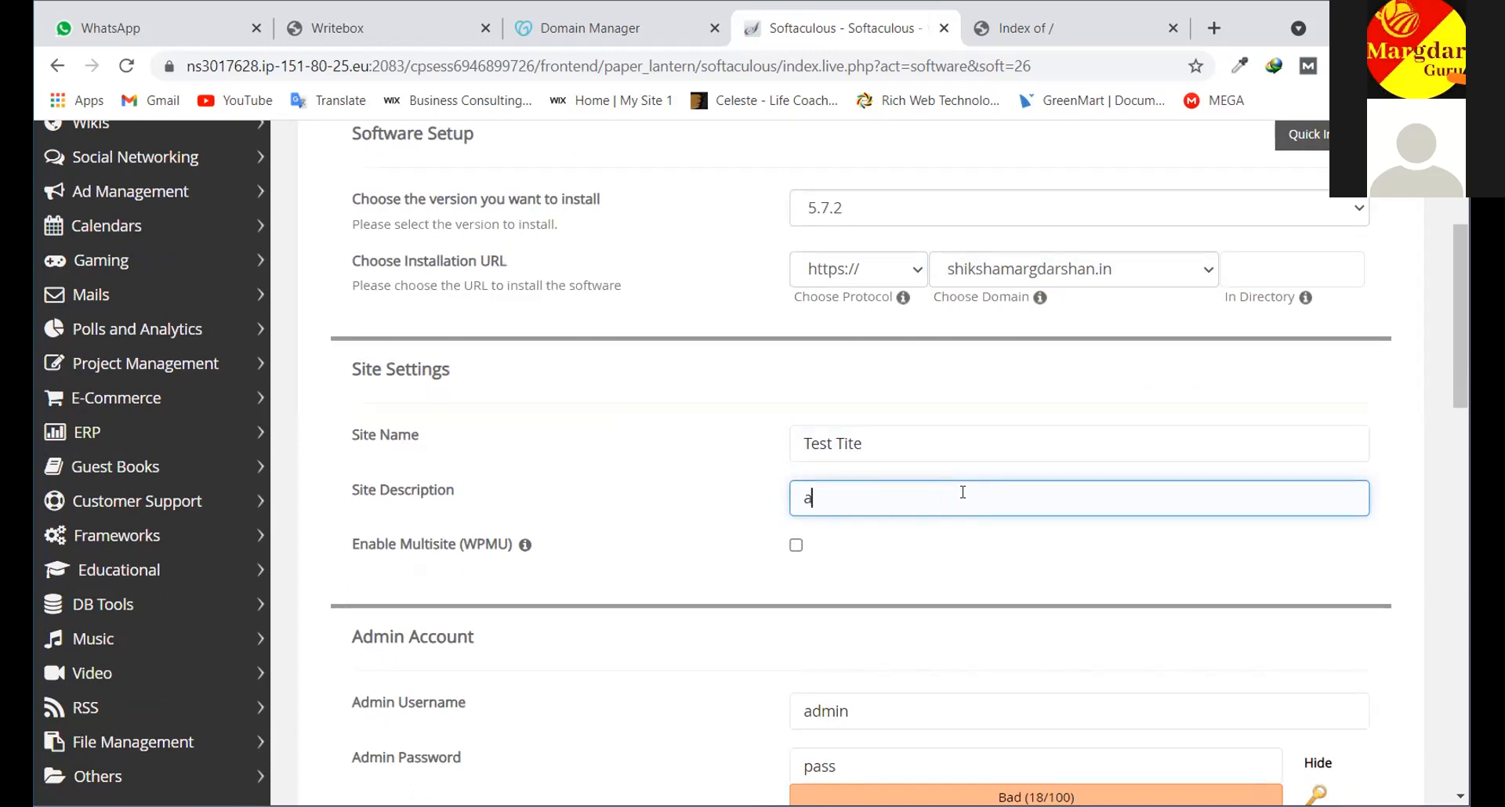
pyautogui.write('bout Website')
pyautogui.write('Development')
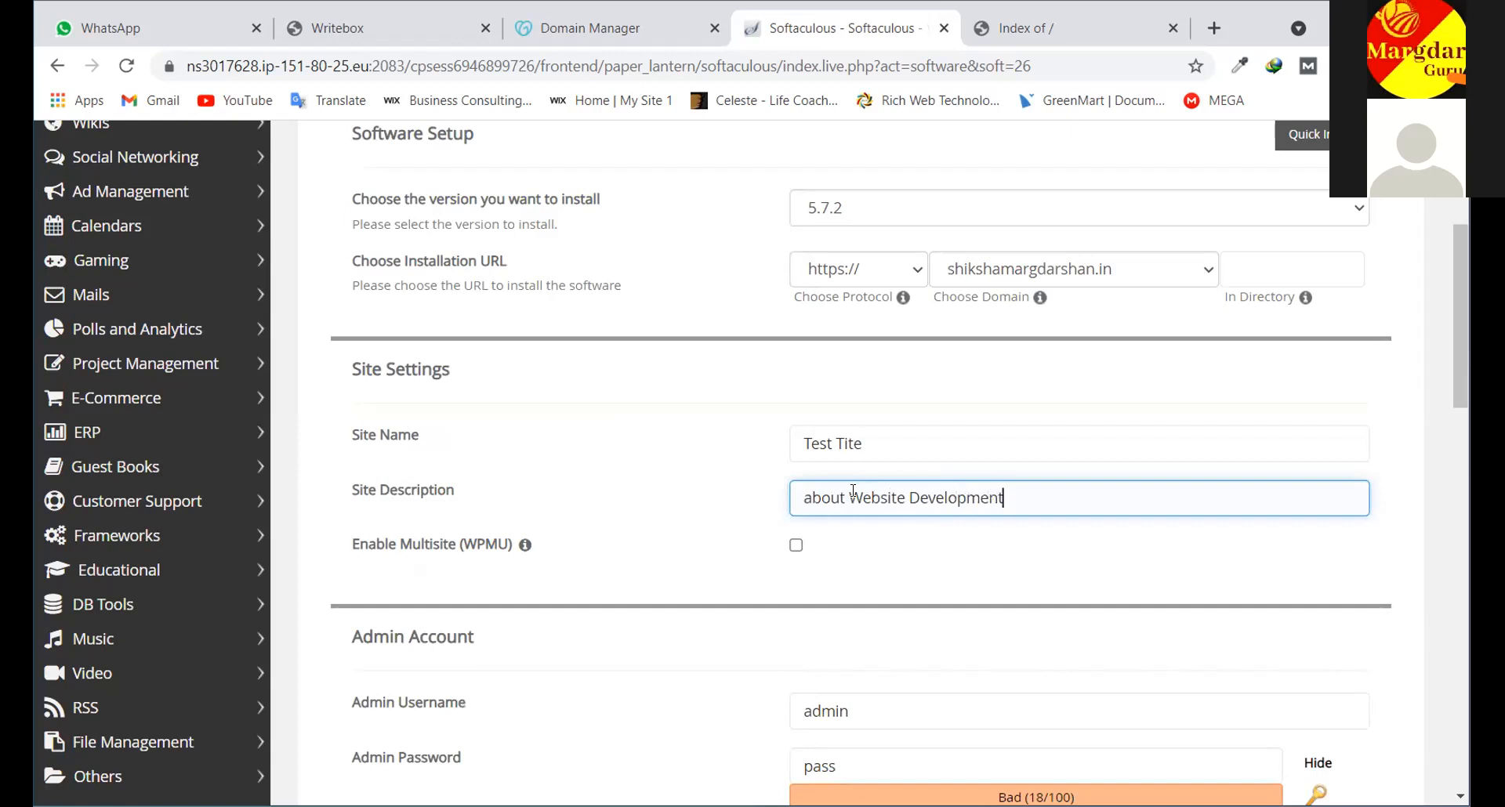
pyautogui.moveTo(848, 498); pyautogui.dragTo(755, 496)
pyautogui.write('We Tea')
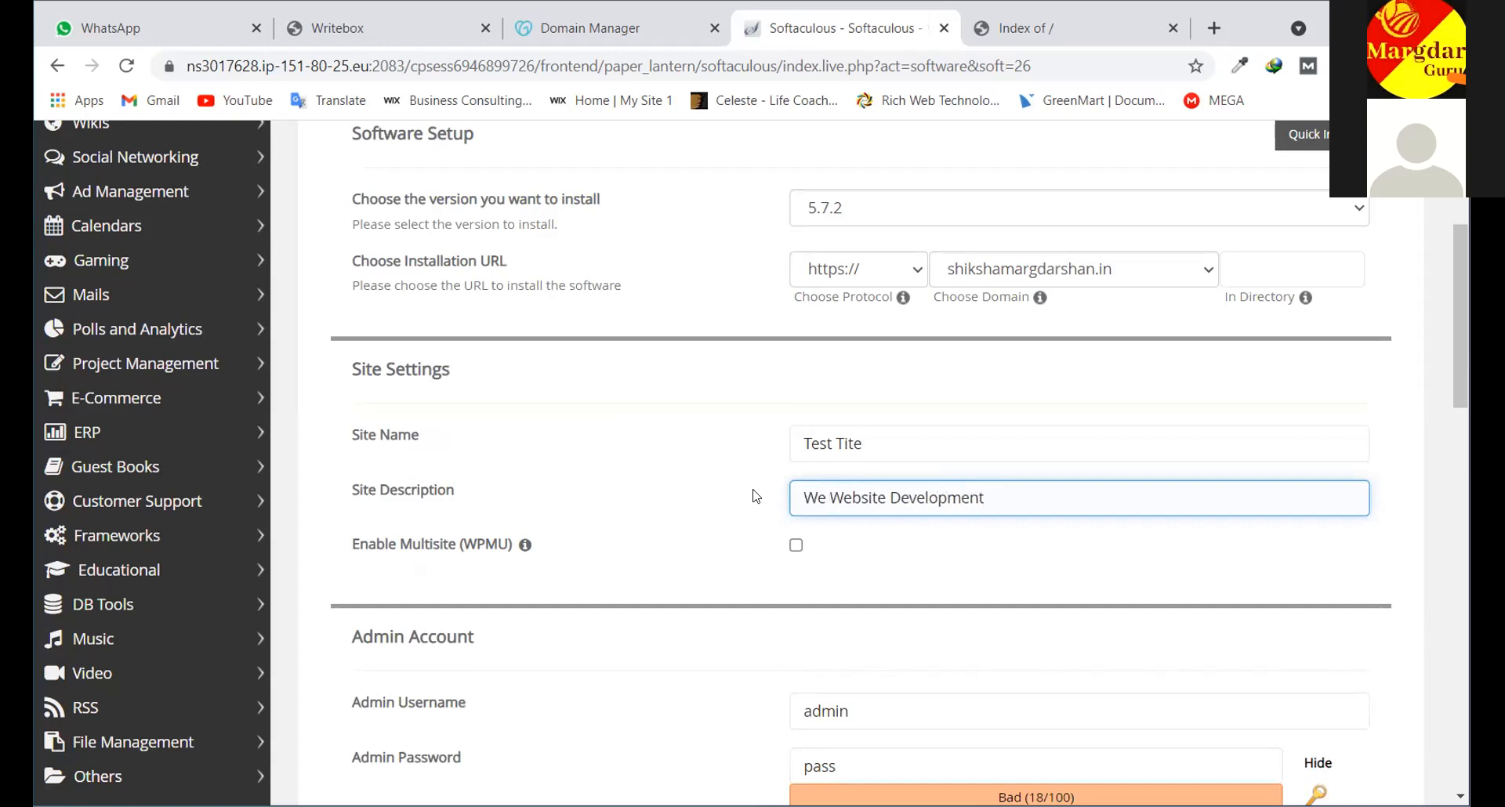
pyautogui.write('ch abo')
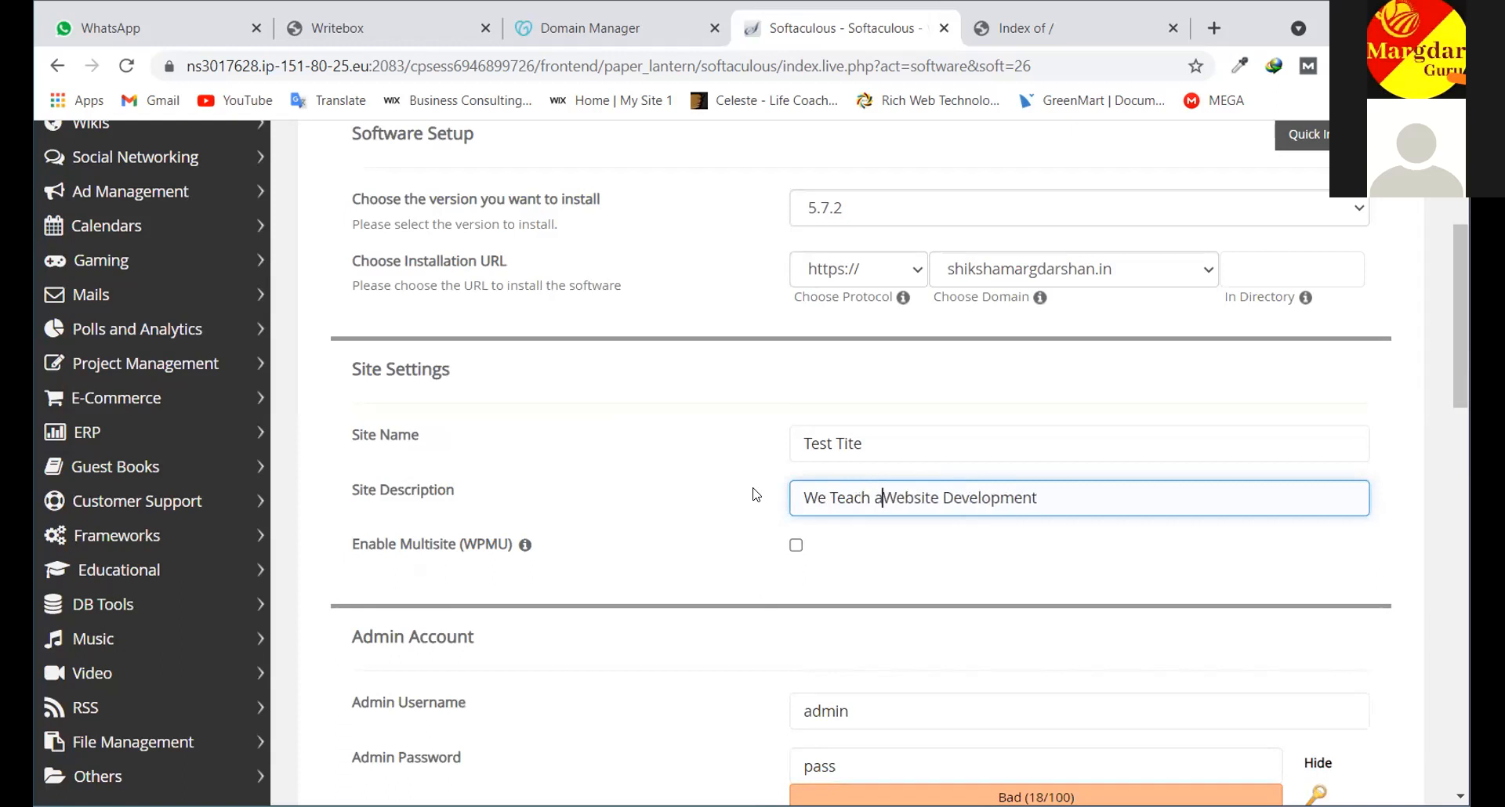
pyautogui.write('ut')
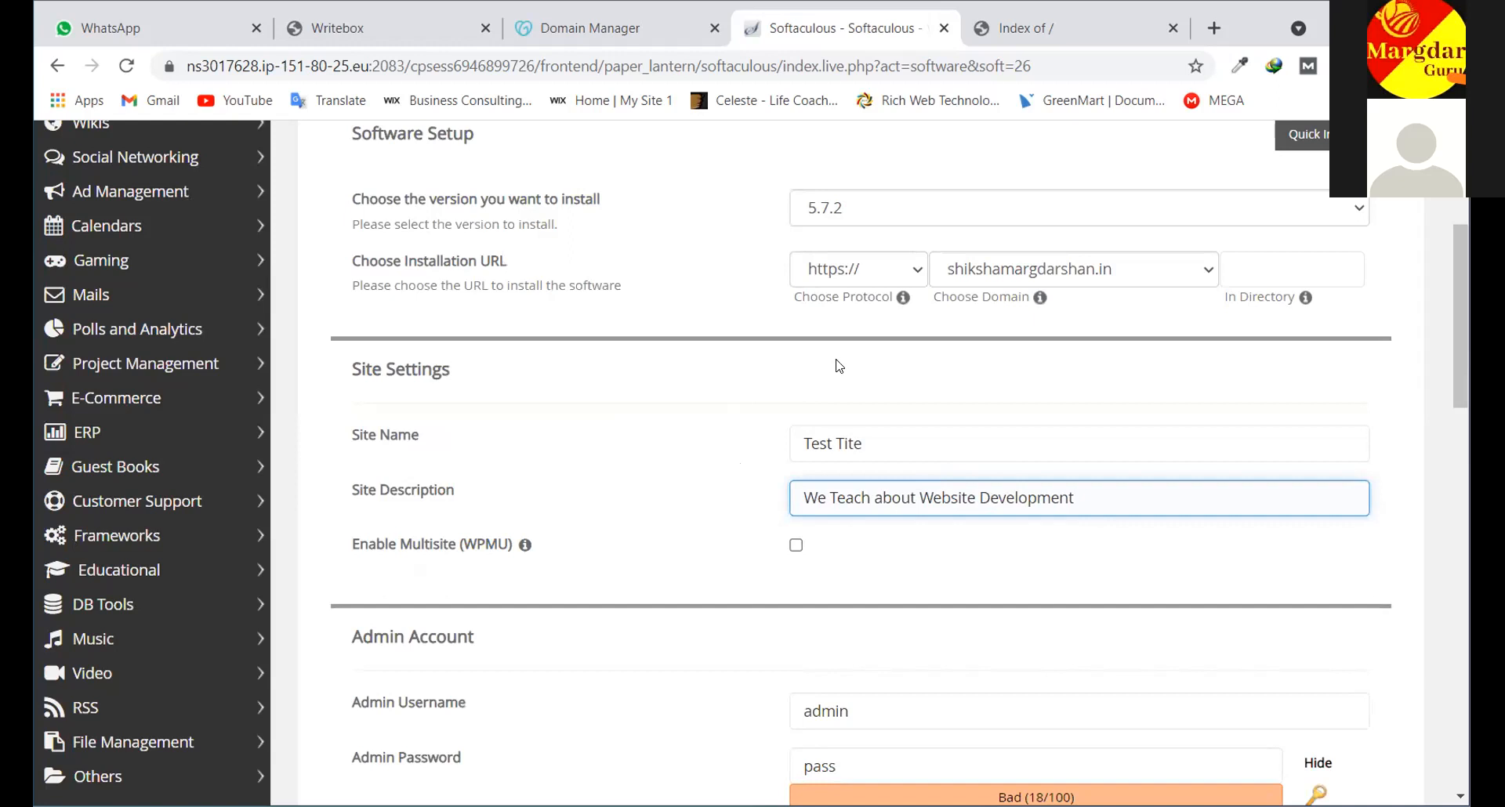
pyautogui.click(912, 272)
pyautogui.click(910, 272)
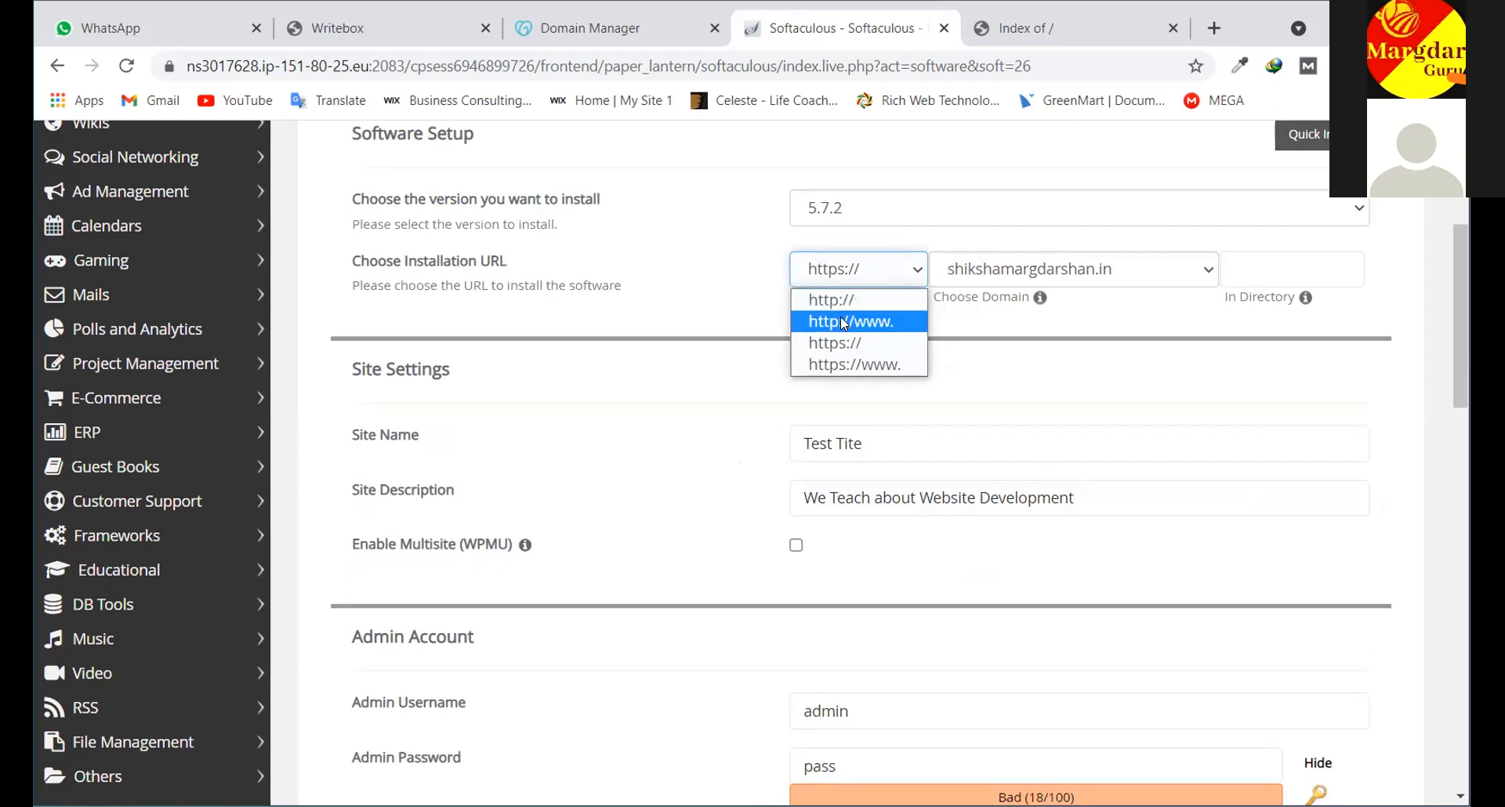
pyautogui.click(917, 276)
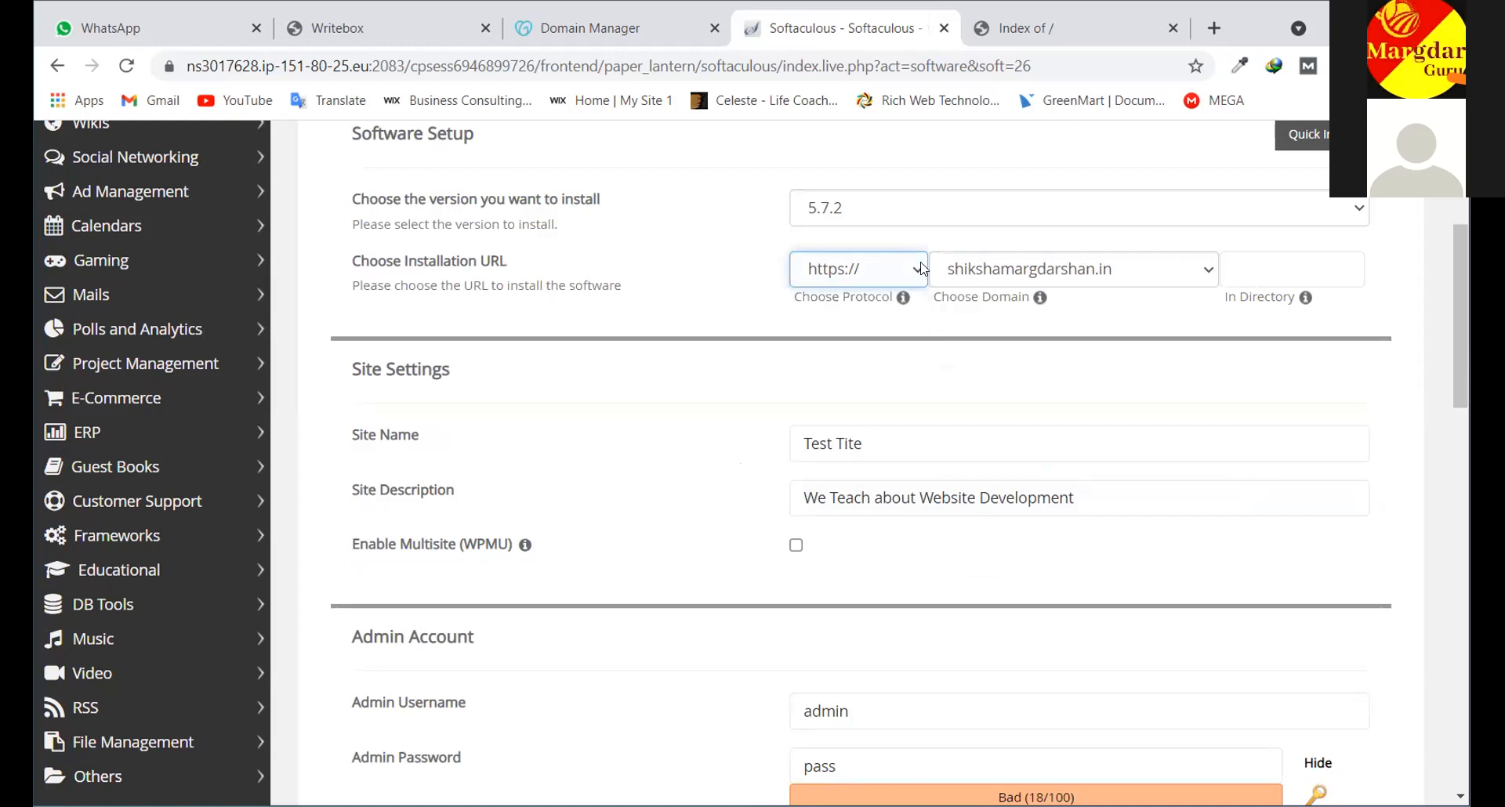
pyautogui.click(922, 269)
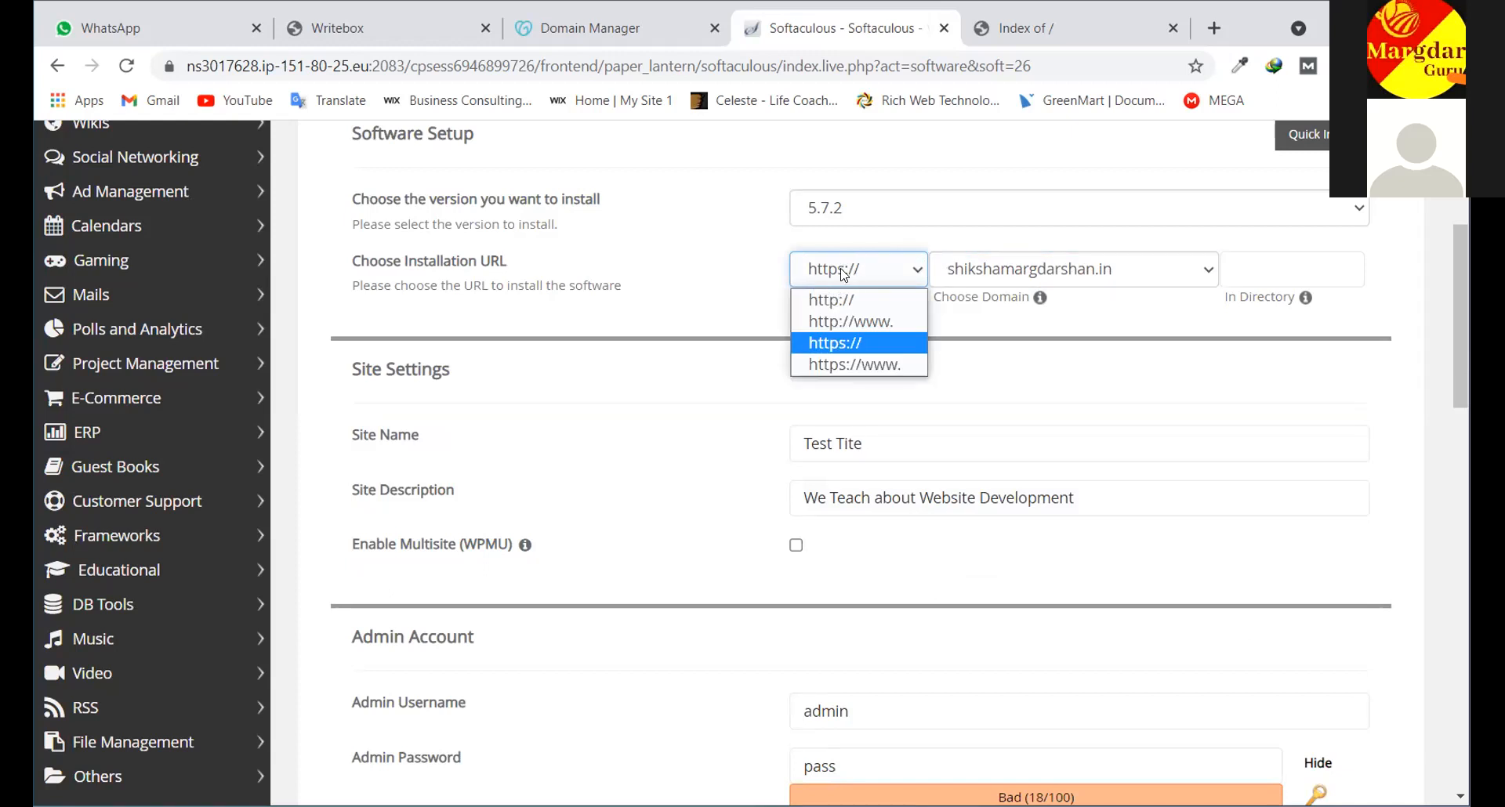
pyautogui.click(834, 342)
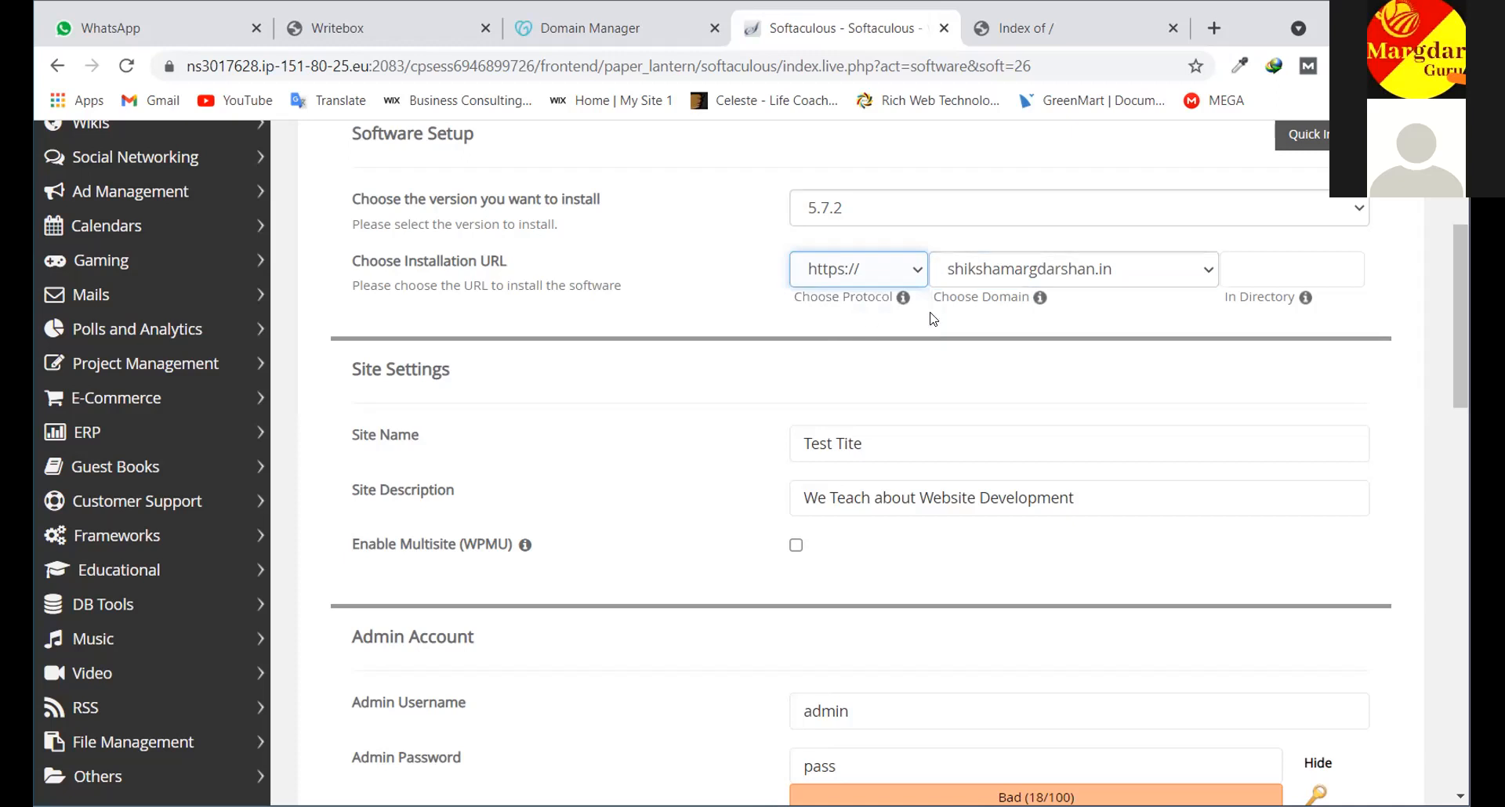
pyautogui.scroll(-1, 781, 597)
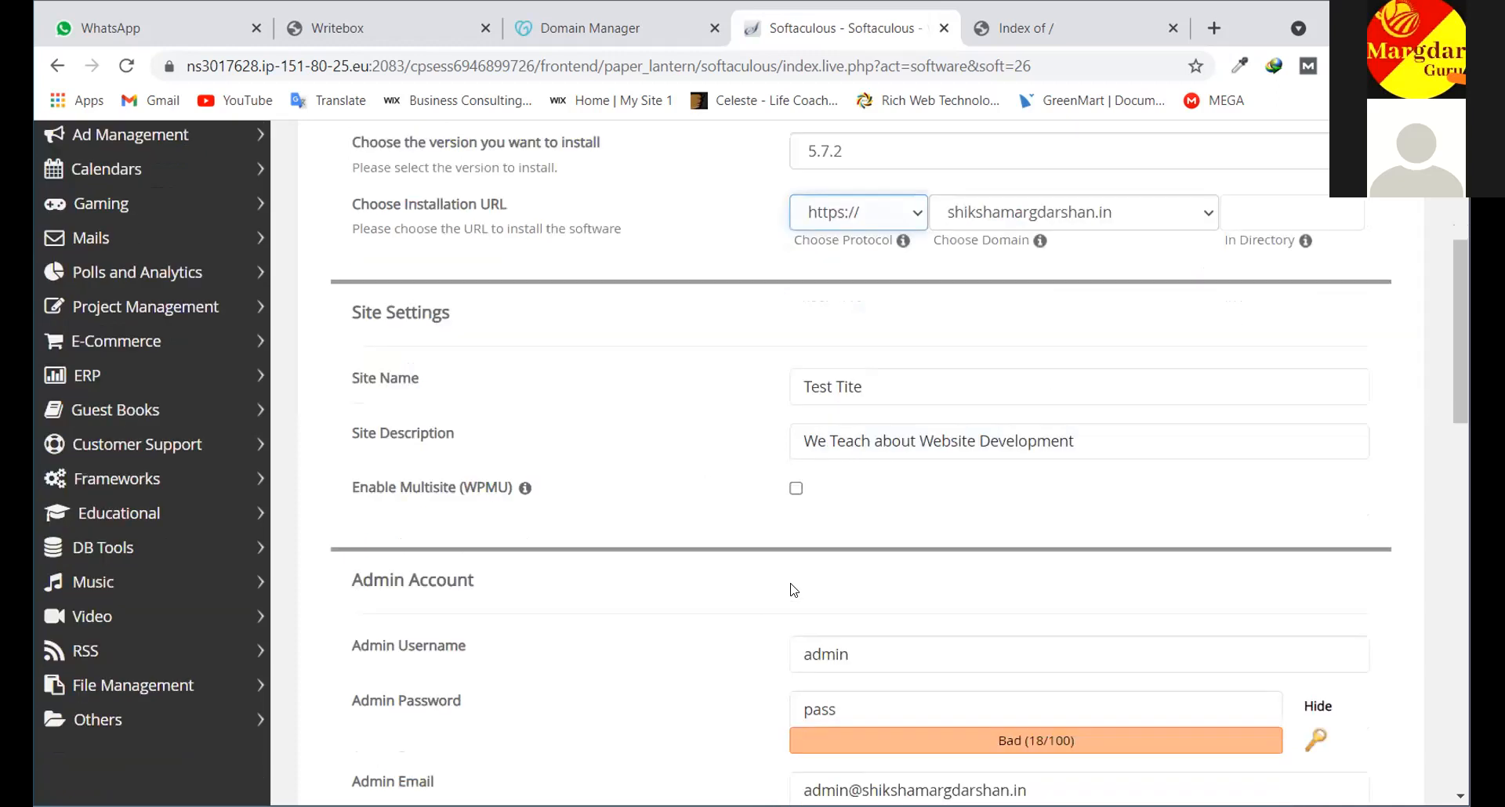
pyautogui.scroll(-1, 796, 523)
pyautogui.click(829, 509)
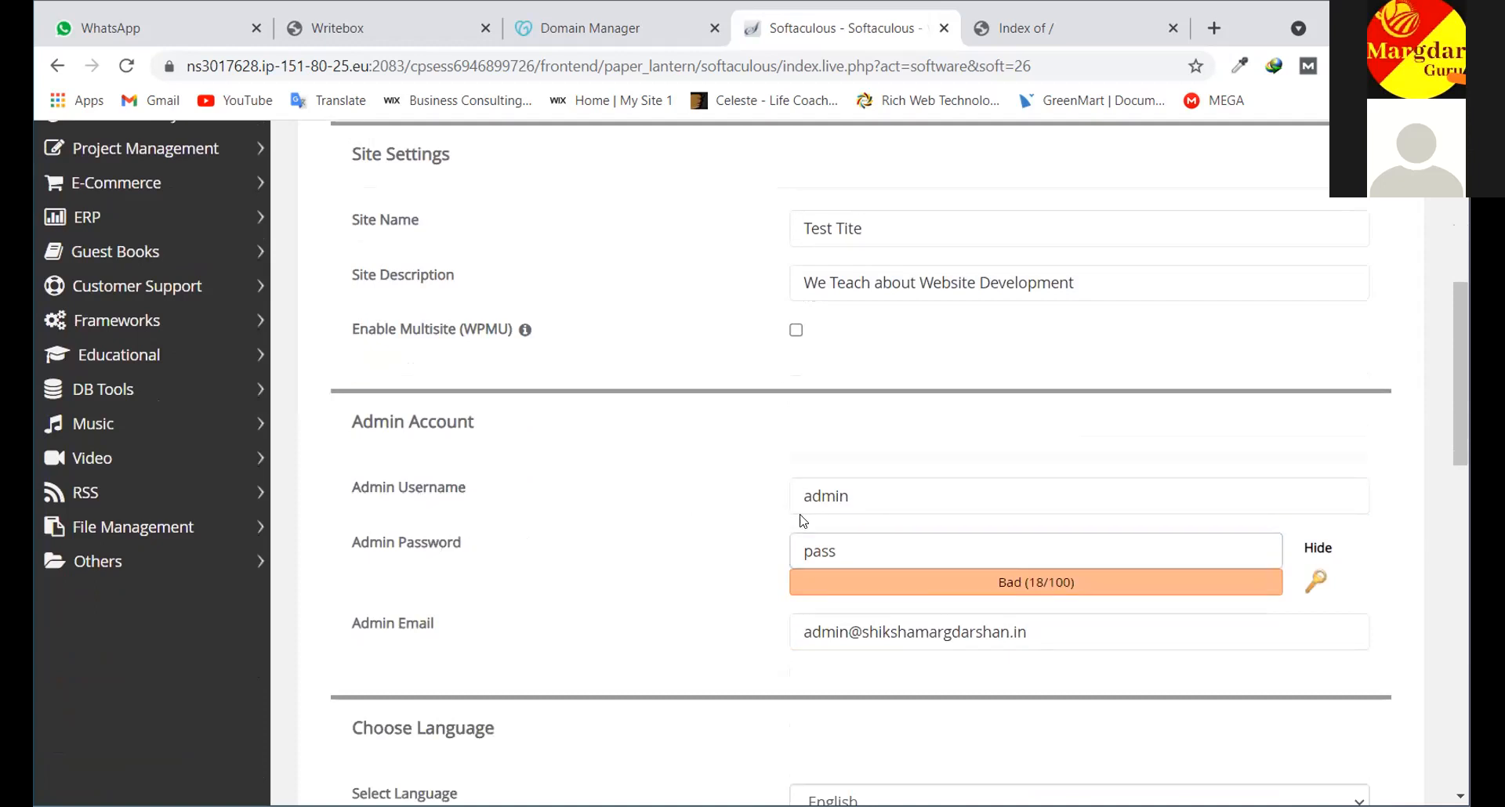
pyautogui.click(850, 494)
pyautogui.scroll(-2, 820, 395)
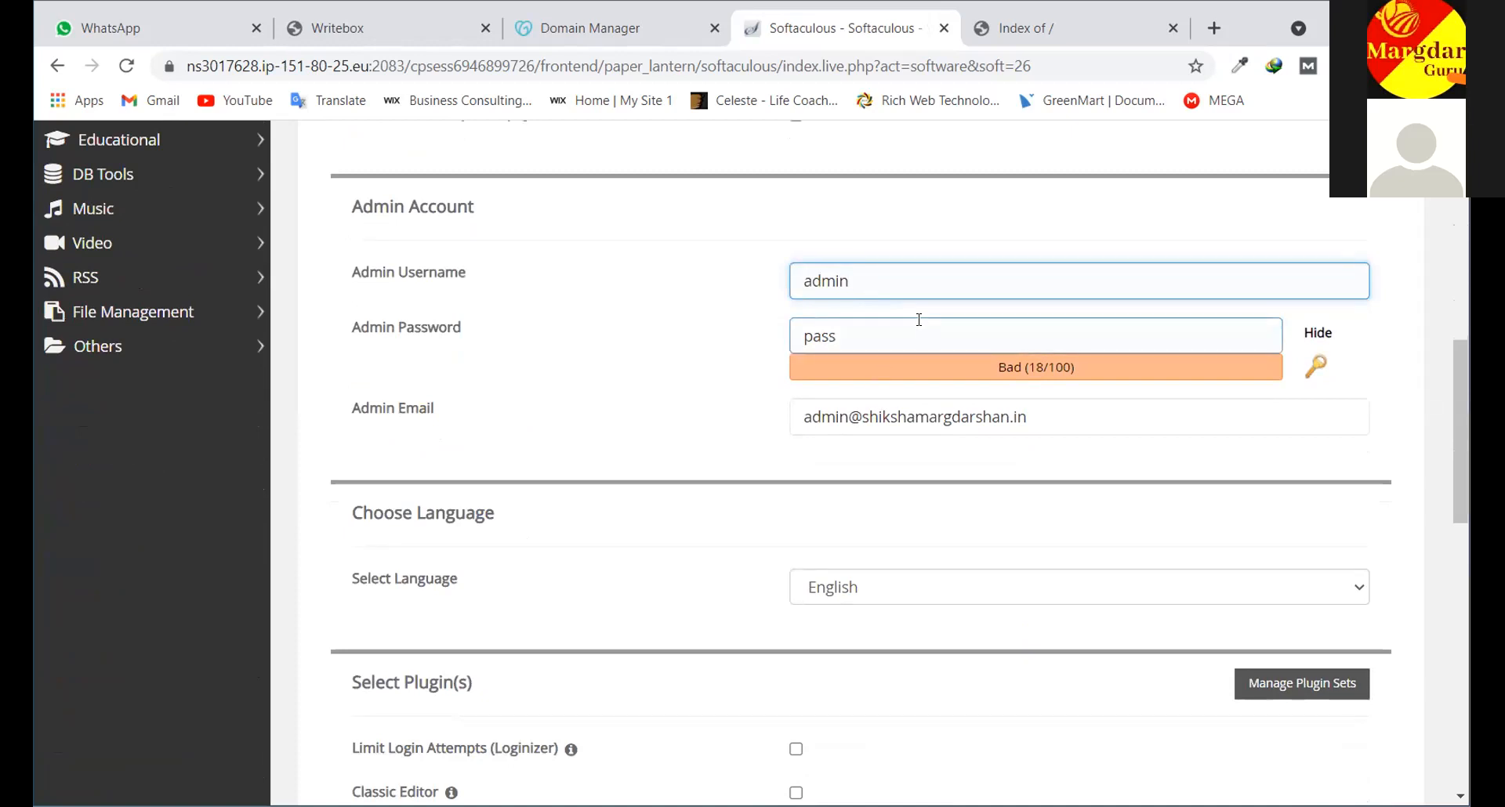
pyautogui.doubleClick(827, 330)
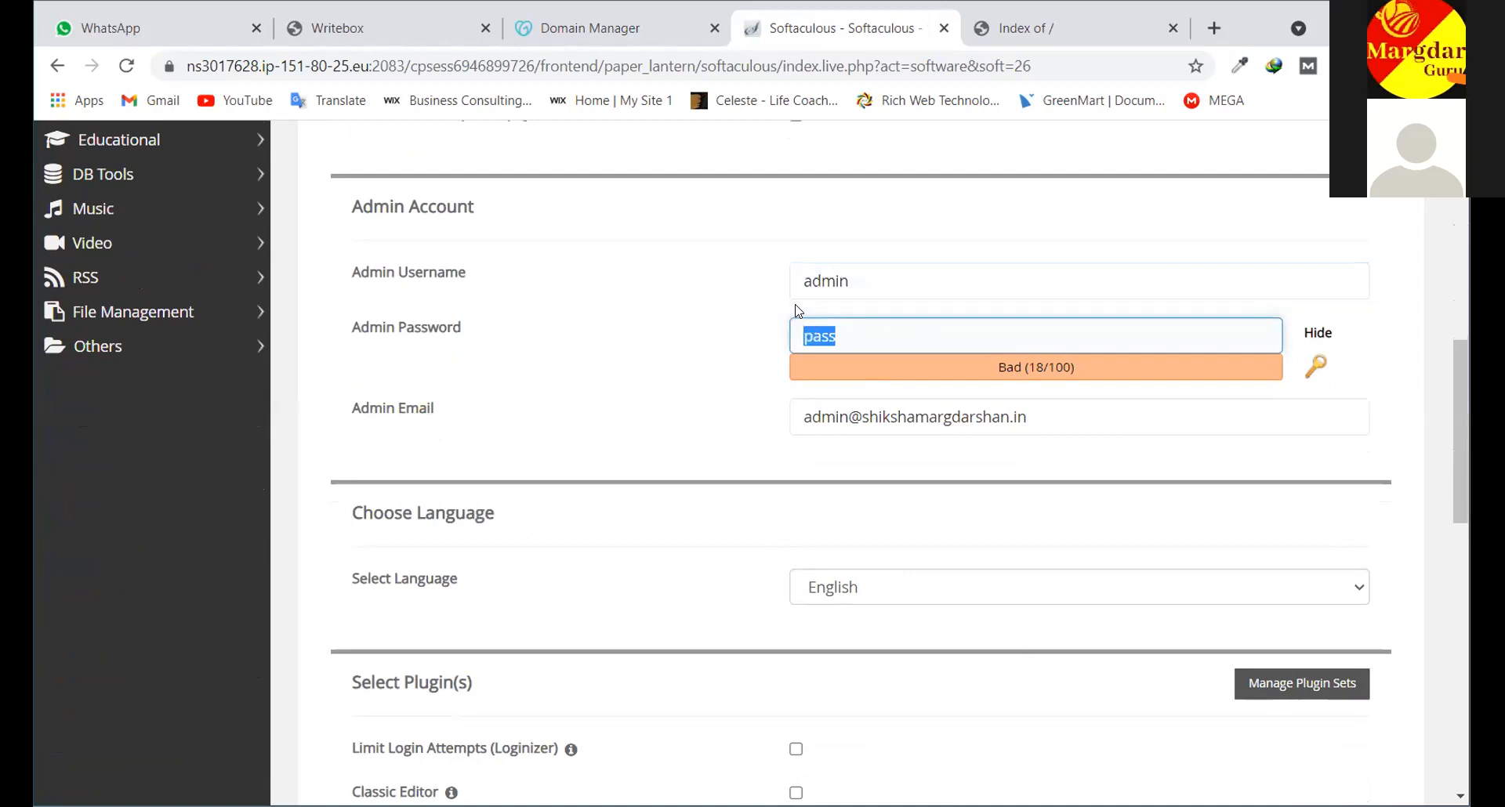
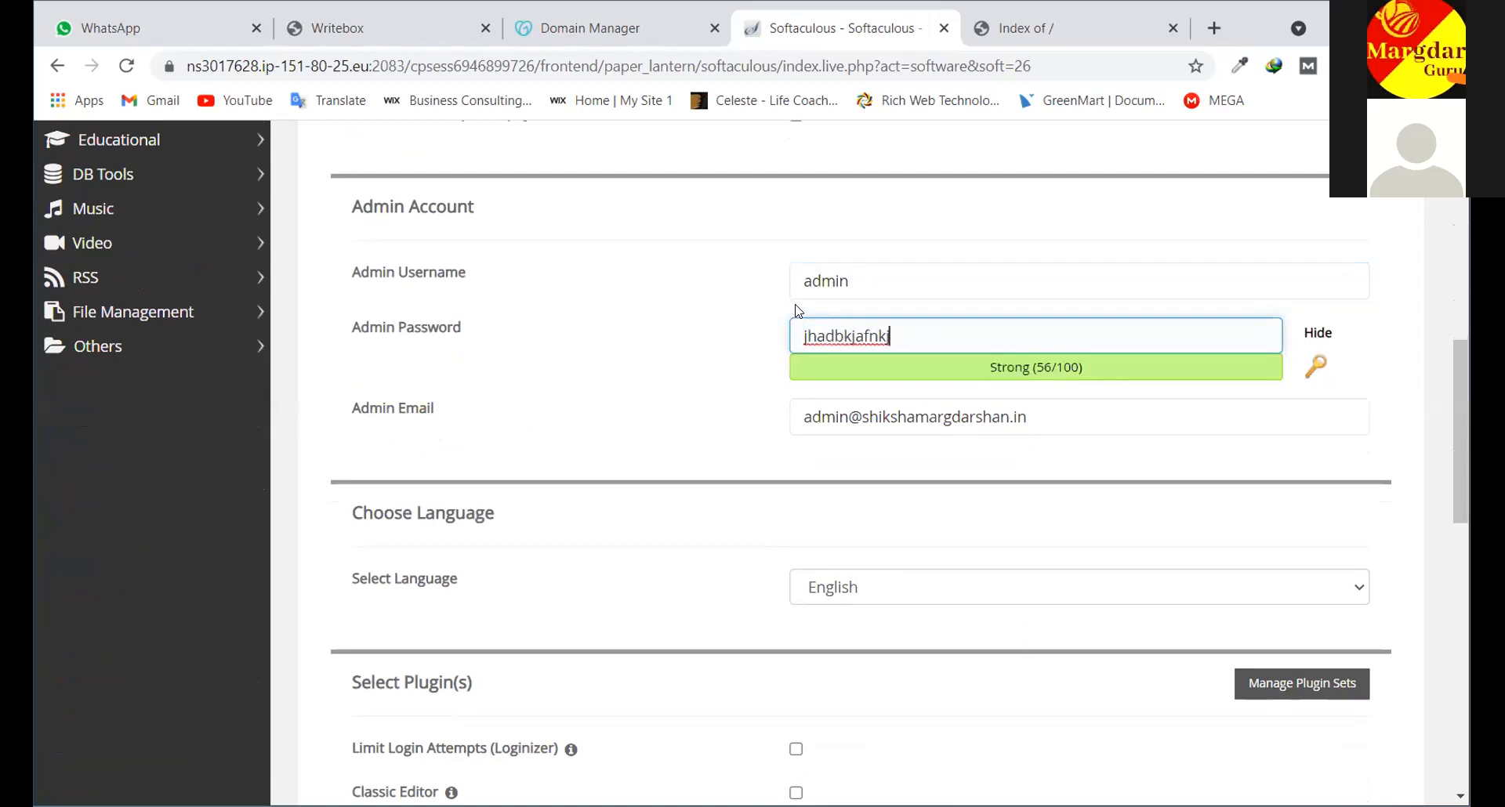
pyautogui.press('BackSpace')
pyautogui.press('BackSpace')
pyautogui.press('BackSpace')
pyautogui.press('BackSpace')
pyautogui.press('BackSpace')
pyautogui.press('BackSpace')
pyautogui.press('BackSpace')
pyautogui.press('BackSpace')
pyautogui.press('BackSpace')
pyautogui.press('BackSpace')
pyautogui.press('BackSpace')
pyautogui.press('BackSpace')
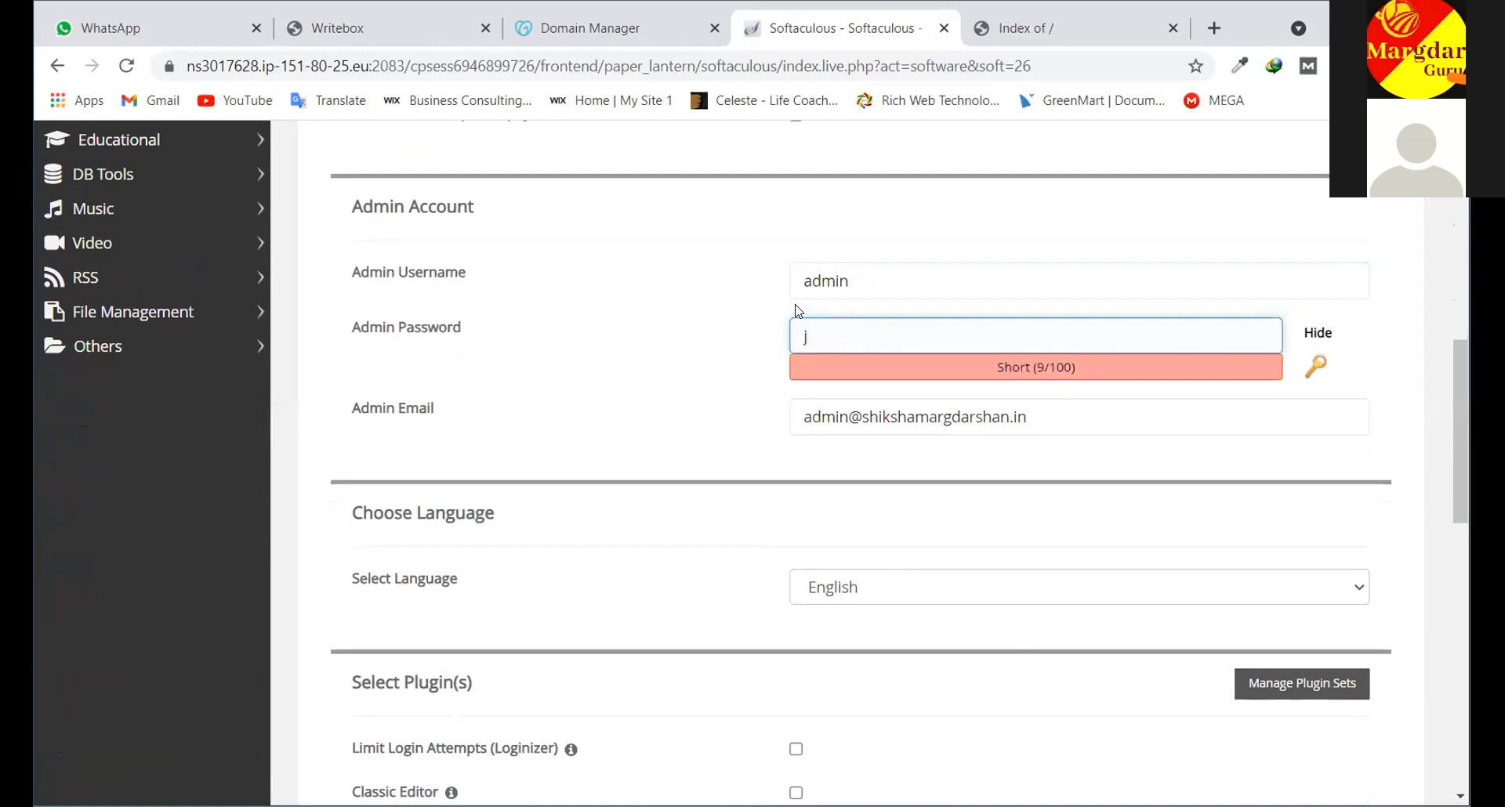
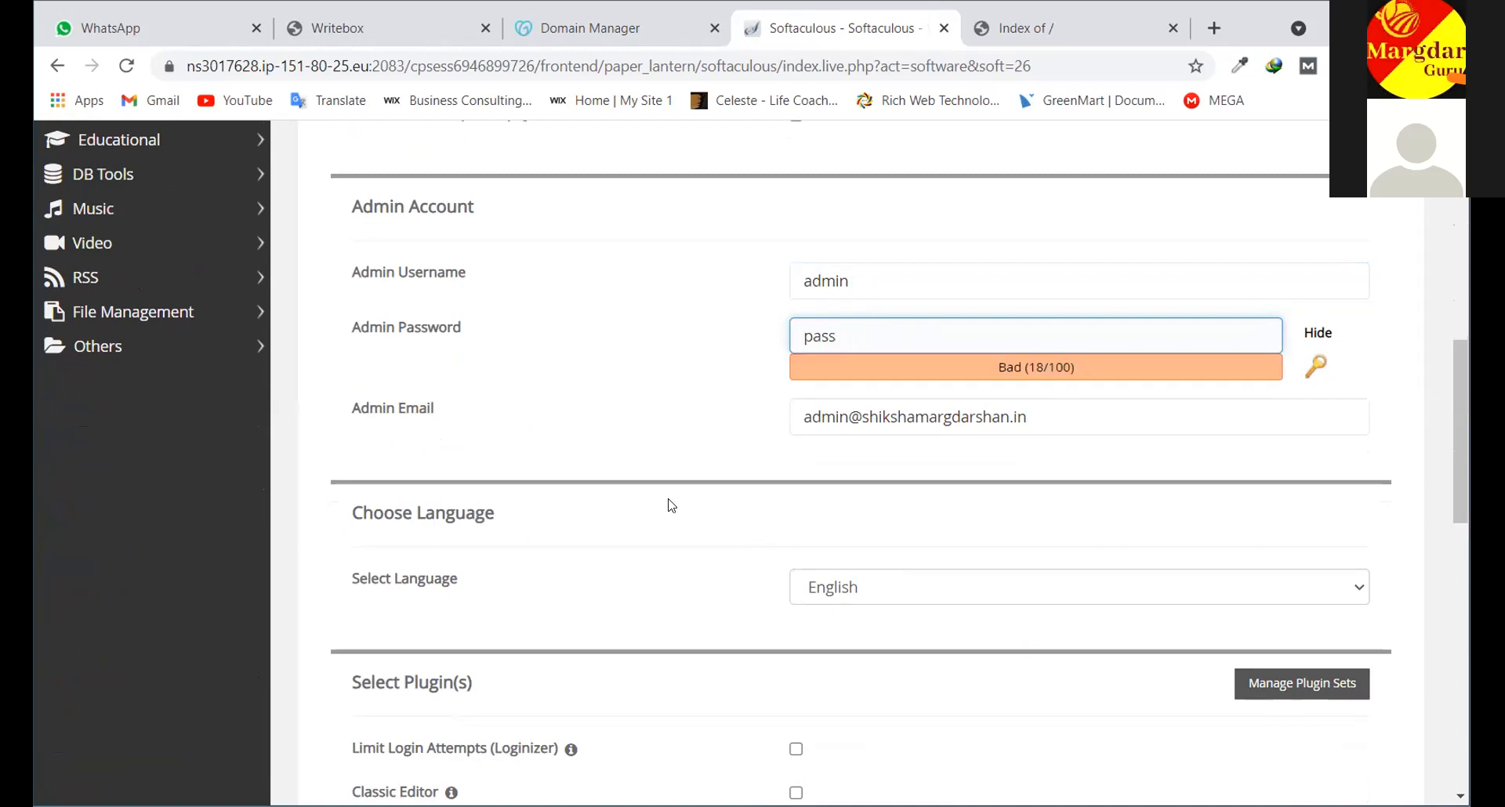
pyautogui.scroll(-2, 668, 502)
pyautogui.scroll(-4, 648, 410)
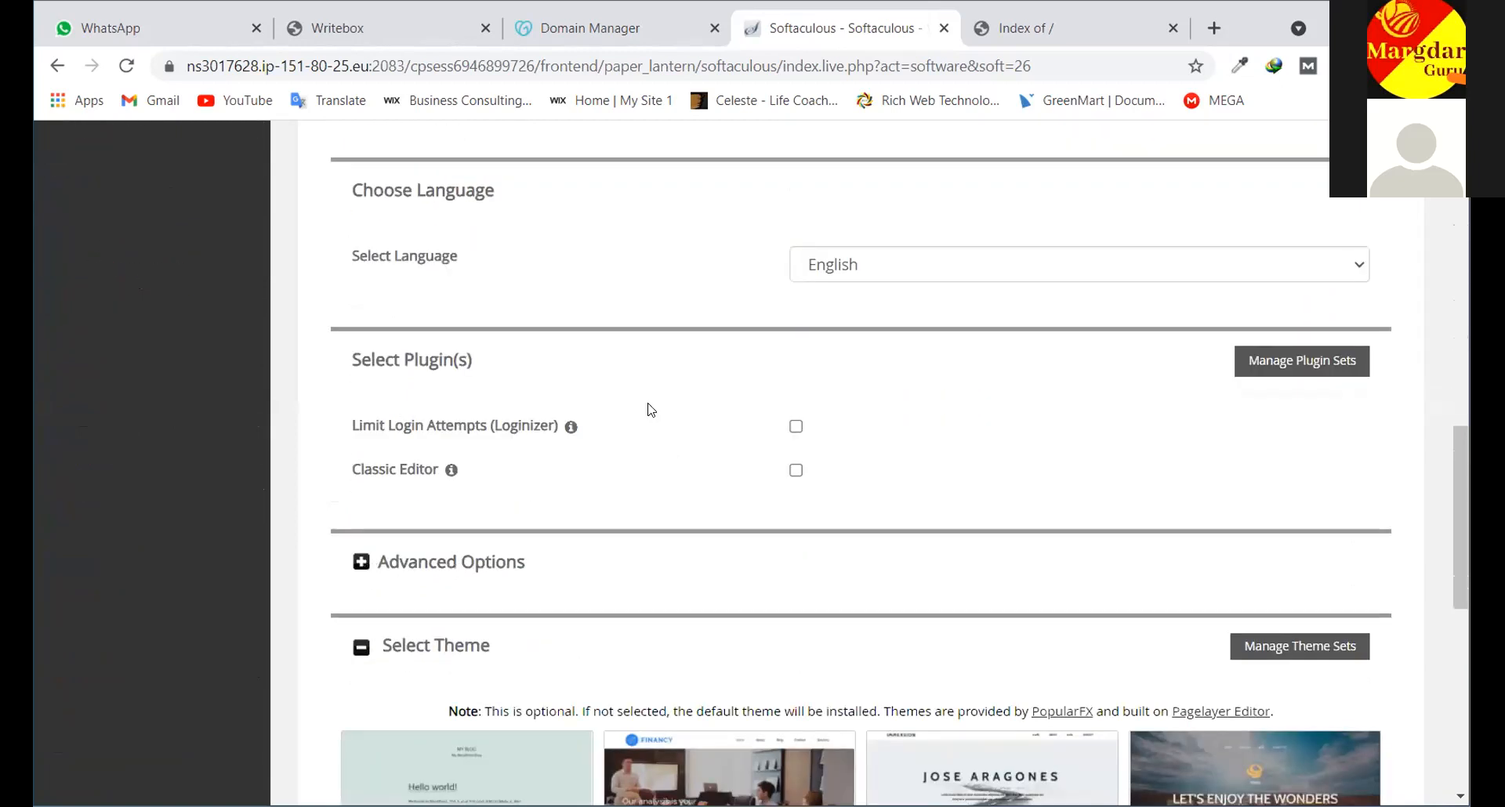
pyautogui.scroll(-5, 648, 410)
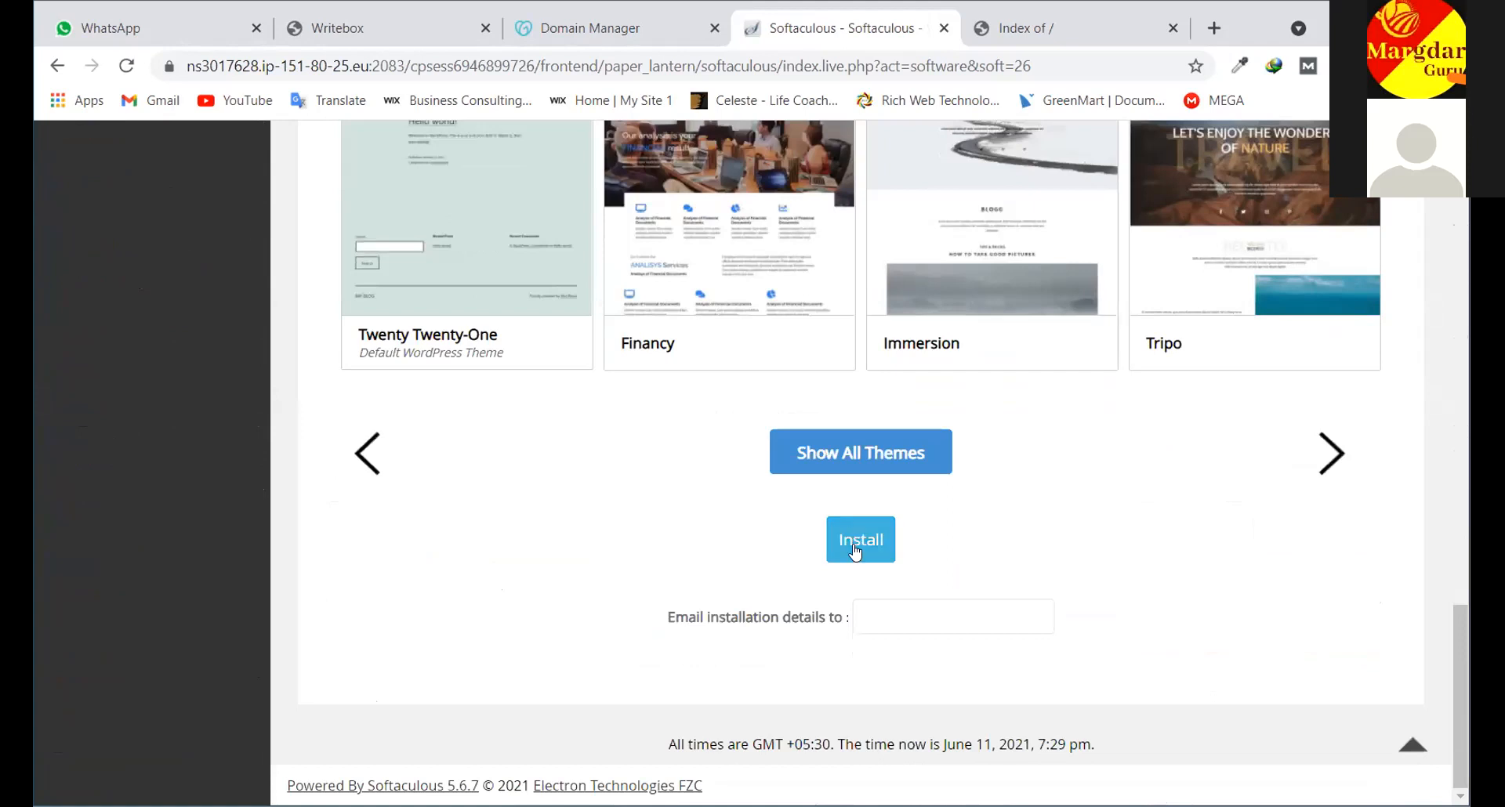
pyautogui.scroll(9, 1063, 414)
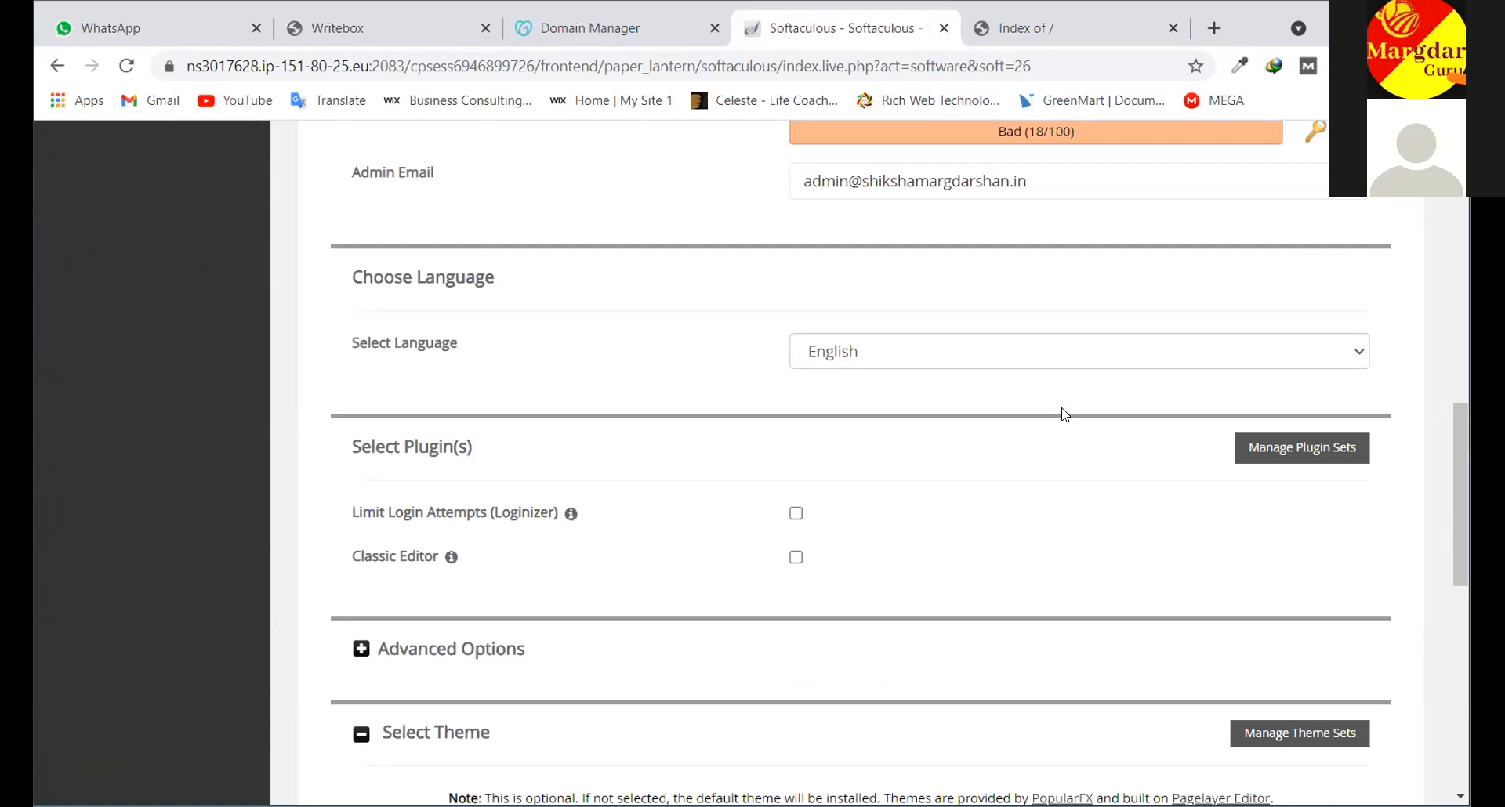
pyautogui.scroll(7, 1062, 414)
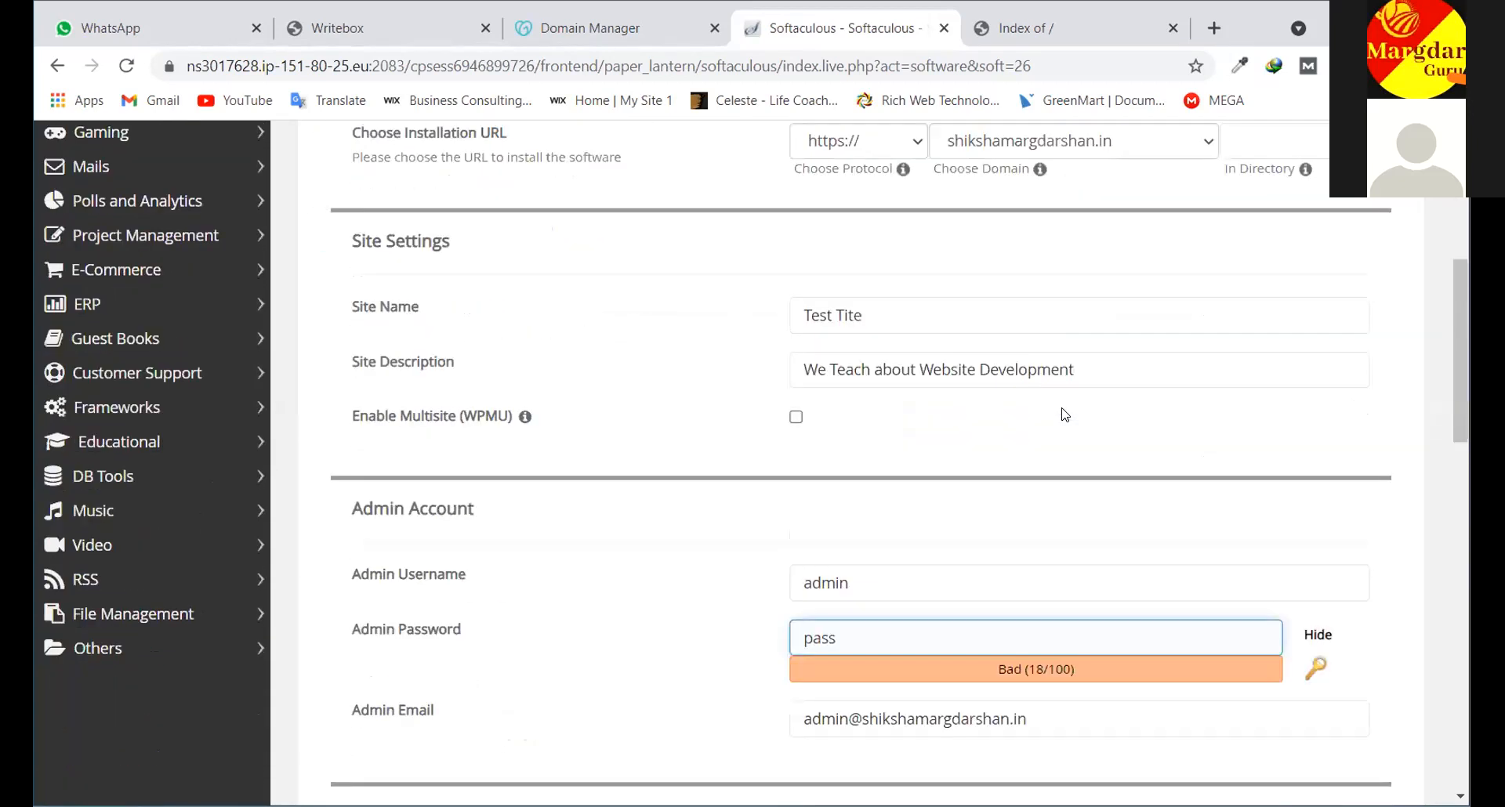
pyautogui.scroll(-15, 1063, 414)
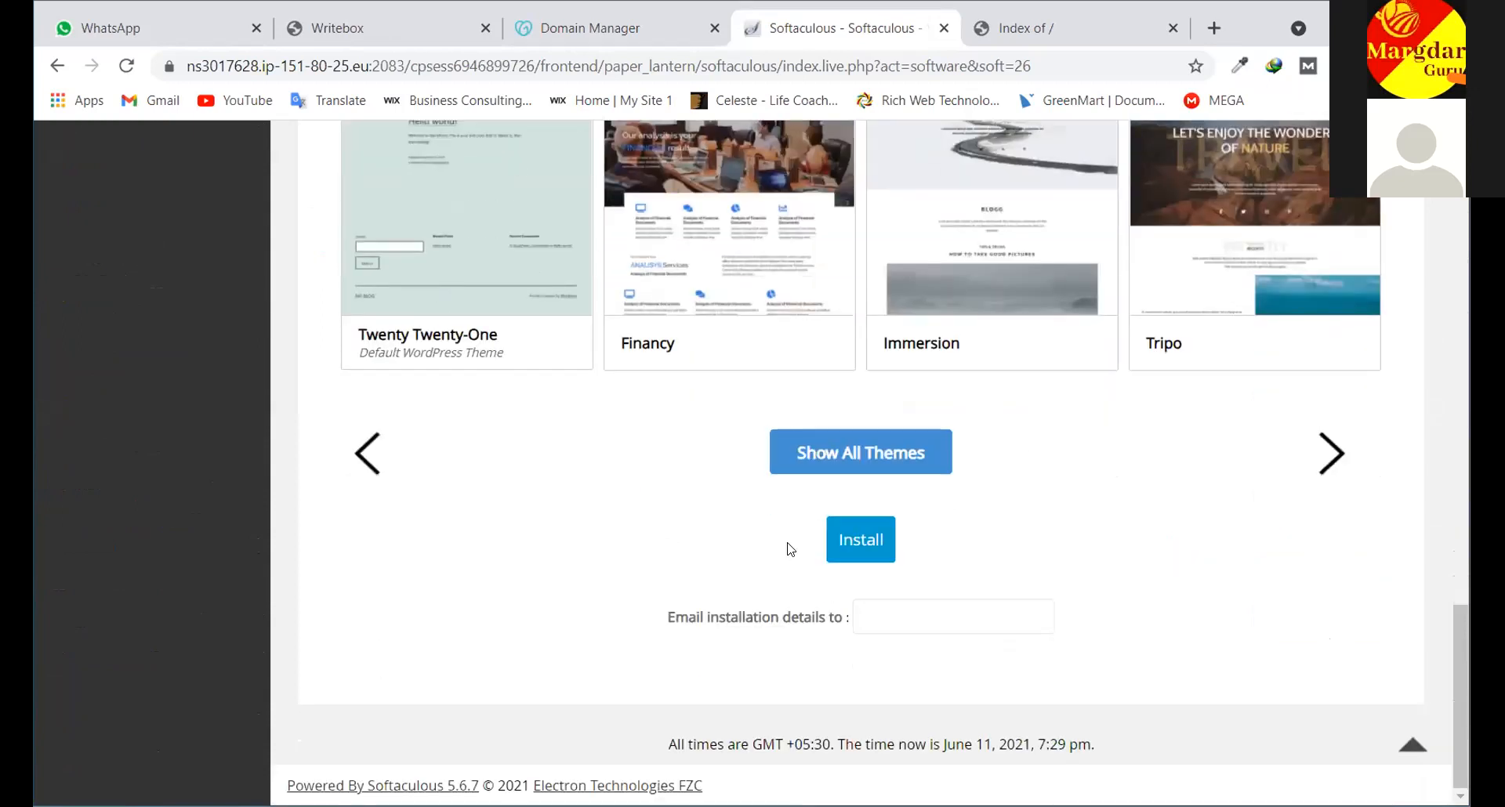
pyautogui.scroll(10, 816, 357)
pyautogui.scroll(8, 820, 358)
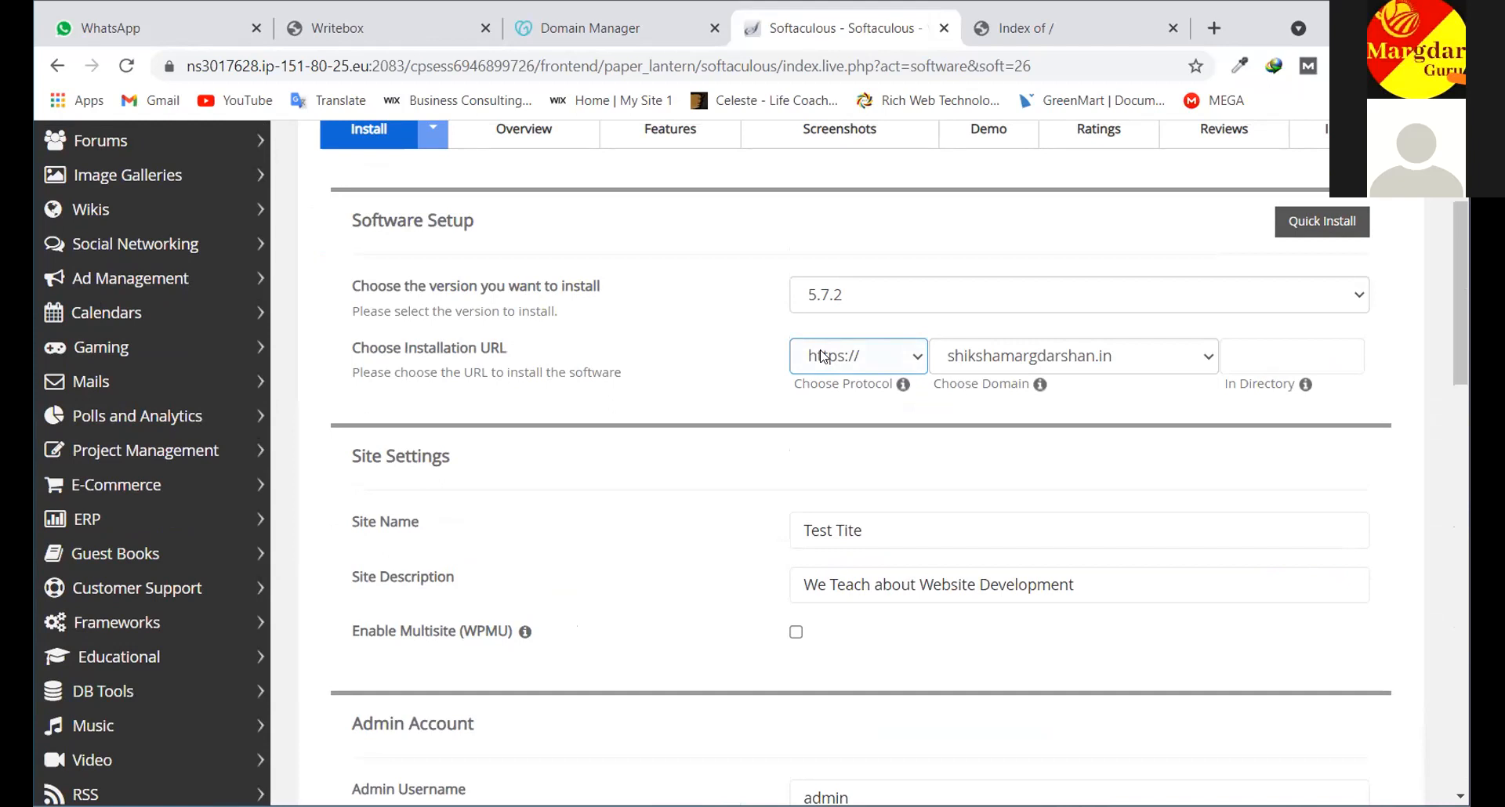
pyautogui.click(690, 338)
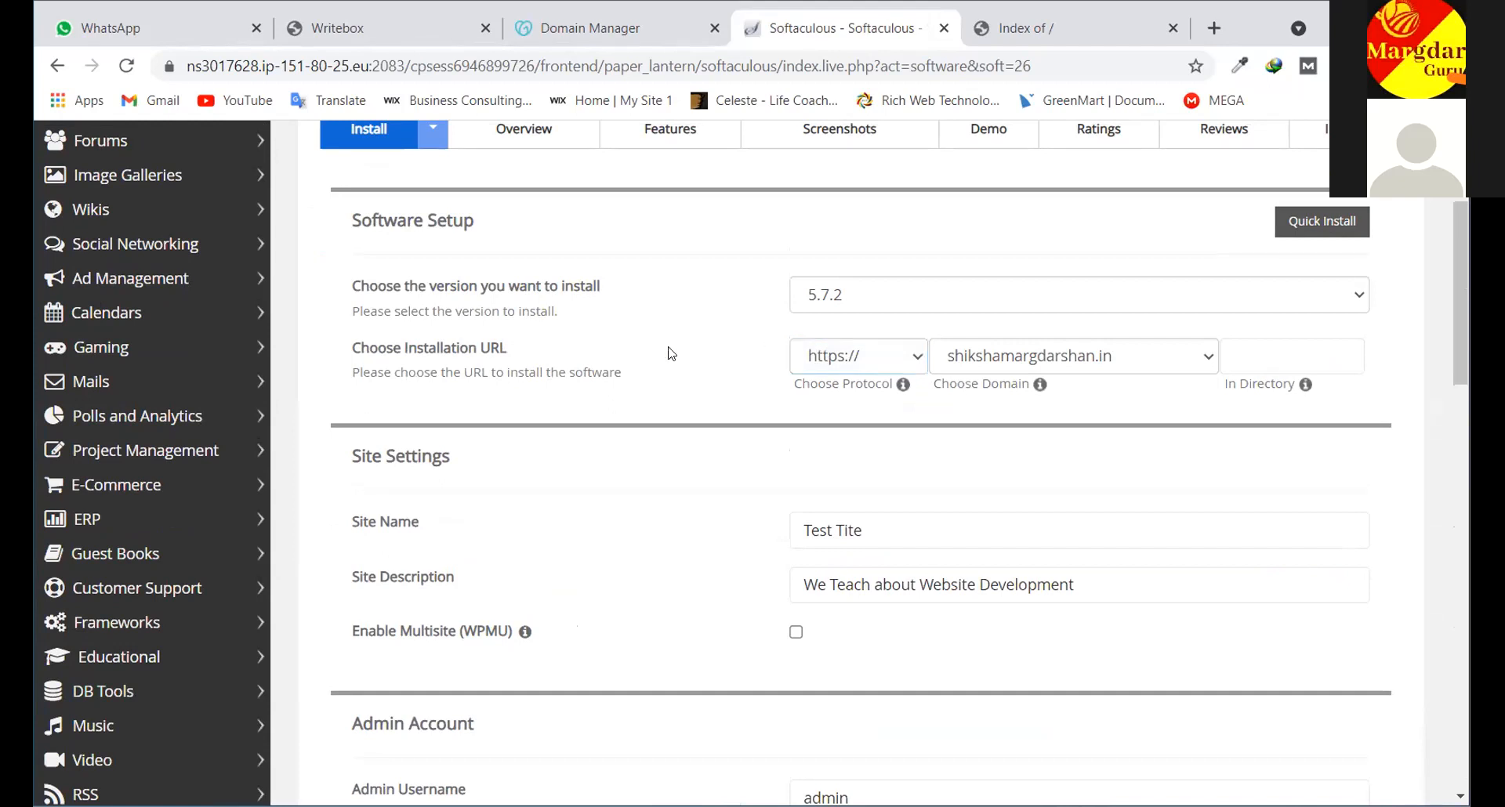
pyautogui.scroll(1, 670, 348)
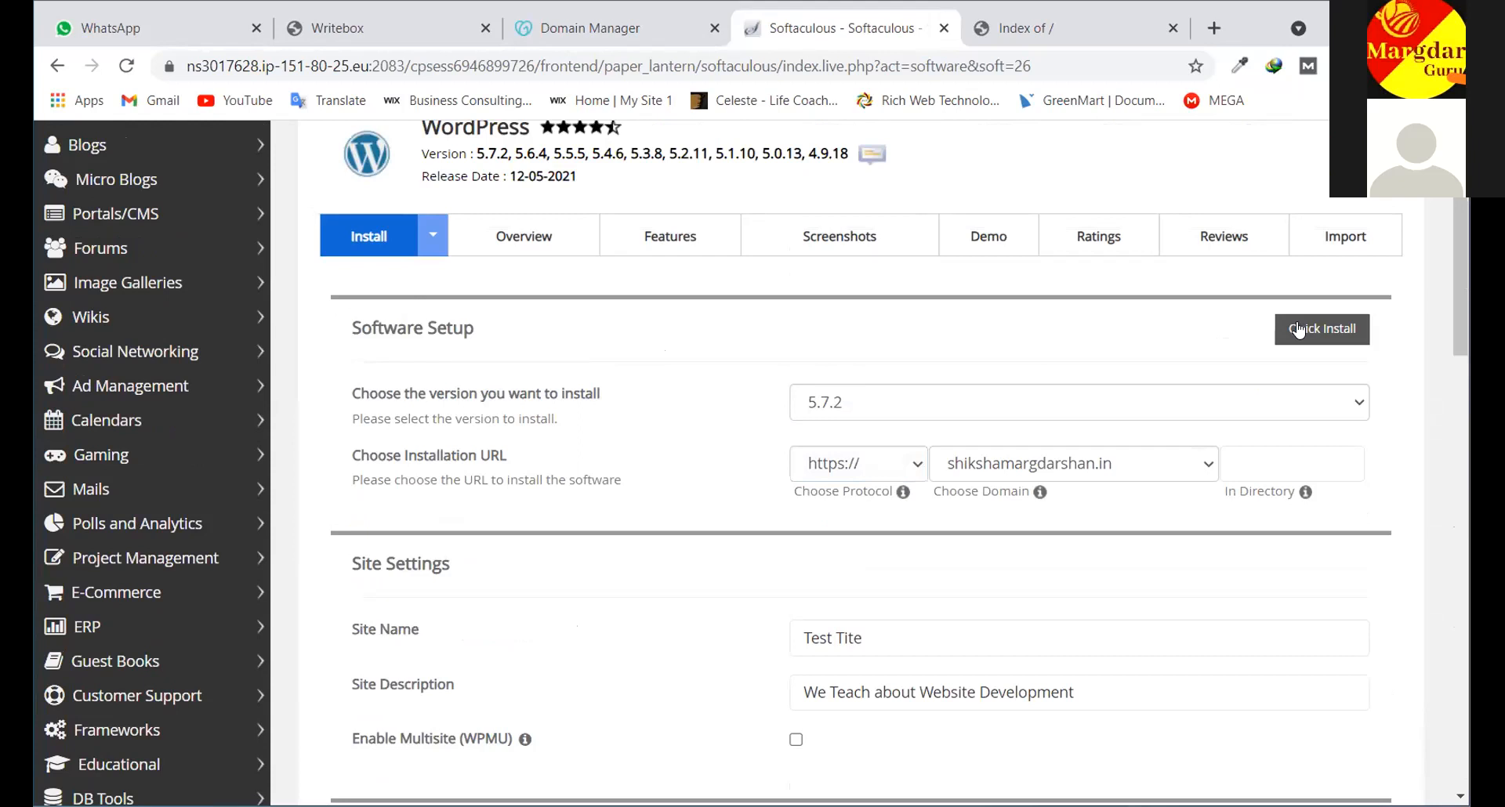
pyautogui.scroll(1, 690, 338)
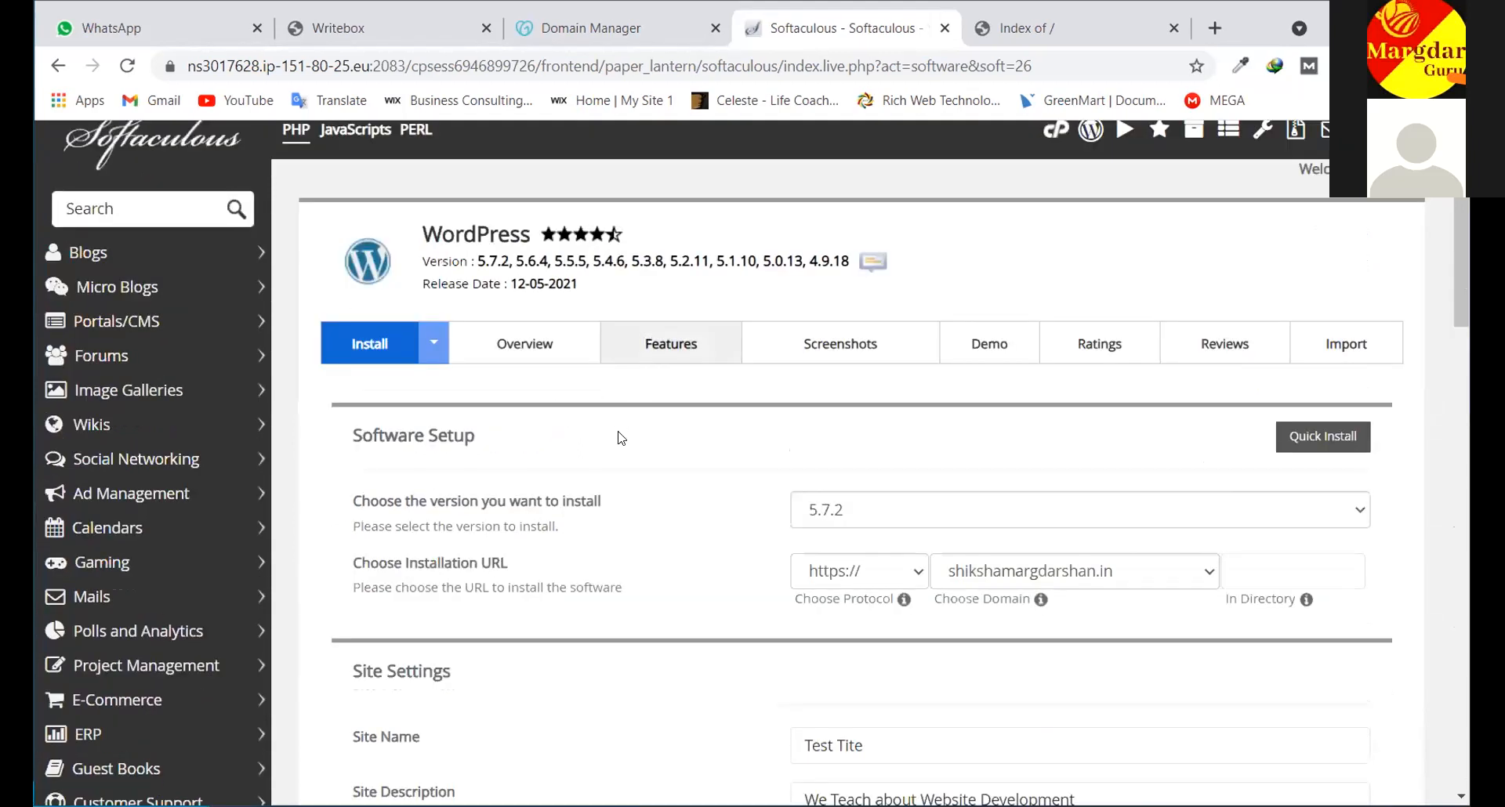
pyautogui.scroll(-1, 836, 413)
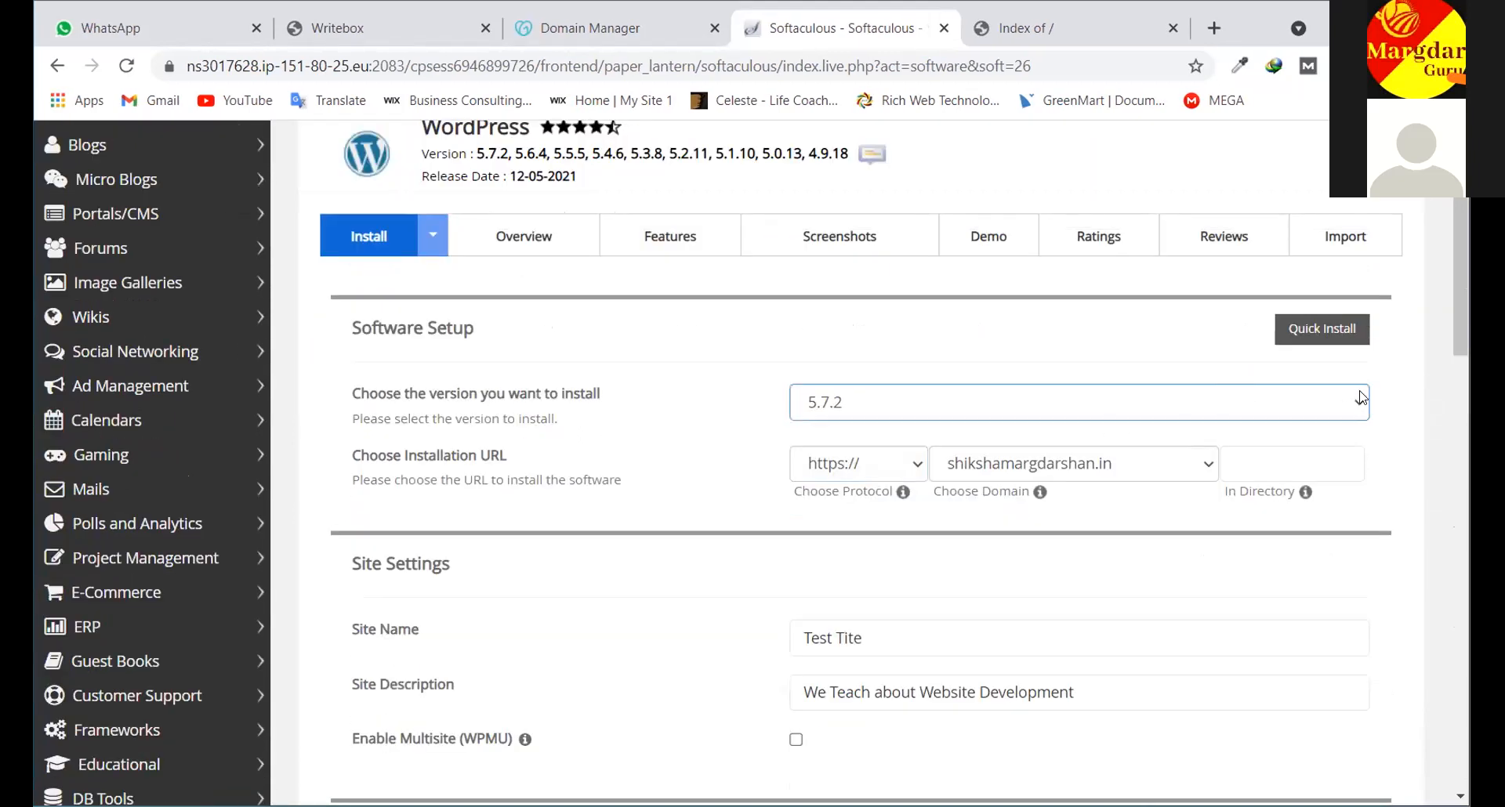
pyautogui.click(1019, 402)
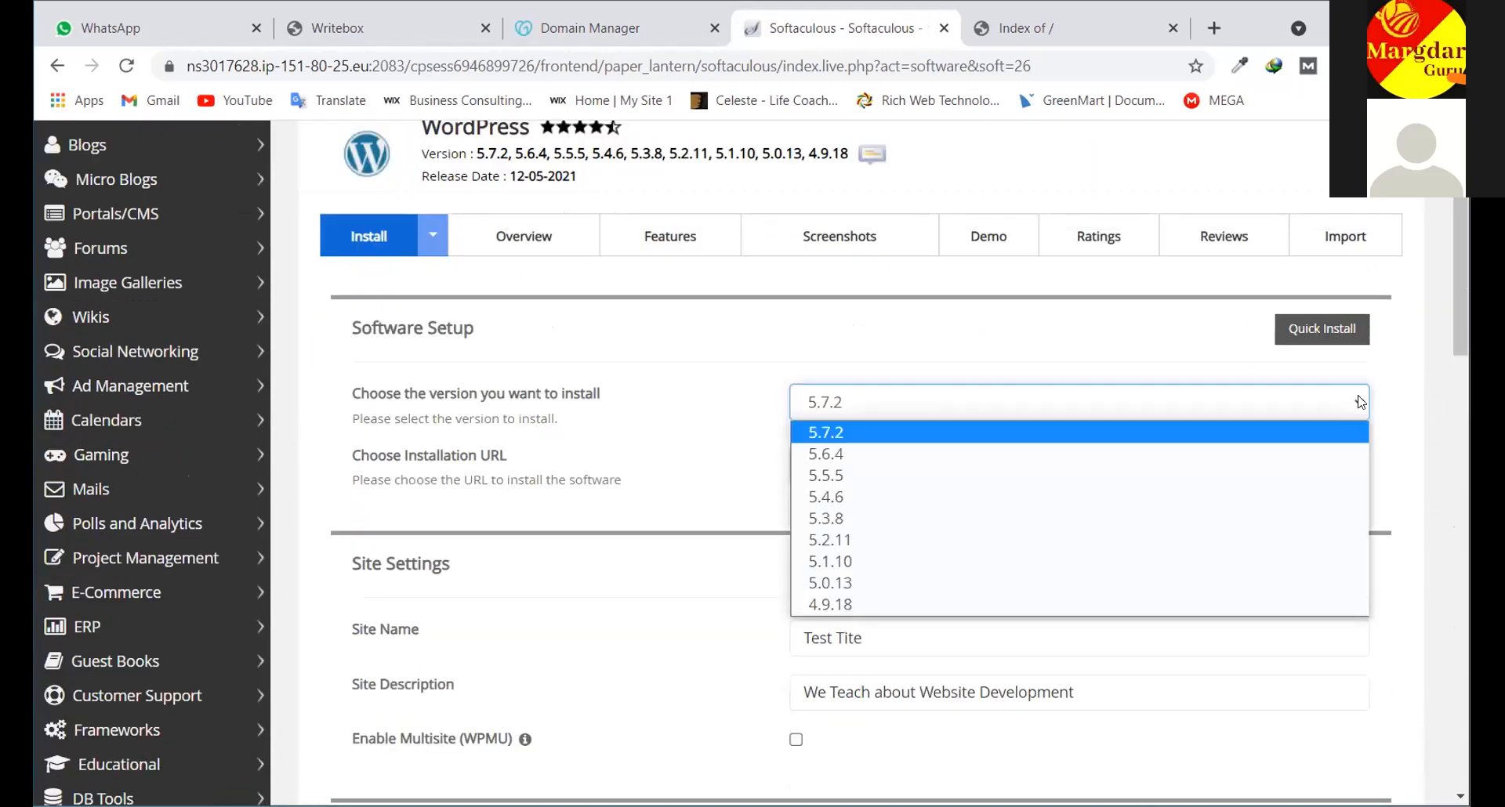
pyautogui.click(836, 432)
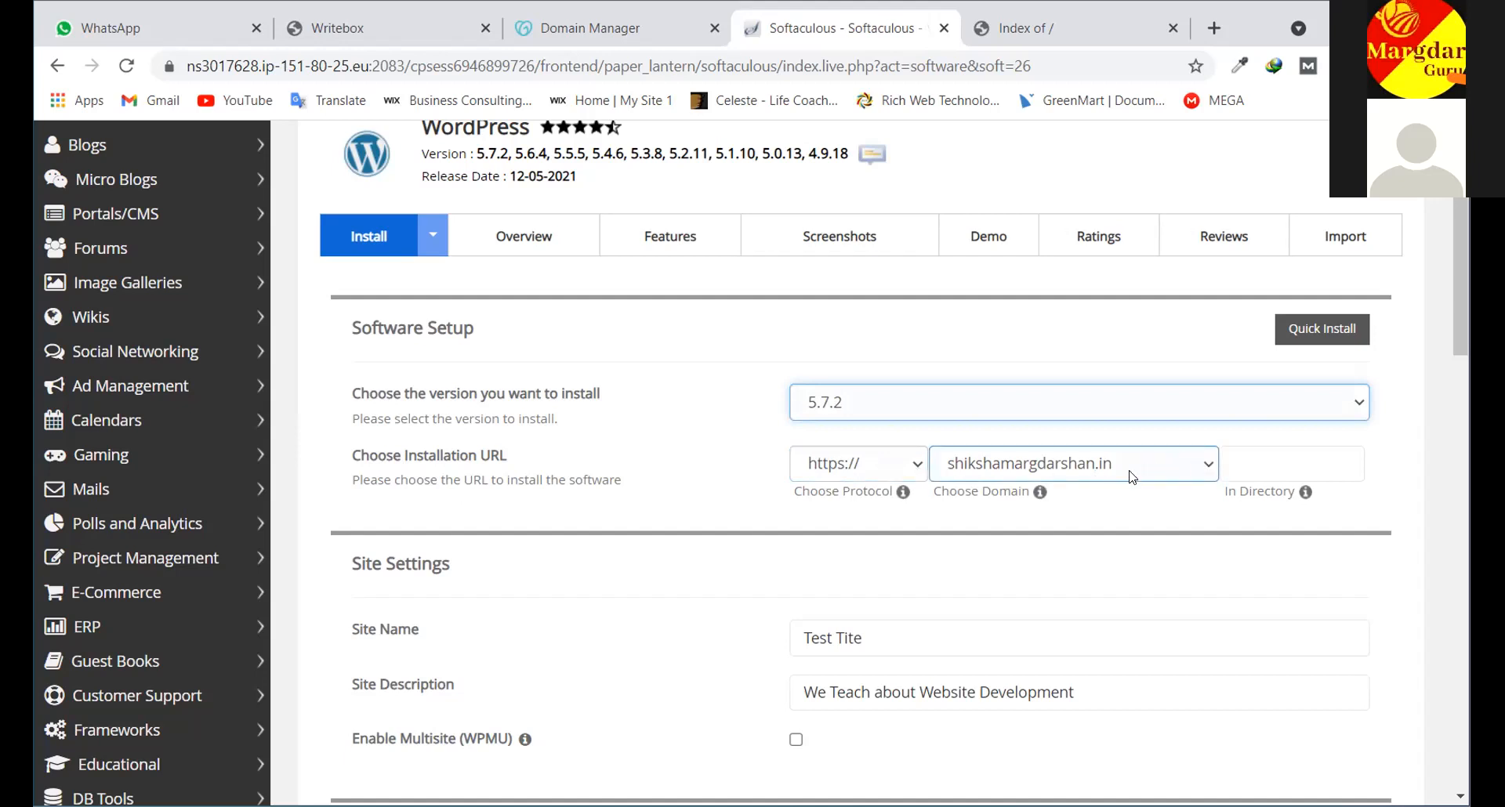
pyautogui.click(1210, 470)
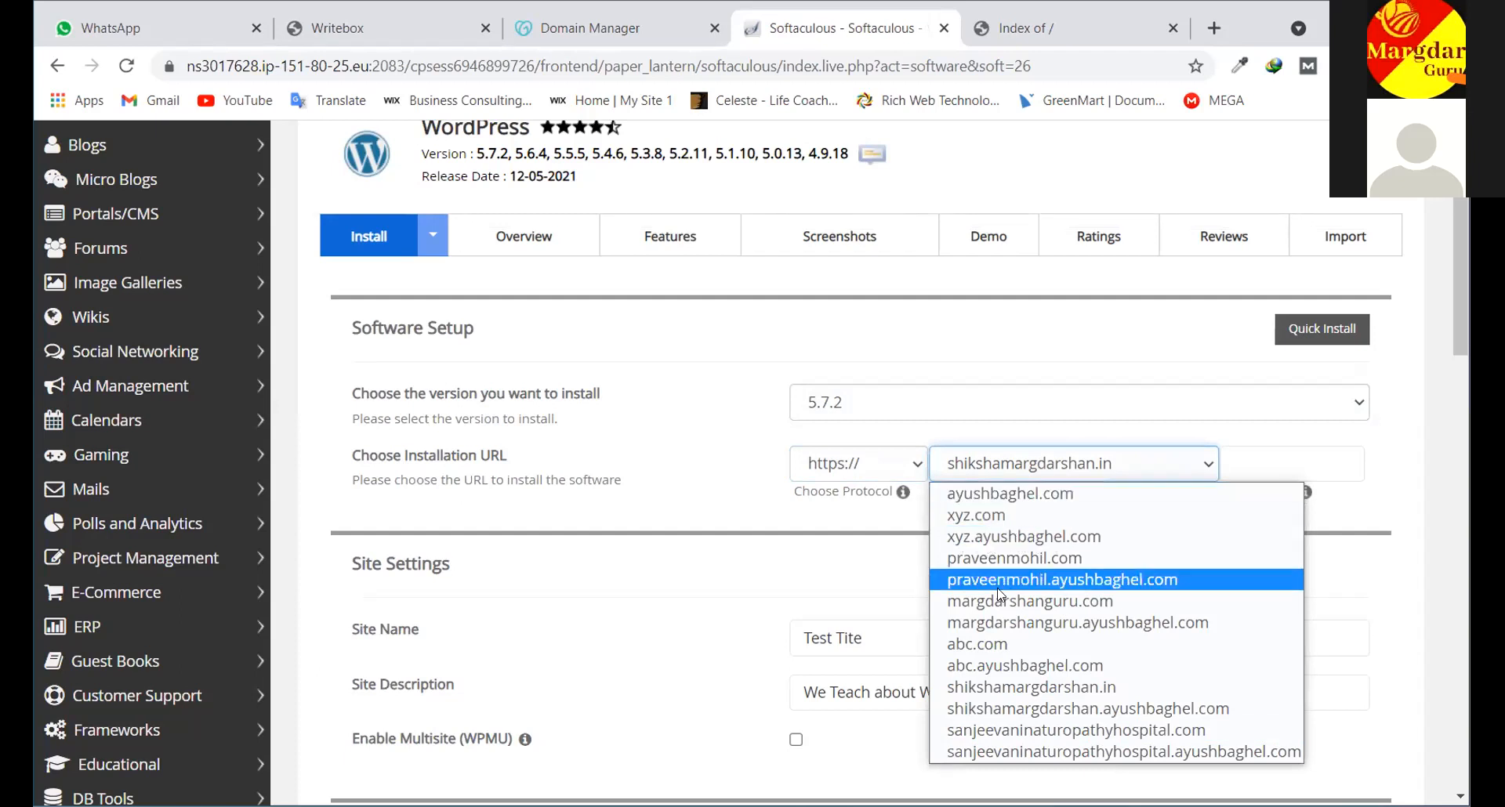
pyautogui.click(1041, 688)
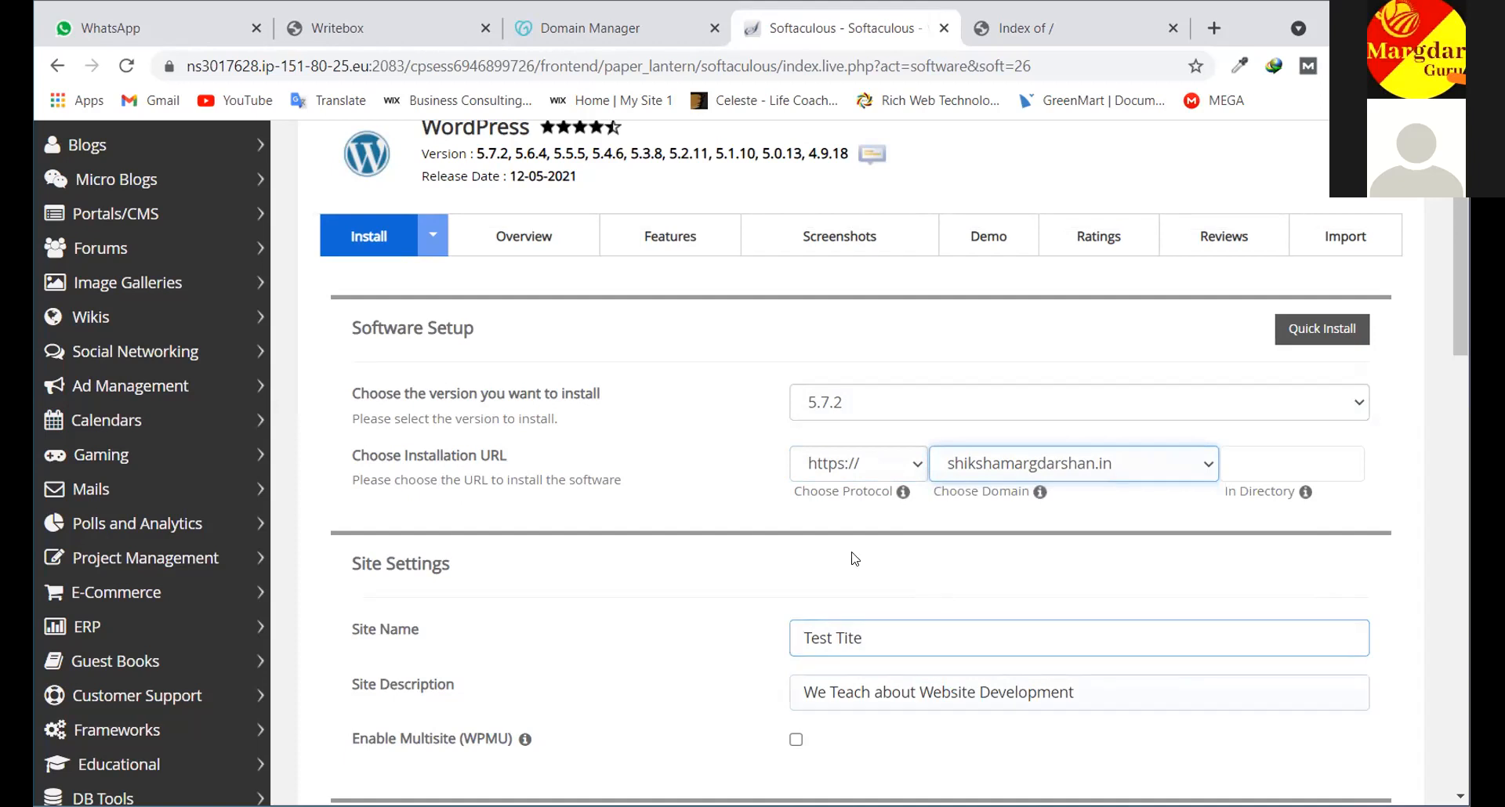
pyautogui.scroll(-1, 354, 590)
pyautogui.click(848, 531)
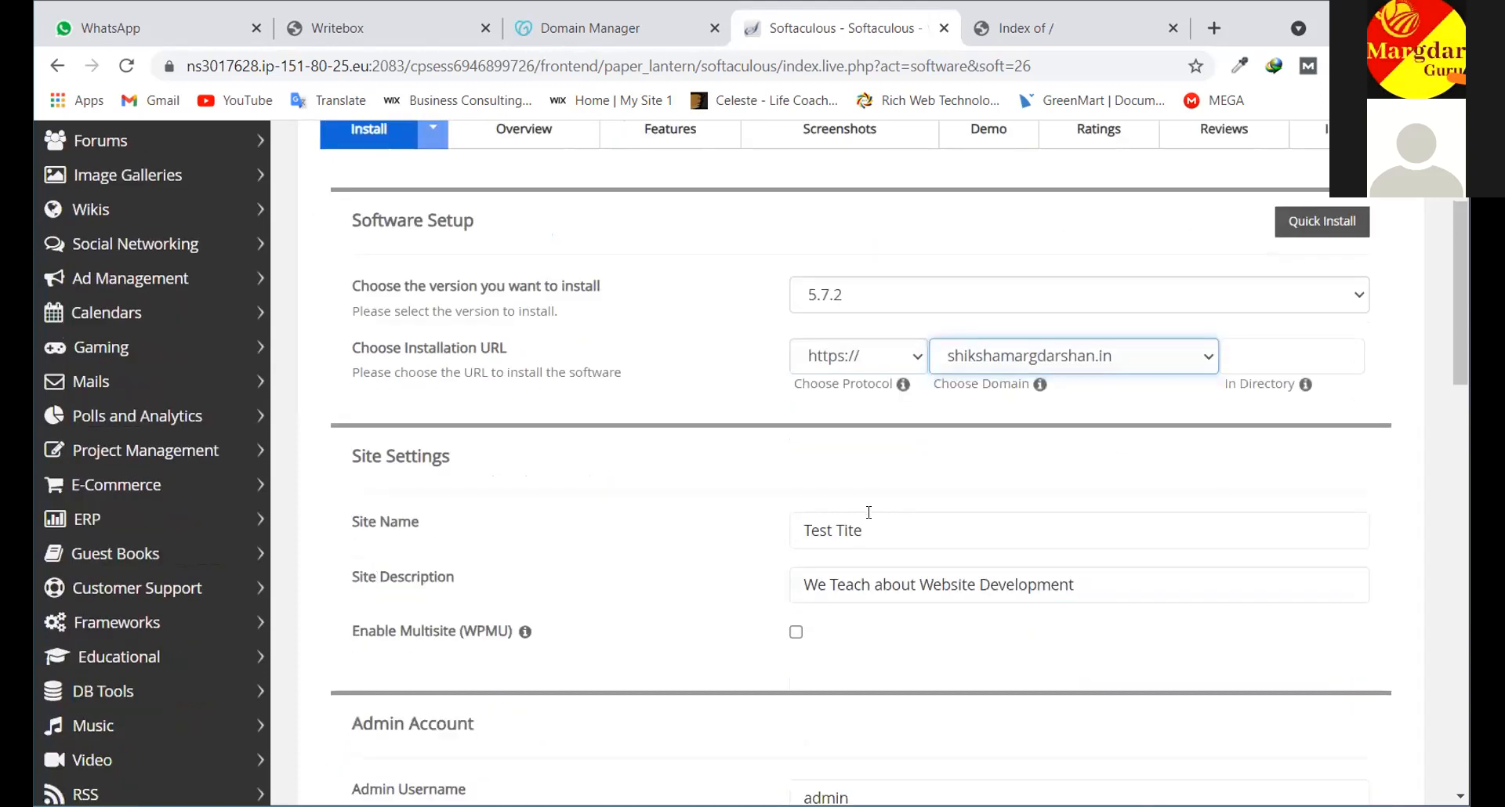
# Replace 'Tite' with 'Site' so the site name reads 'Test Site'
pyautogui.tripleClick(845, 541)
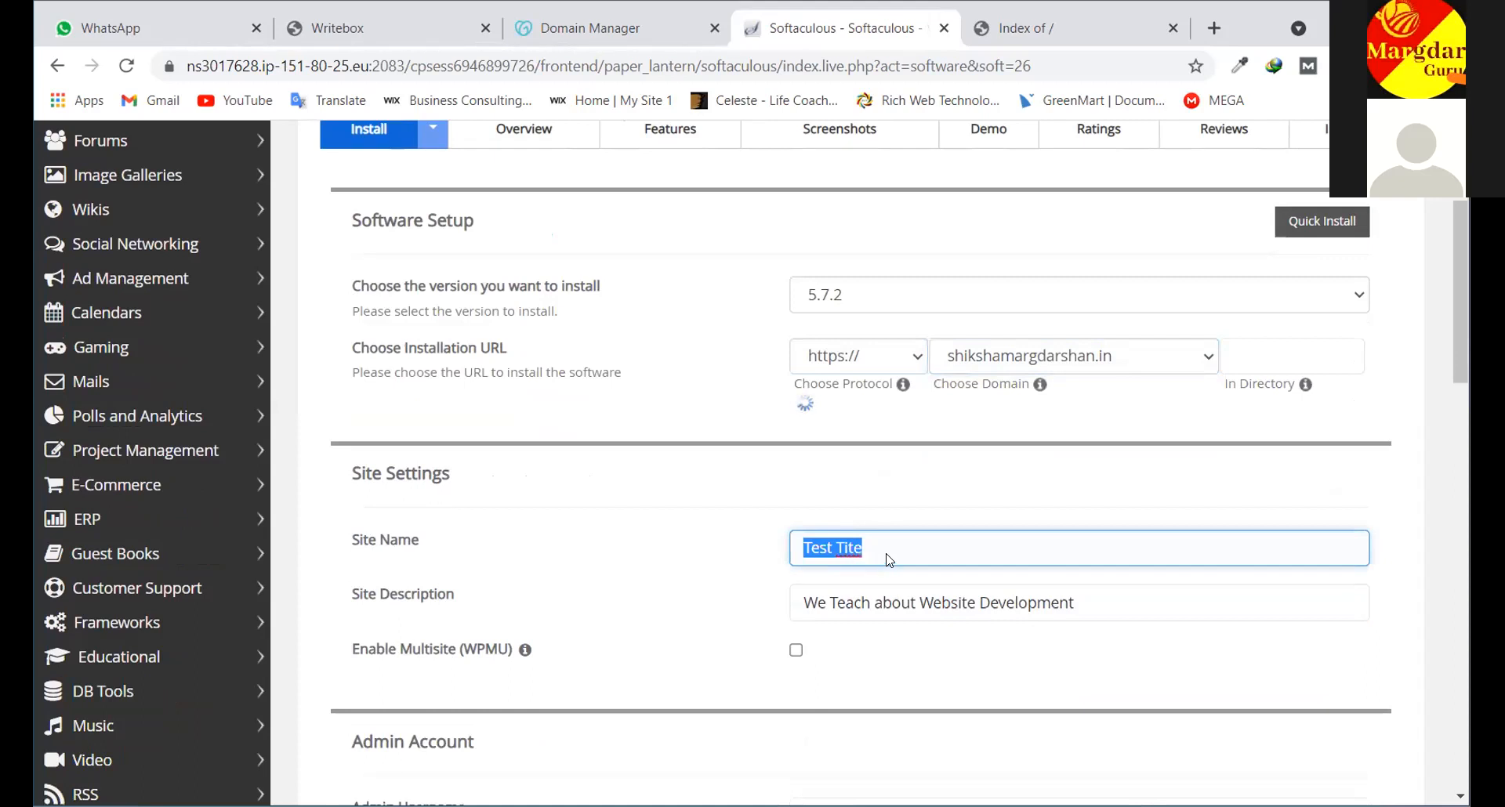
pyautogui.click(868, 531)
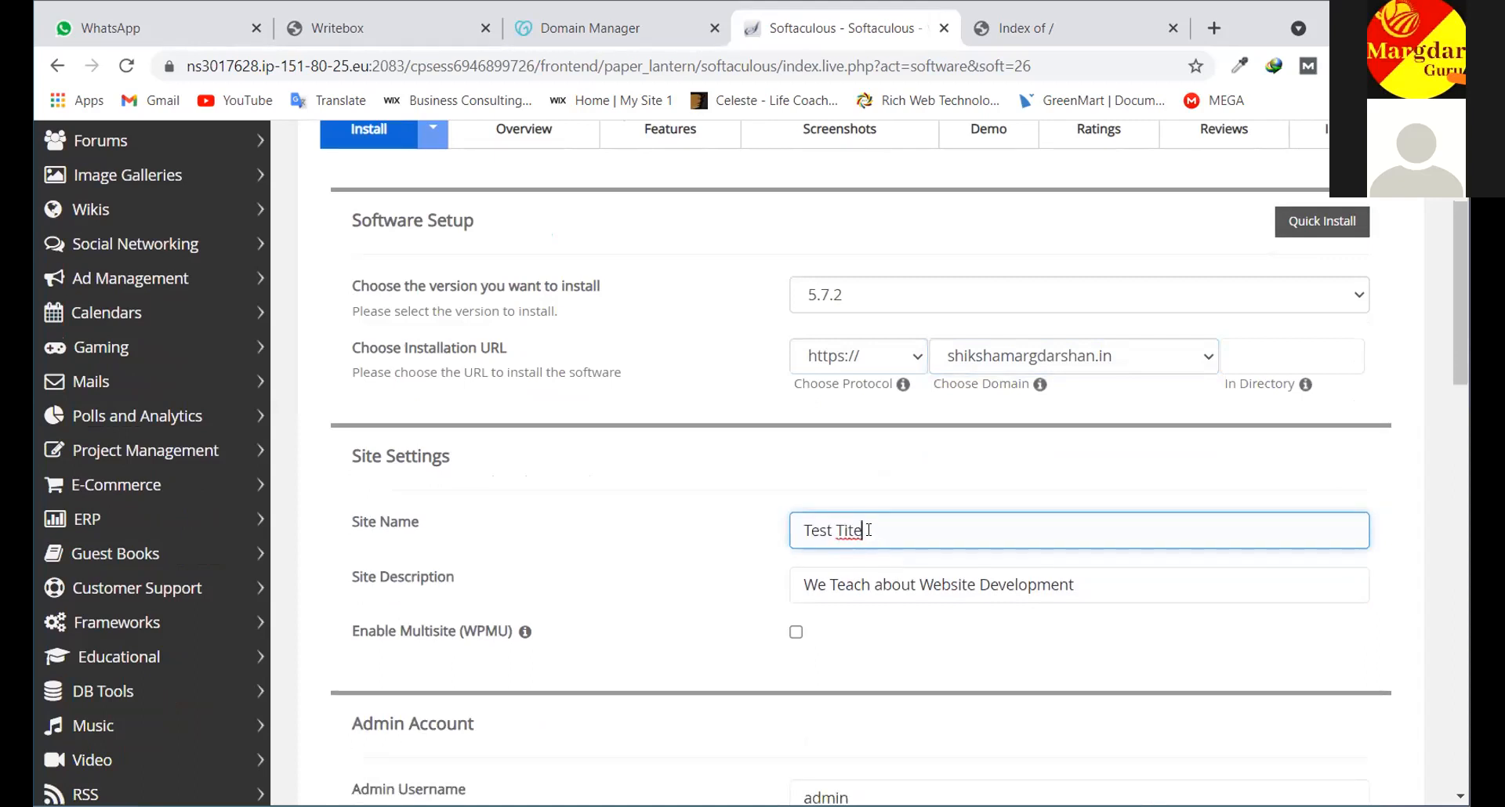
pyautogui.moveTo(863, 531); pyautogui.dragTo(830, 535)
pyautogui.write('Site')
pyautogui.scroll(-1, 884, 554)
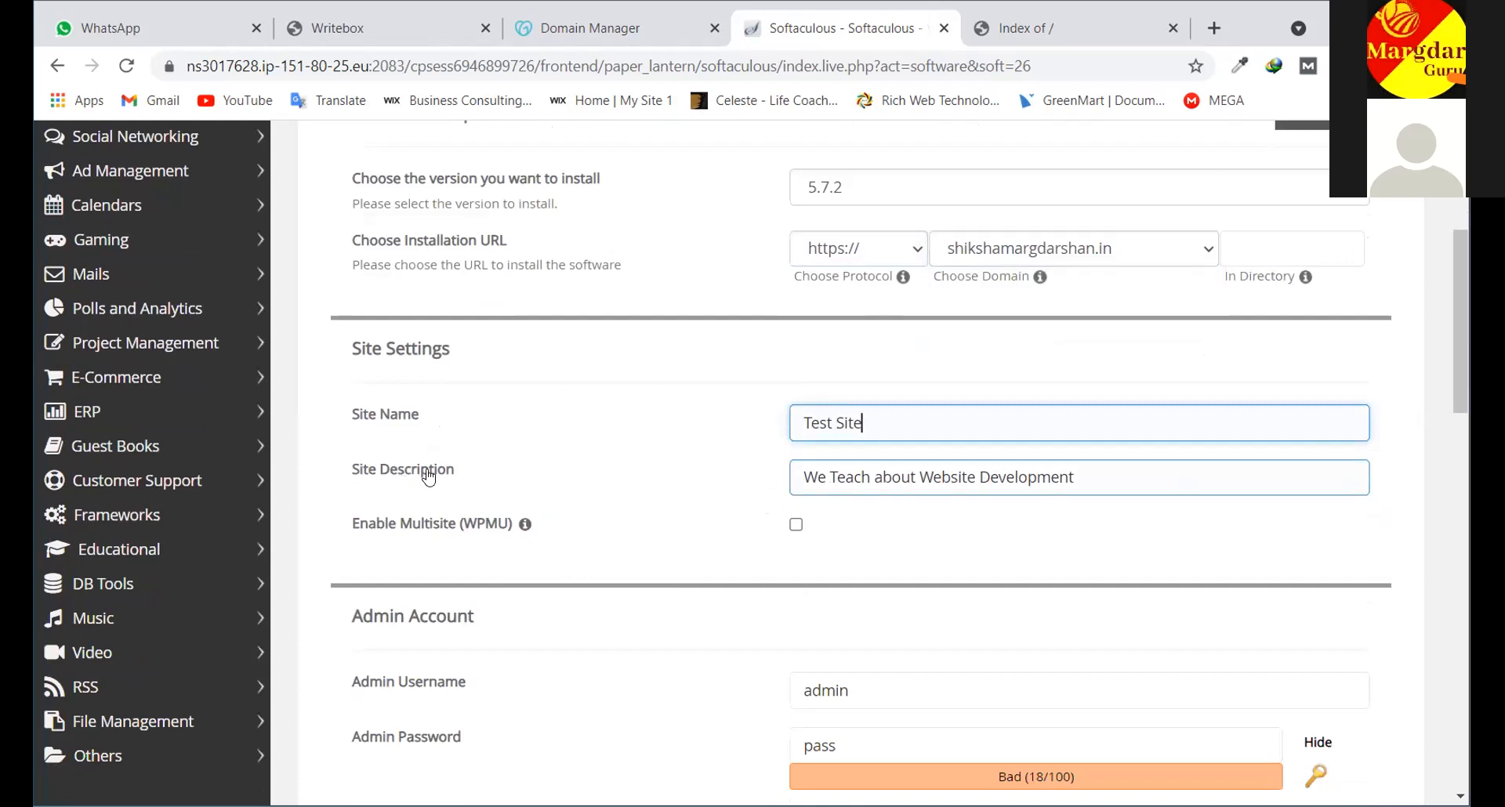
pyautogui.scroll(-5, 558, 490)
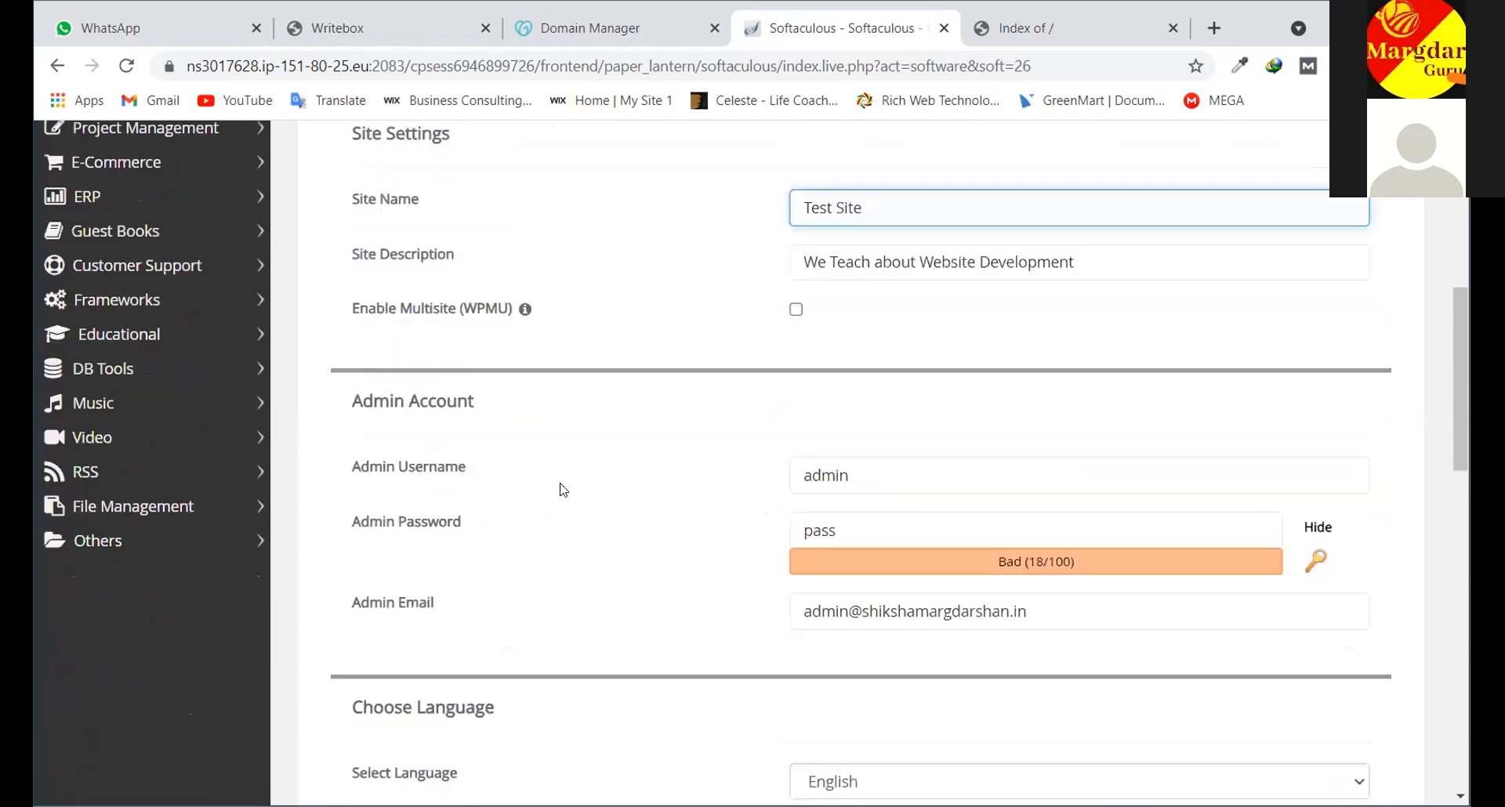
pyautogui.scroll(-5, 578, 521)
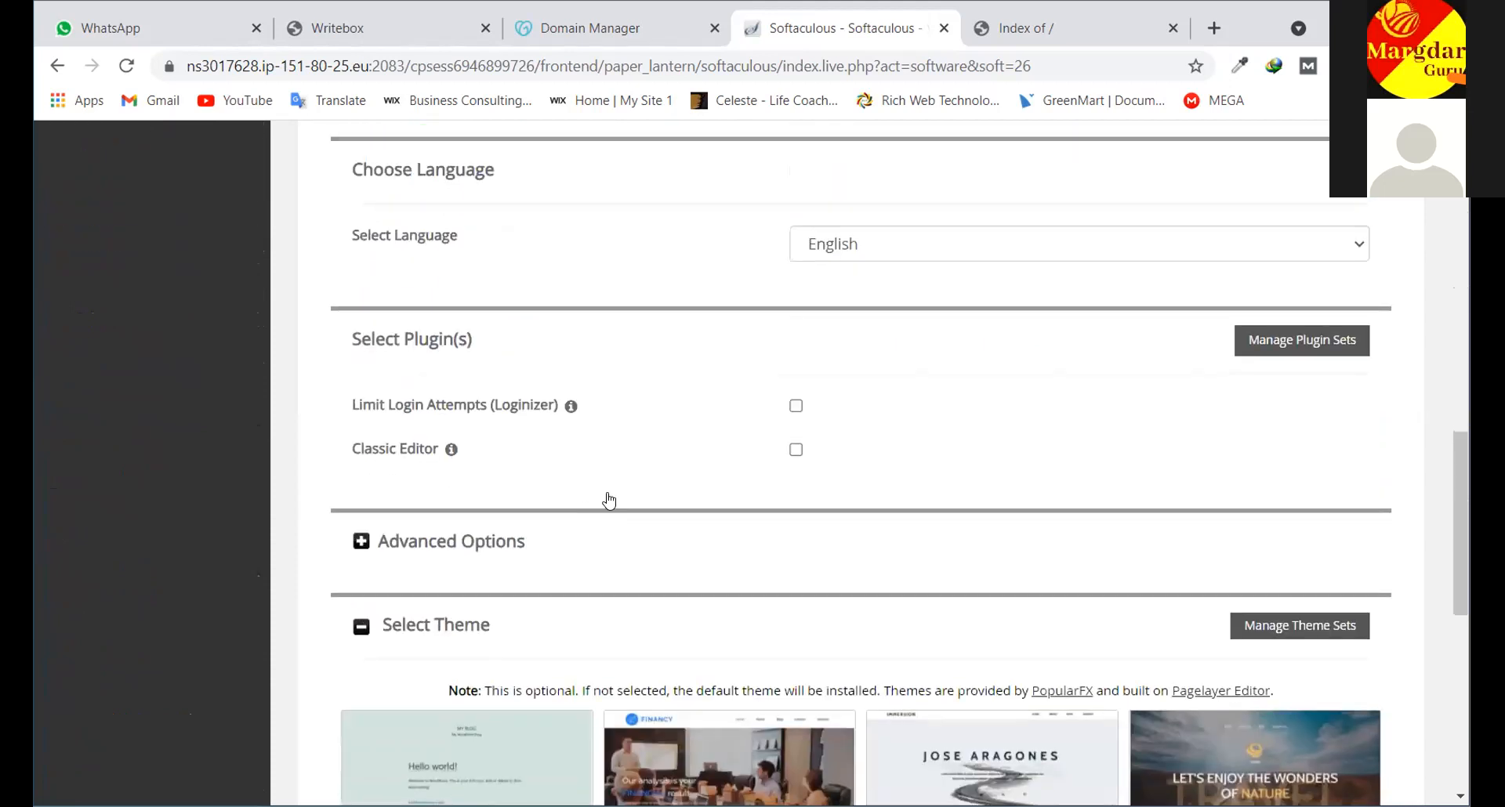
pyautogui.scroll(-5, 643, 490)
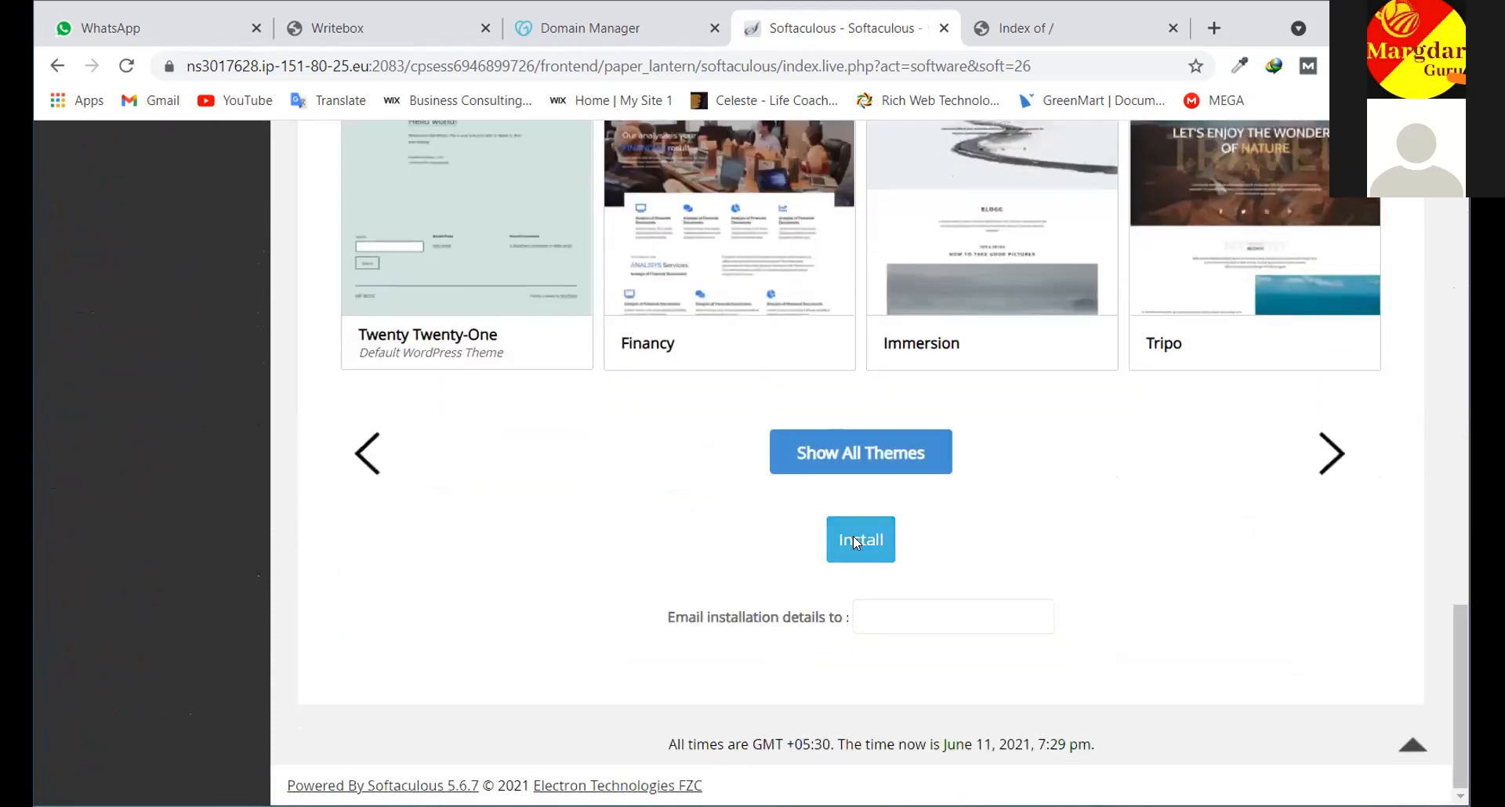
pyautogui.click(855, 541)
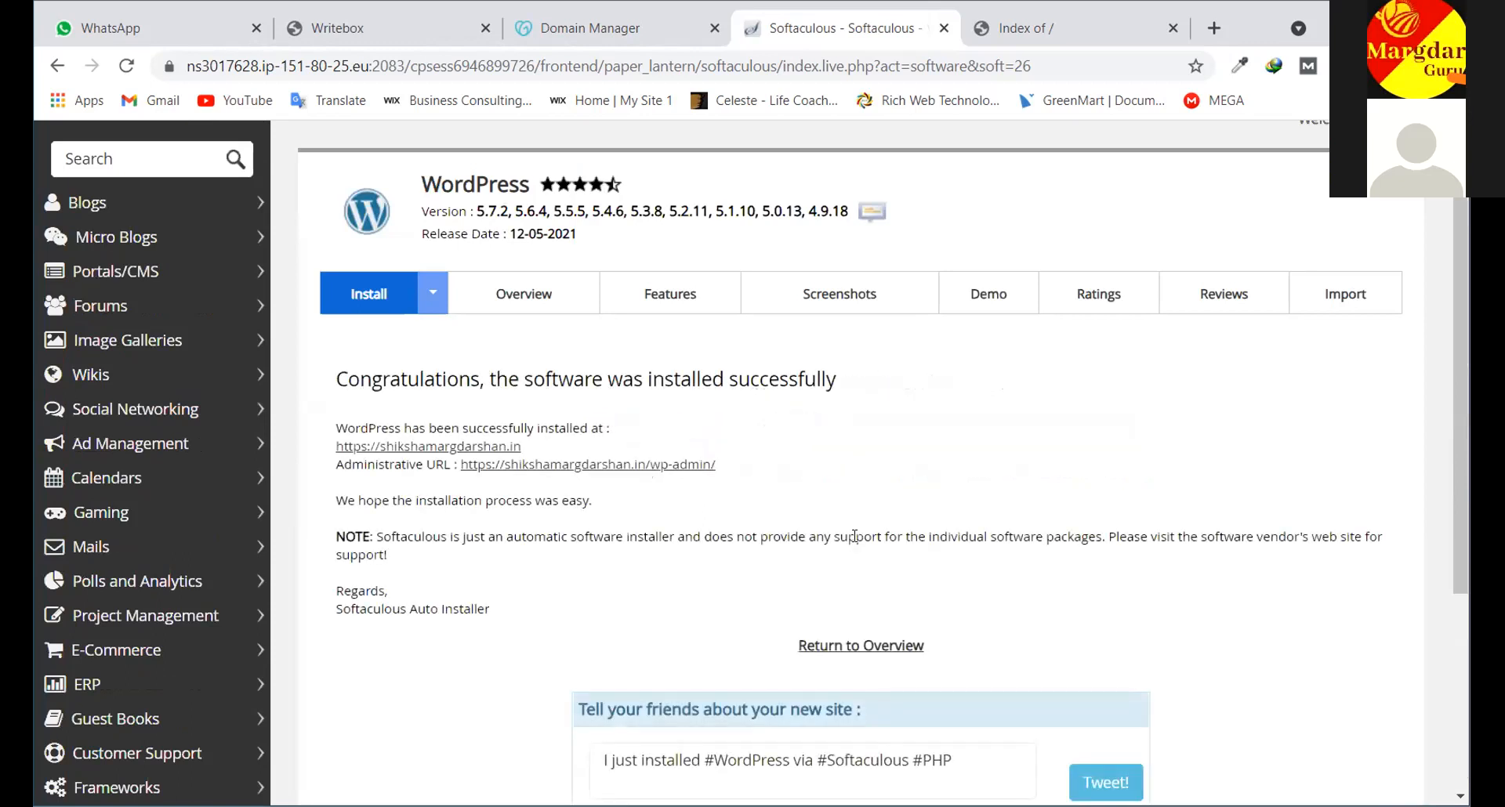
pyautogui.scroll(1, 853, 537)
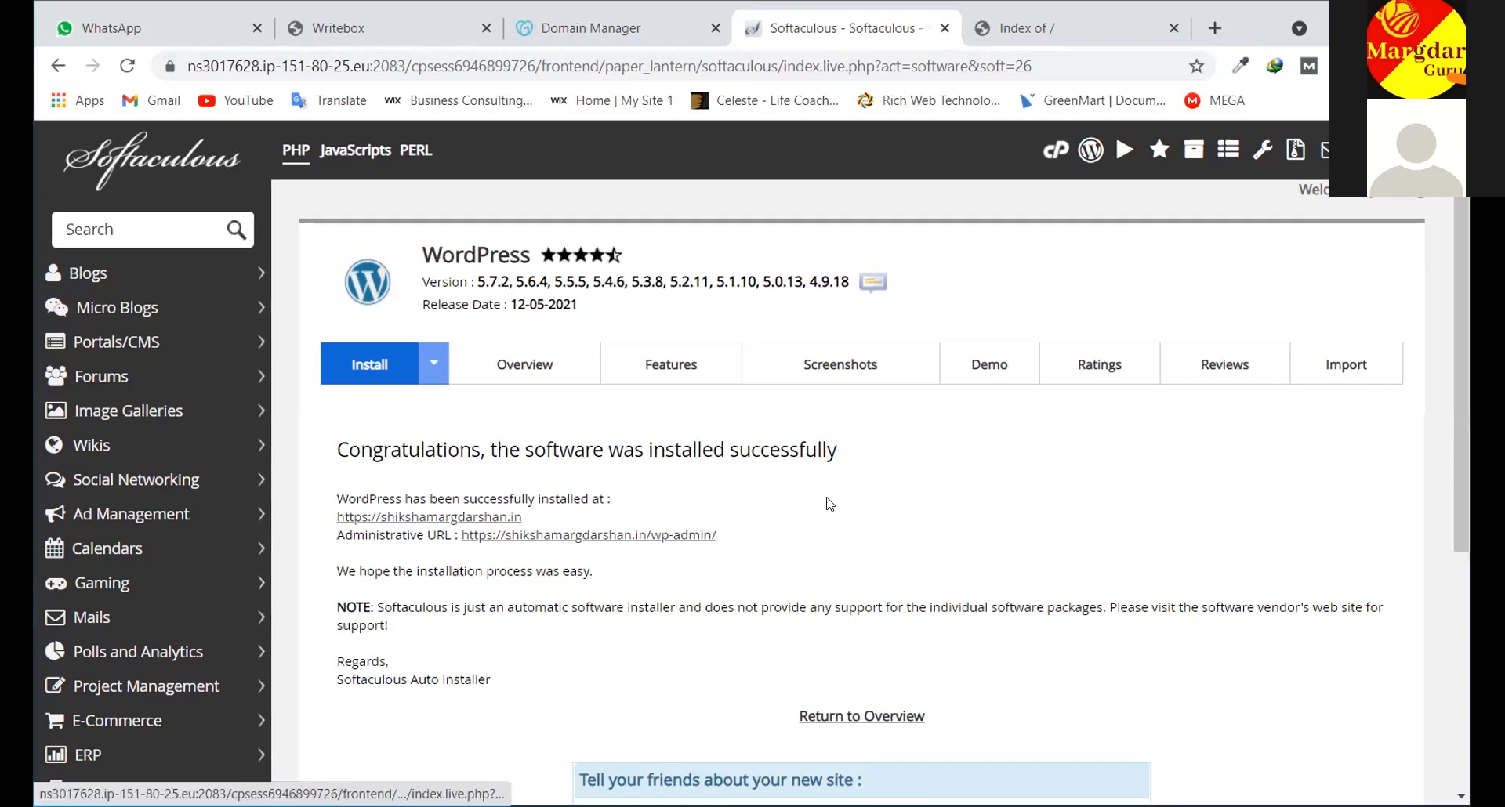
pyautogui.scroll(-3, 815, 507)
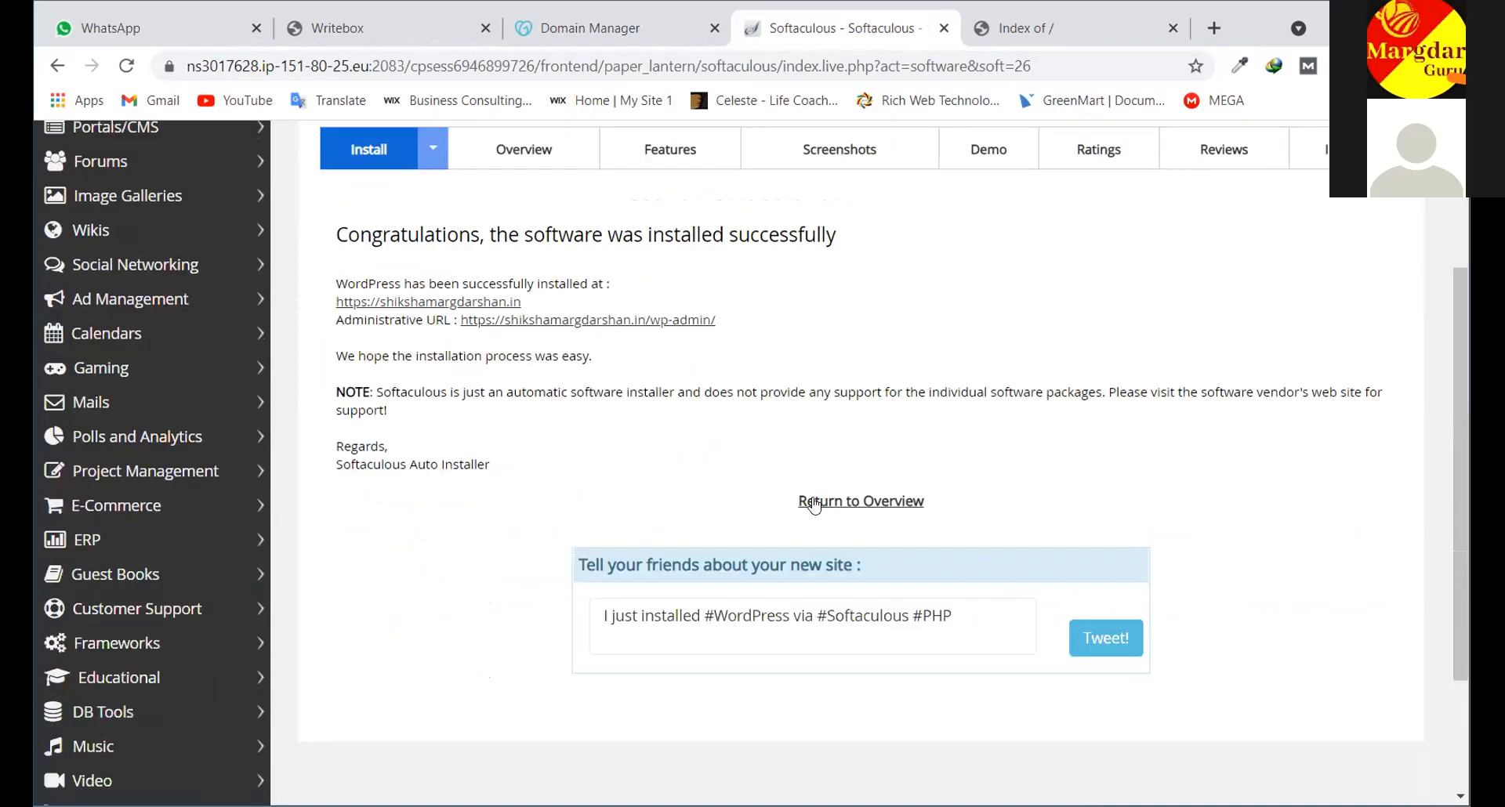
pyautogui.scroll(3, 815, 508)
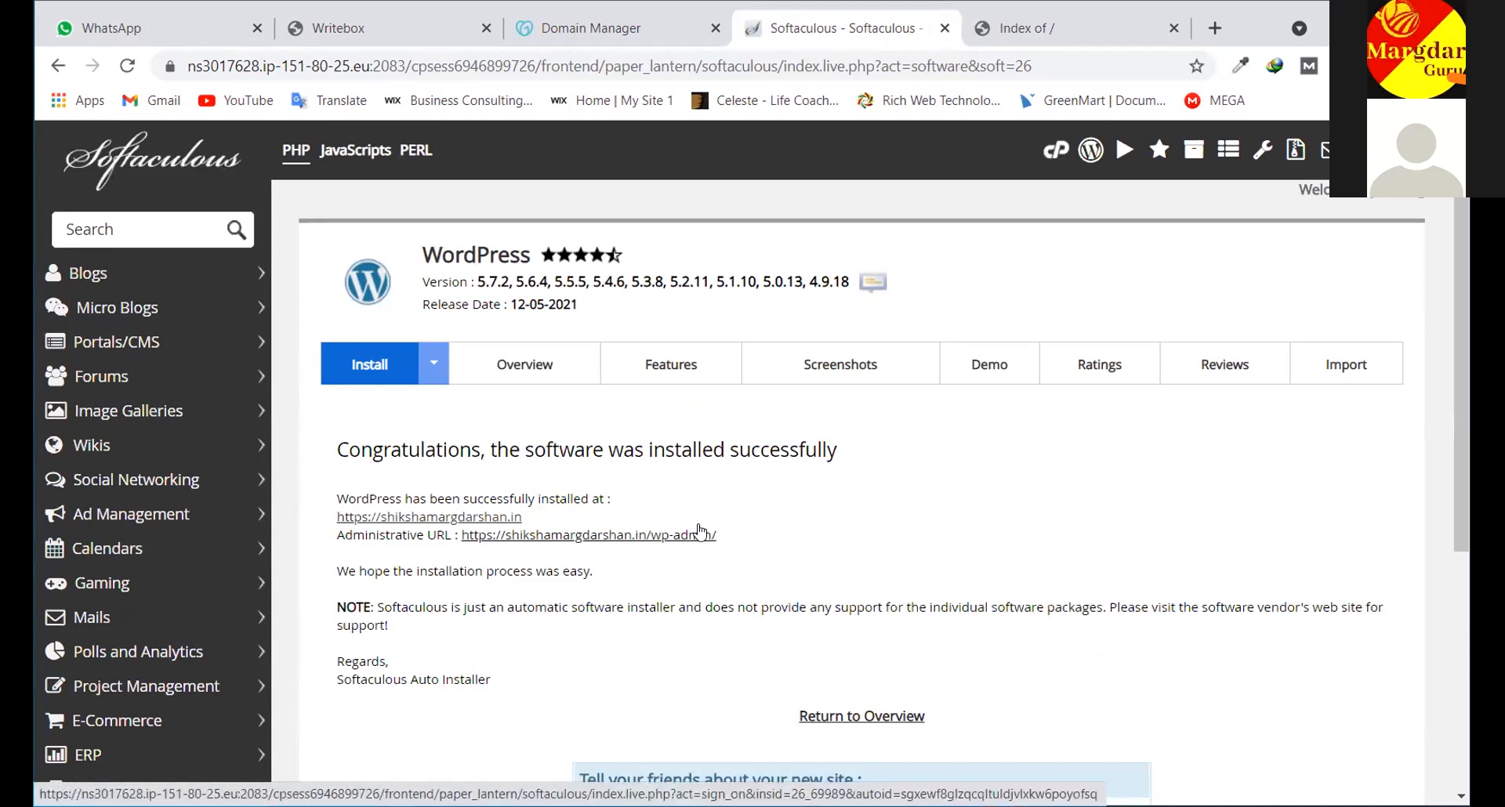
pyautogui.scroll(-1, 811, 502)
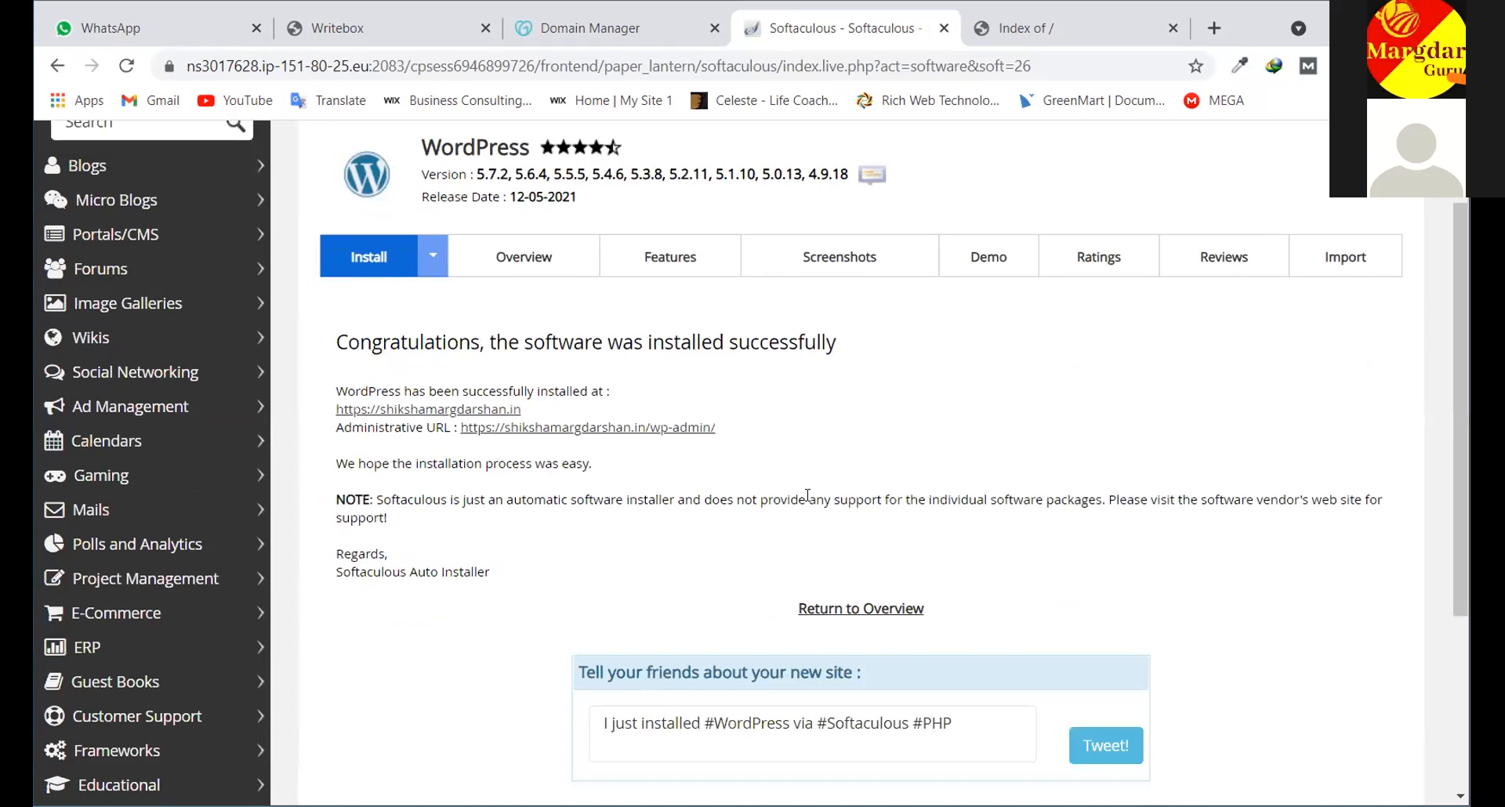
pyautogui.scroll(1, 809, 499)
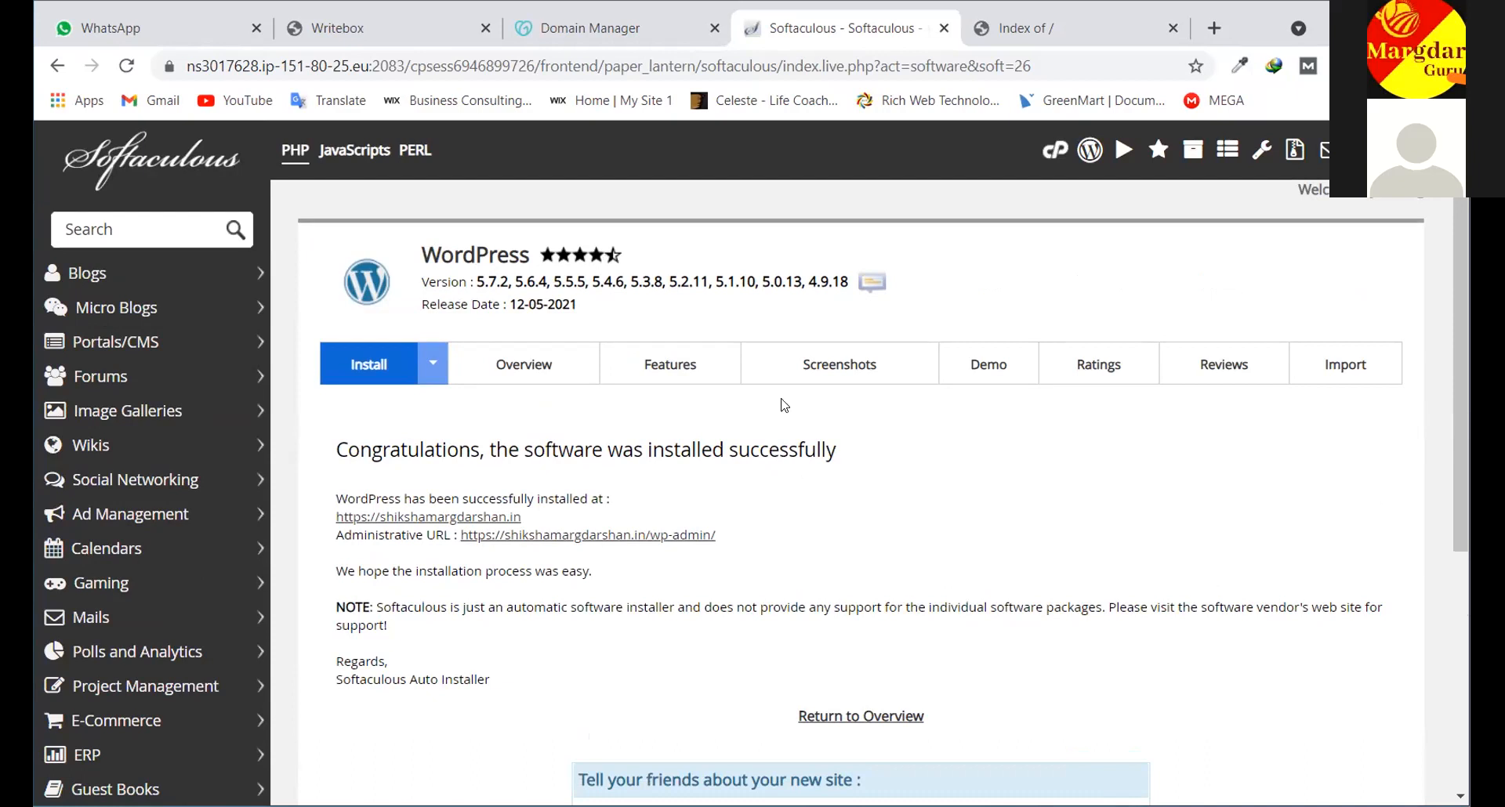
pyautogui.scroll(-4, 862, 439)
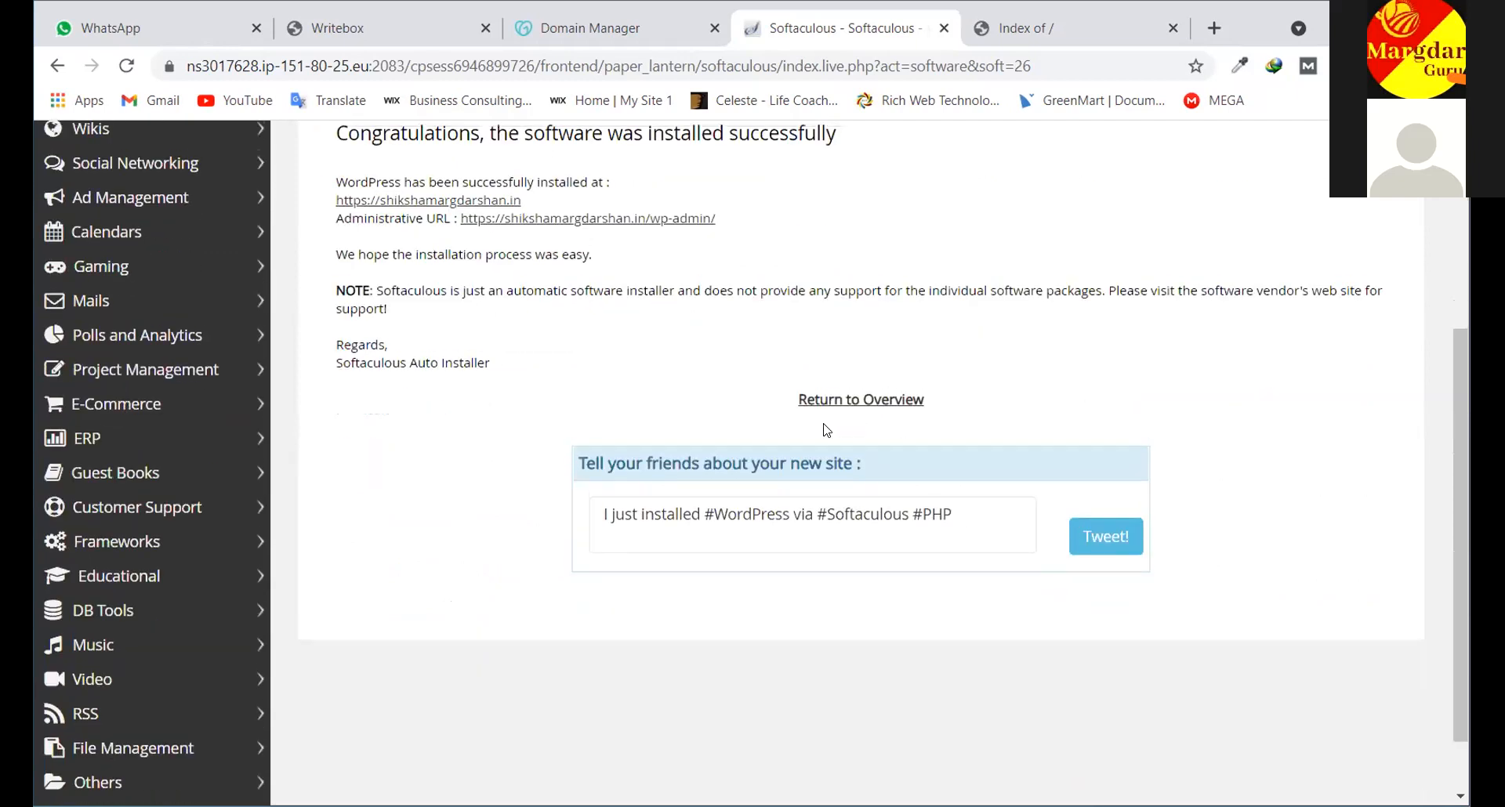
pyautogui.scroll(4, 784, 427)
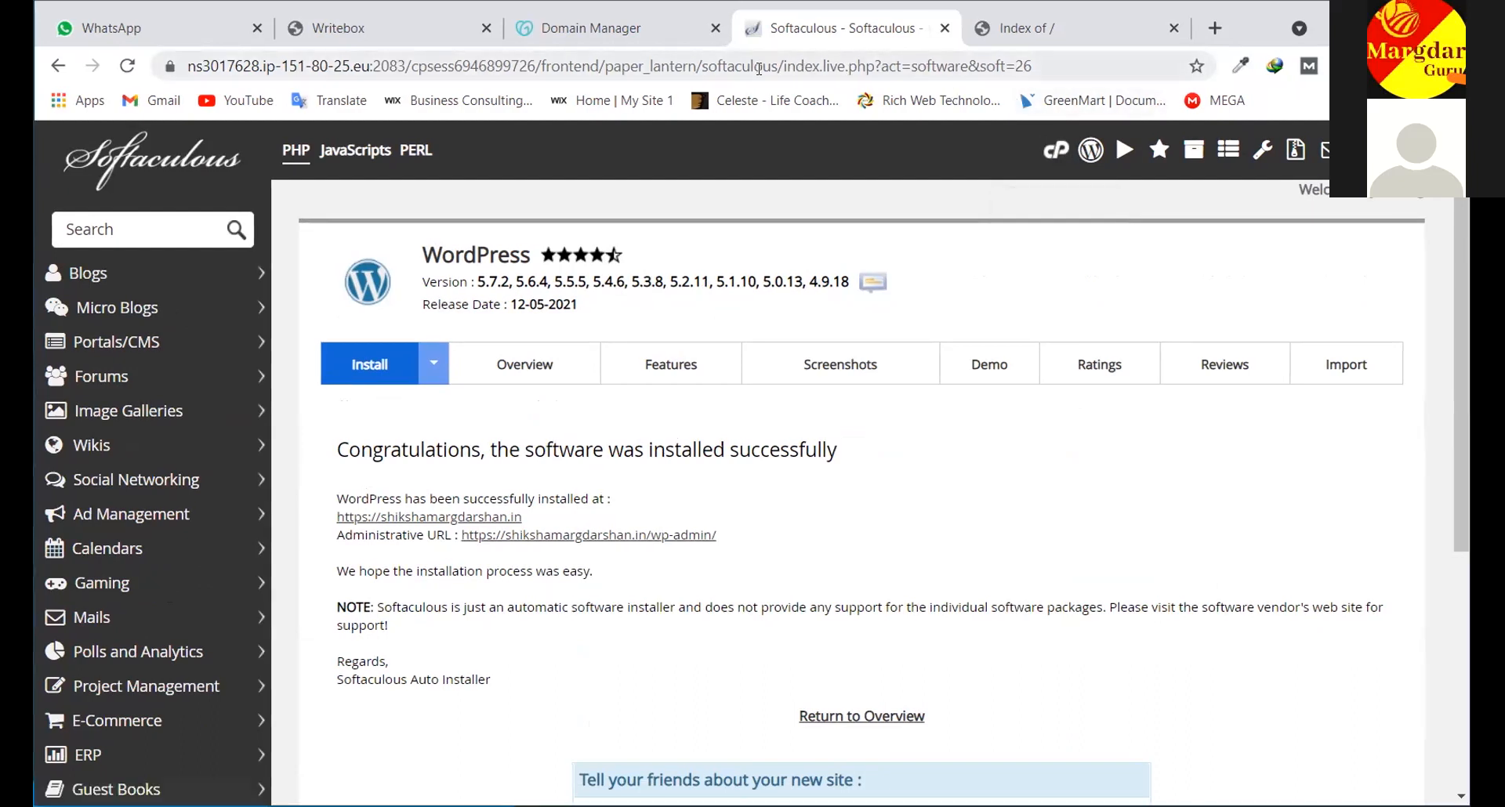
# Bring the Writebox hosting account notes to the front
pyautogui.click(458, 27)
pyautogui.scroll(-1, 572, 355)
pyautogui.scroll(1, 572, 355)
pyautogui.scroll(-1, 572, 355)
pyautogui.scroll(1, 581, 461)
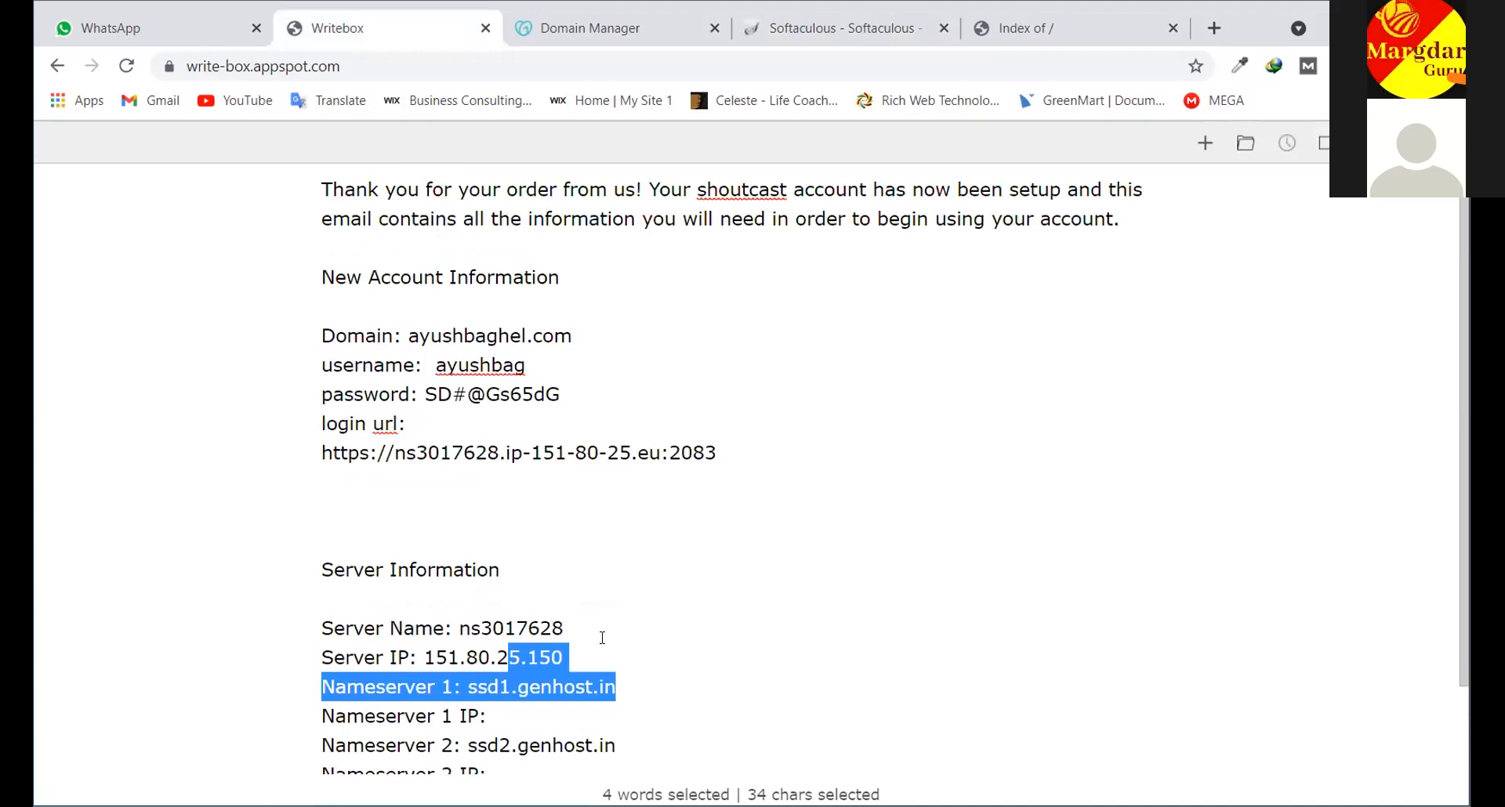
pyautogui.scroll(-1, 602, 637)
pyautogui.moveTo(585, 695); pyautogui.dragTo(345, 302)
pyautogui.scroll(1, 547, 345)
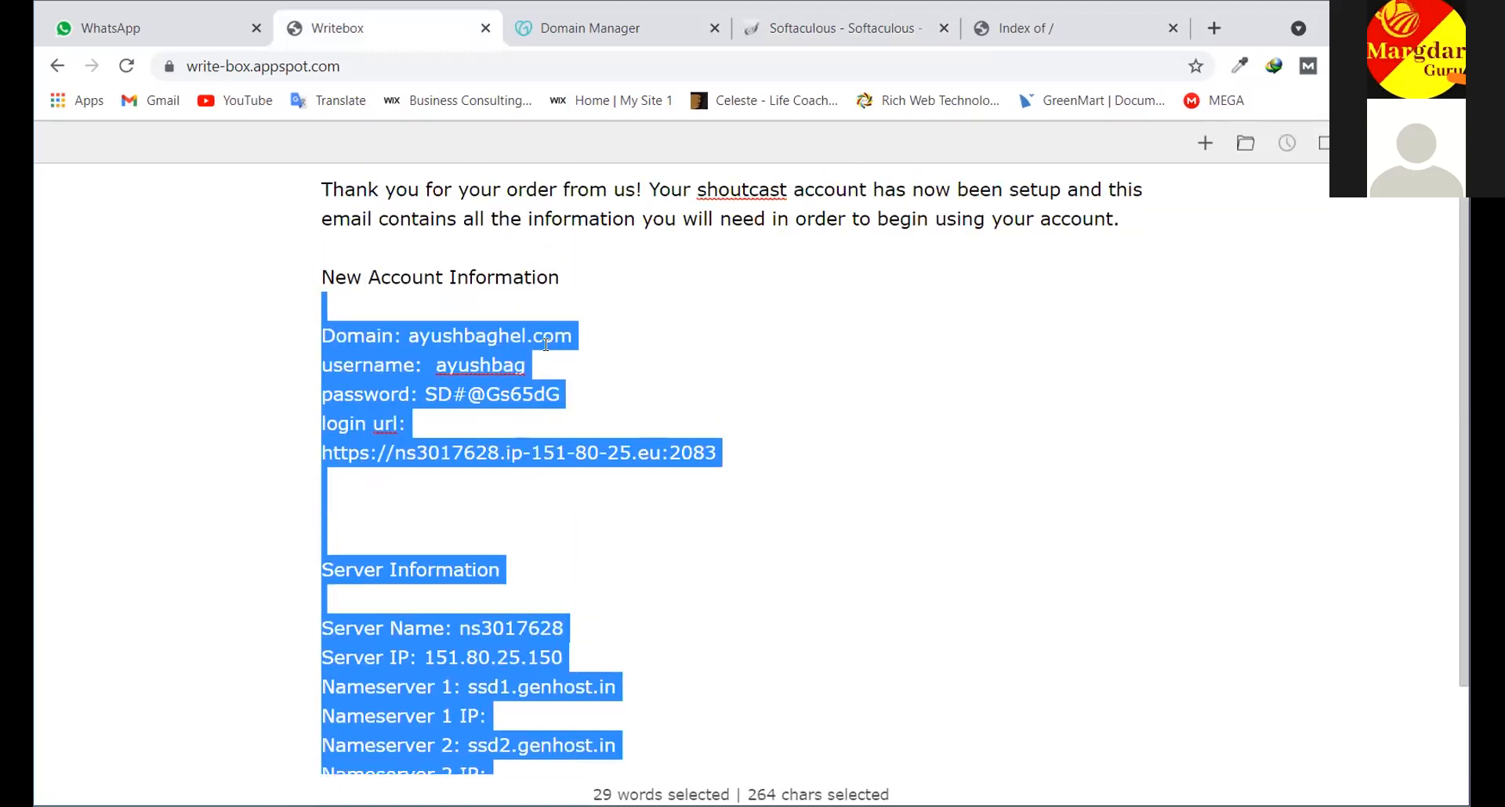
# Select and copy the cPanel login URL, undoing an accidental text move
pyautogui.click(705, 423)
pyautogui.moveTo(718, 453); pyautogui.dragTo(543, 453)
pyautogui.moveTo(329, 333); pyautogui.dragTo(323, 336)
pyautogui.hotkey('ctrl', 'z')
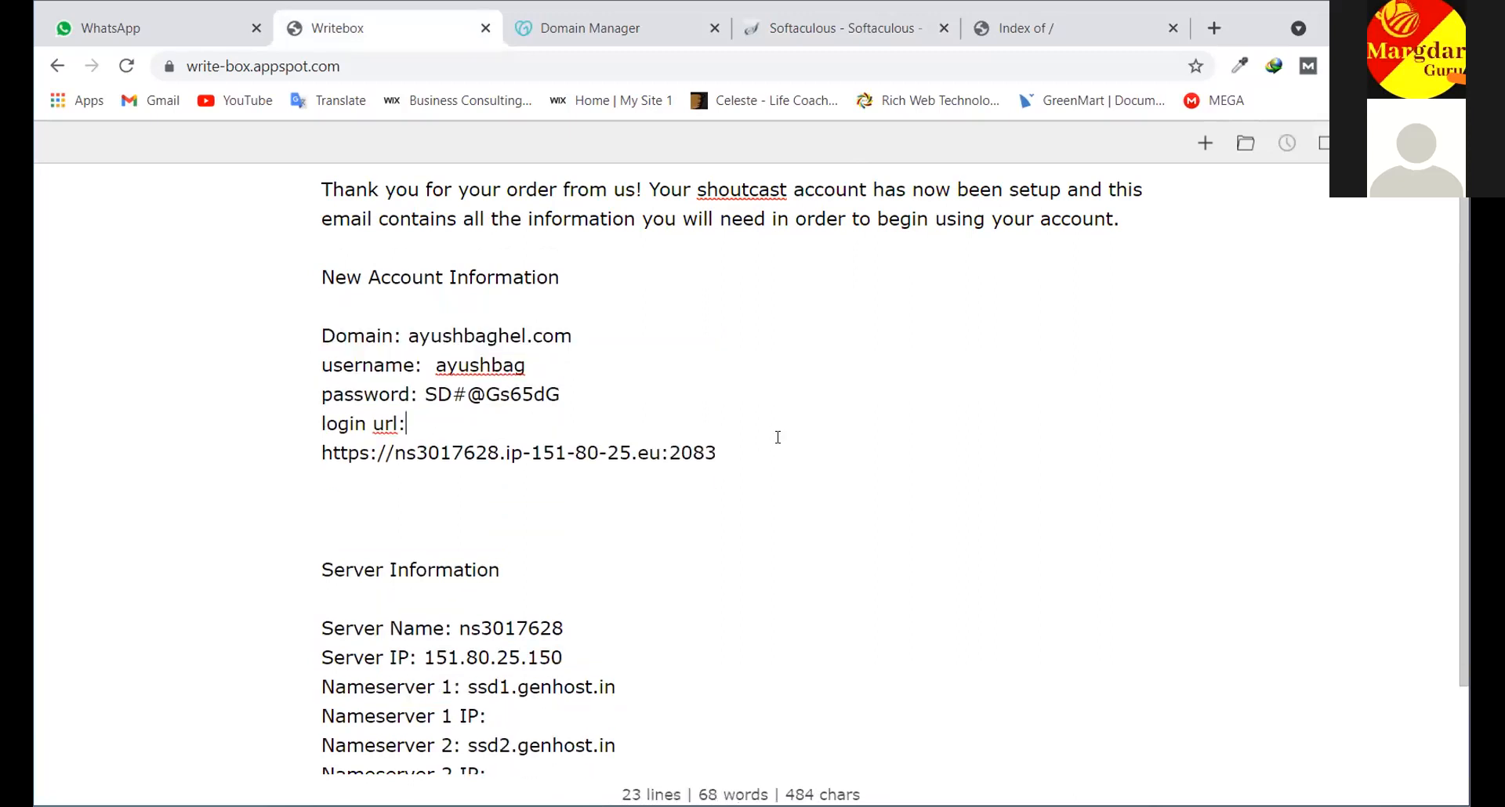
pyautogui.moveTo(732, 445); pyautogui.dragTo(317, 467)
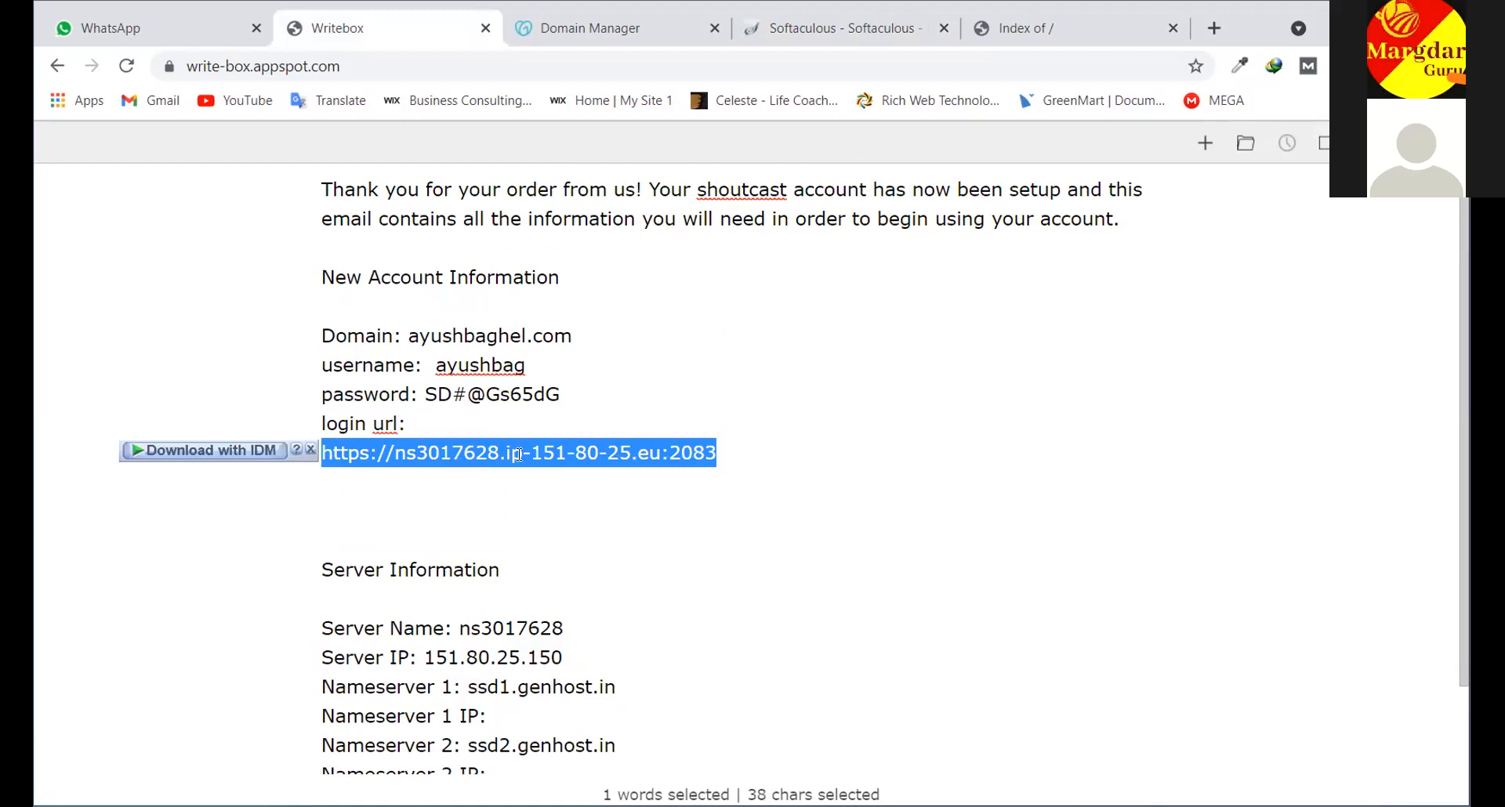
pyautogui.moveTo(732, 453); pyautogui.dragTo(321, 454)
pyautogui.hotkey('ctrl', 'c')
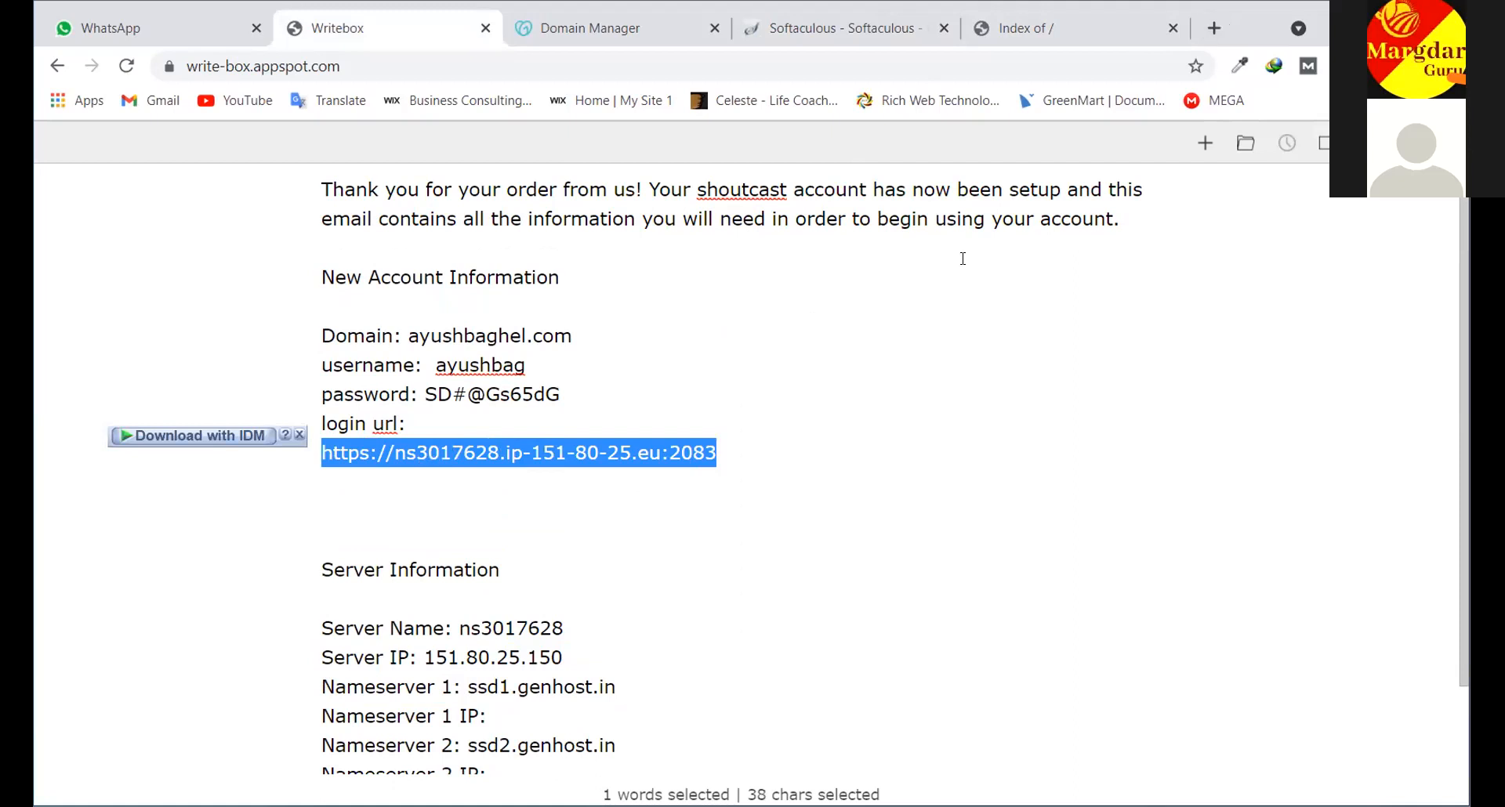
pyautogui.click(1214, 28)
# Load the copied cPanel login URL and log in to the hosting account
pyautogui.hotkey('ctrl', 'v')
pyautogui.press('Return')
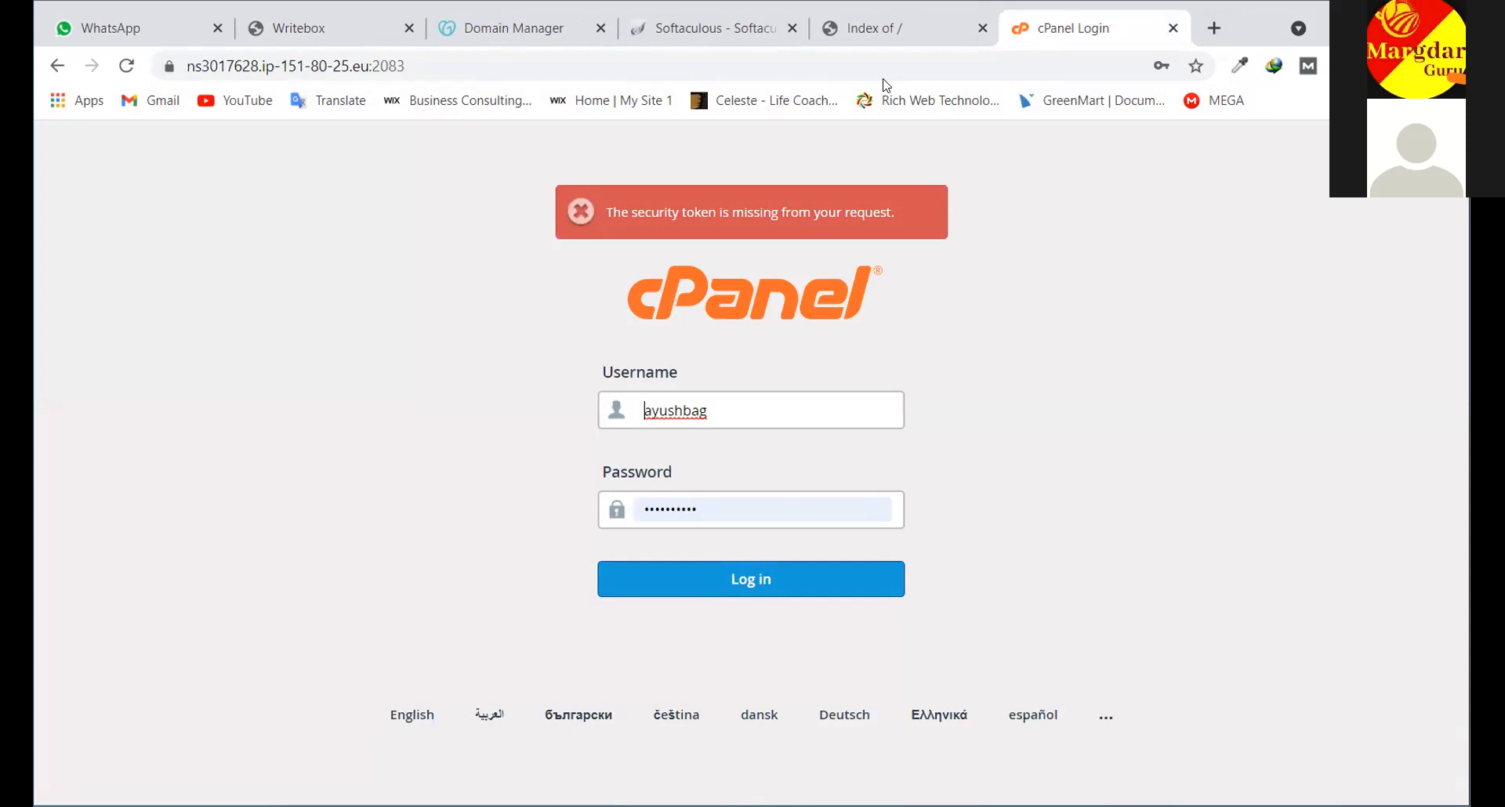
pyautogui.click(788, 593)
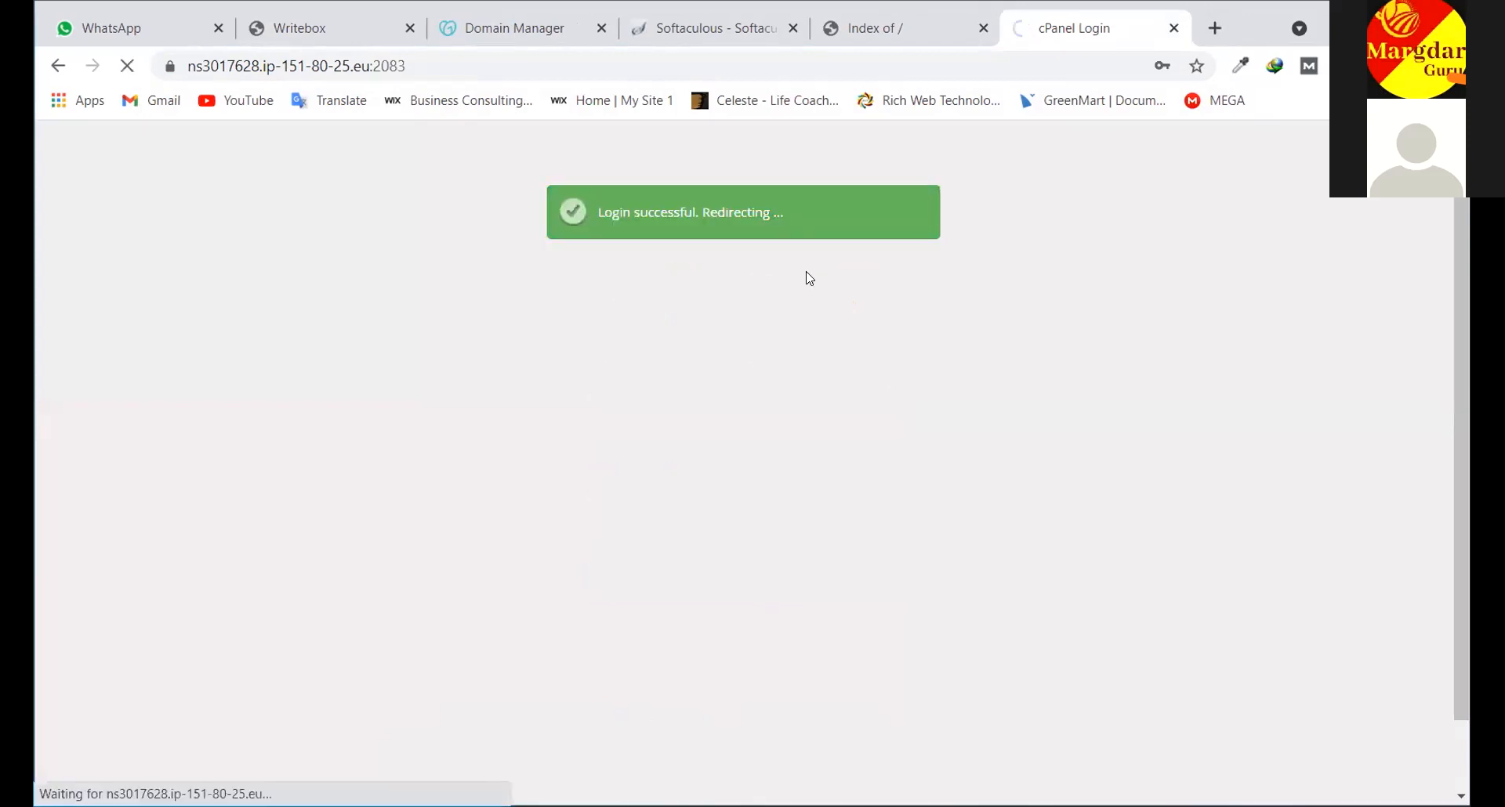
# Scroll through the cPanel main dashboard down to the Softaculous Apps Installer scripts
pyautogui.scroll(-10, 710, 400)
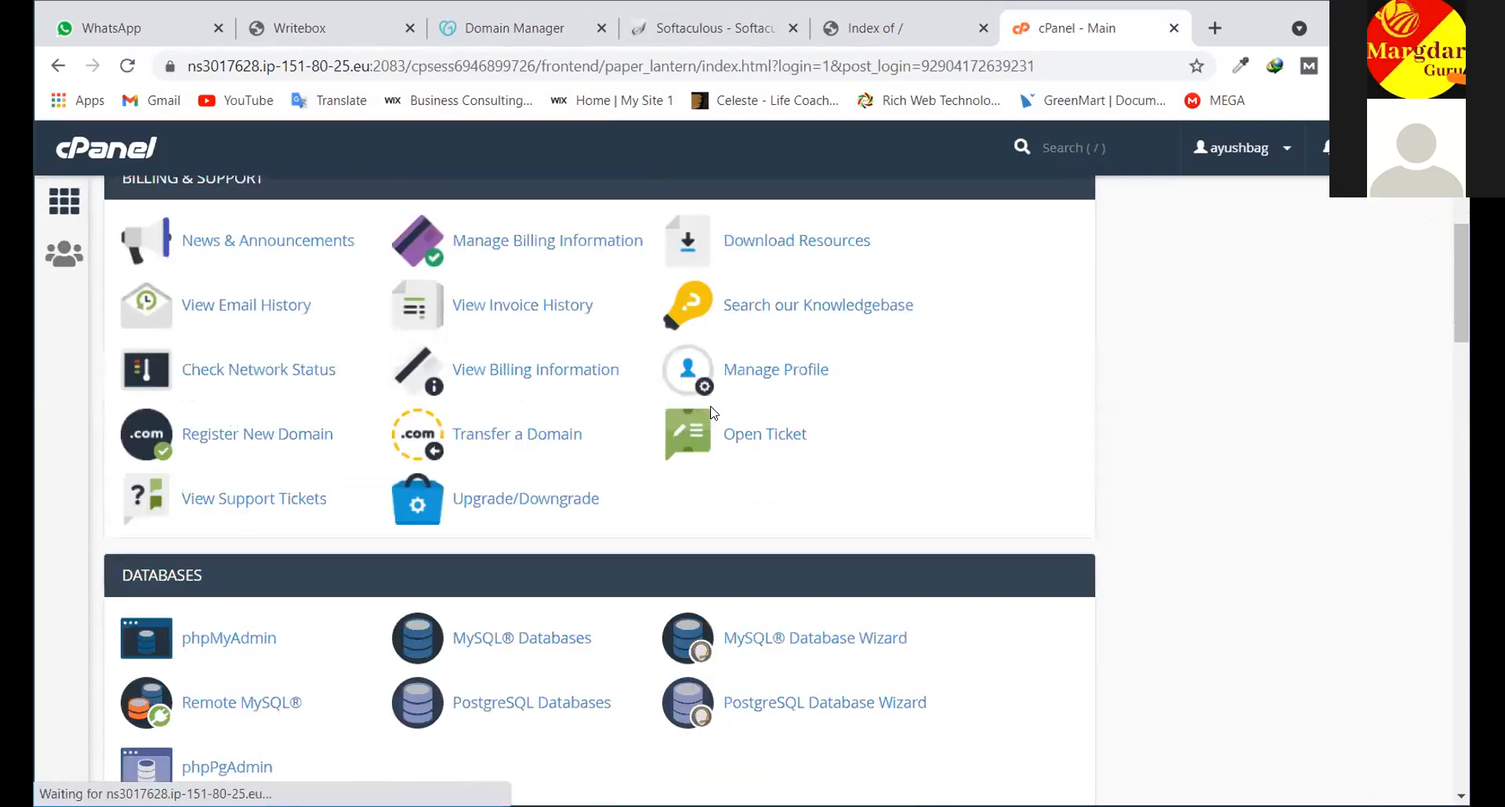
pyautogui.scroll(-10, 713, 412)
pyautogui.scroll(15, 712, 413)
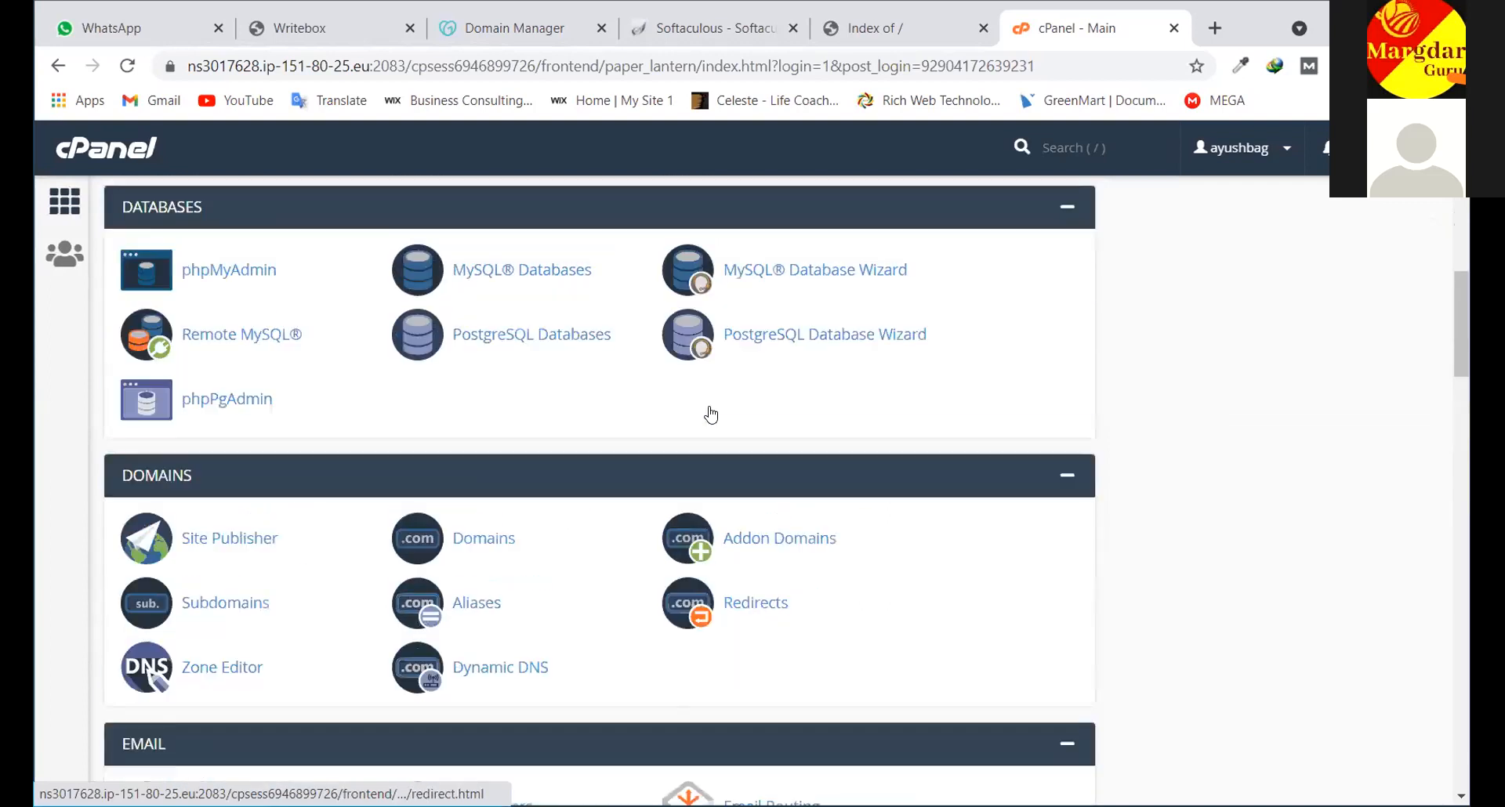
pyautogui.scroll(5, 711, 413)
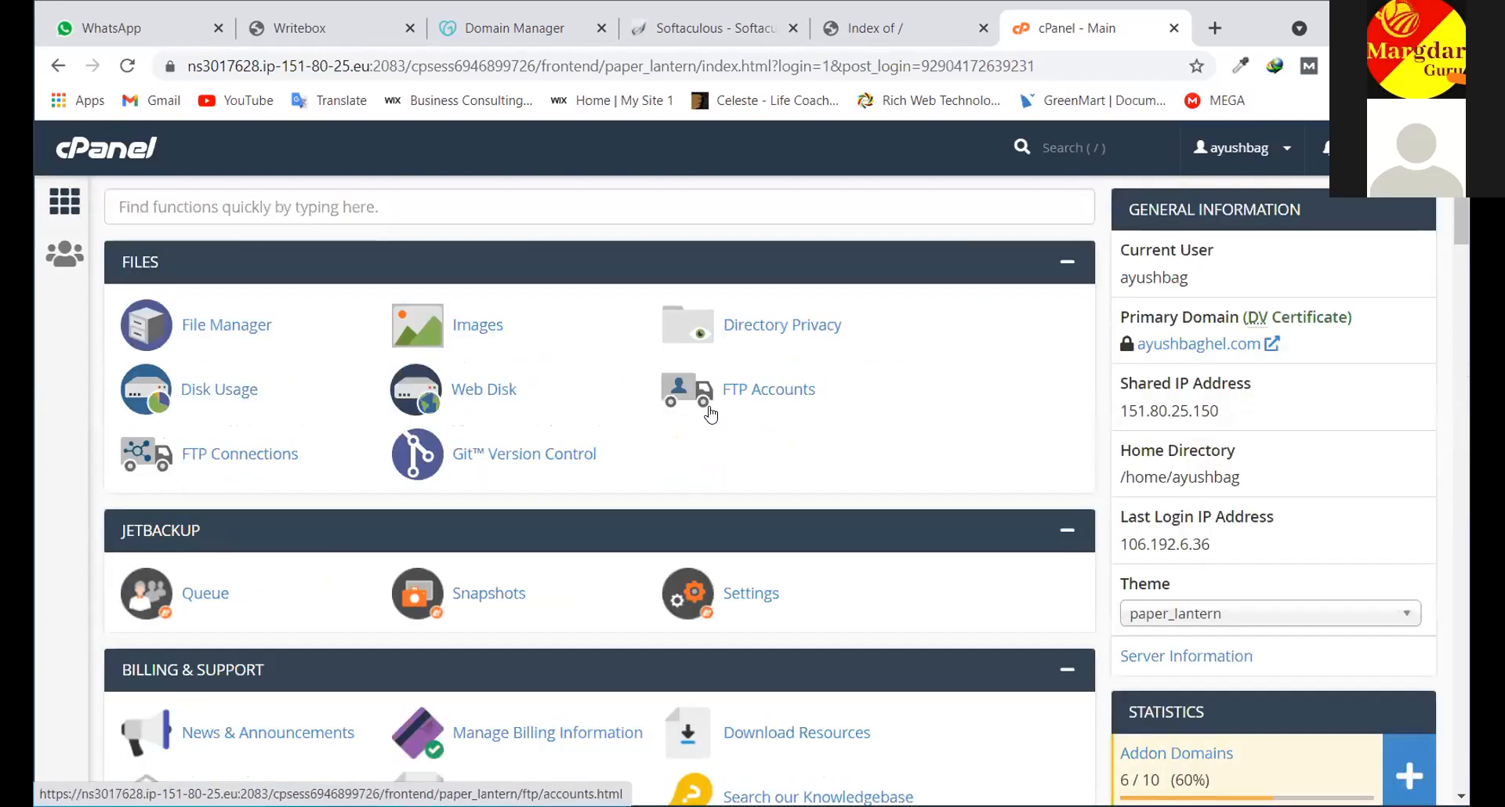
pyautogui.scroll(-10, 710, 411)
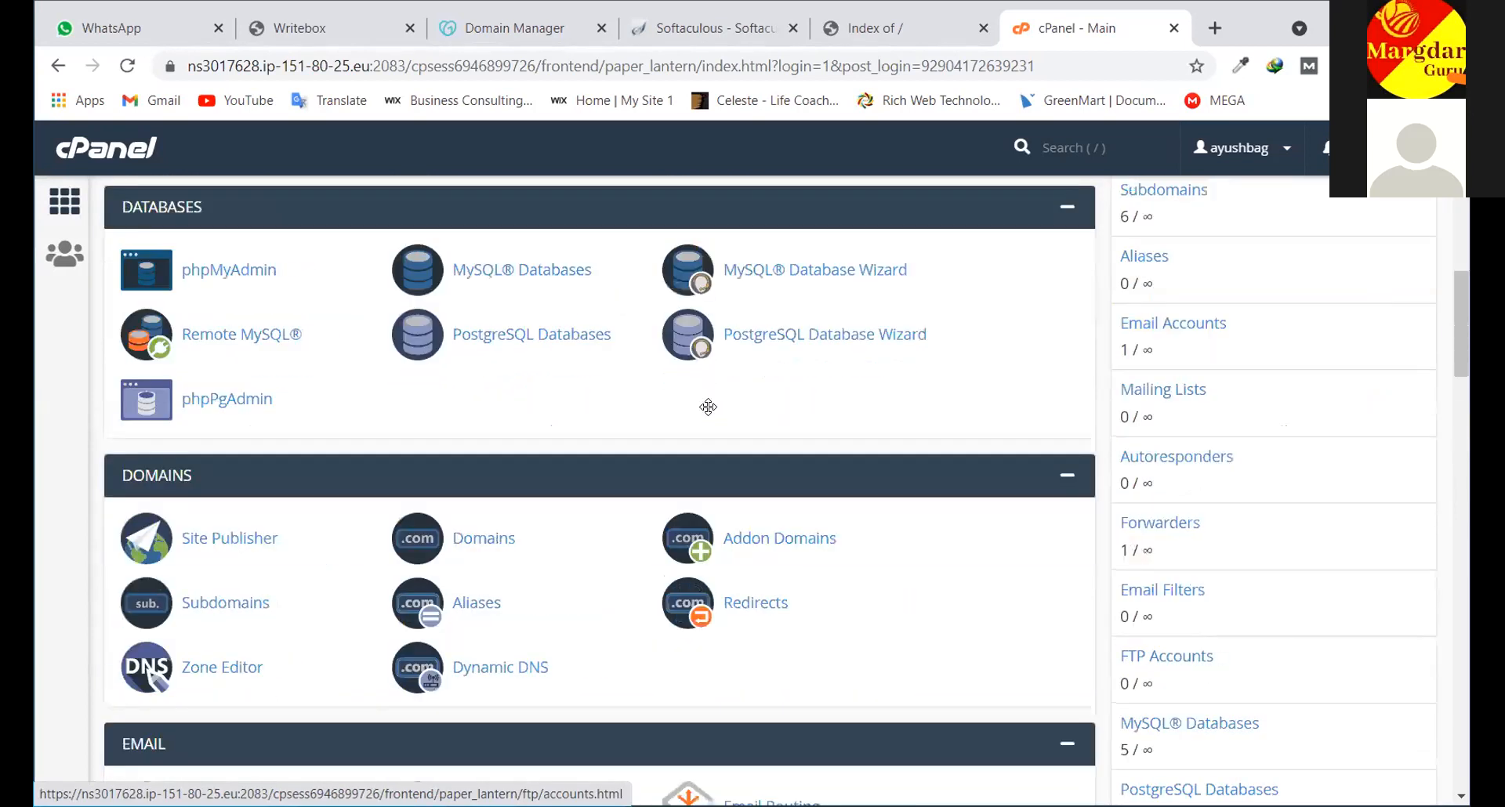
pyautogui.scroll(-4, 708, 406)
pyautogui.scroll(-3, 719, 401)
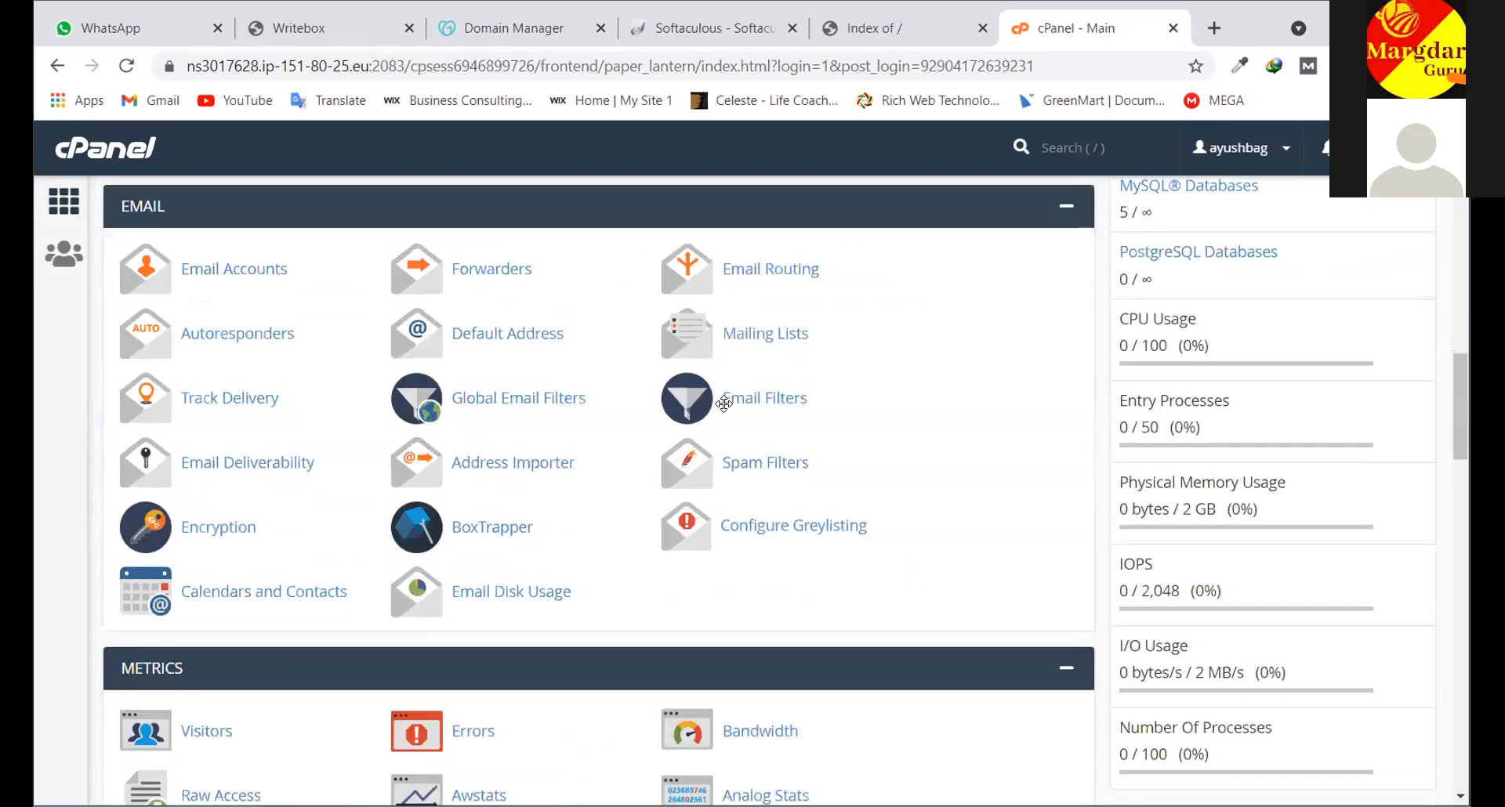
pyautogui.scroll(-15, 724, 403)
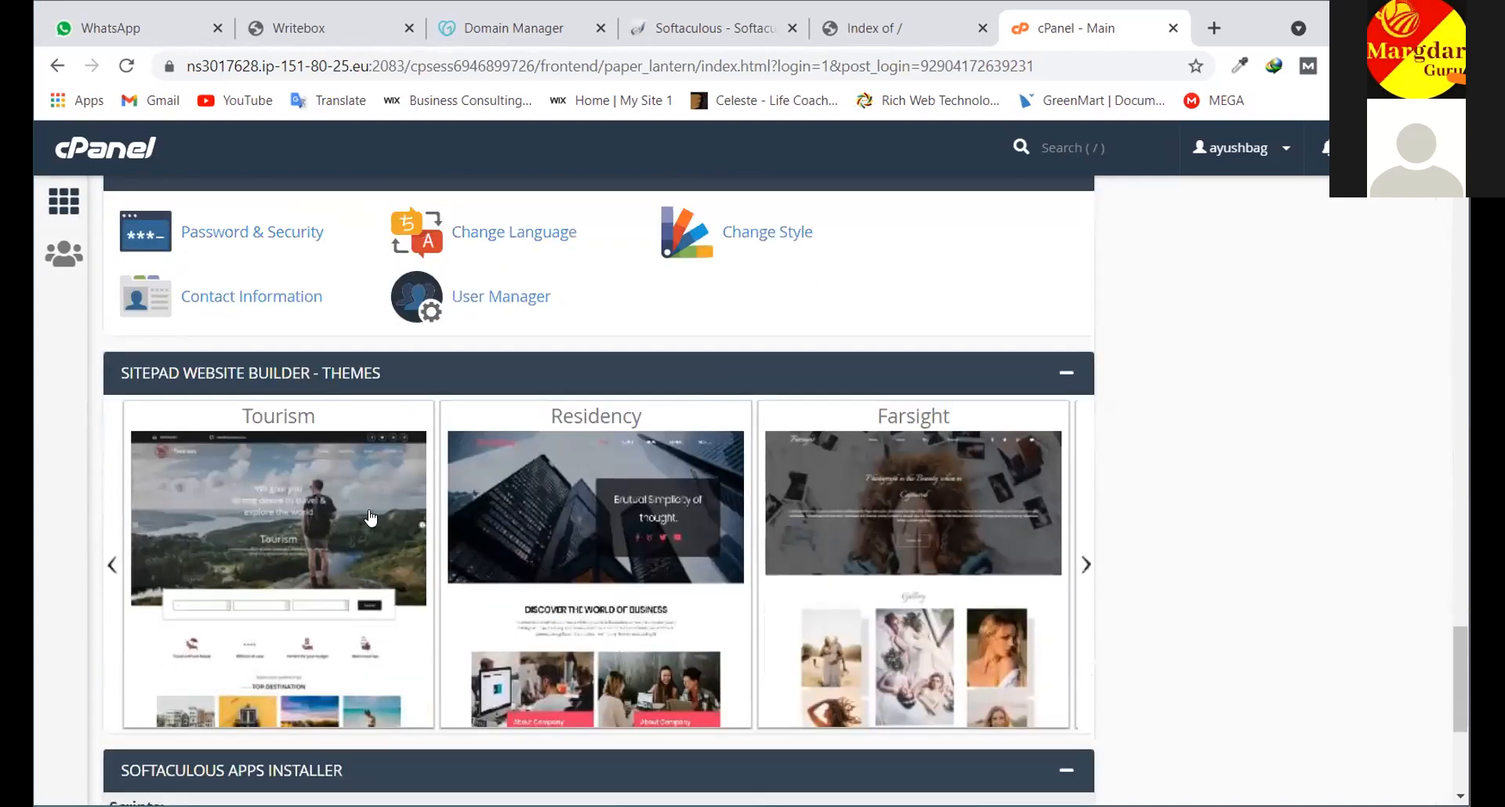
pyautogui.scroll(-5, 370, 518)
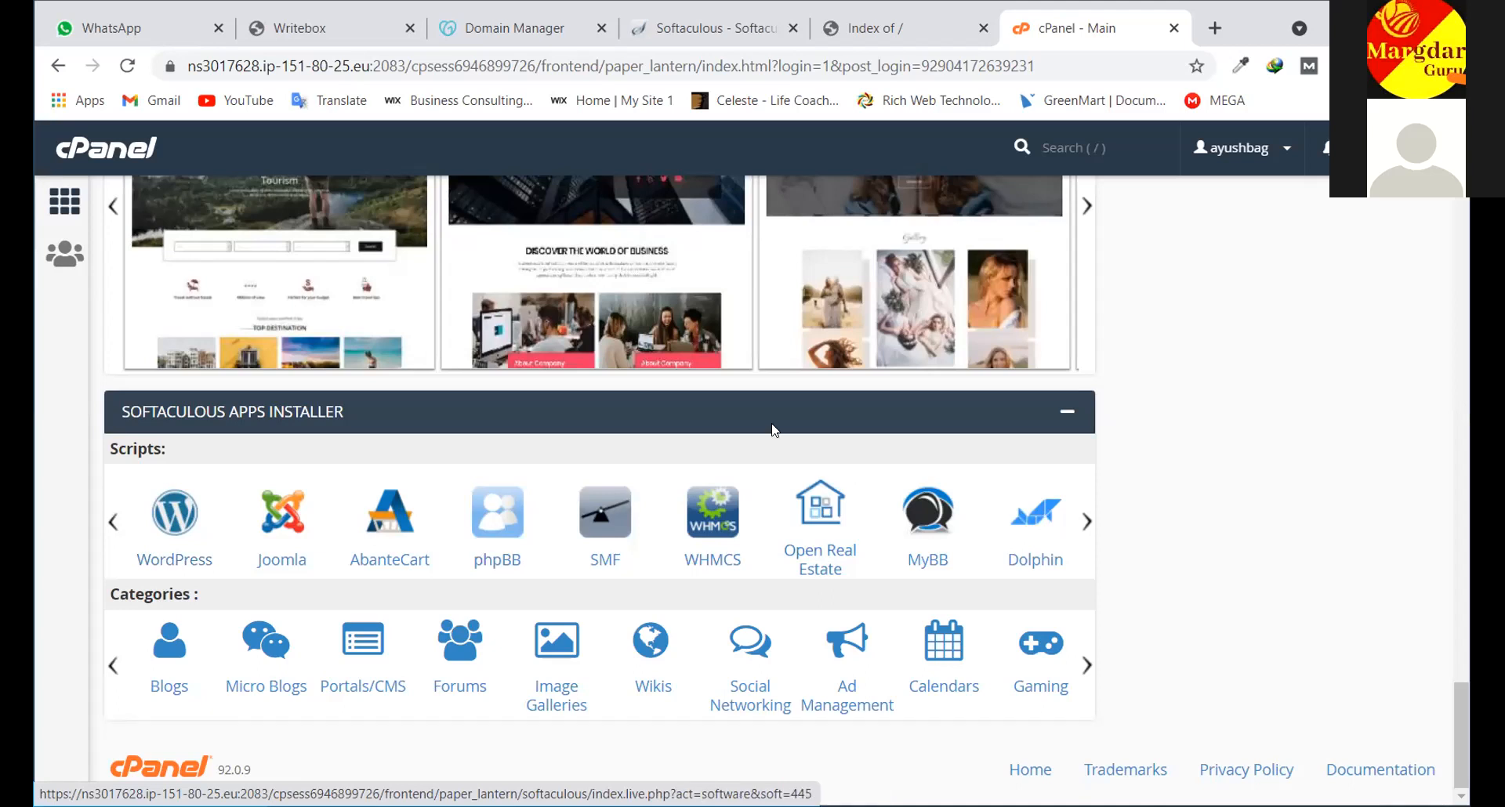
pyautogui.scroll(8, 774, 429)
pyautogui.scroll(-4, 703, 448)
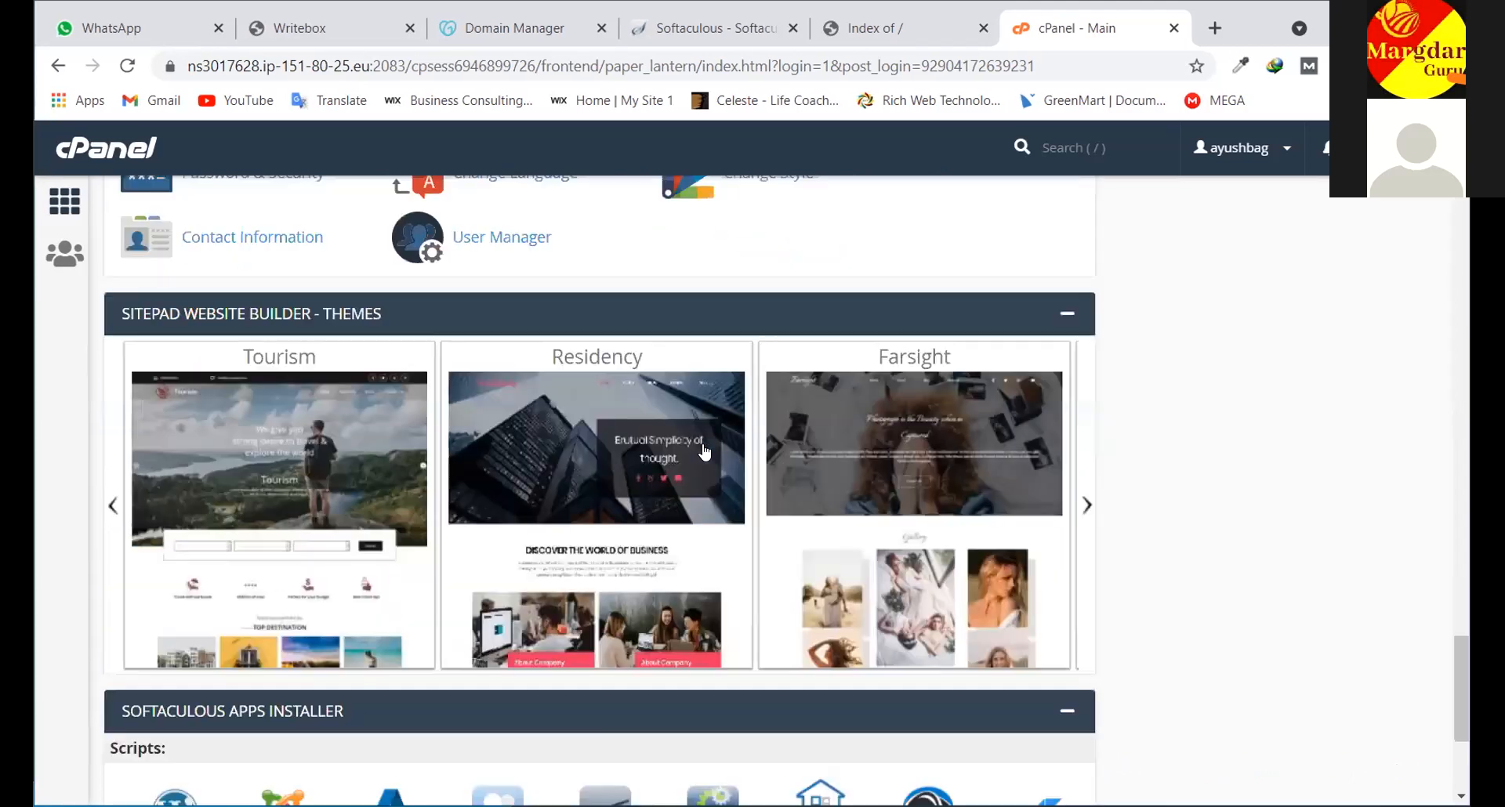
pyautogui.scroll(-4, 704, 452)
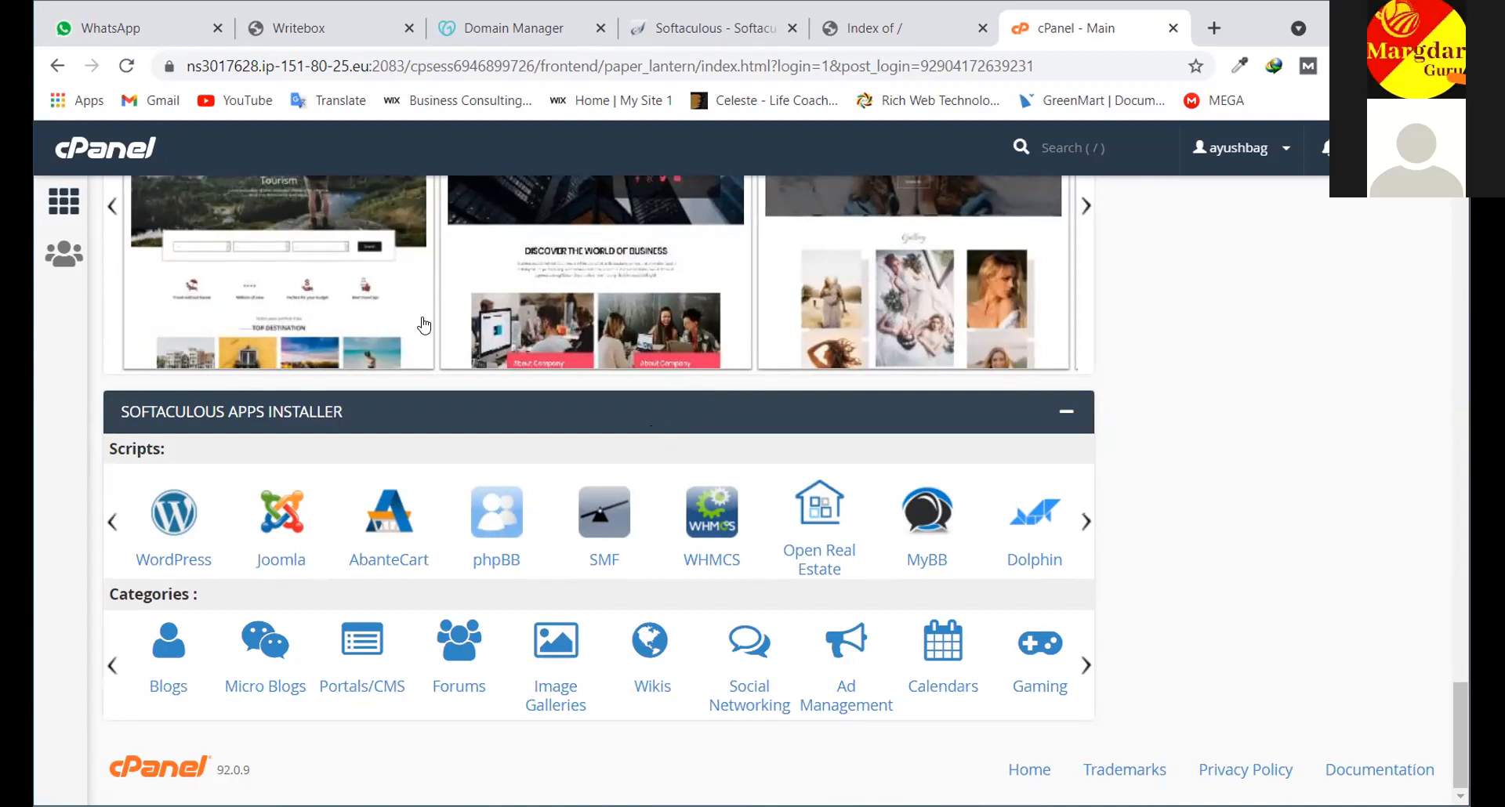
pyautogui.scroll(5, 426, 326)
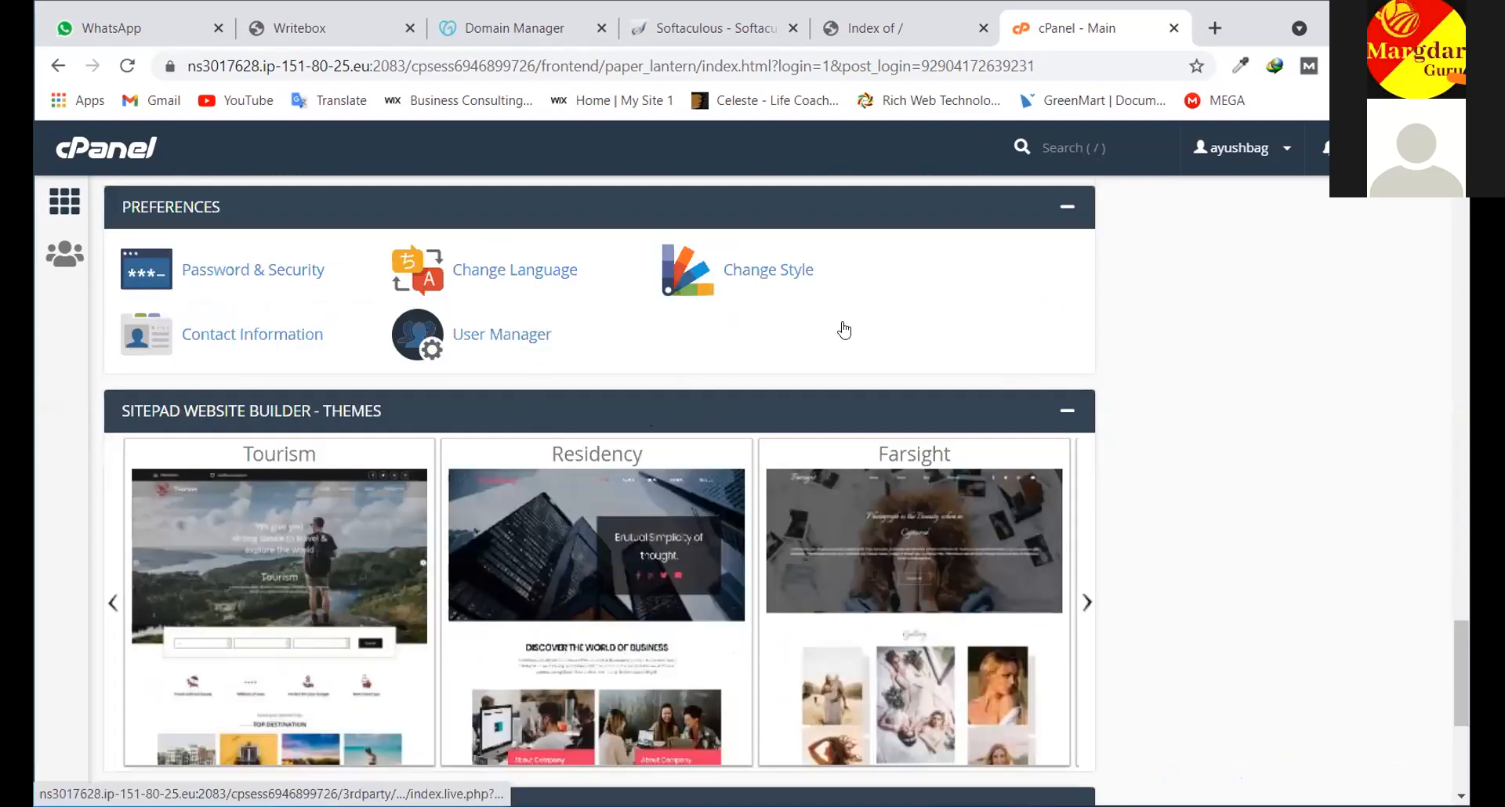
# Browse the cPanel home sections, then close that tab to return to Softaculous's success page
pyautogui.scroll(20, 844, 330)
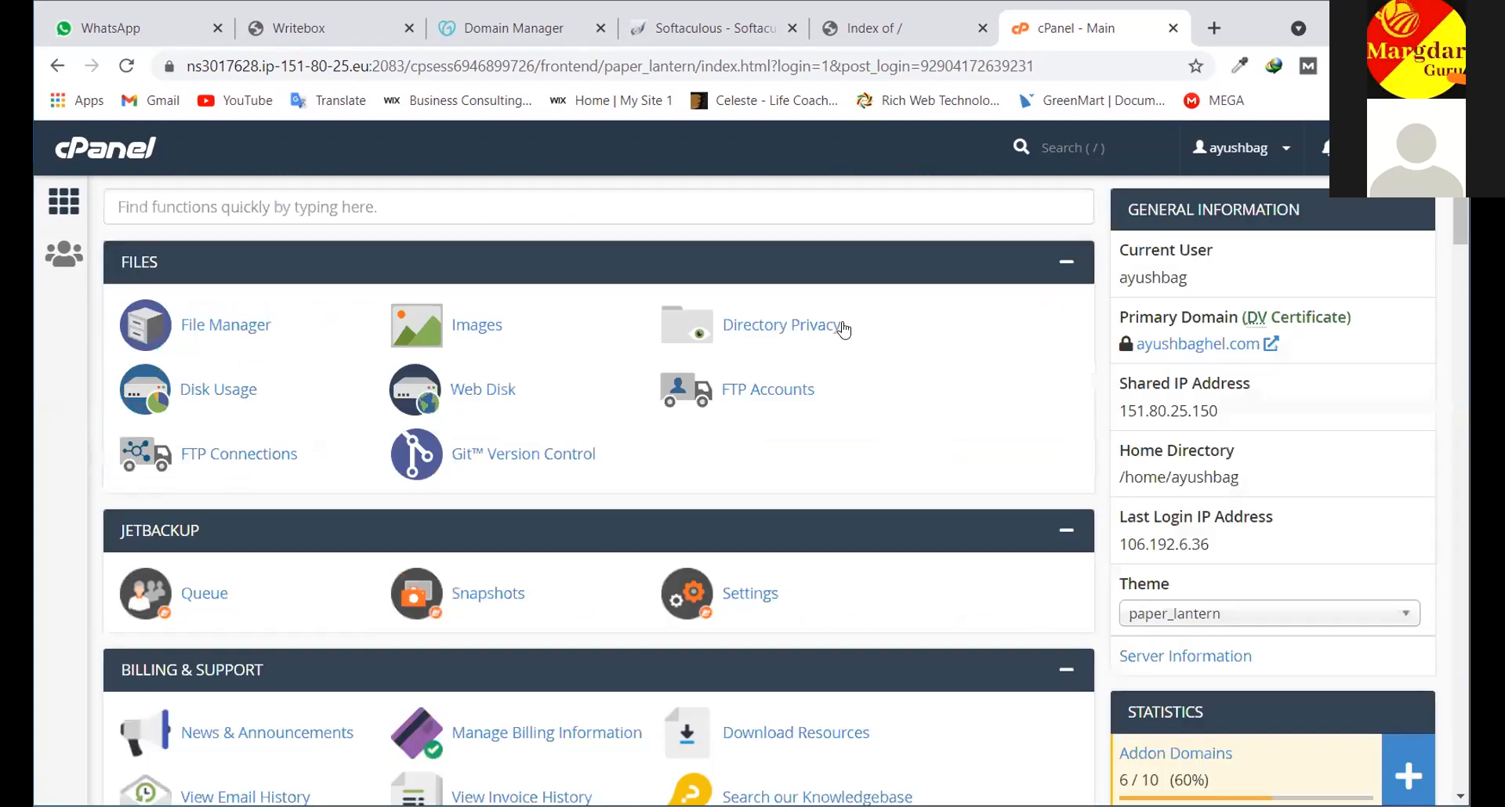
pyautogui.scroll(-4, 844, 330)
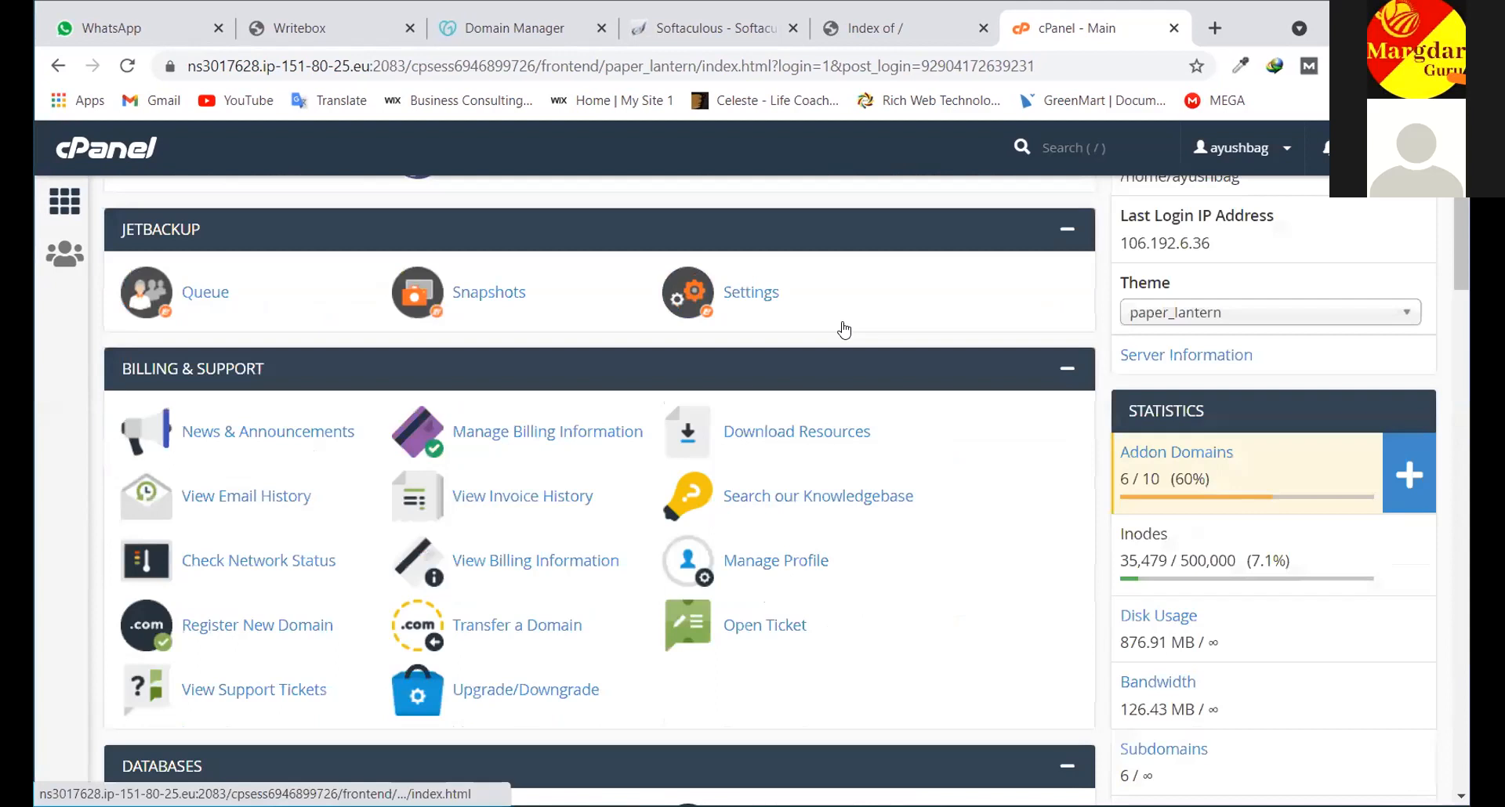
pyautogui.scroll(-10, 844, 330)
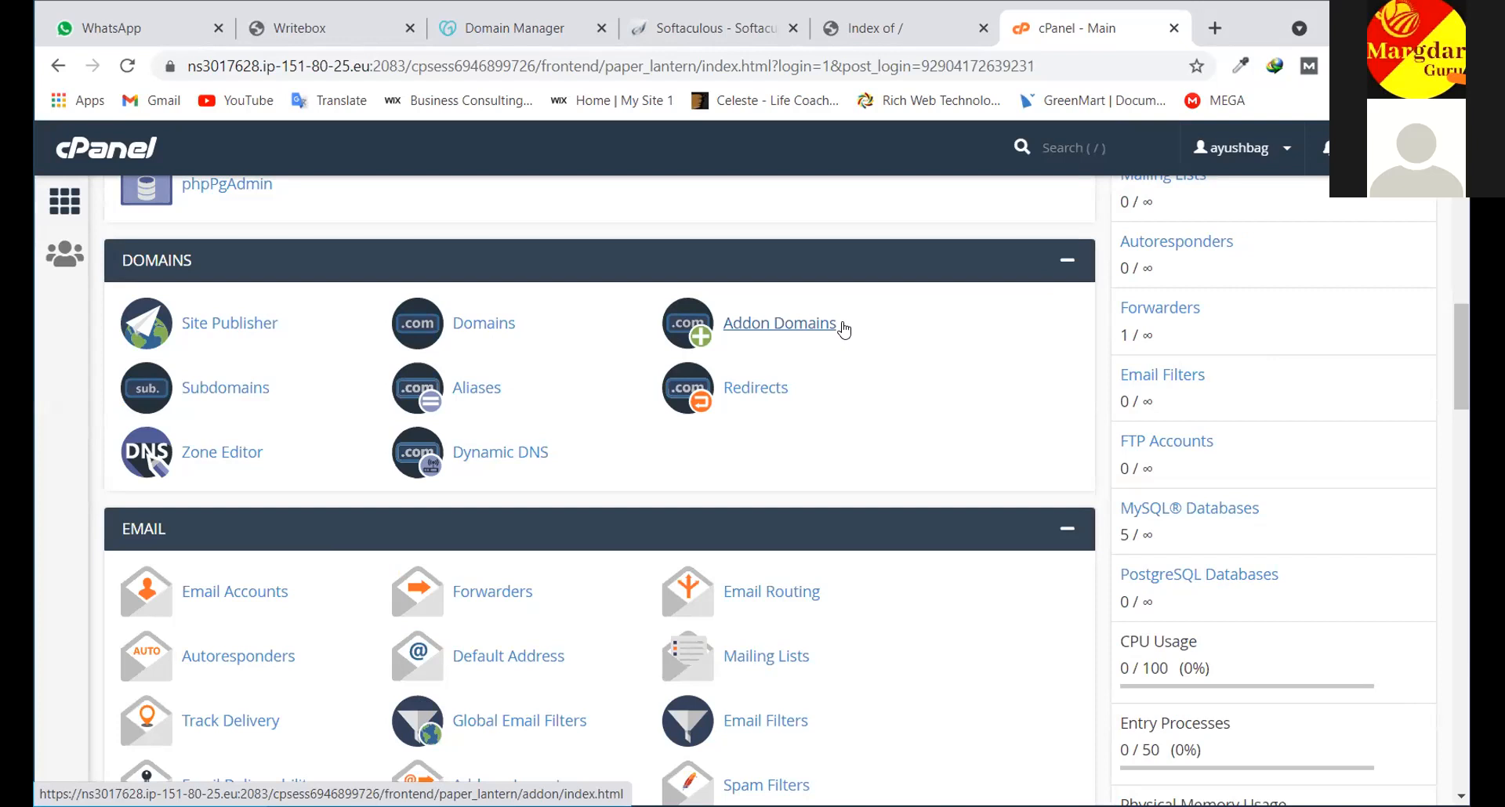
pyautogui.scroll(-1, 733, 454)
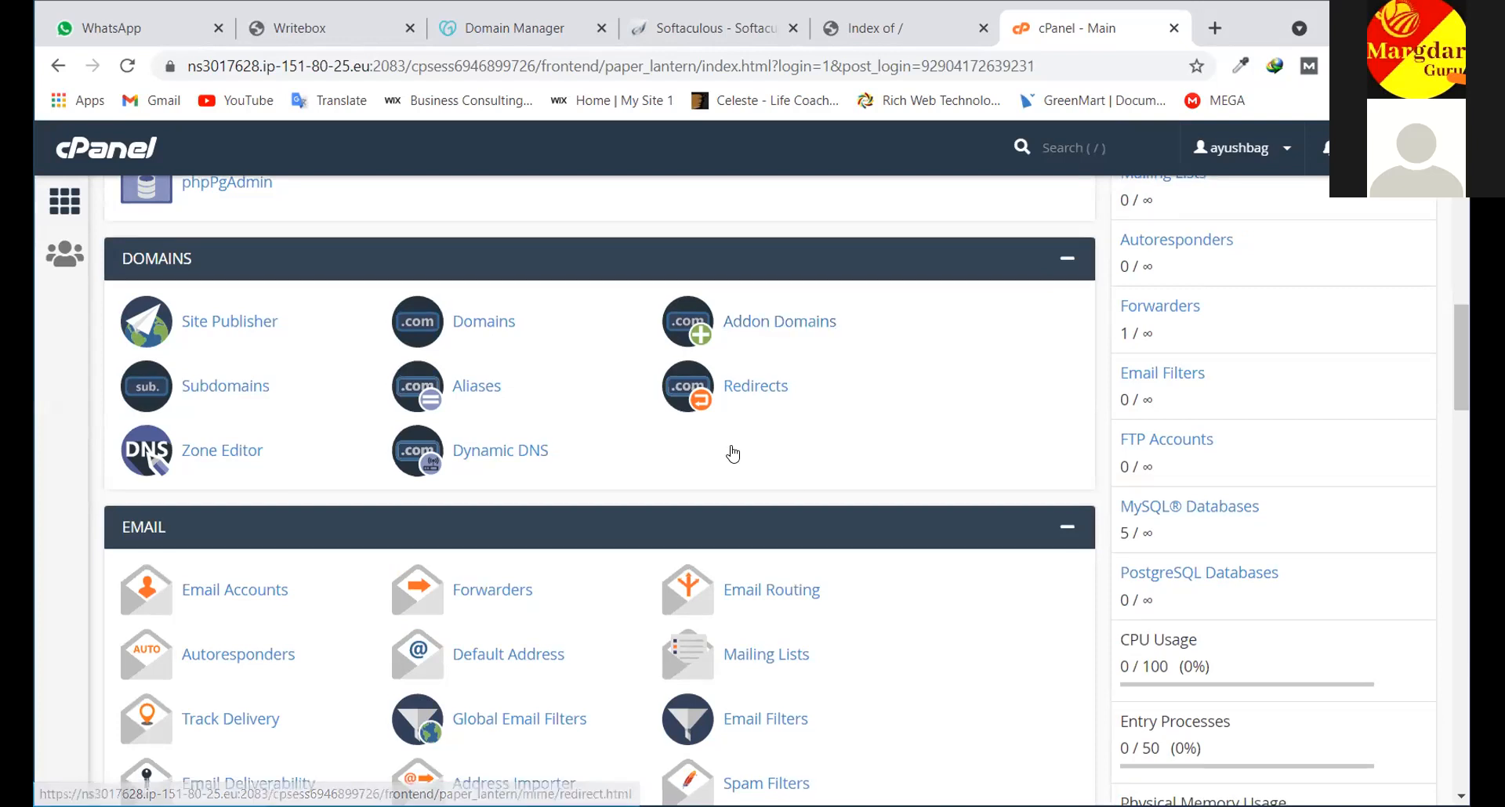
pyautogui.scroll(-4, 733, 454)
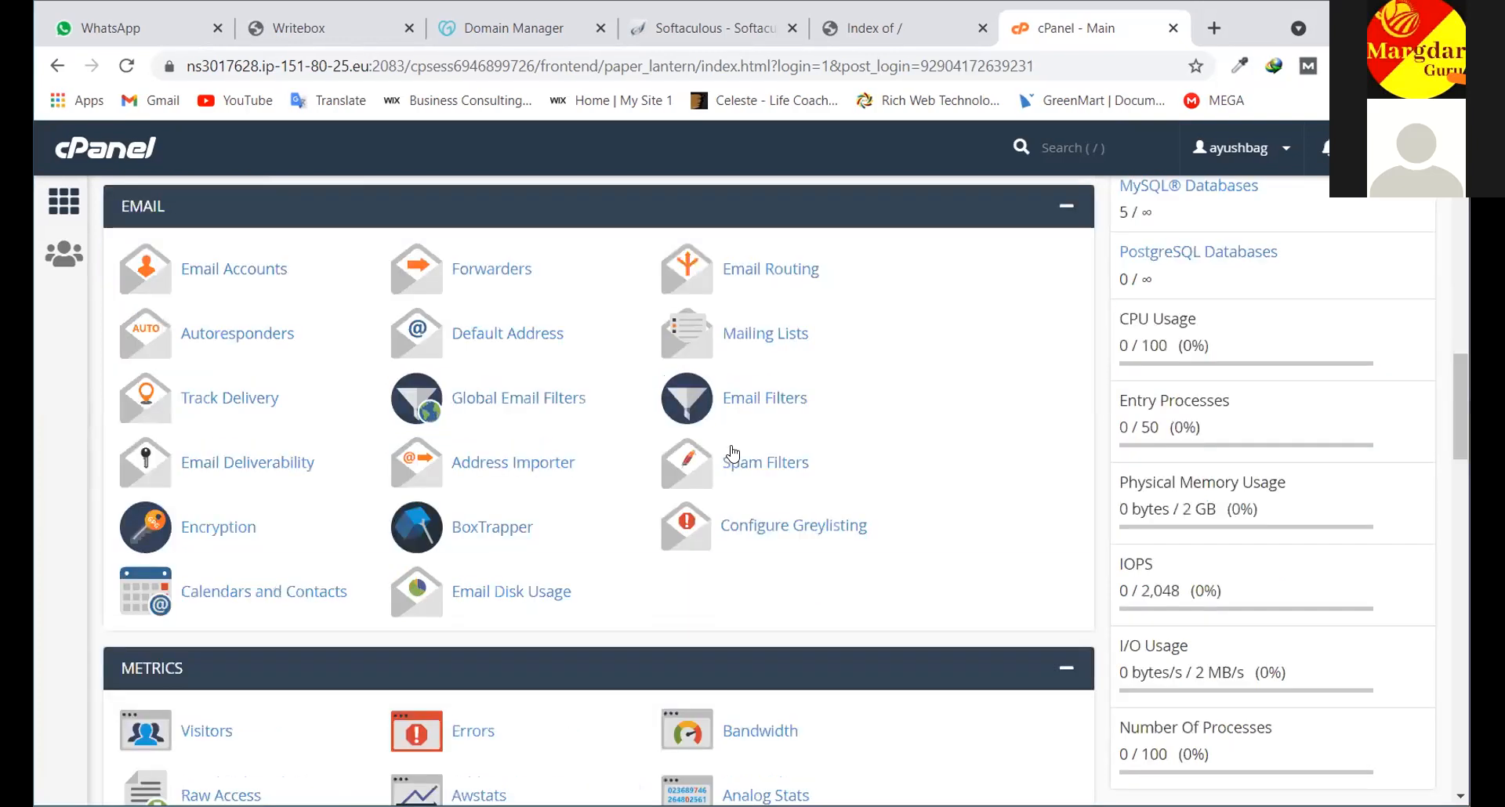
pyautogui.scroll(-10, 732, 453)
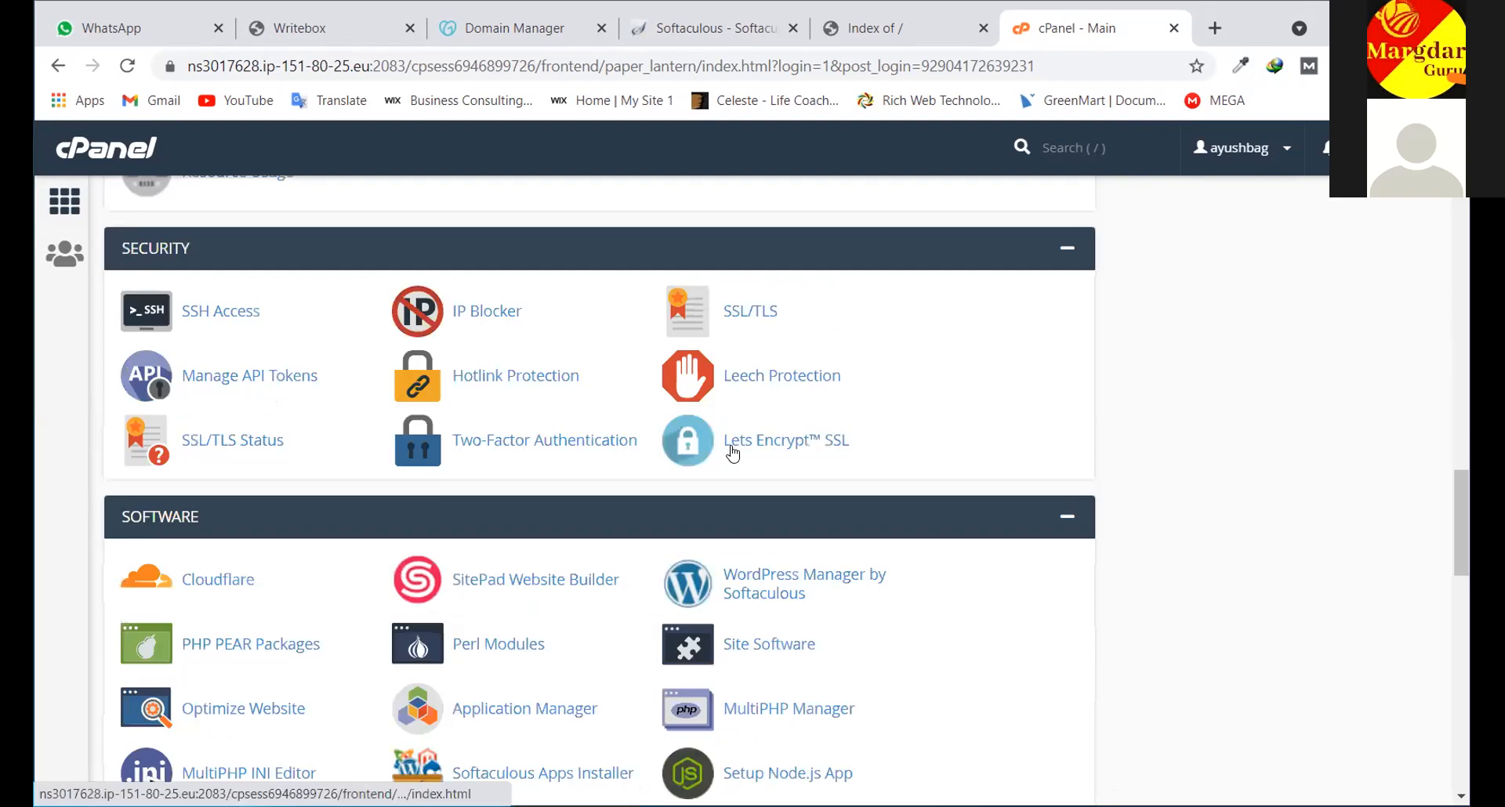
pyautogui.scroll(-7, 733, 453)
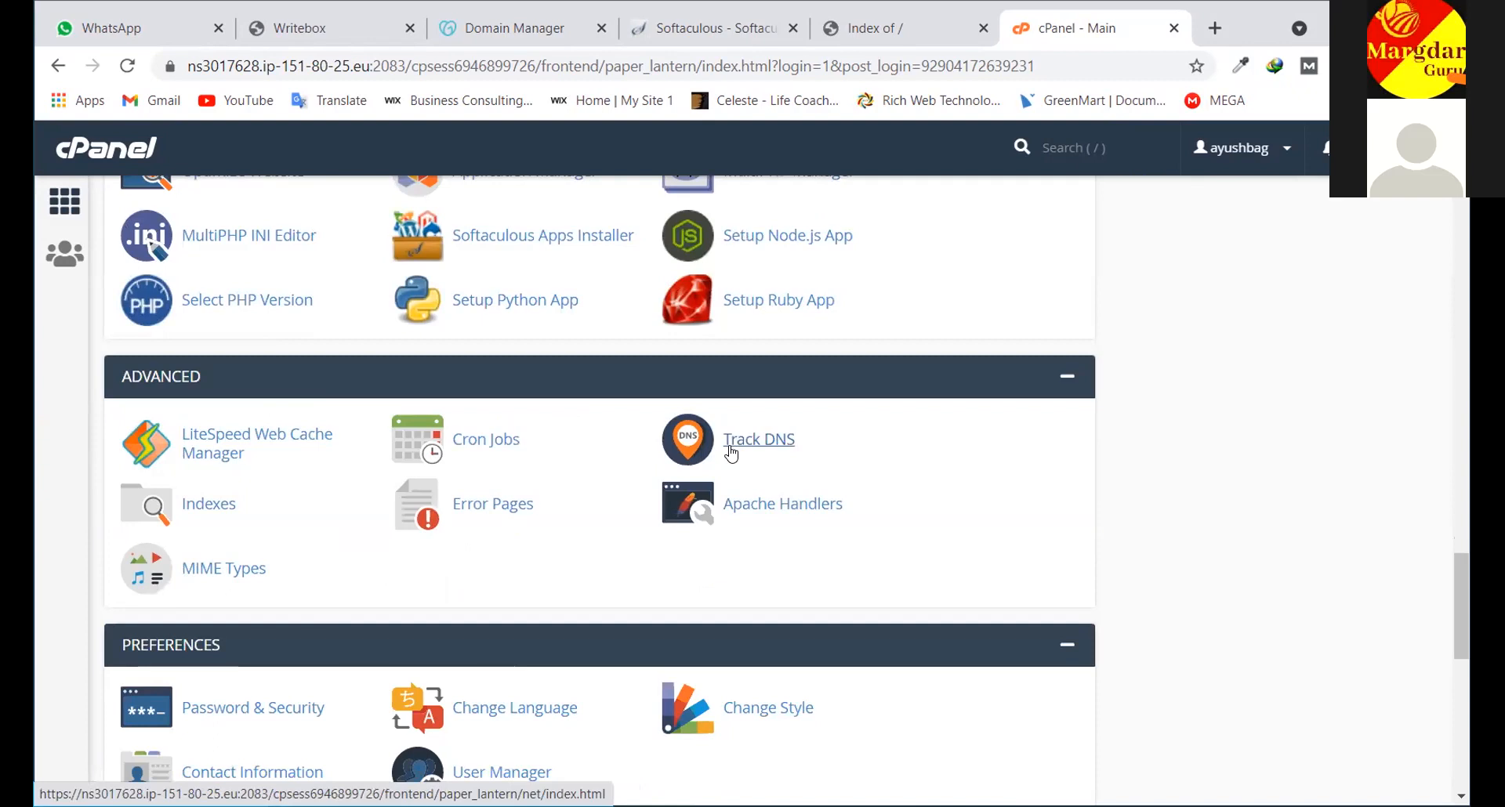
pyautogui.scroll(-1, 731, 453)
pyautogui.scroll(-3, 715, 494)
pyautogui.scroll(-7, 733, 697)
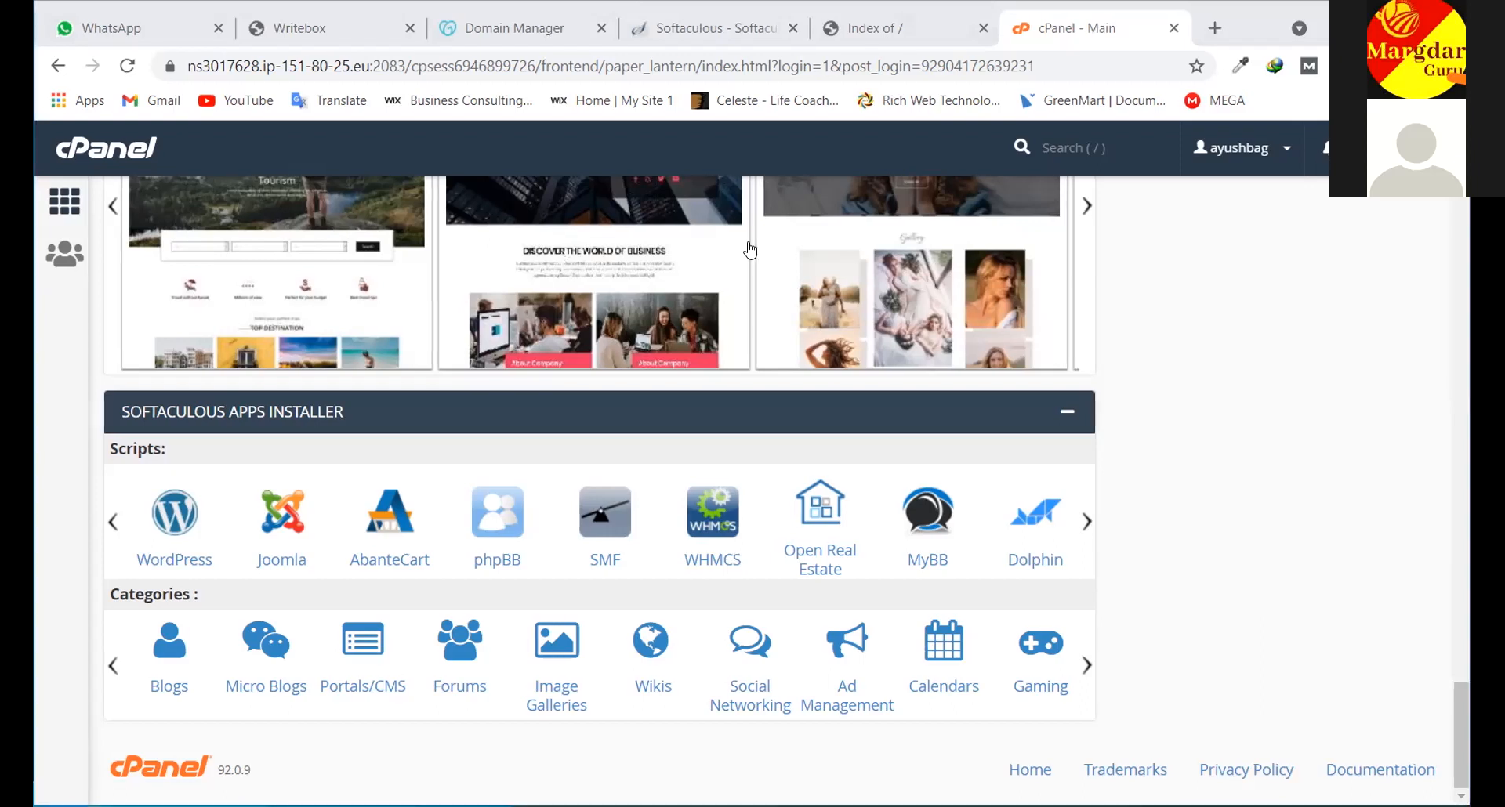
pyautogui.scroll(1, 997, 158)
pyautogui.scroll(1, 997, 158)
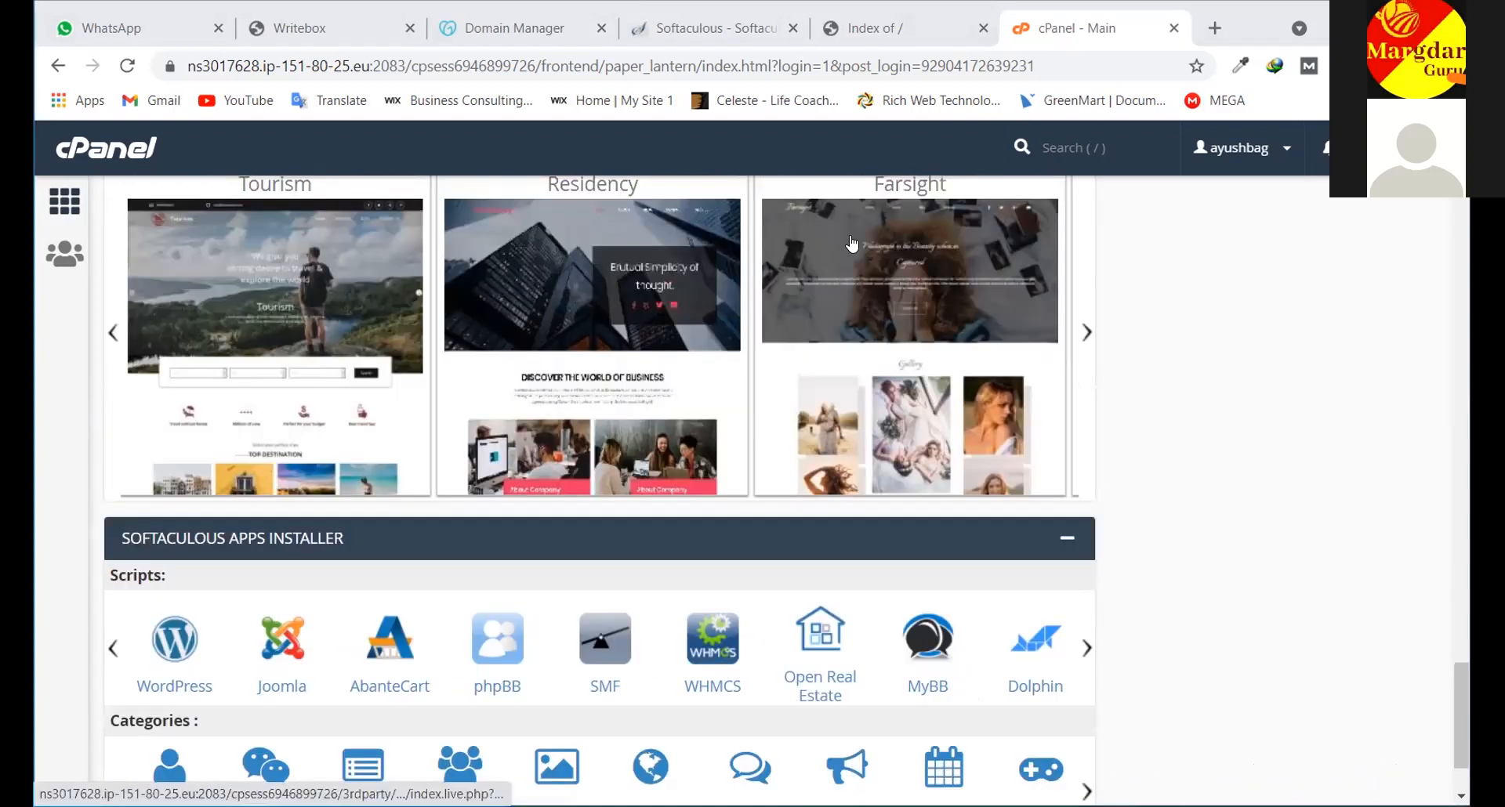
pyautogui.scroll(3, 832, 331)
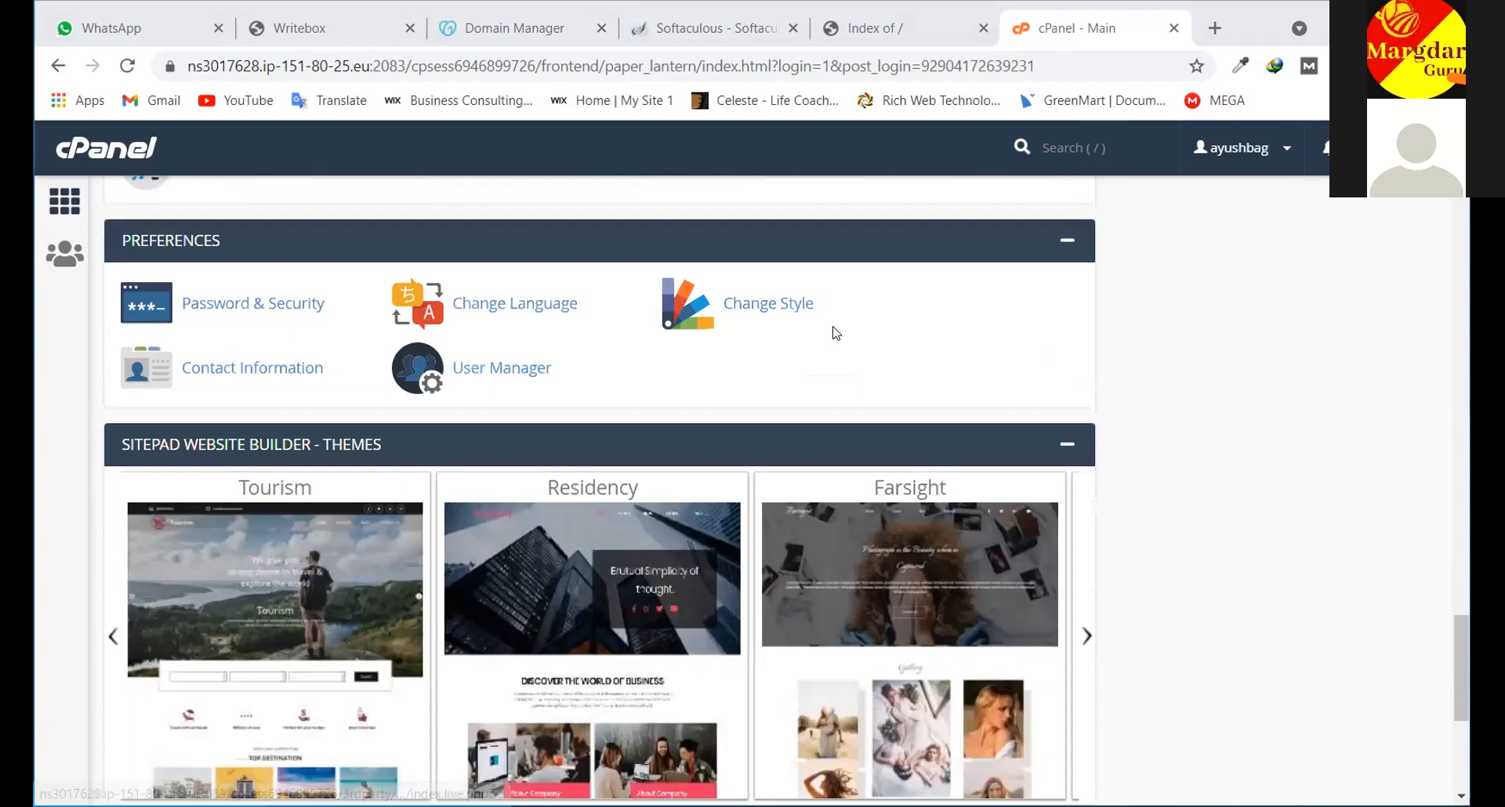
pyautogui.scroll(10, 833, 332)
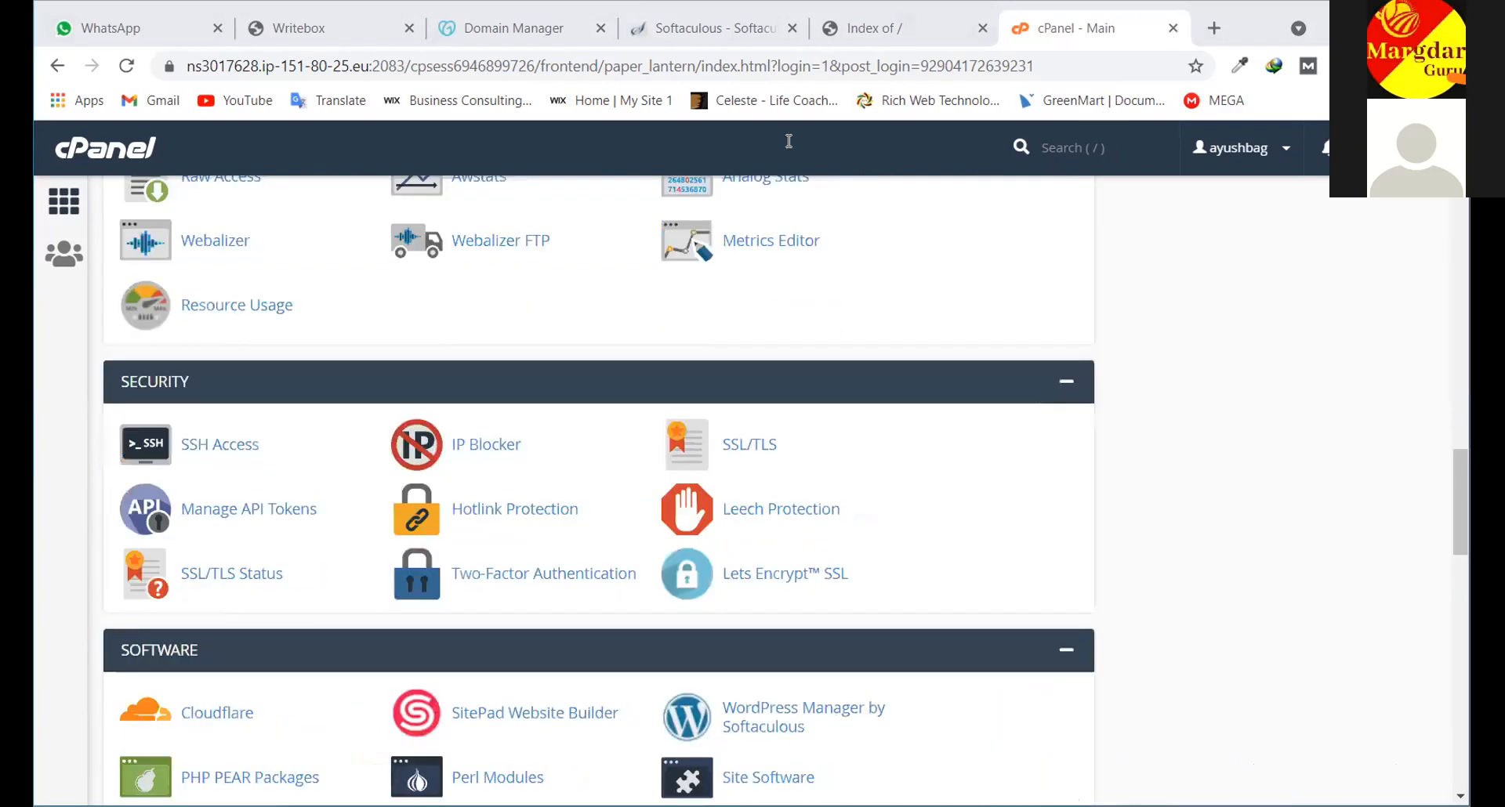
pyautogui.scroll(8, 457, 433)
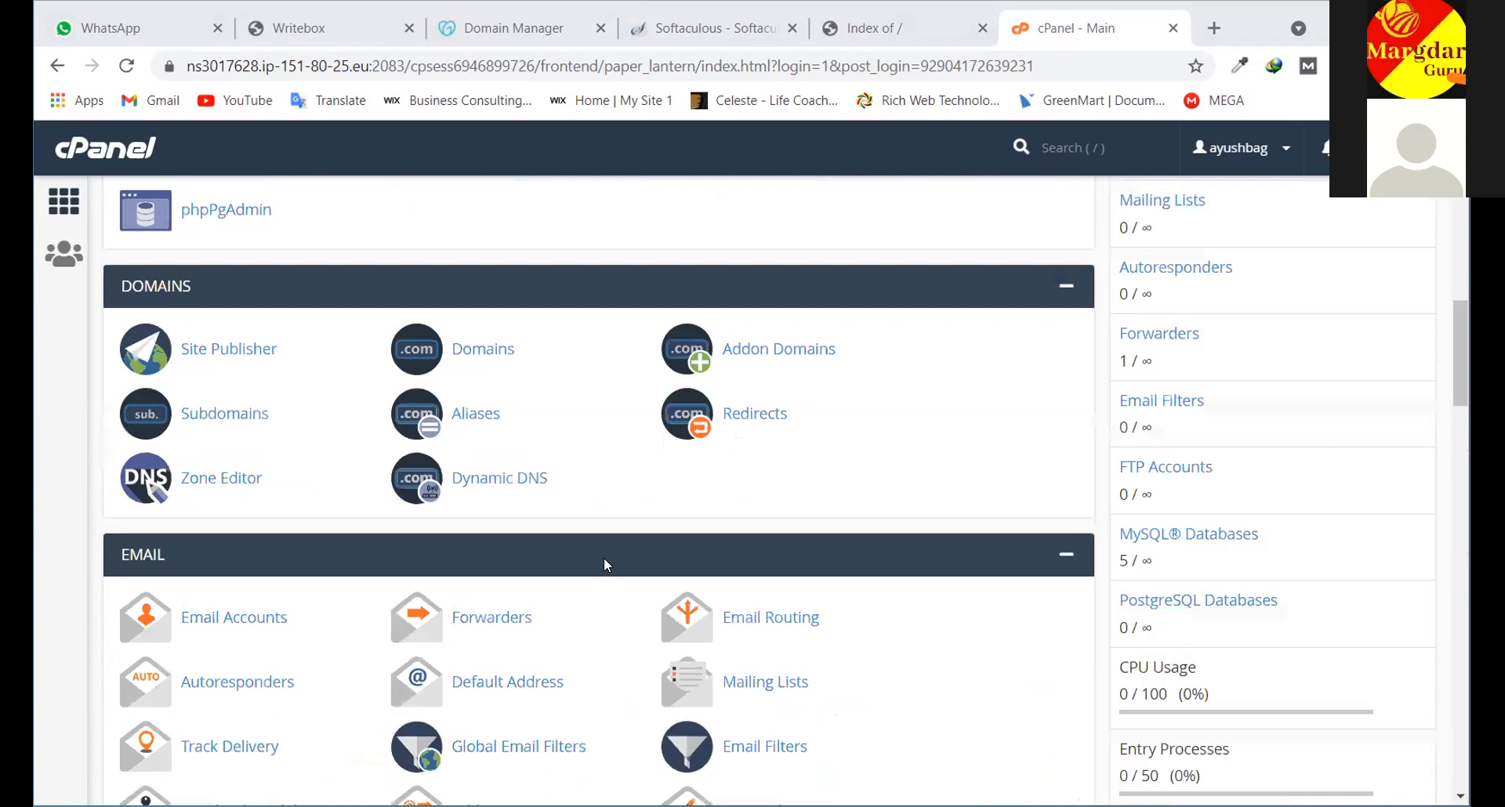
pyautogui.hotkey('ctrl', 'w')
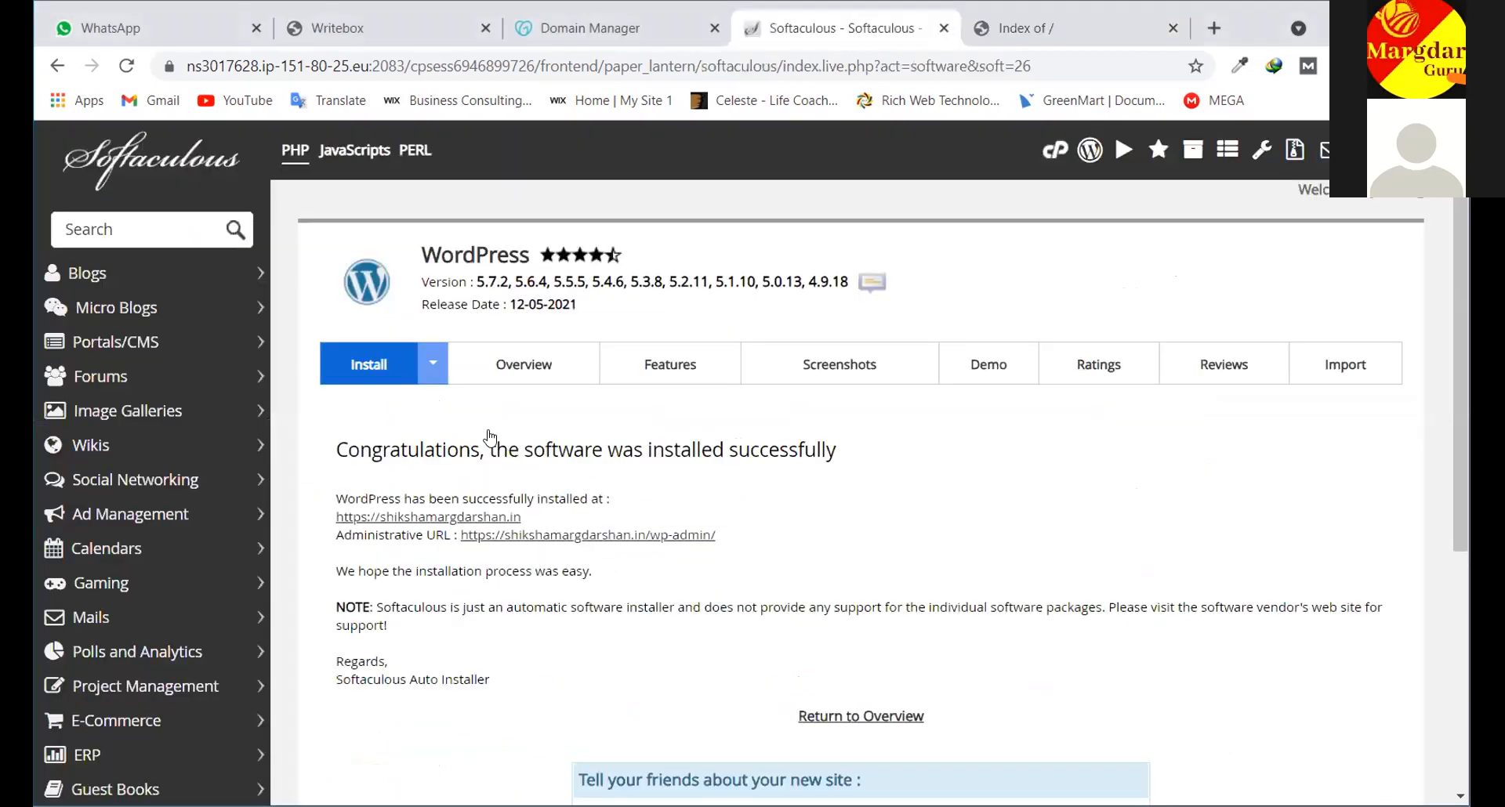
# Highlight the installation success message and site address, then open shikshamargdarshan.in
pyautogui.scroll(-5, 490, 436)
pyautogui.scroll(4, 857, 339)
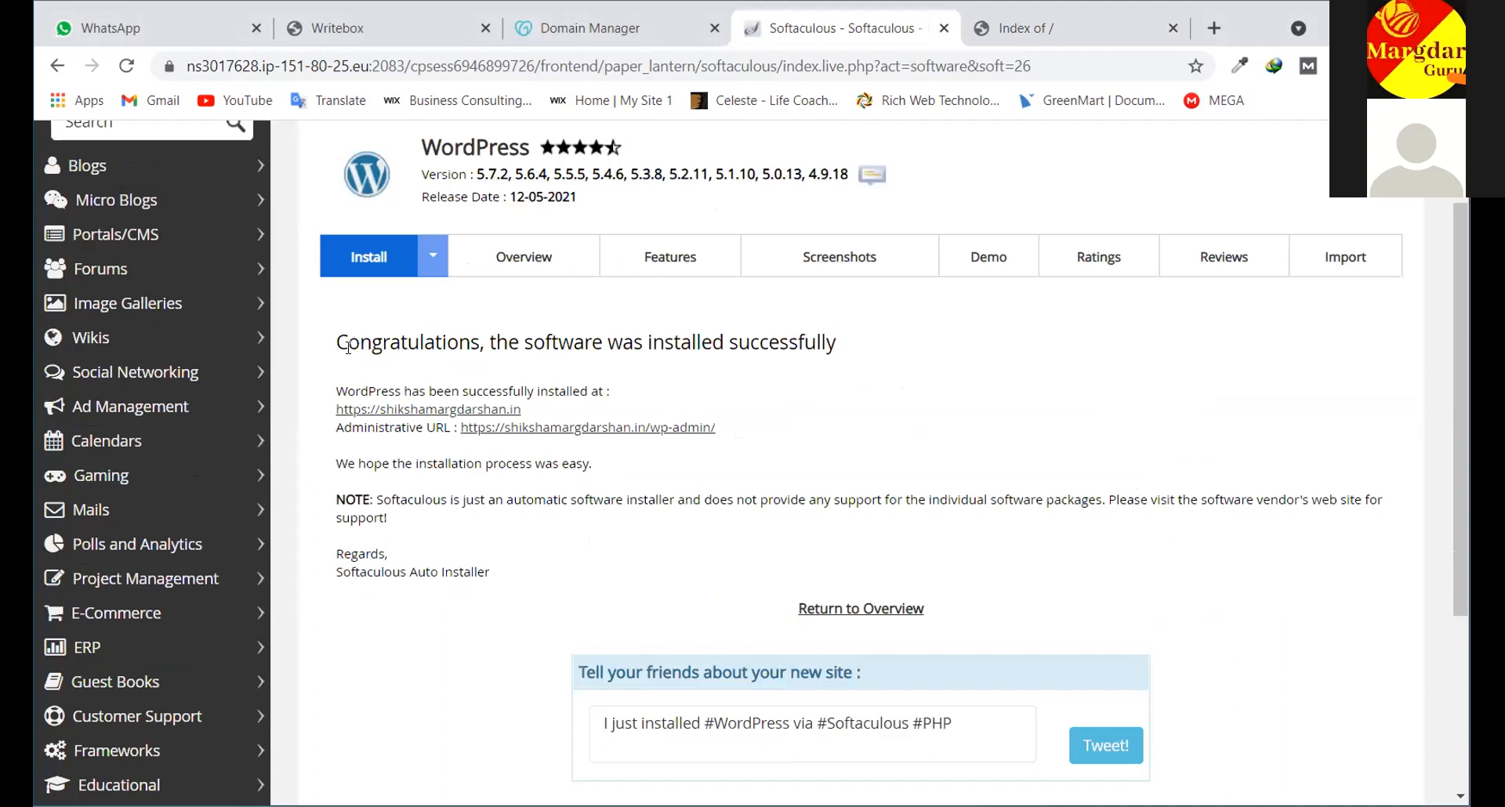
pyautogui.moveTo(348, 347); pyautogui.dragTo(509, 382)
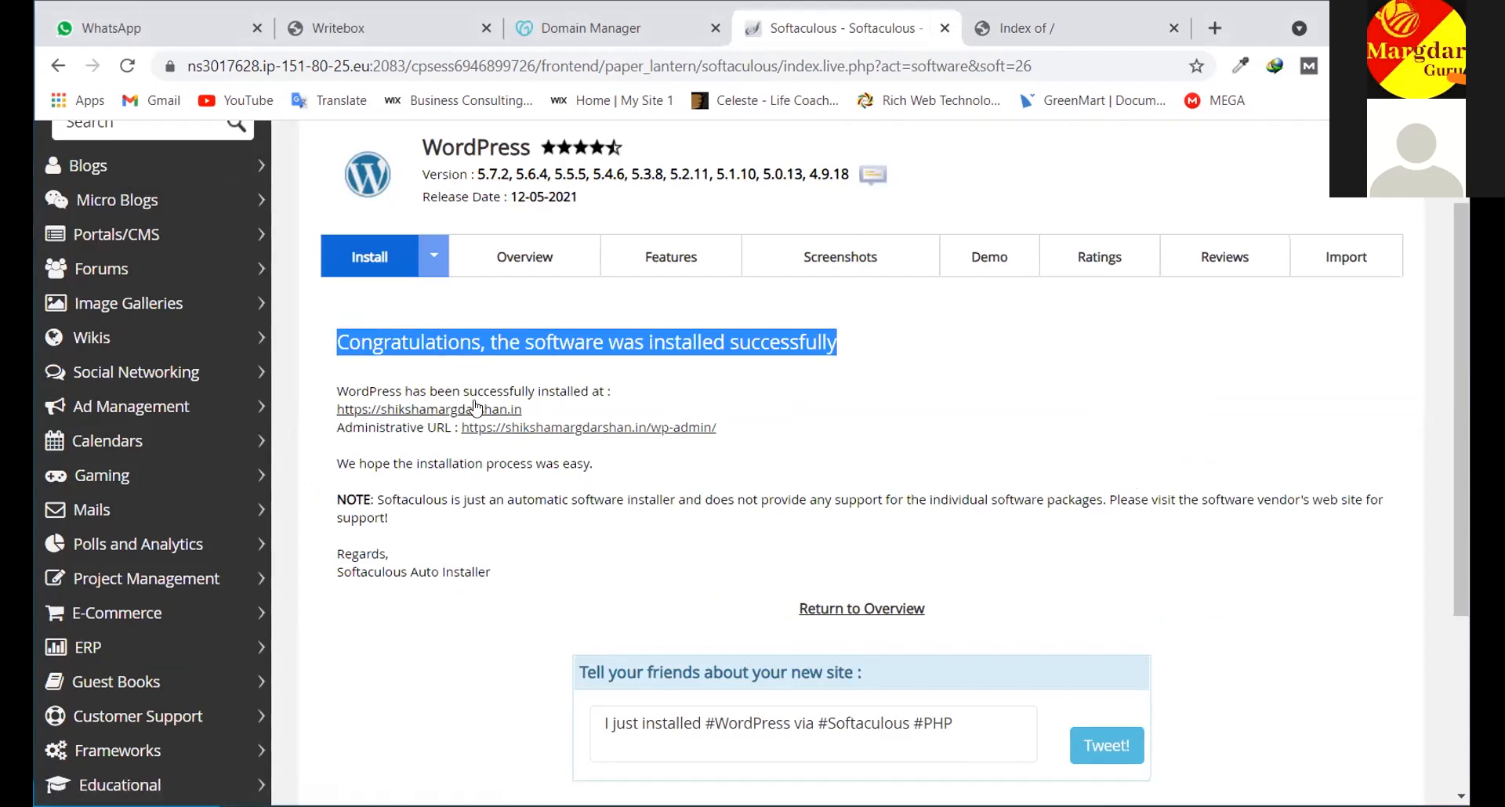
pyautogui.moveTo(522, 409); pyautogui.dragTo(332, 406)
pyautogui.click(1050, 30)
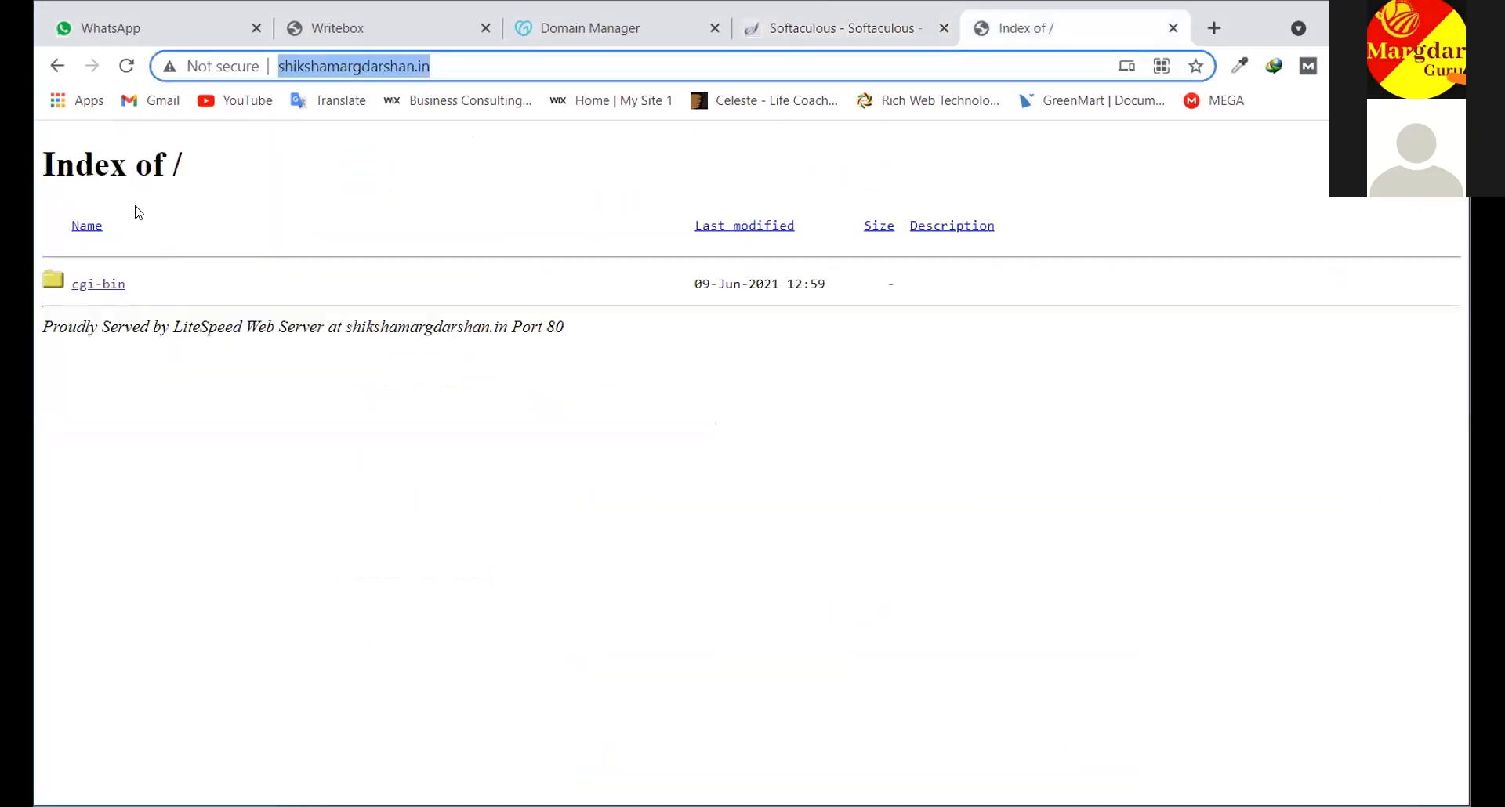
# Reload shikshamargdarshan.in to show the WordPress 'TEST SITE' front page with 'Hello world!'
pyautogui.click(431, 66)
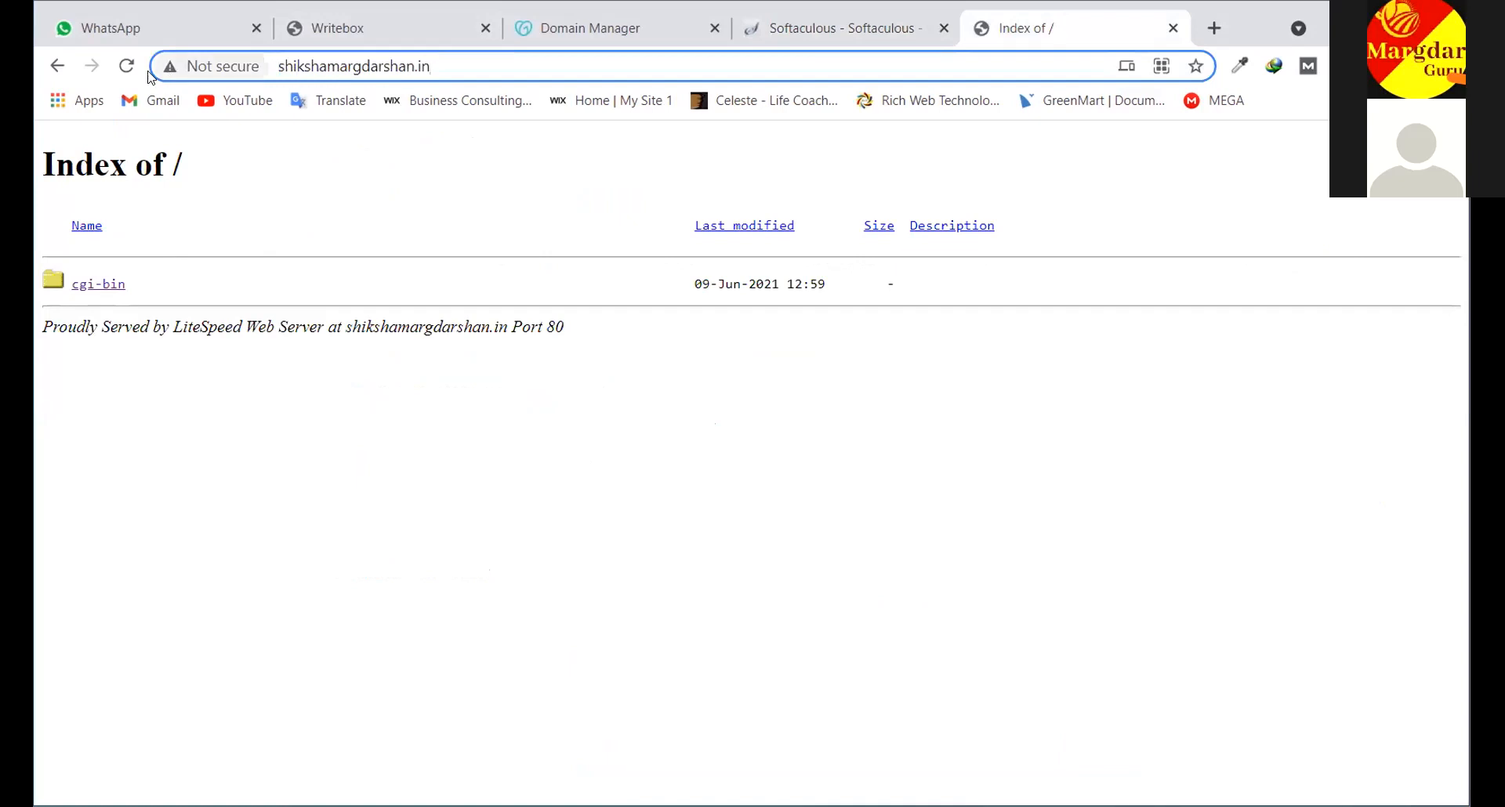
pyautogui.click(128, 65)
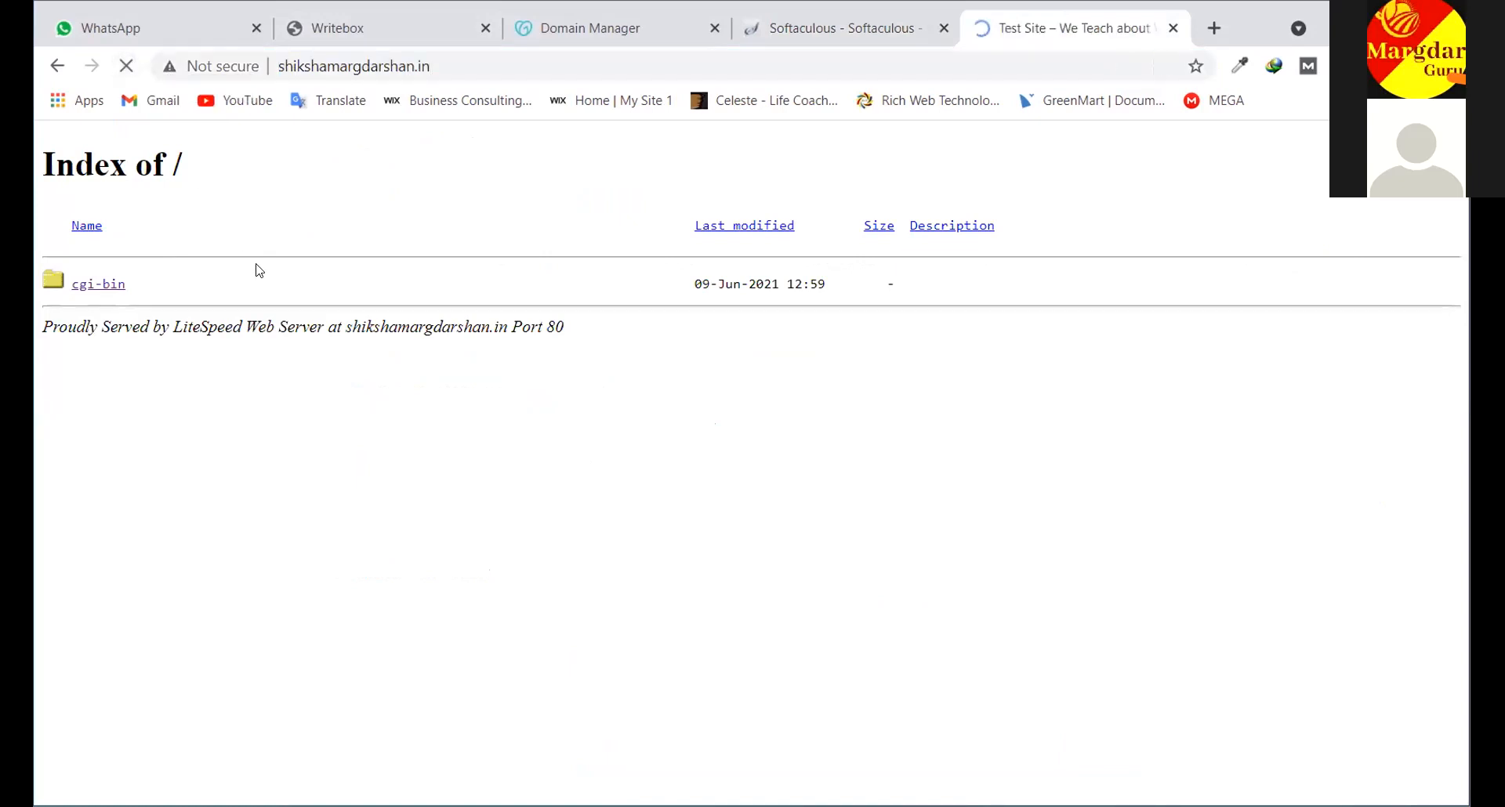
pyautogui.scroll(-2, 782, 522)
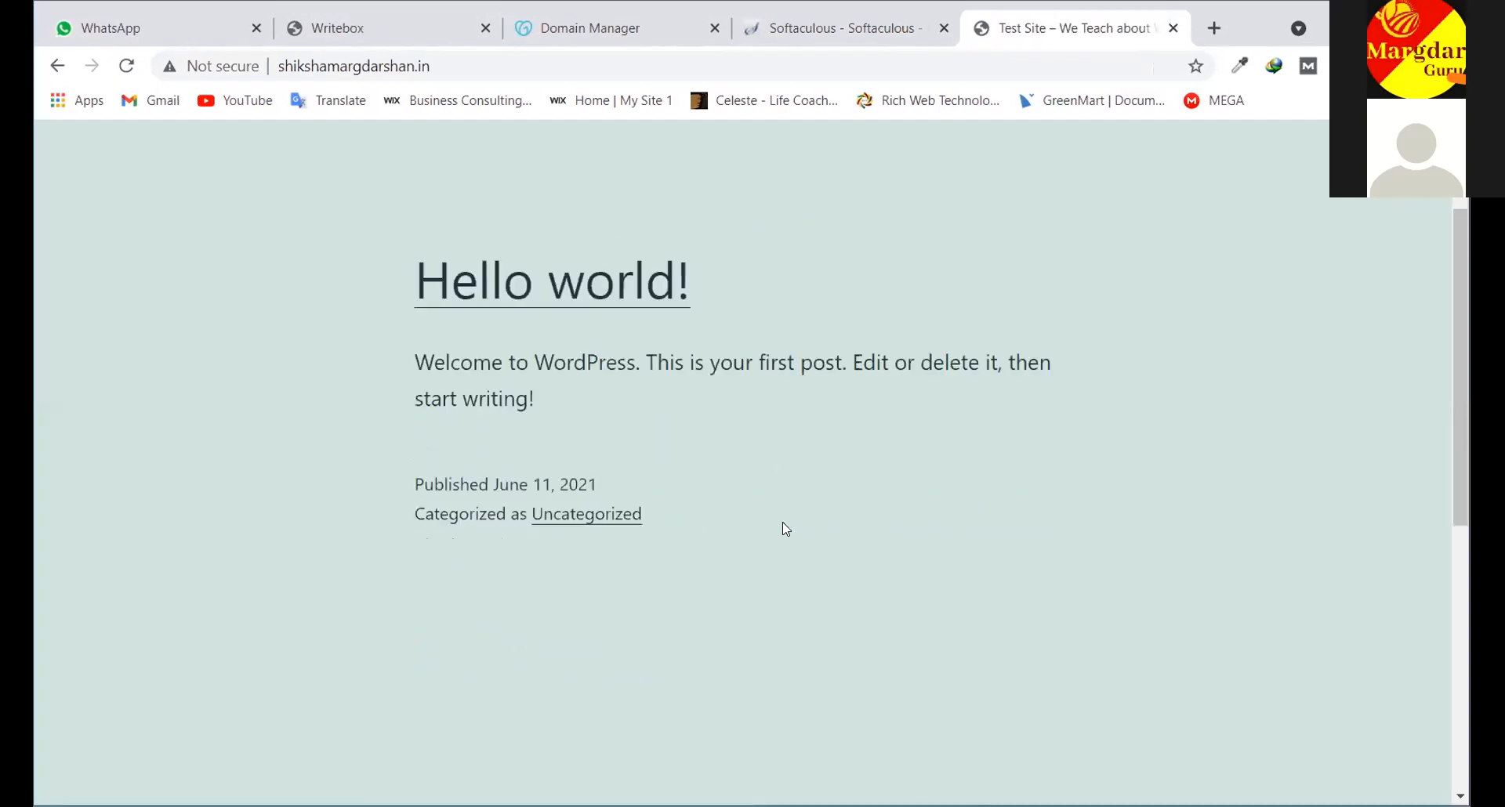
pyautogui.scroll(-7, 782, 522)
pyautogui.scroll(9, 783, 522)
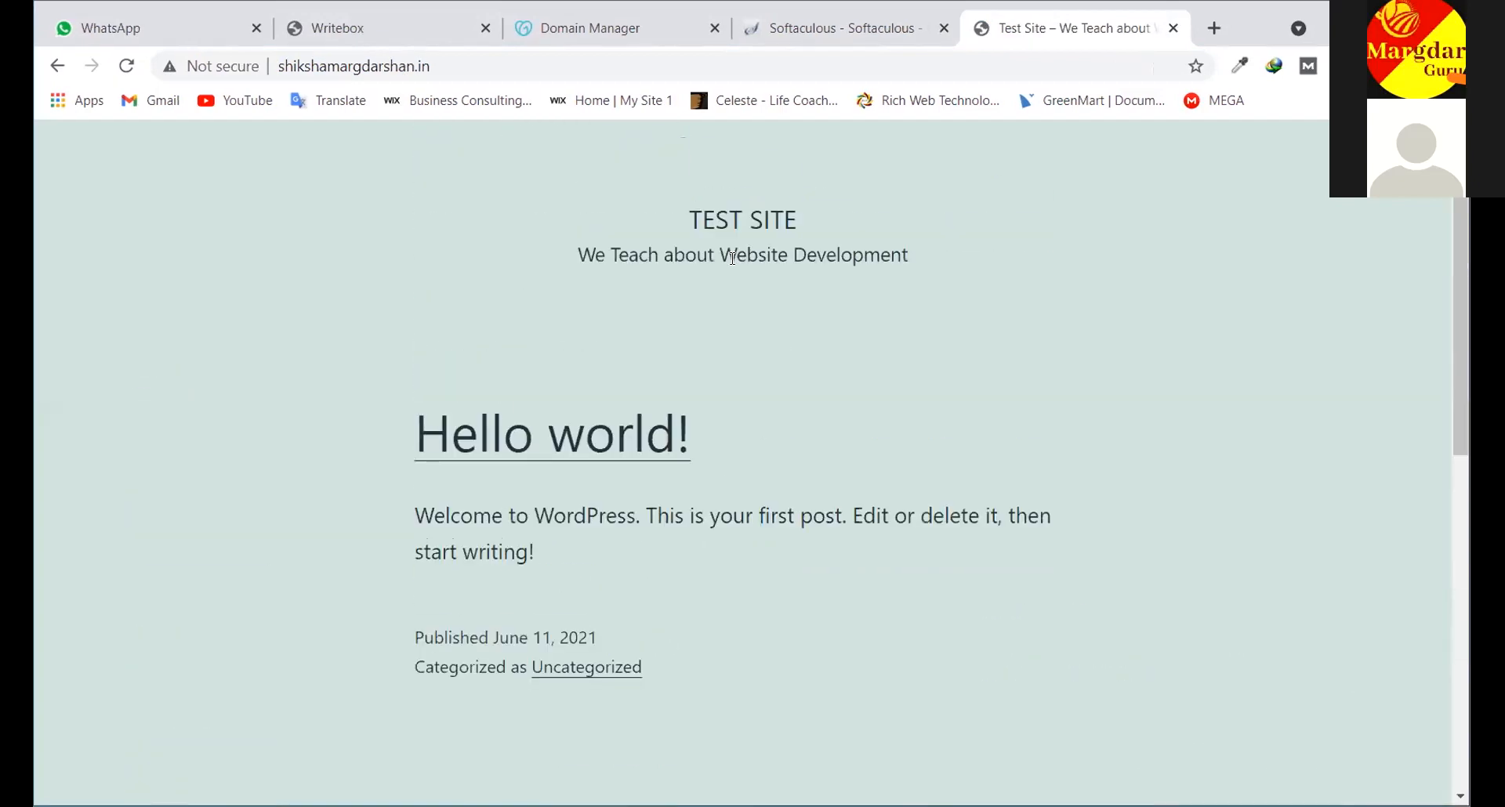
# Highlight the TEST SITE title and its tagline 'We Teach about Website Development'
pyautogui.moveTo(807, 212); pyautogui.dragTo(663, 212)
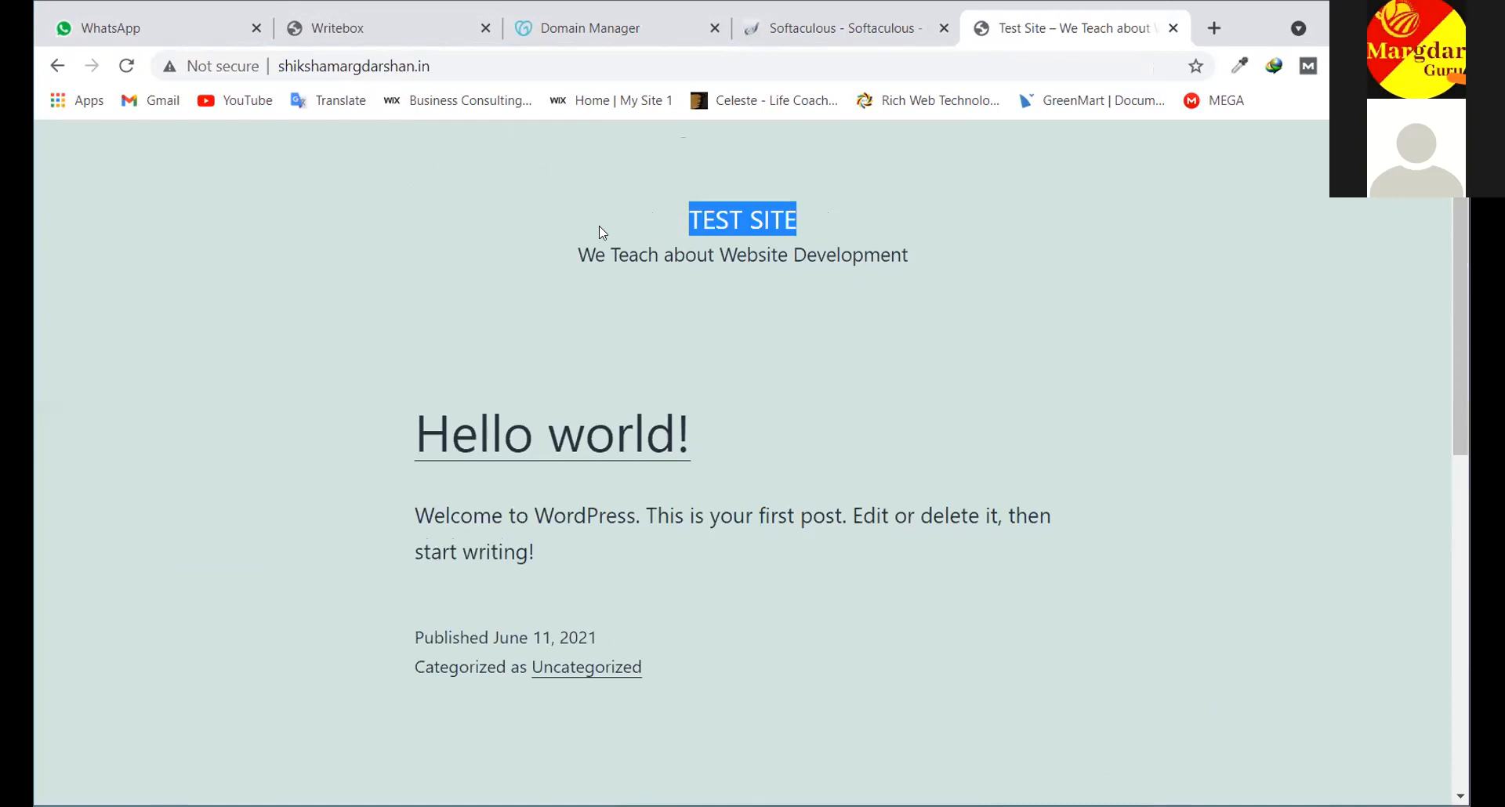
pyautogui.moveTo(580, 252); pyautogui.dragTo(861, 280)
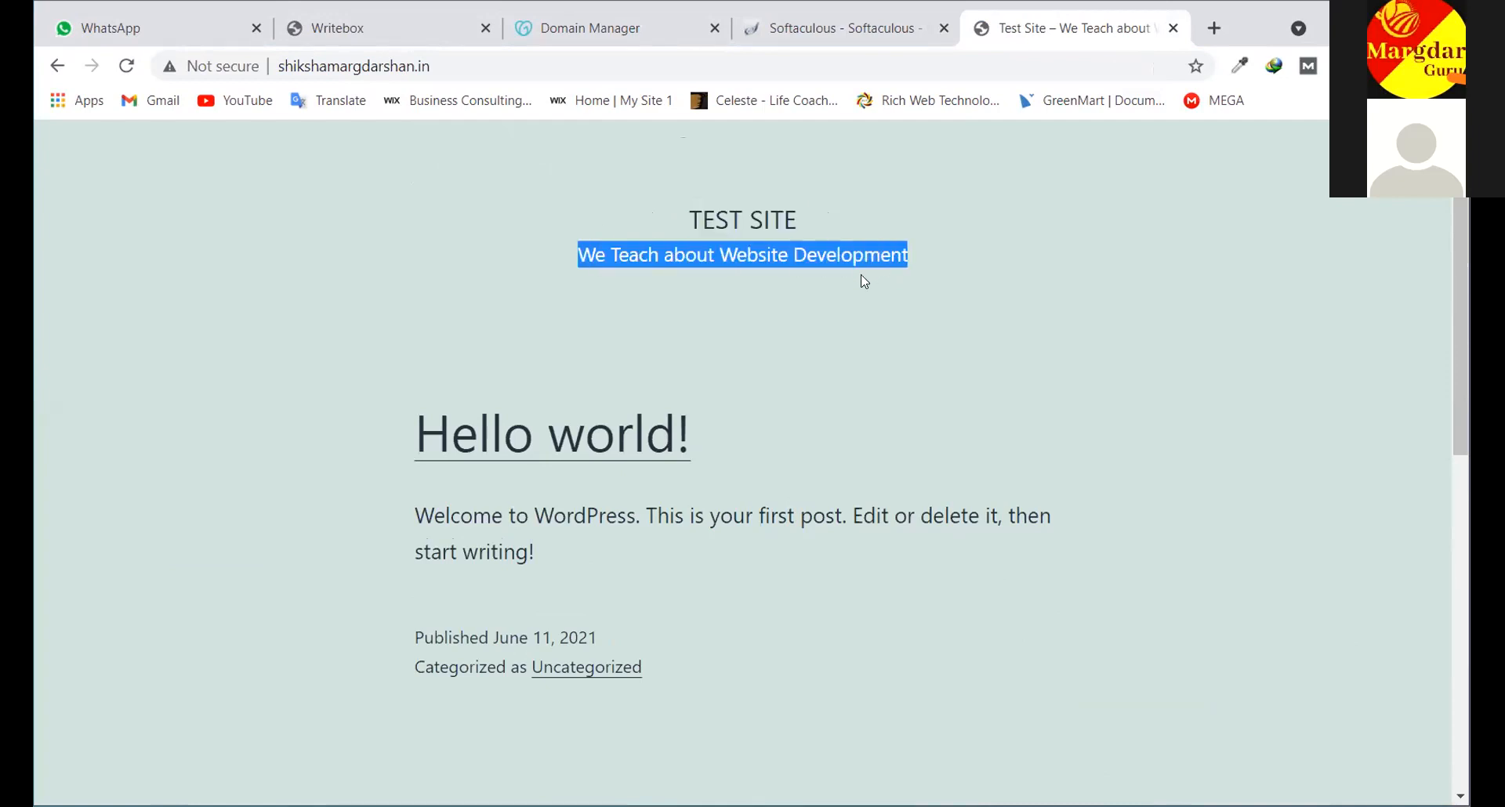
pyautogui.scroll(-9, 836, 282)
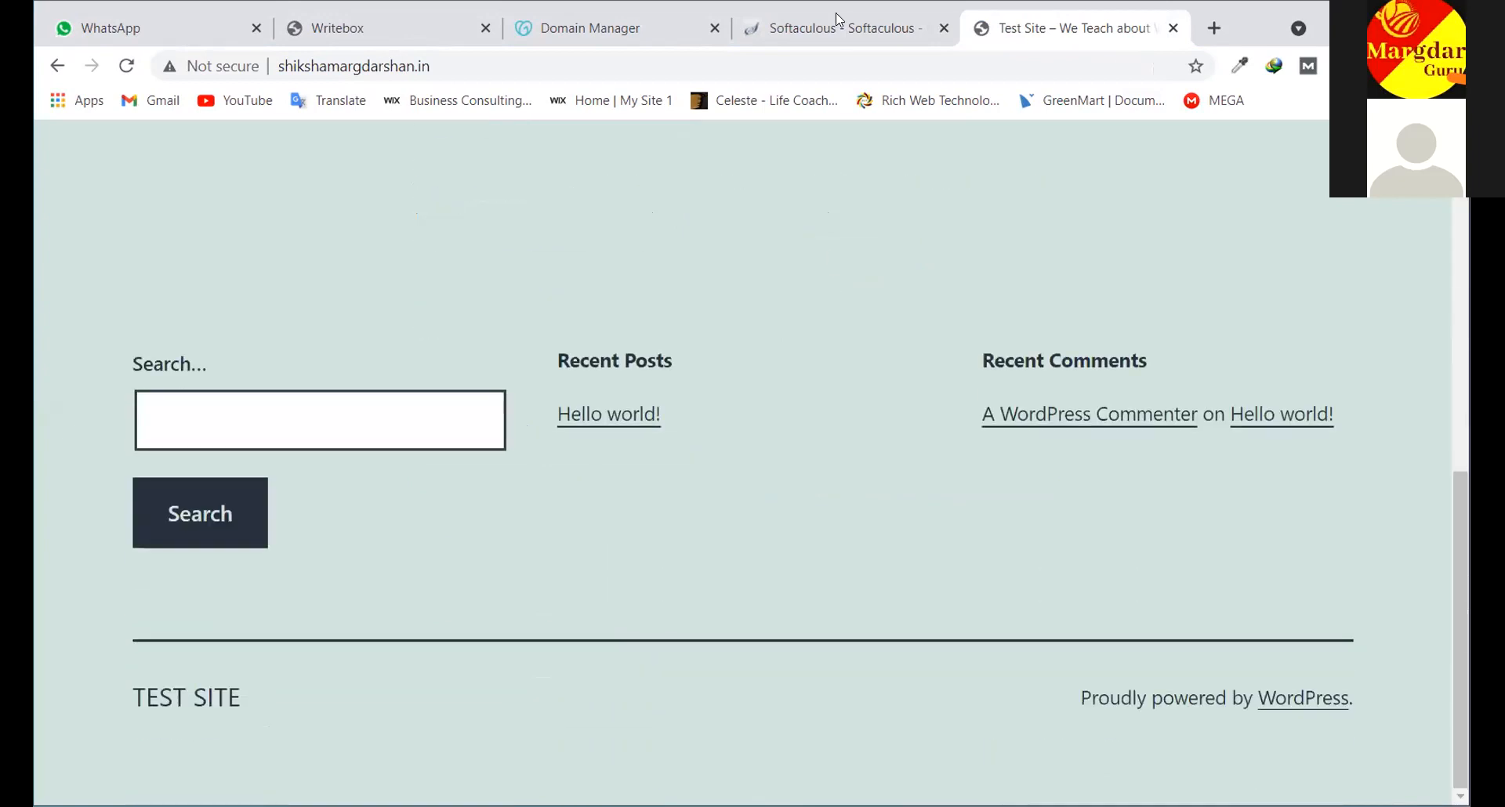
pyautogui.click(897, 35)
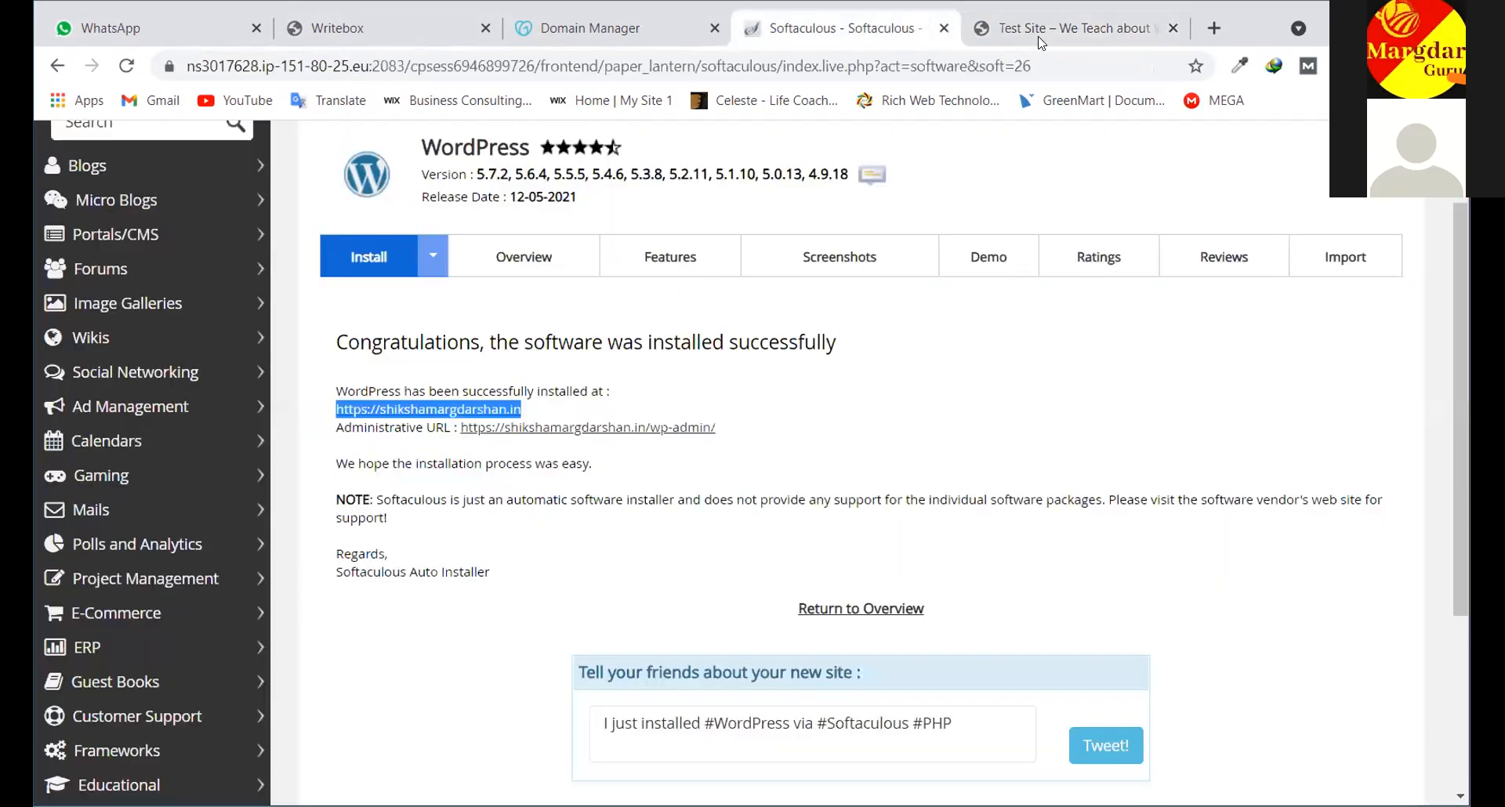
pyautogui.click(1043, 31)
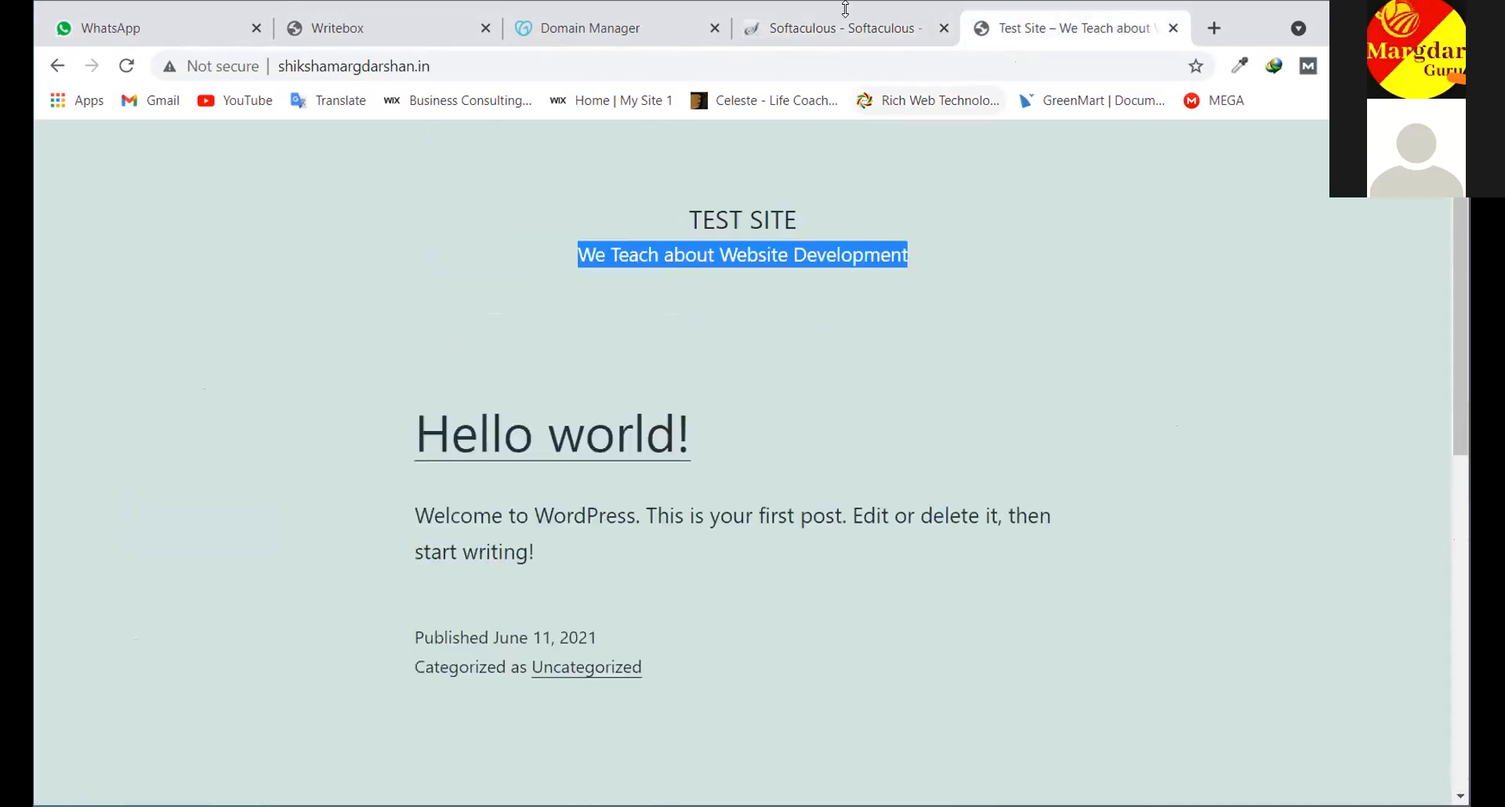
pyautogui.click(816, 28)
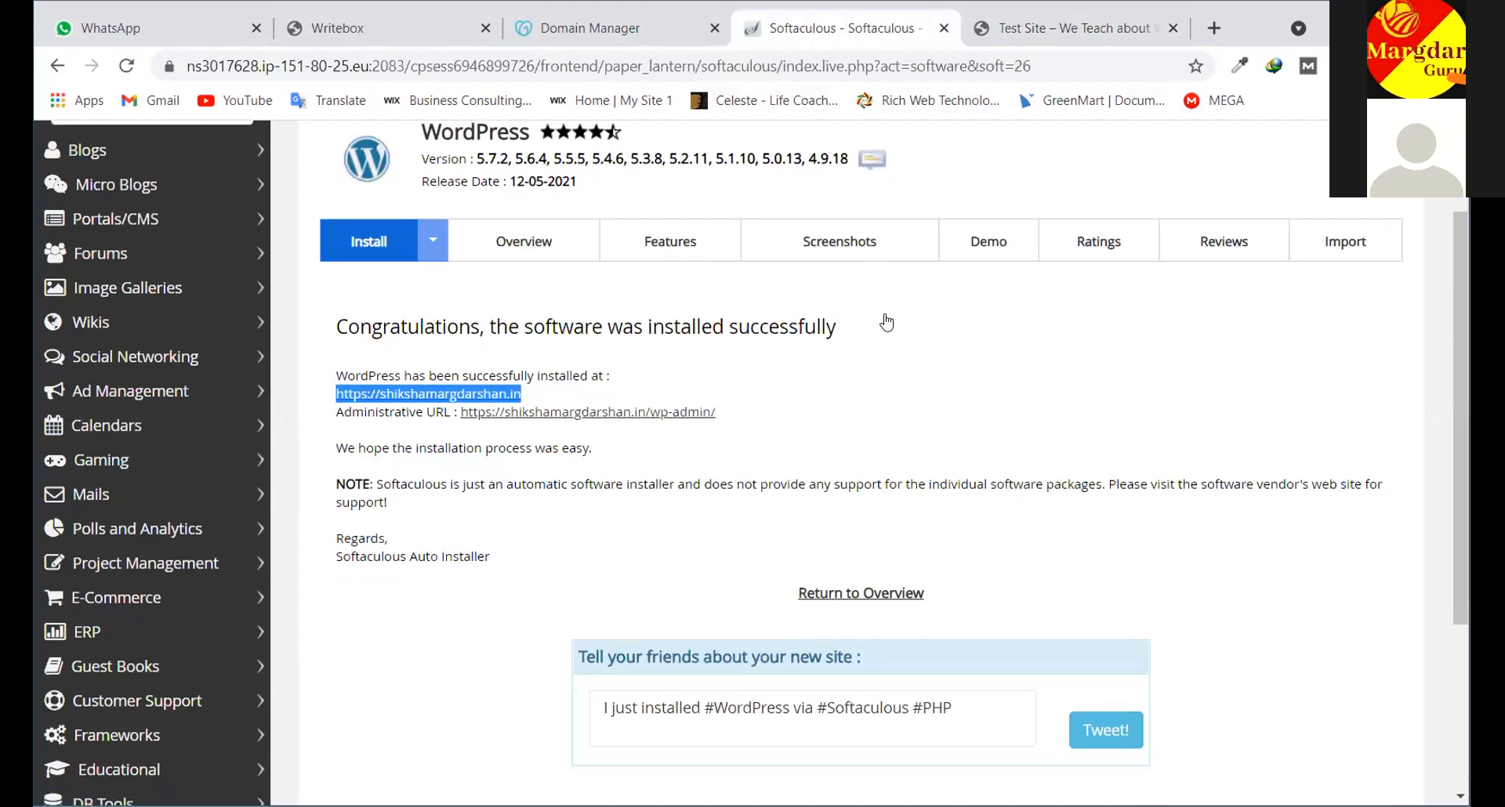
pyautogui.scroll(-4, 889, 320)
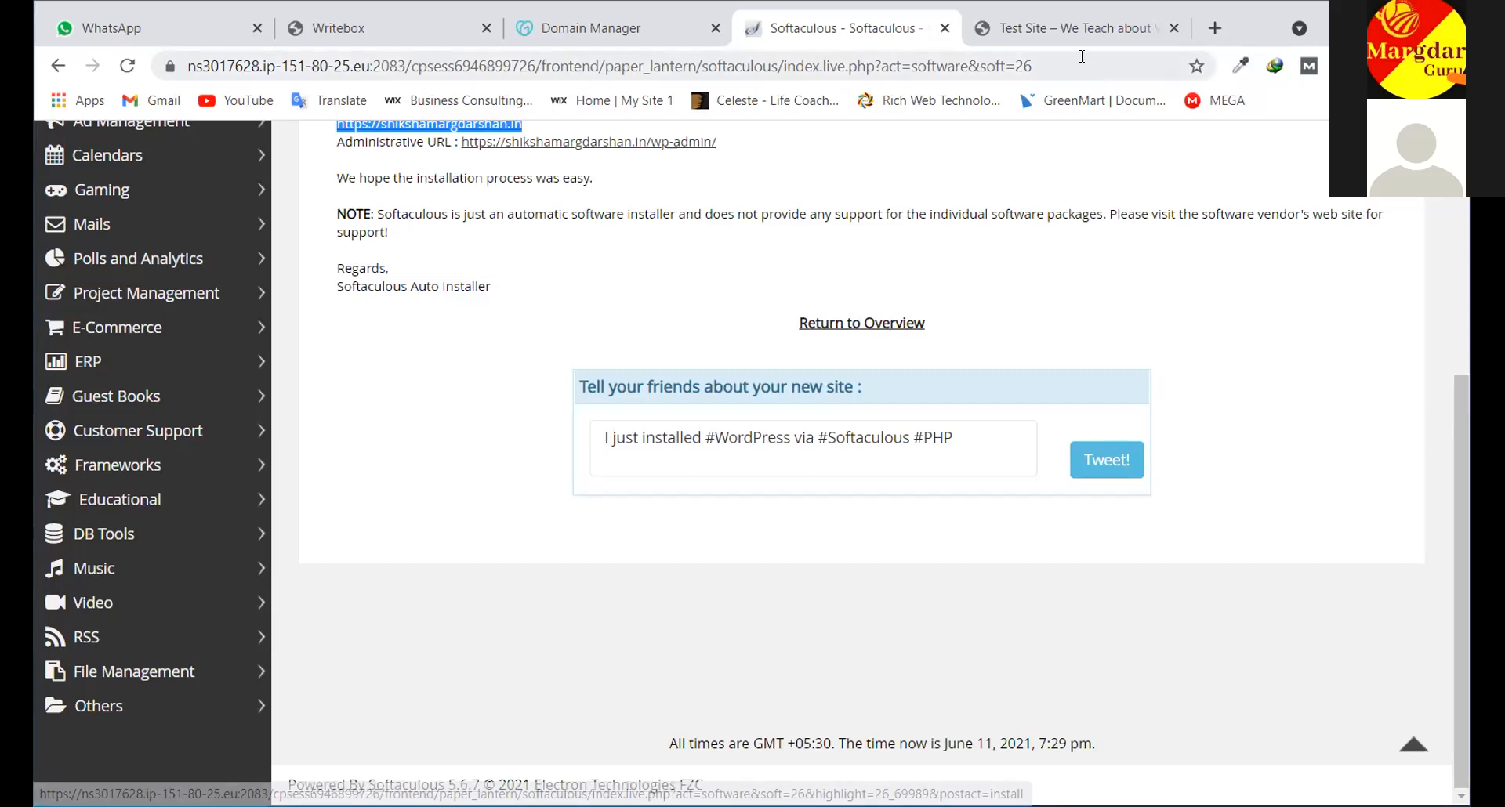
pyautogui.click(1074, 29)
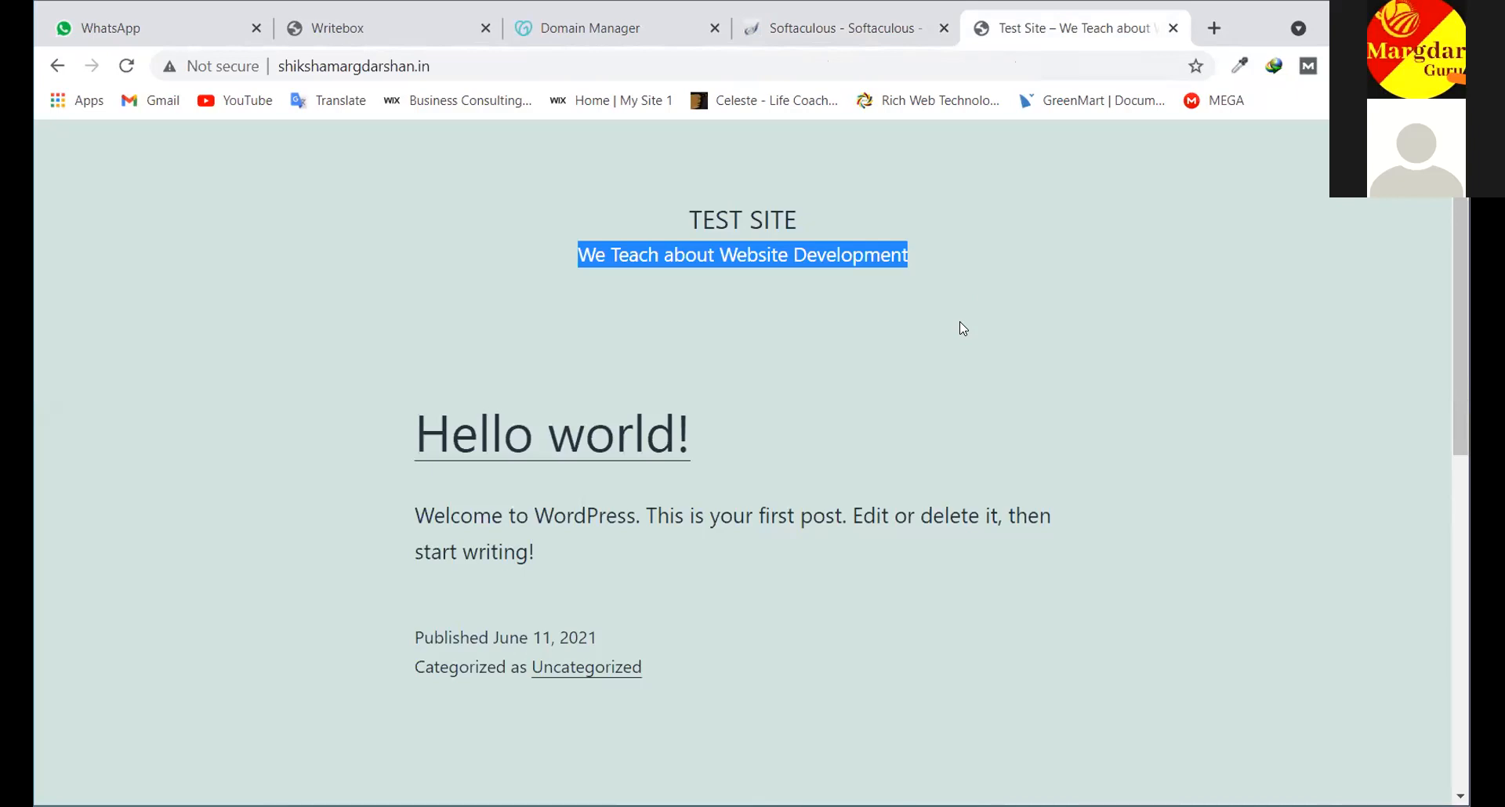
pyautogui.click(800, 36)
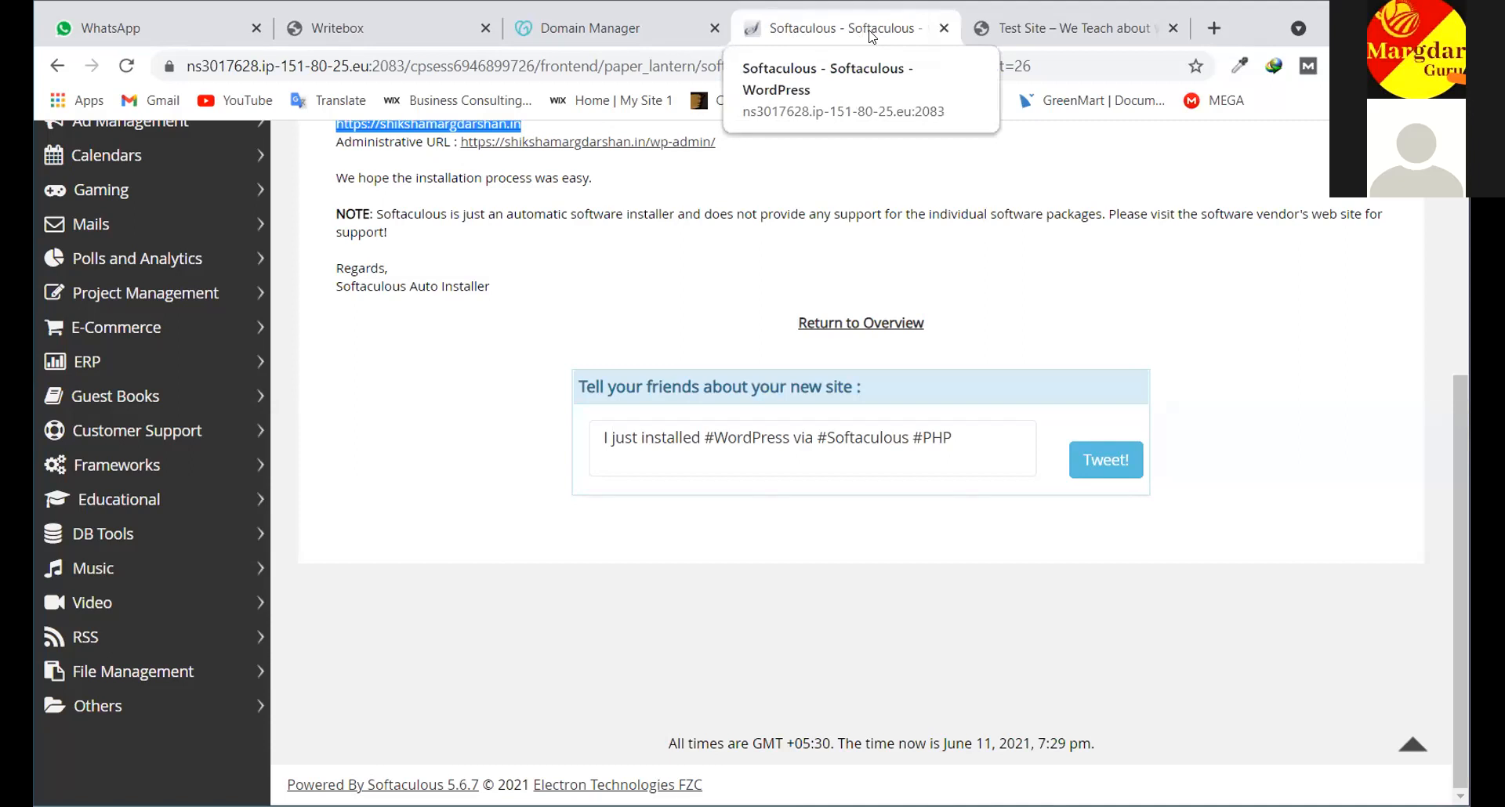
pyautogui.click(1014, 37)
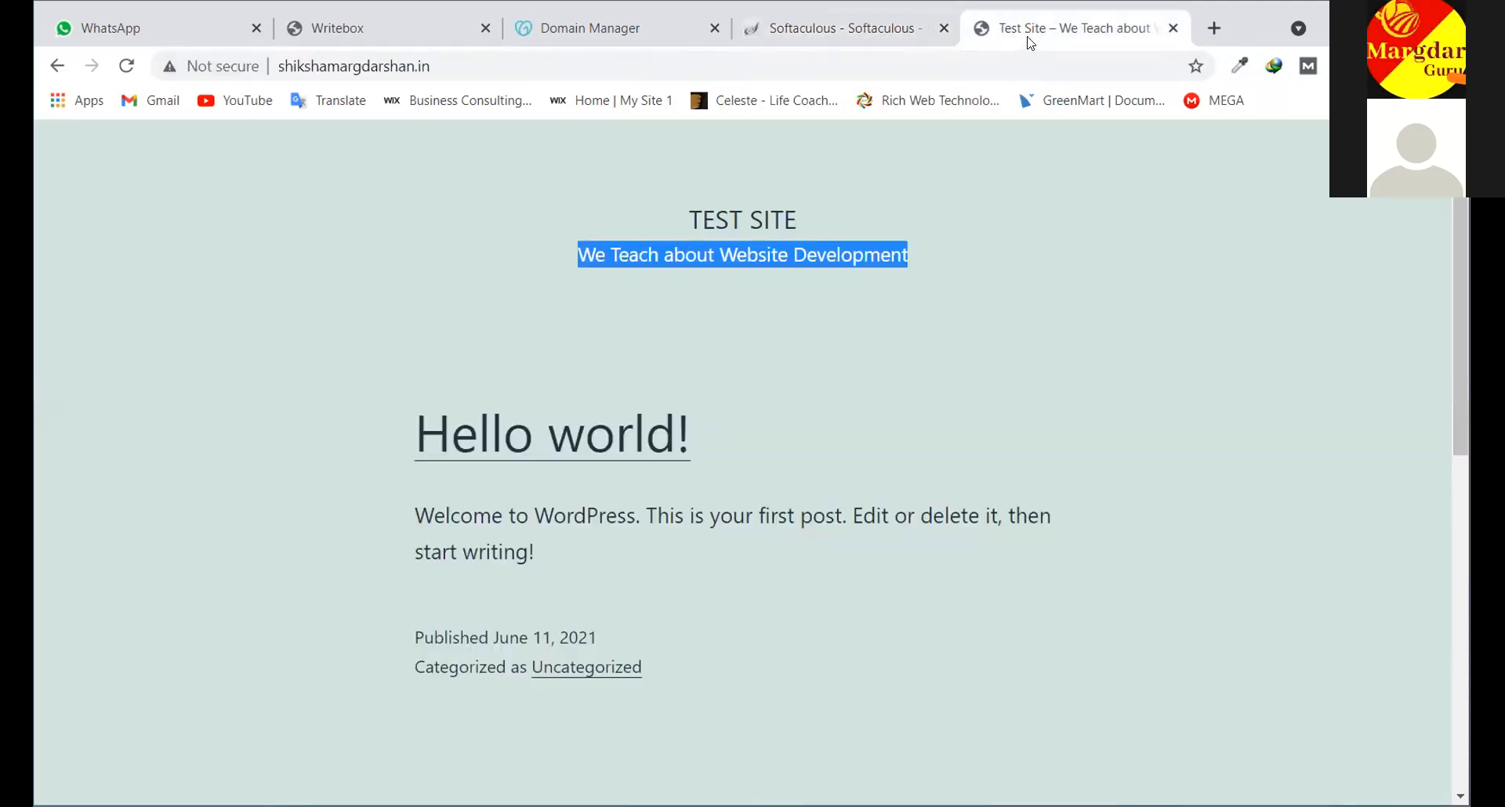
pyautogui.moveTo(796, 205); pyautogui.dragTo(666, 215)
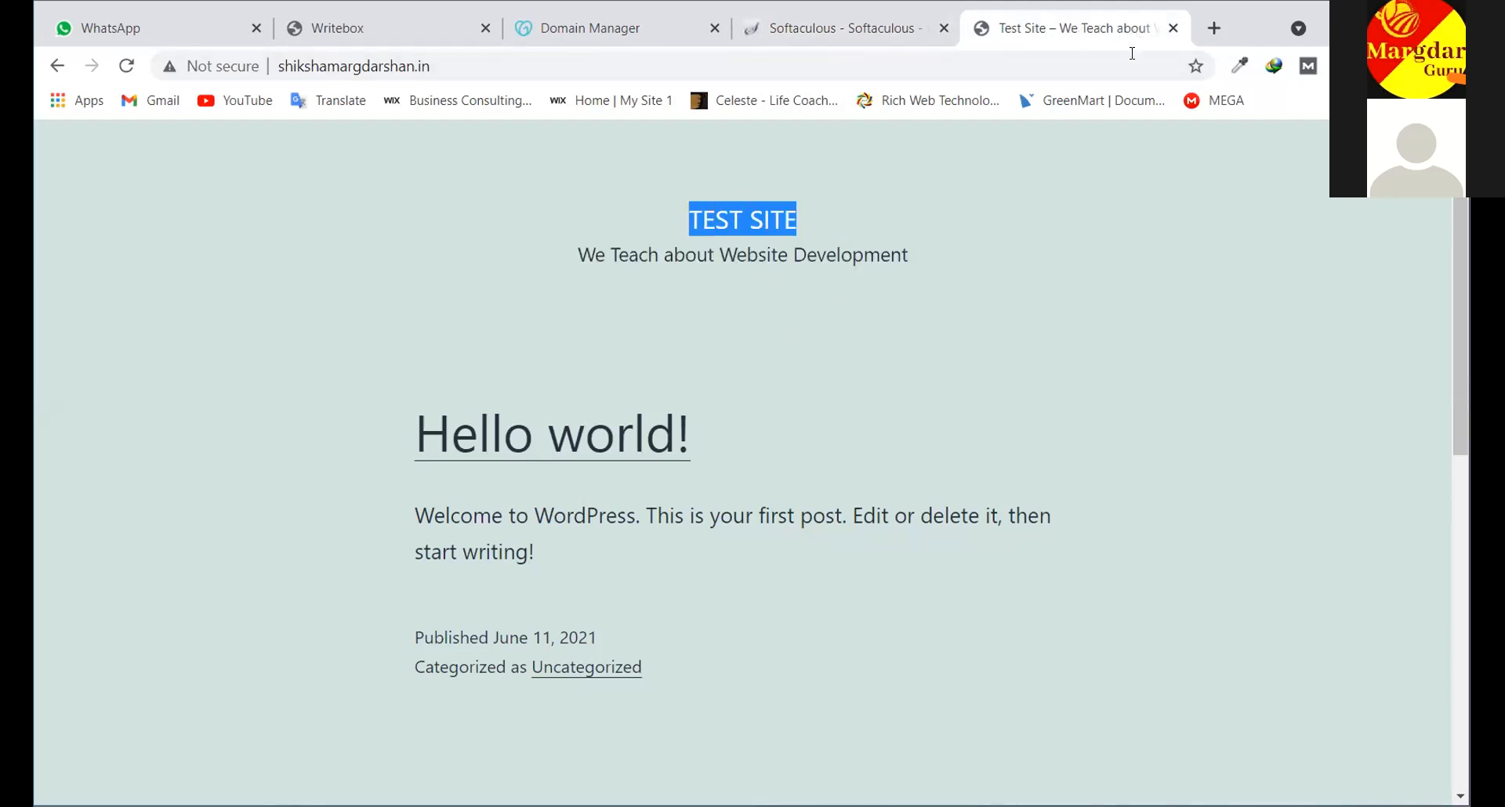
pyautogui.moveTo(909, 257); pyautogui.dragTo(518, 276)
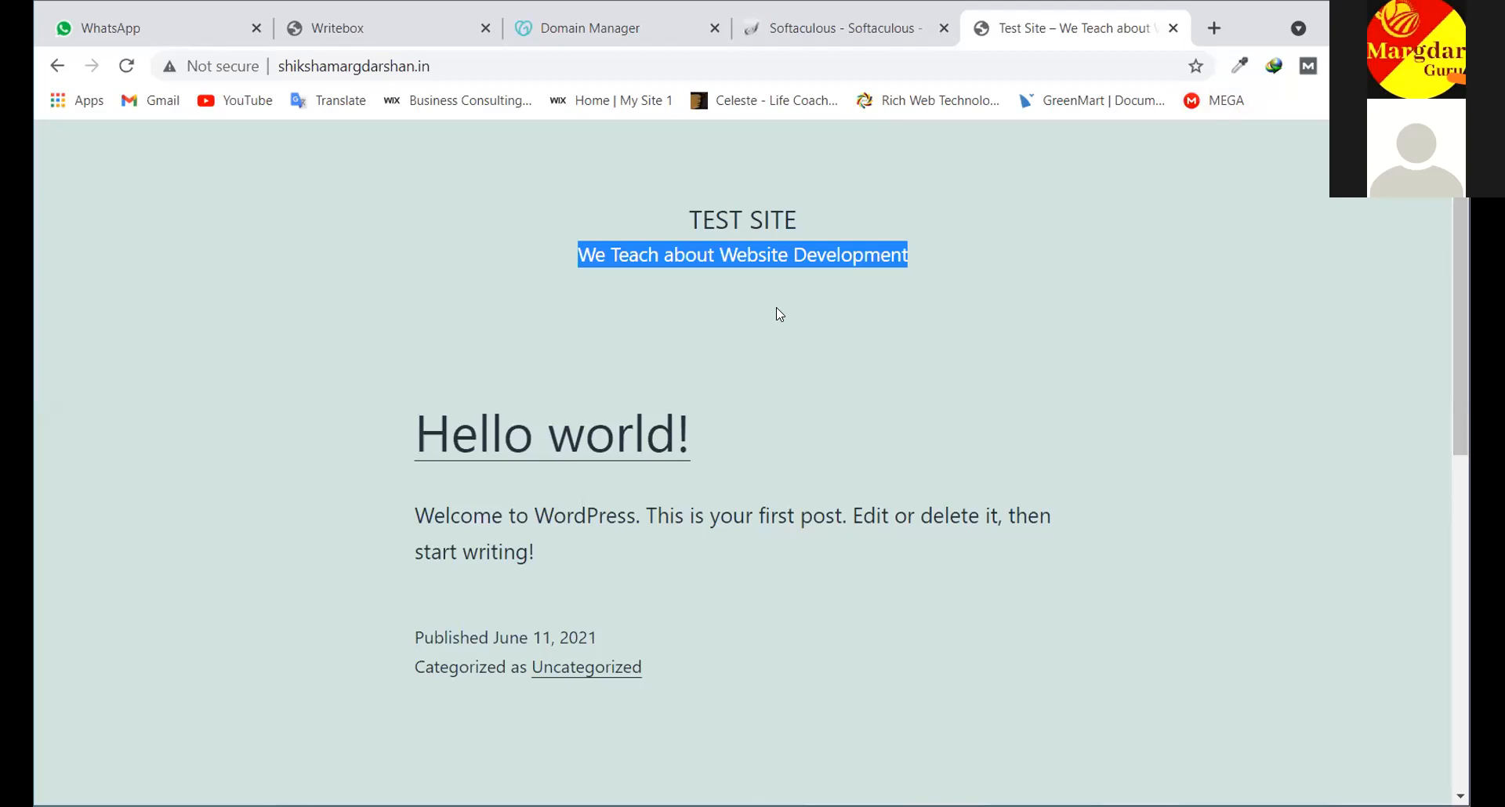
pyautogui.click(446, 69)
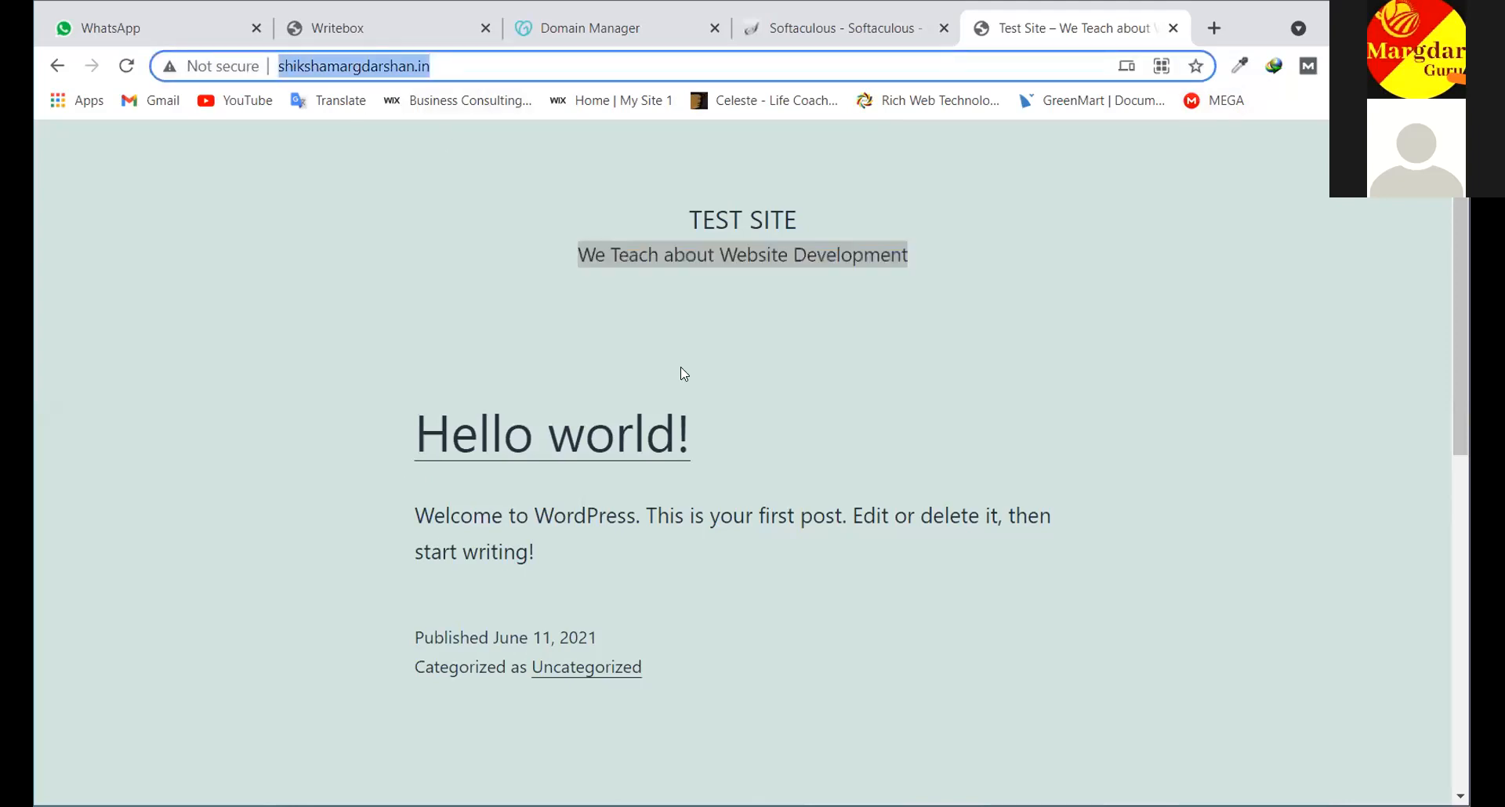
pyautogui.scroll(-4, 681, 373)
pyautogui.scroll(-5, 683, 378)
pyautogui.scroll(9, 683, 378)
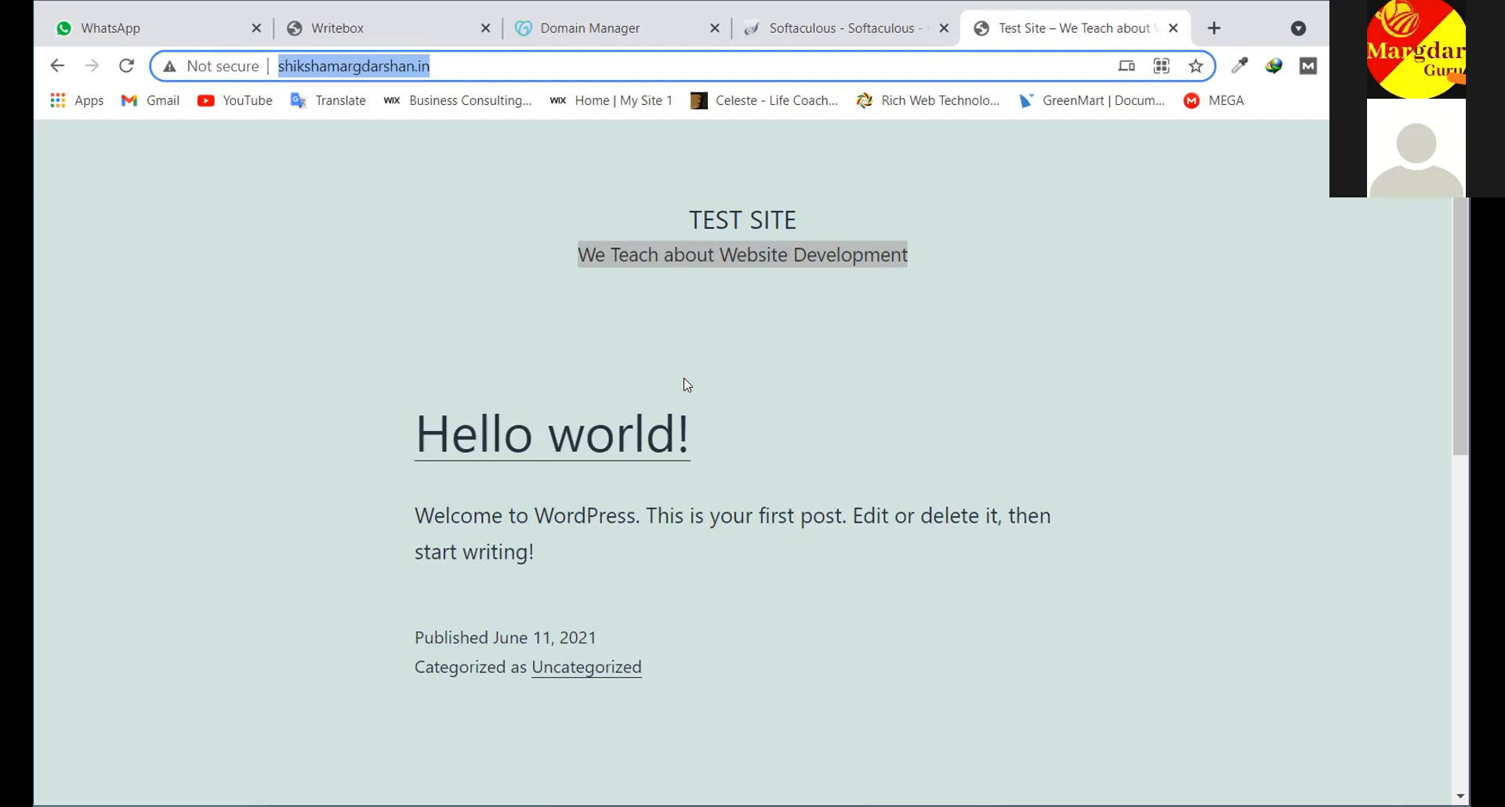
pyautogui.click(881, 40)
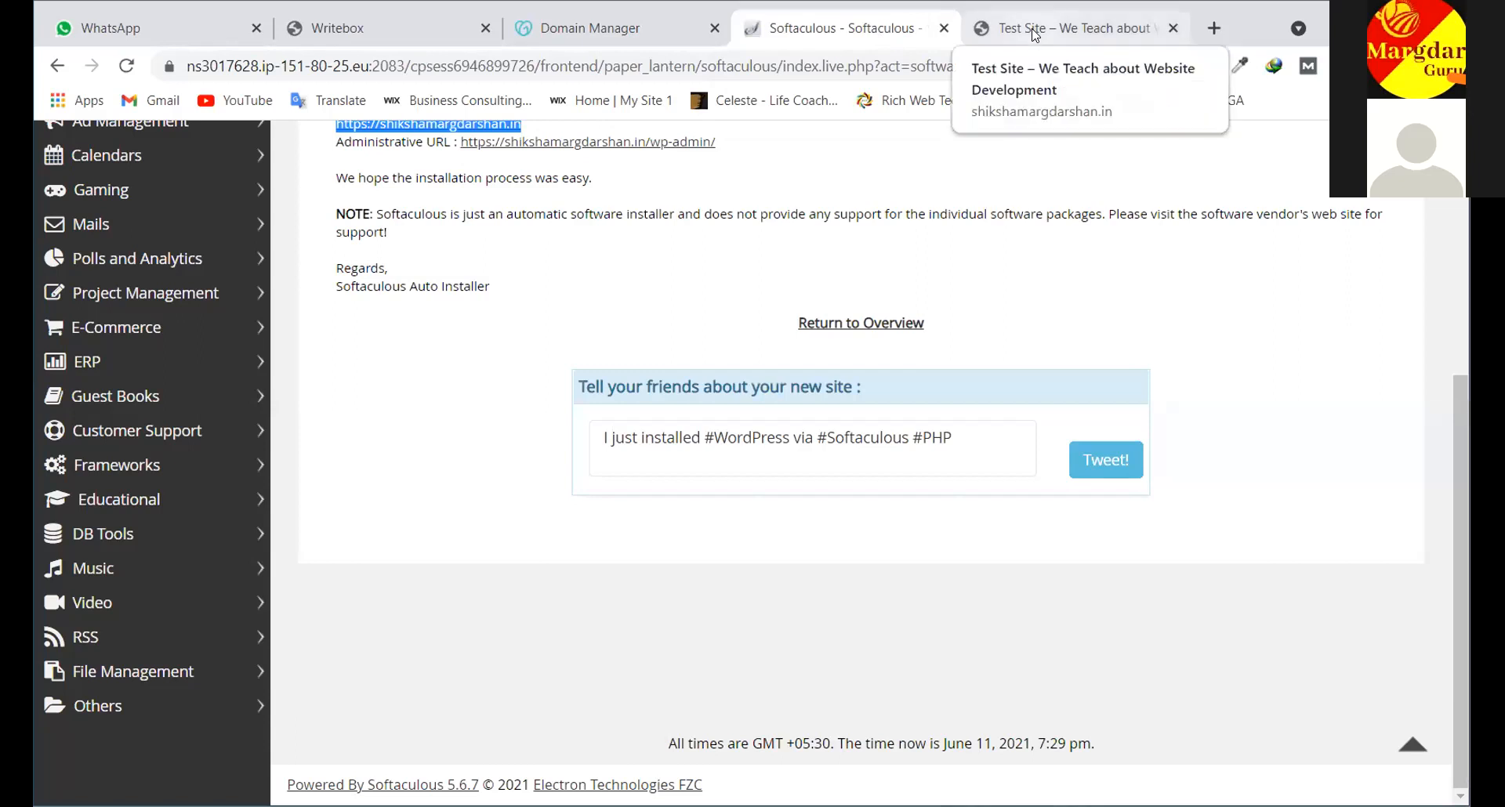
# Close the earlier Test Site tab, leaving the Softaculous install-success page open
pyautogui.click(980, 38)
pyautogui.click(909, 33)
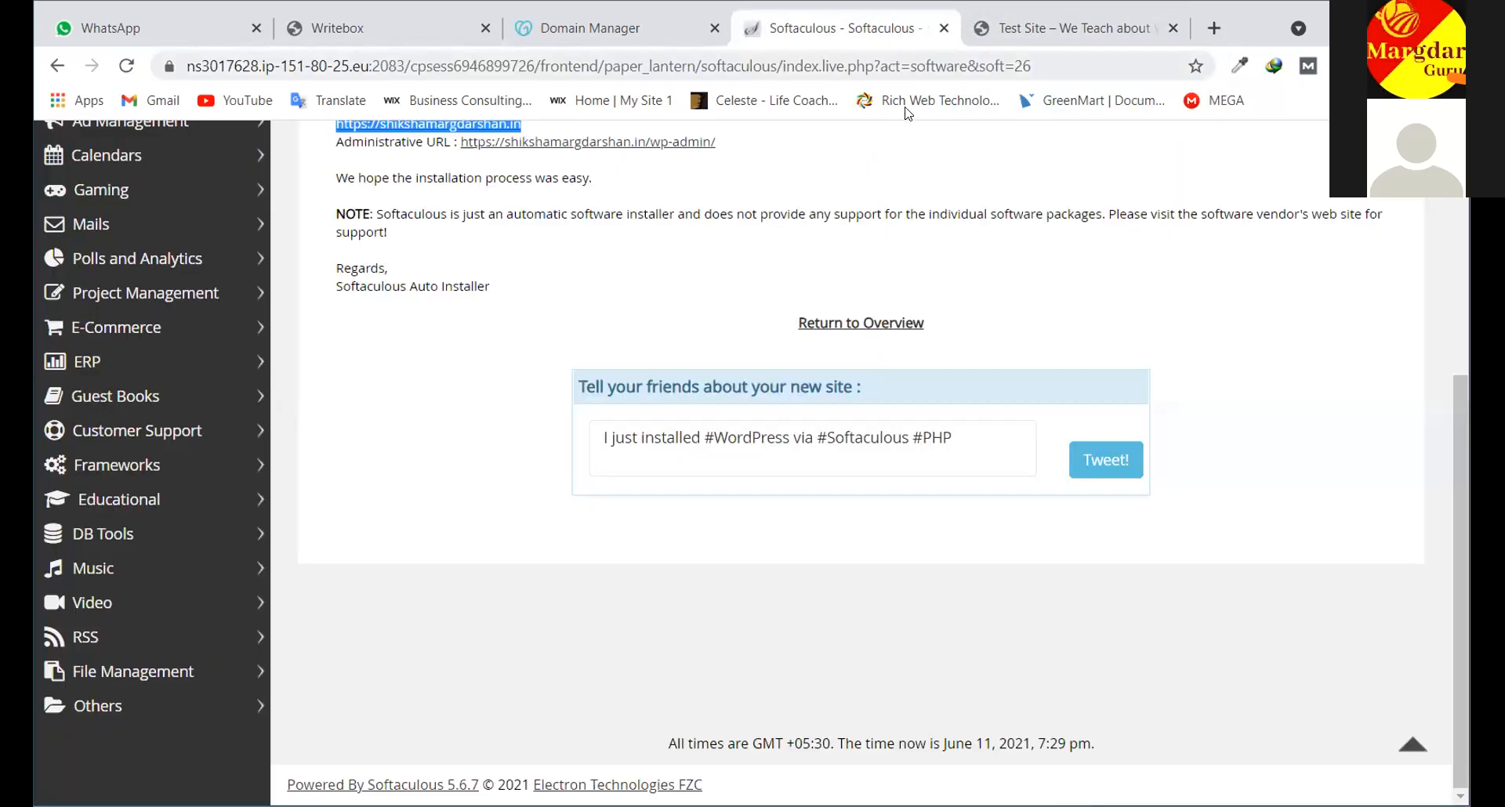
pyautogui.scroll(3, 817, 269)
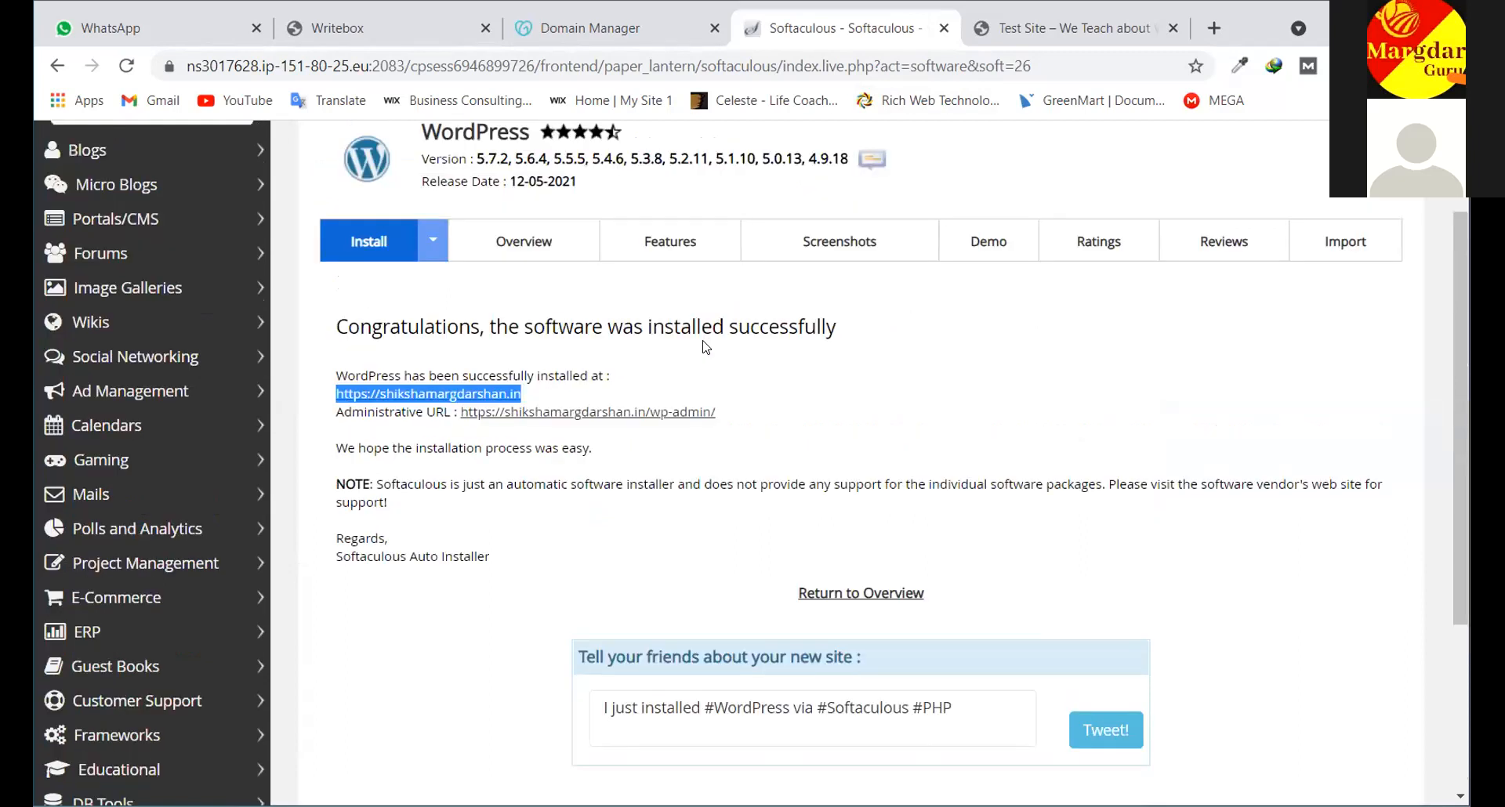
pyautogui.scroll(3, 729, 305)
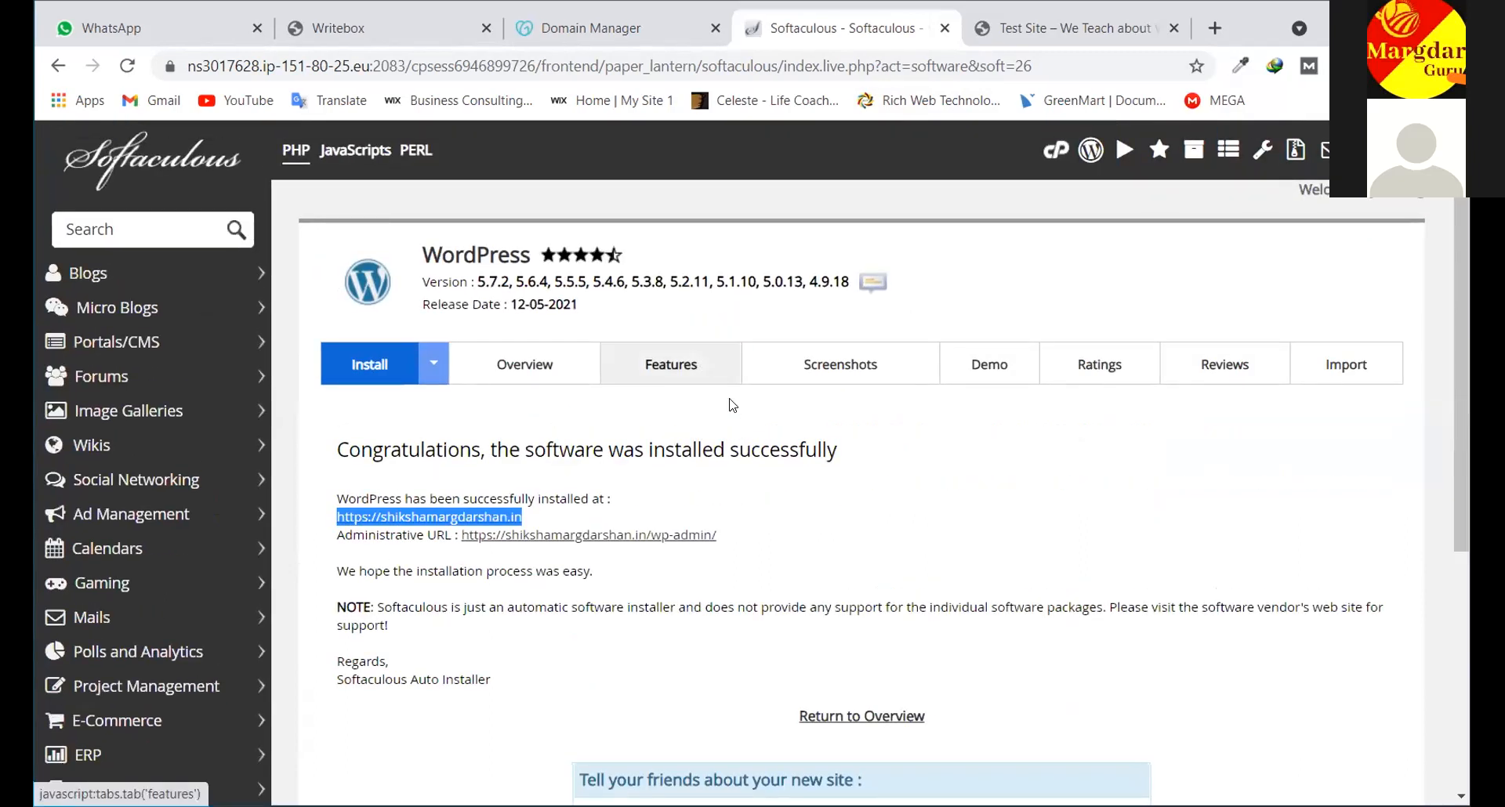
pyautogui.scroll(-2, 748, 436)
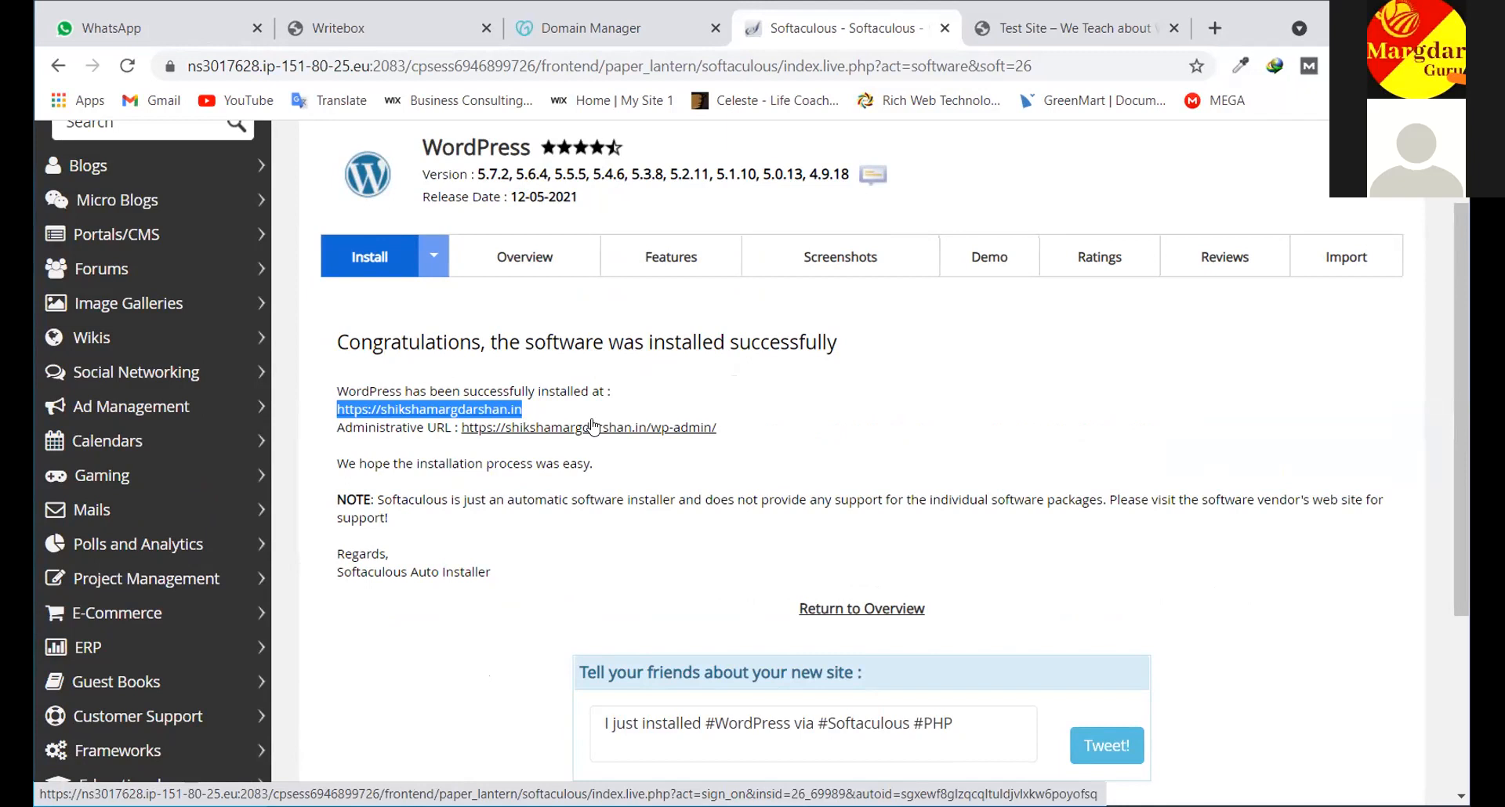
pyautogui.click(1070, 38)
pyautogui.click(1172, 29)
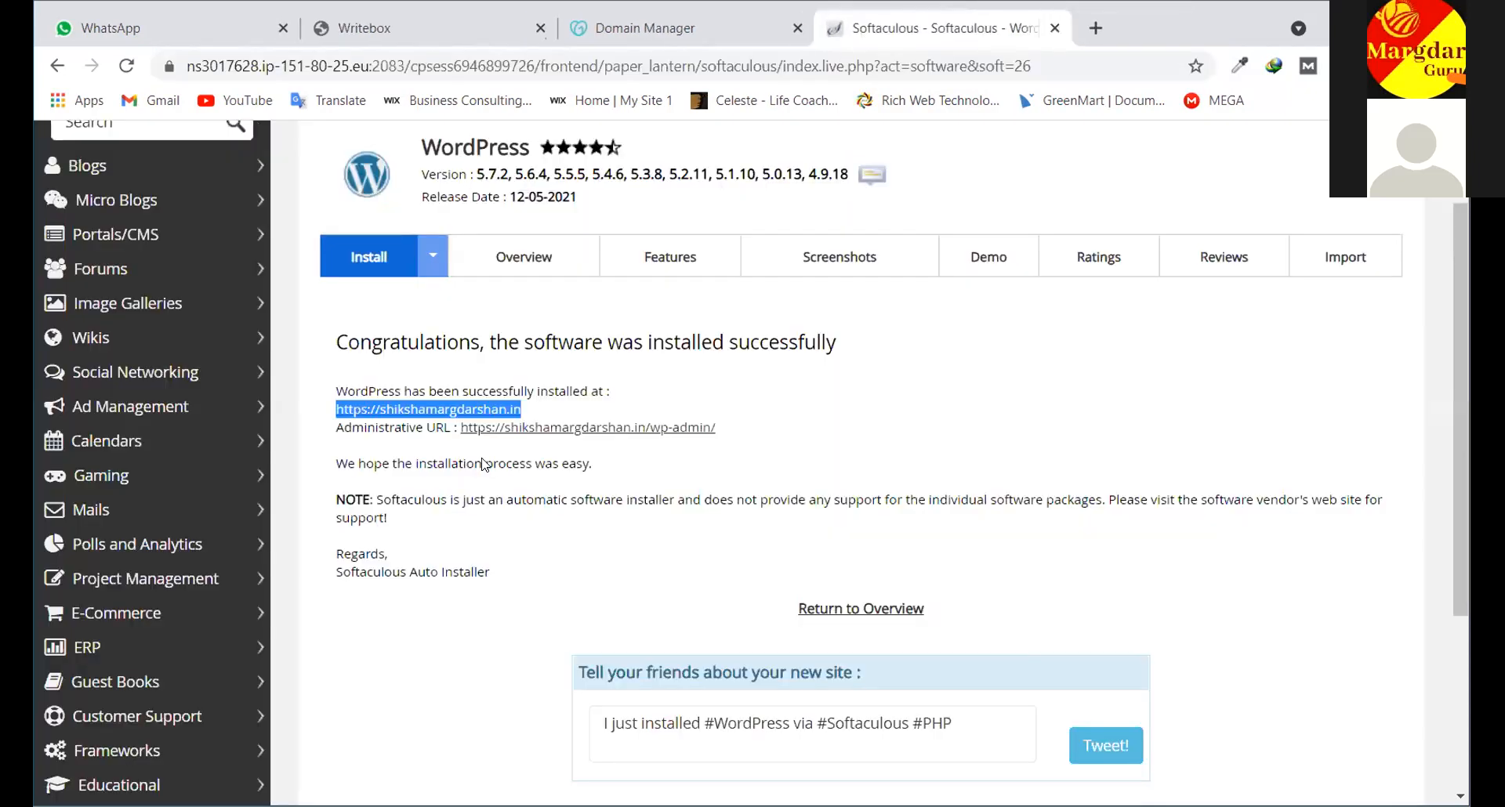
# Clear the text selections on the site address and administrative URL links
pyautogui.click(566, 404)
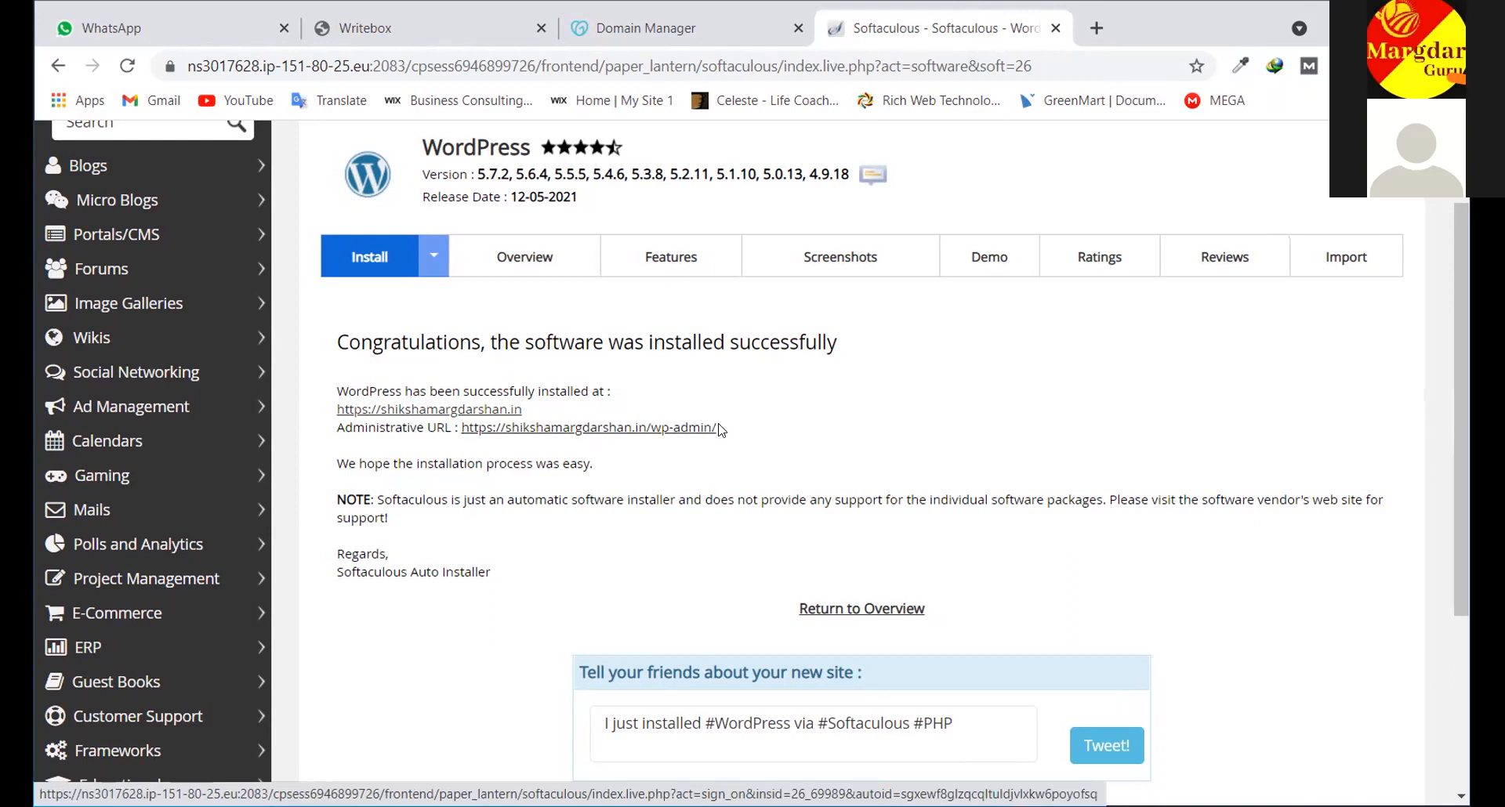
pyautogui.moveTo(715, 427); pyautogui.dragTo(462, 431)
pyautogui.click(767, 456)
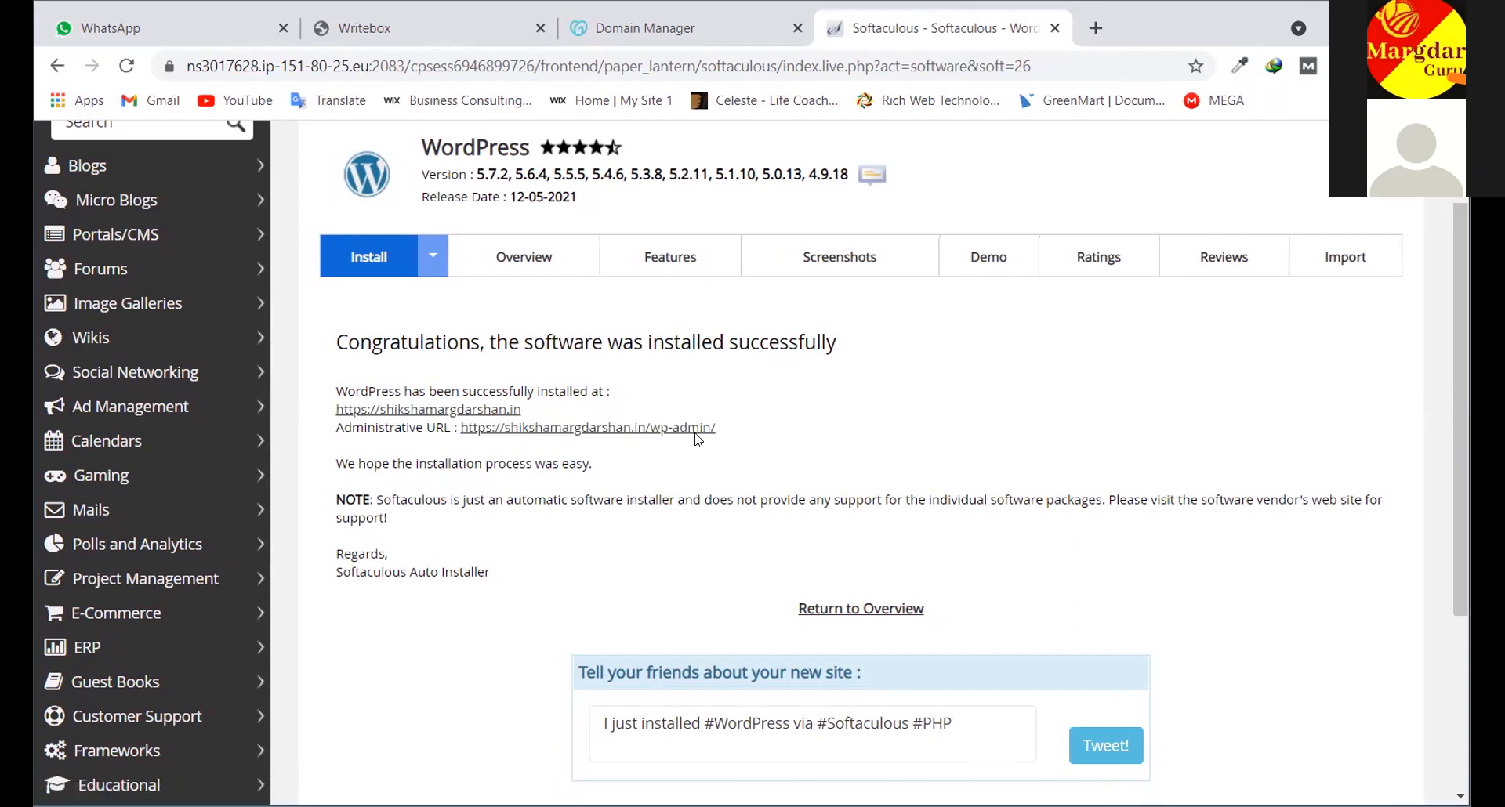
pyautogui.click(697, 428)
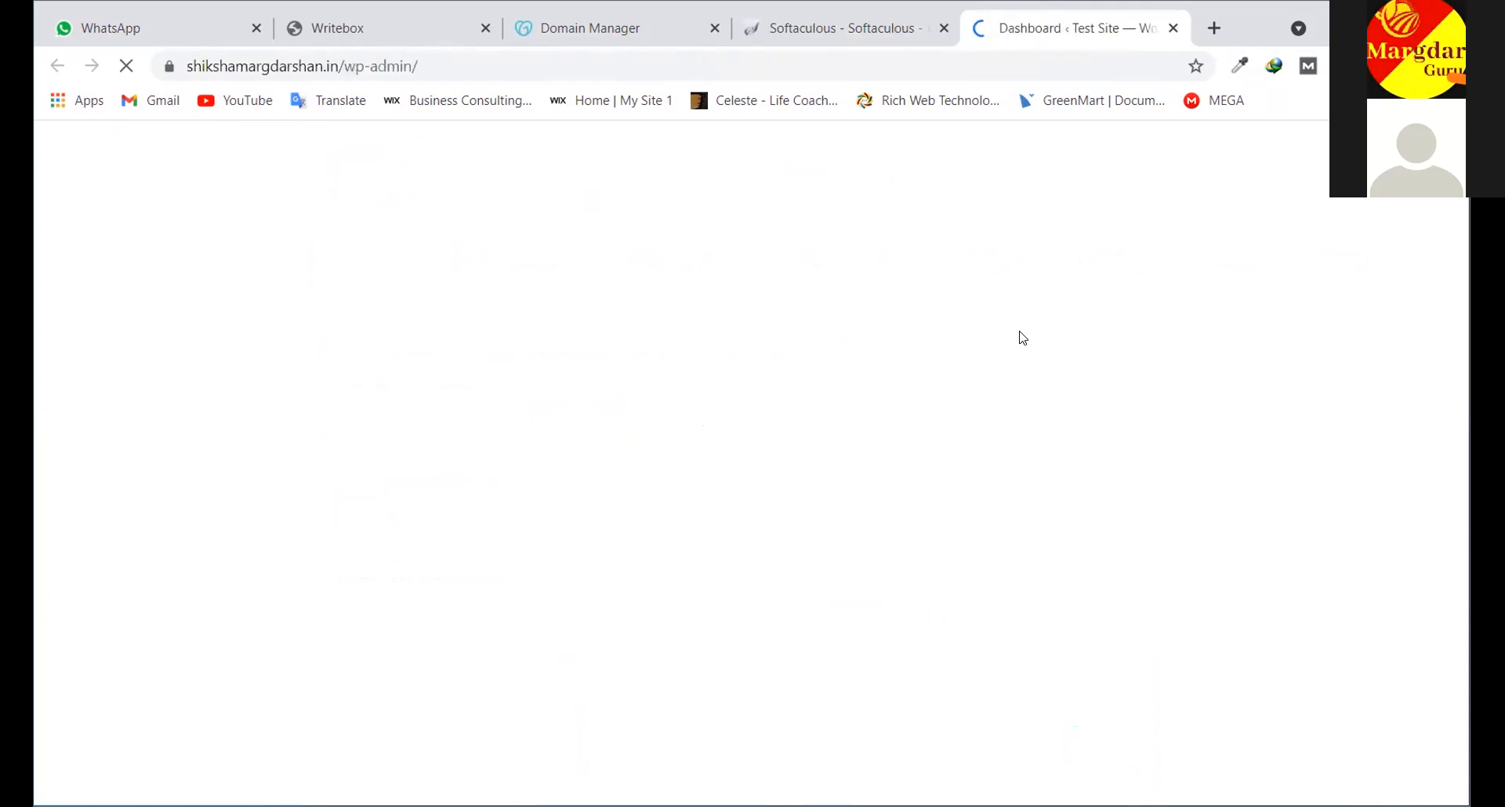
pyautogui.scroll(-5, 1263, 622)
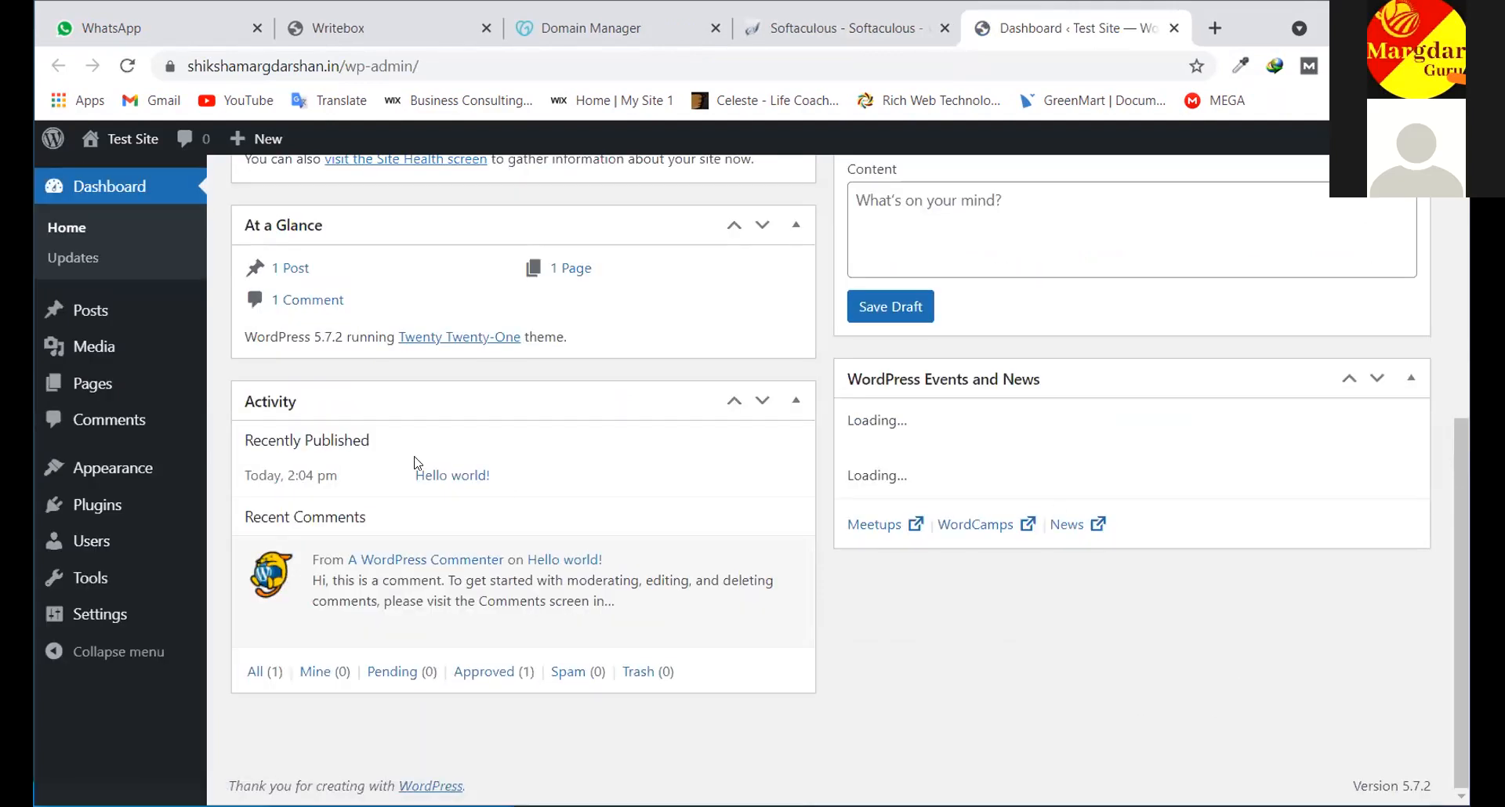
pyautogui.scroll(1, 278, 432)
pyautogui.scroll(6, 278, 432)
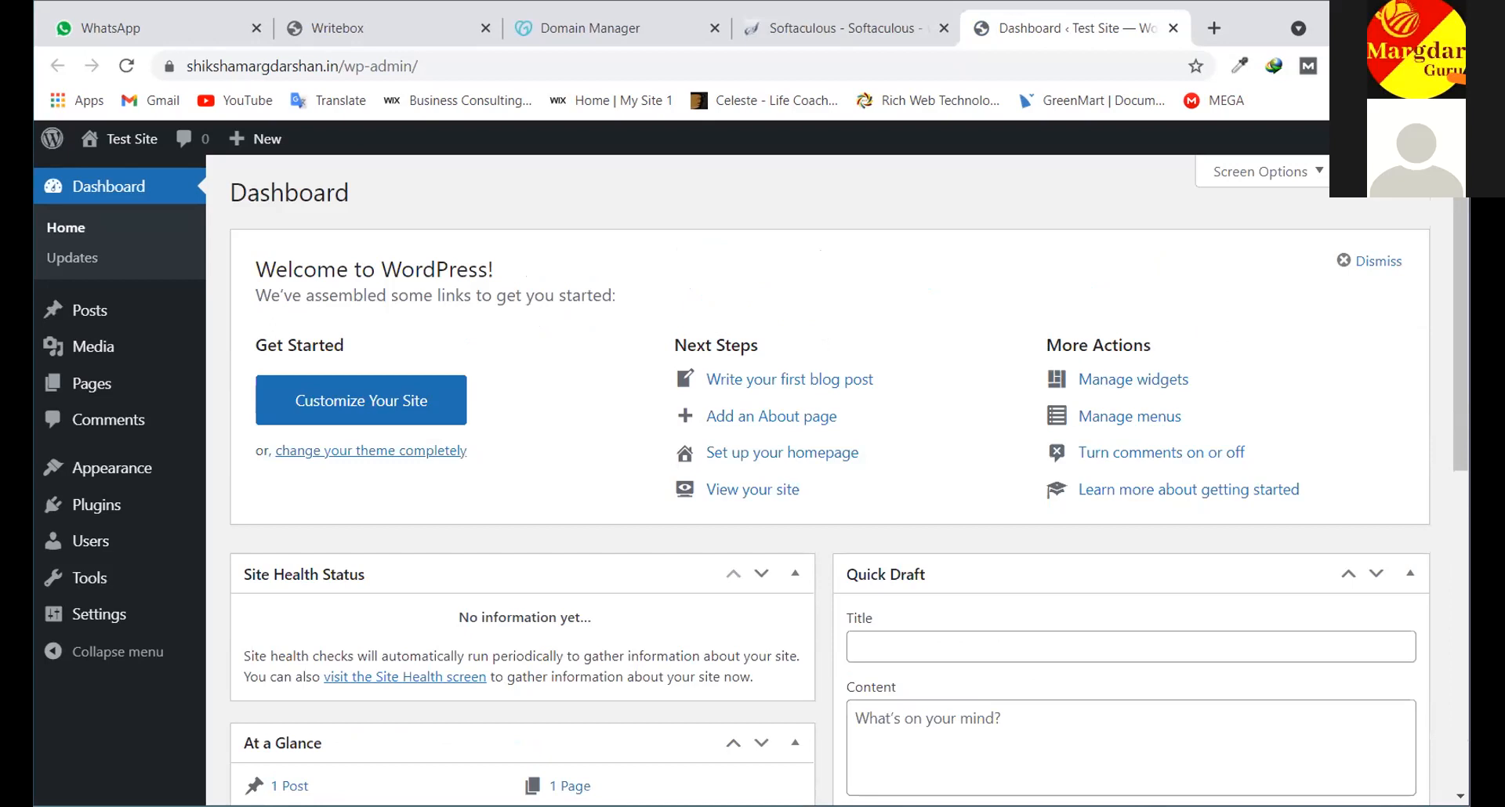
pyautogui.moveTo(87, 317)
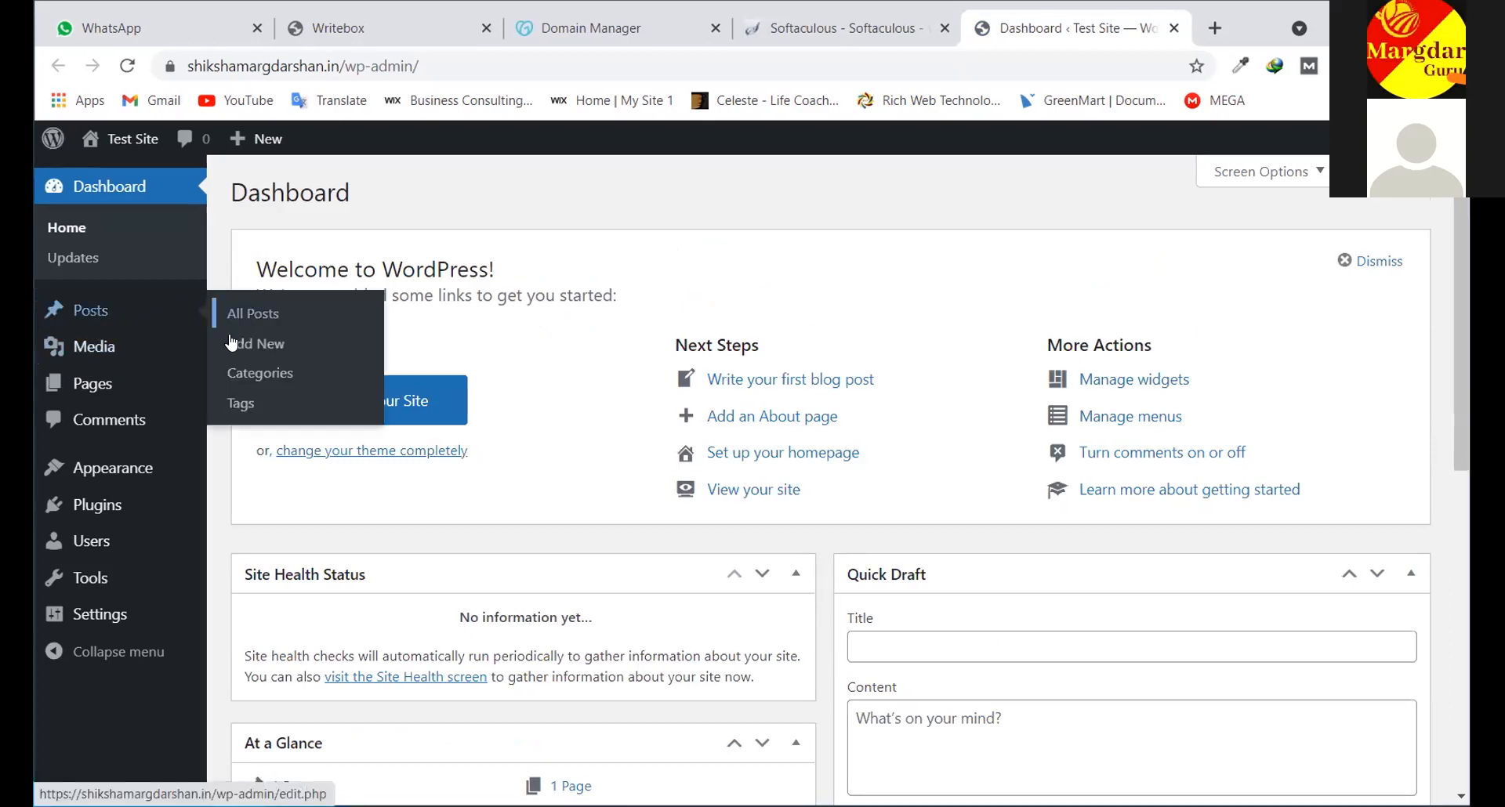
pyautogui.moveTo(127, 346)
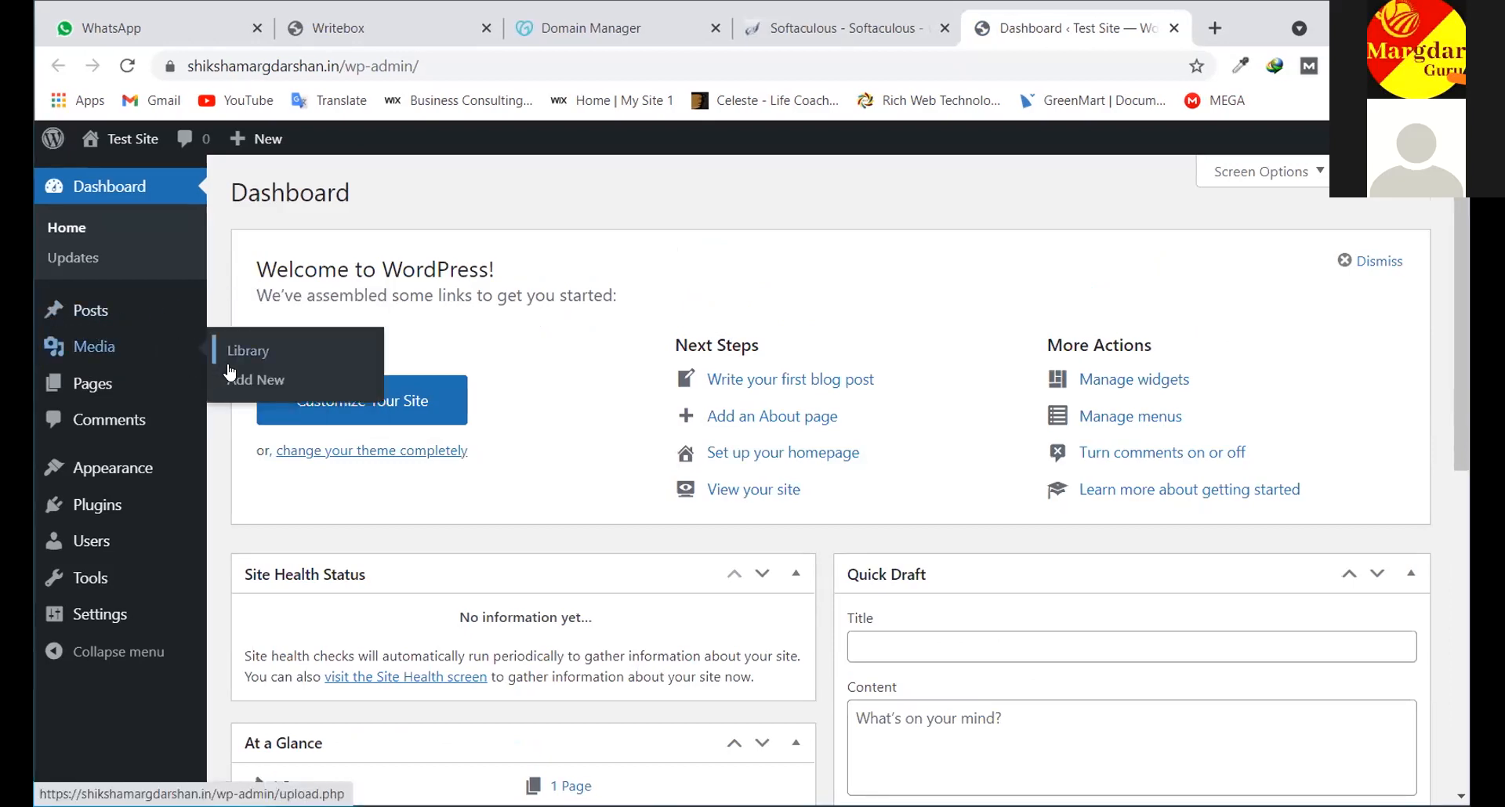
pyautogui.moveTo(91, 390)
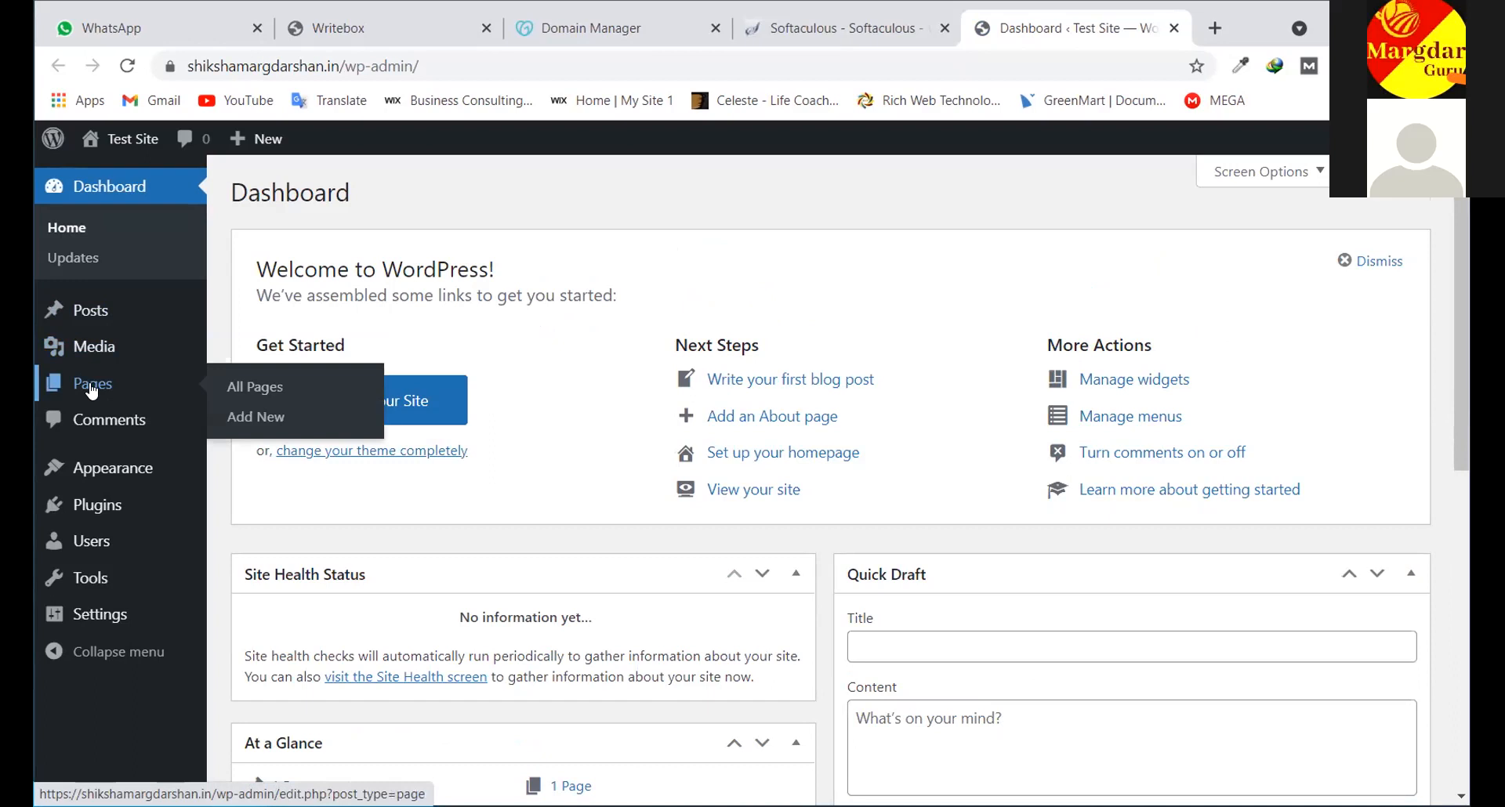
pyautogui.moveTo(109, 470)
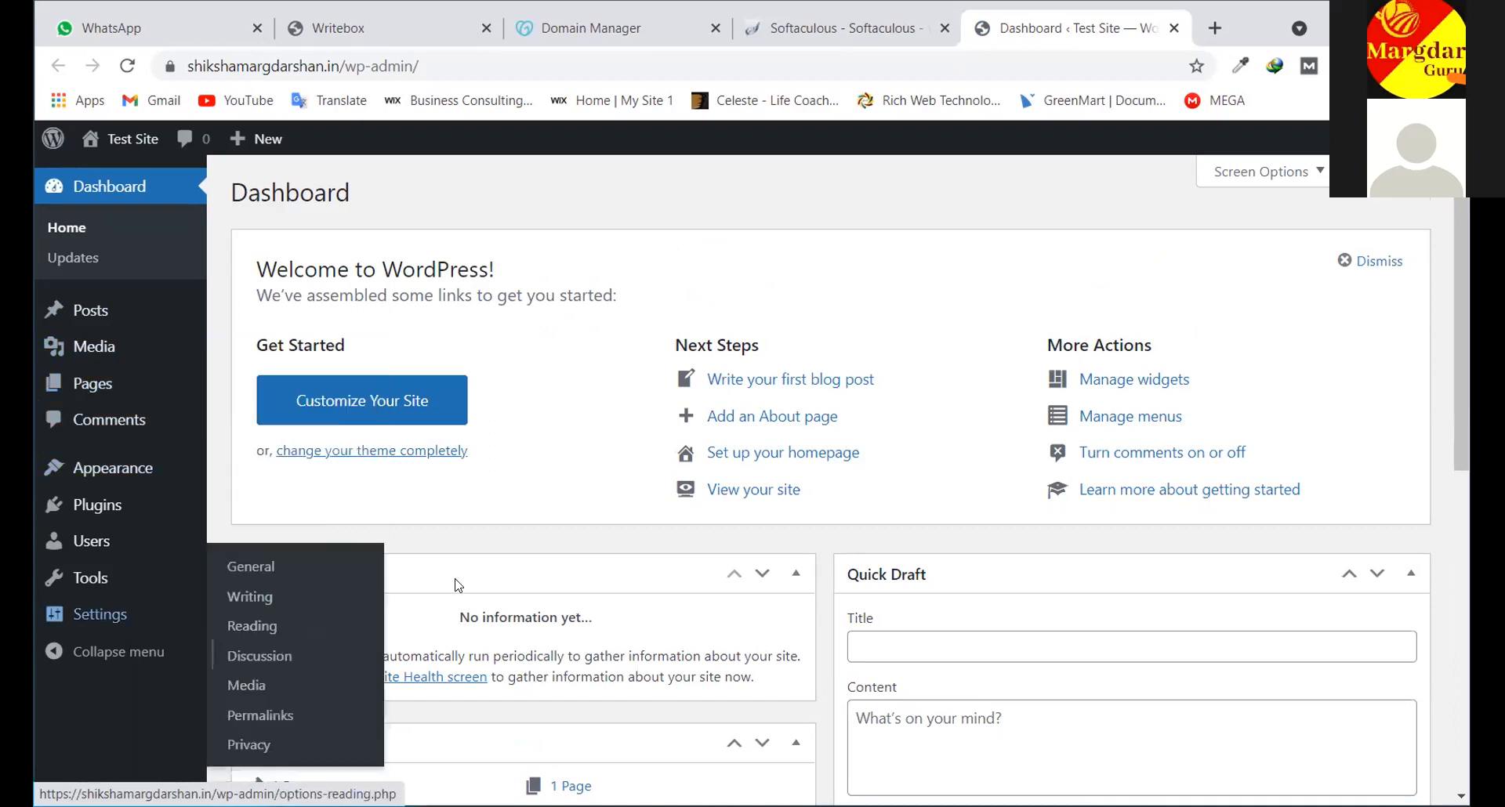
pyautogui.scroll(-4, 758, 493)
pyautogui.scroll(-3, 757, 492)
pyautogui.scroll(7, 757, 493)
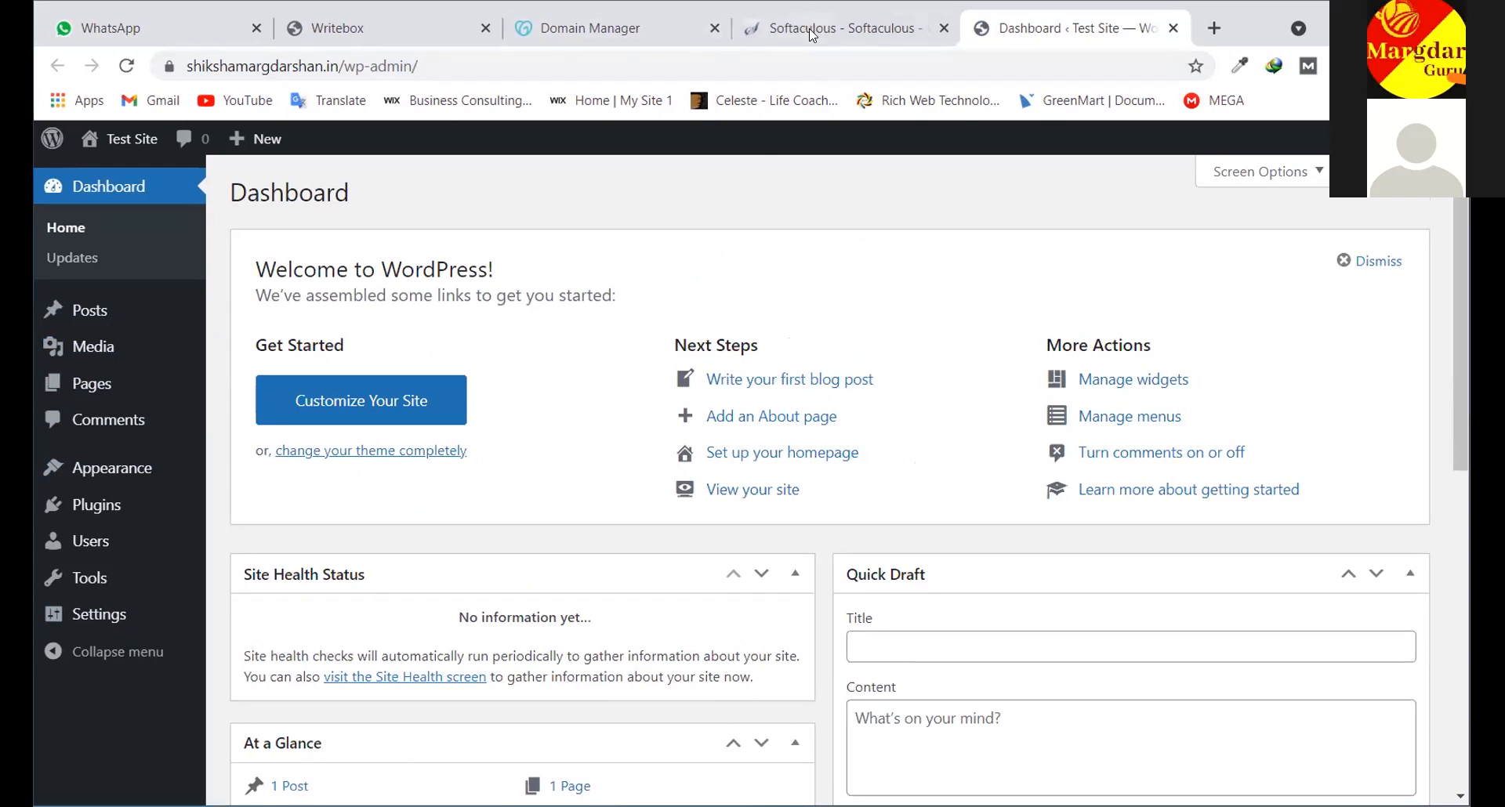
pyautogui.hotkey('ctrl', 'shift', 'Tab')
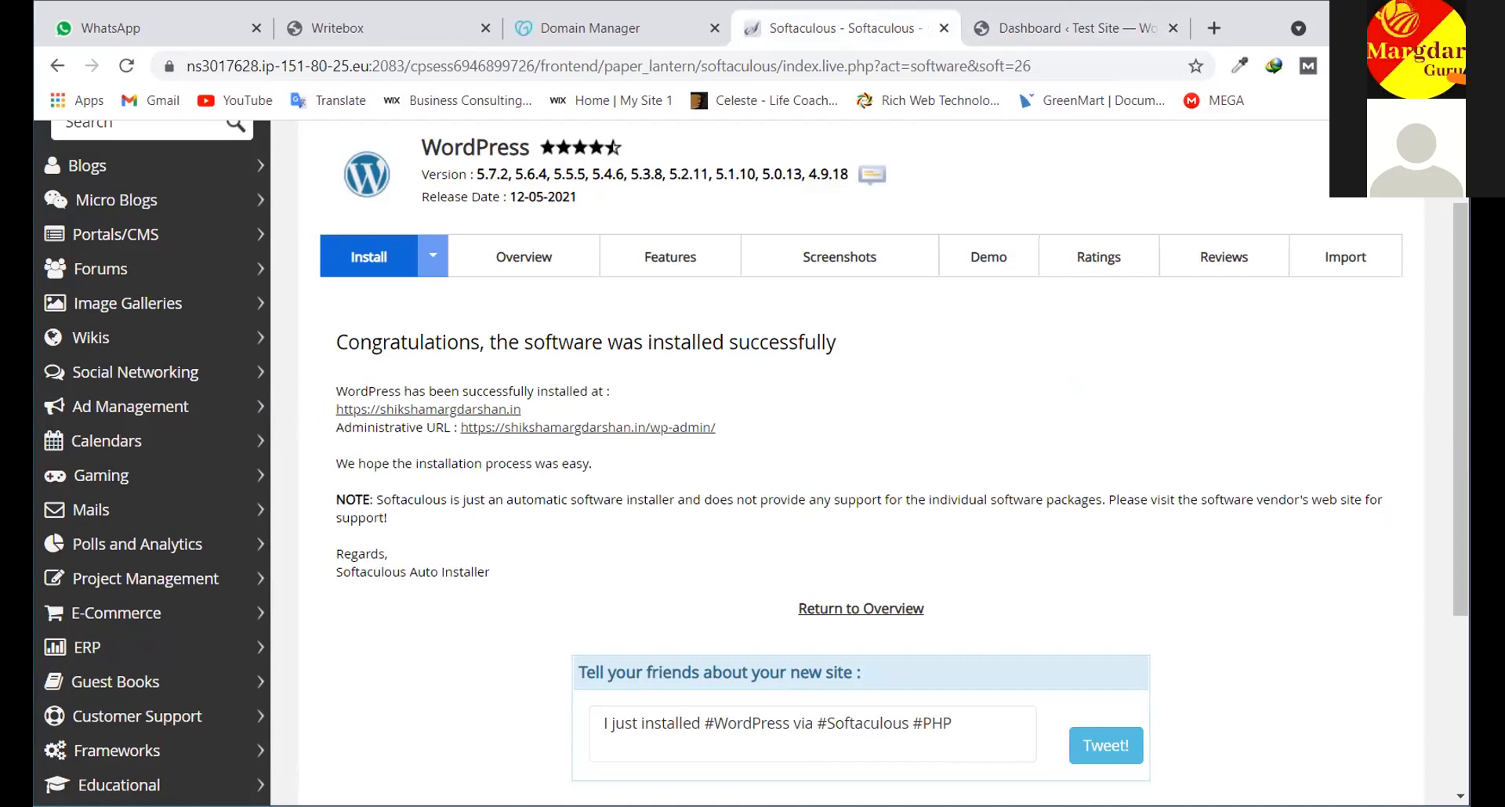
pyautogui.click(1169, 28)
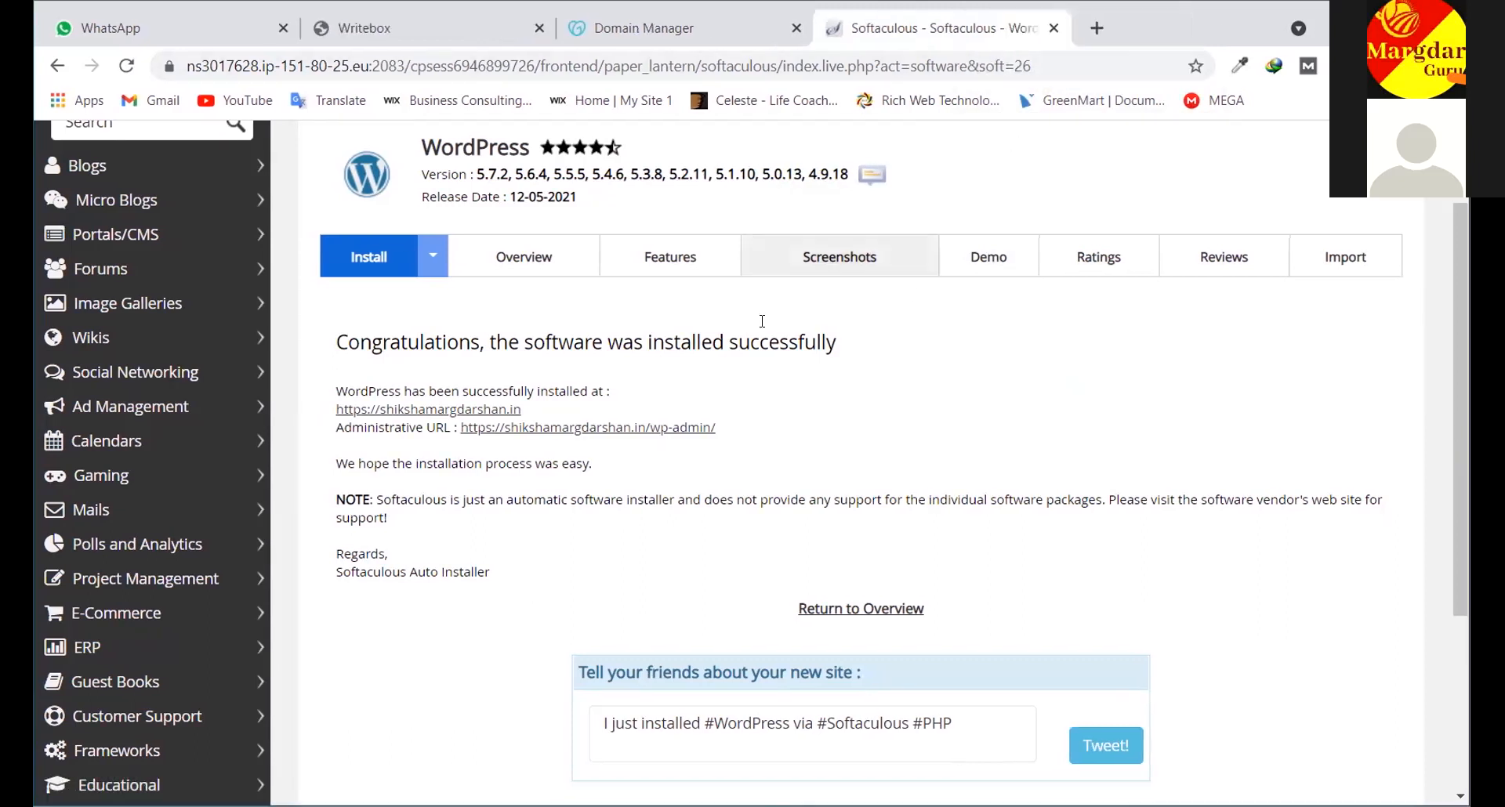
pyautogui.click(676, 427)
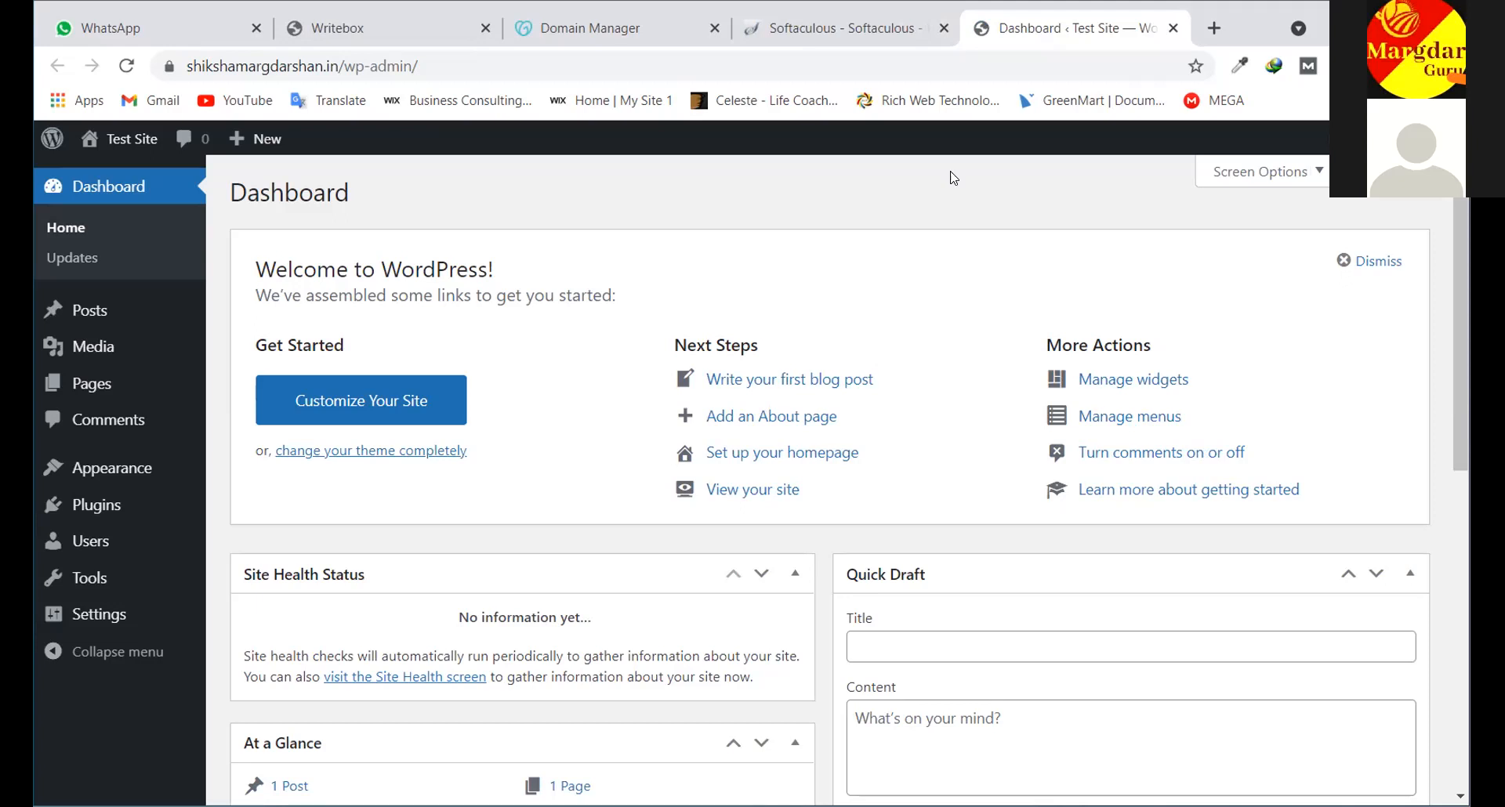
pyautogui.scroll(-7, 416, 368)
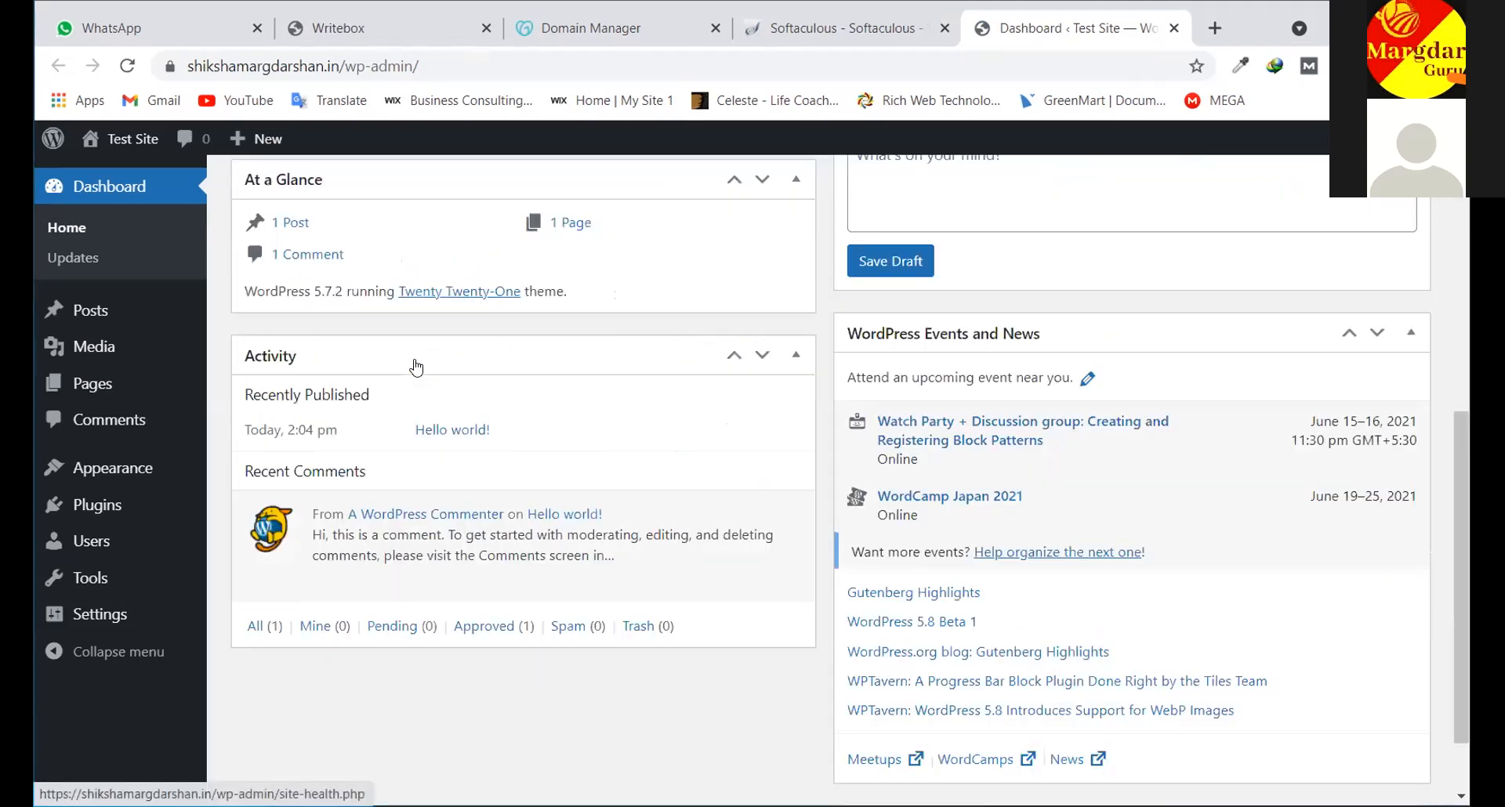
pyautogui.scroll(7, 415, 367)
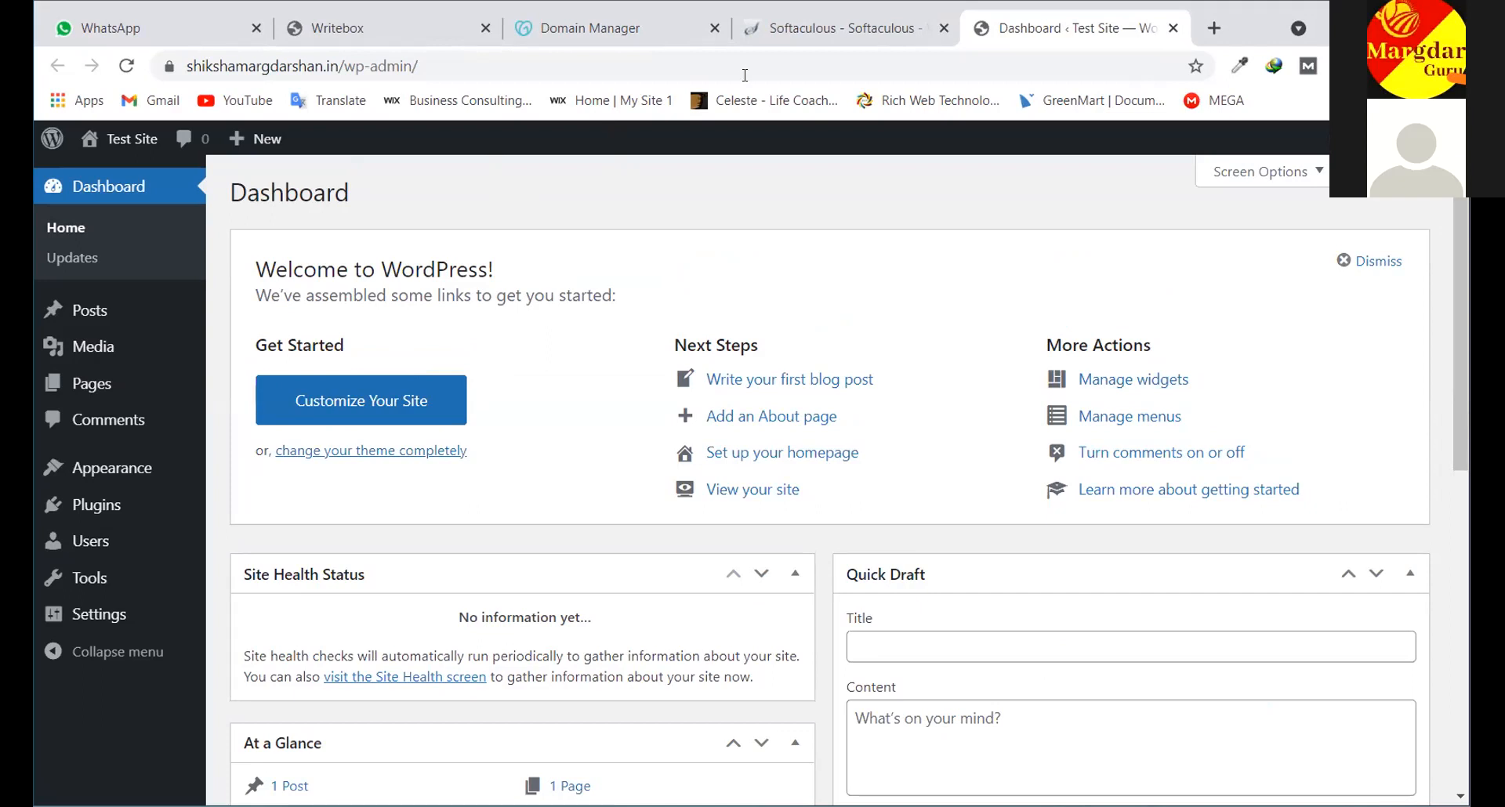
# Close the Softaculous and WordPress Dashboard tabs and bring the Writebox hosting notes forward
pyautogui.click(647, 33)
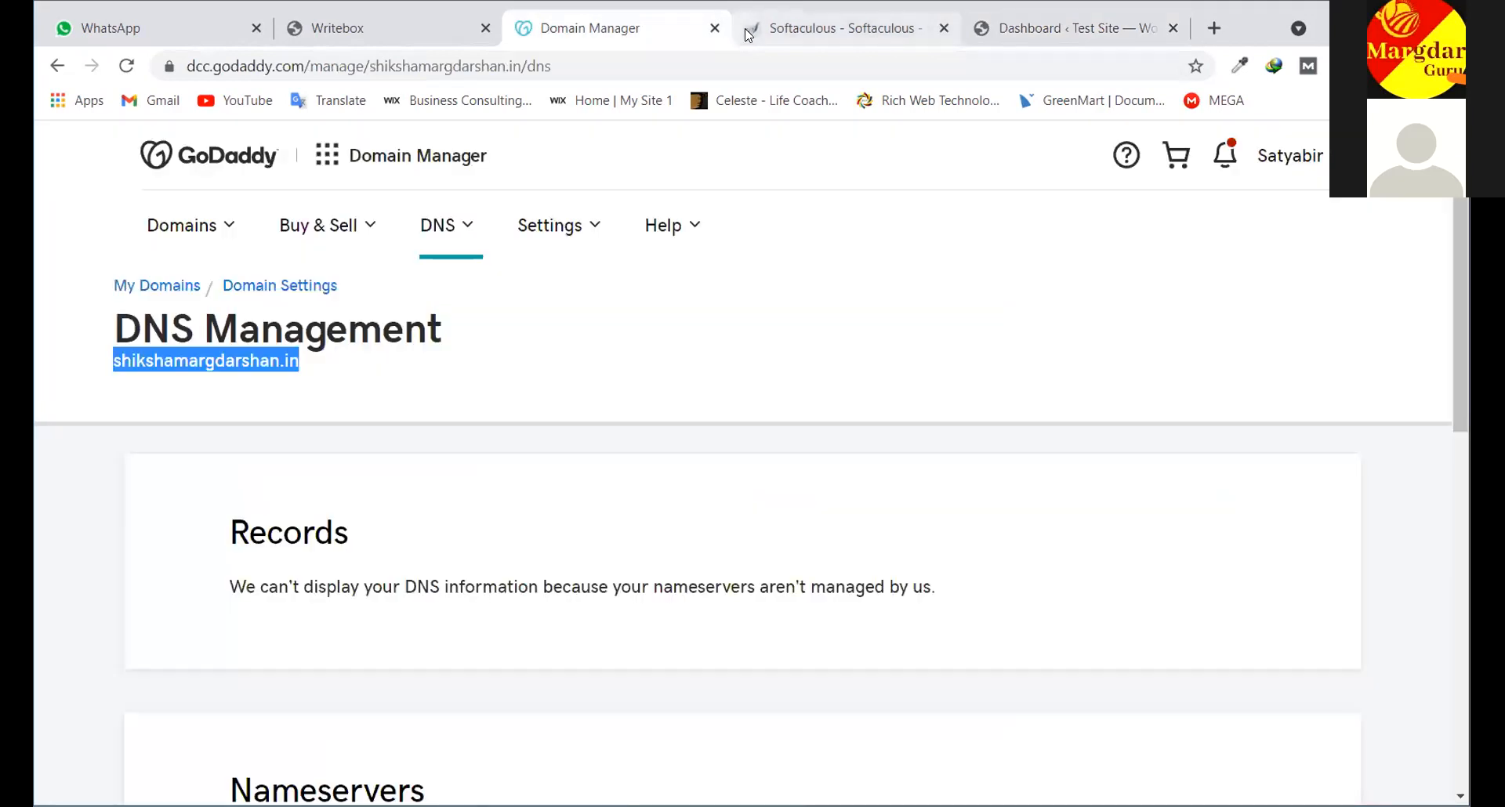
pyautogui.click(748, 35)
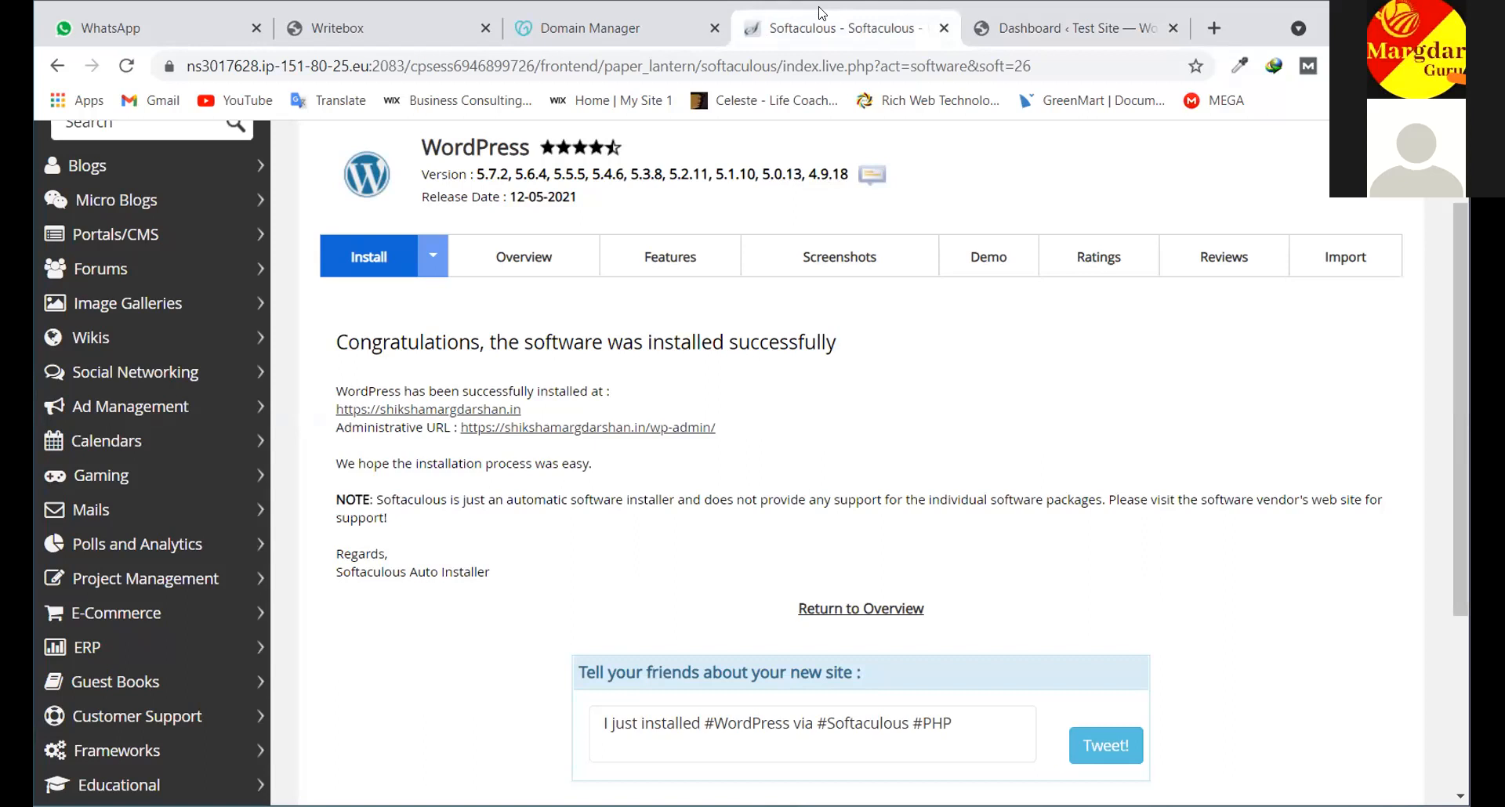
pyautogui.click(562, 36)
pyautogui.click(439, 31)
pyautogui.click(931, 27)
pyautogui.click(944, 29)
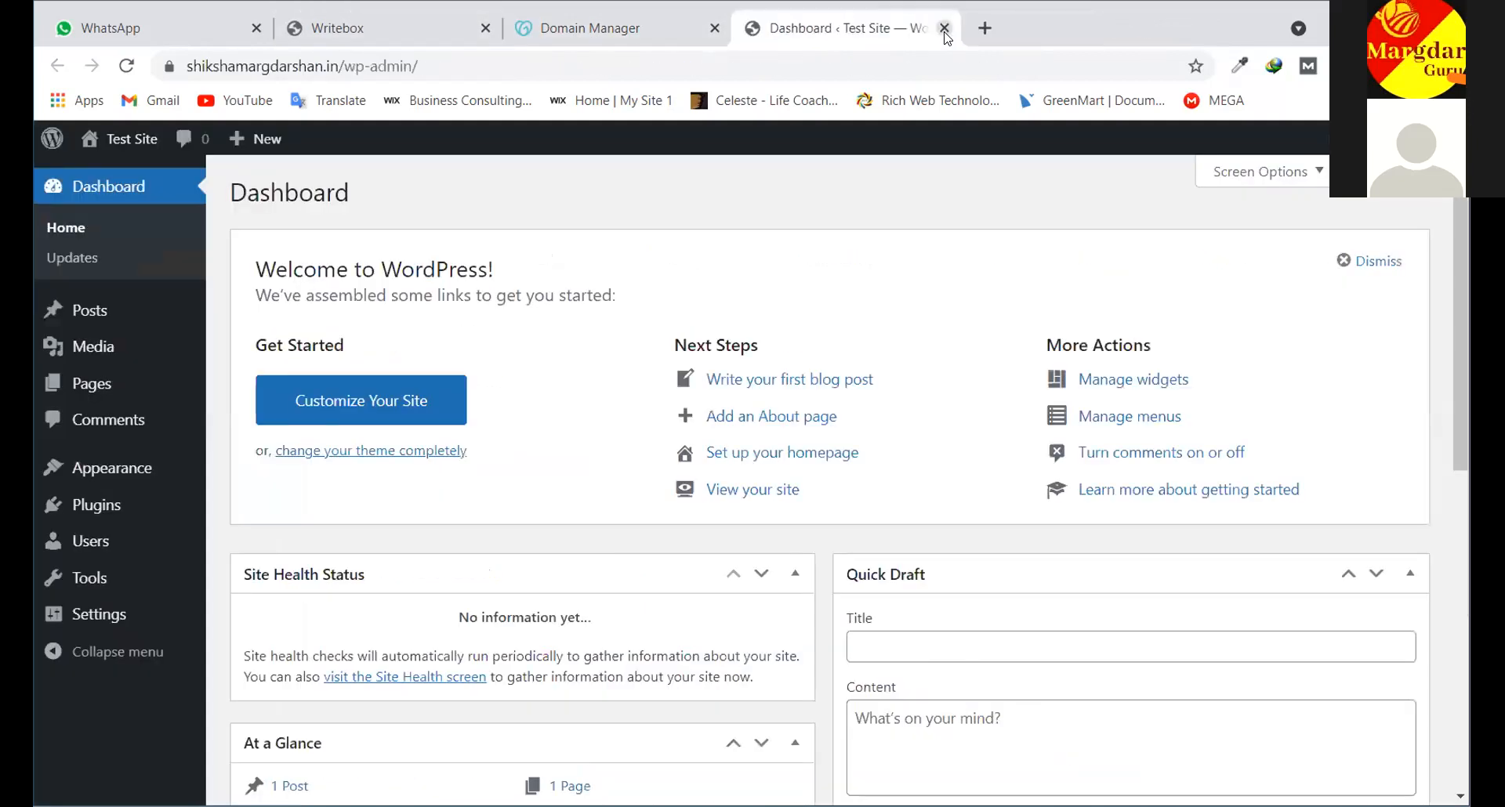
pyautogui.click(945, 29)
pyautogui.click(477, 31)
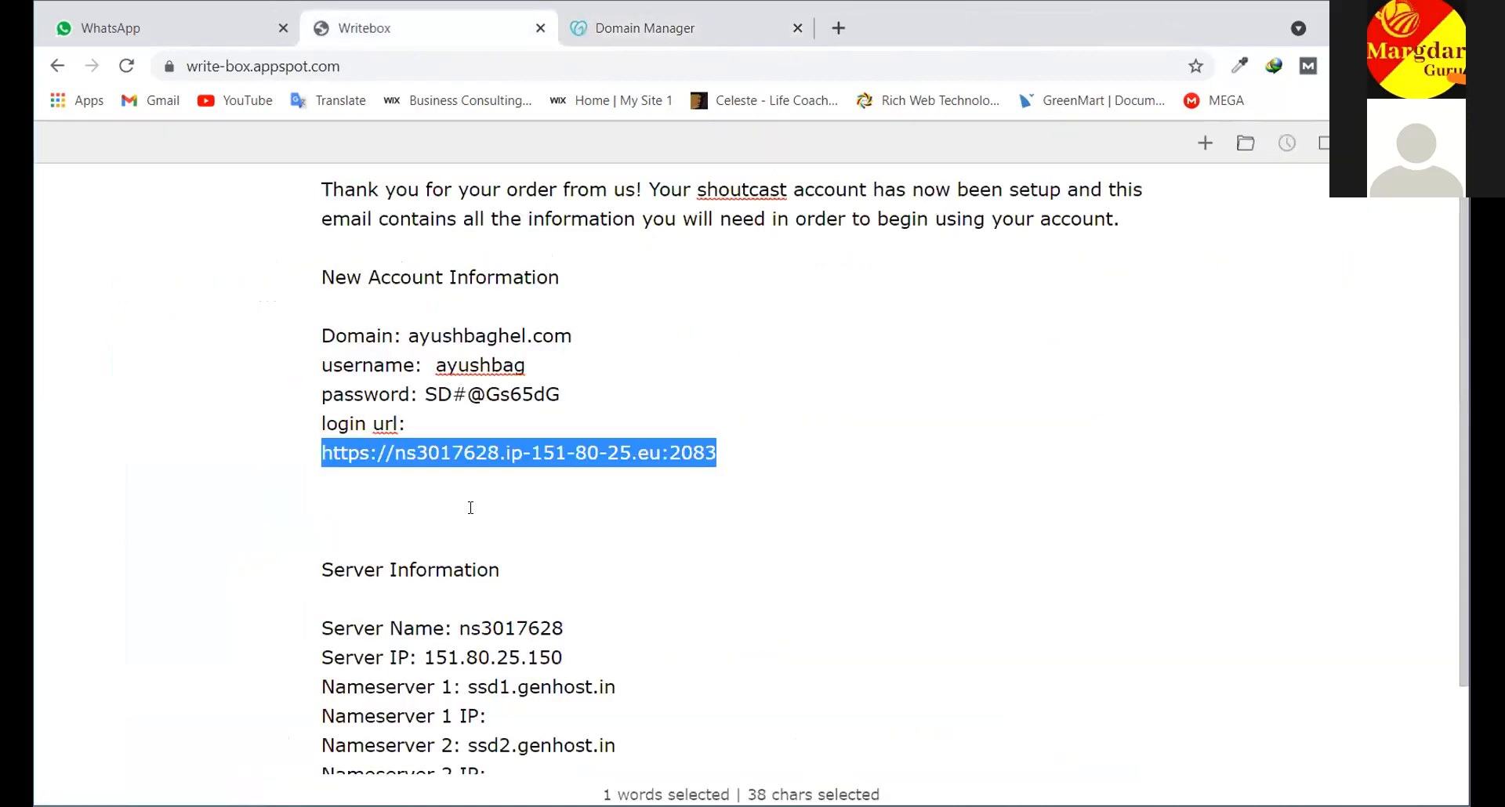
# Copy the cPanel login URL from the Writebox notes and load it in a new tab
pyautogui.scroll(-1, 614, 478)
pyautogui.click(638, 420)
pyautogui.scroll(1, 729, 447)
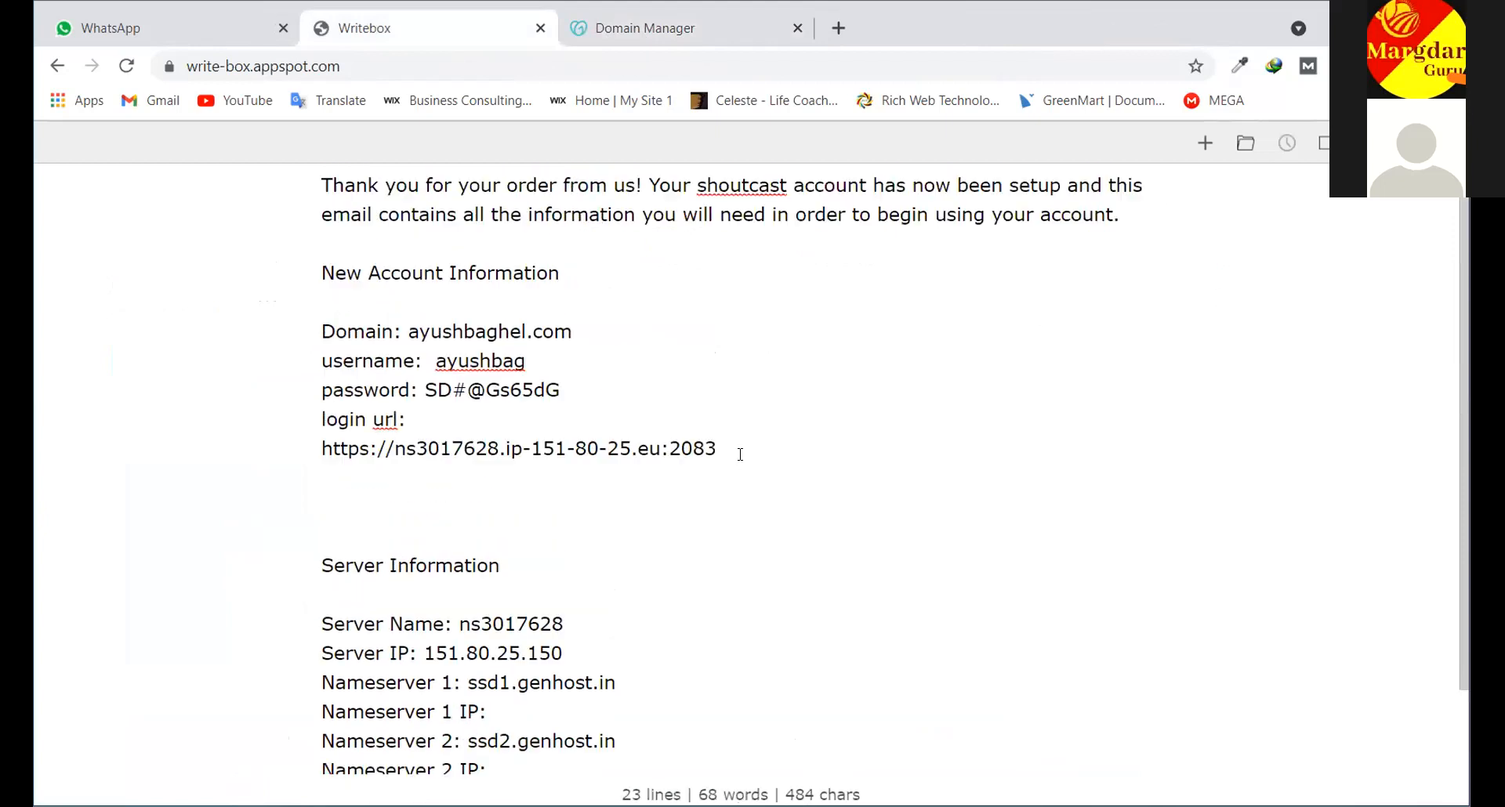
pyautogui.moveTo(718, 453); pyautogui.dragTo(325, 460)
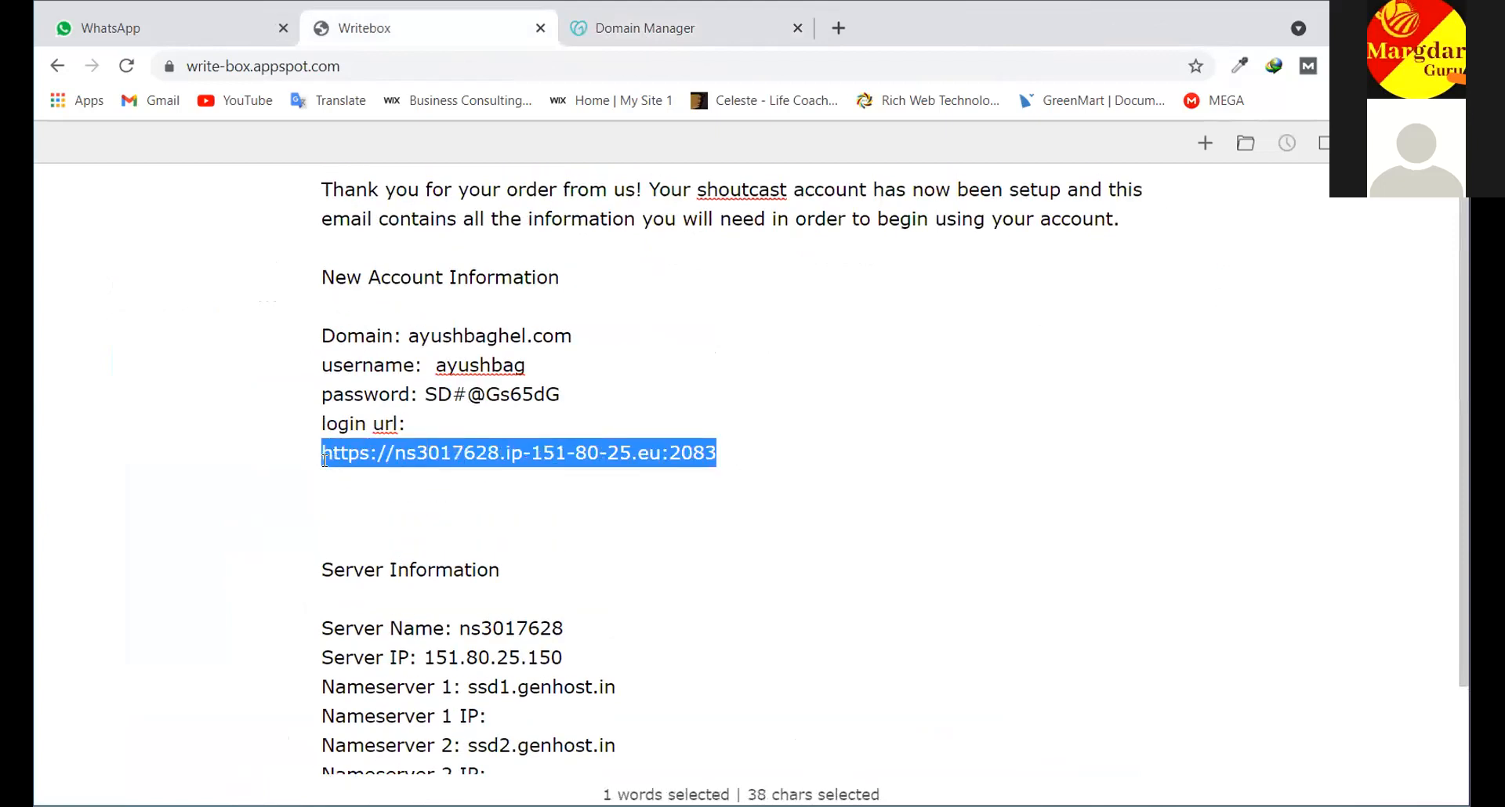
pyautogui.rightClick(428, 541)
pyautogui.click(444, 530)
pyautogui.click(851, 29)
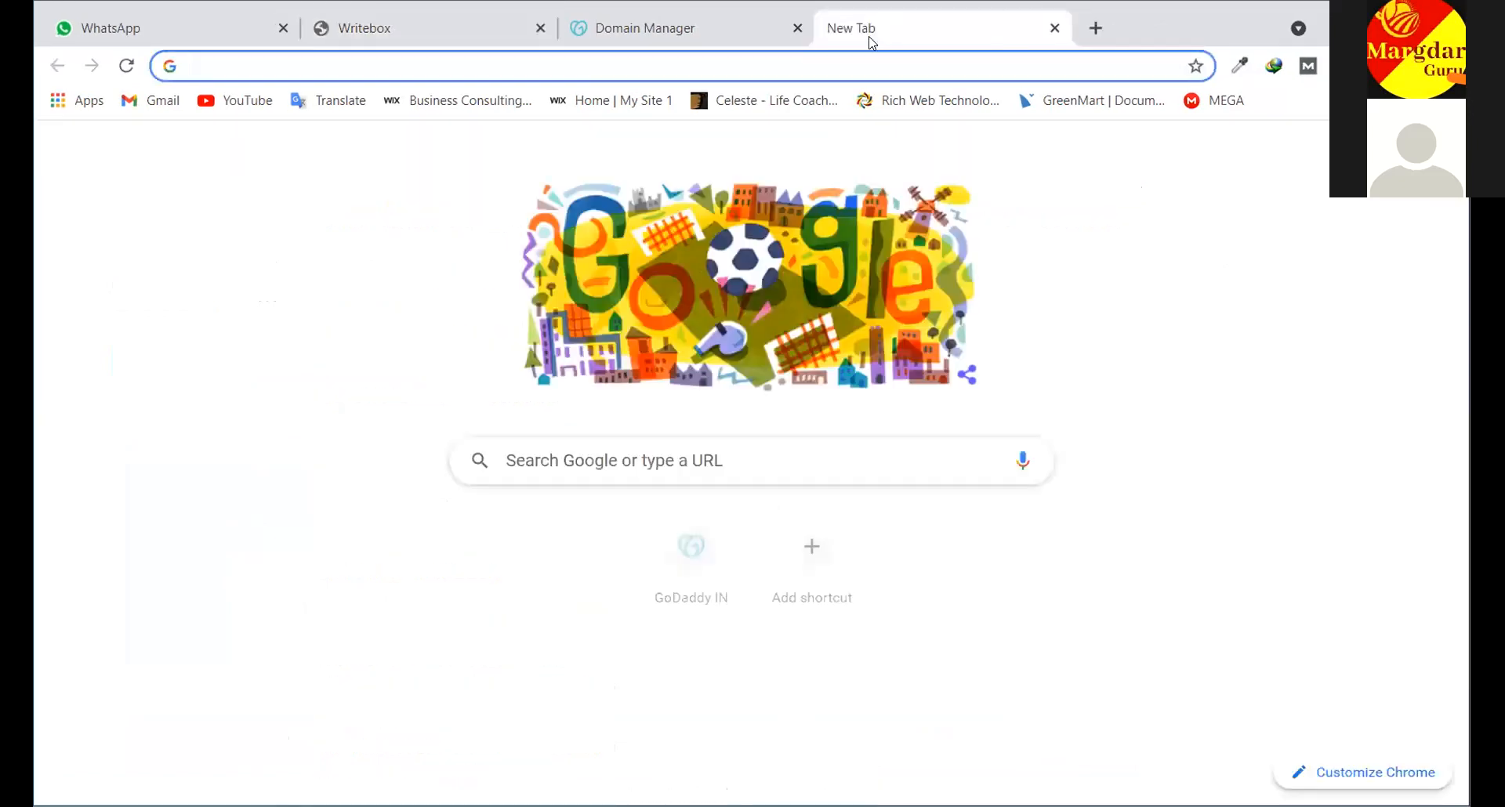
pyautogui.hotkey('ctrl', 'v')
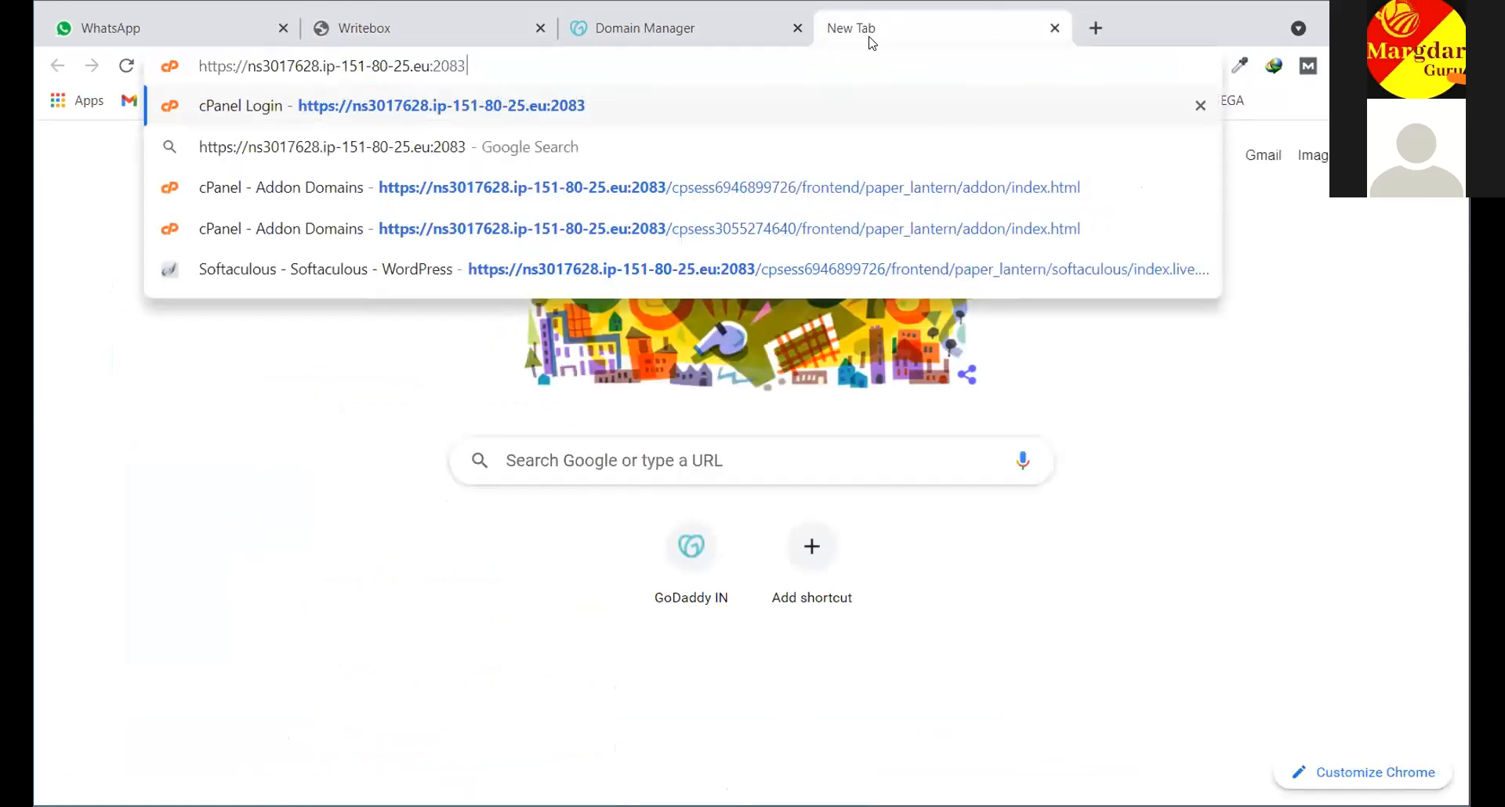
pyautogui.press('Return')
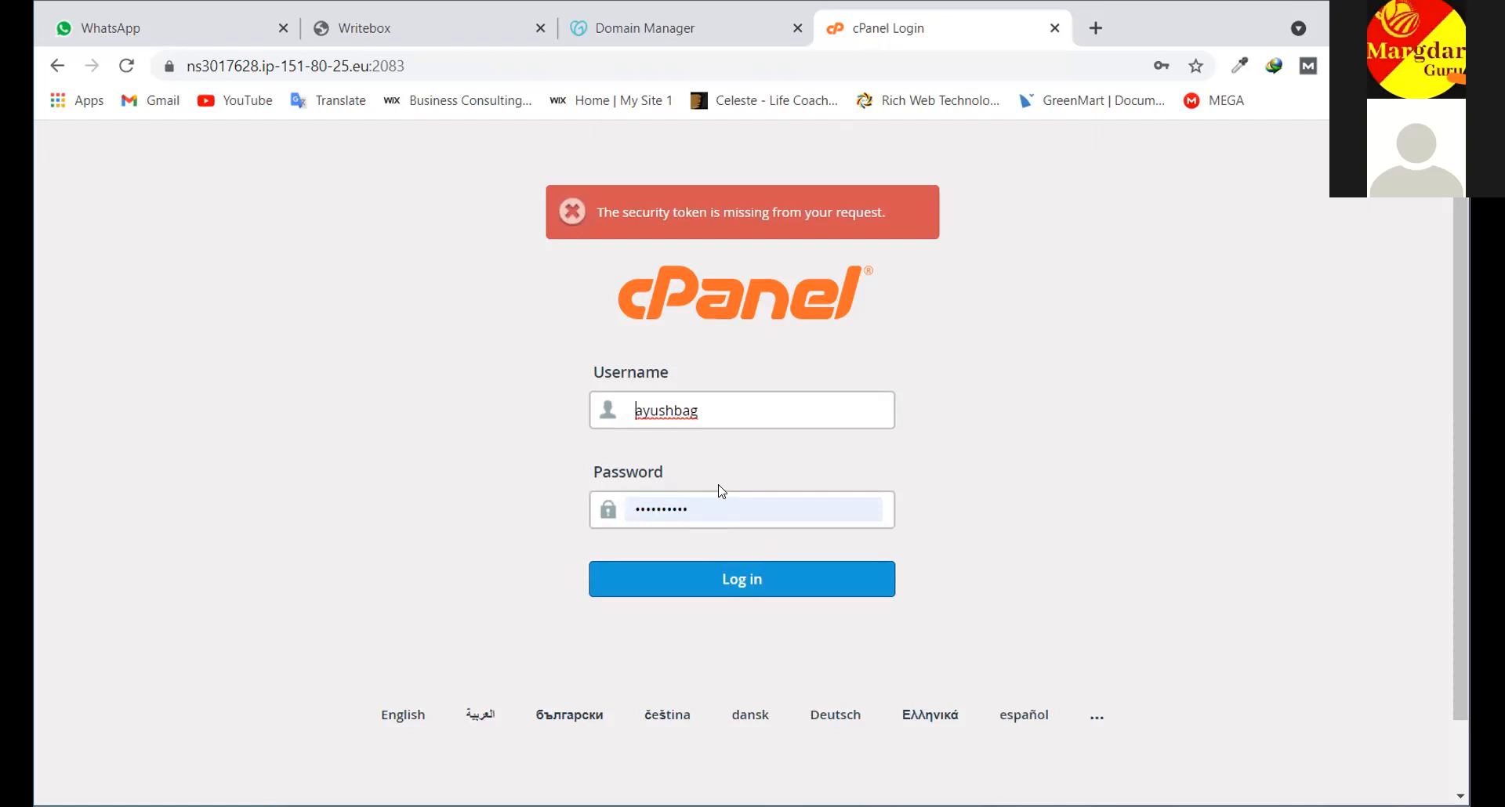
# Reload the cPanel login page in a fresh tab and close the old login tab
pyautogui.click(621, 27)
pyautogui.click(931, 24)
pyautogui.click(478, 66)
pyautogui.click(650, 33)
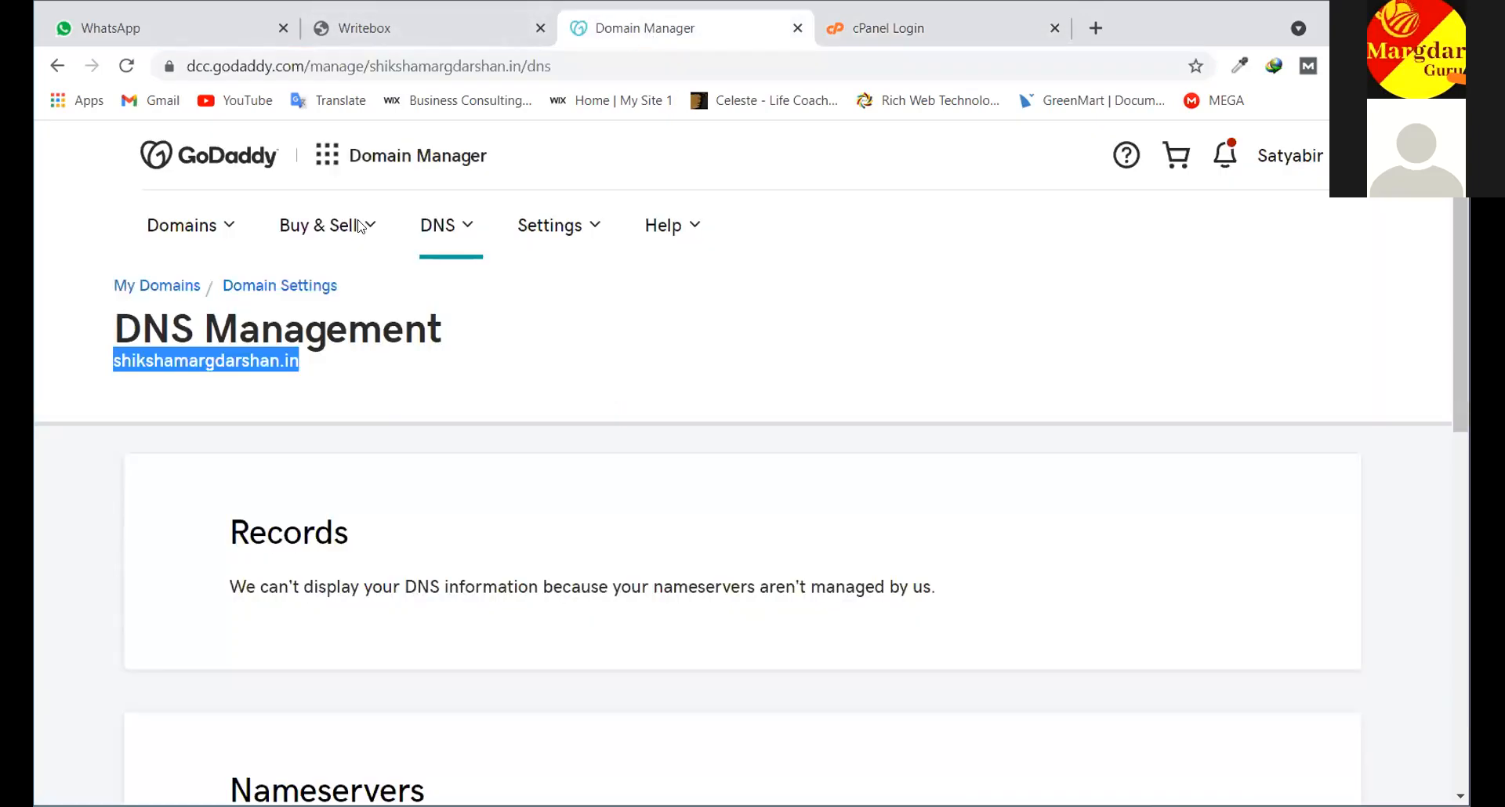
pyautogui.click(439, 29)
pyautogui.click(537, 394)
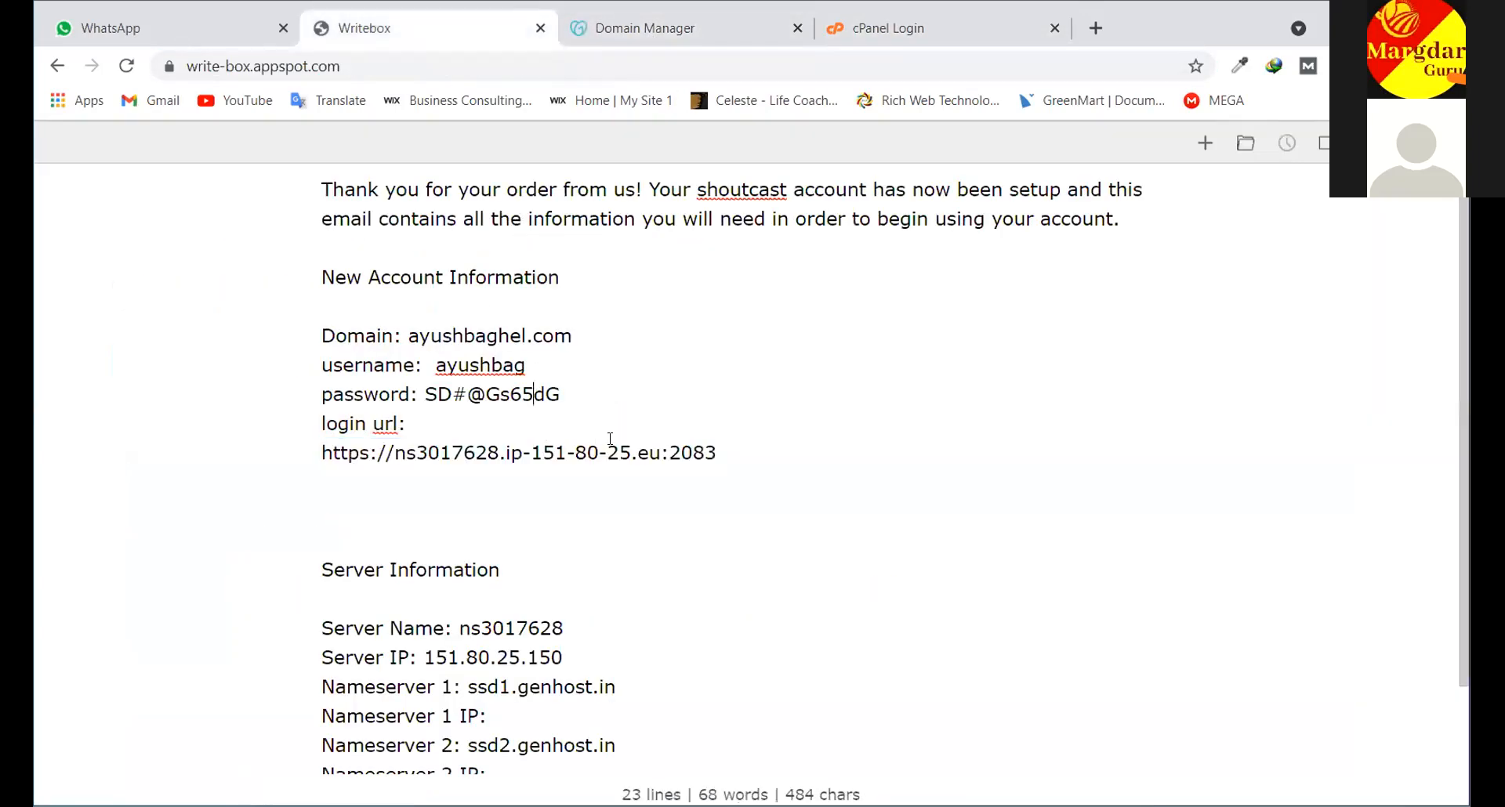
pyautogui.moveTo(720, 456)
pyautogui.mouseDown()
pyautogui.moveTo(400, 469)
pyautogui.moveTo(323, 455)
pyautogui.moveTo(717, 454)
pyautogui.mouseUp()
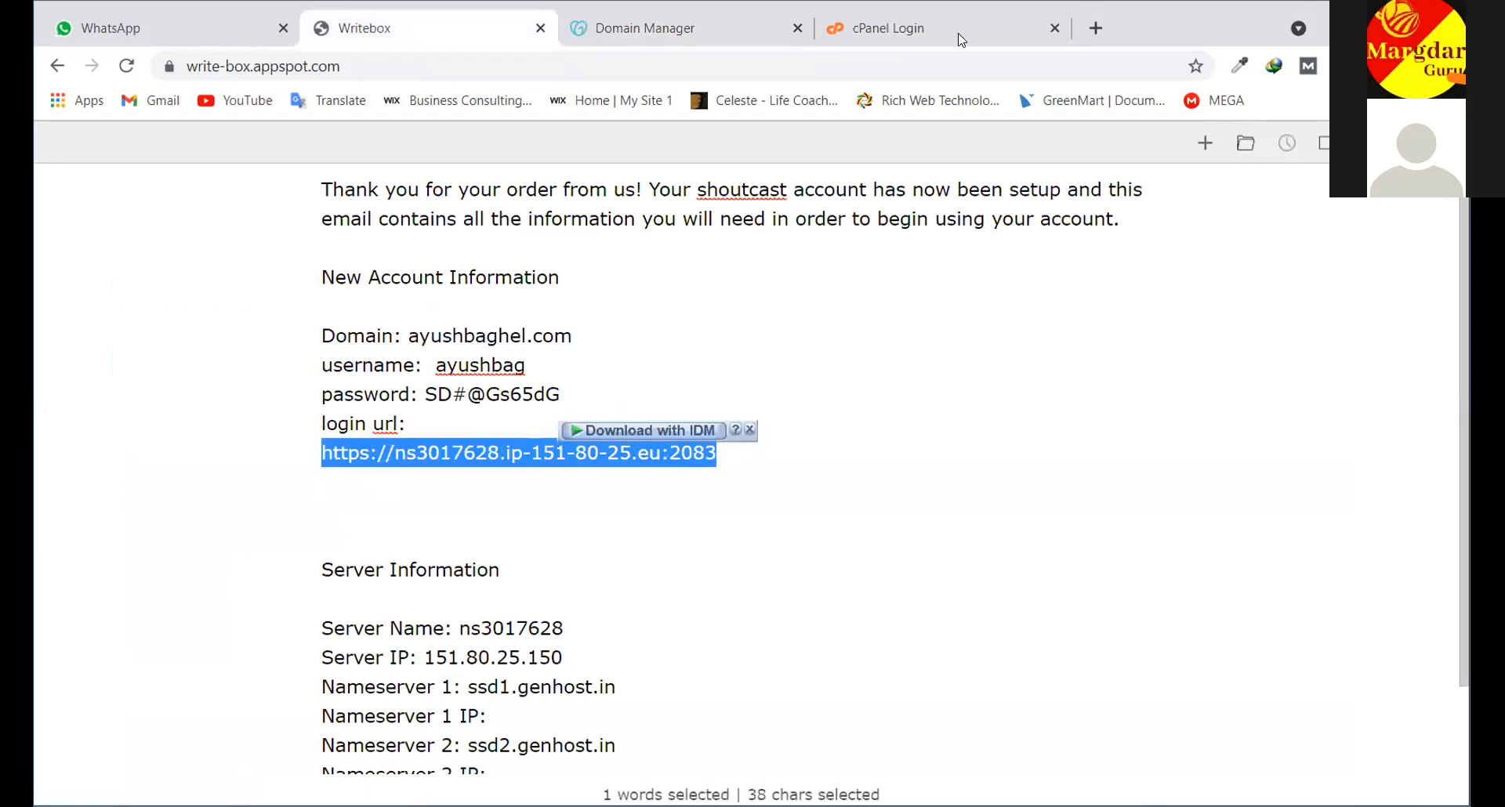
pyautogui.click(1097, 30)
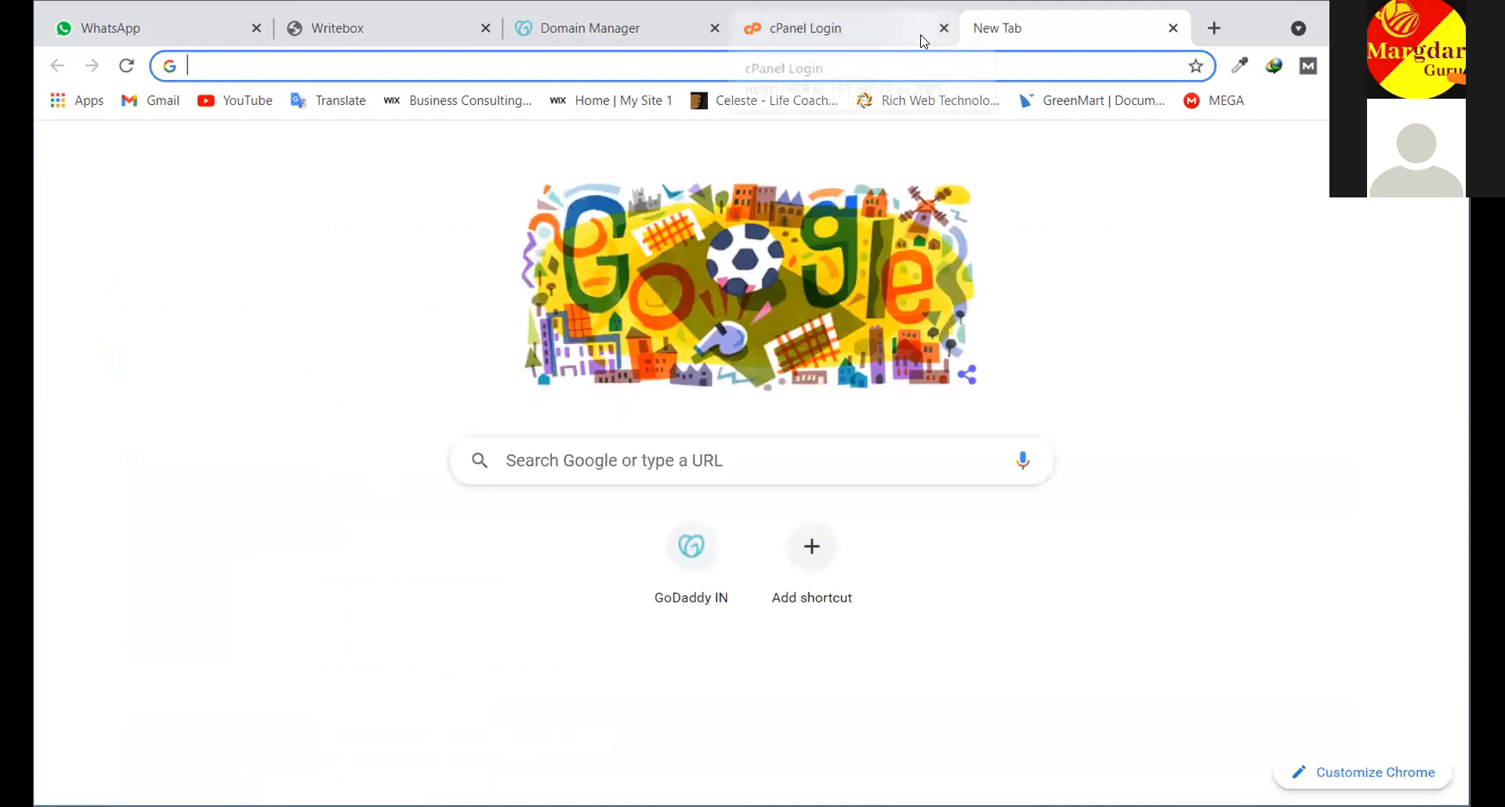
pyautogui.hotkey('ctrl', 'v')
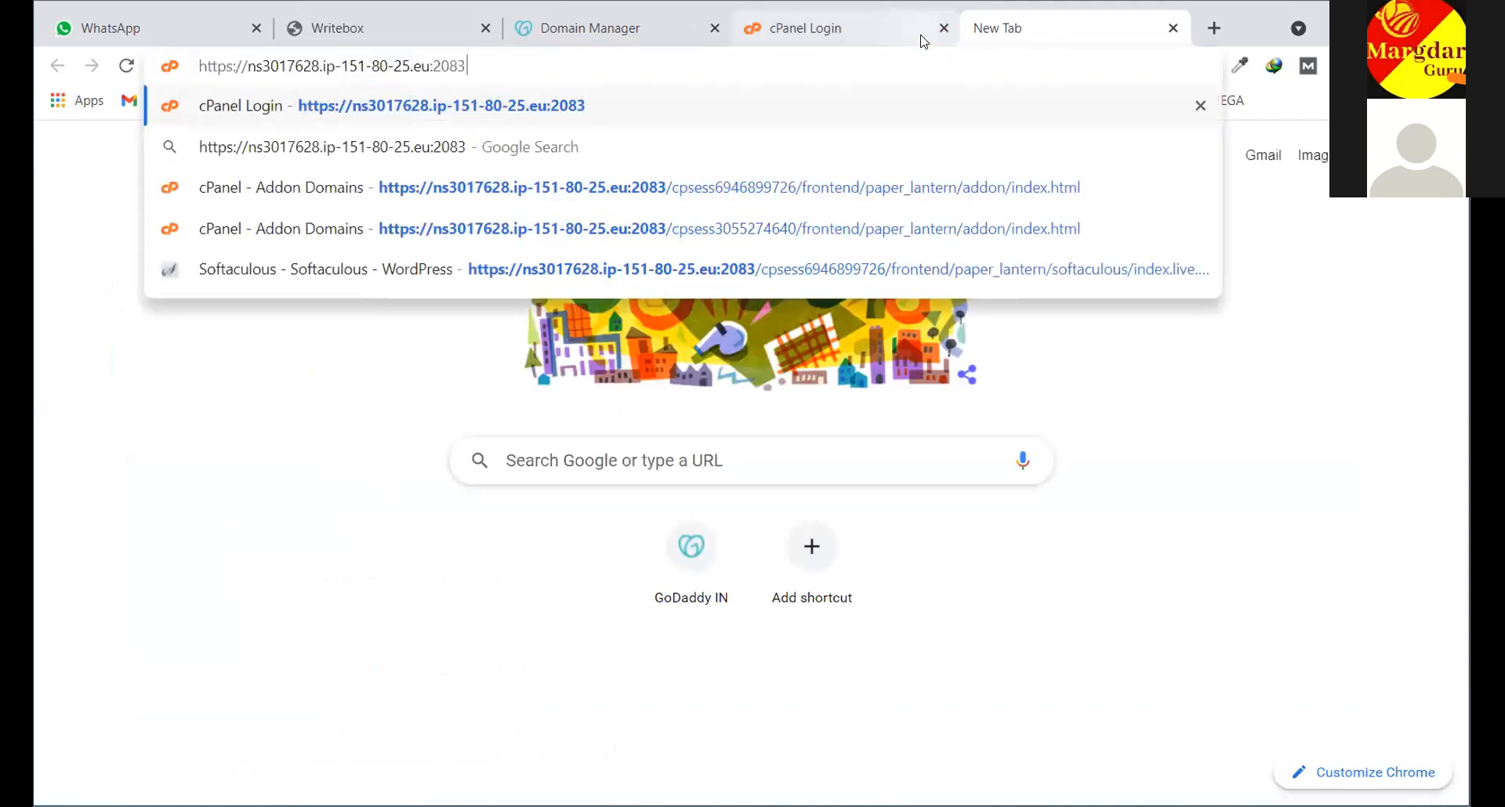
pyautogui.press('Return')
pyautogui.click(944, 28)
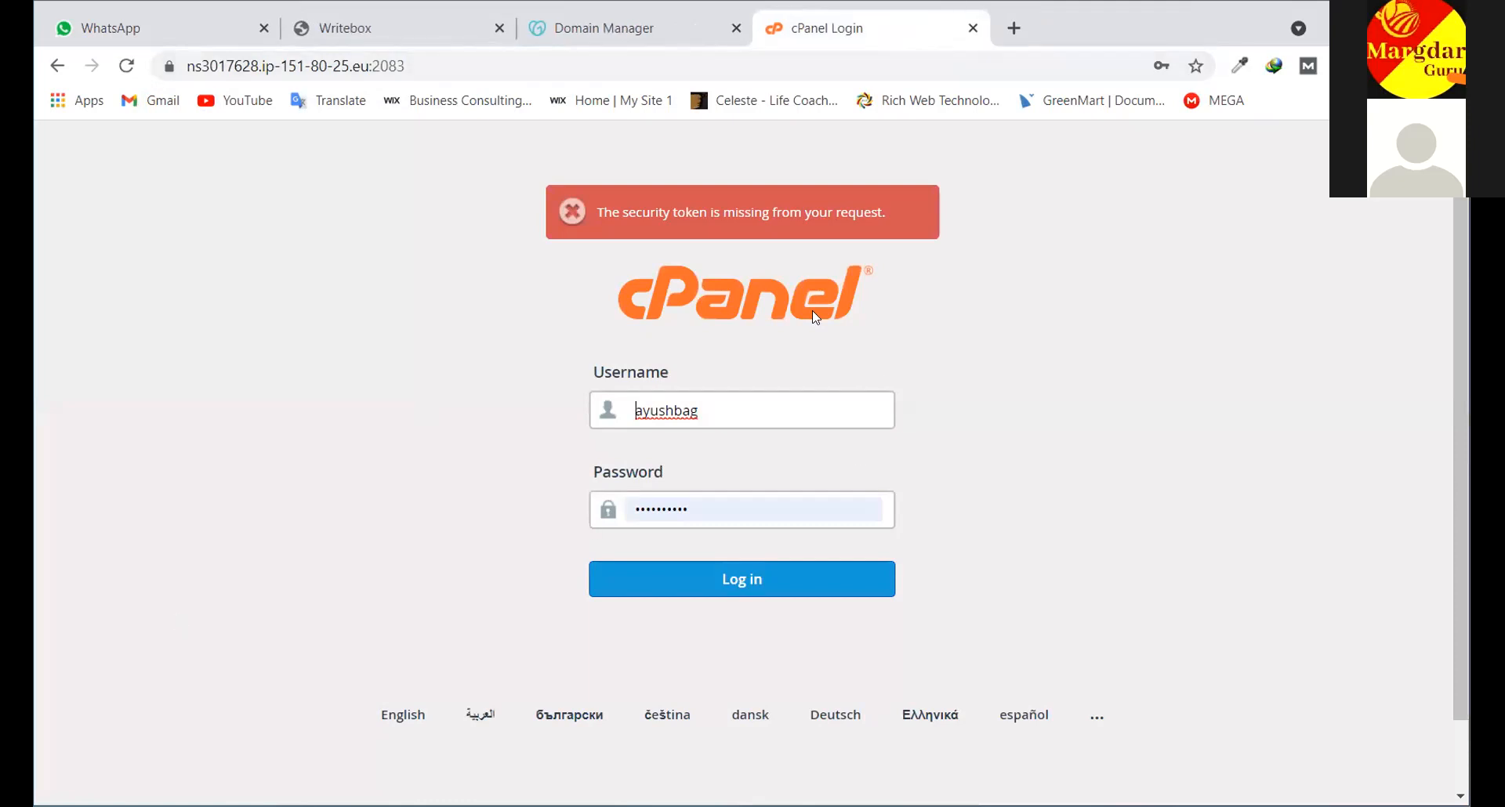
# Check the saved username in the notes, then log in to cPanel
pyautogui.click(461, 31)
pyautogui.moveTo(527, 365); pyautogui.dragTo(560, 394)
pyautogui.click(854, 37)
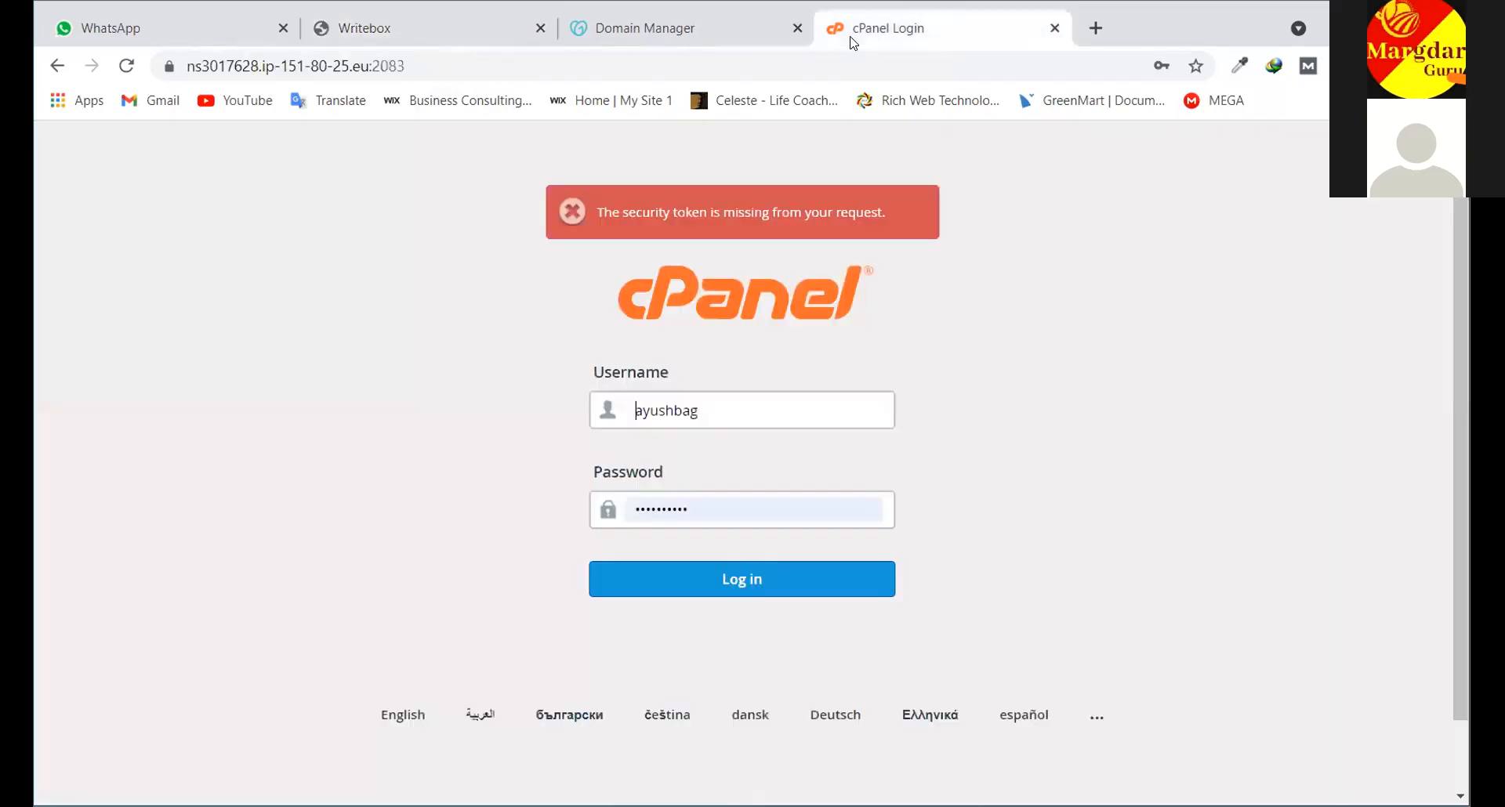
pyautogui.click(757, 397)
pyautogui.click(749, 578)
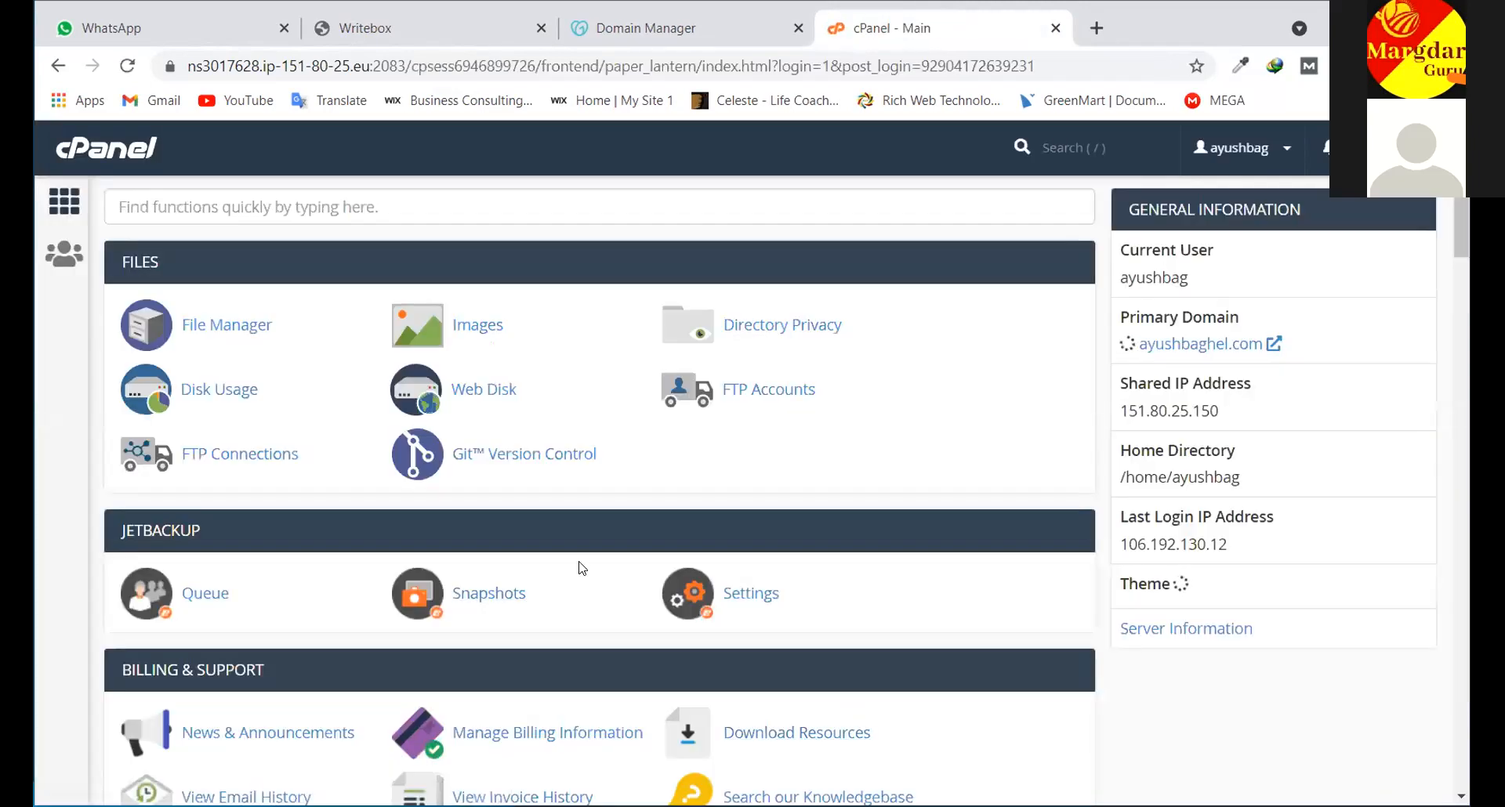
pyautogui.scroll(-3, 580, 570)
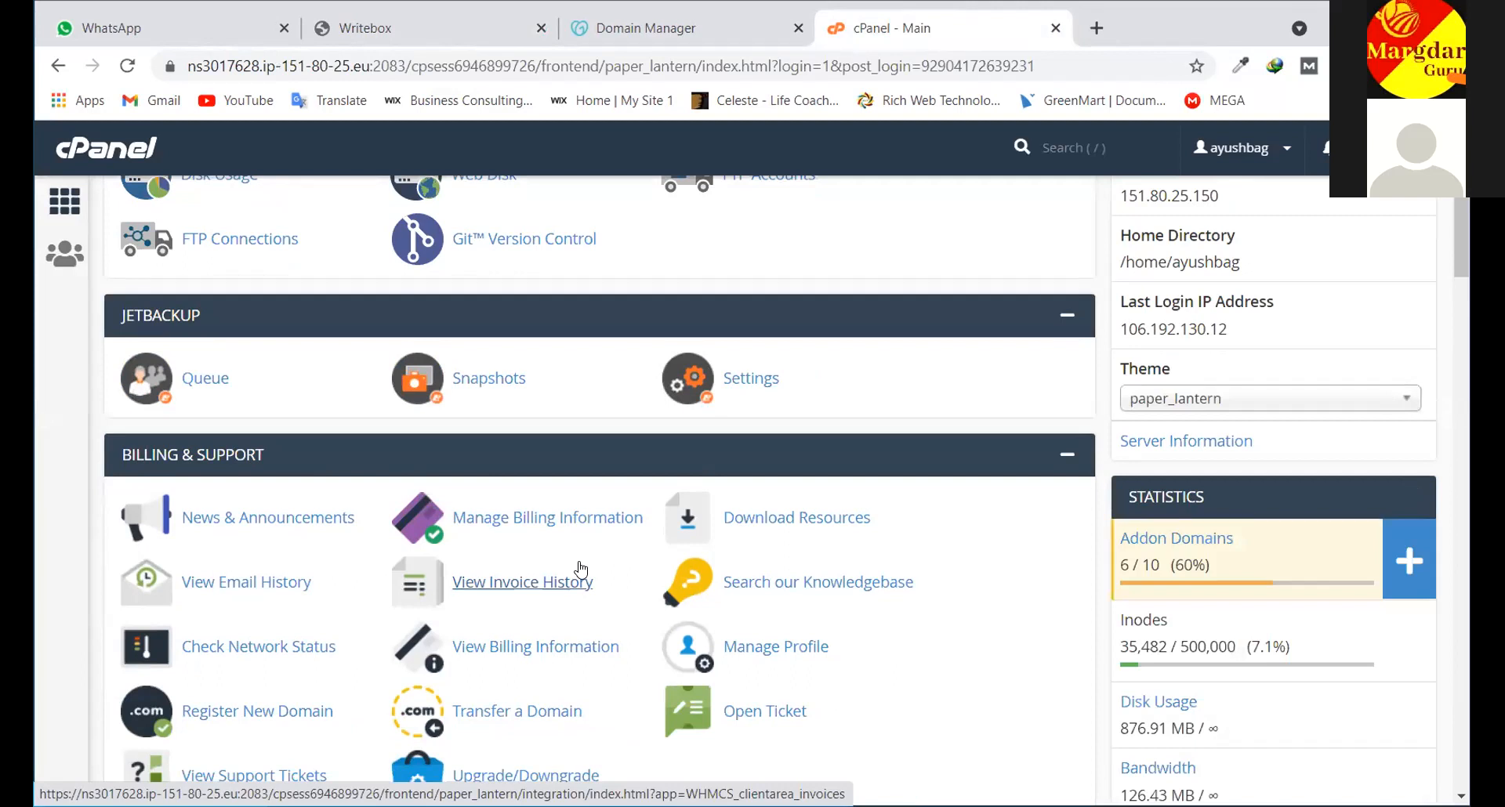
pyautogui.scroll(3, 580, 570)
pyautogui.scroll(-3, 548, 556)
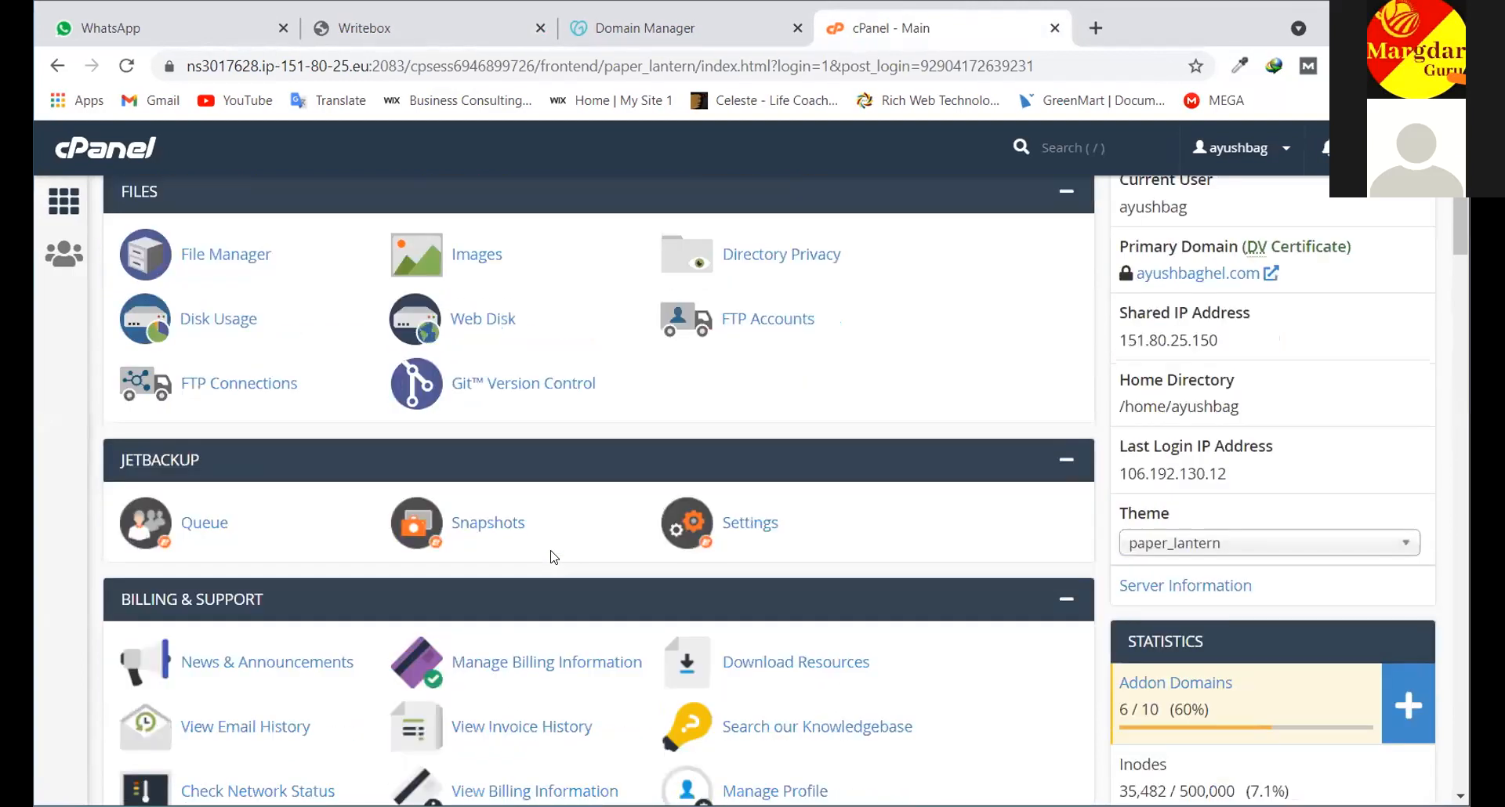
pyautogui.scroll(3, 551, 557)
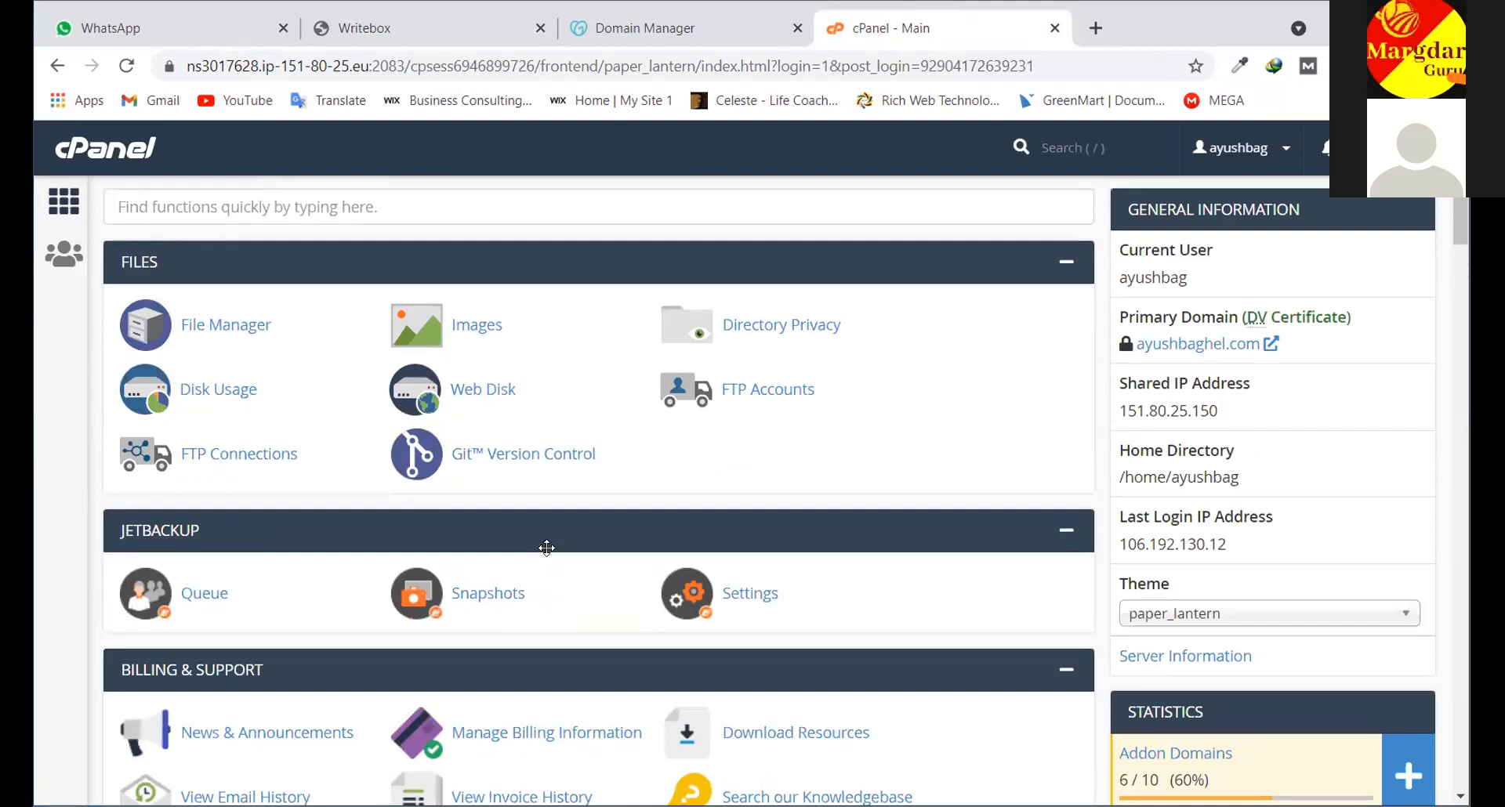
pyautogui.scroll(-1, 547, 547)
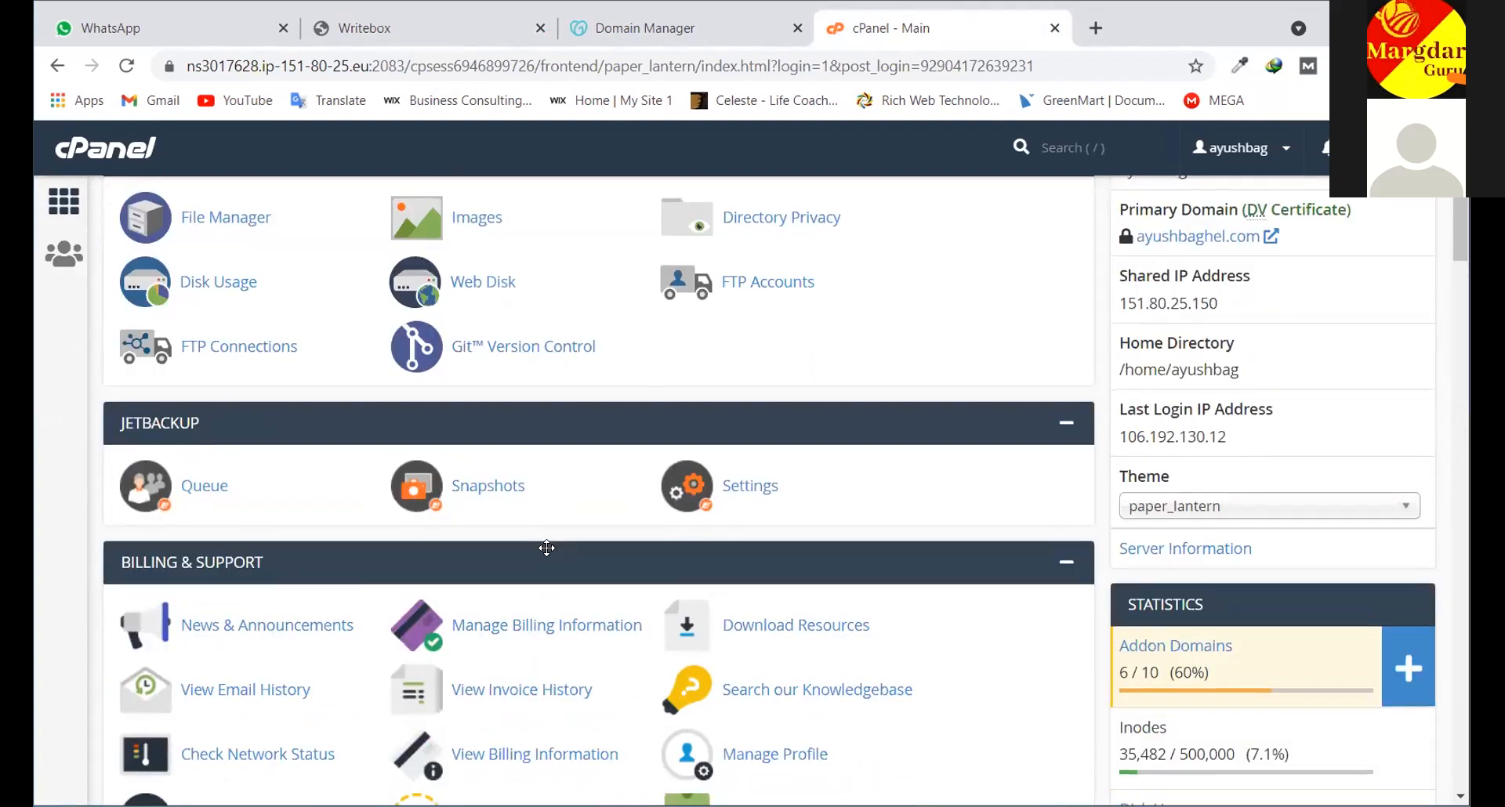
pyautogui.scroll(1, 546, 548)
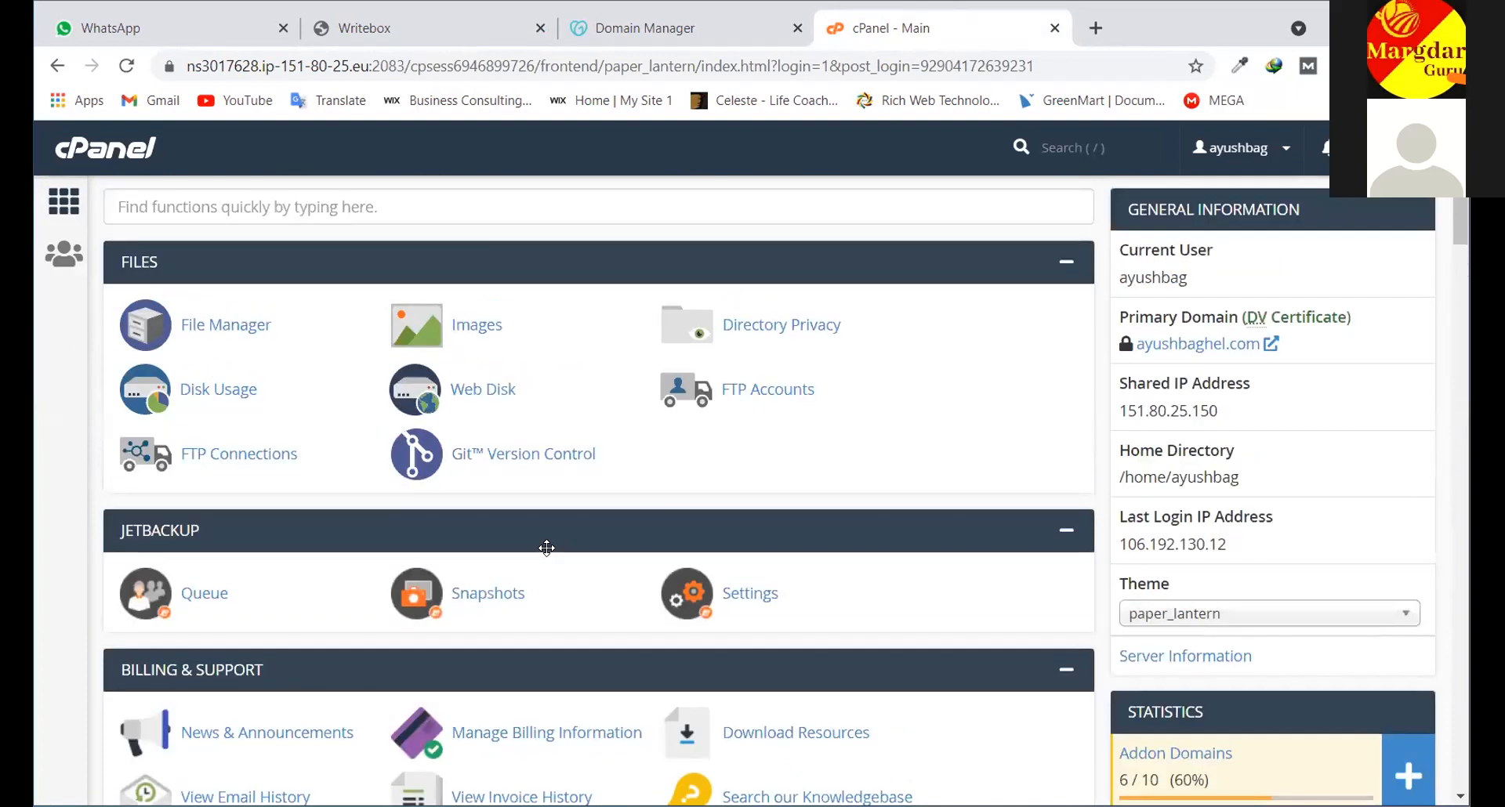
pyautogui.scroll(-2, 546, 548)
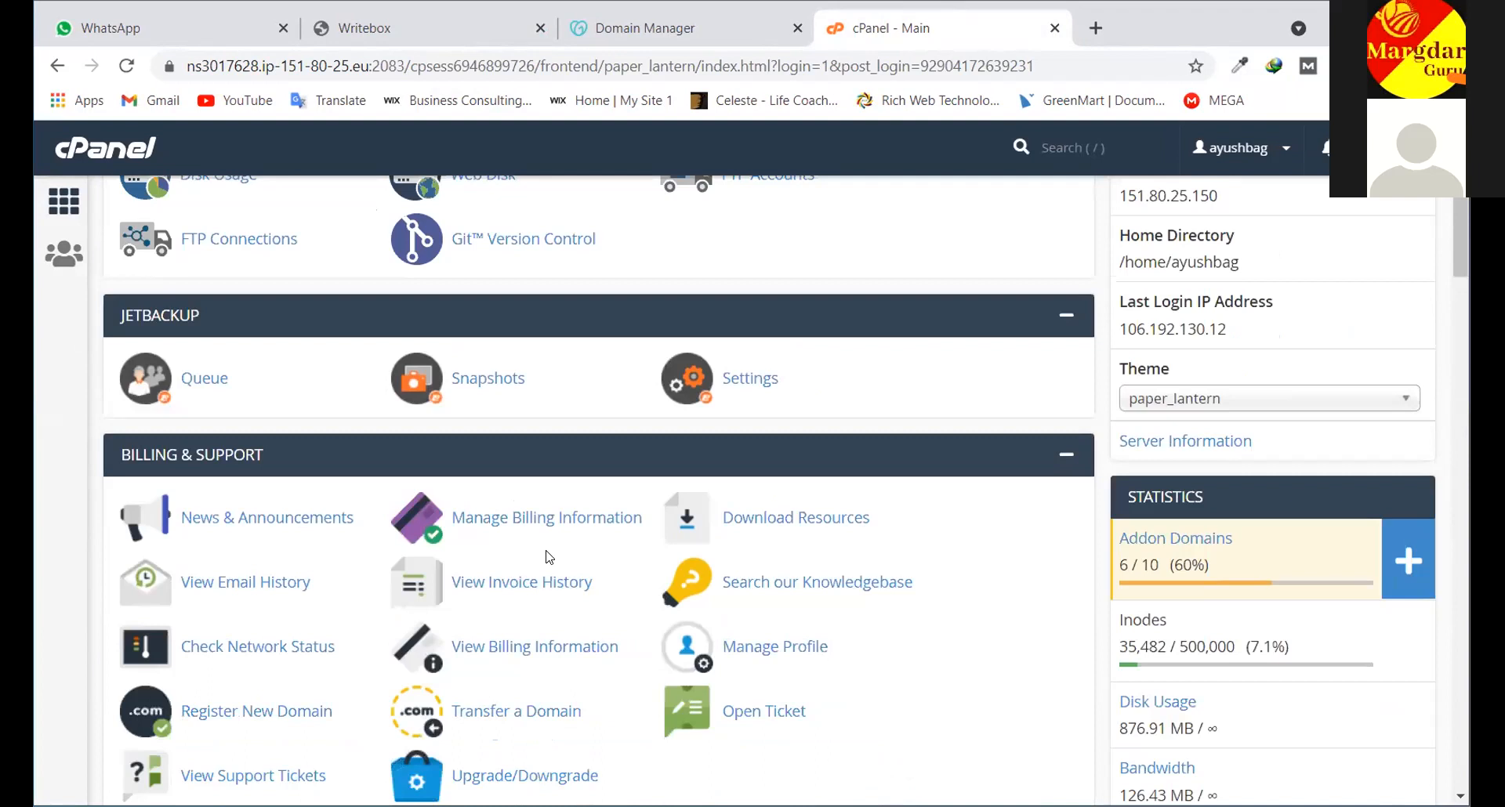
pyautogui.scroll(-6, 546, 557)
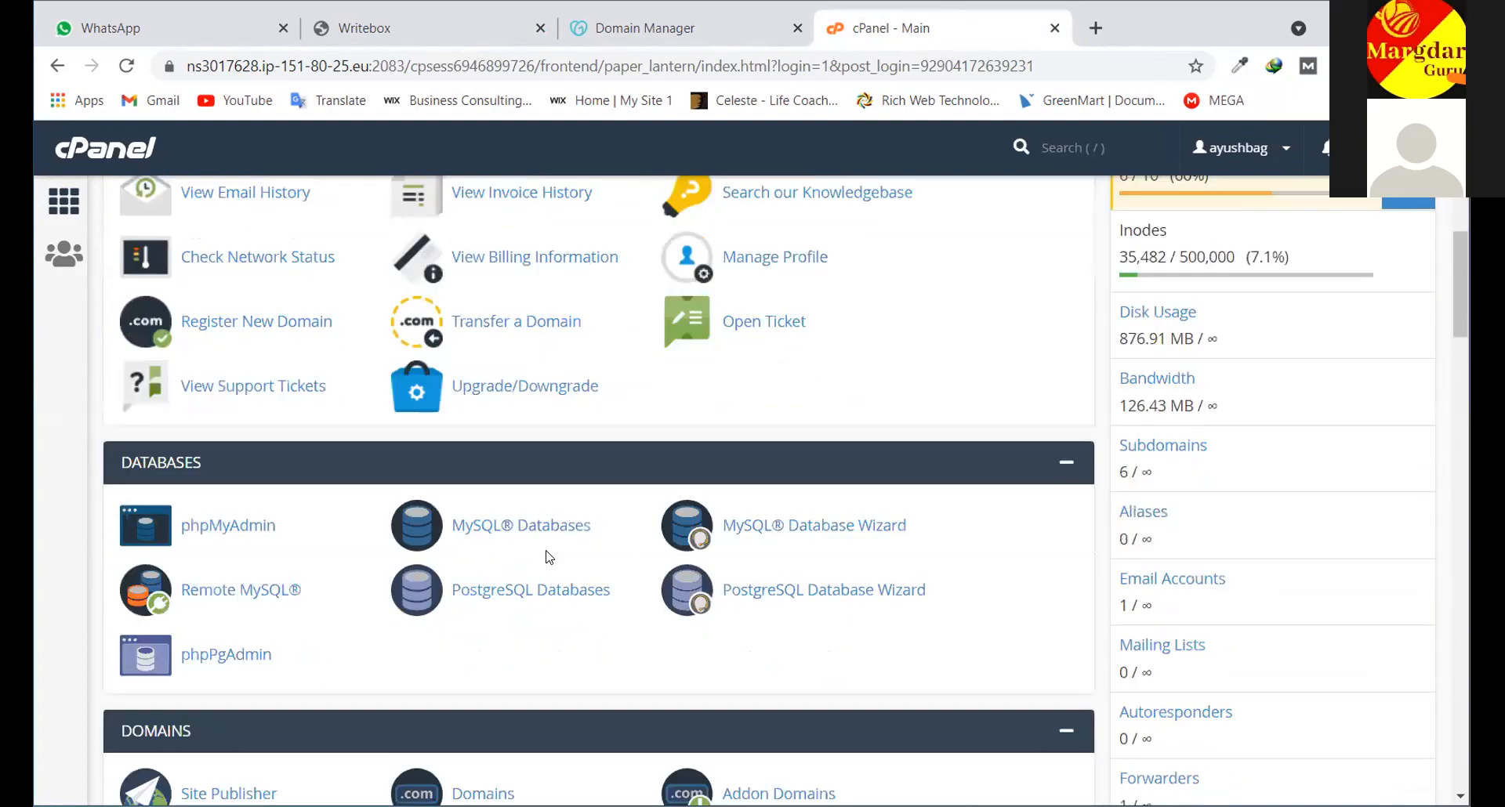
pyautogui.scroll(-2, 548, 558)
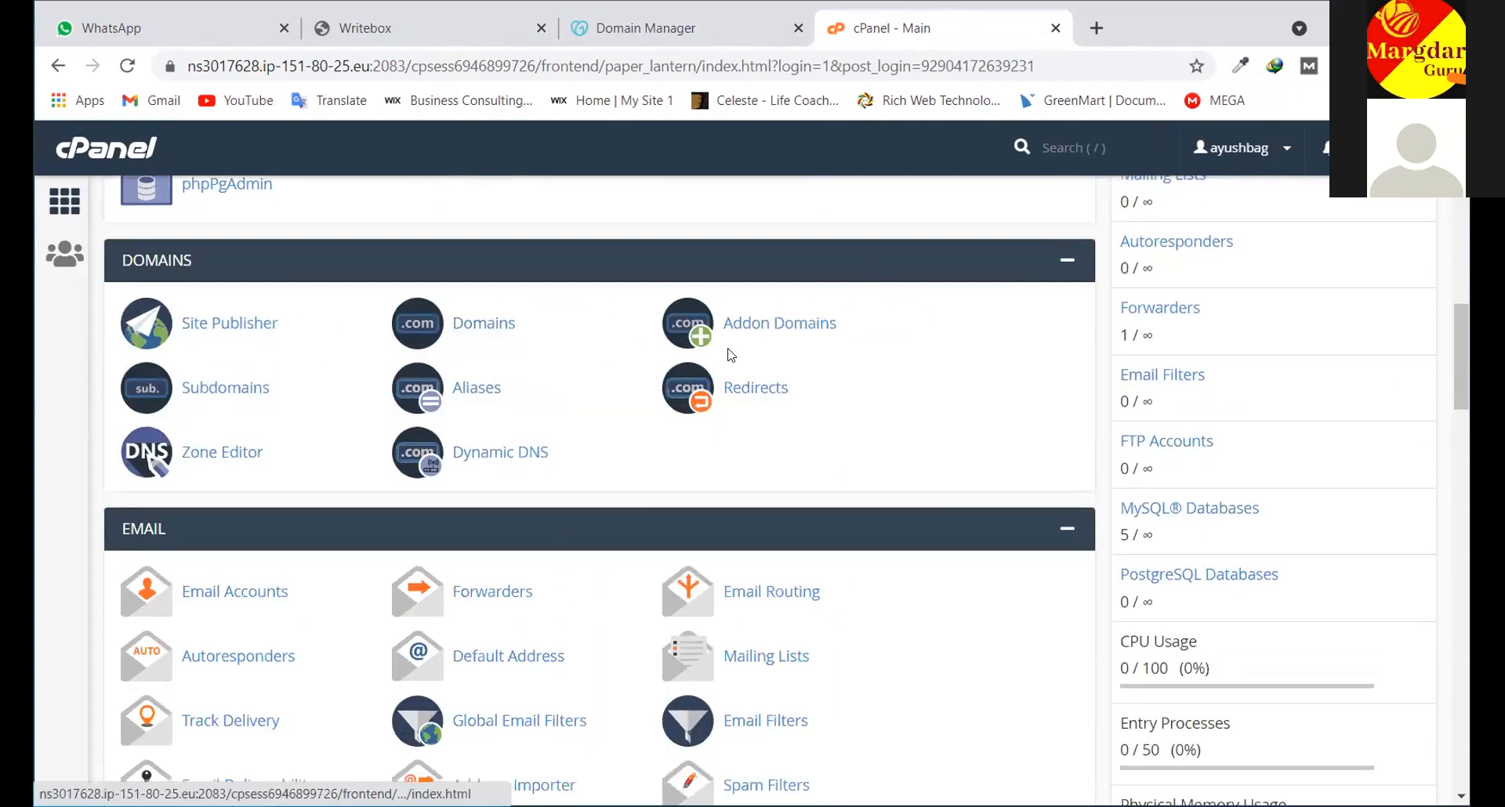
pyautogui.scroll(1, 752, 471)
pyautogui.scroll(1, 752, 481)
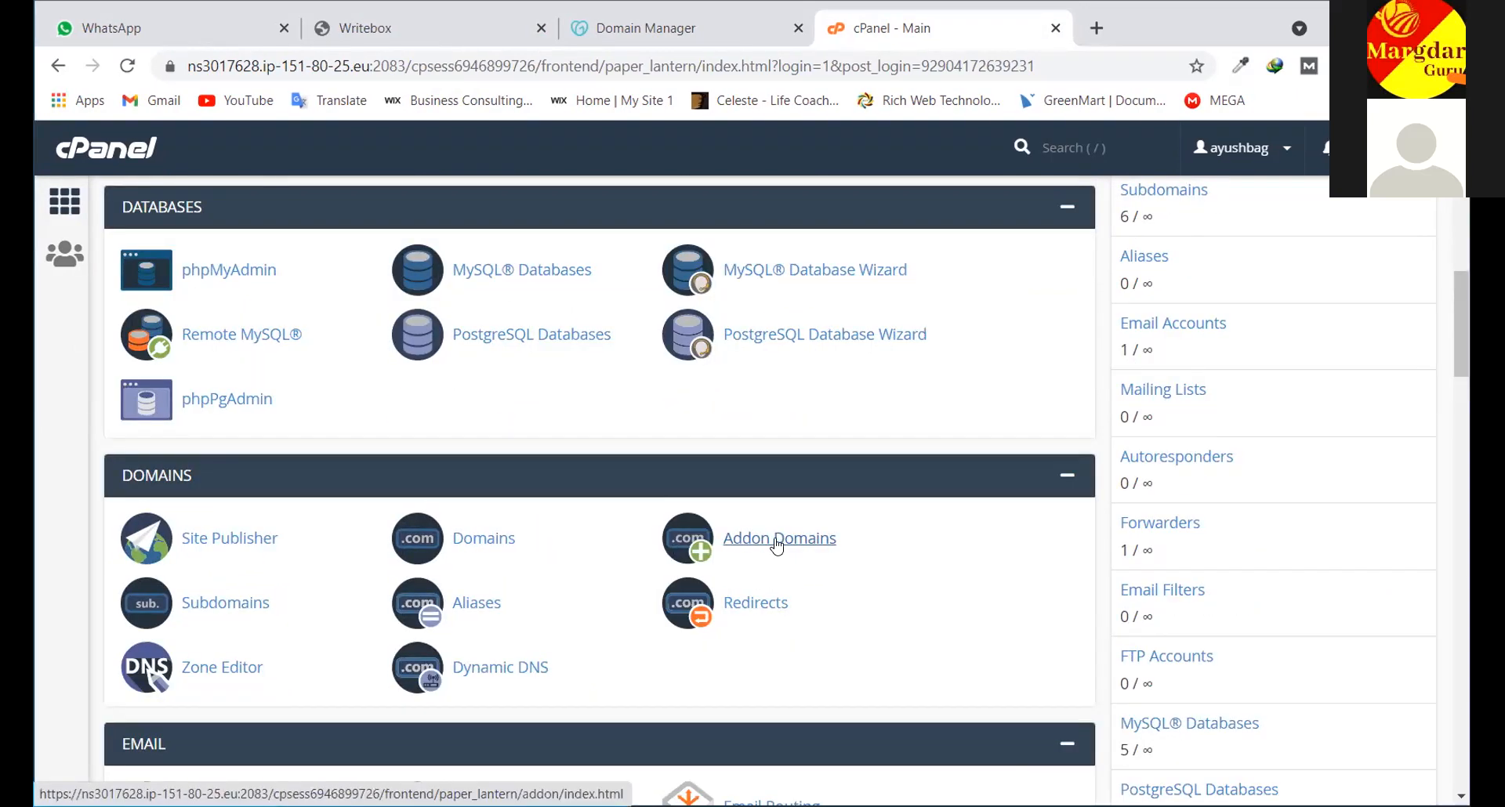
# Open Addon Domains and focus the empty New Domain Name field, dismissing autofill suggestions
pyautogui.click(771, 541)
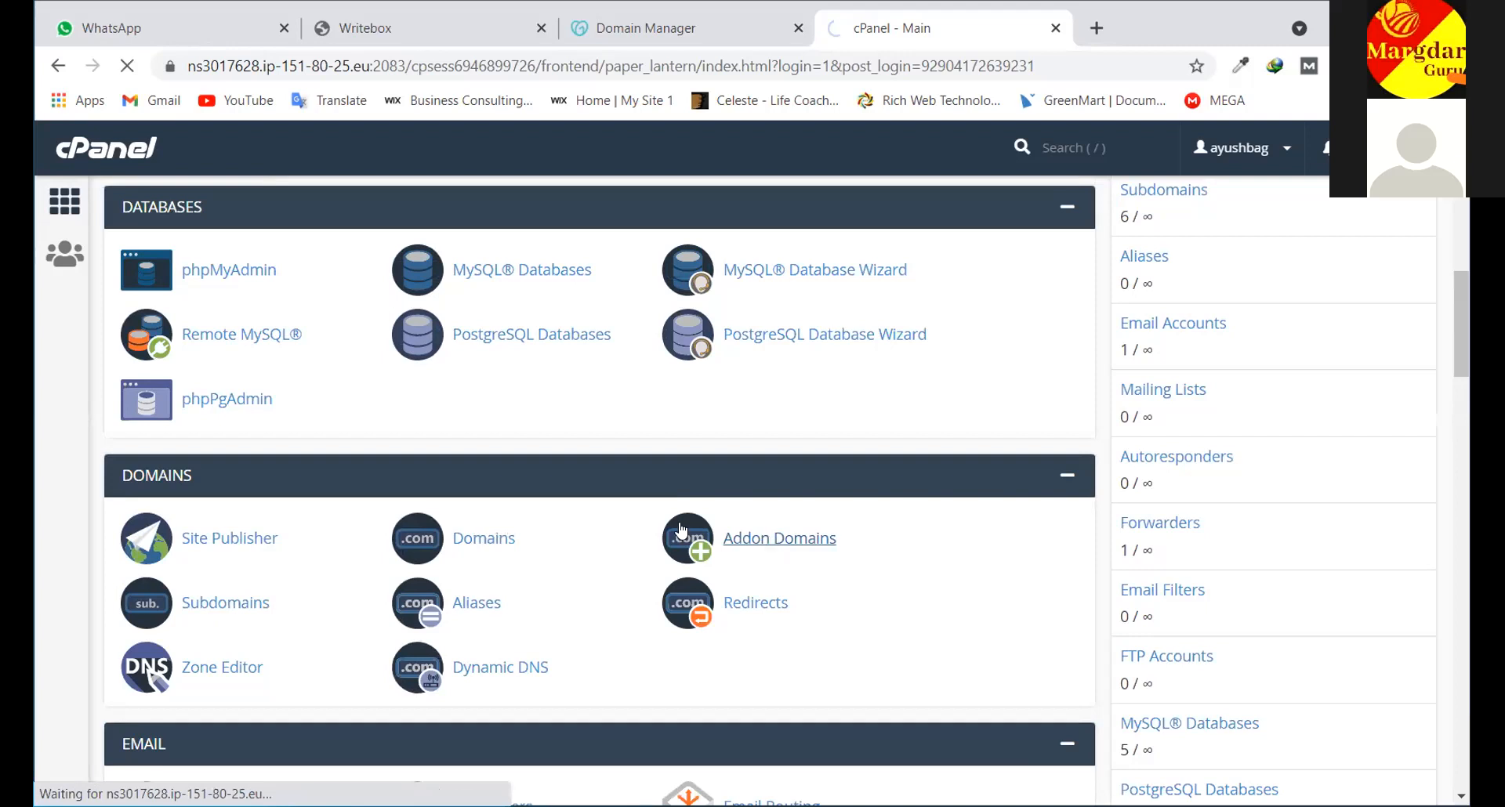
pyautogui.click(326, 441)
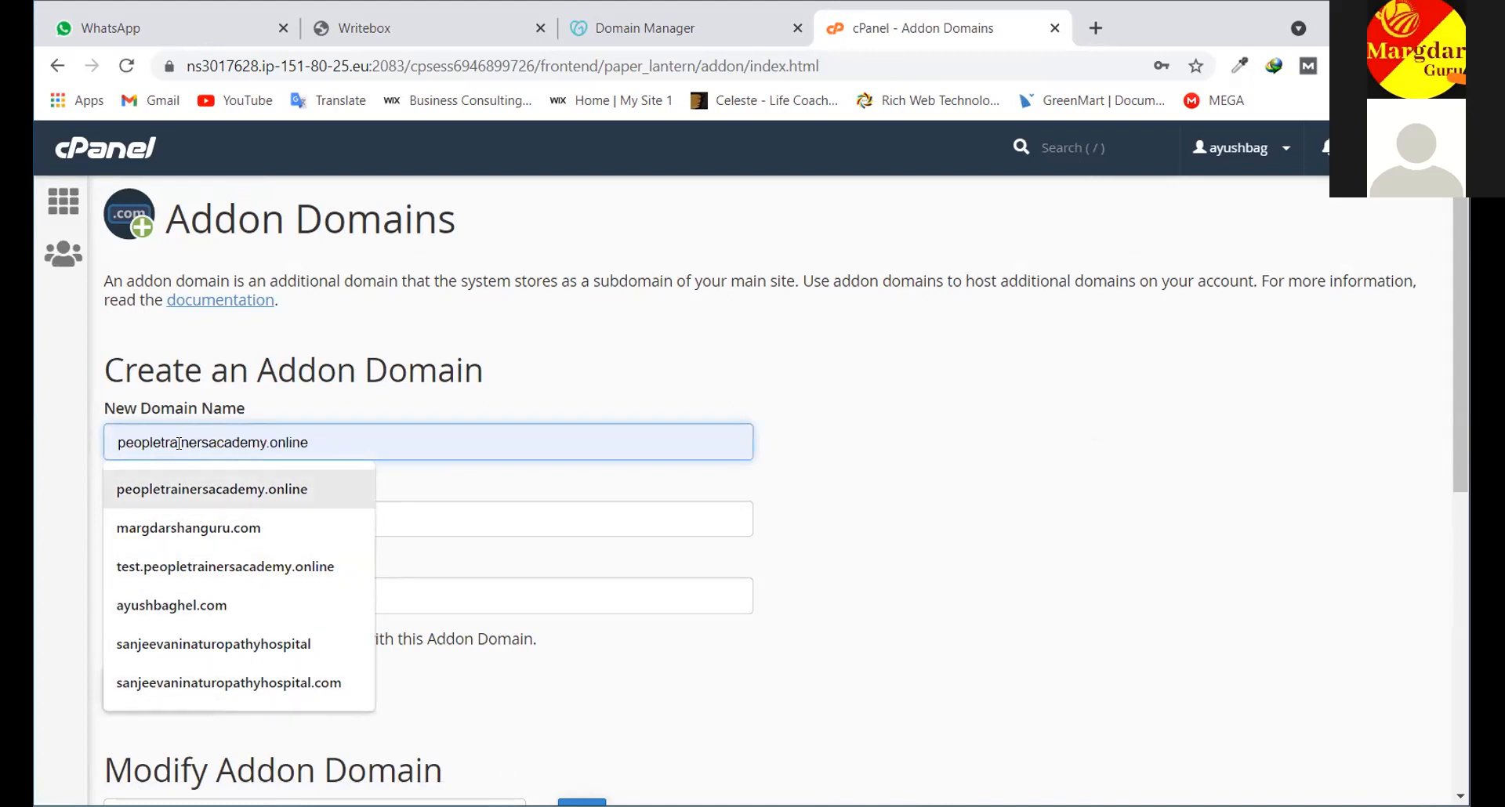
pyautogui.click(1264, 378)
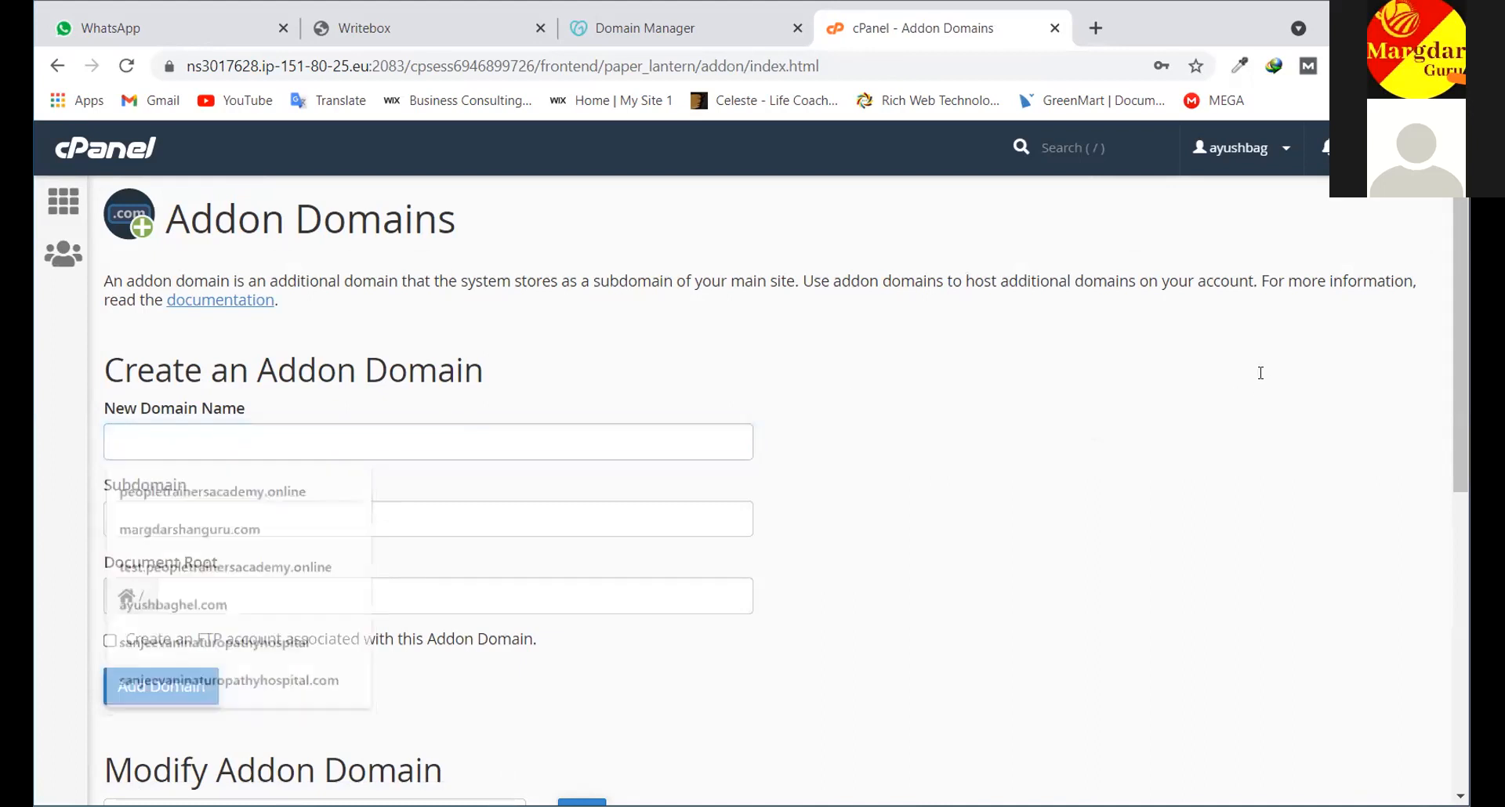
pyautogui.click(207, 448)
pyautogui.click(1287, 434)
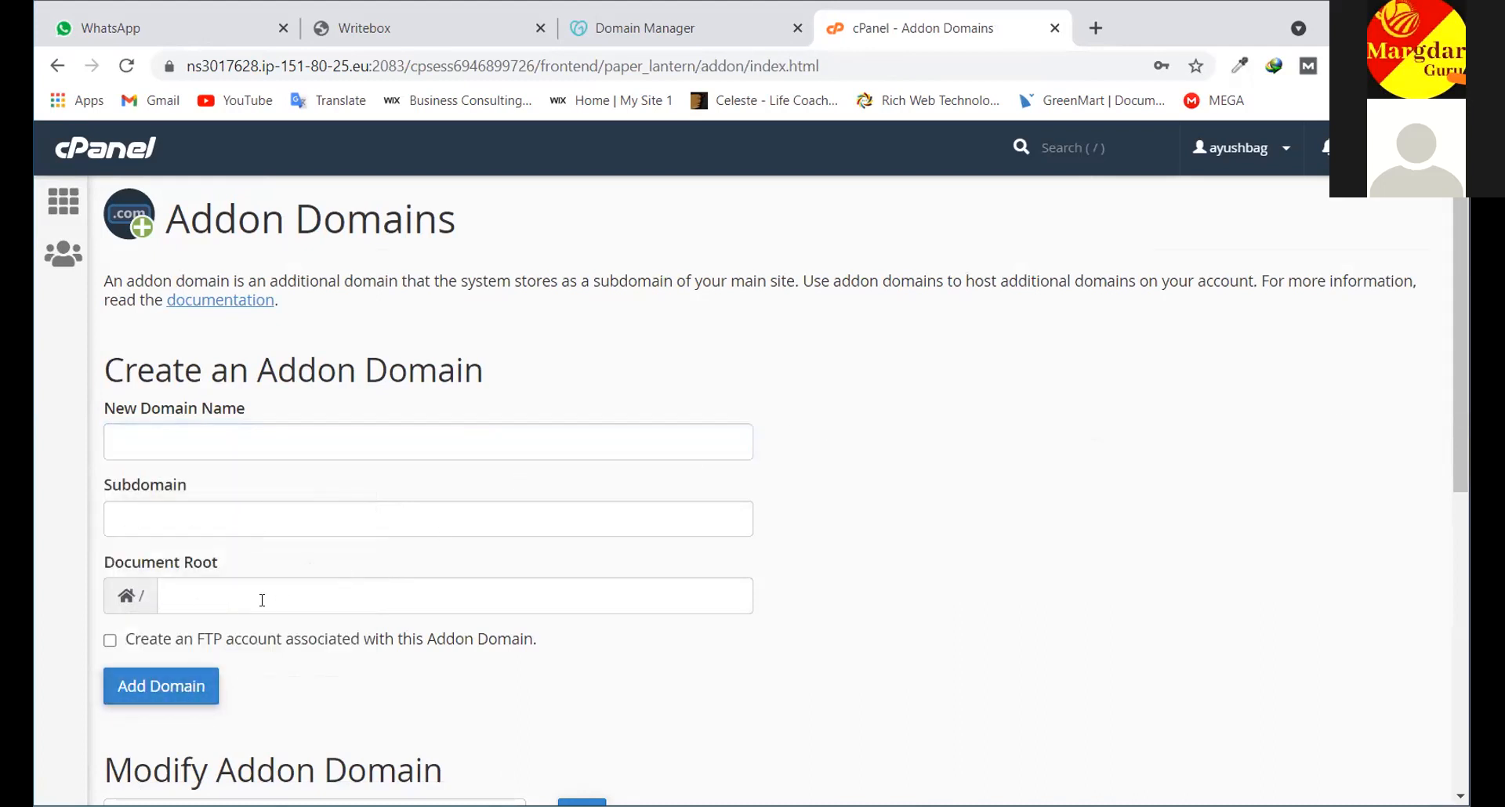
# Review the six existing addon domains in the Modify Addon Domain table, then return to the top
pyautogui.scroll(-7, 262, 601)
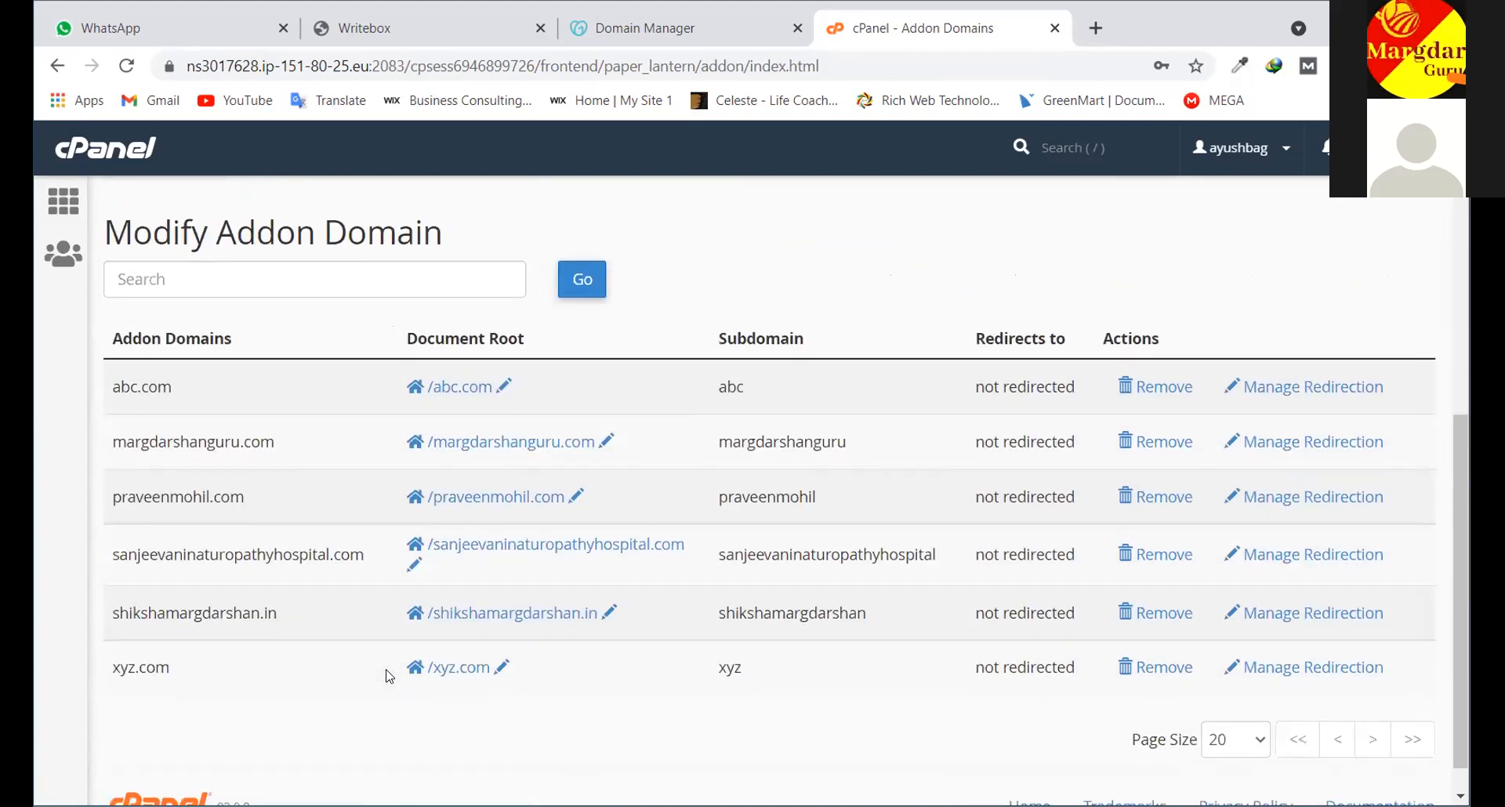
pyautogui.scroll(5, 633, 439)
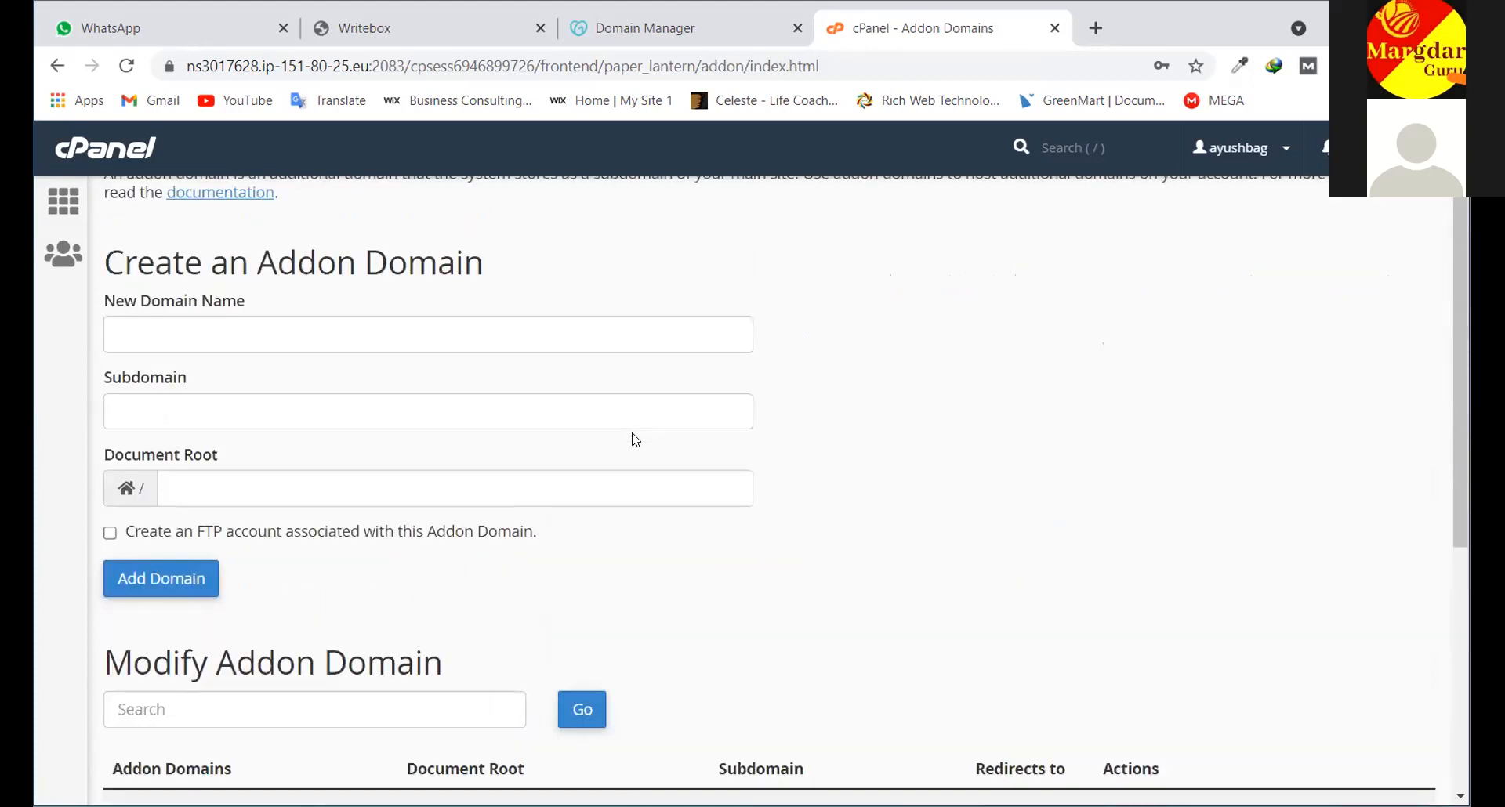
pyautogui.scroll(-6, 635, 440)
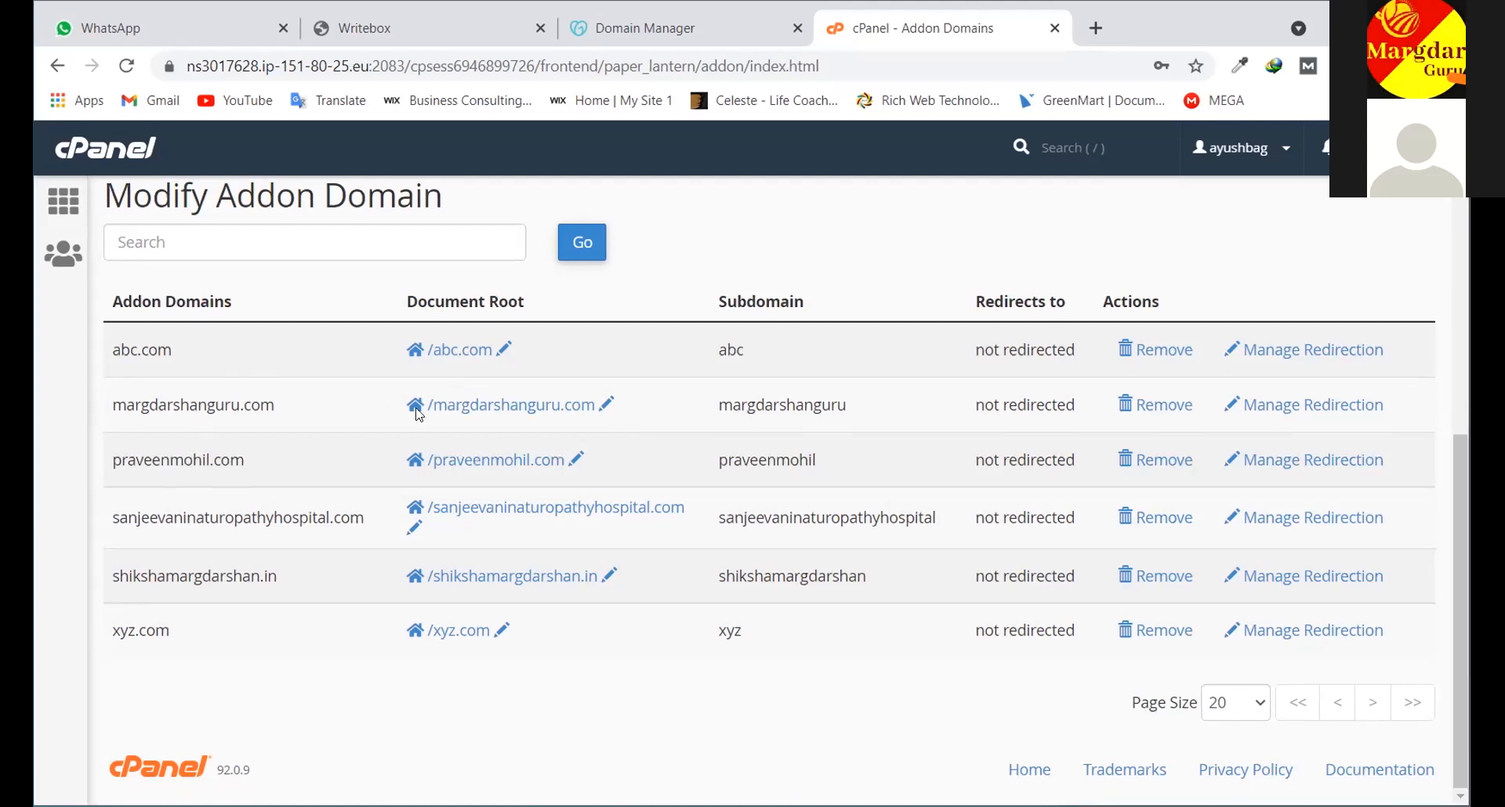
pyautogui.scroll(7, 417, 414)
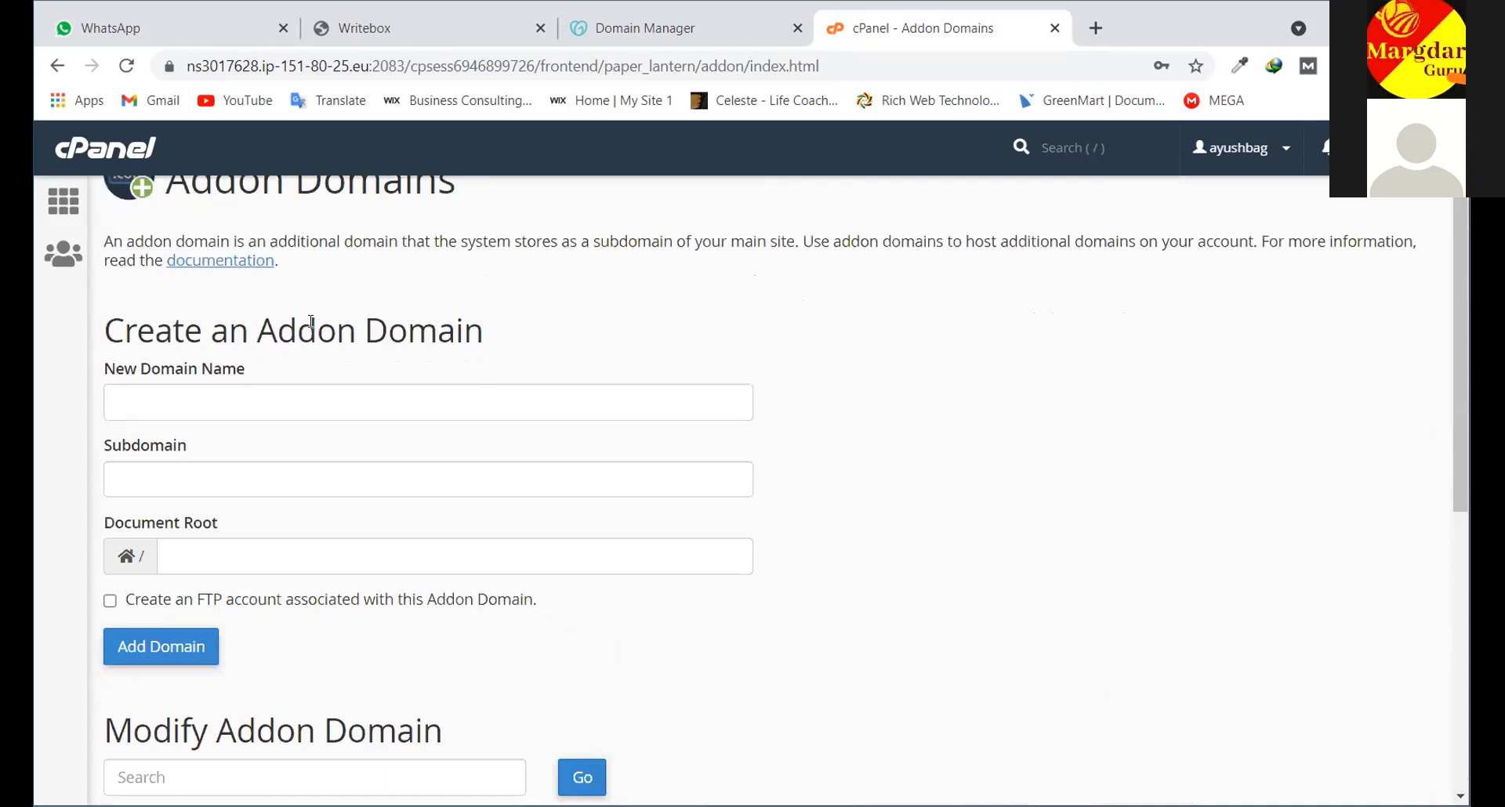
pyautogui.scroll(-1, 311, 321)
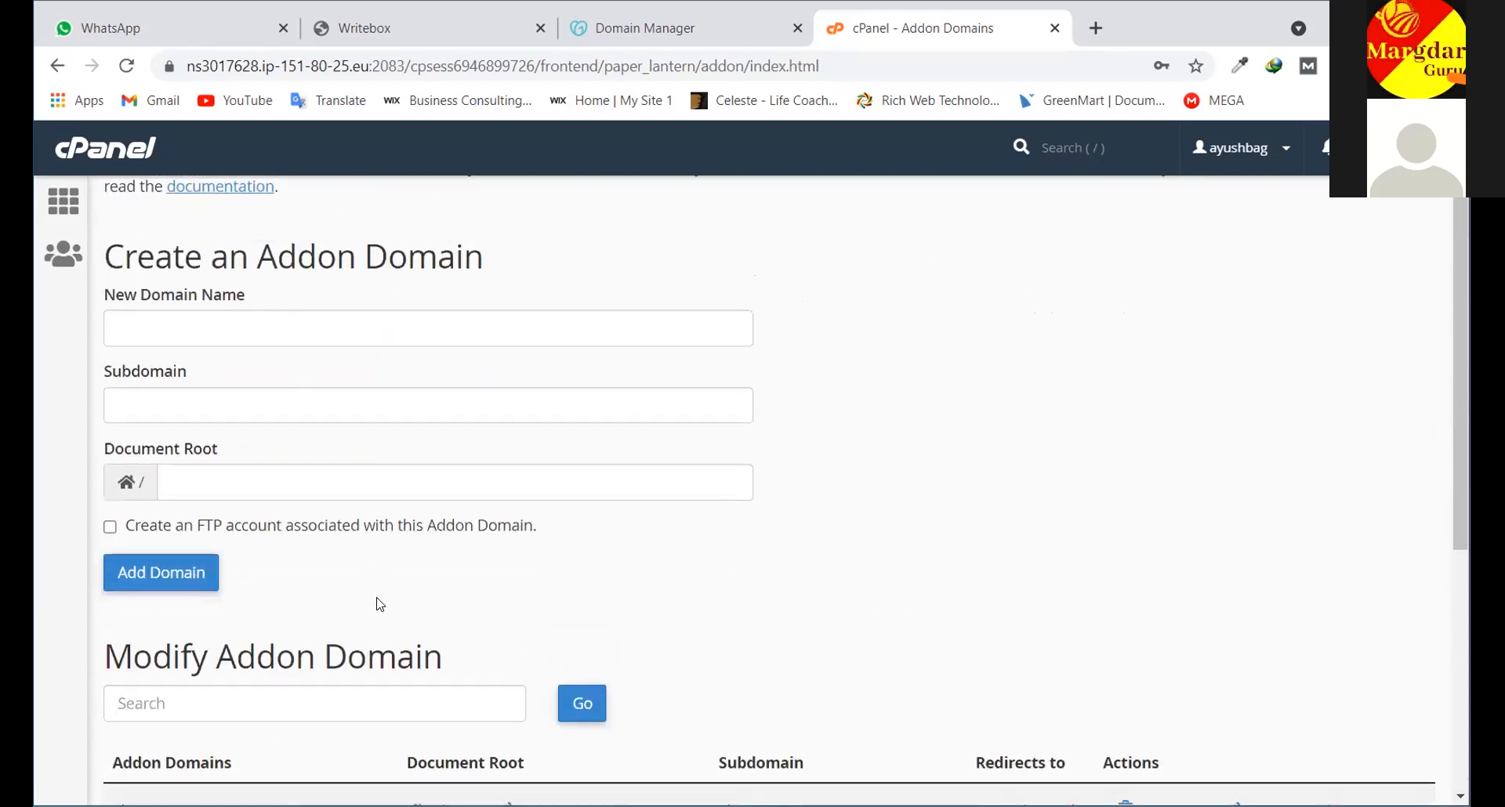
pyautogui.scroll(-6, 172, 423)
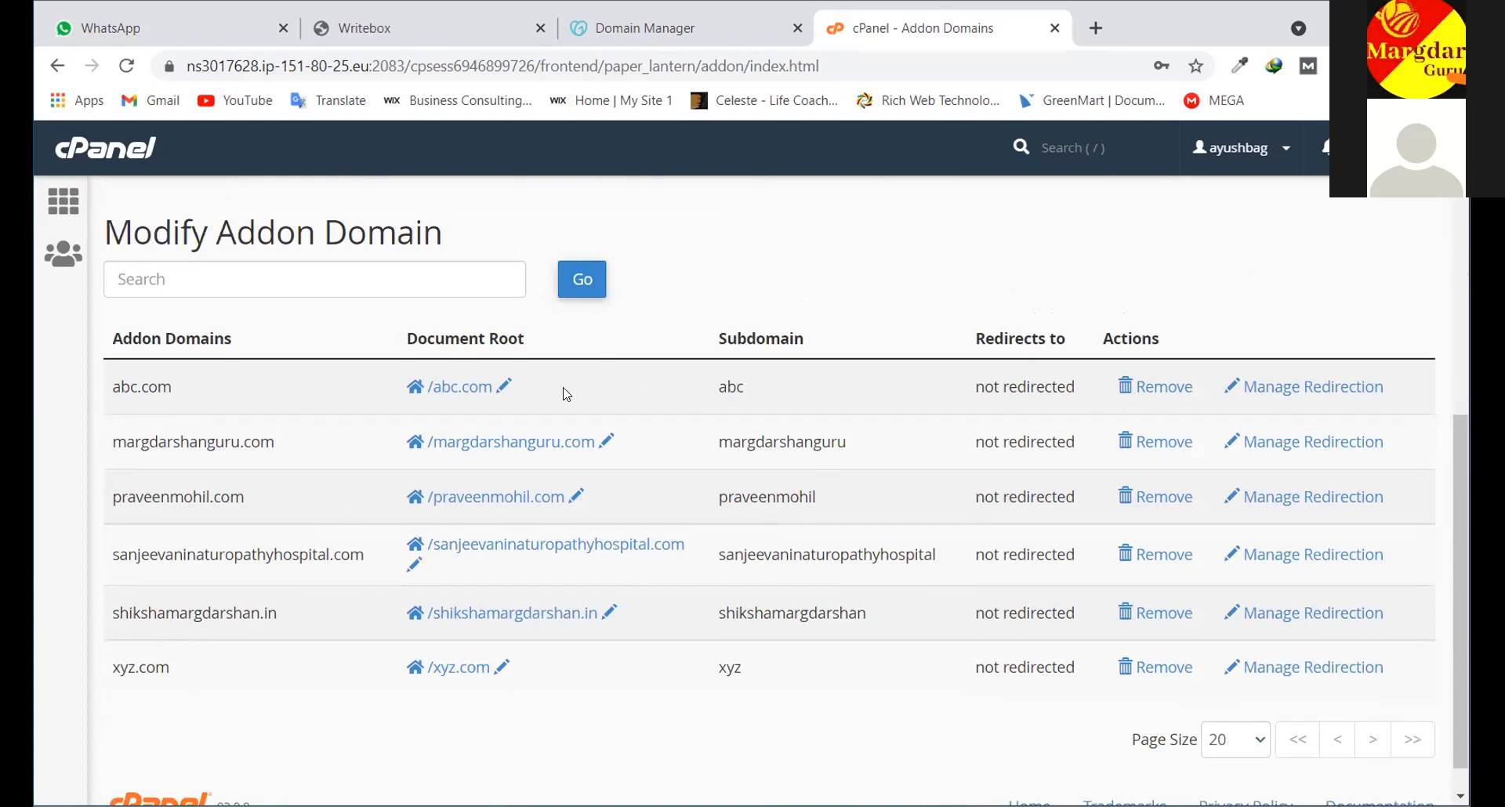
pyautogui.scroll(7, 320, 382)
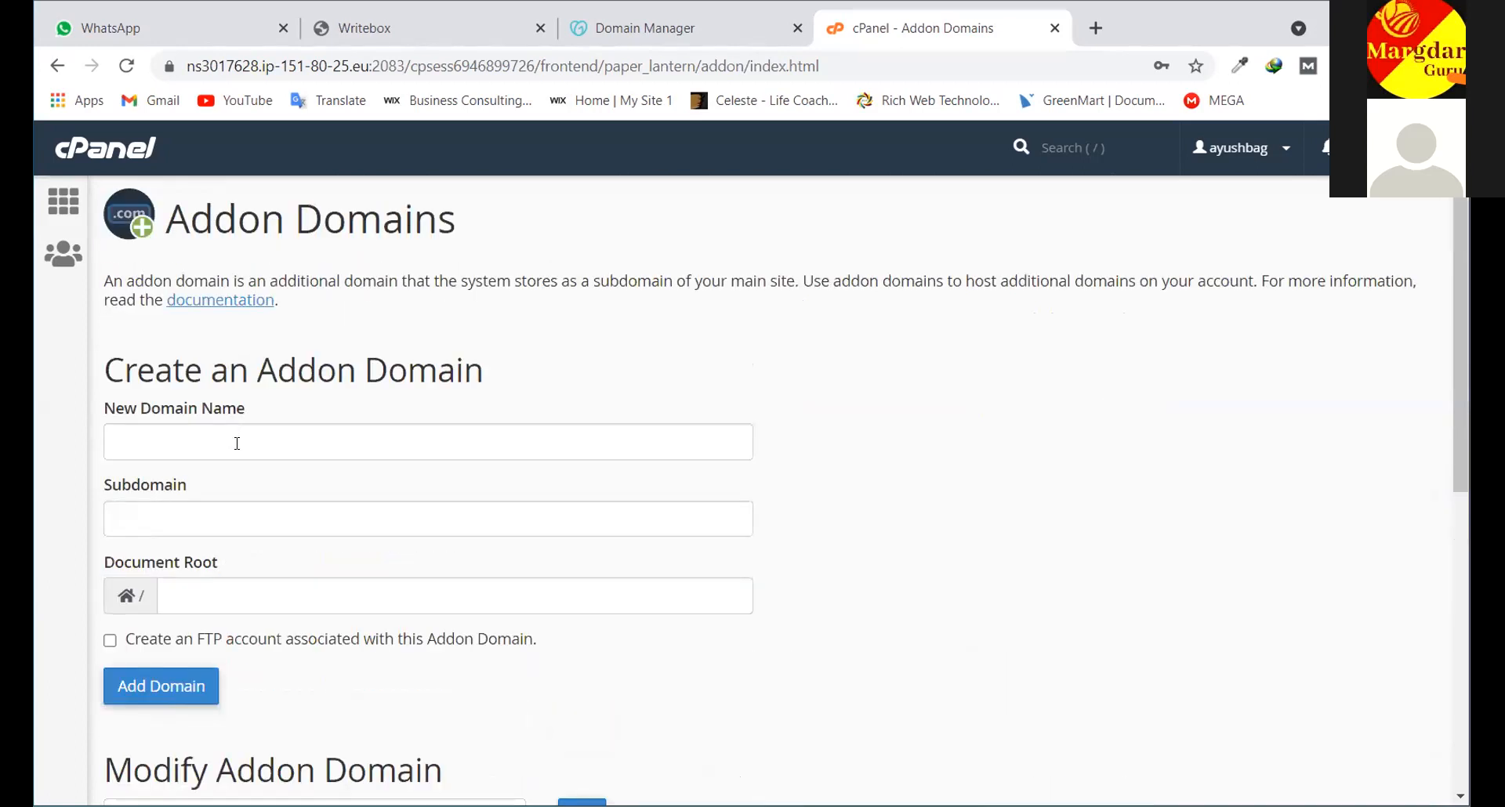
pyautogui.scroll(-7, 237, 444)
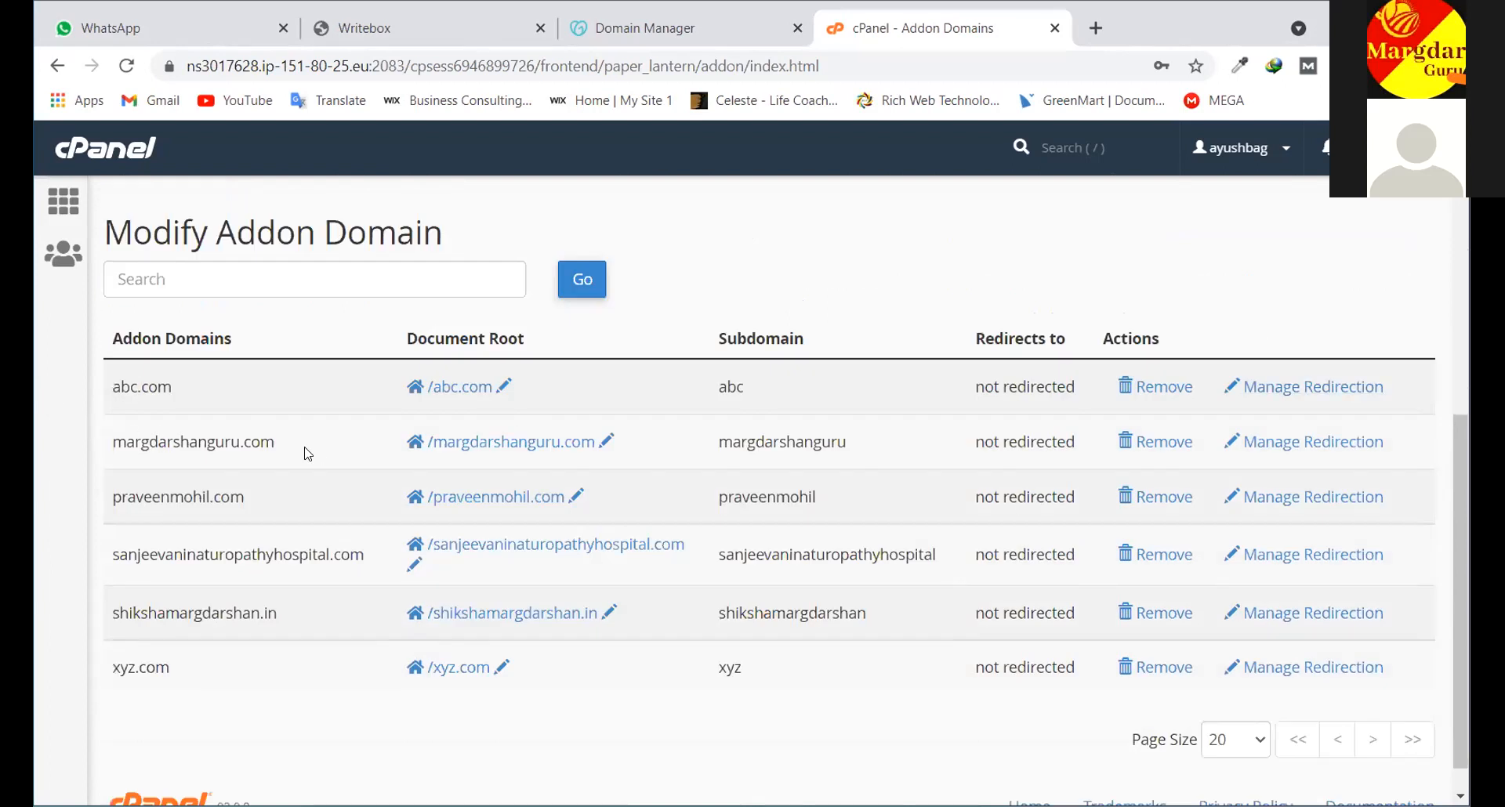
pyautogui.scroll(4, 1225, 699)
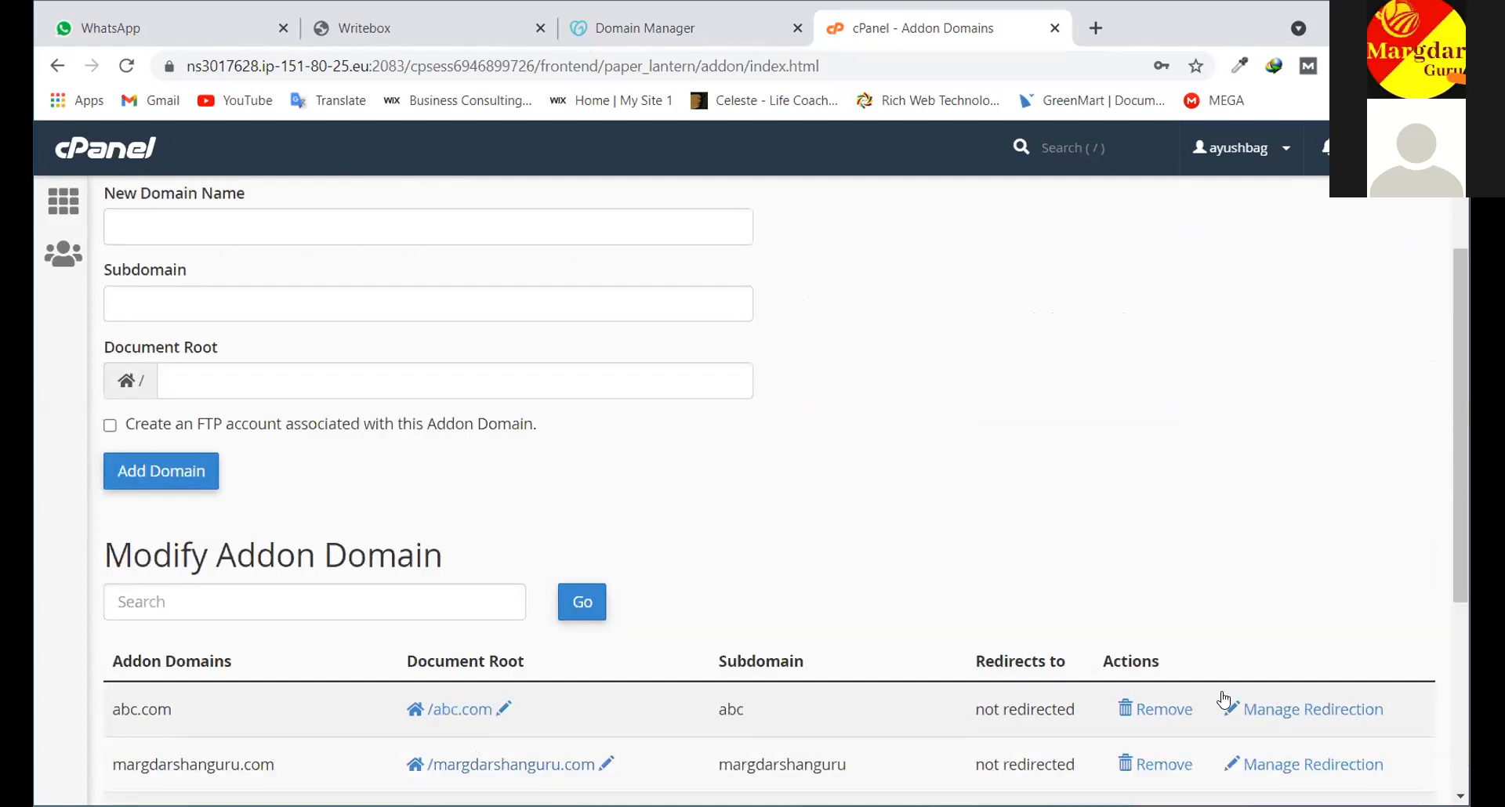
pyautogui.scroll(3, 313, 420)
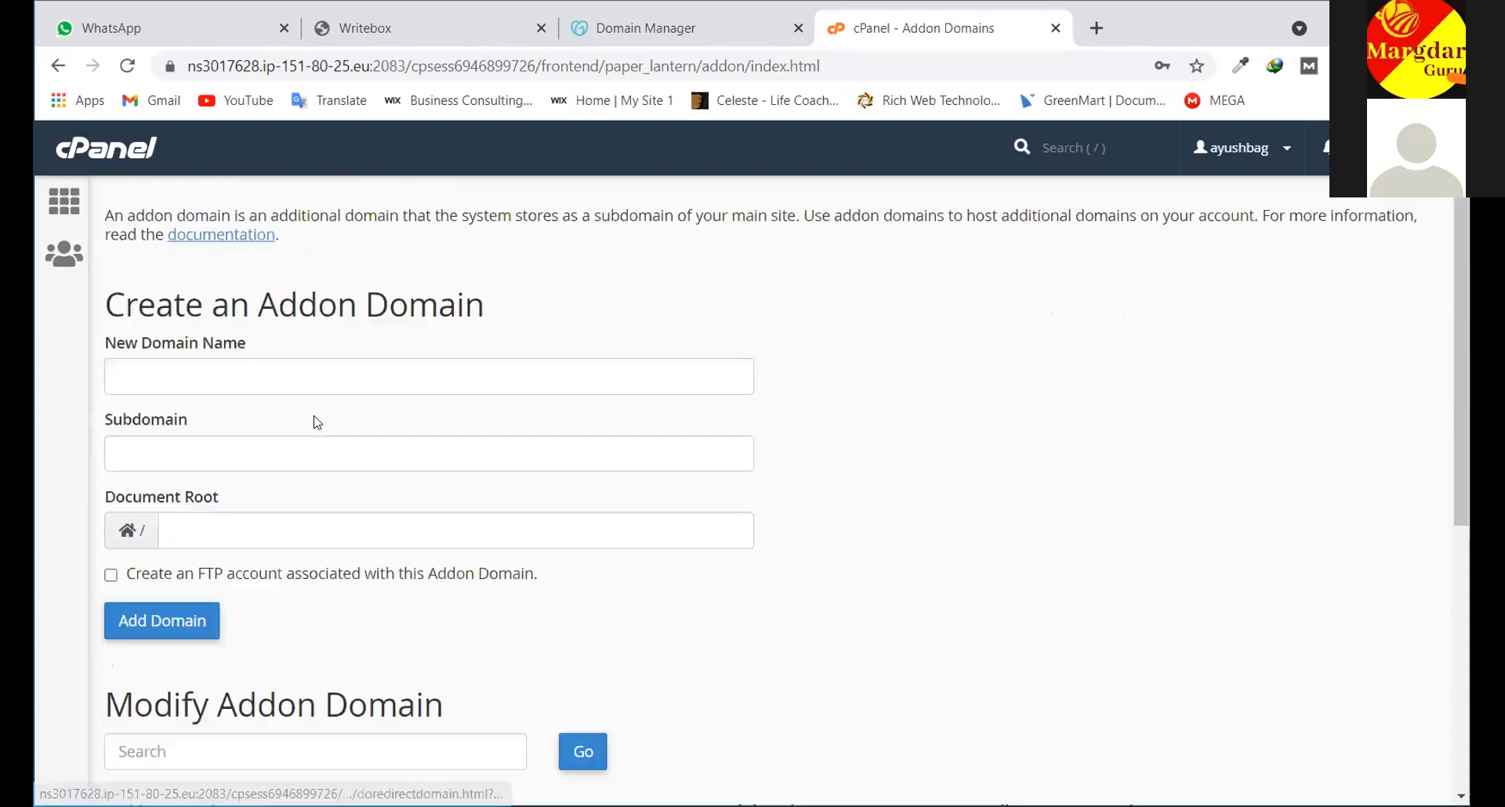
# Go back to the cPanel home and open WordPress under Softaculous Apps Installer
pyautogui.click(152, 153)
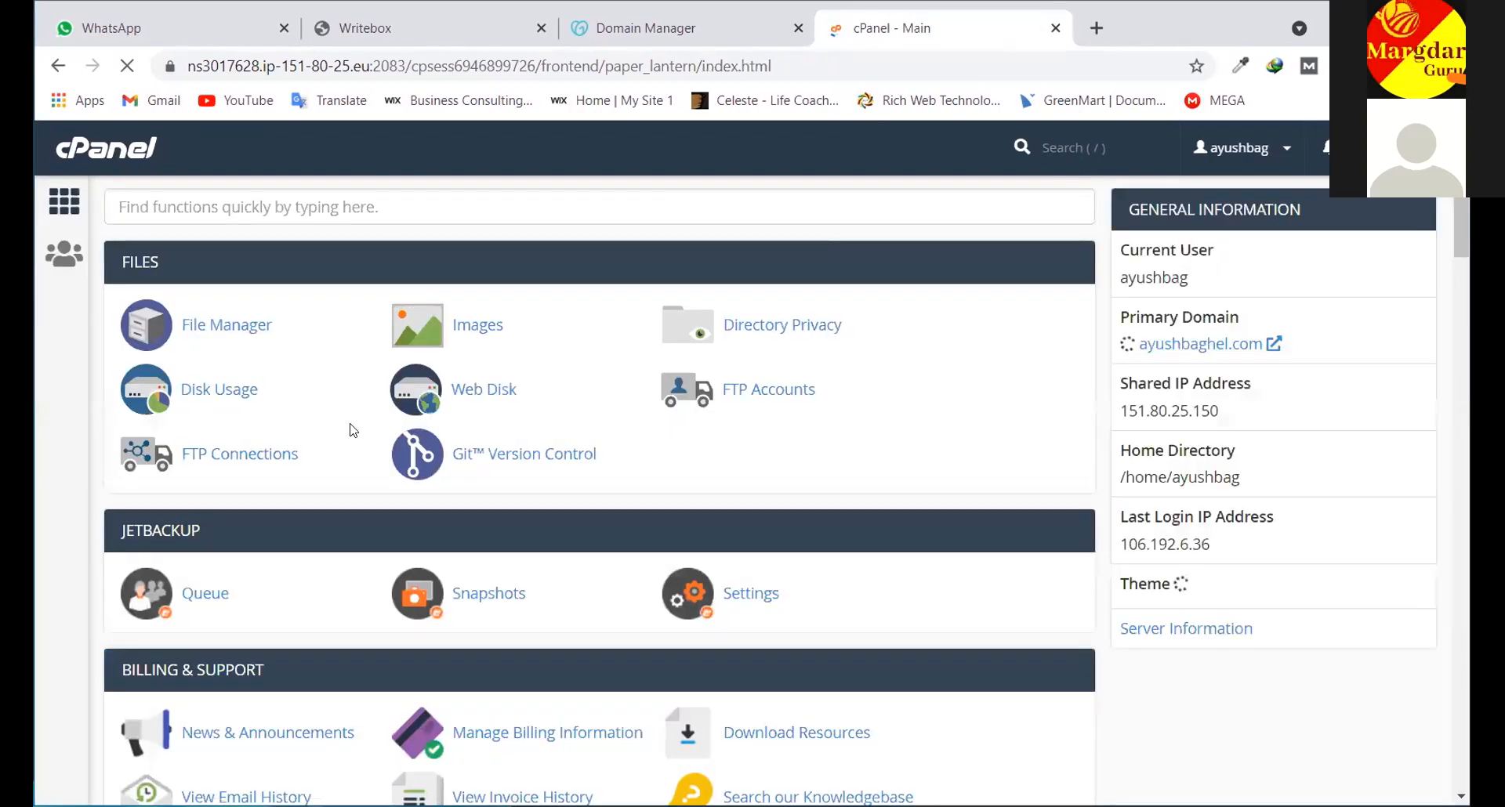
pyautogui.scroll(-15, 569, 394)
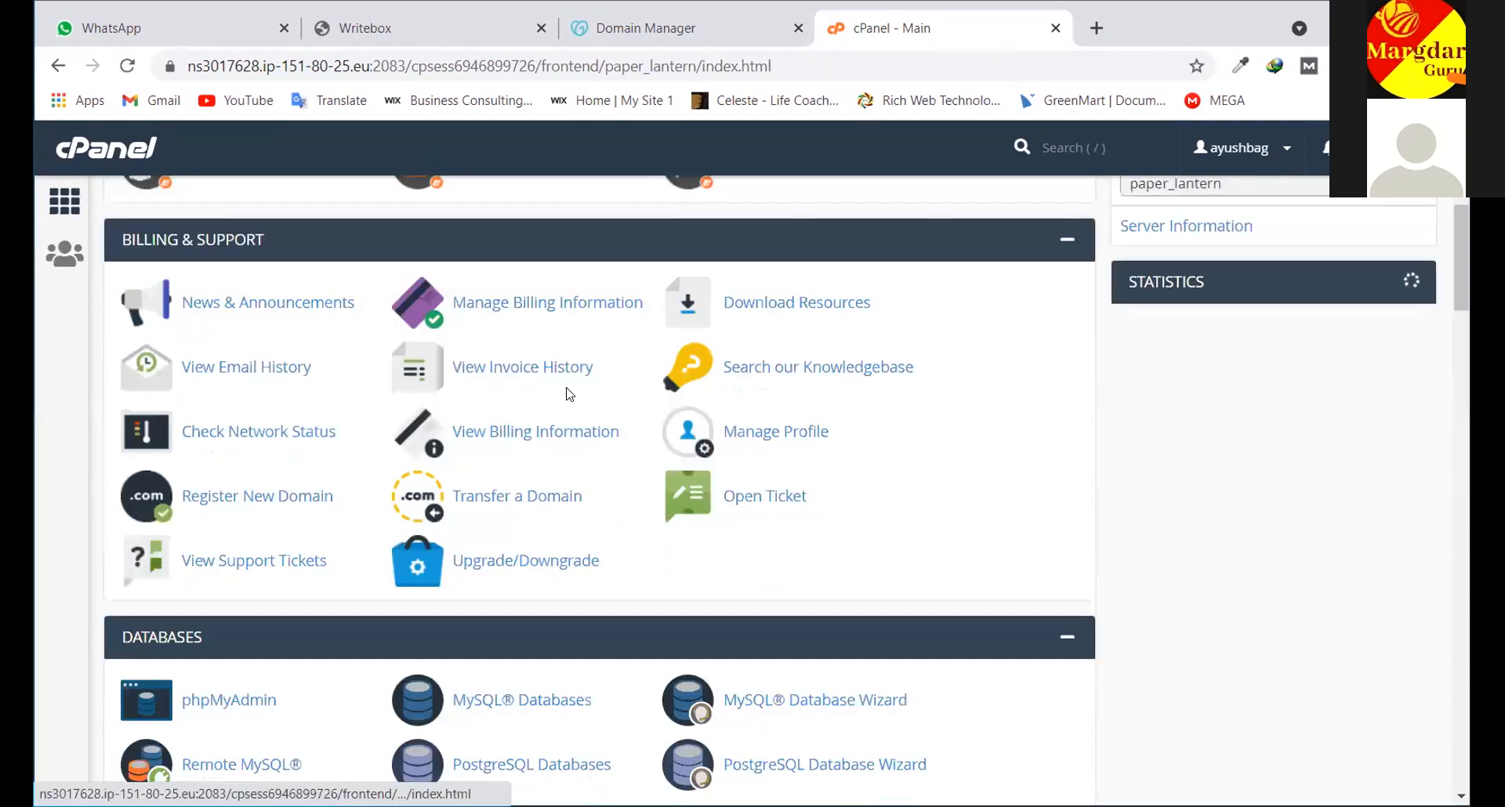
pyautogui.scroll(-18, 569, 394)
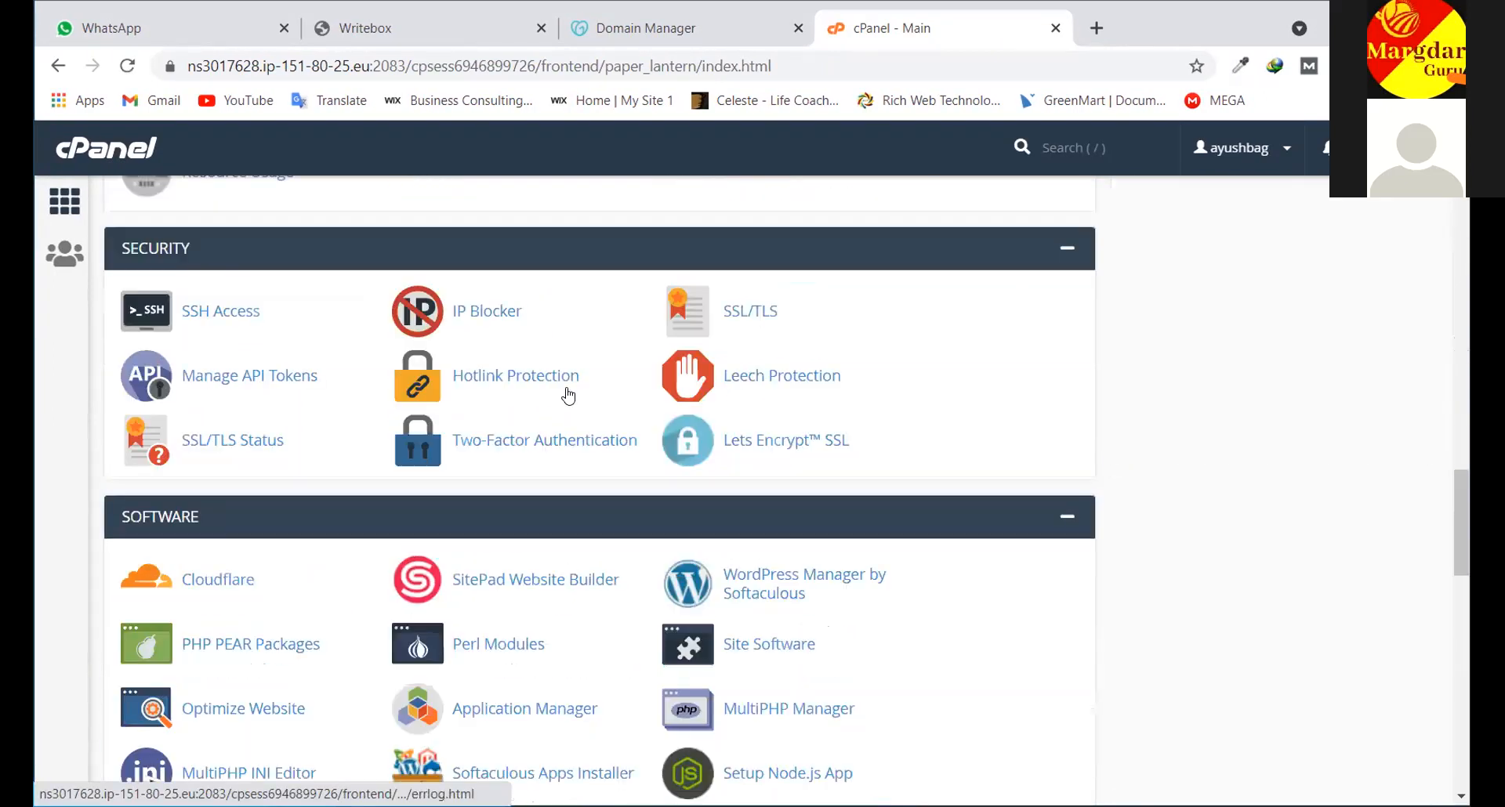
pyautogui.scroll(-10, 570, 394)
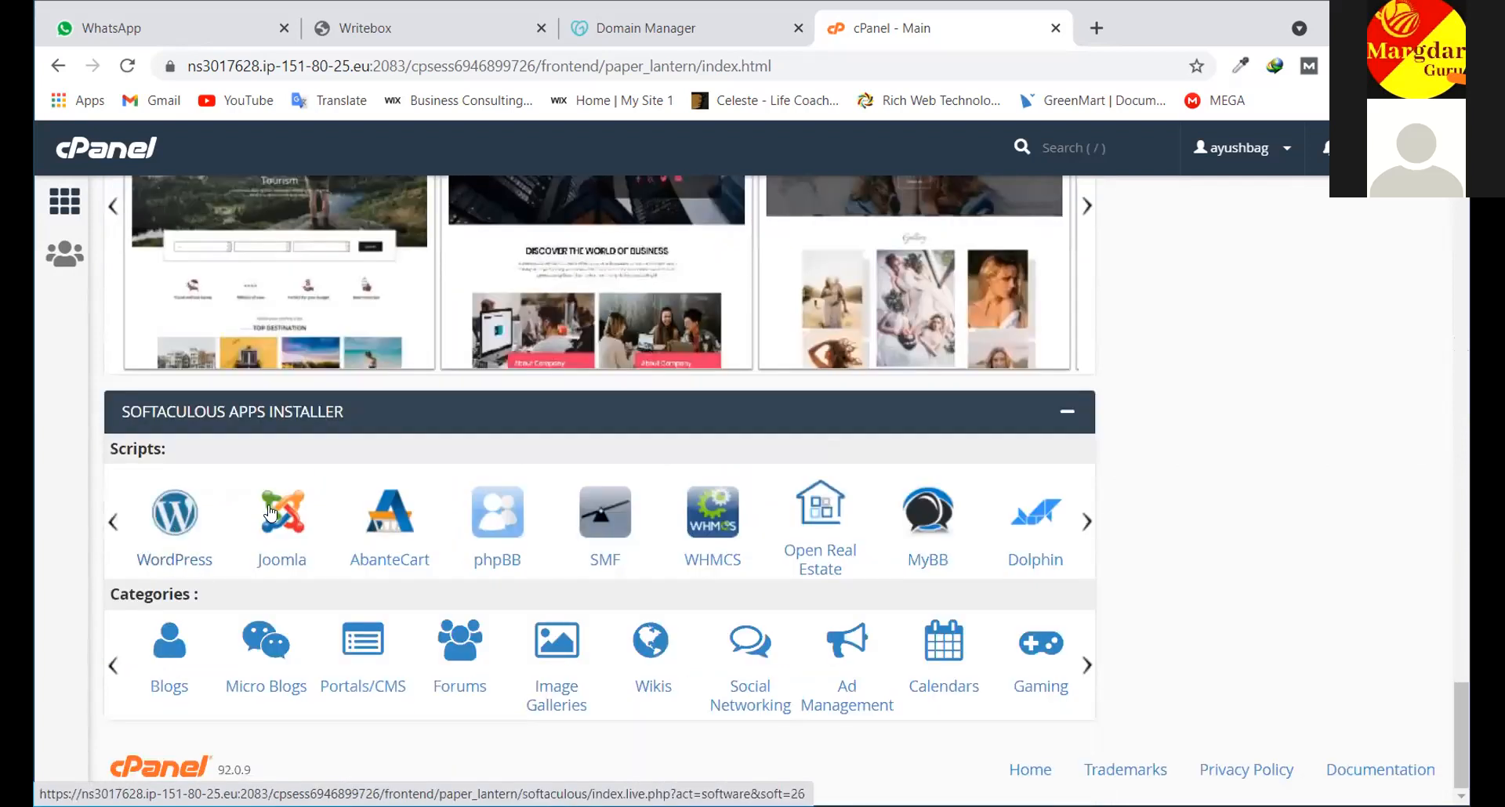
pyautogui.click(169, 525)
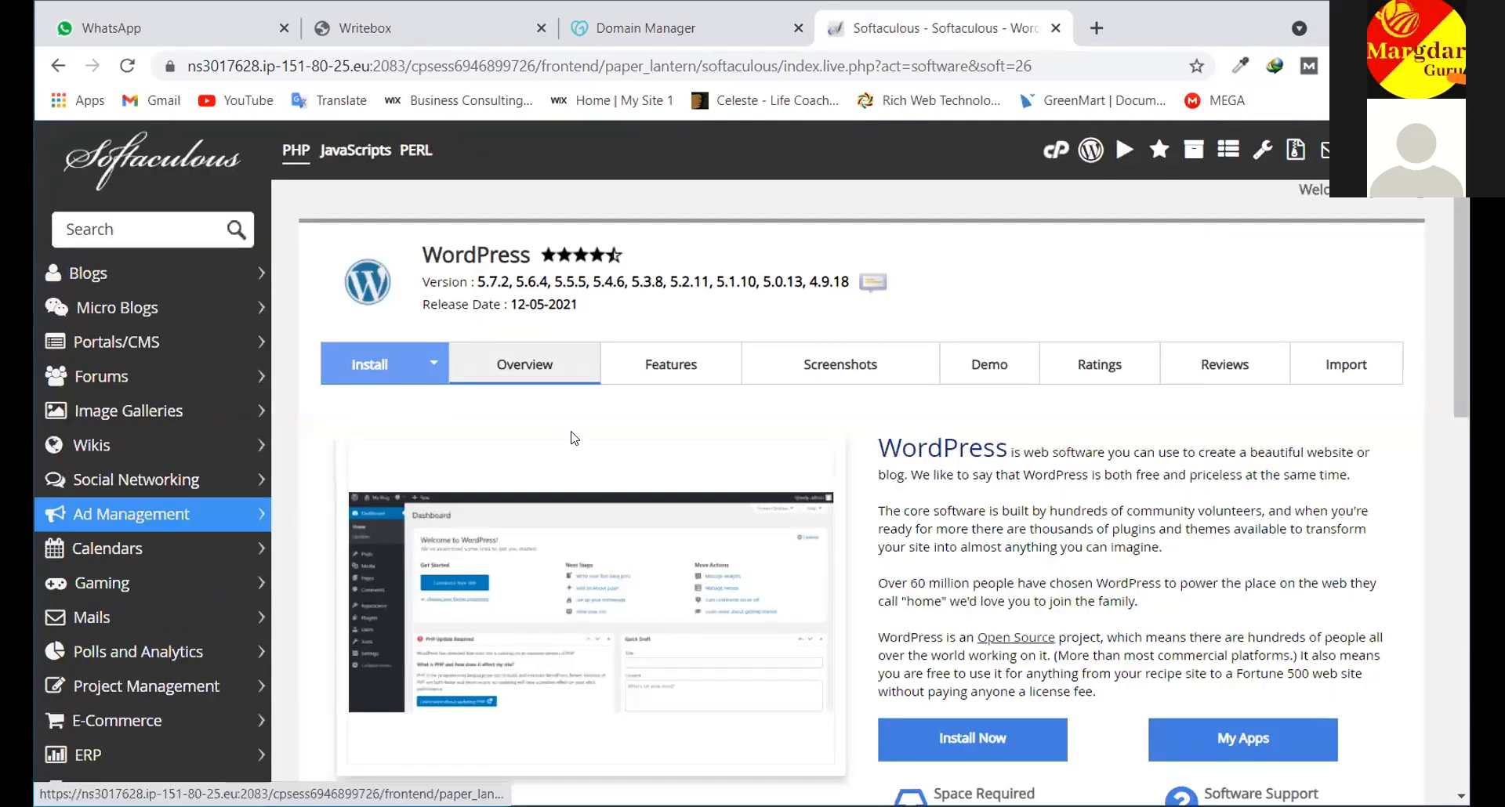
# Review the five current WordPress 5.7.2 installations, including shikshamargdarshan.in, then return to the top
pyautogui.scroll(-3, 541, 396)
pyautogui.scroll(-3, 542, 394)
pyautogui.scroll(6, 1303, 393)
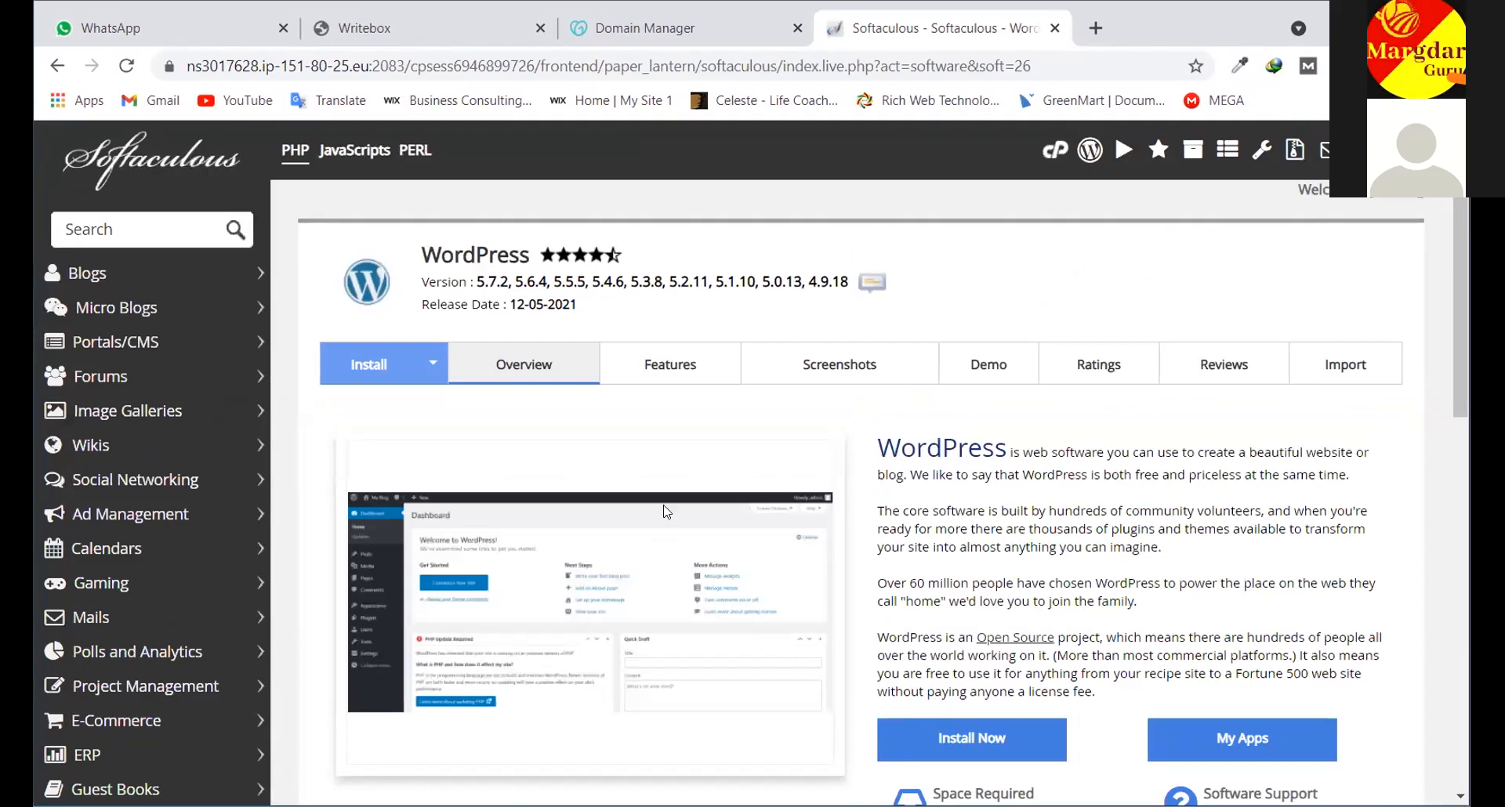
pyautogui.scroll(-3, 471, 392)
pyautogui.scroll(-3, 987, 298)
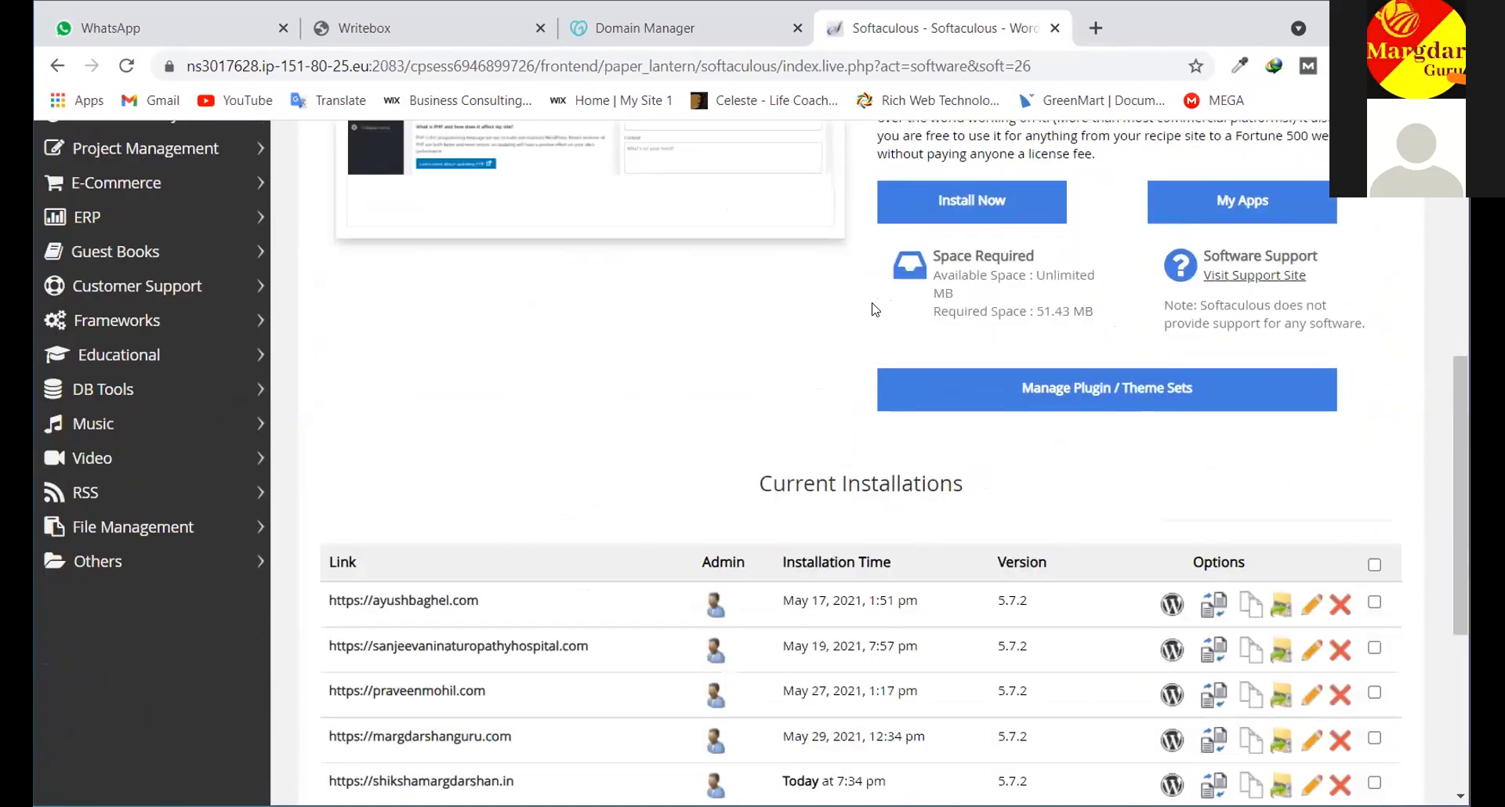
pyautogui.scroll(3, 922, 390)
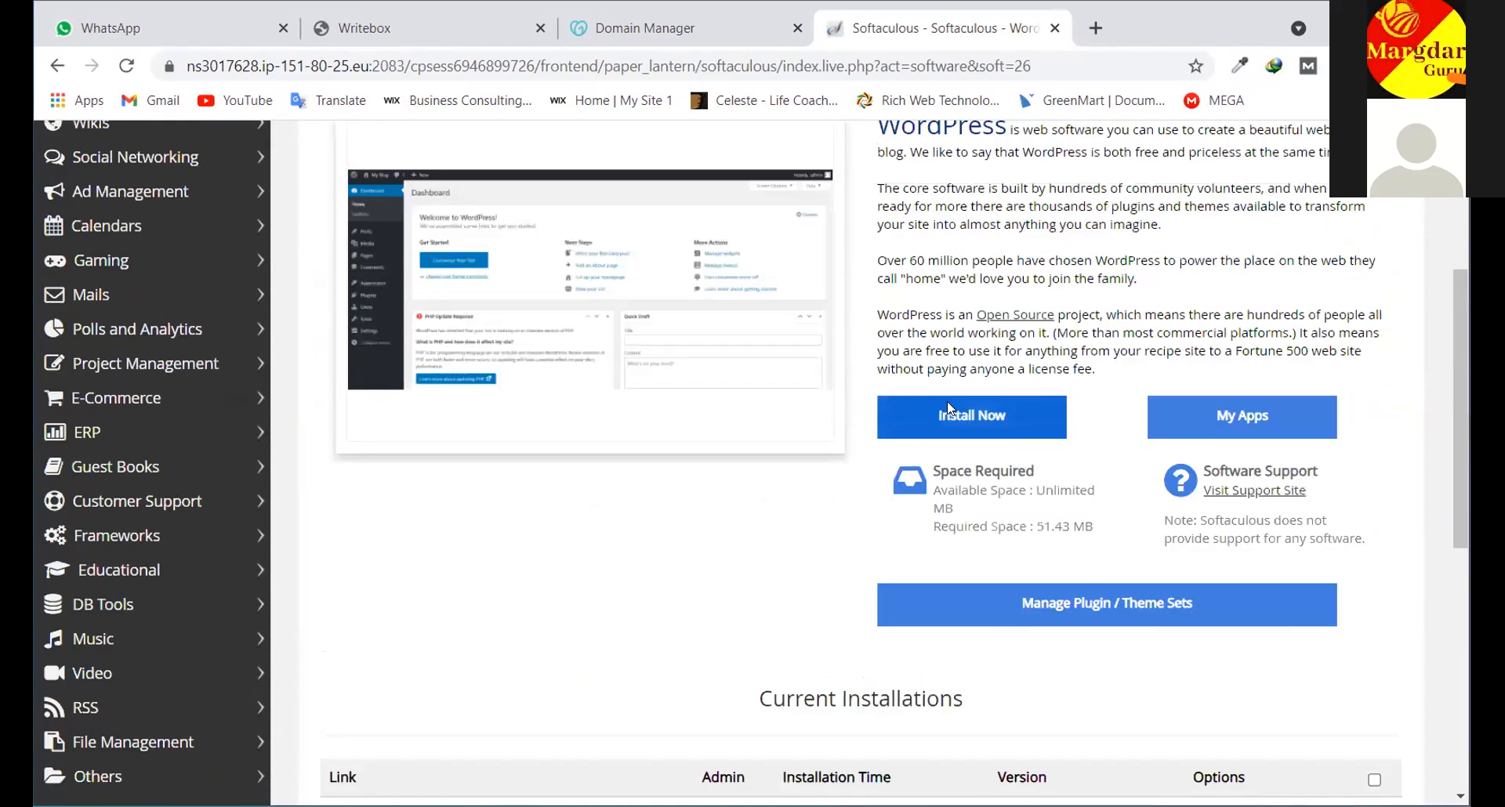
pyautogui.scroll(-5, 761, 395)
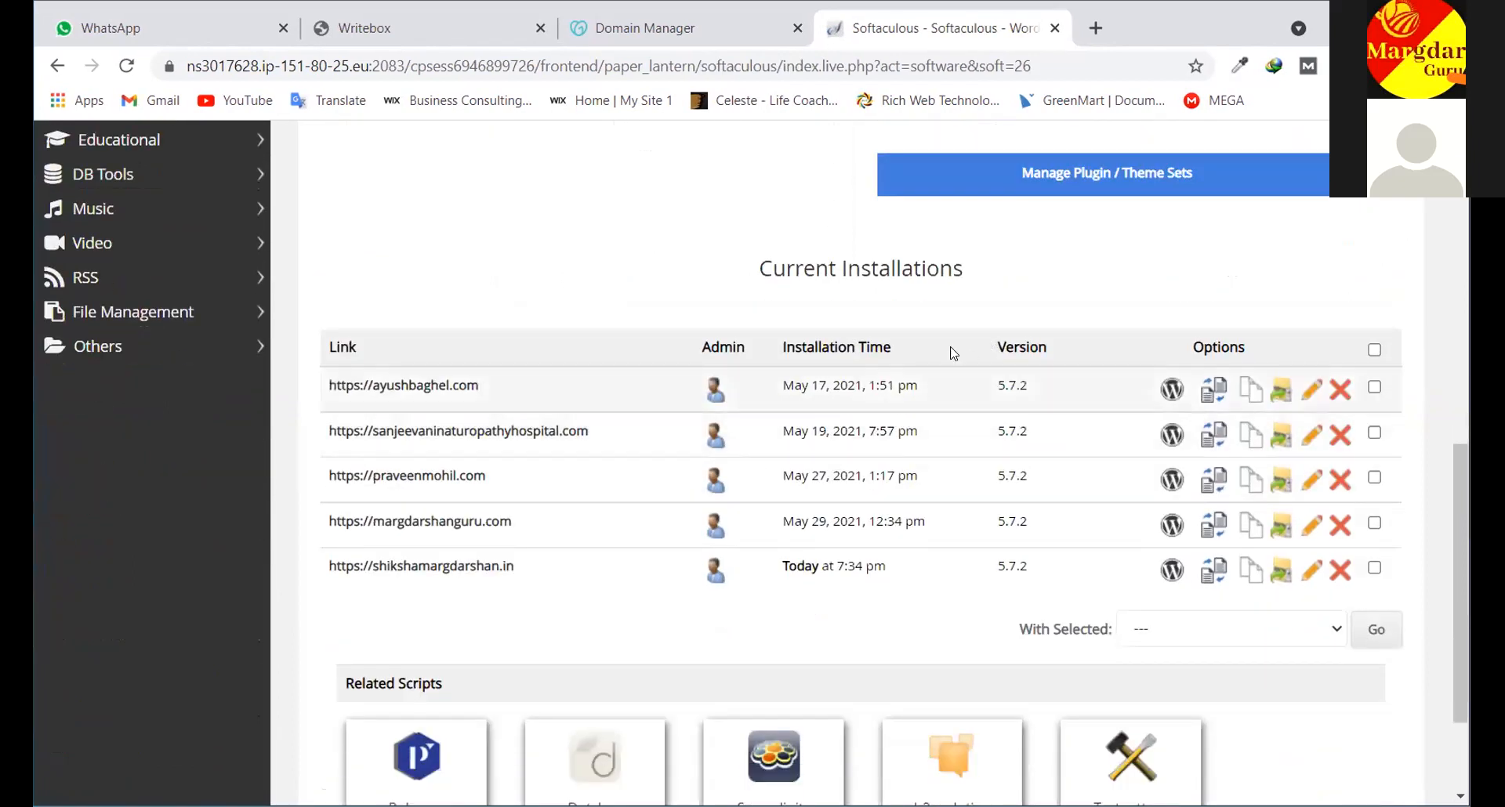
pyautogui.scroll(1, 972, 360)
pyautogui.scroll(-3, 995, 373)
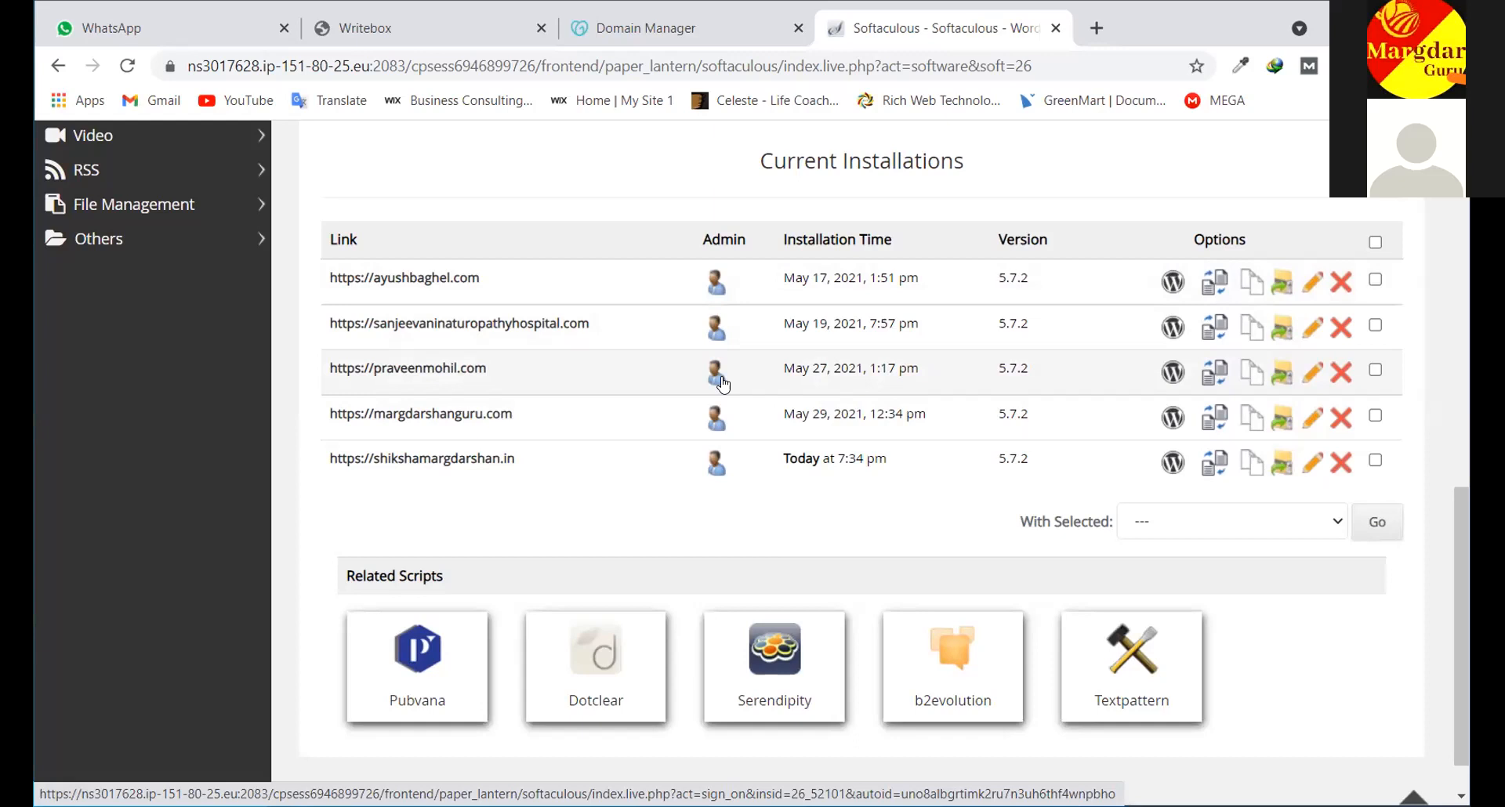
pyautogui.scroll(1, 906, 328)
pyautogui.scroll(3, 901, 363)
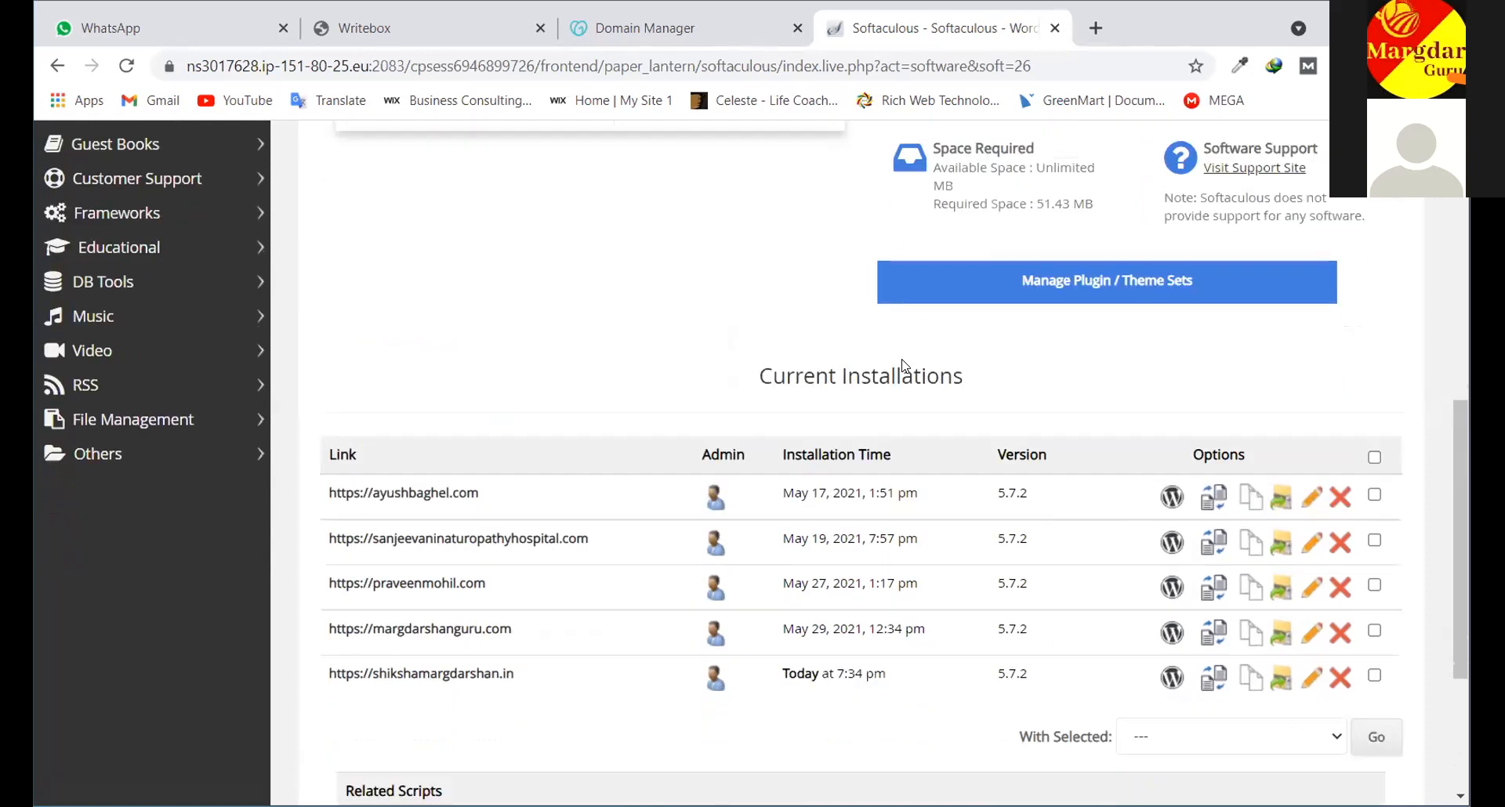
pyautogui.scroll(8, 903, 364)
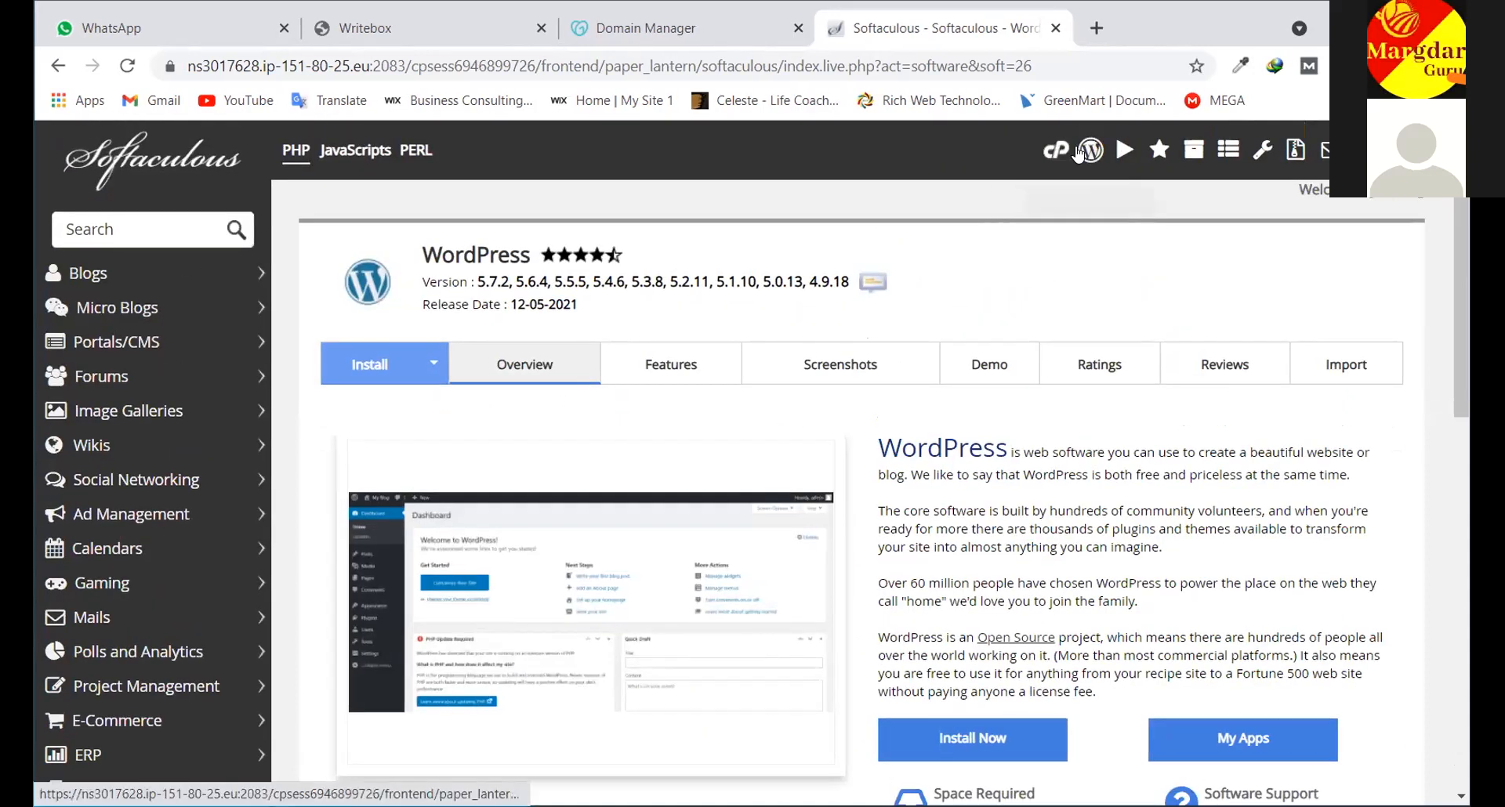
# Return to the cPanel home and open the Subdomains page under Domains
pyautogui.click(1058, 152)
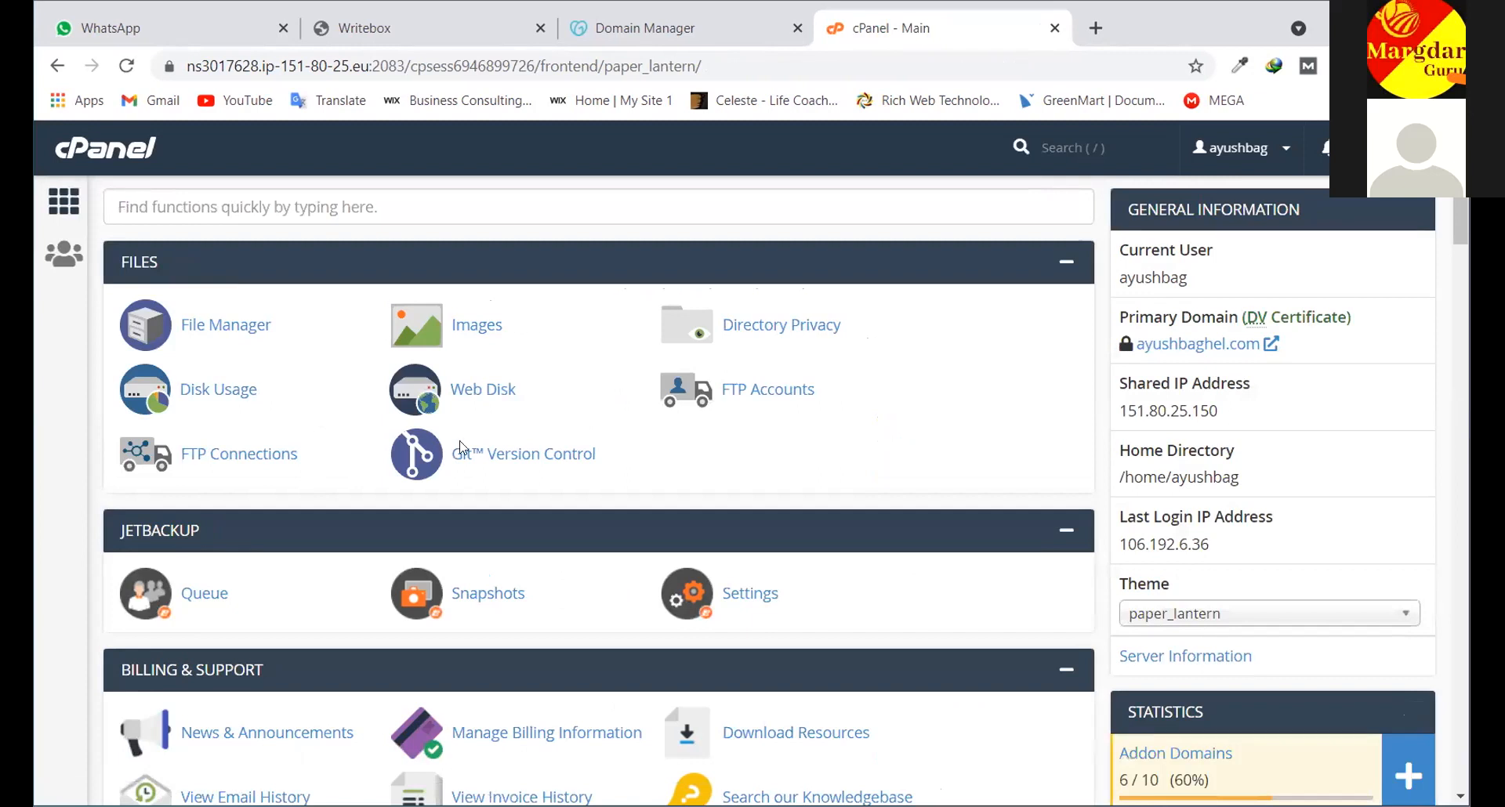
pyautogui.scroll(-3, 745, 533)
pyautogui.scroll(2, 756, 525)
pyautogui.scroll(1, 538, 415)
pyautogui.scroll(-5, 537, 415)
pyautogui.scroll(-3, 532, 409)
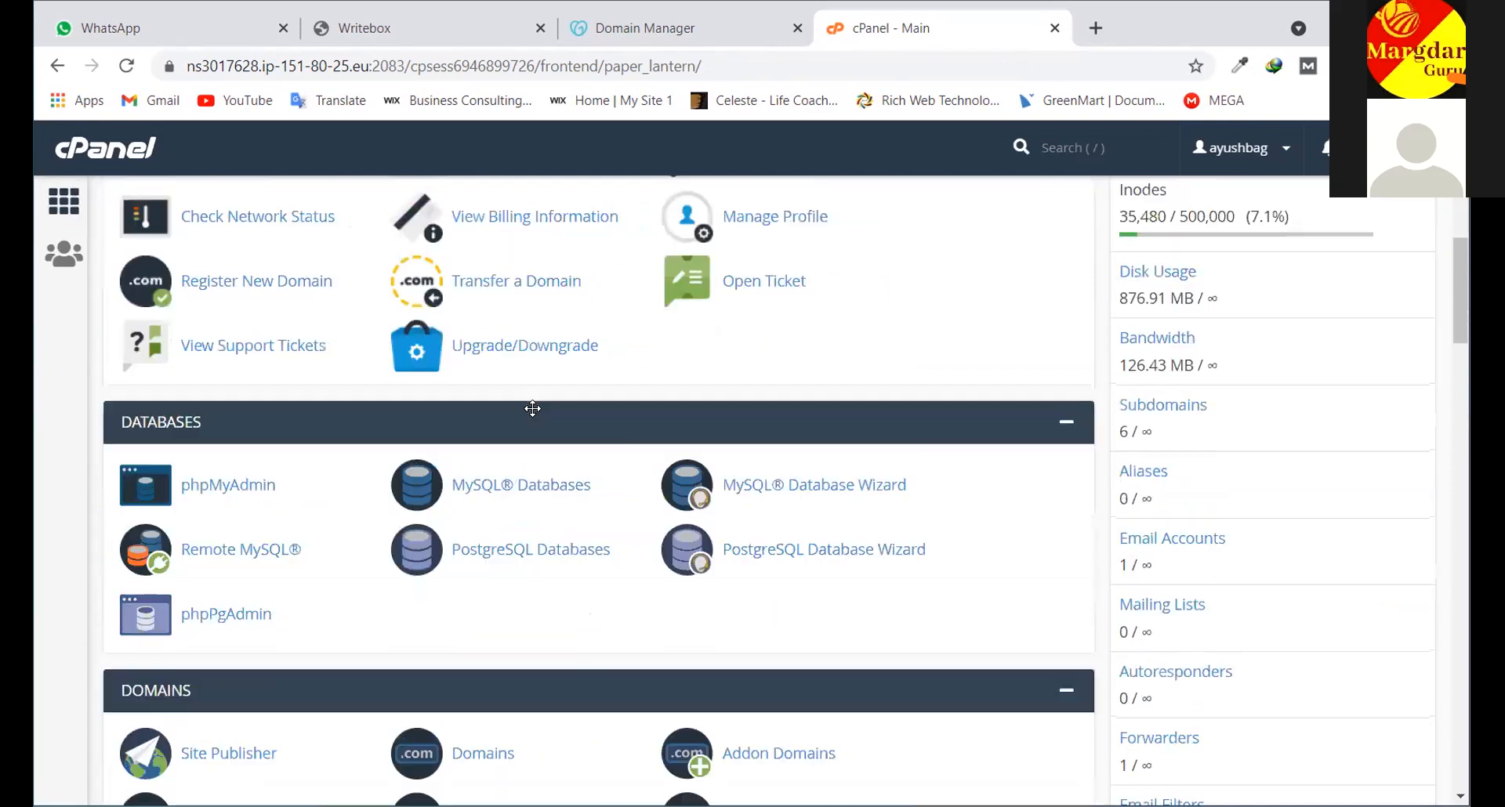
pyautogui.scroll(-4, 532, 408)
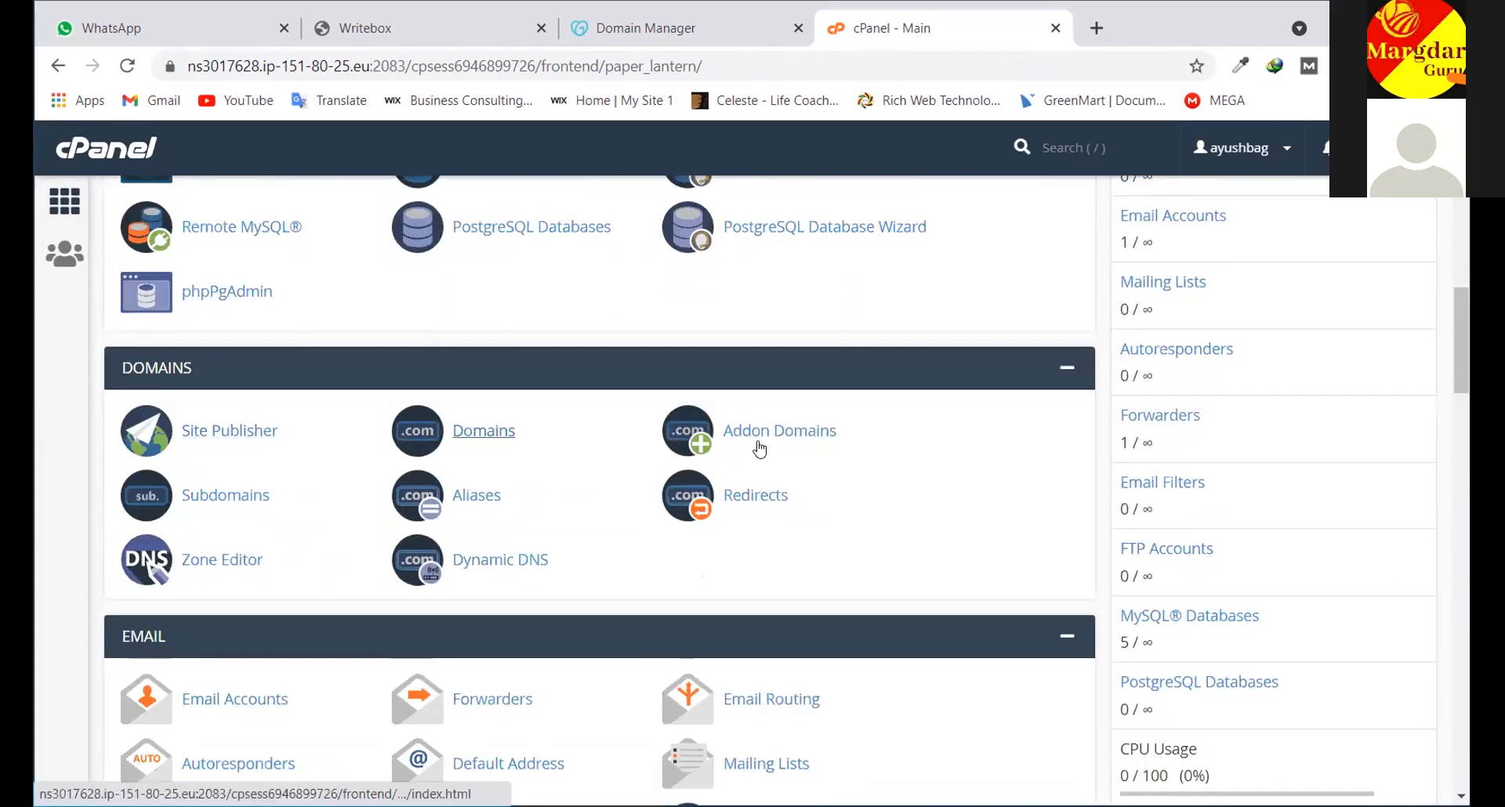
pyautogui.click(226, 496)
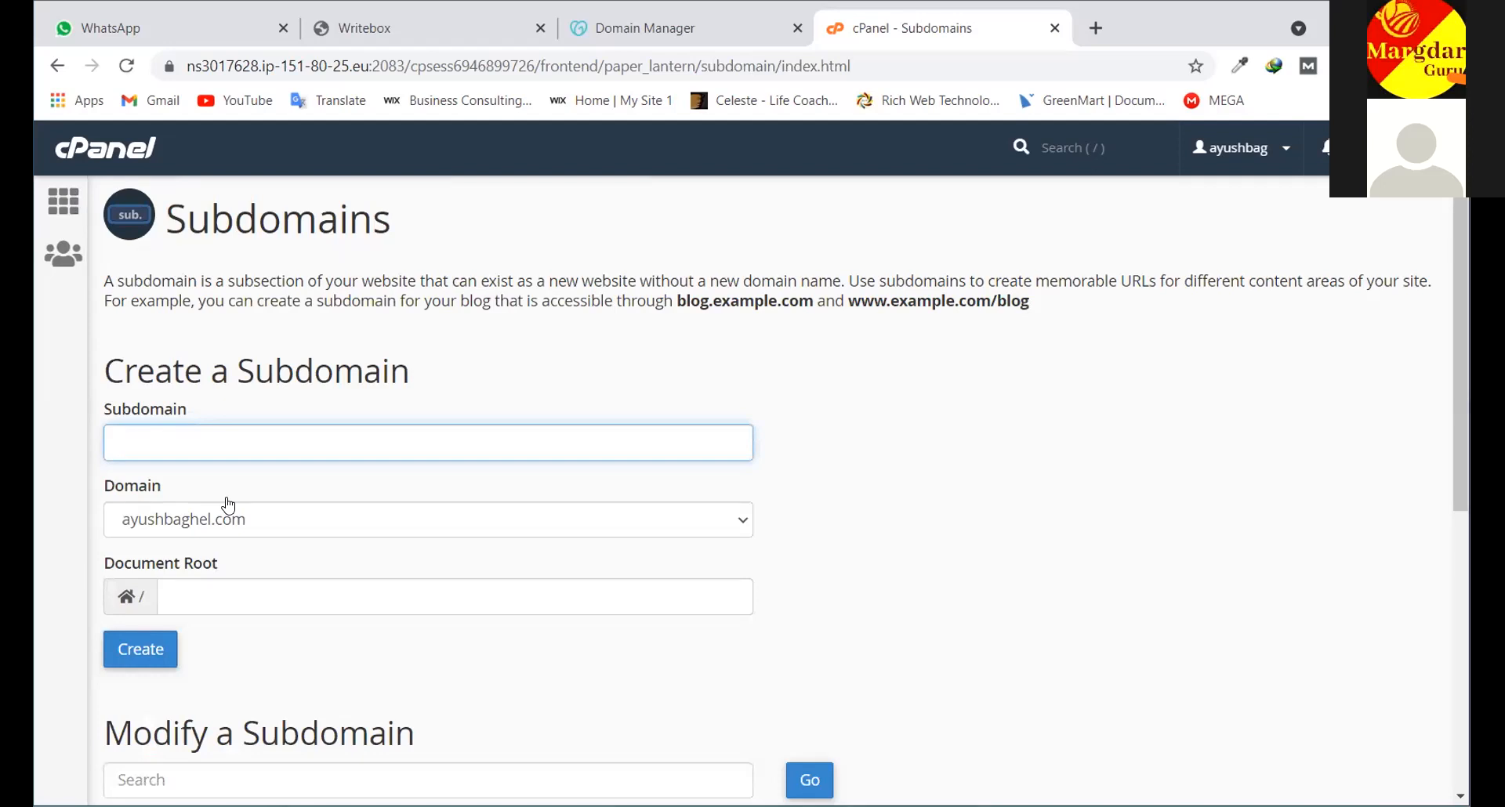
# Enter 'test.ayushbaghel.com' as the new subdomain name
pyautogui.write('in')
pyautogui.press('BackSpace')
pyautogui.press('BackSpace')
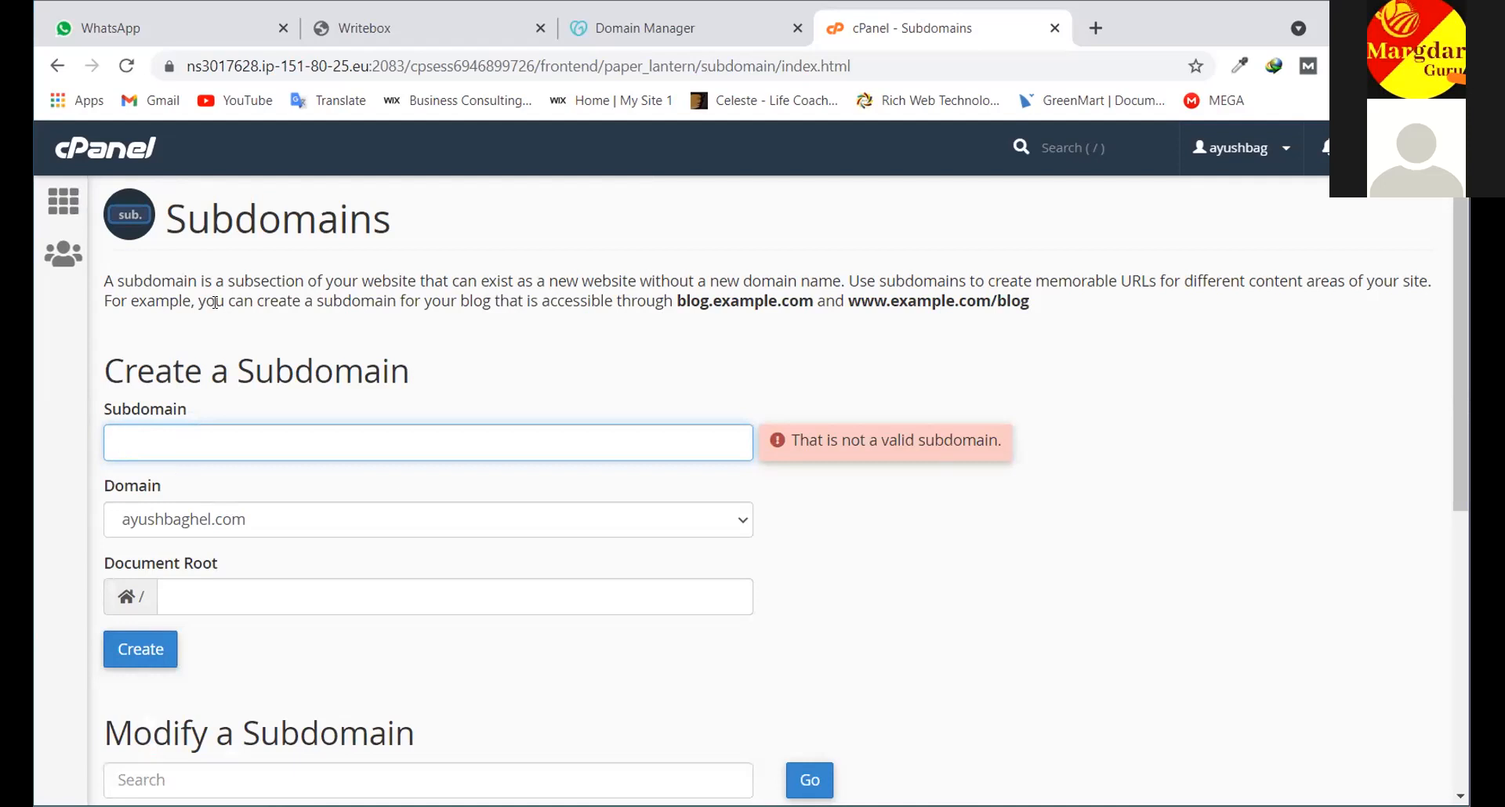
pyautogui.write('te')
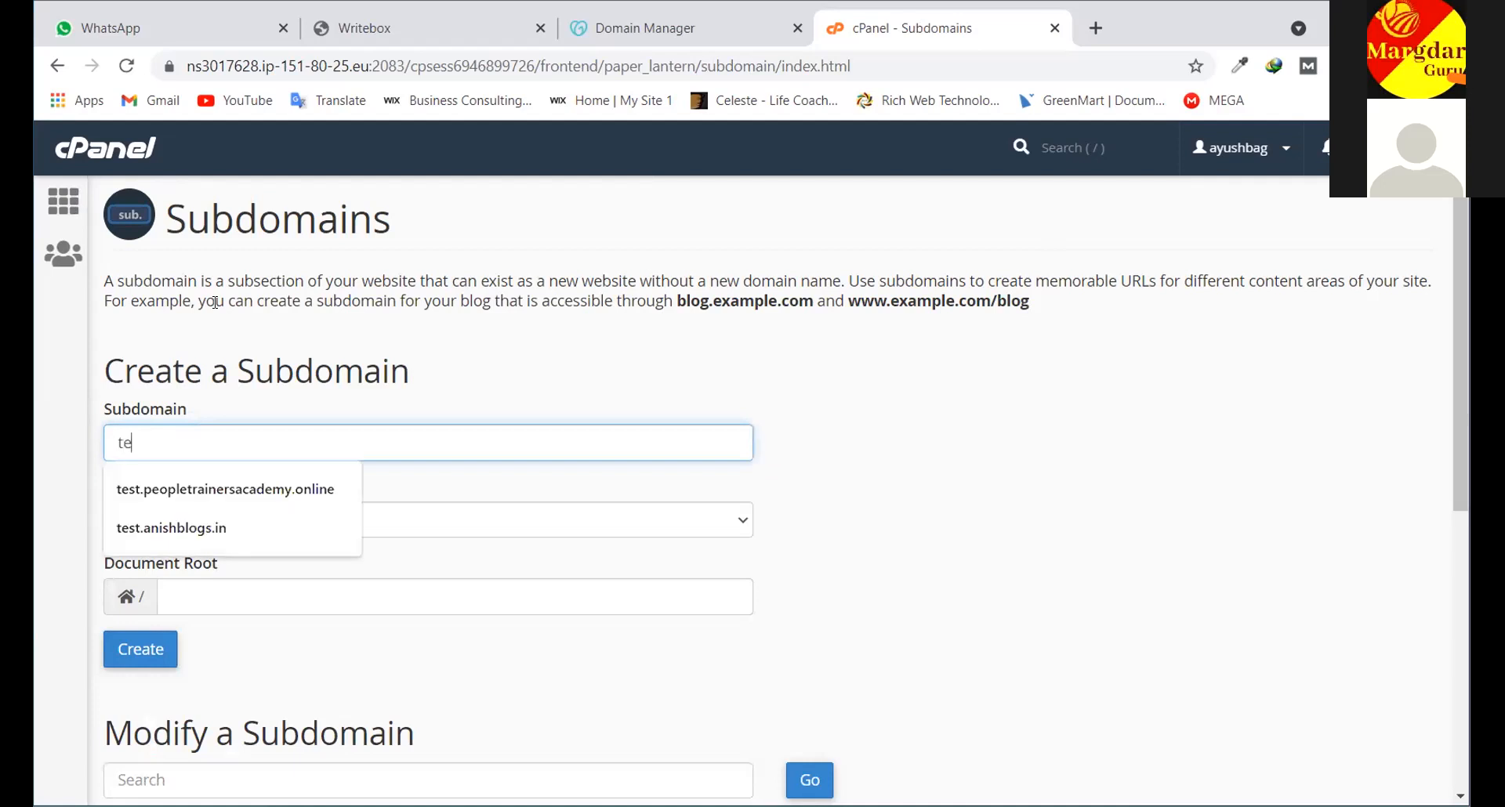
pyautogui.write('st.a')
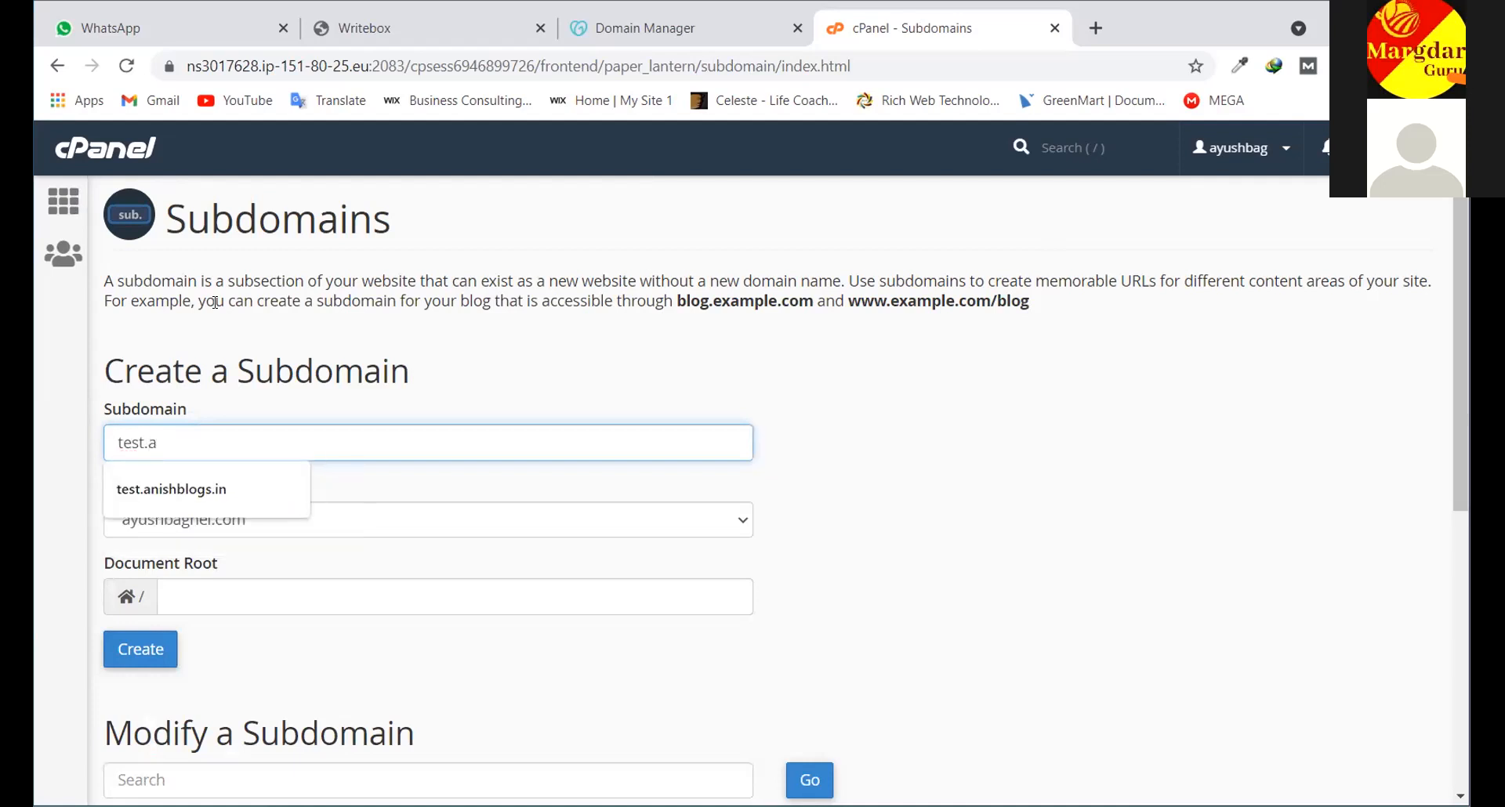
pyautogui.write('yushbaghel.co')
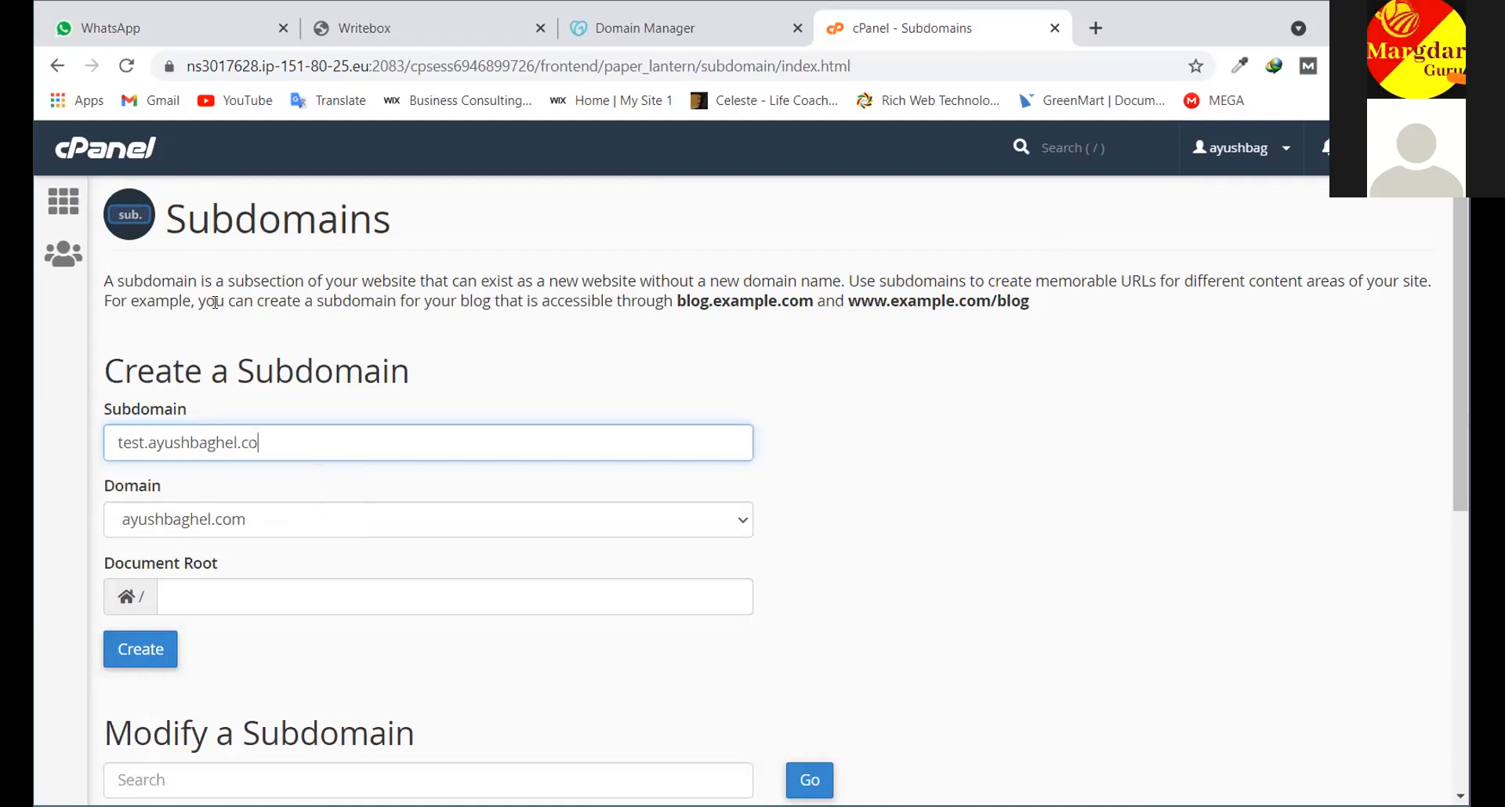
pyautogui.write('m')
# Create the subdomain, which cPanel confirms as 'test.ayushbaghel.com.ayushbaghel.com'
pyautogui.click(146, 651)
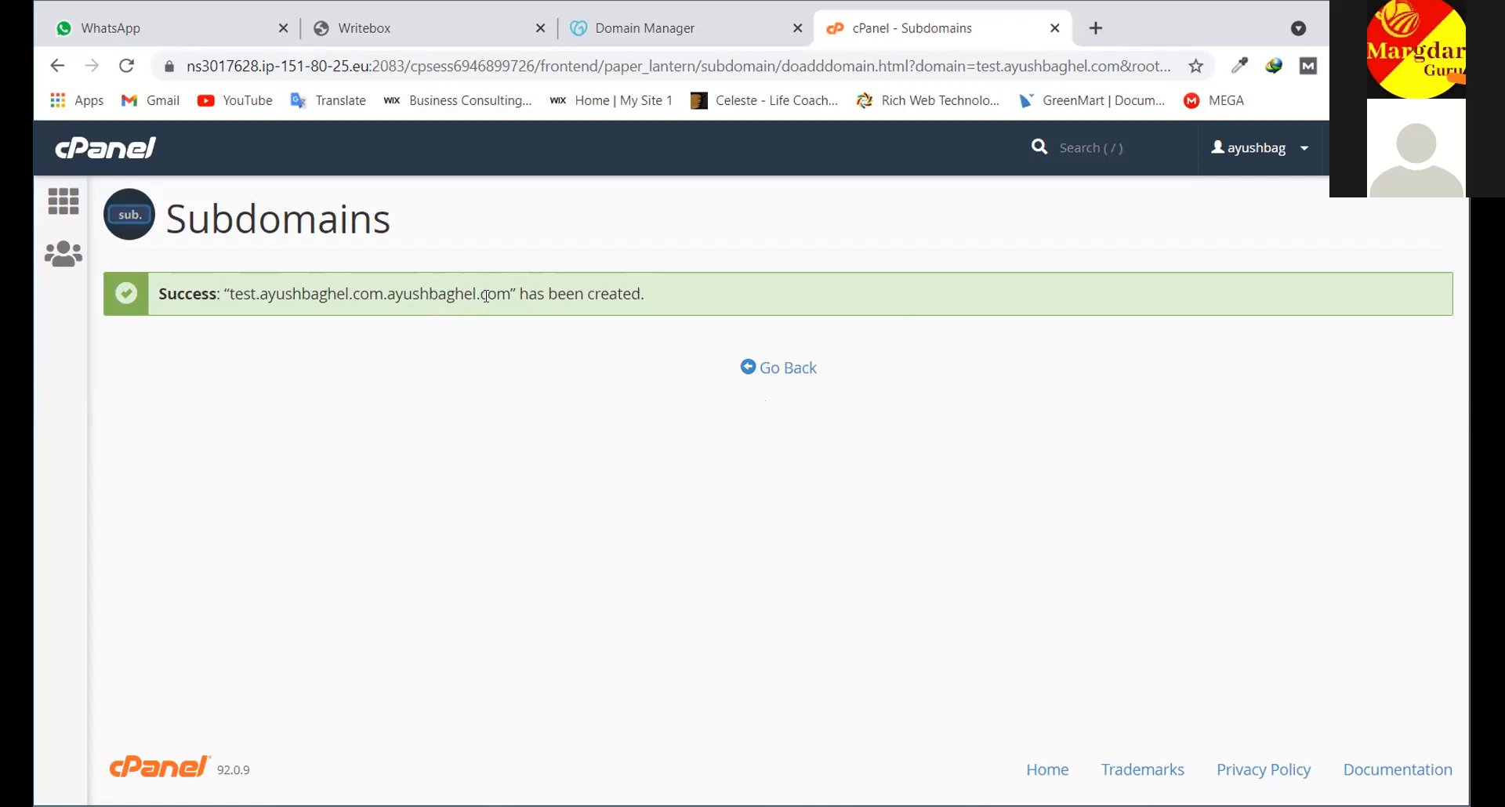
# Highlight the repeated domain in the success message, then open a new blank browser tab
pyautogui.moveTo(515, 295); pyautogui.dragTo(388, 296)
pyautogui.click(510, 287)
pyautogui.moveTo(510, 287); pyautogui.dragTo(389, 297)
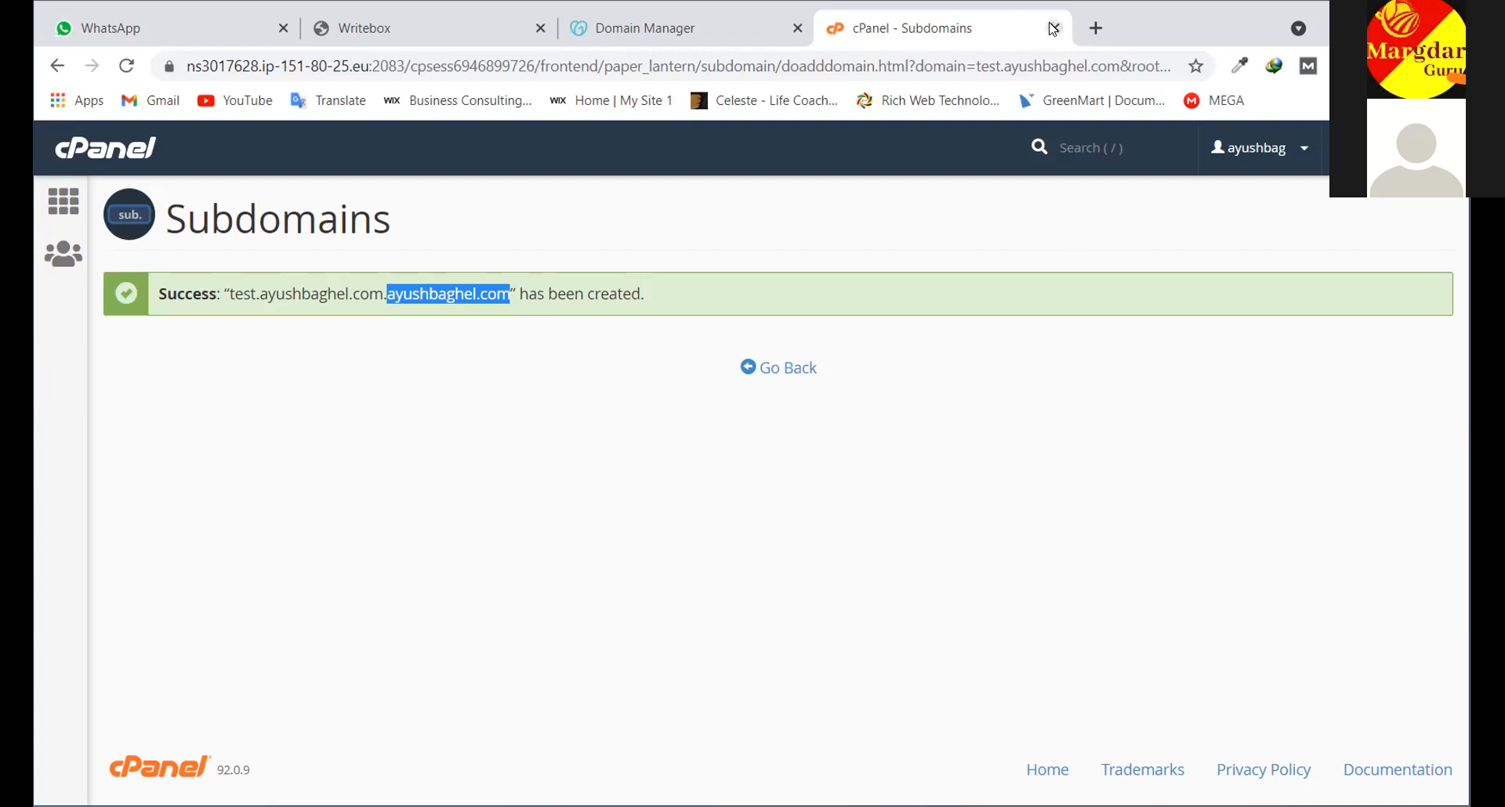
pyautogui.click(1094, 28)
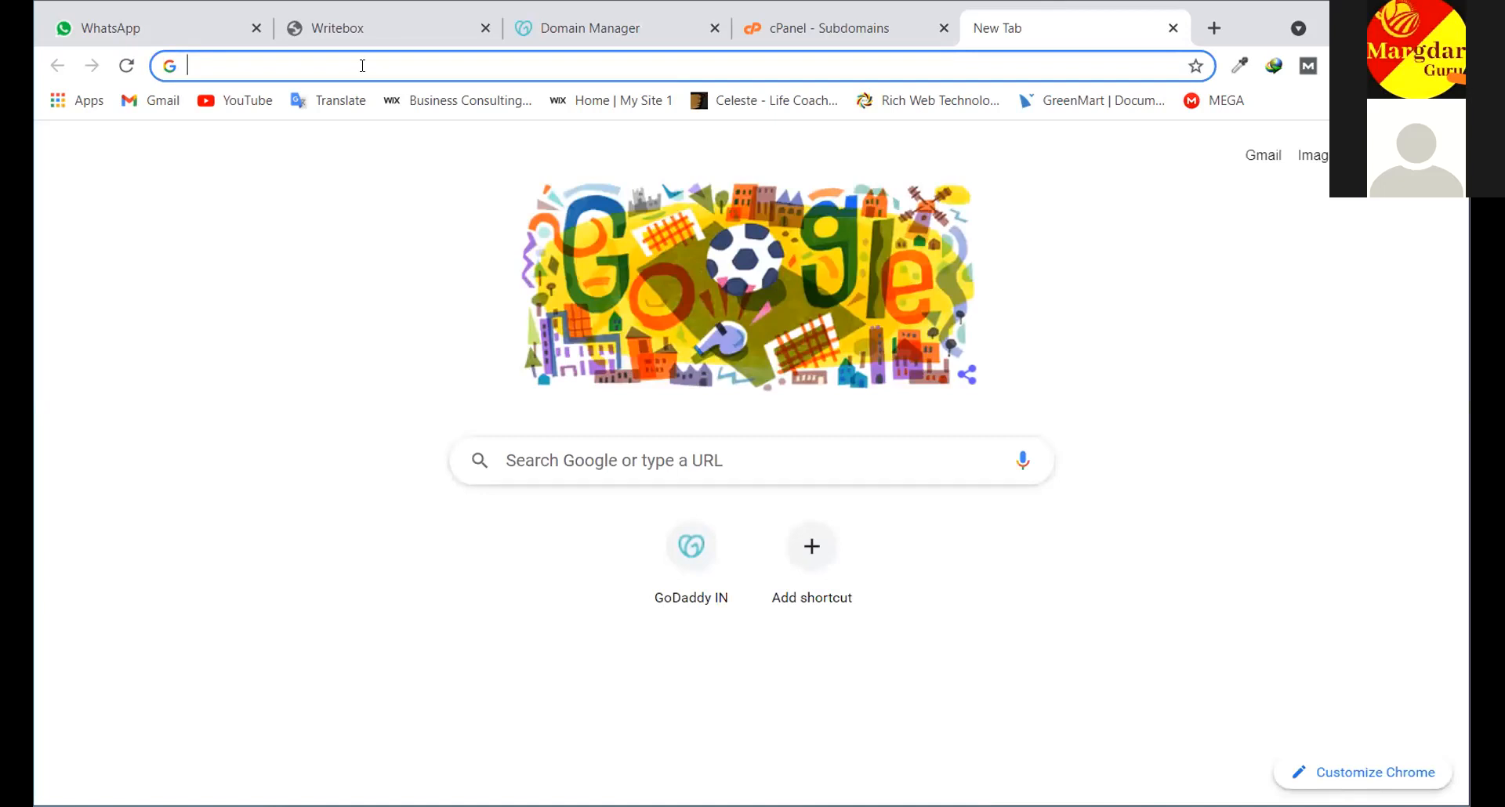
# Load the webmail.ayushbaghel.com login page using the autocomplete suggestion, with credentials autofilled
pyautogui.write('mar')
pyautogui.press('BackSpace')
pyautogui.press('BackSpace')
pyautogui.write('il')
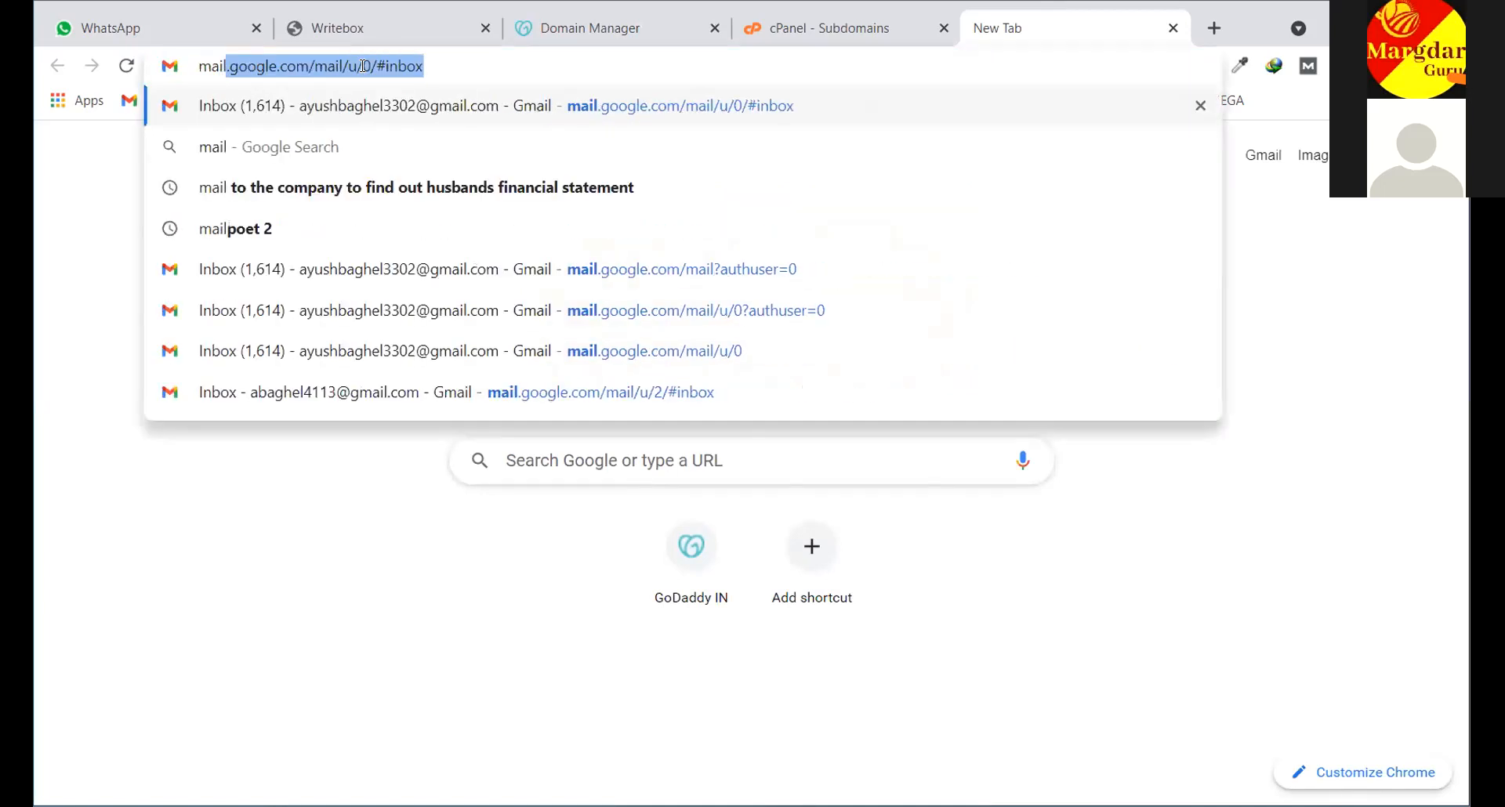
pyautogui.write('.')
pyautogui.press('BackSpace')
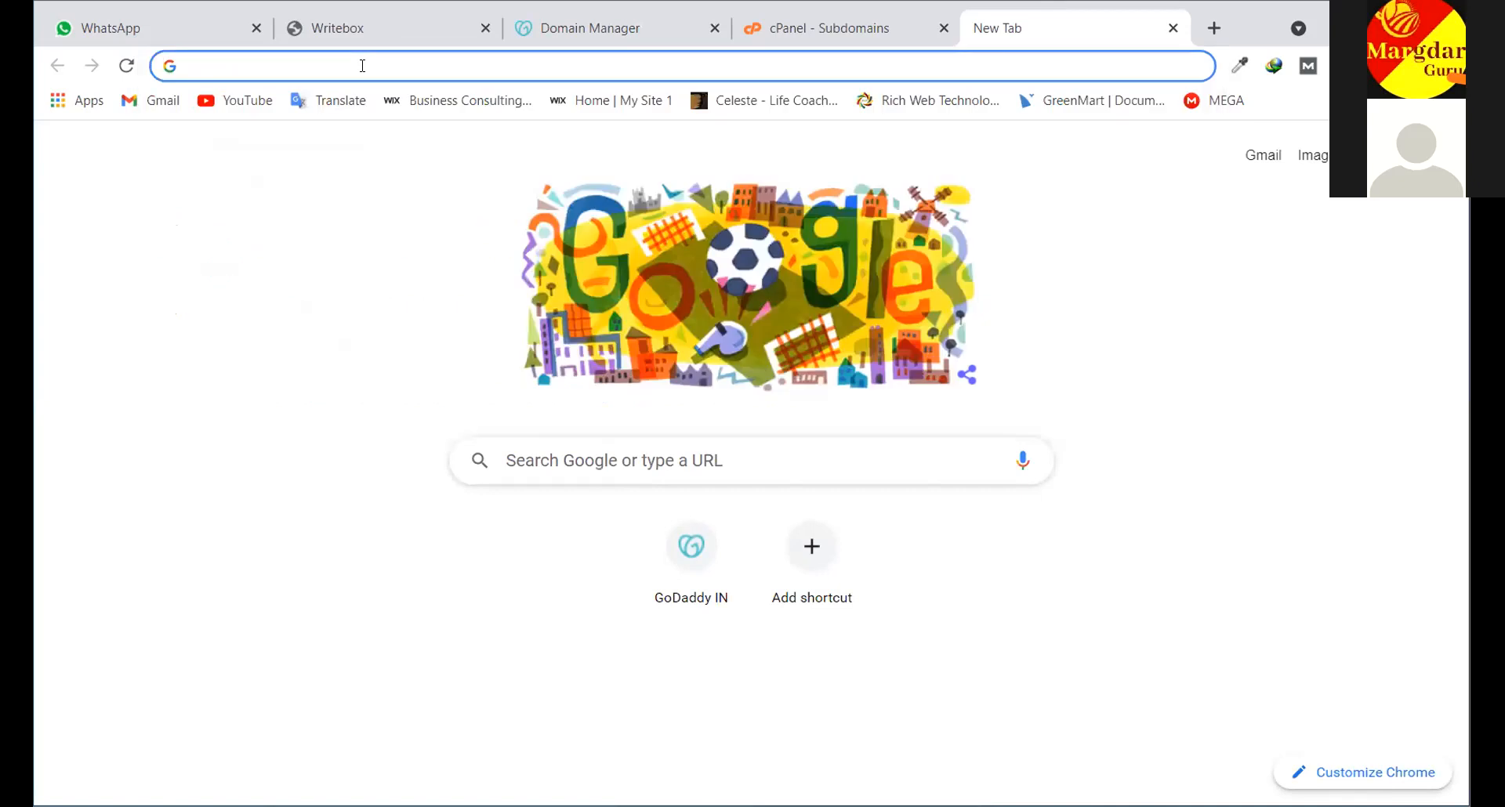
pyautogui.write('web')
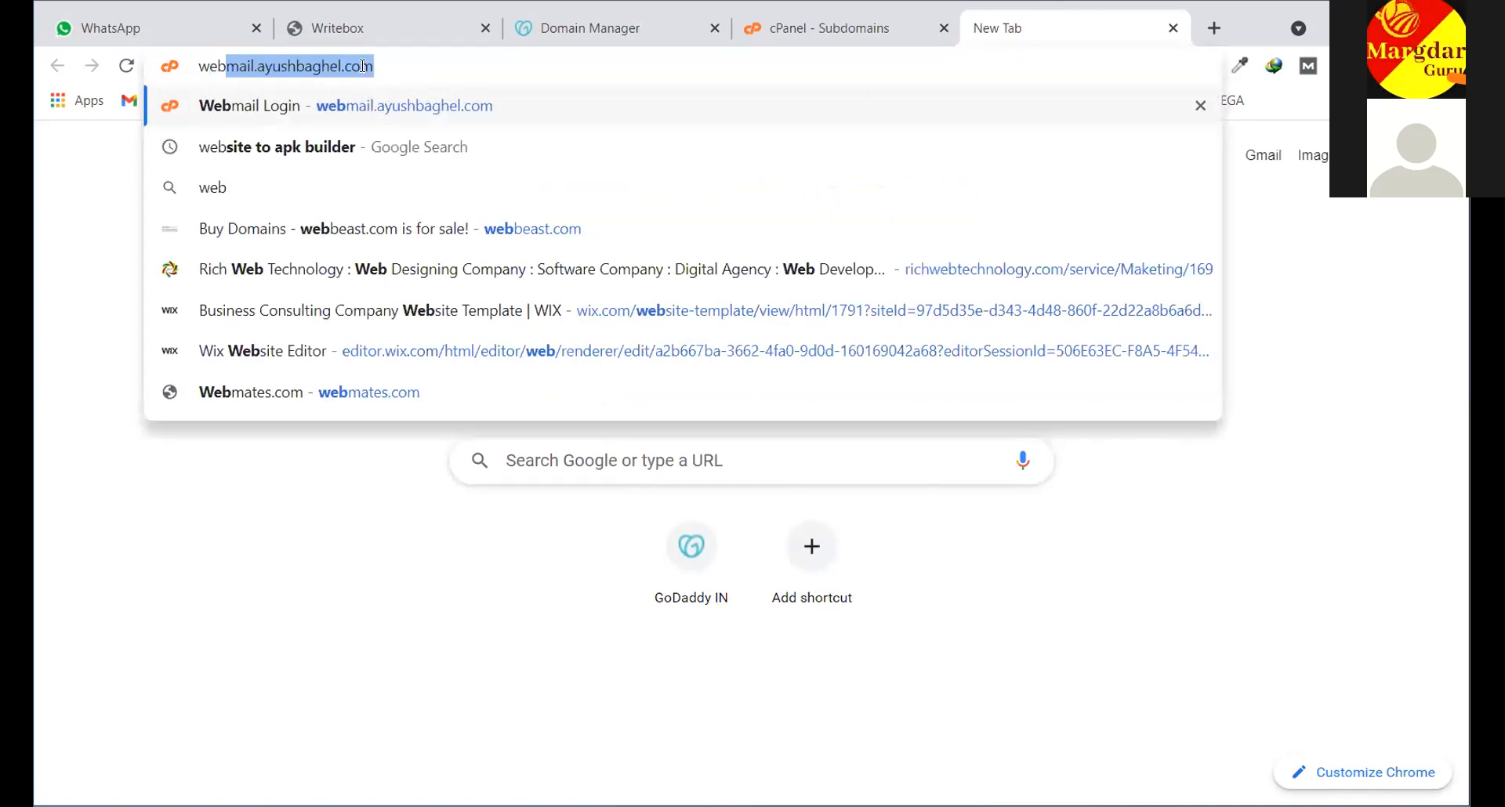
pyautogui.press('Right')
pyautogui.press('Delete')
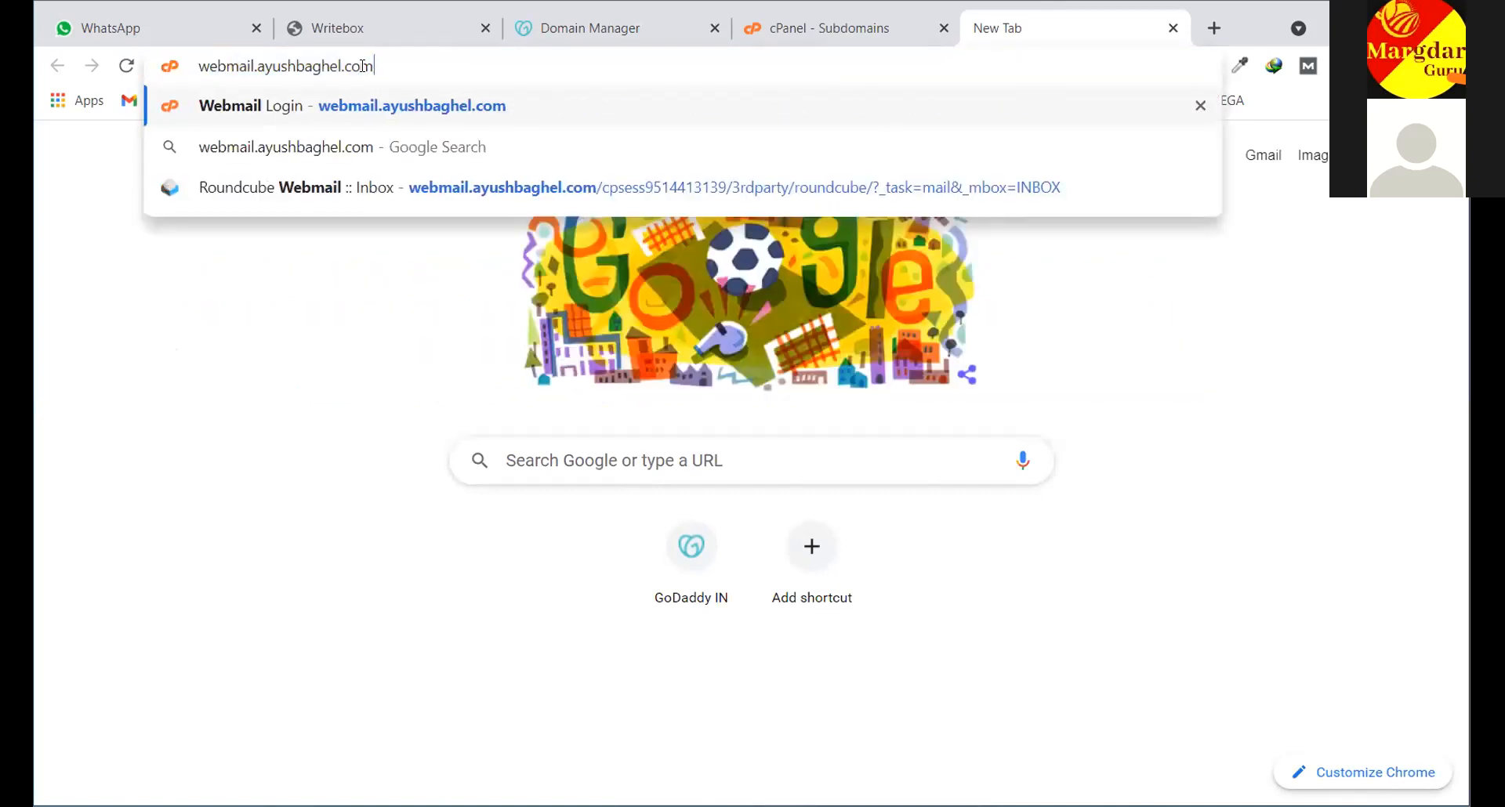
pyautogui.moveTo(375, 66); pyautogui.dragTo(198, 67)
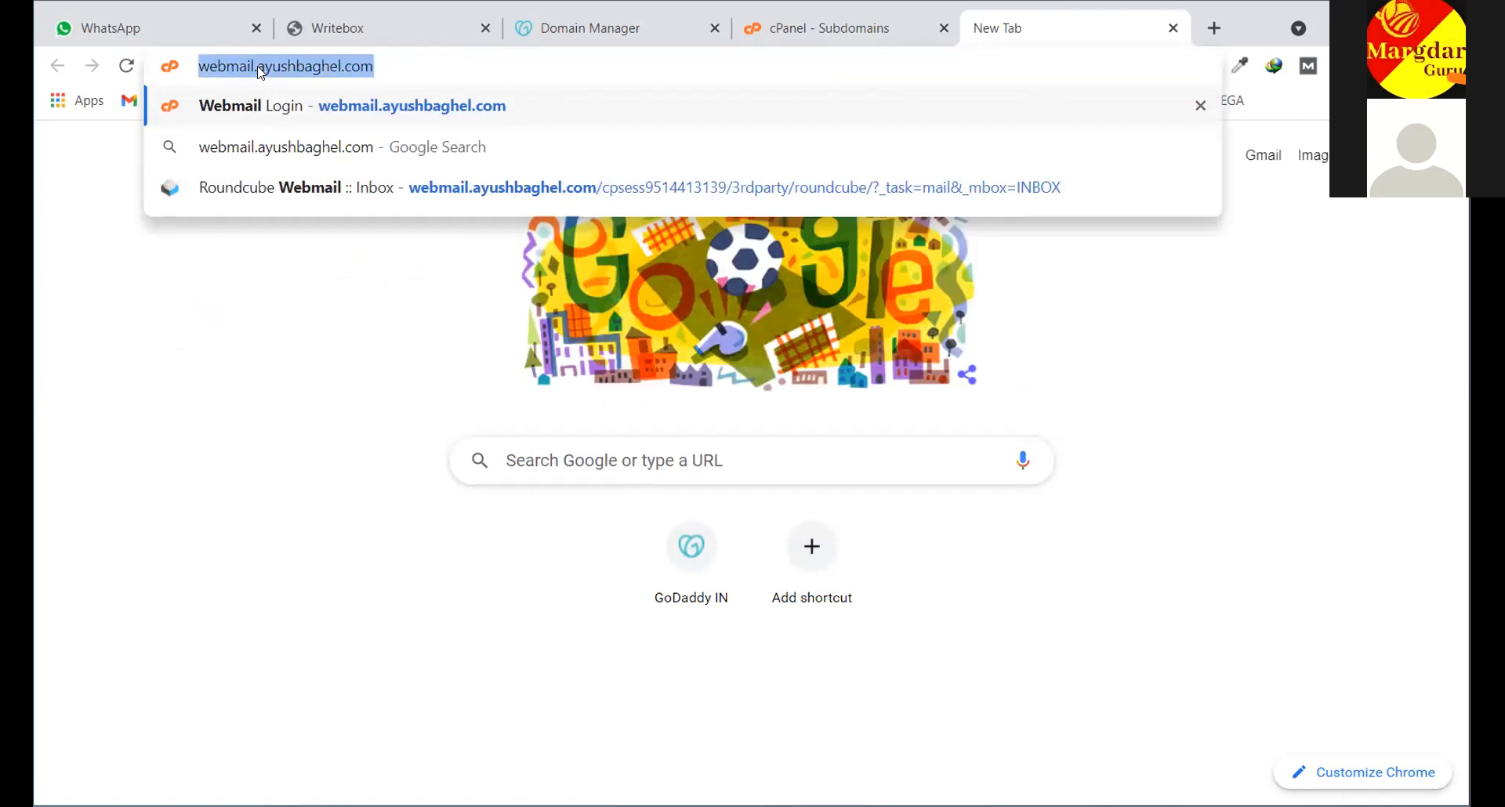
pyautogui.click(376, 67)
pyautogui.press('Return')
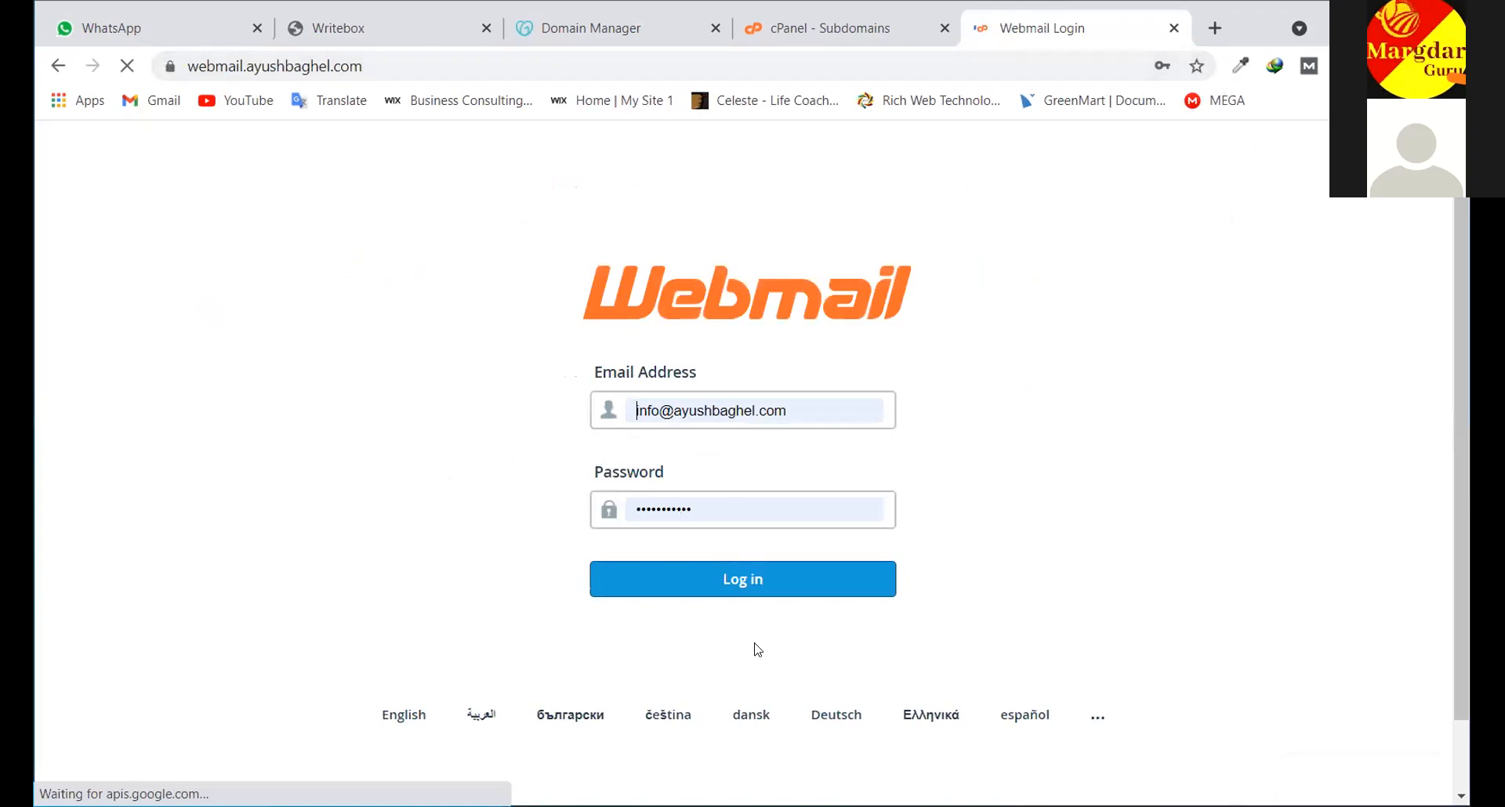
# Log in to the site's Roundcube webmail while checking the cPanel subdomains tab
pyautogui.click(766, 579)
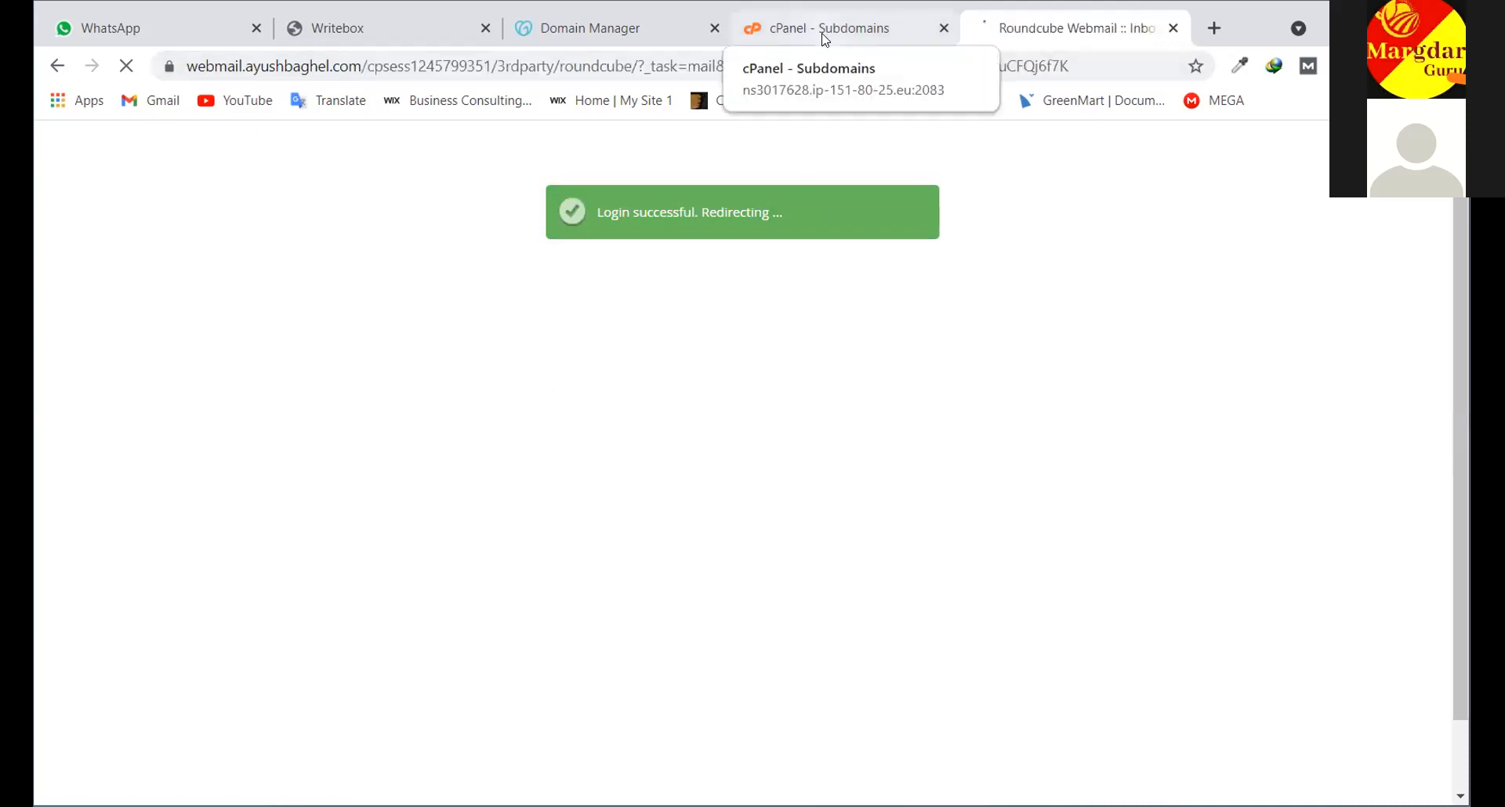
pyautogui.click(865, 27)
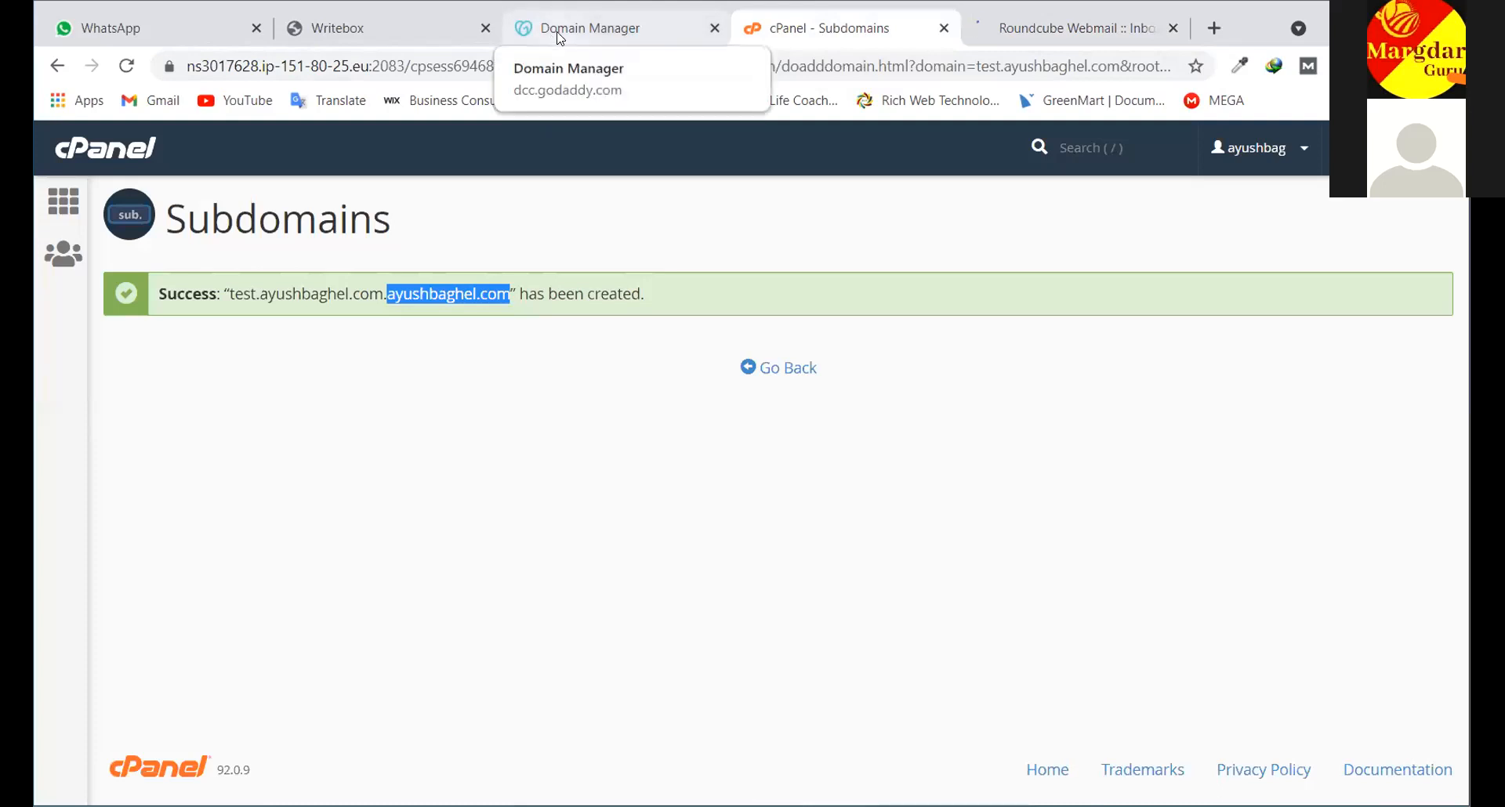
pyautogui.click(1146, 22)
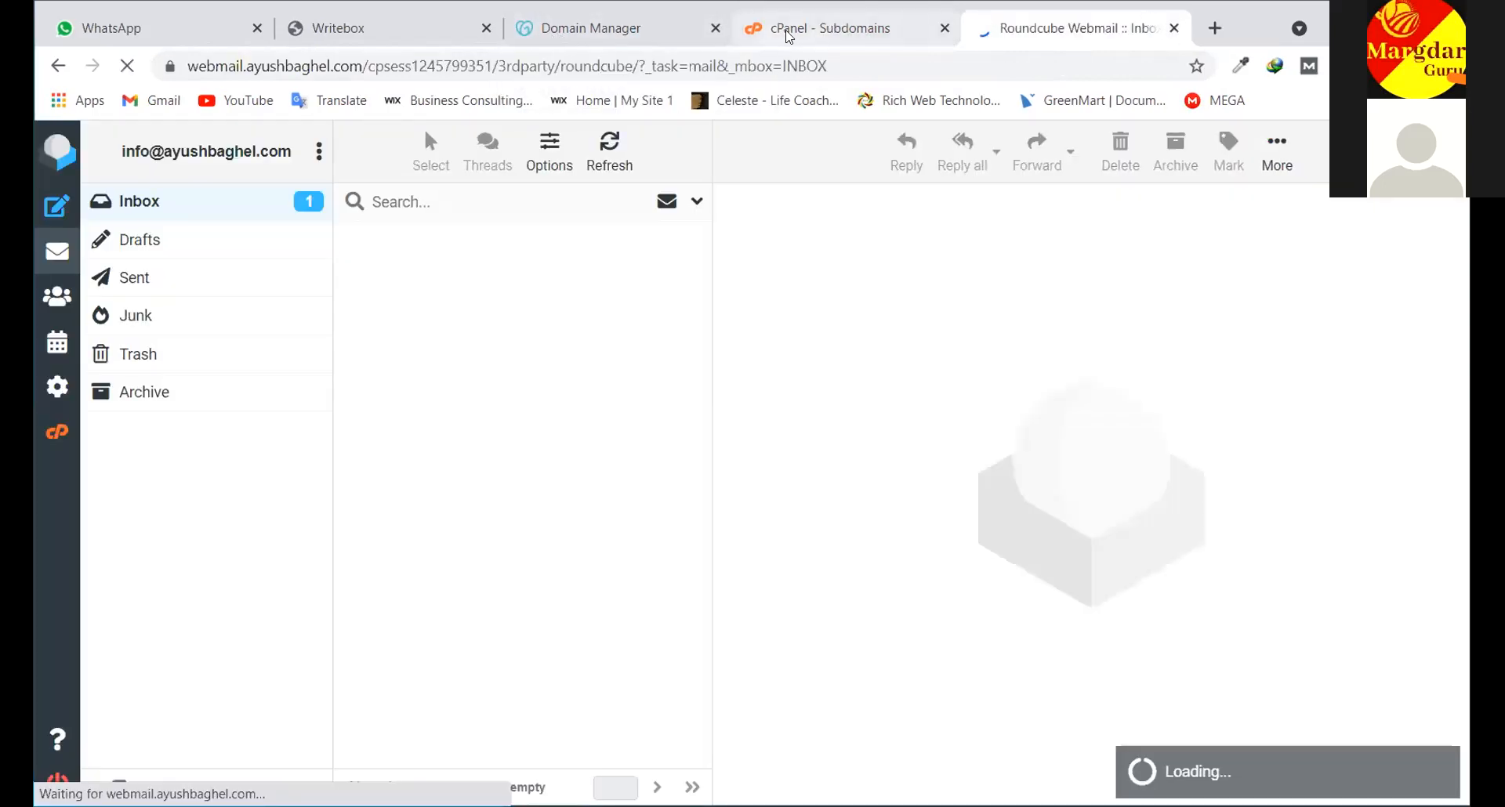
# Check the domain's DNS management page, then close the Roundcube webmail tab
pyautogui.click(636, 30)
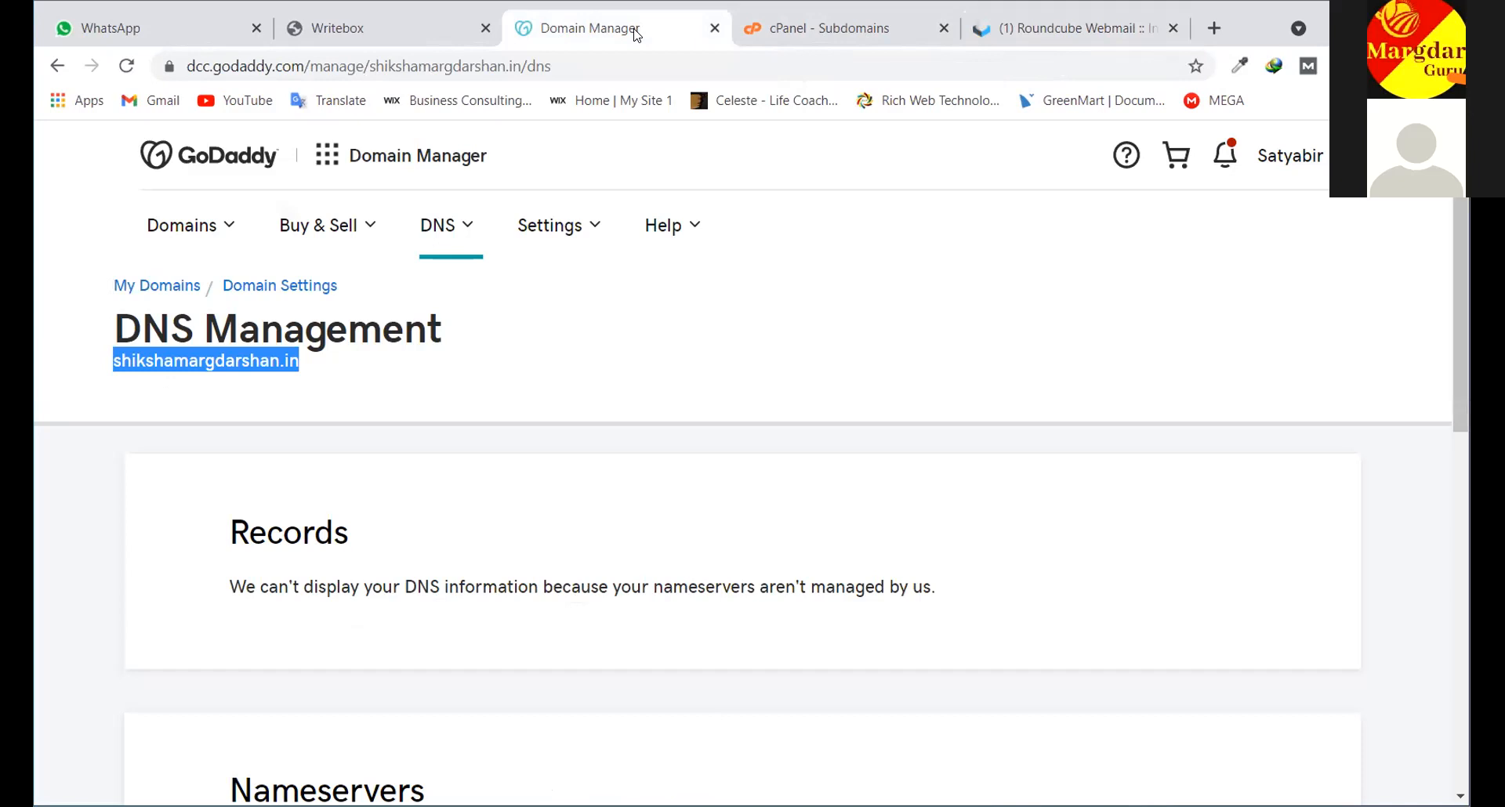
pyautogui.click(1016, 29)
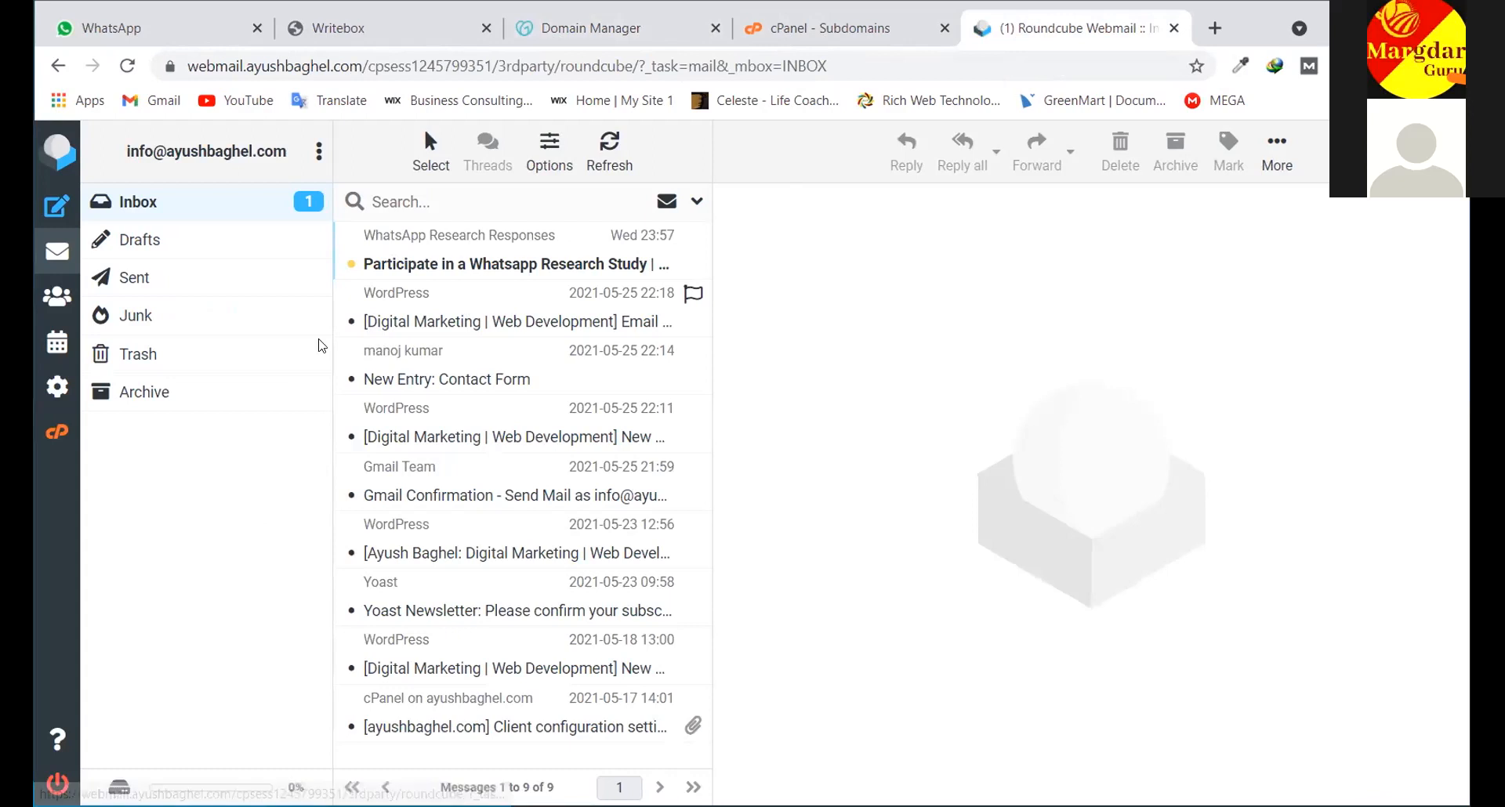
pyautogui.click(1173, 29)
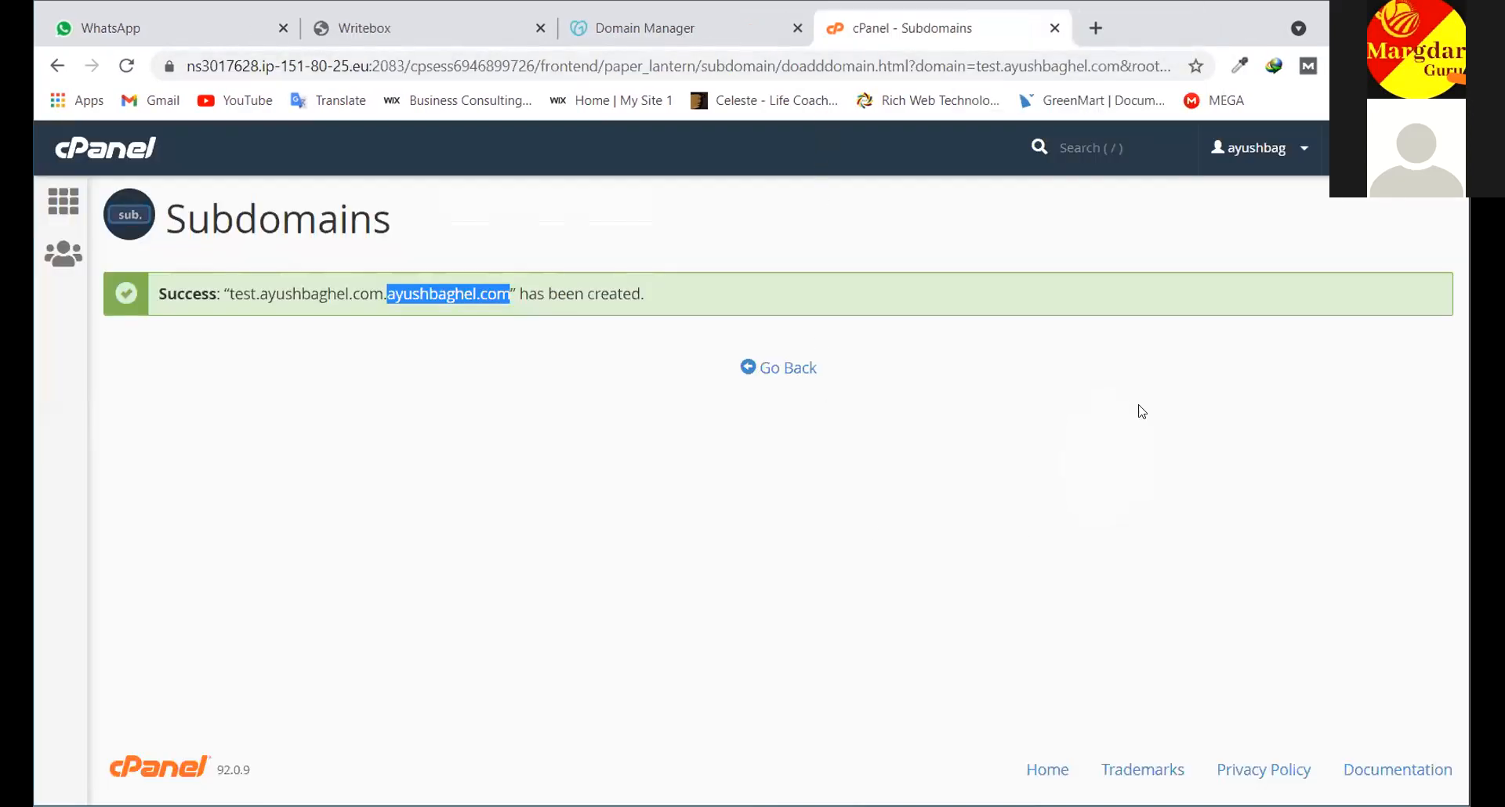
# Return to the Subdomains page and confirm test.ayushbaghel.com is listed
pyautogui.click(767, 373)
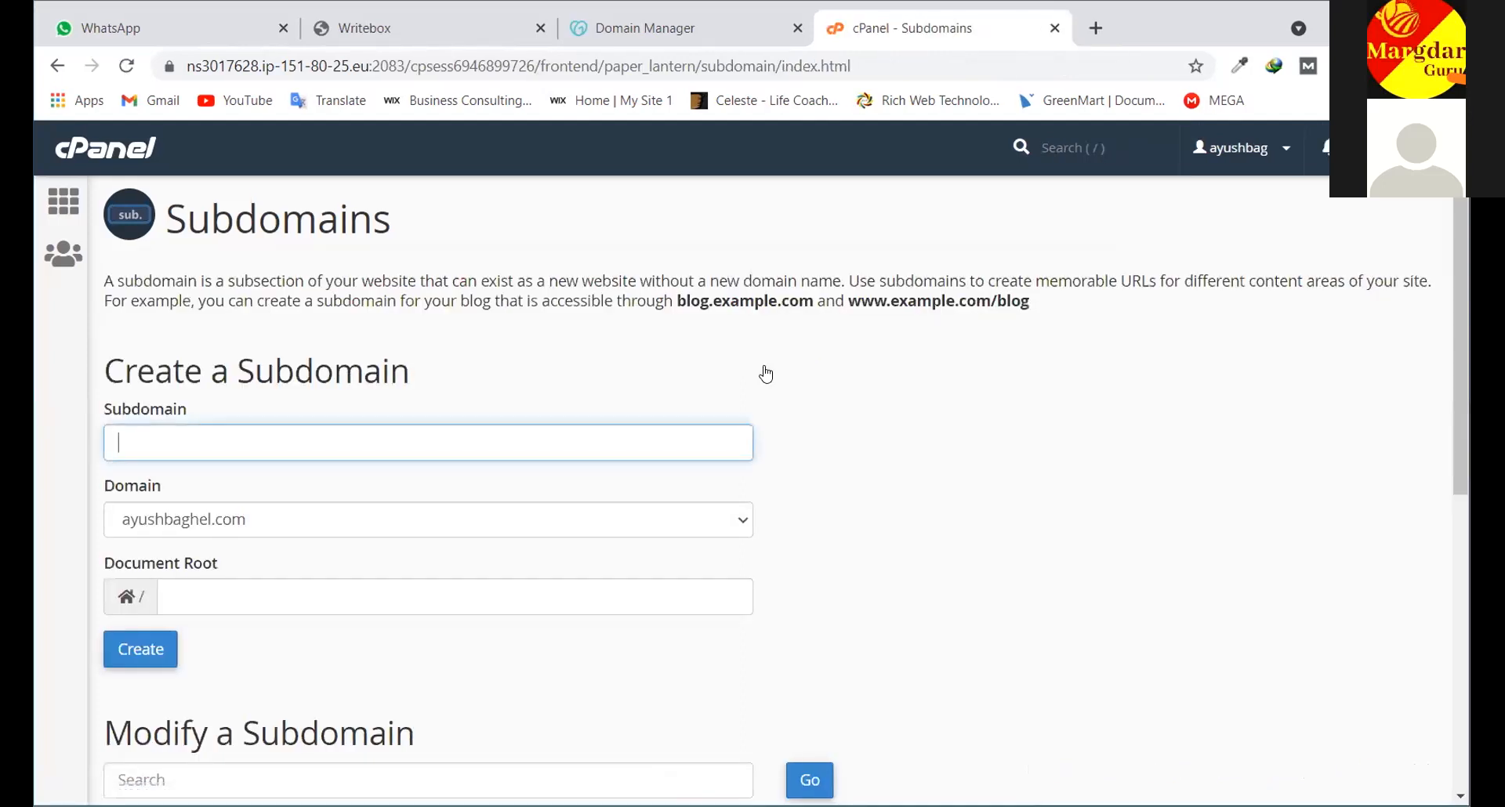
pyautogui.scroll(-7, 643, 419)
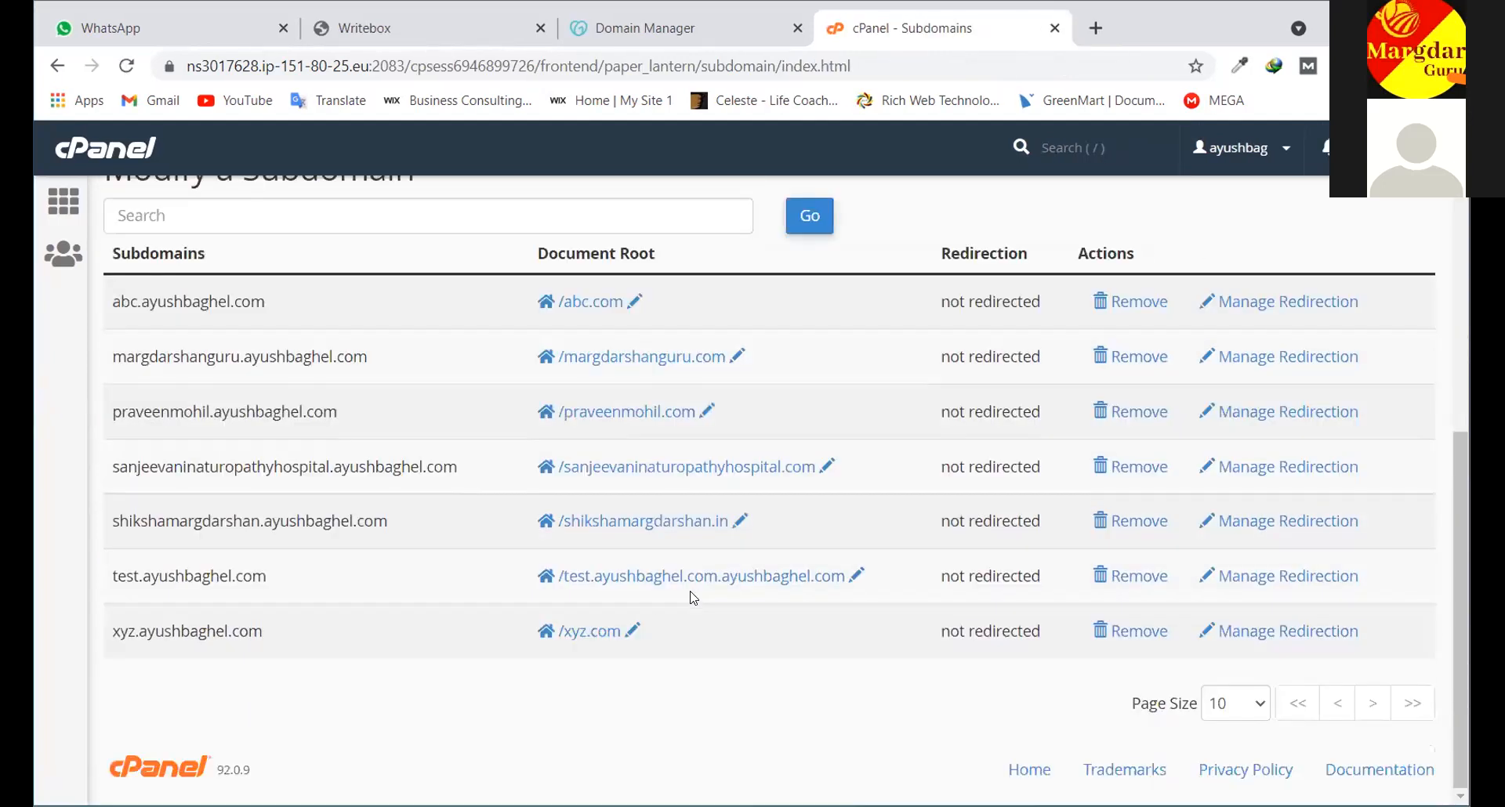
pyautogui.scroll(7, 102, 217)
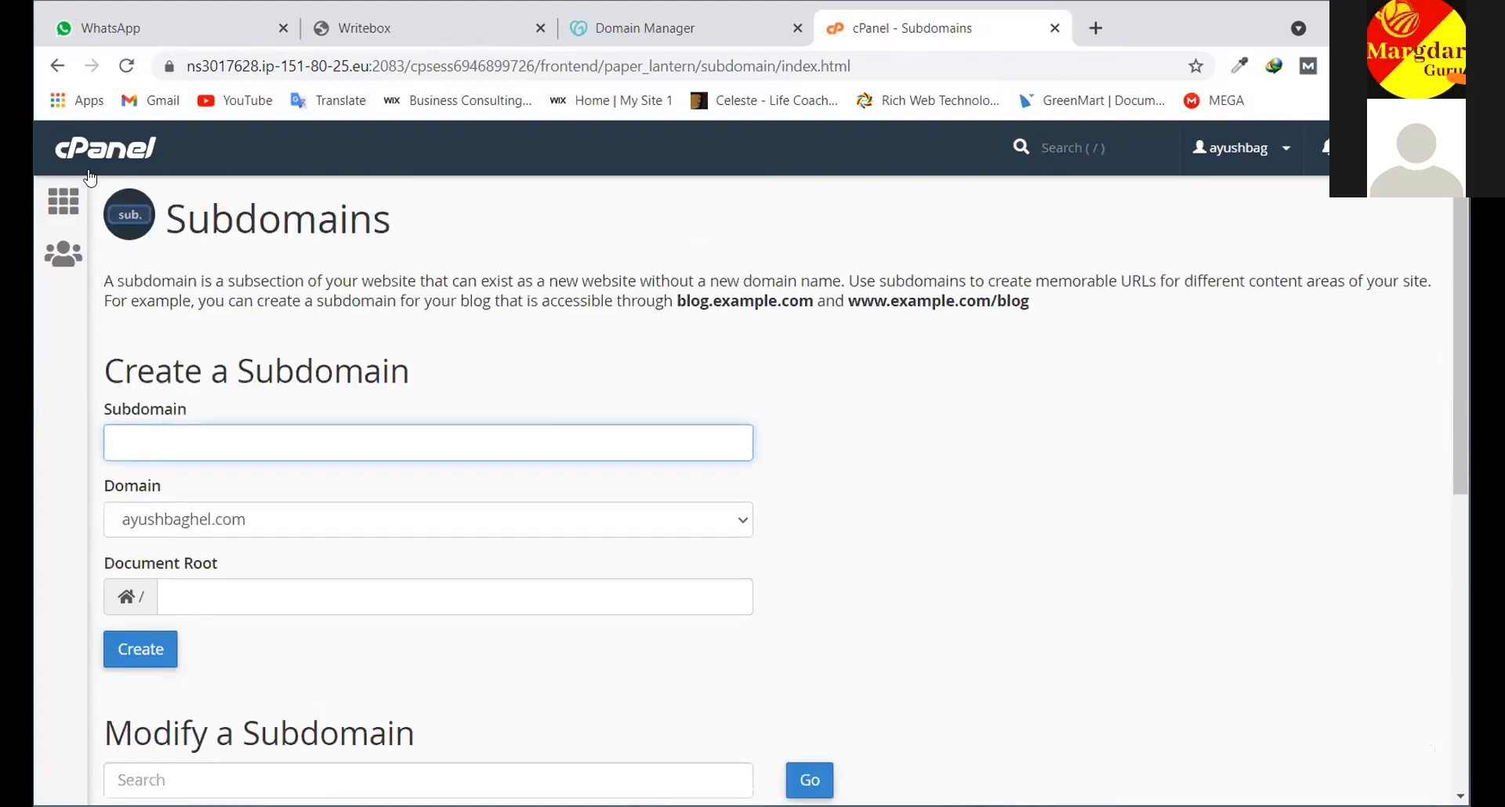
# Go to the cPanel main dashboard and scroll down to the Softaculous Apps Installer
pyautogui.click(87, 151)
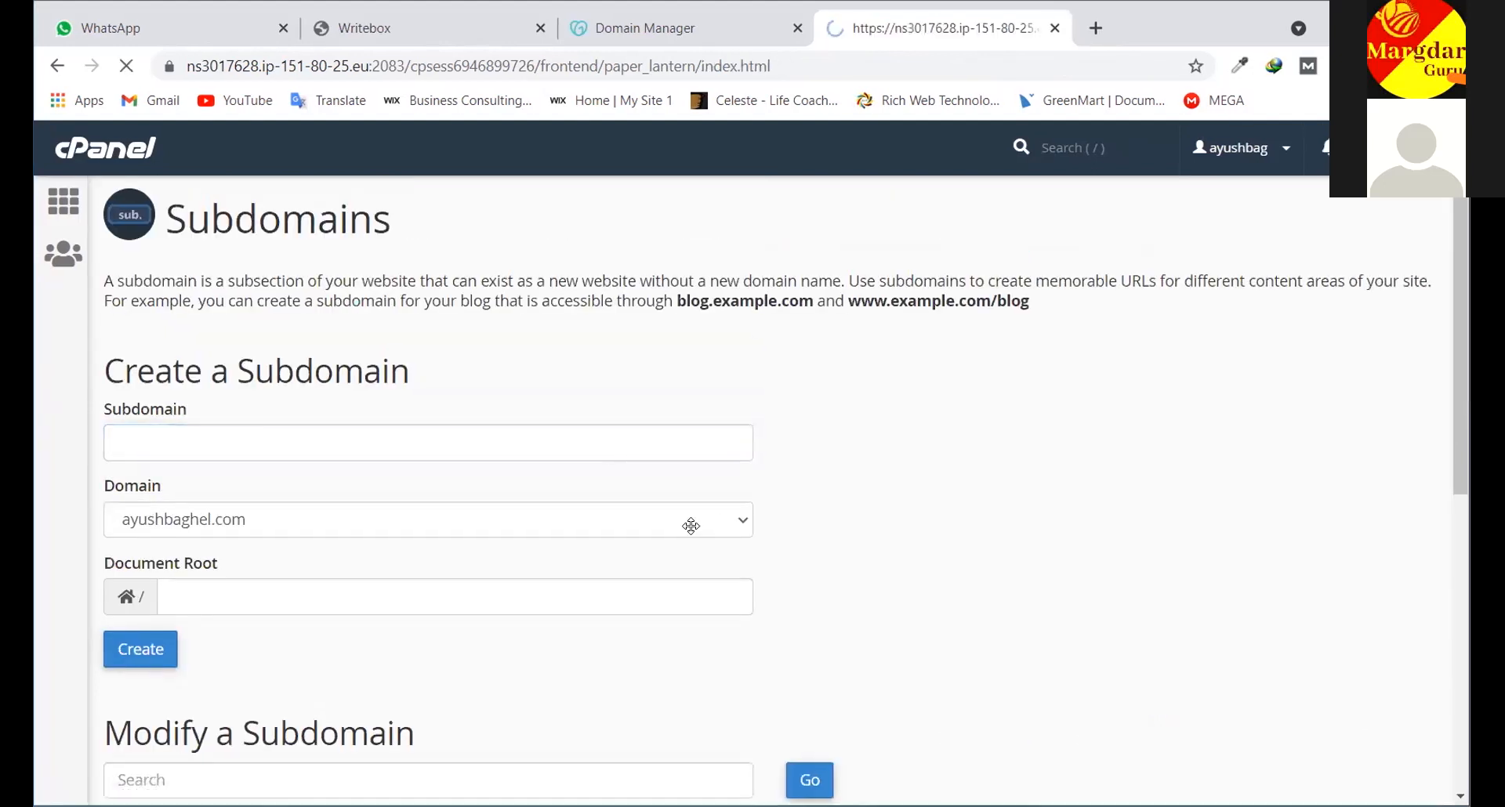
pyautogui.scroll(-20, 440, 523)
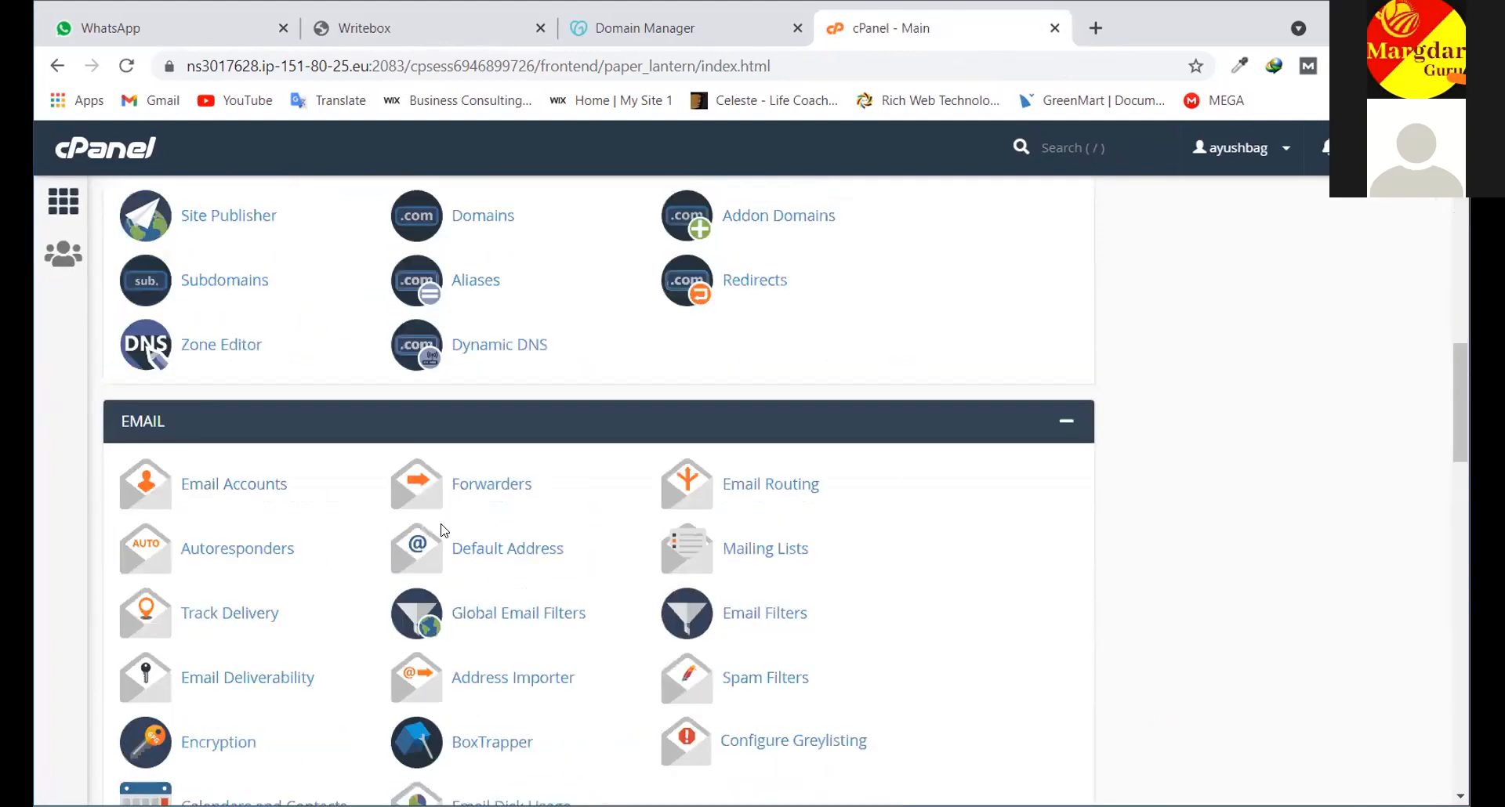
pyautogui.scroll(-15, 443, 530)
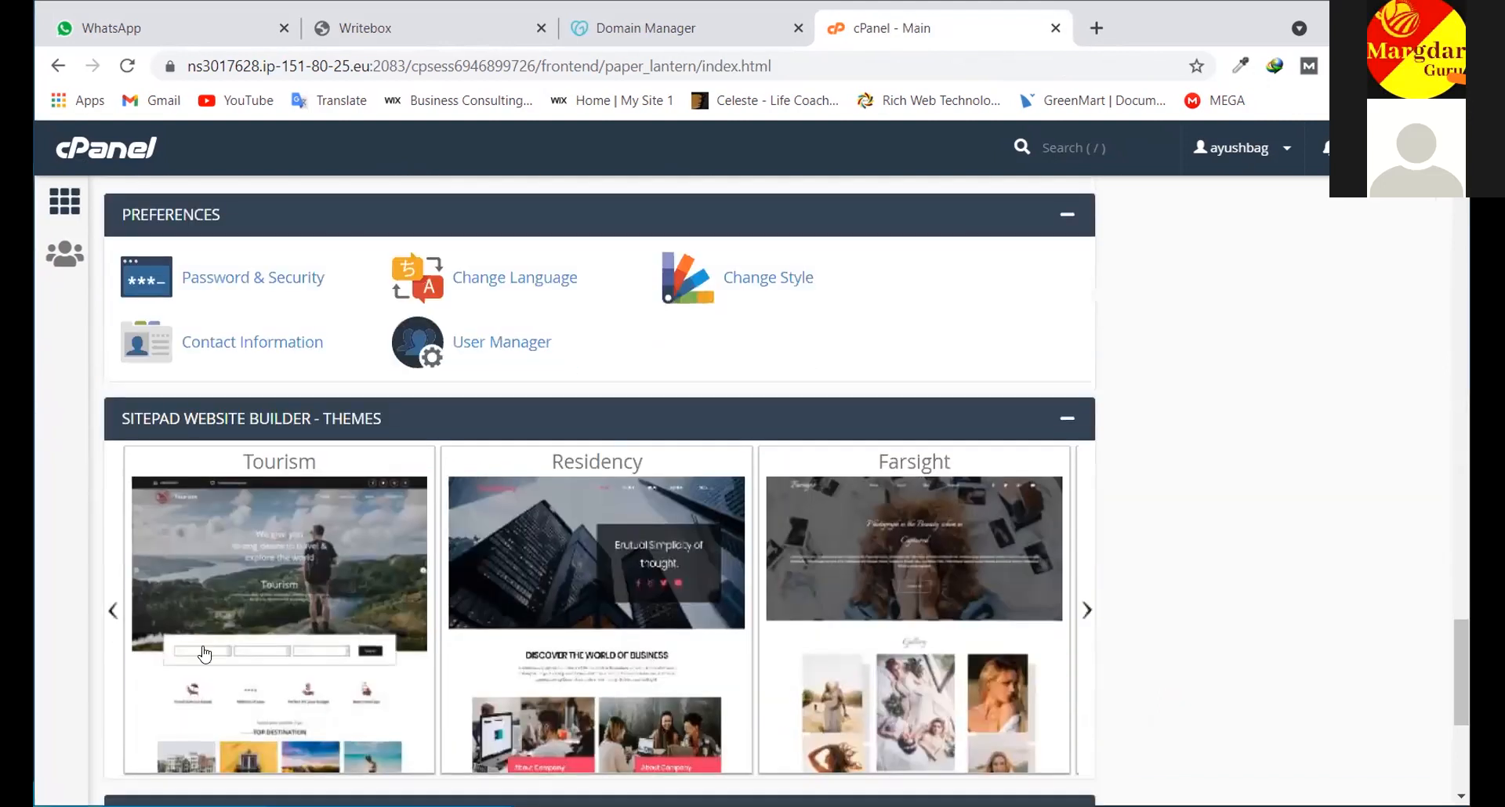
pyautogui.scroll(-5, 205, 654)
# Open the Softaculous WordPress installer and start a new installation
pyautogui.click(172, 519)
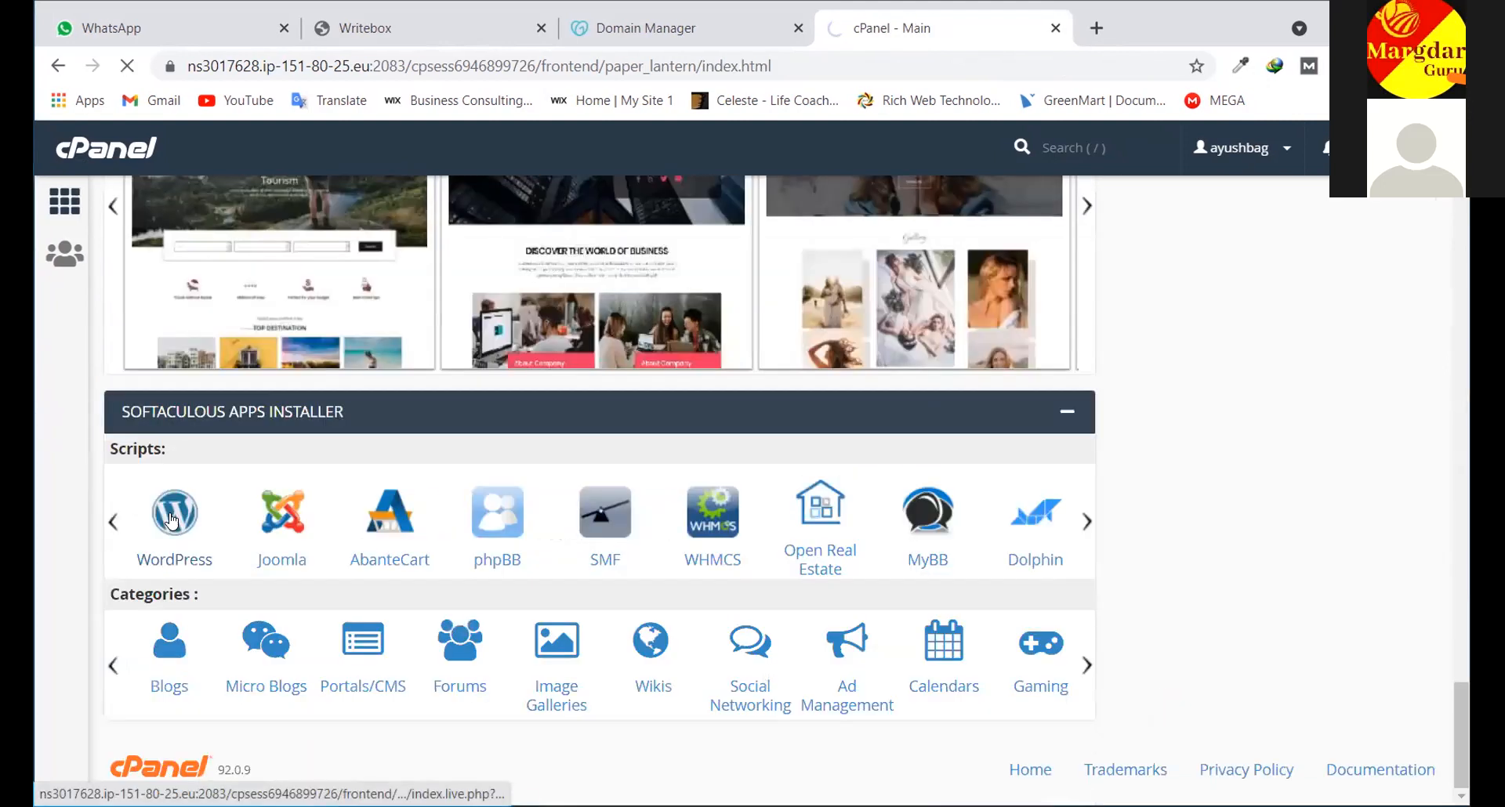
pyautogui.scroll(-2, 686, 468)
pyautogui.scroll(3, 686, 468)
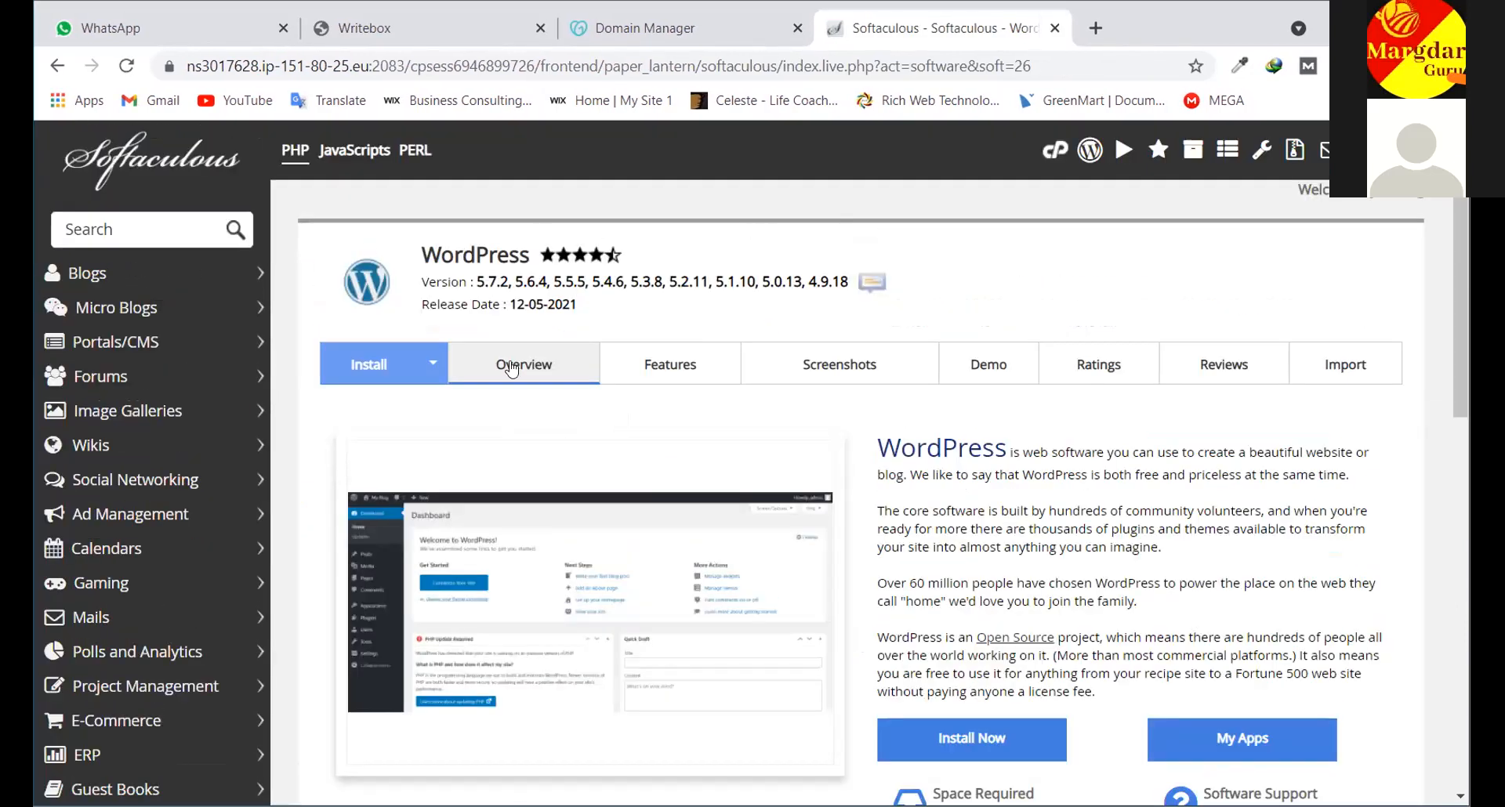
pyautogui.scroll(-4, 841, 399)
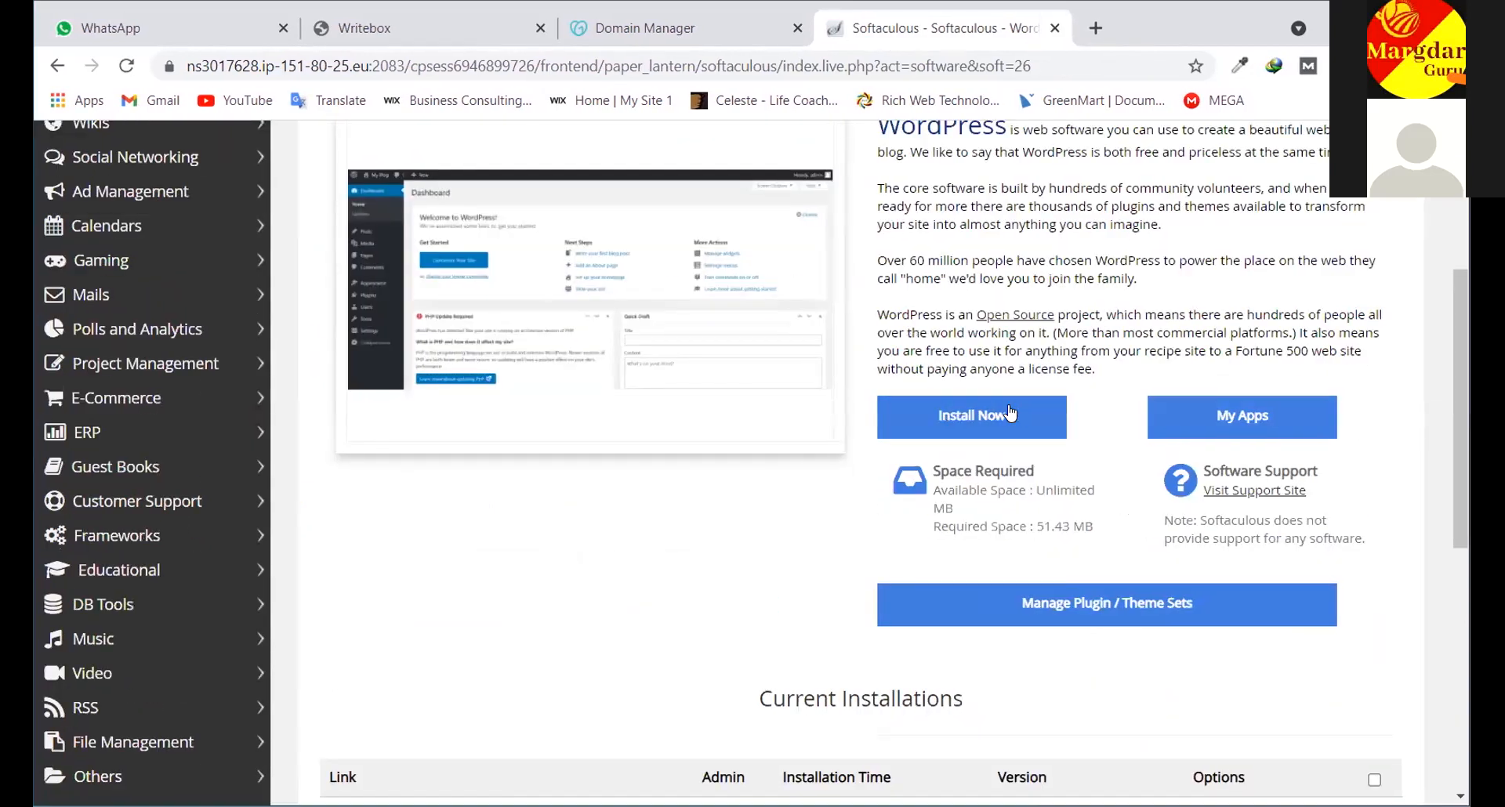
pyautogui.click(992, 417)
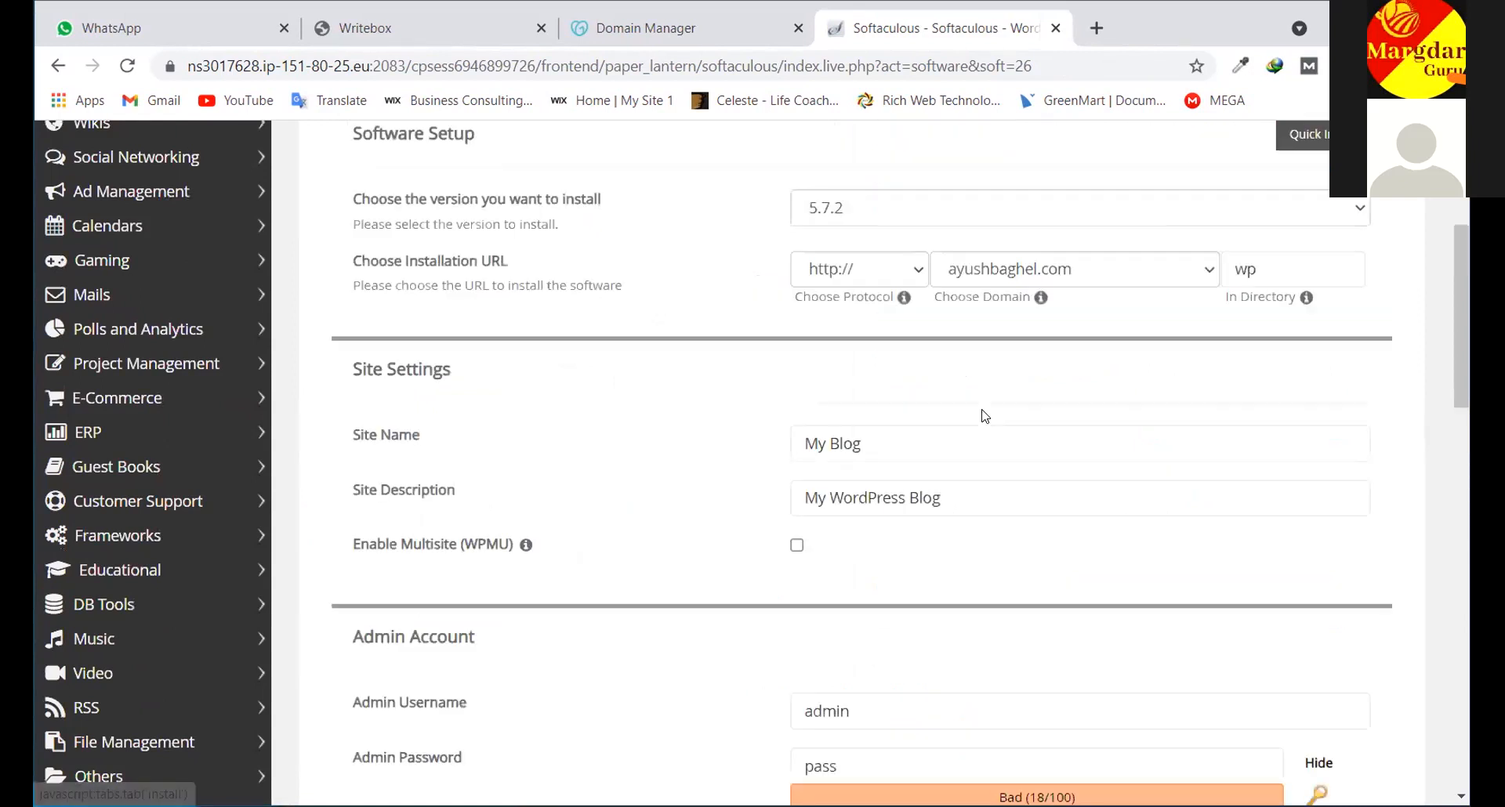
# Keep WordPress version 5.7.2 and clear the 'wp' directory to install at the root
pyautogui.click(1241, 494)
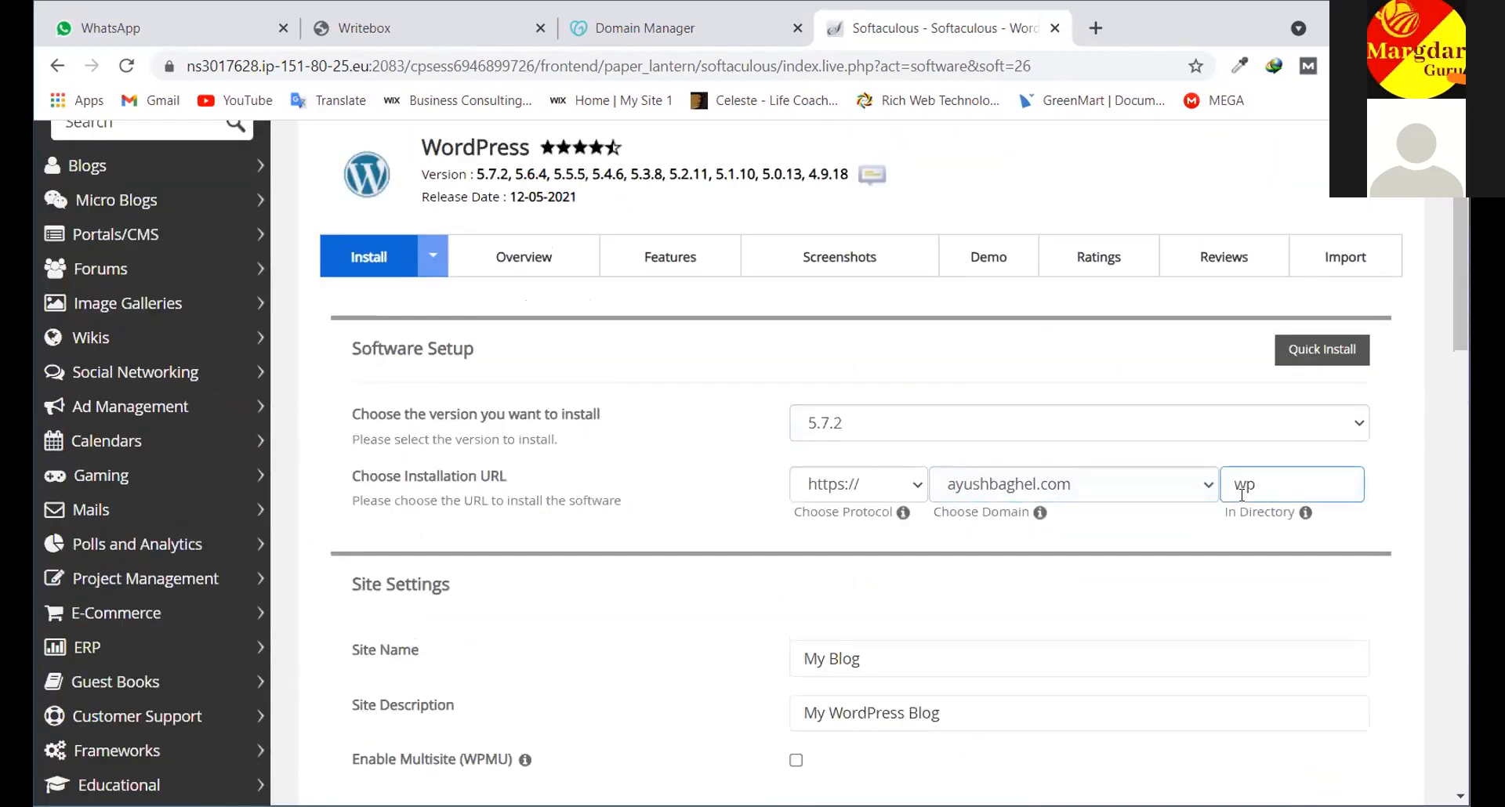
pyautogui.rightClick(1198, 477)
pyautogui.click(1217, 426)
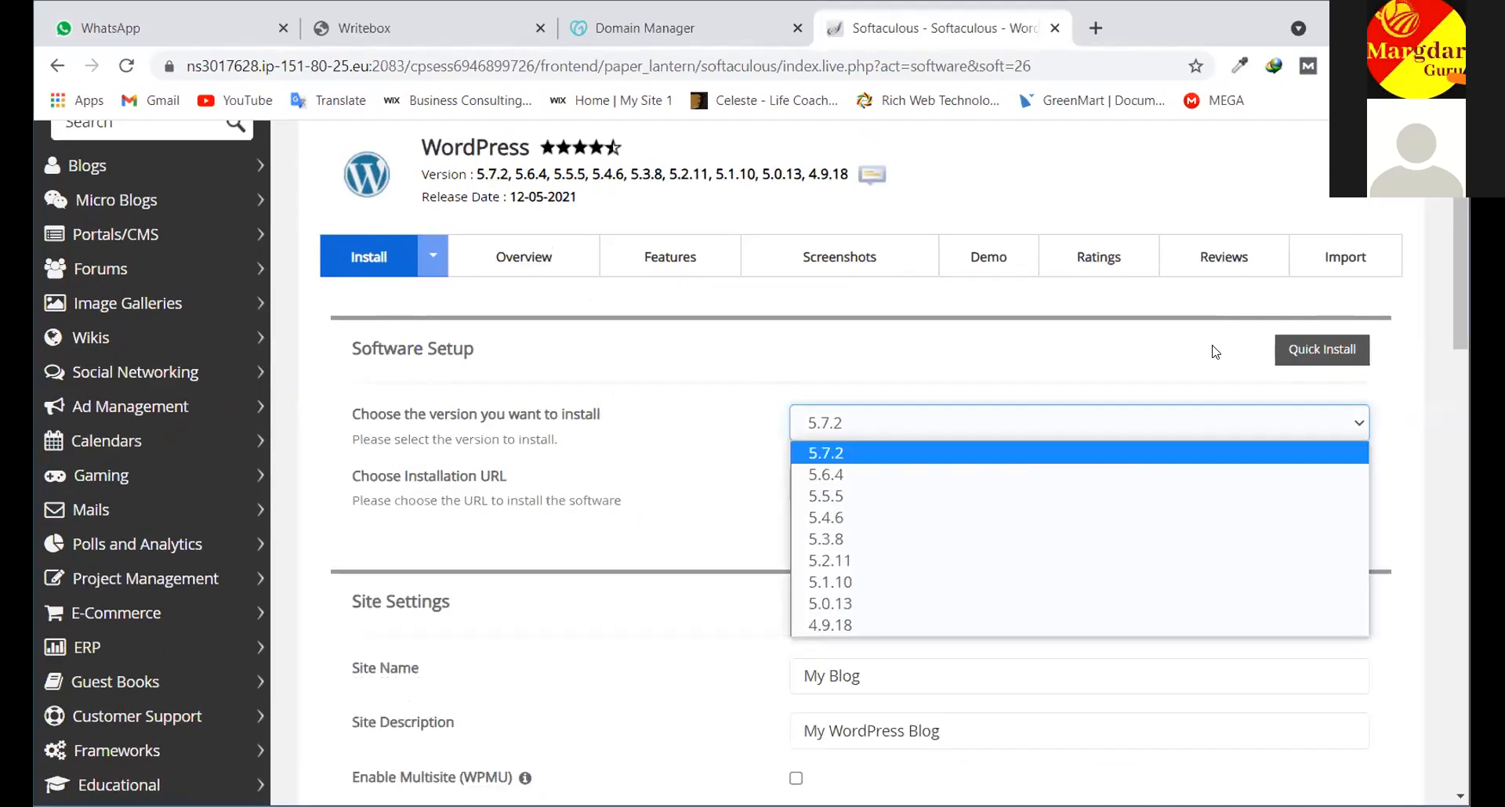
pyautogui.click(1280, 414)
pyautogui.click(1270, 481)
pyautogui.click(1270, 482)
pyautogui.press('BackSpace')
pyautogui.press('BackSpace')
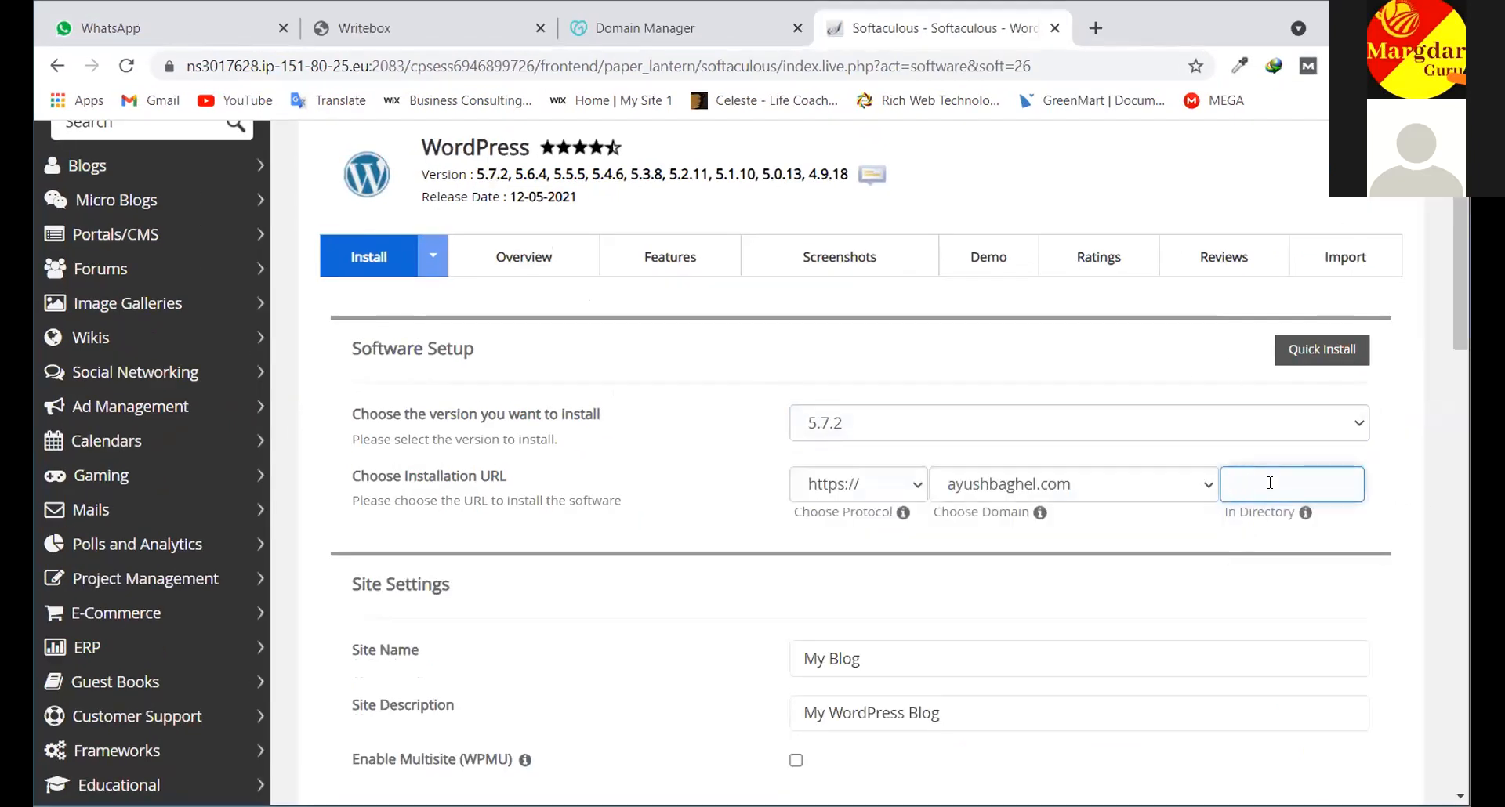
# Choose test.ayushbaghel.com as the install domain and run the installation
pyautogui.click(1203, 492)
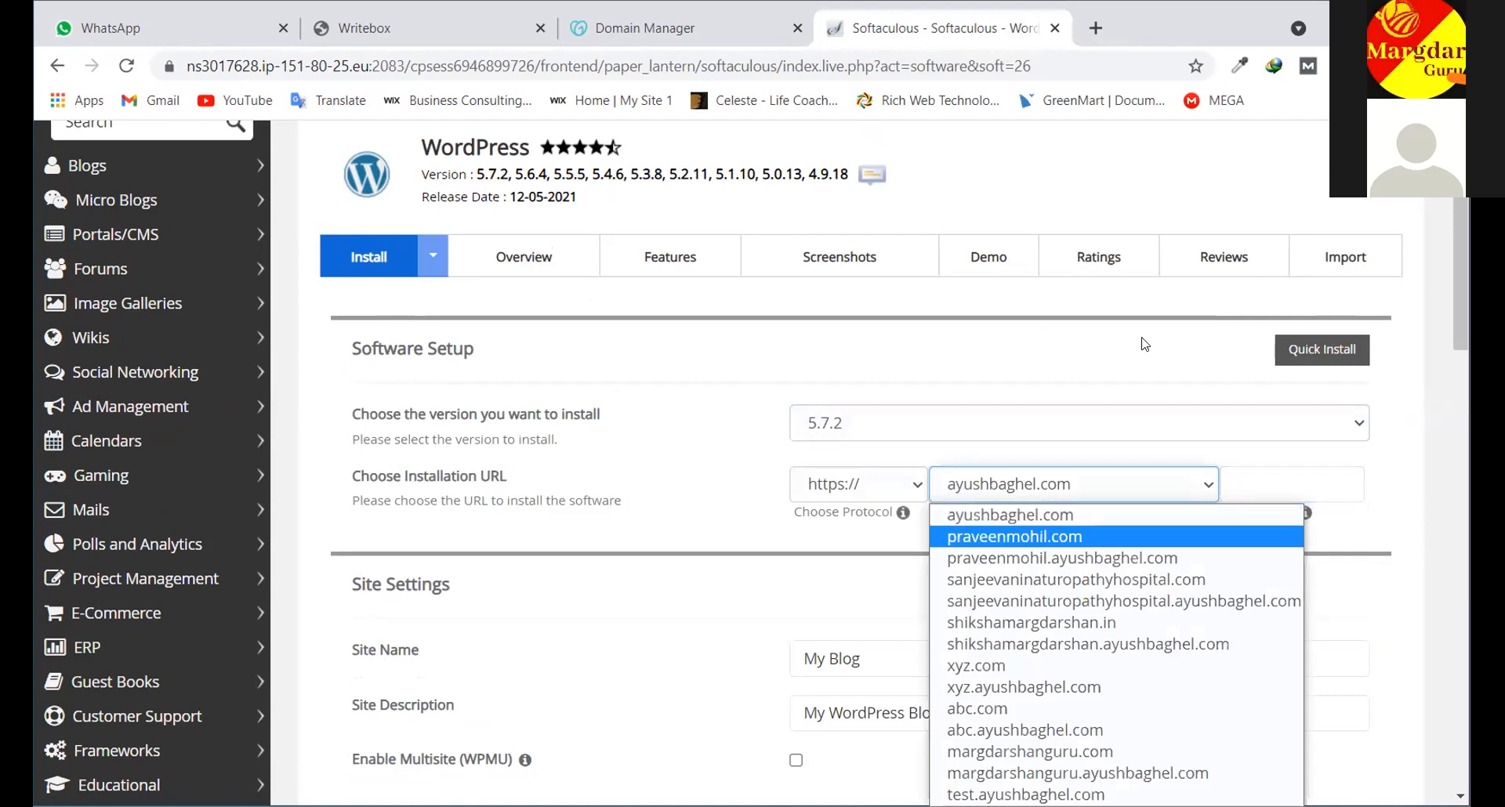
pyautogui.scroll(-3, 1206, 267)
pyautogui.click(1207, 266)
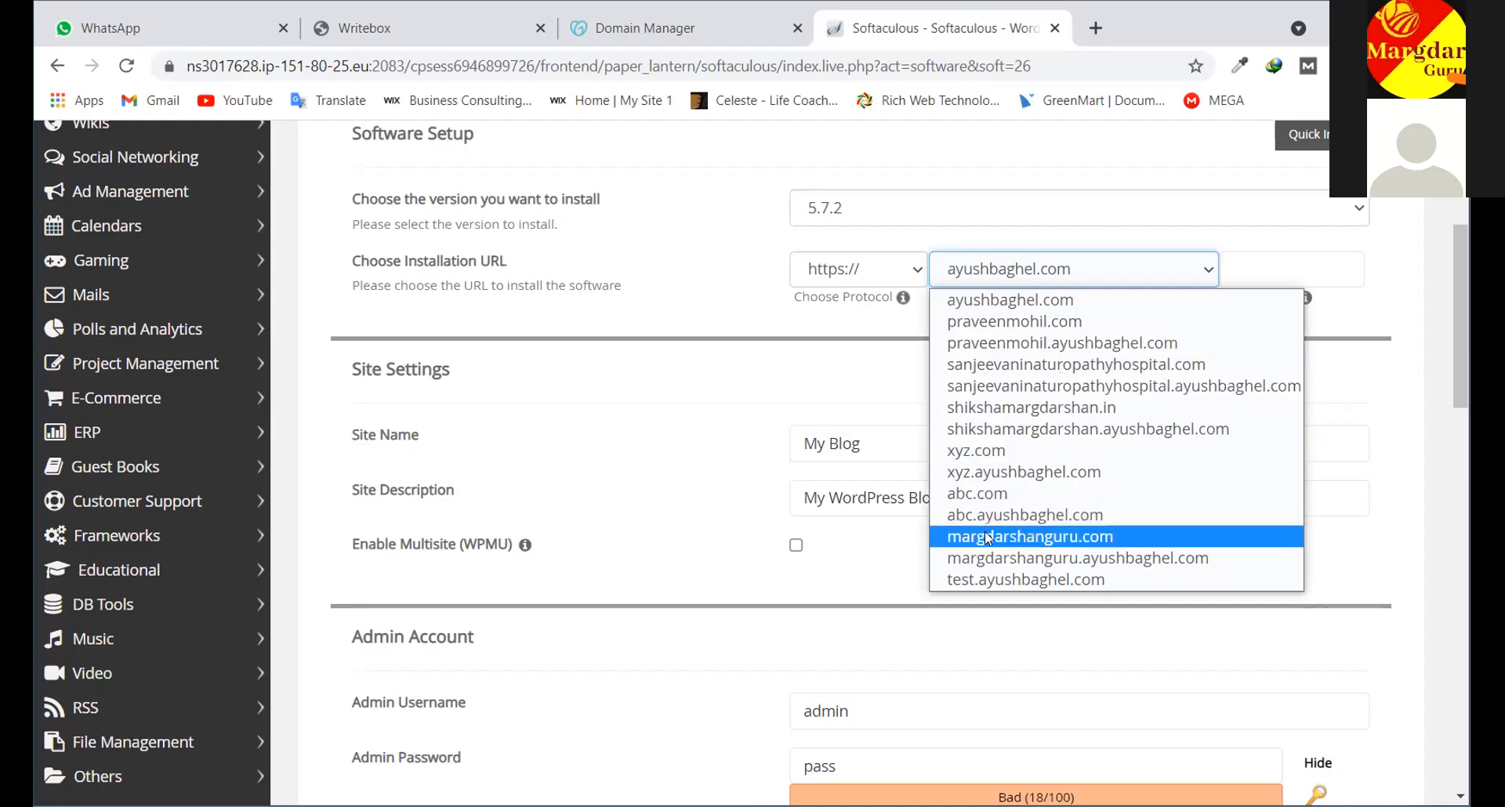
pyautogui.click(997, 580)
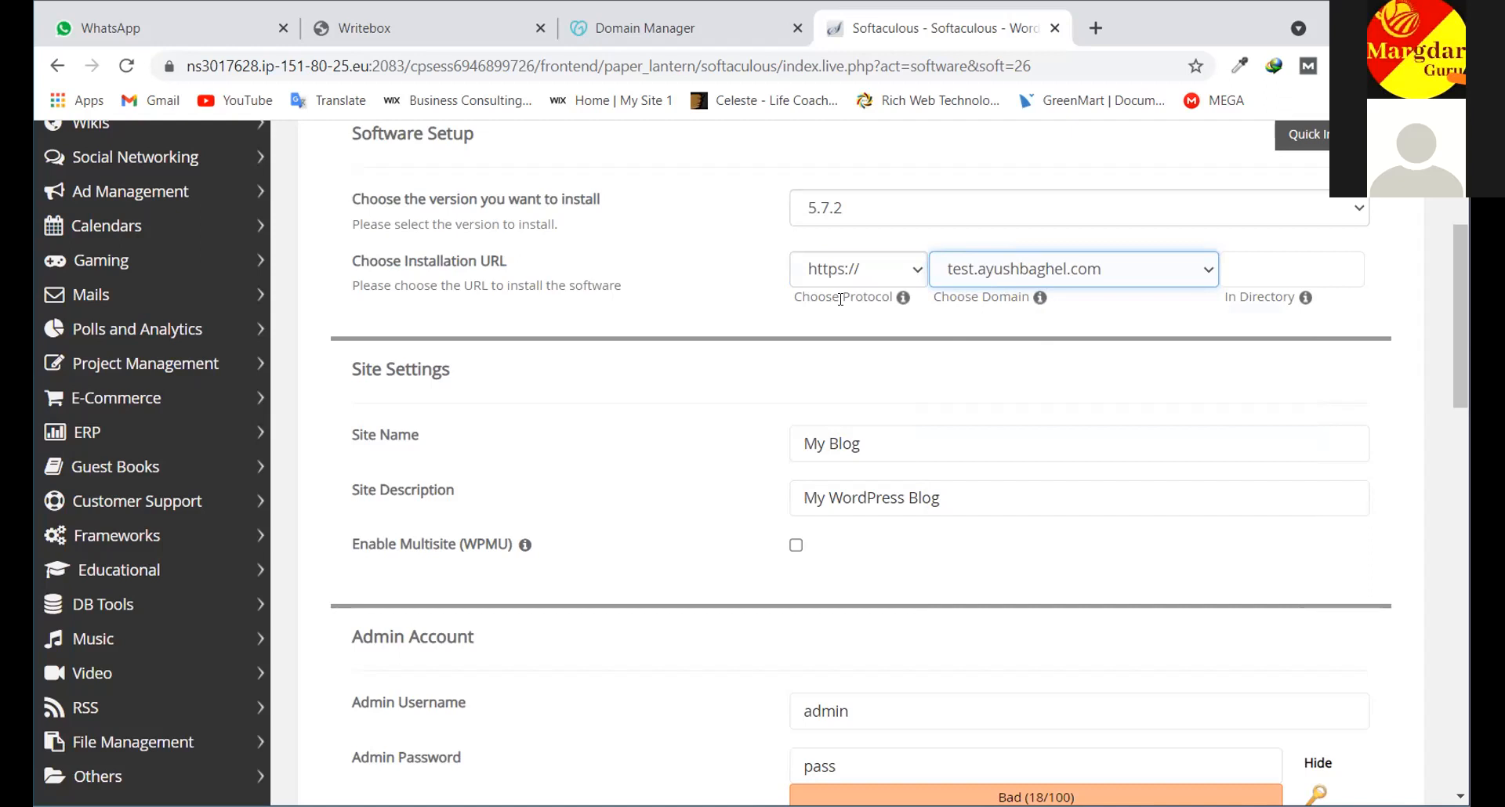
pyautogui.click(1096, 269)
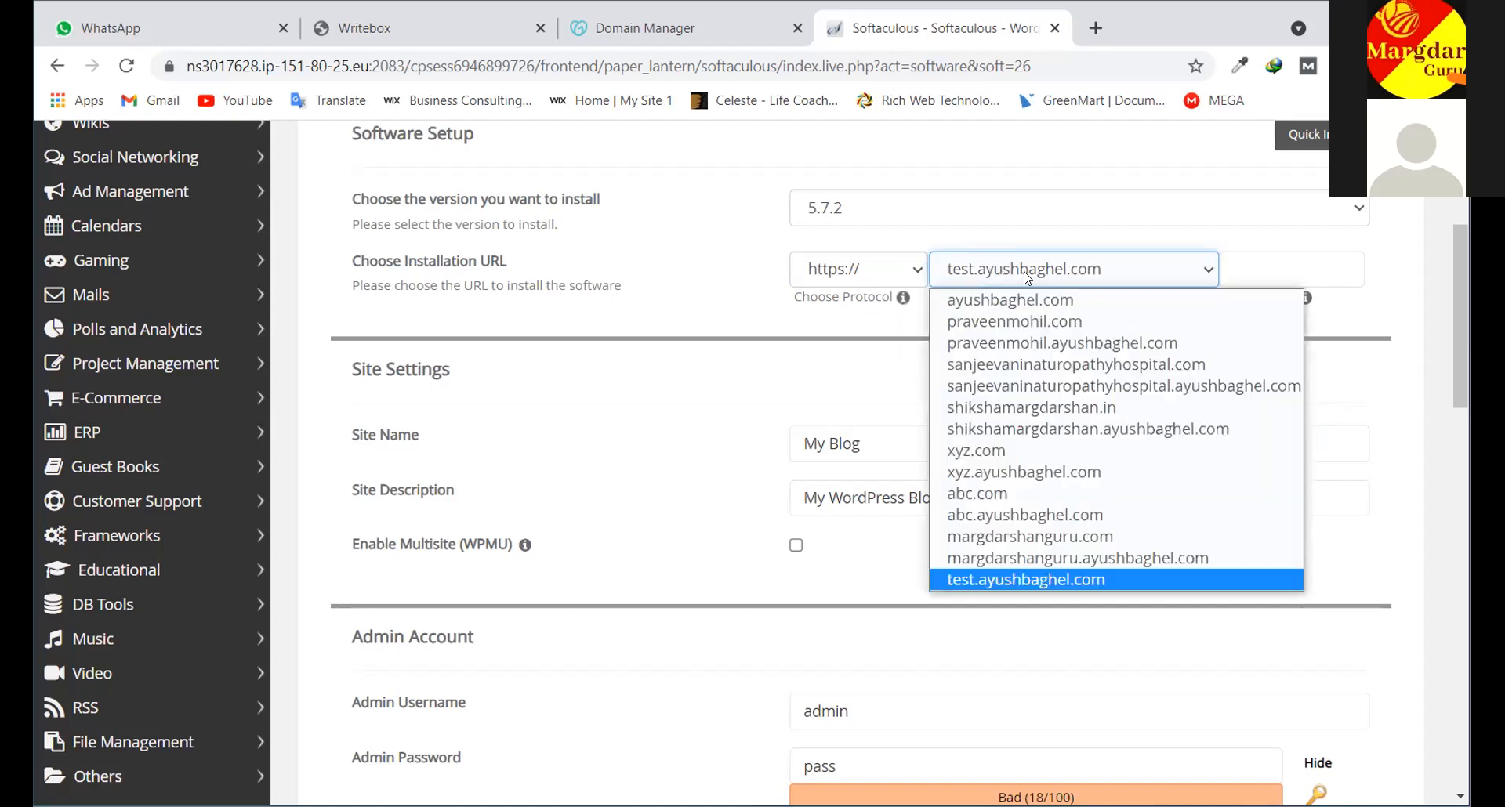
pyautogui.click(1183, 274)
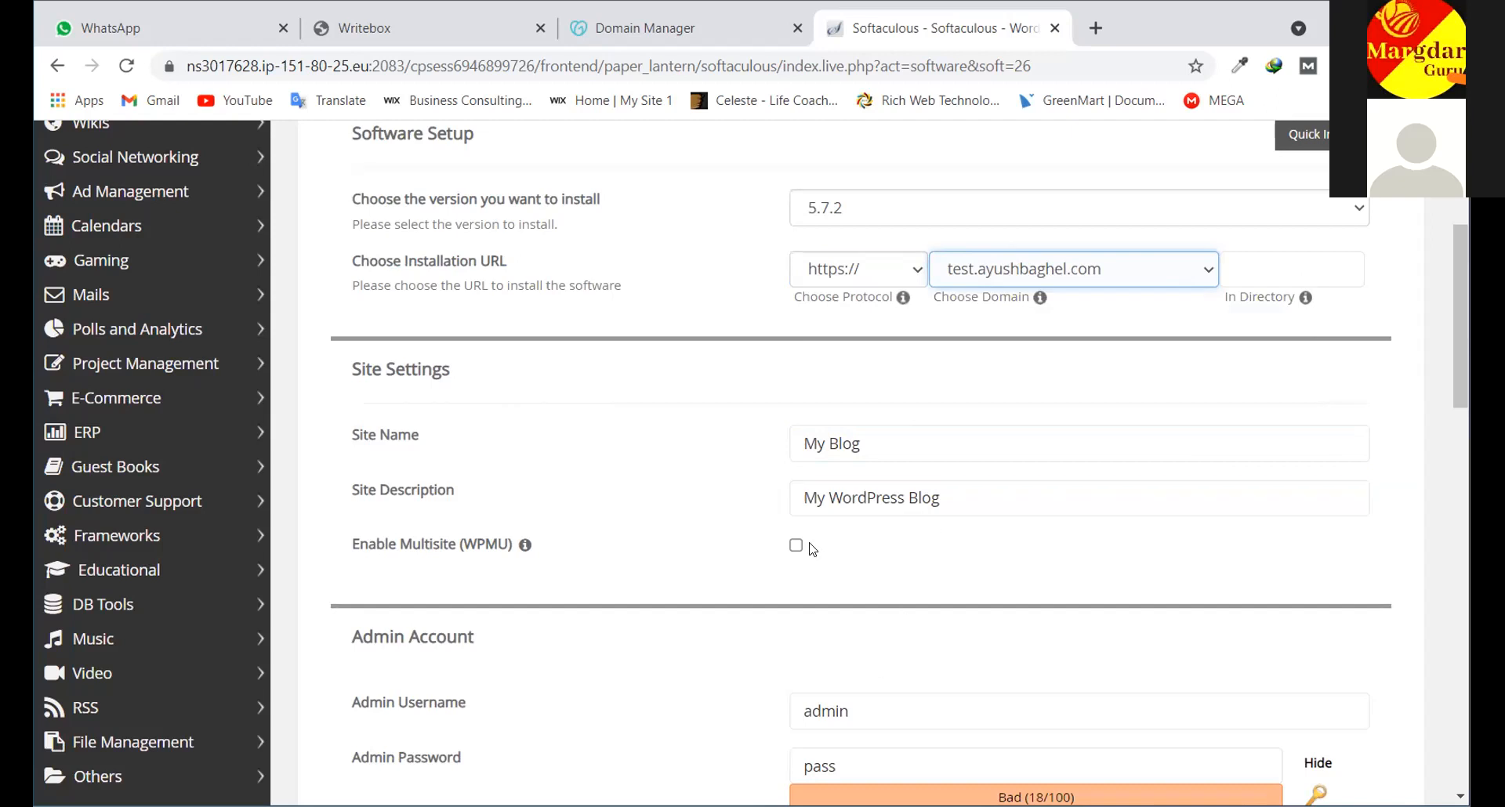
pyautogui.scroll(-5, 810, 541)
pyautogui.scroll(-15, 811, 516)
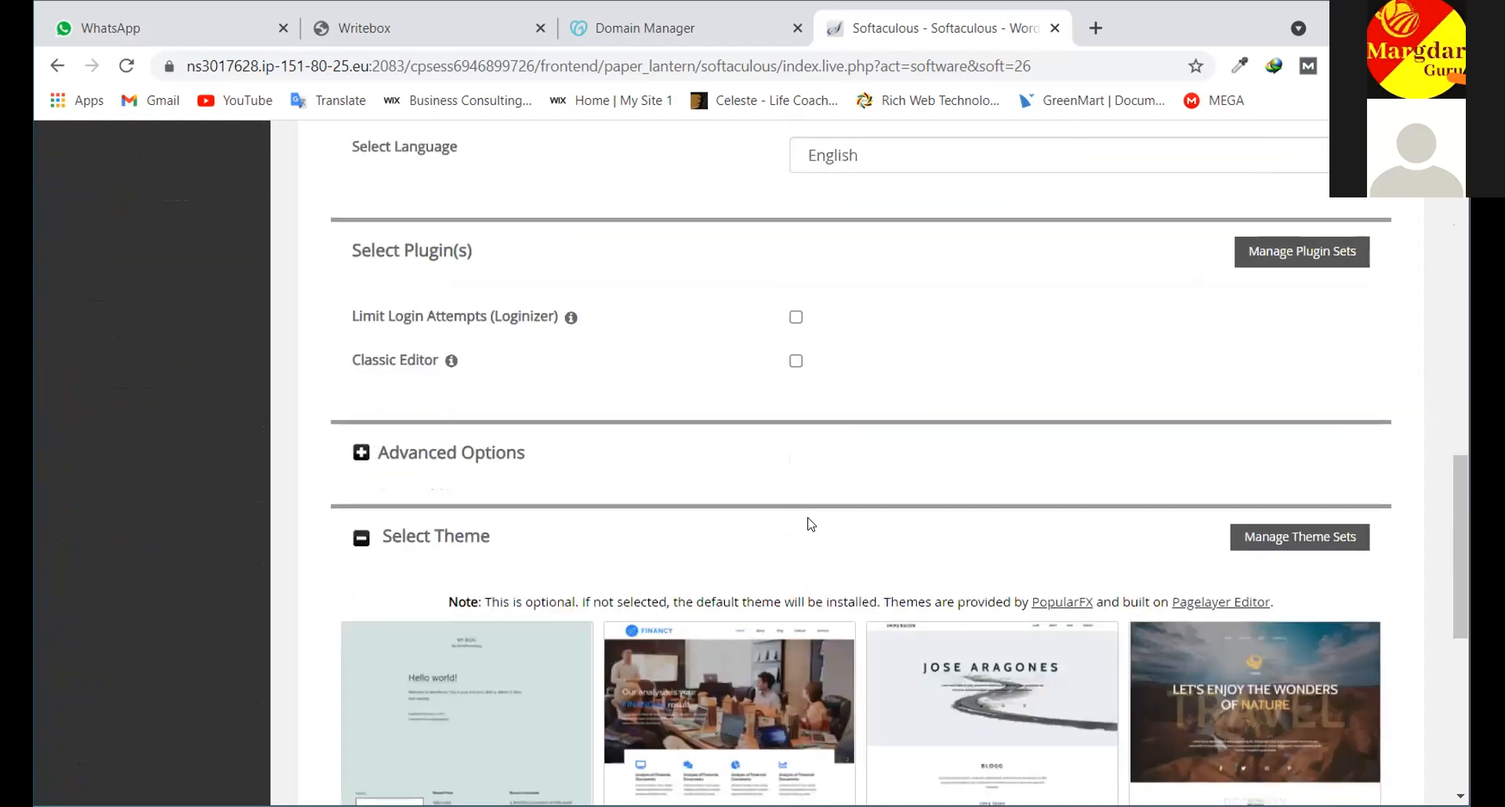
pyautogui.click(859, 539)
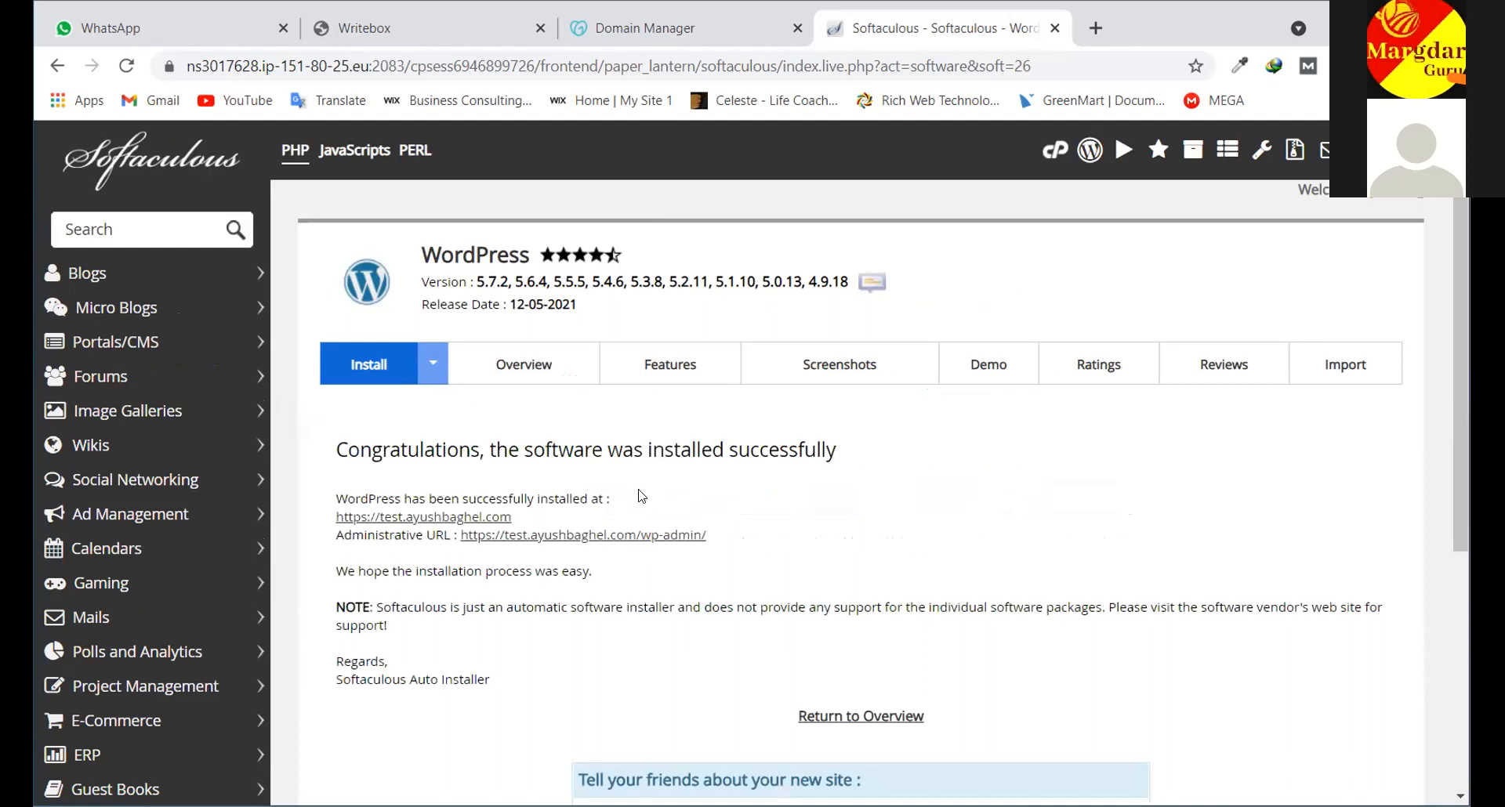
# Open the new test.ayushbaghel.com site in a separate browser tab
pyautogui.rightClick(407, 519)
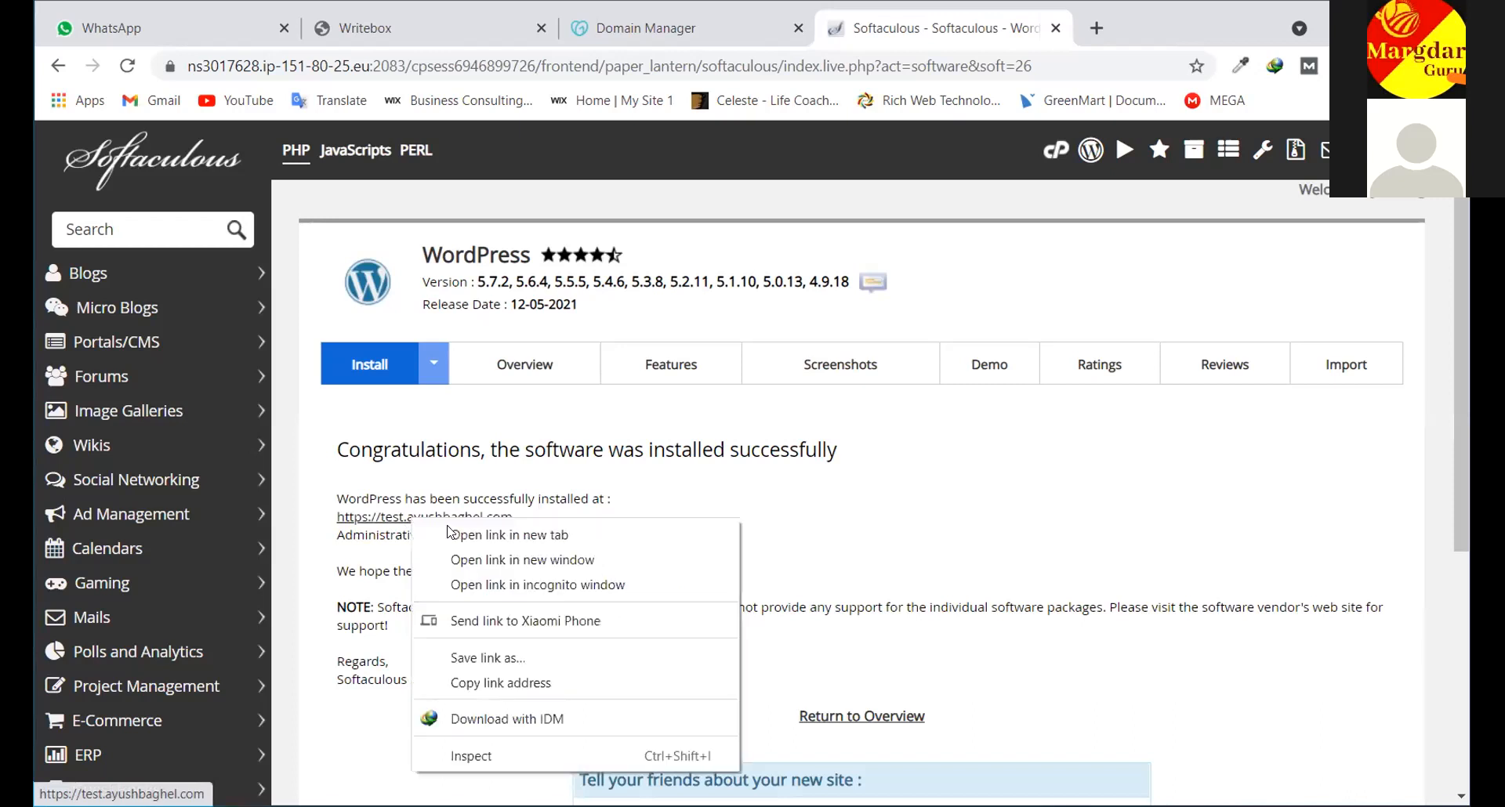
pyautogui.click(463, 531)
pyautogui.click(1023, 29)
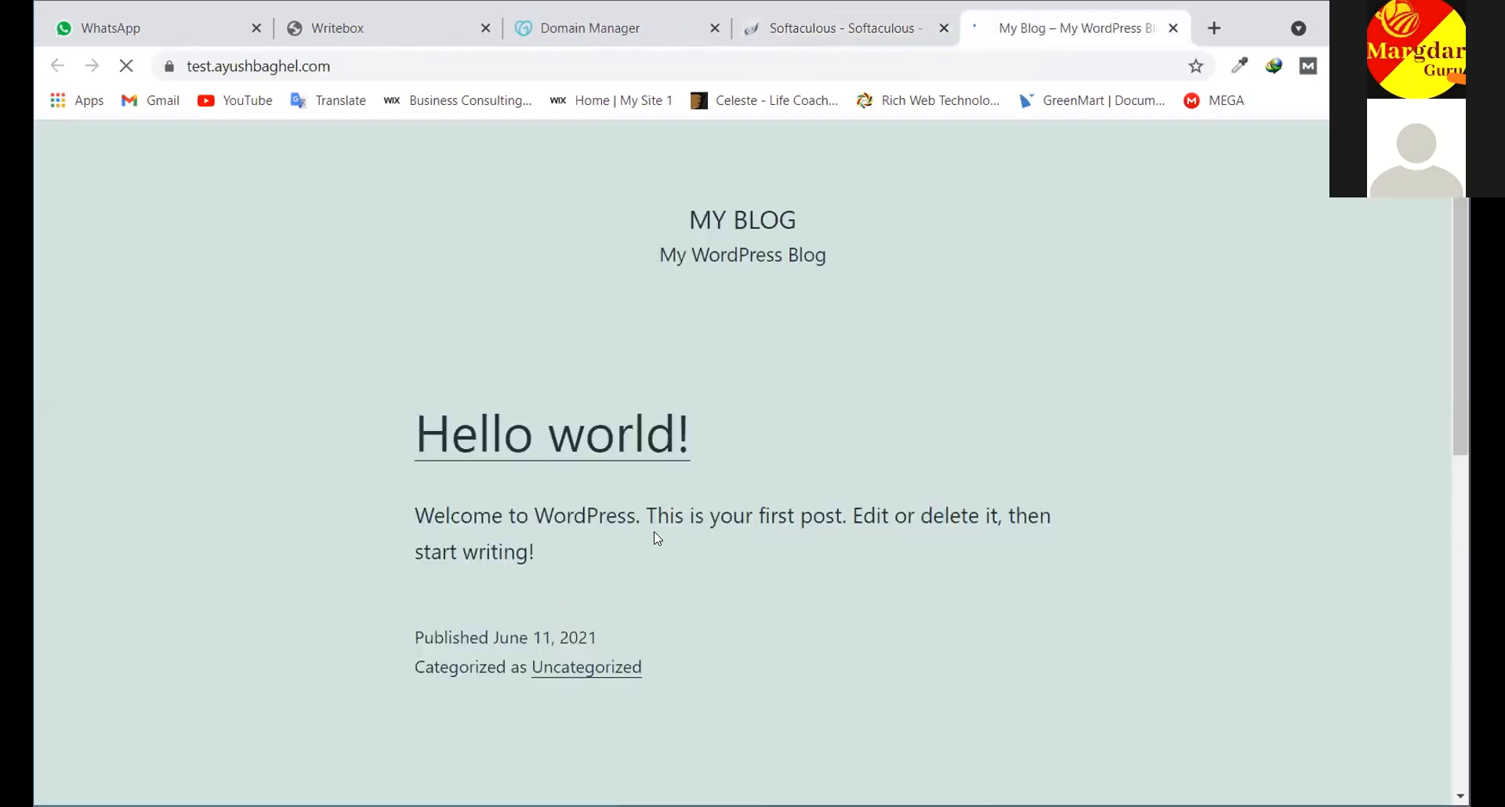
# Look over the 'MY BLOG' homepage with its 'Hello world!' post, then return to the success page
pyautogui.scroll(-2, 671, 532)
pyautogui.scroll(2, 490, 416)
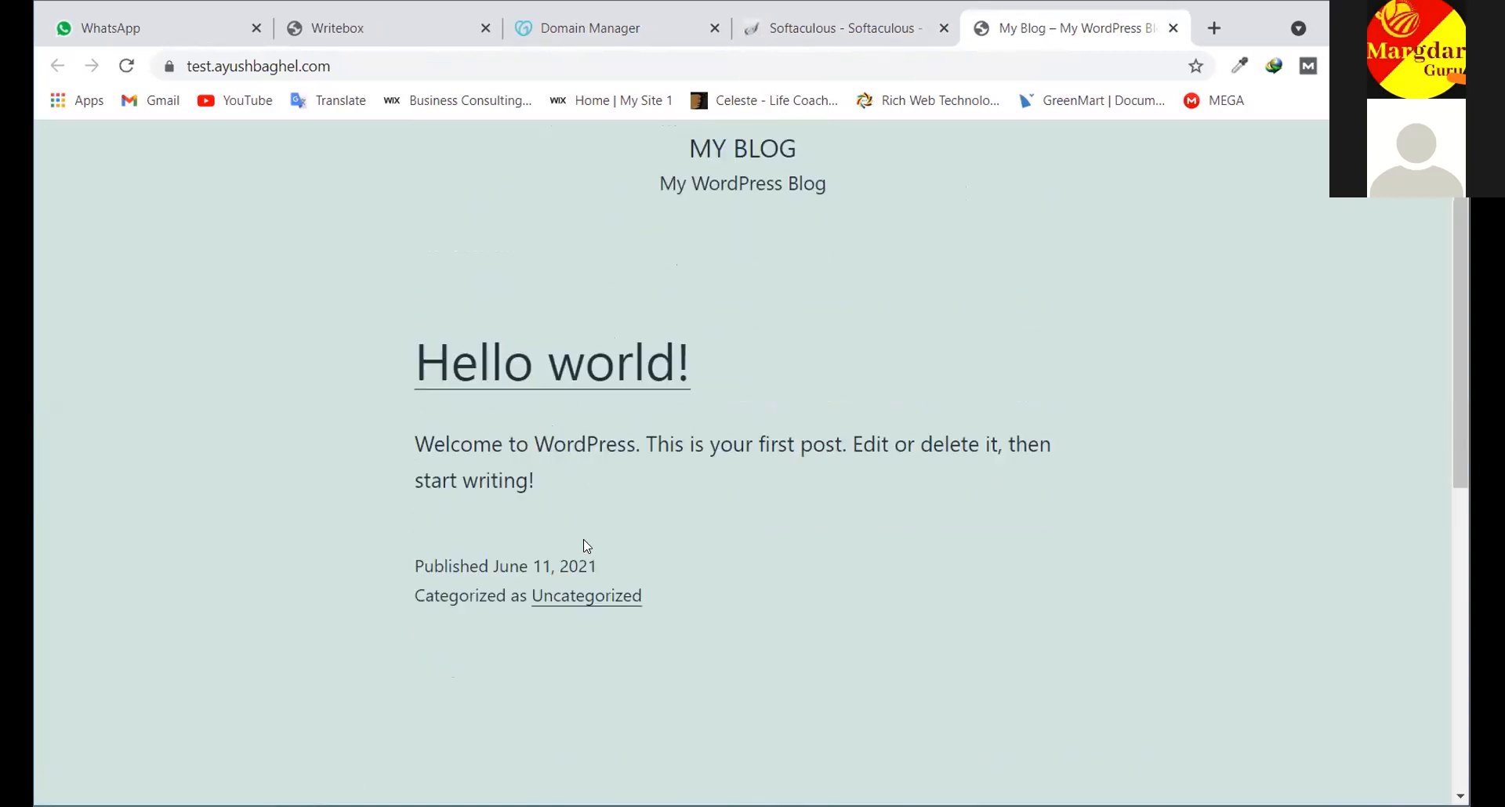
pyautogui.scroll(-6, 588, 538)
pyautogui.scroll(5, 933, 166)
pyautogui.scroll(1, 933, 167)
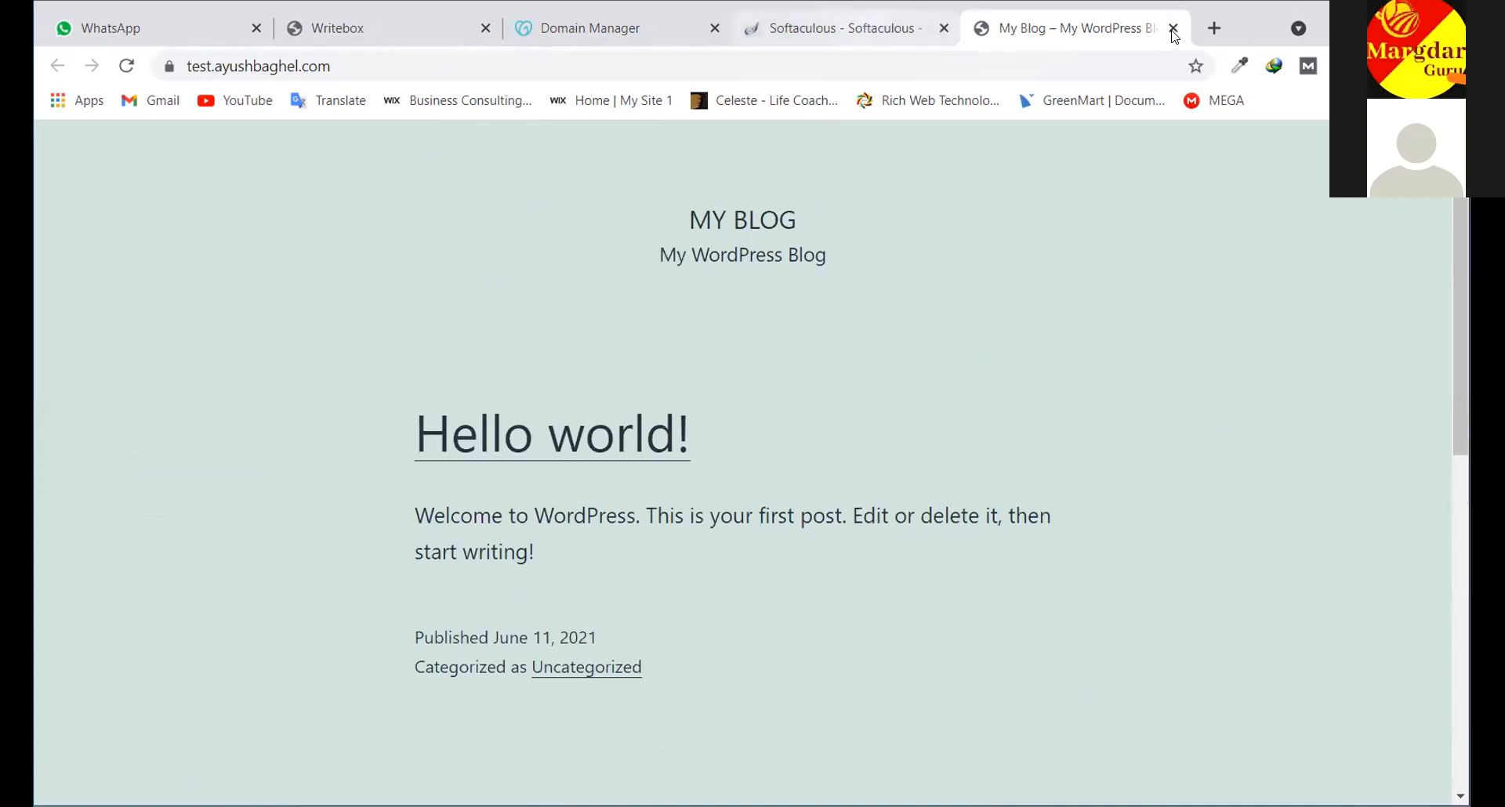
pyautogui.click(878, 29)
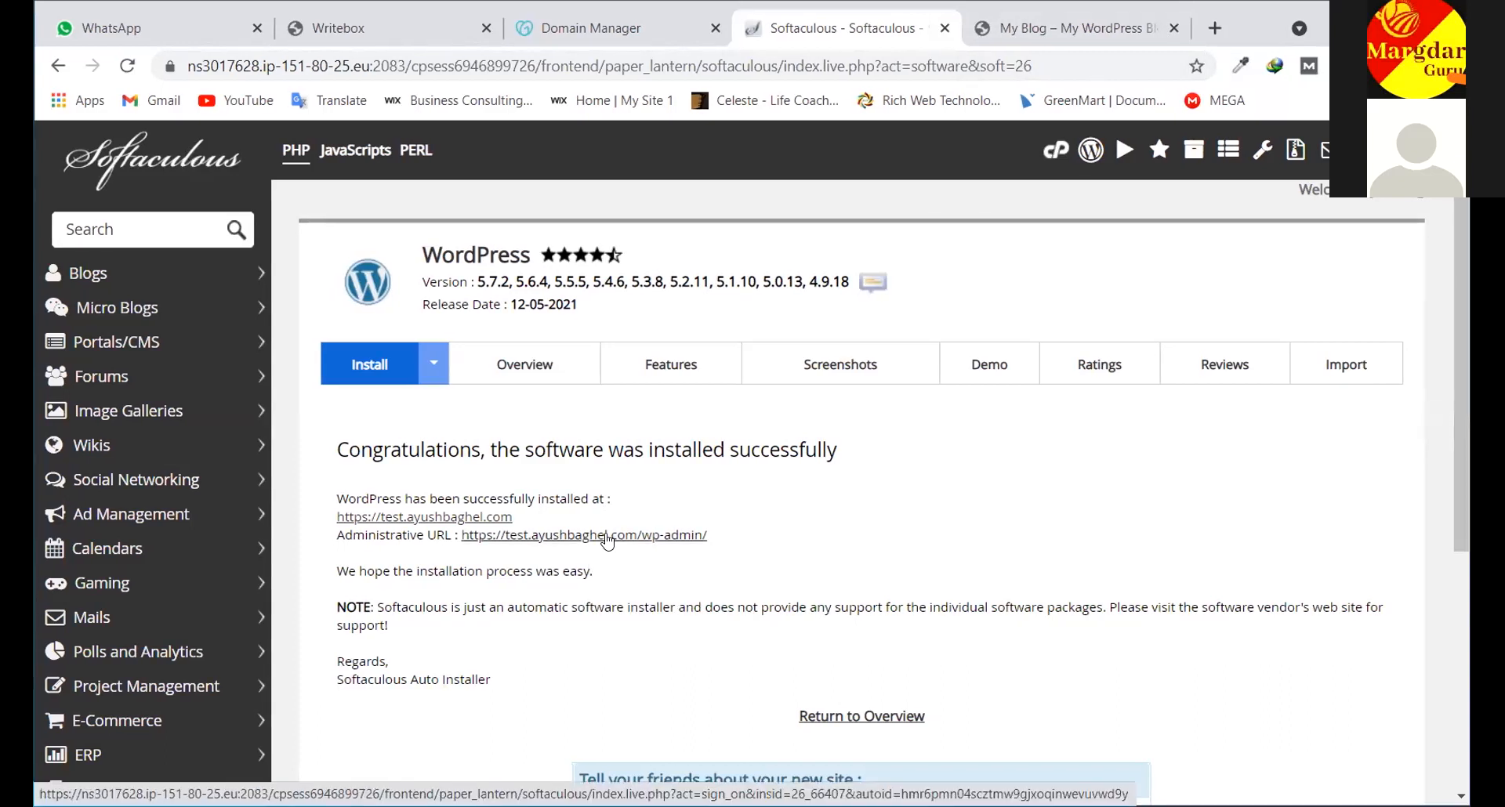
# Open the test.ayushbaghel.com/wp-admin/ URL in a new tab to view the My Blog Dashboard
pyautogui.rightClick(607, 538)
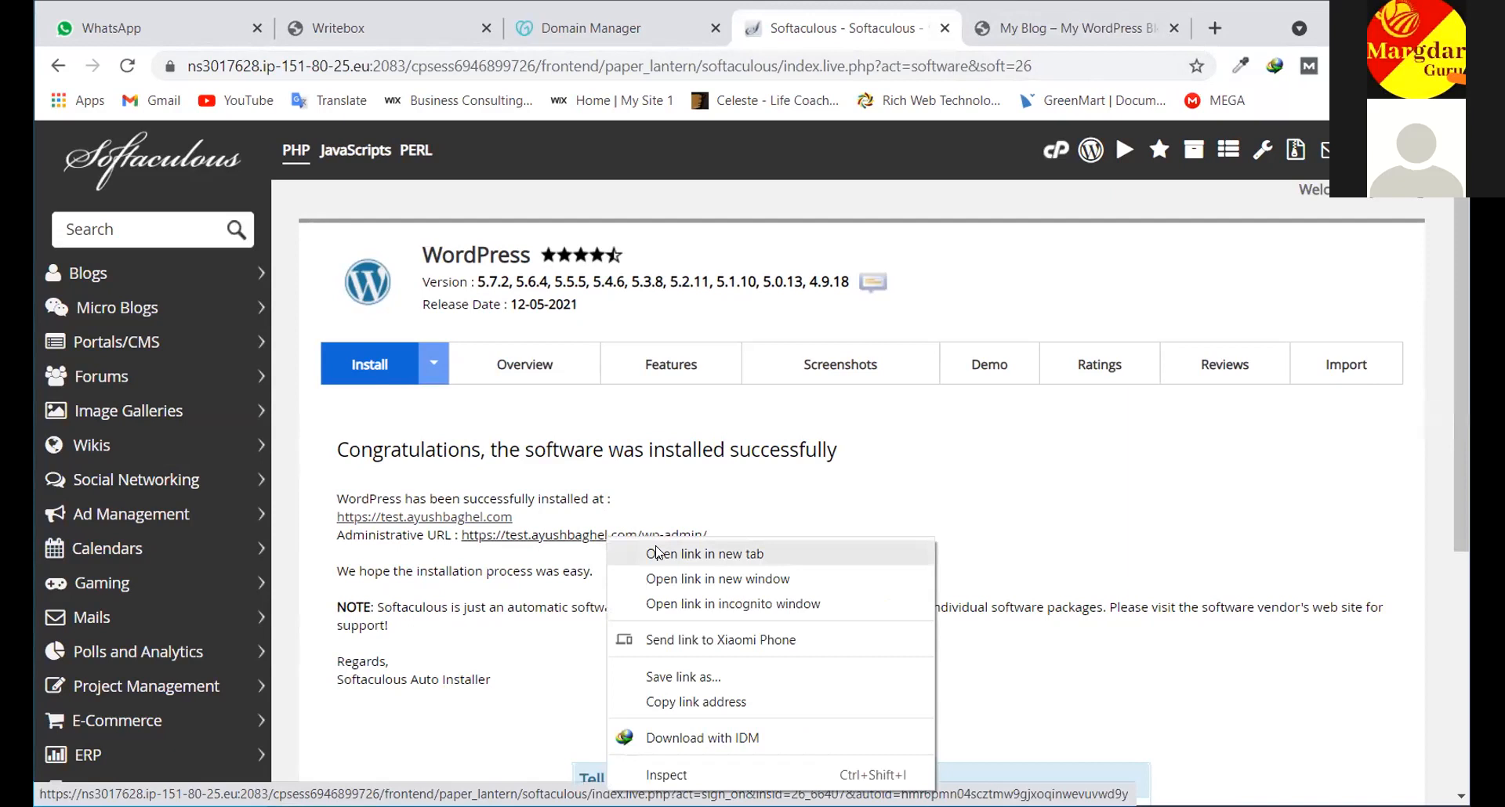
pyautogui.click(656, 553)
pyautogui.click(1132, 29)
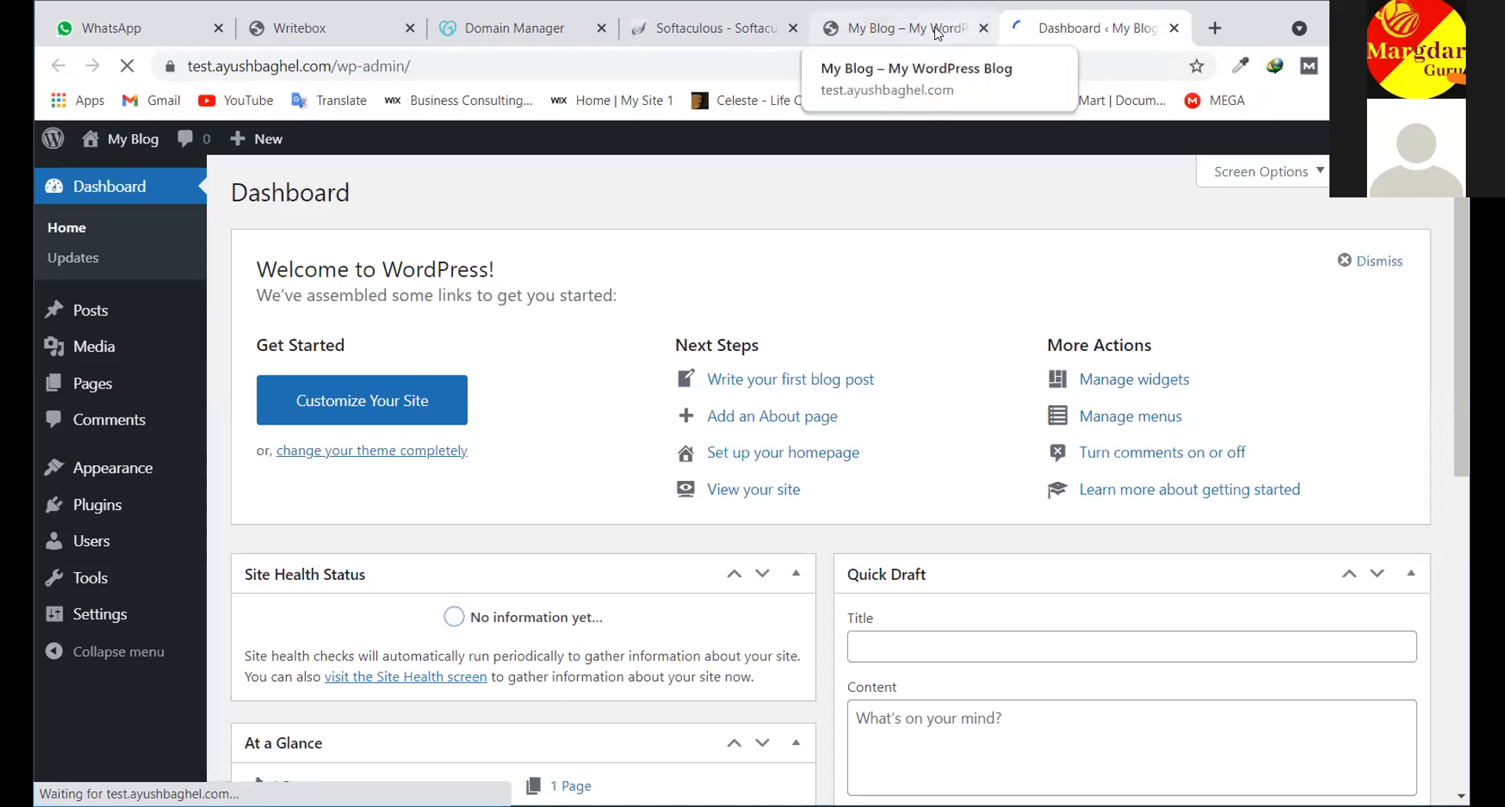
pyautogui.click(938, 33)
pyautogui.click(1060, 42)
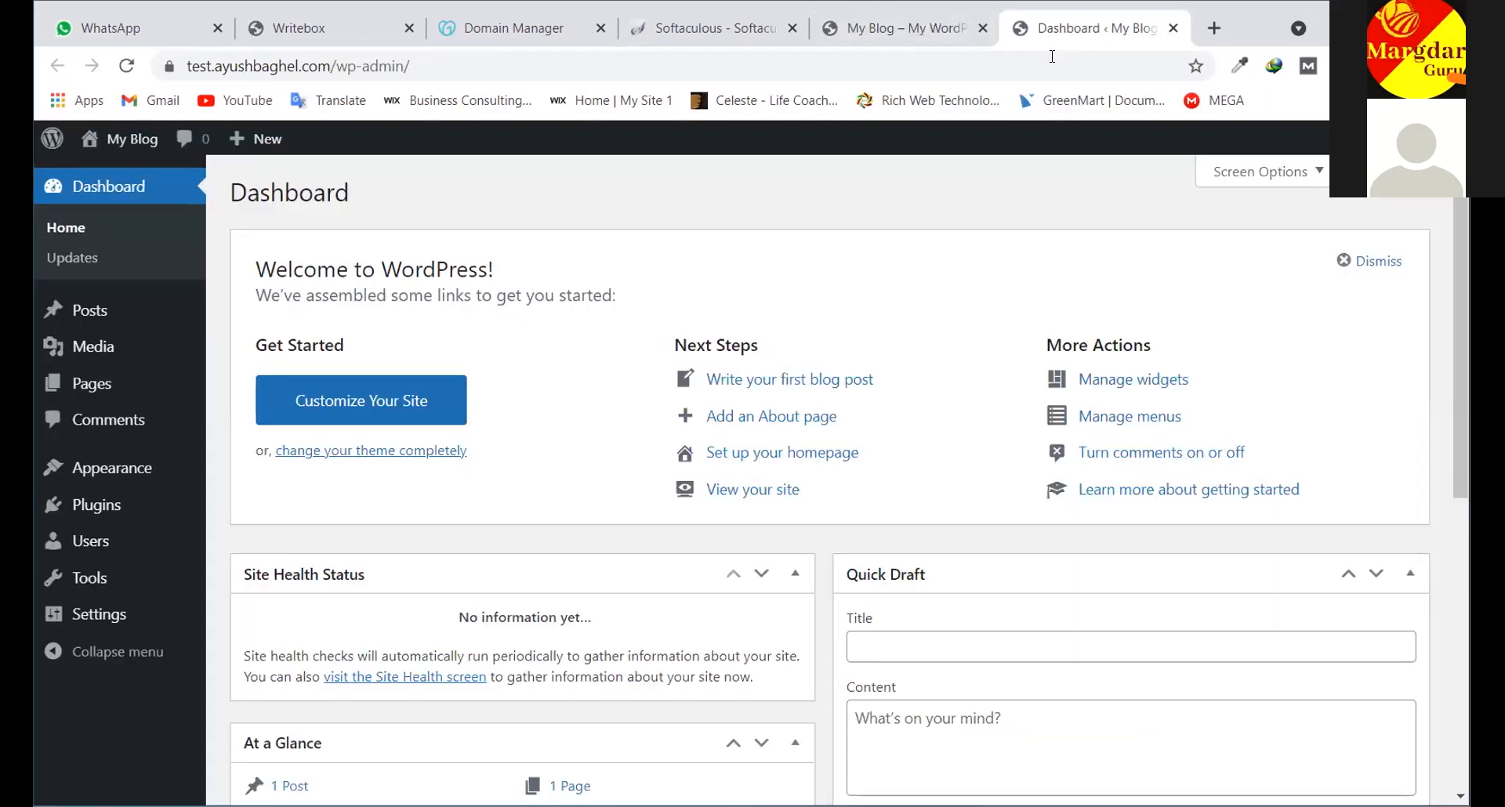
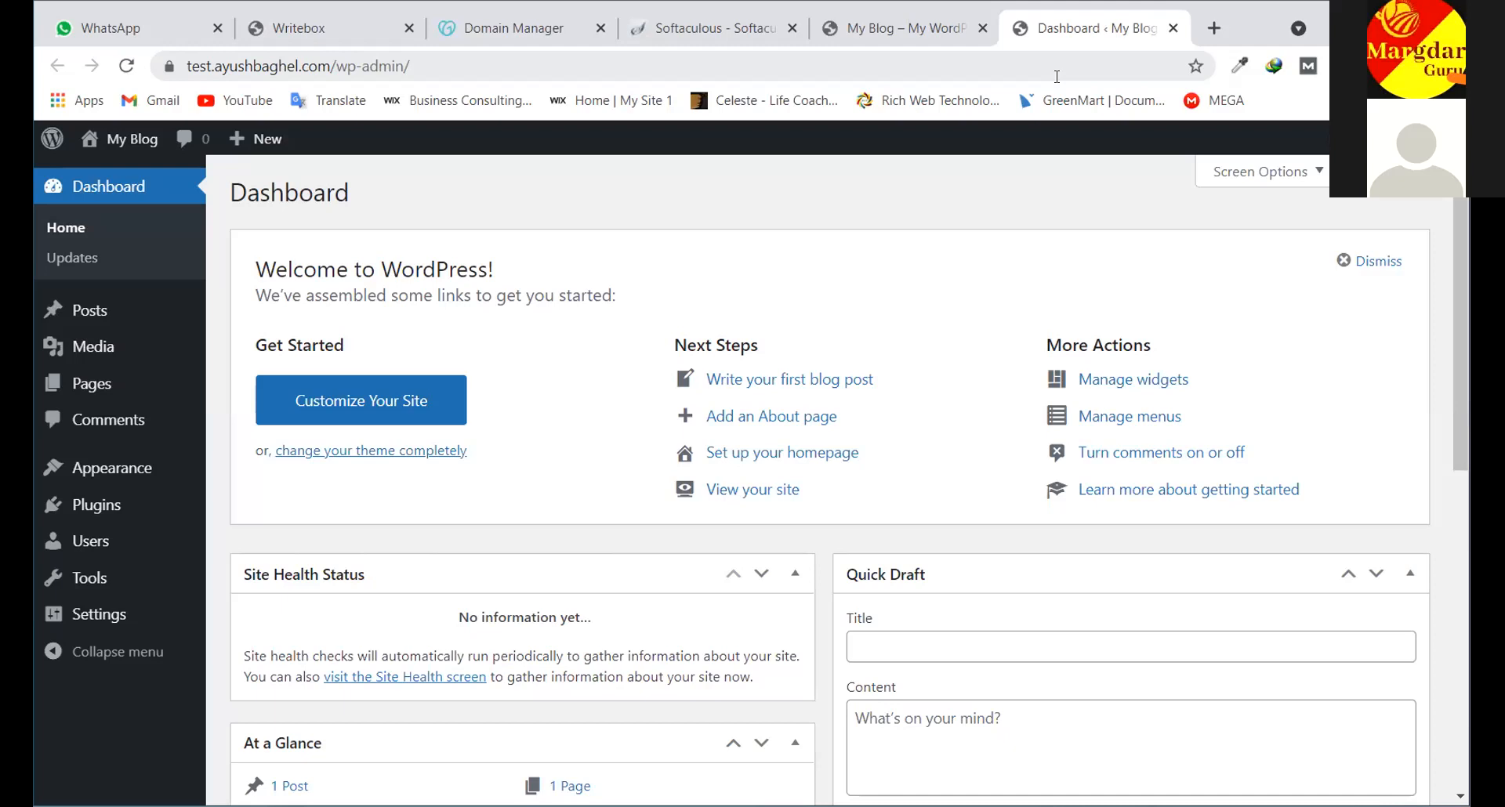
# Compare the blog front page, the admin dashboard and the Softaculous success page
pyautogui.click(894, 28)
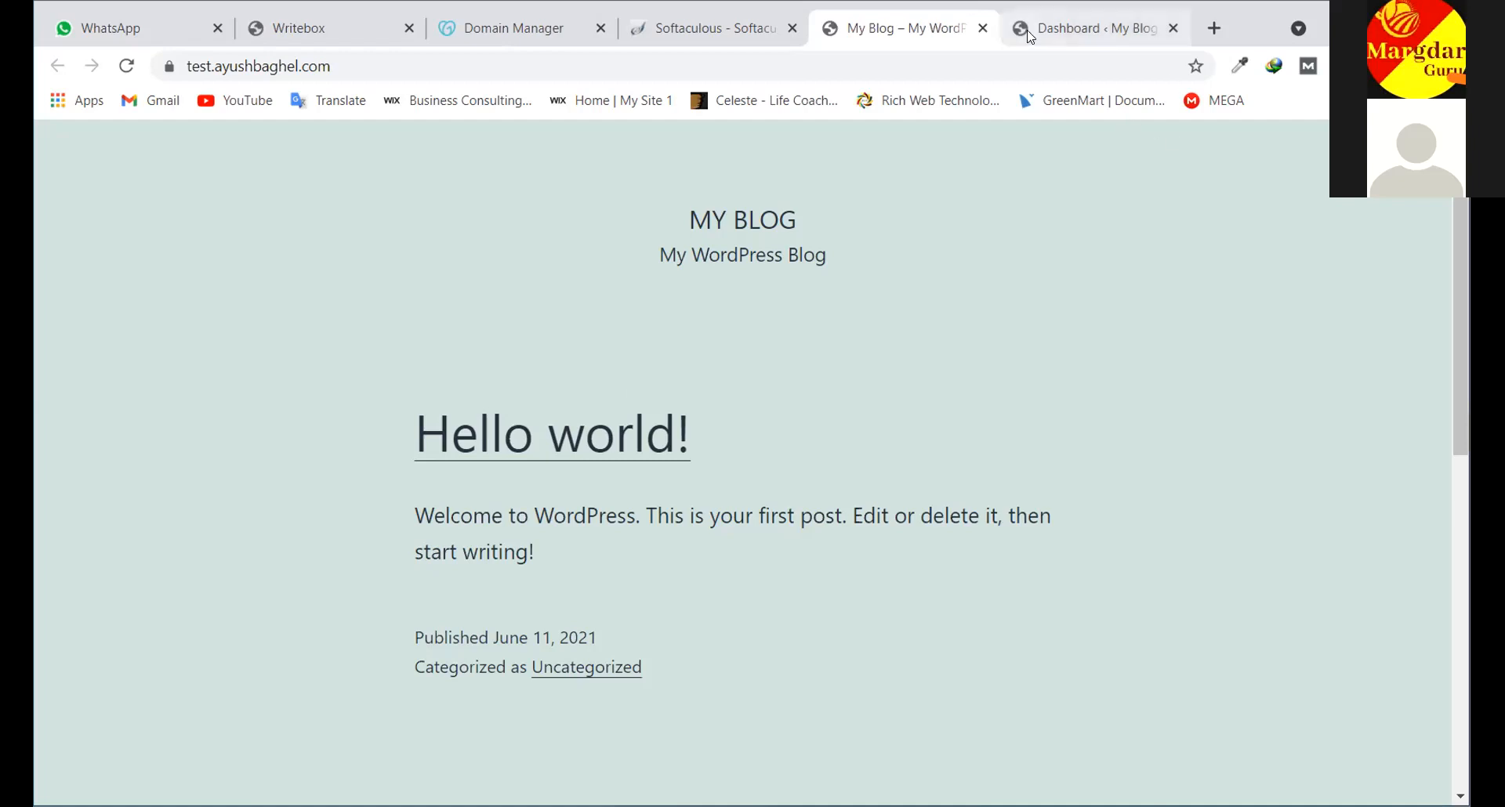
pyautogui.scroll(-4, 770, 290)
pyautogui.scroll(5, 771, 306)
pyautogui.click(1089, 27)
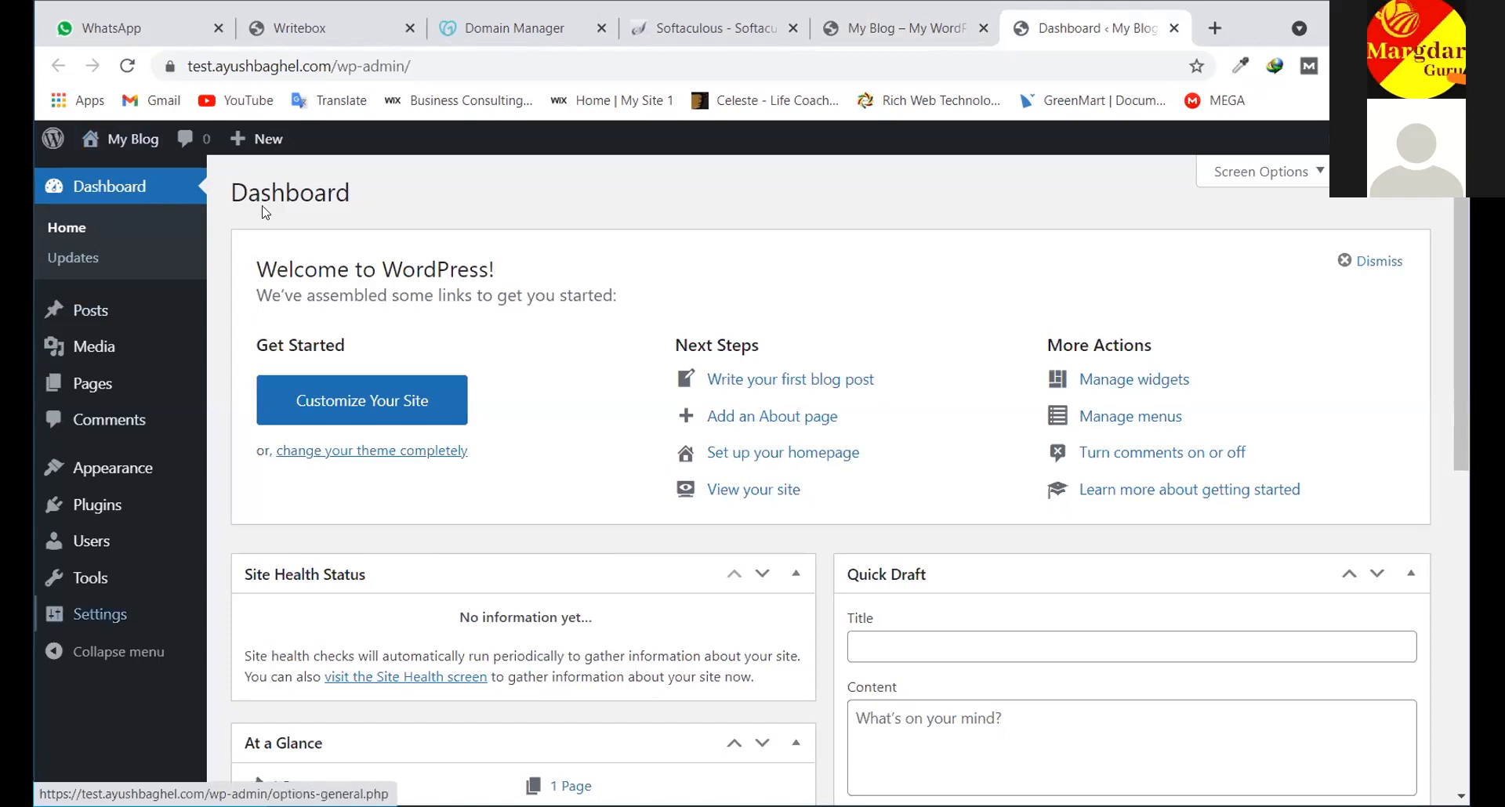
pyautogui.scroll(-1, 283, 470)
pyautogui.scroll(-4, 282, 470)
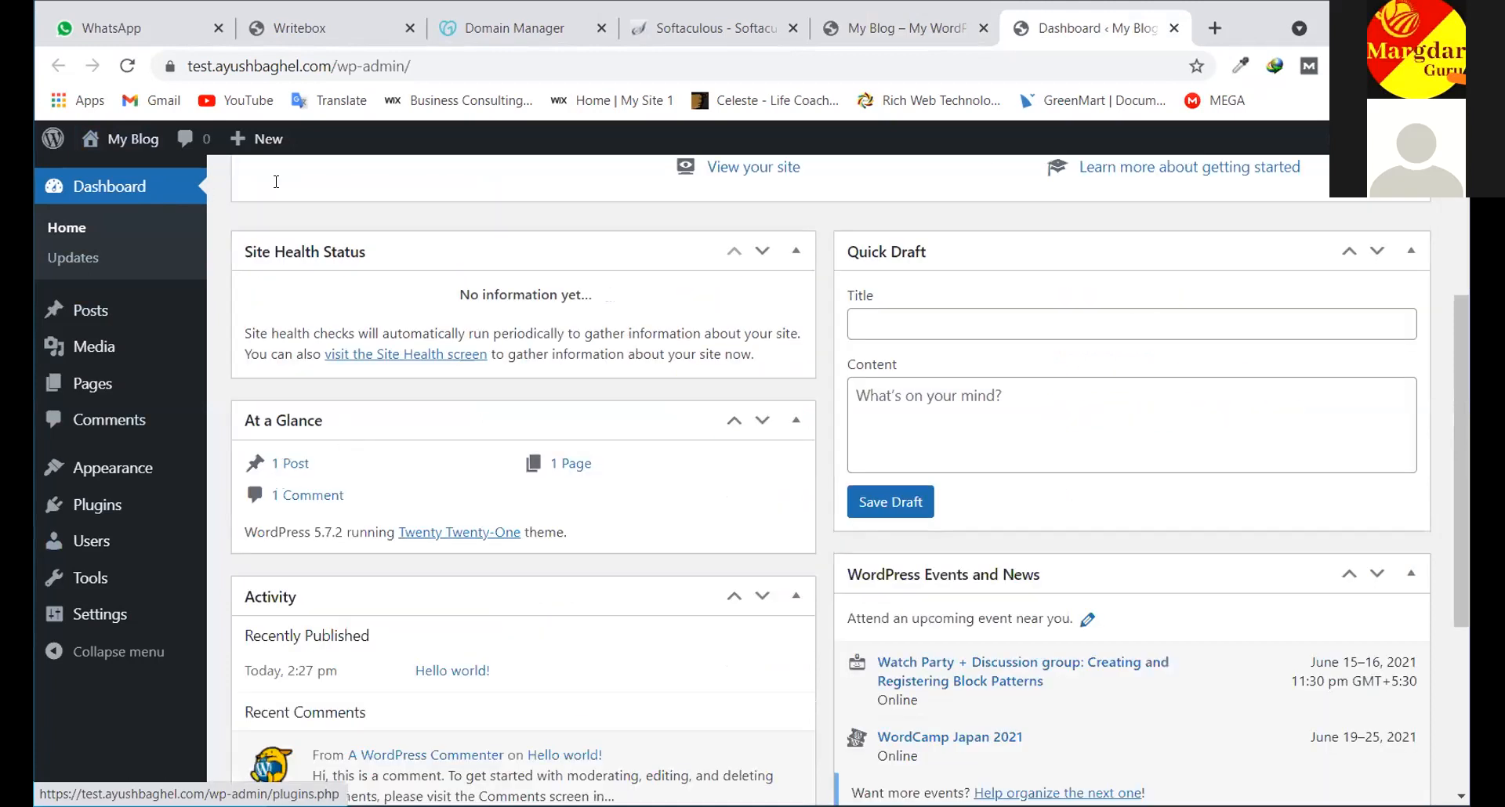
pyautogui.scroll(5, 988, 163)
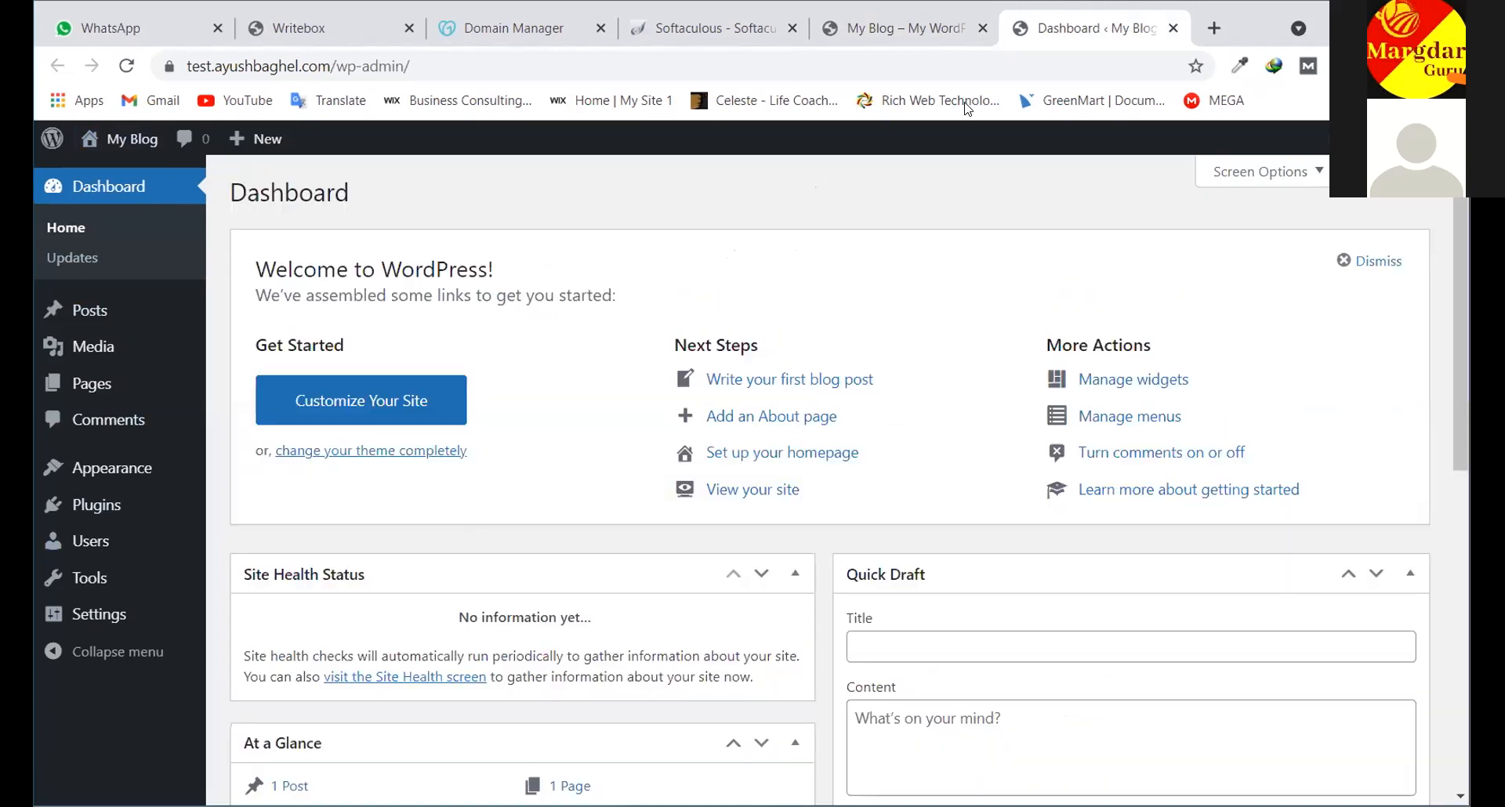
pyautogui.click(898, 28)
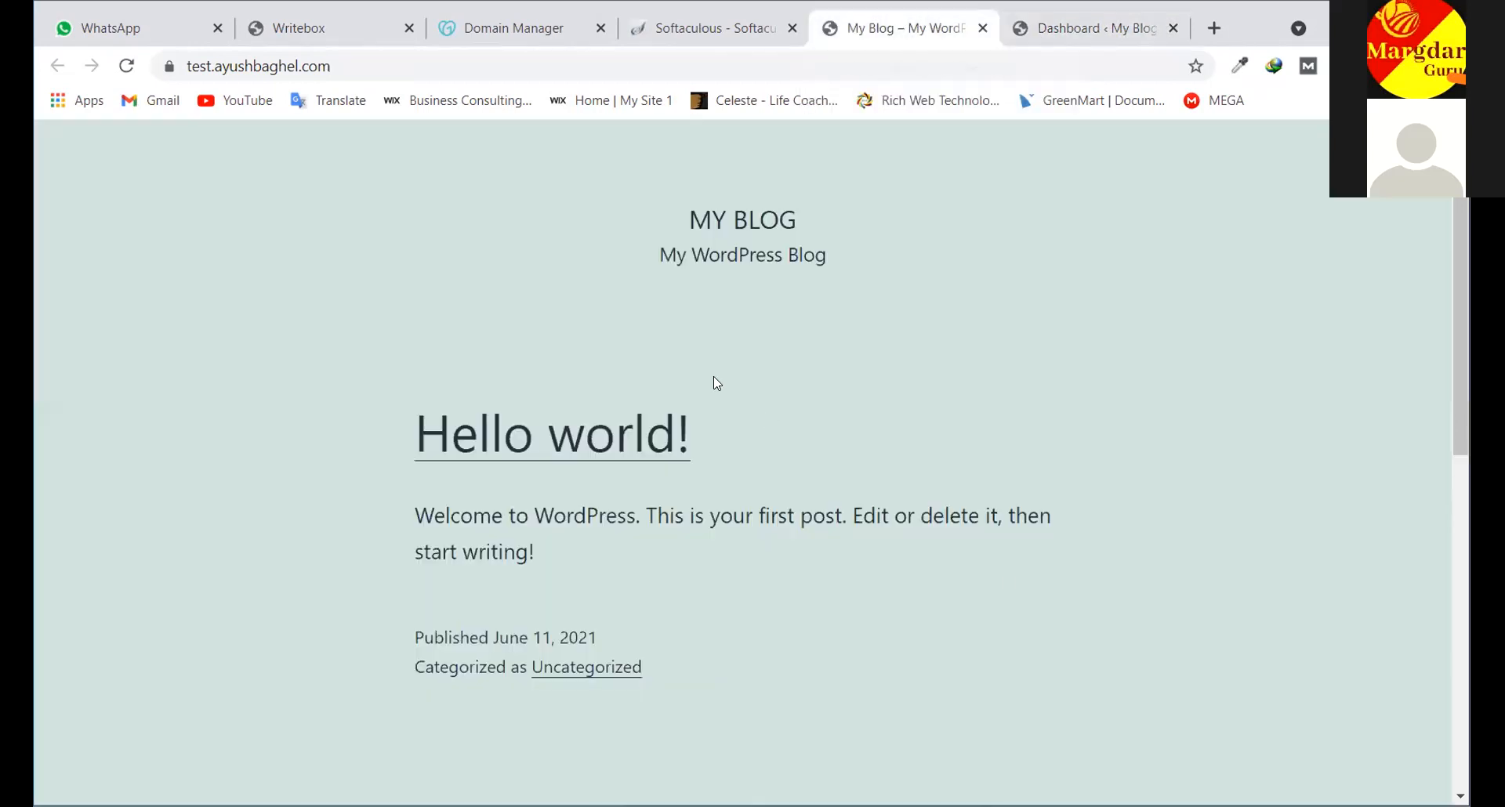
pyautogui.click(711, 30)
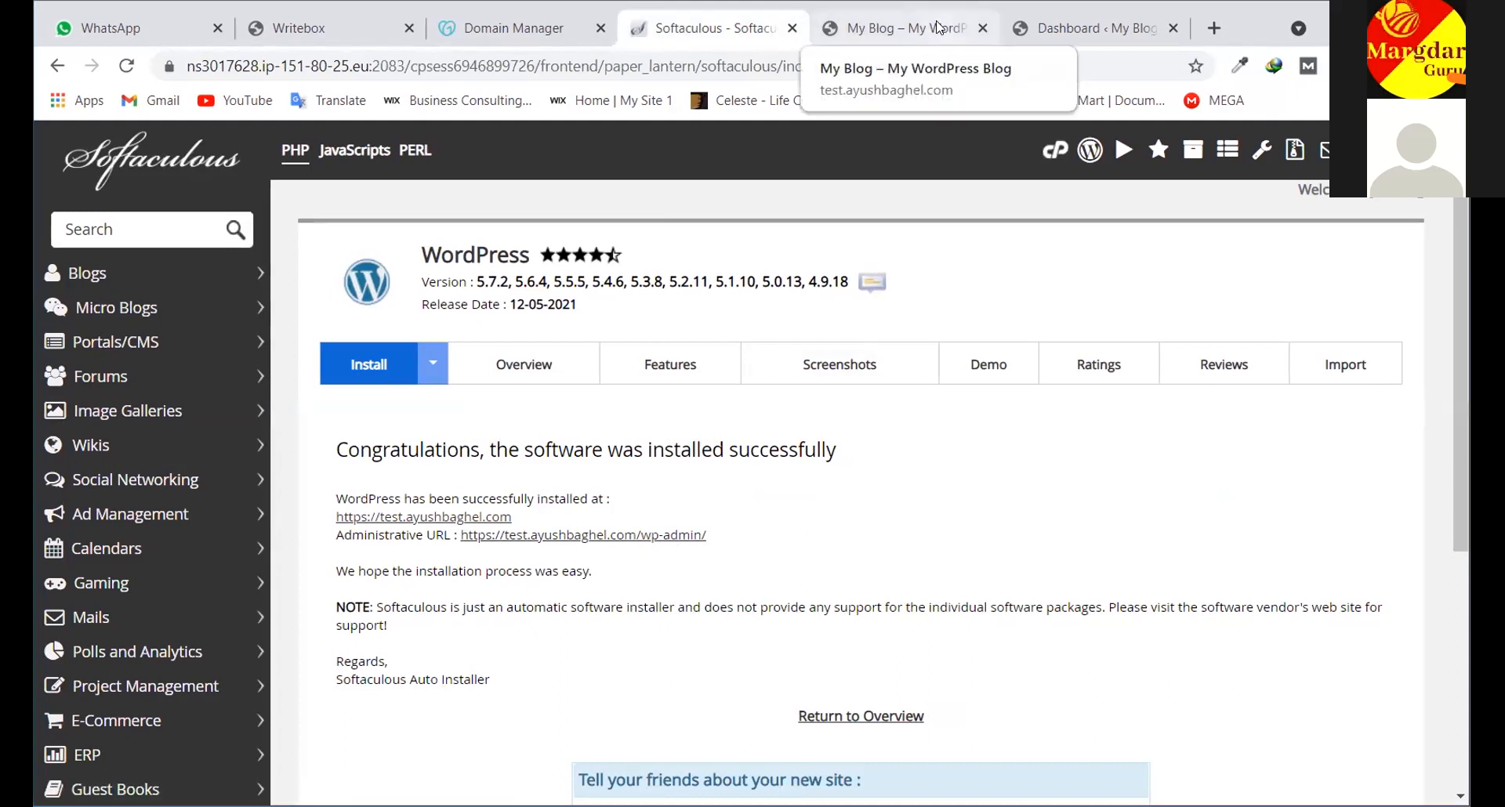
# Close the blog front page and admin dashboard tabs
pyautogui.click(970, 26)
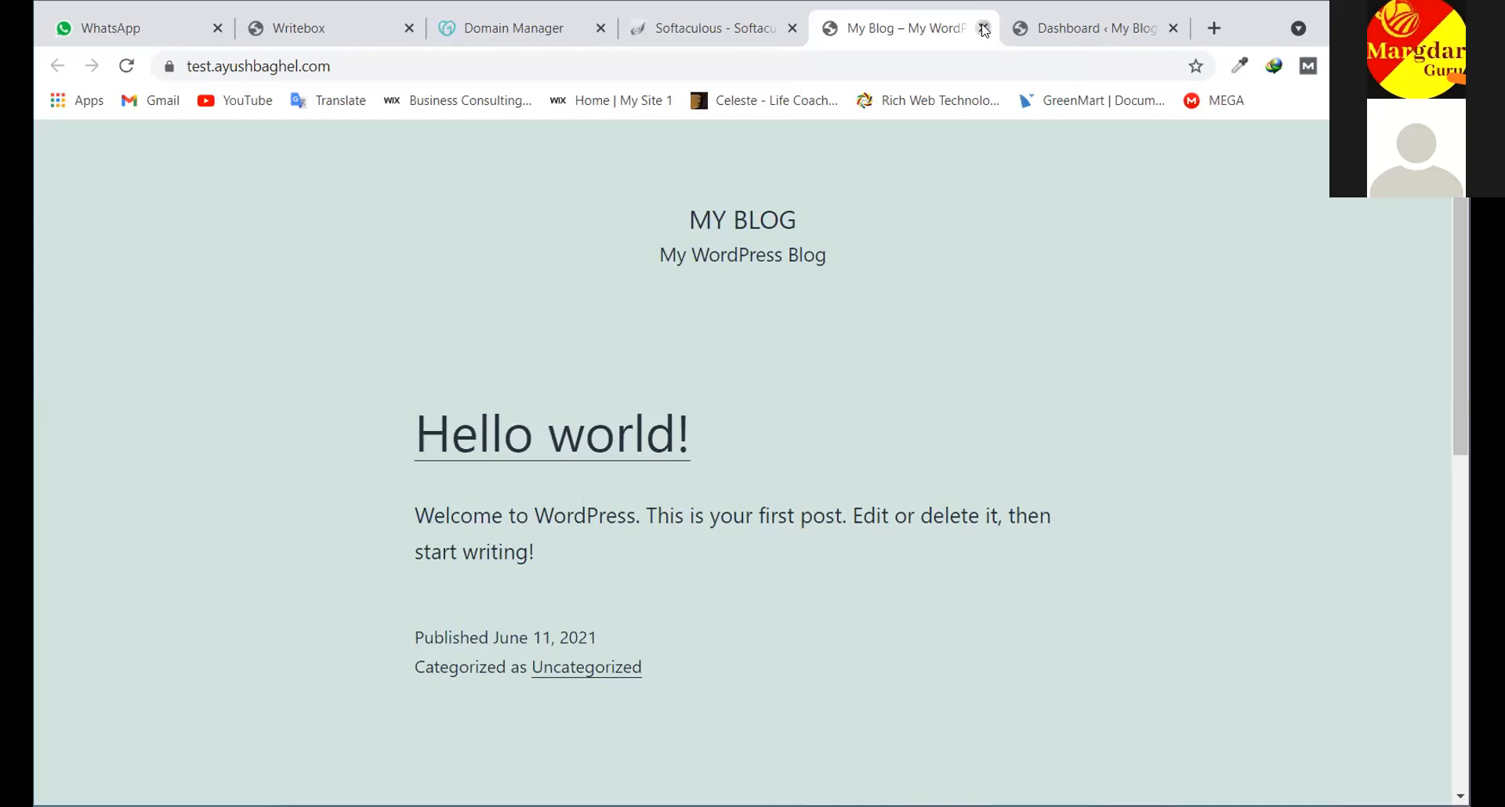
pyautogui.click(985, 29)
pyautogui.click(984, 29)
# Type the other blog's wp-admin address into a new tab without loading it, then return to Softaculous
pyautogui.click(1021, 29)
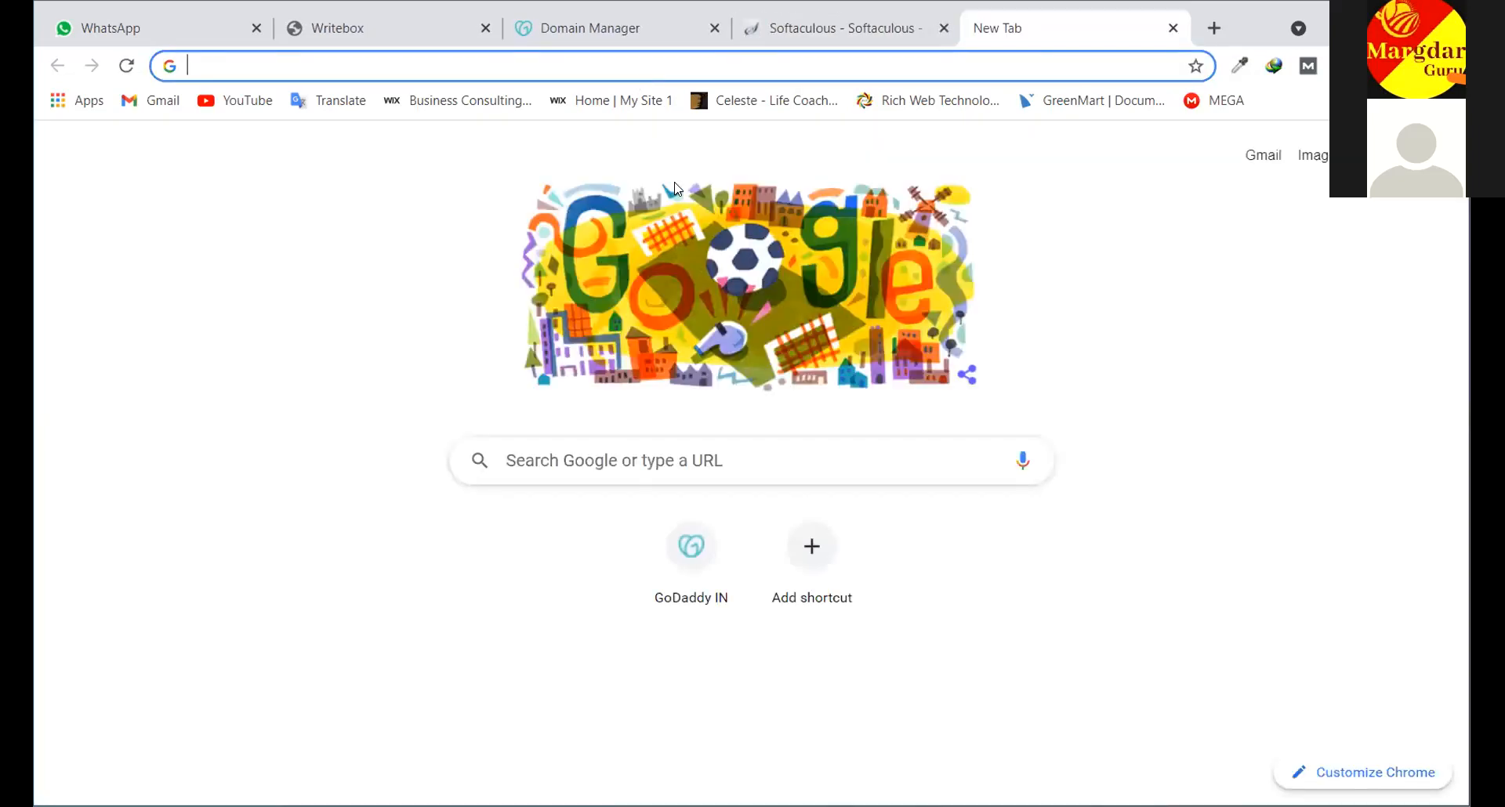
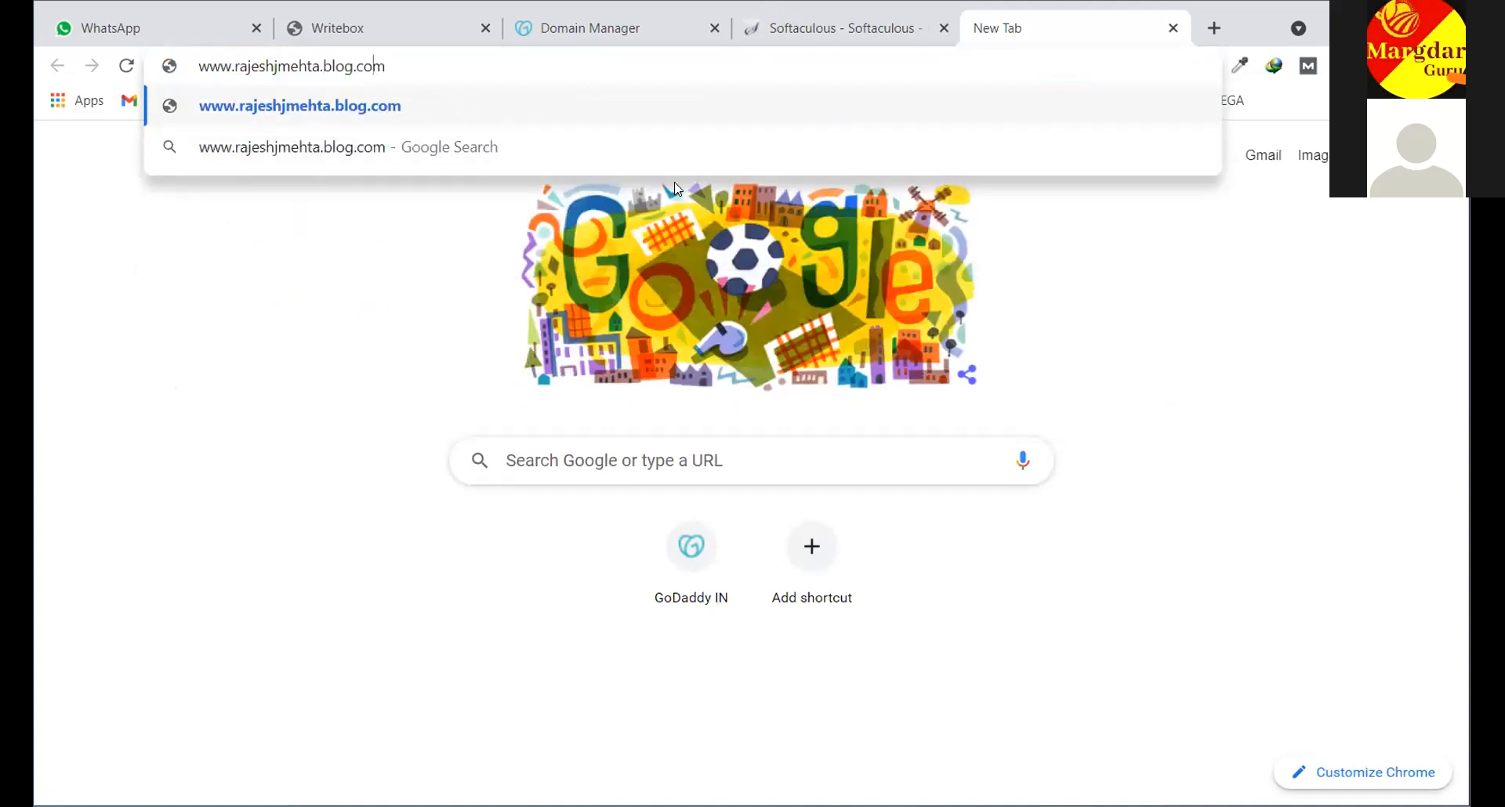
pyautogui.press('Delete')
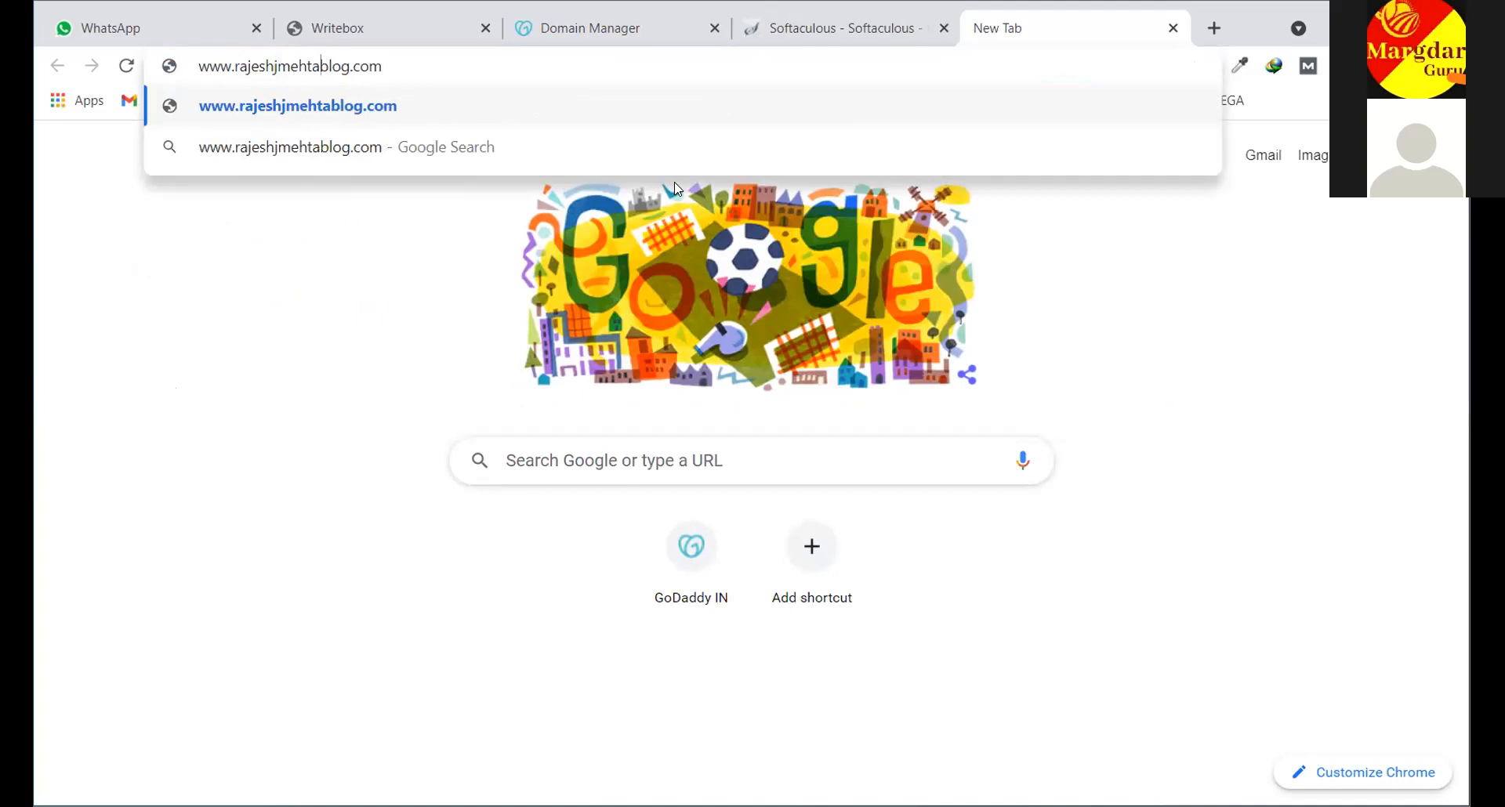
pyautogui.press('Right')
pyautogui.press('Right')
pyautogui.press('Right')
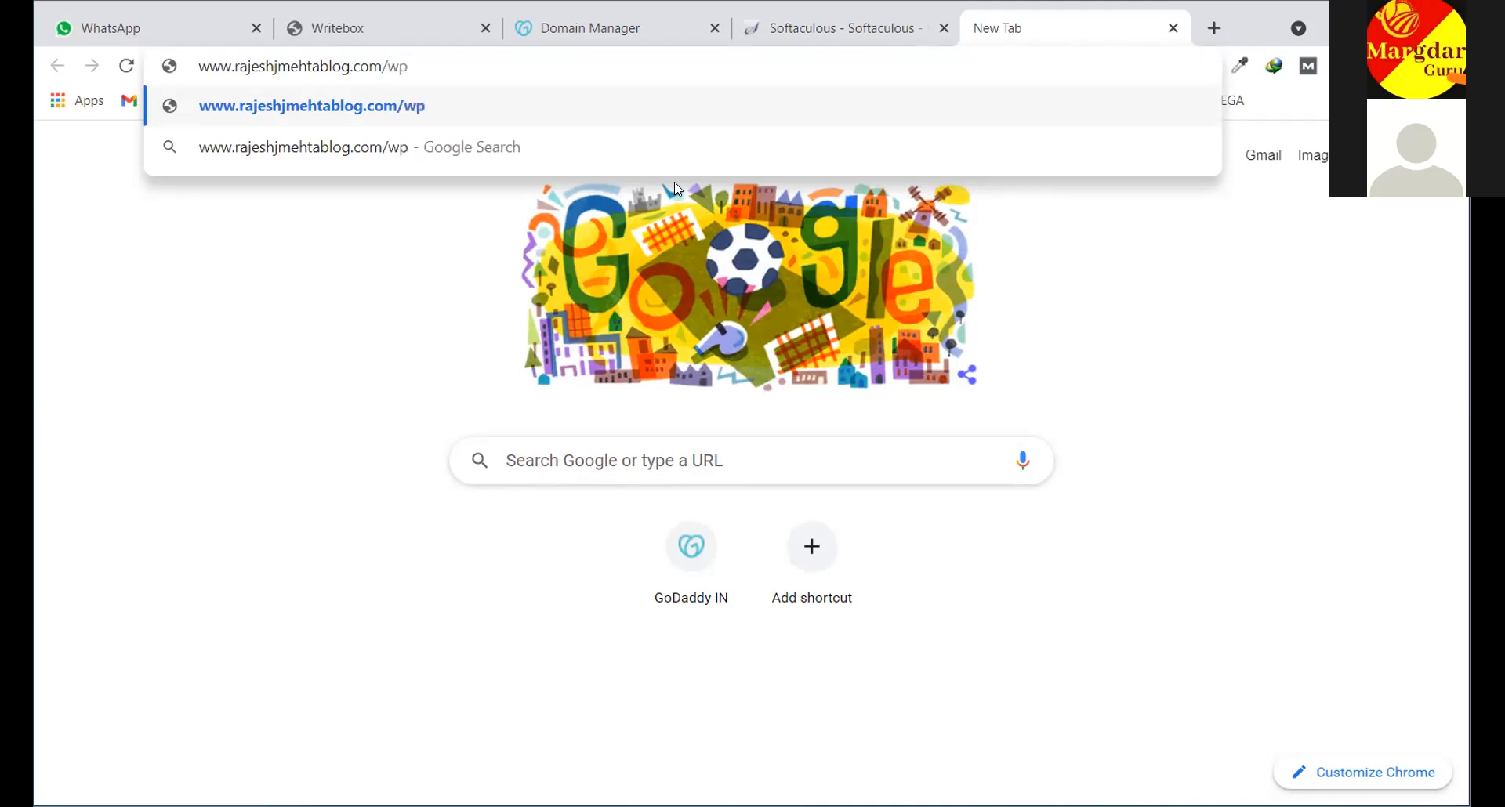
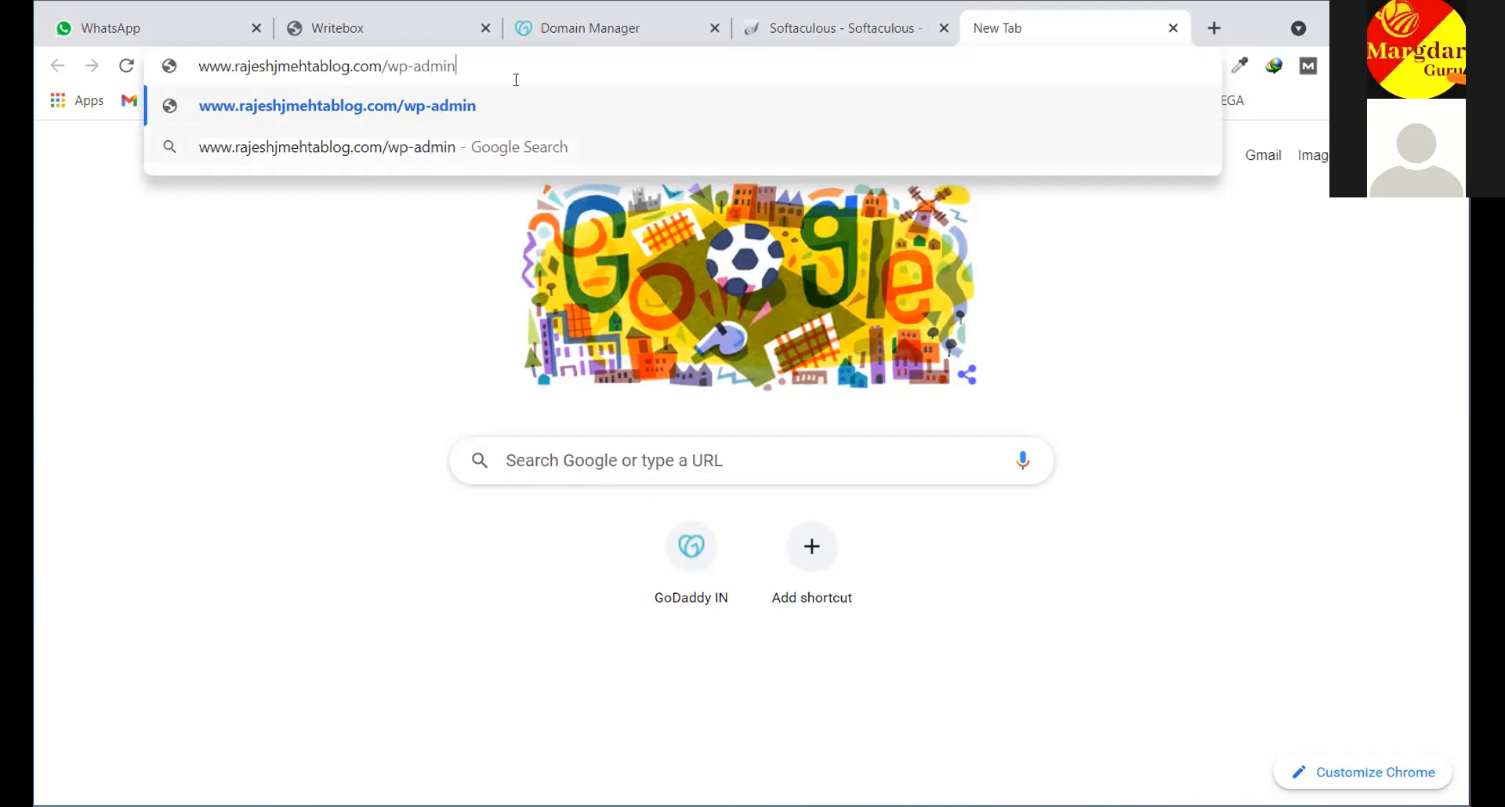
pyautogui.moveTo(456, 66); pyautogui.dragTo(387, 66)
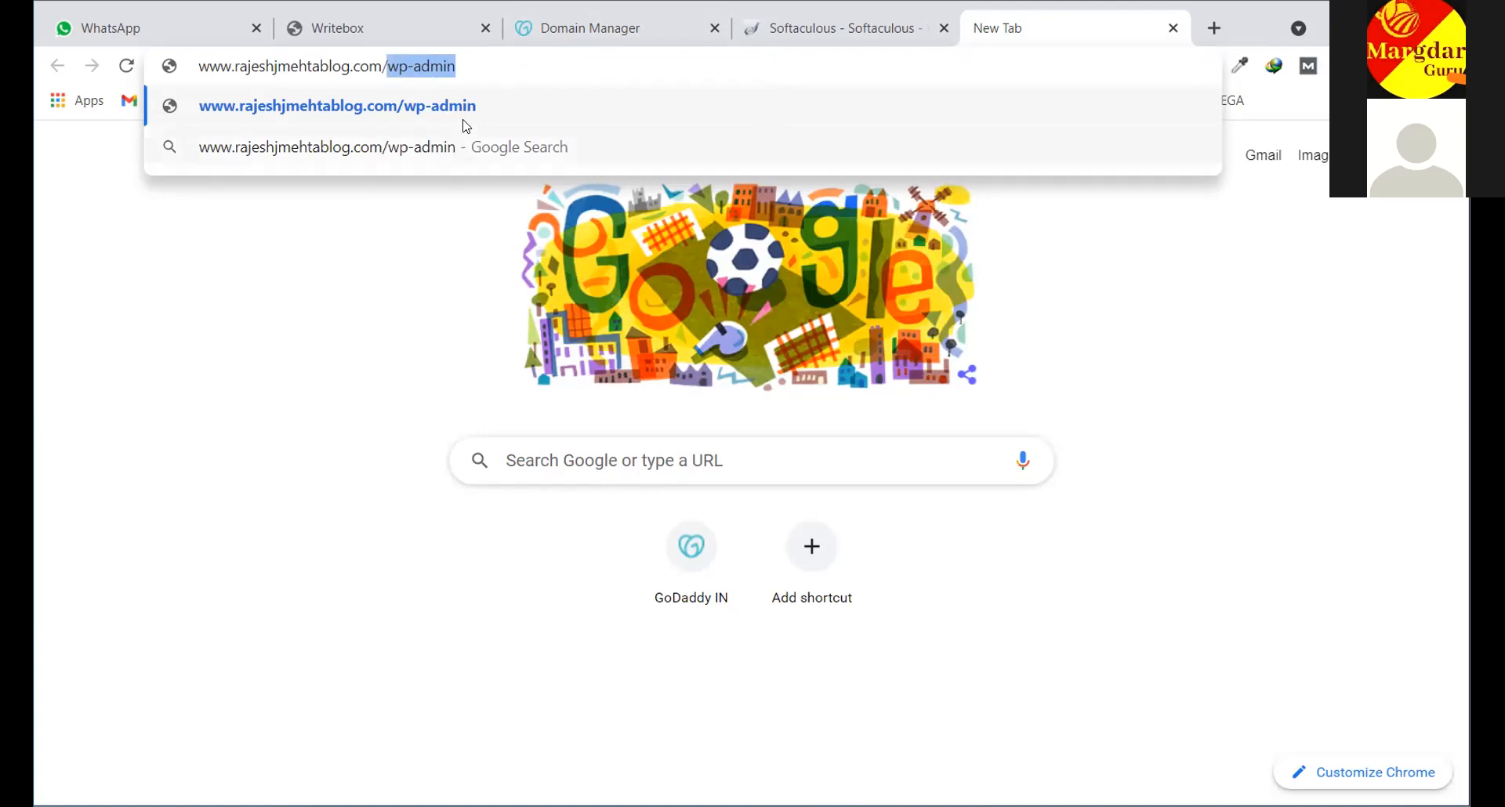
pyautogui.click(486, 69)
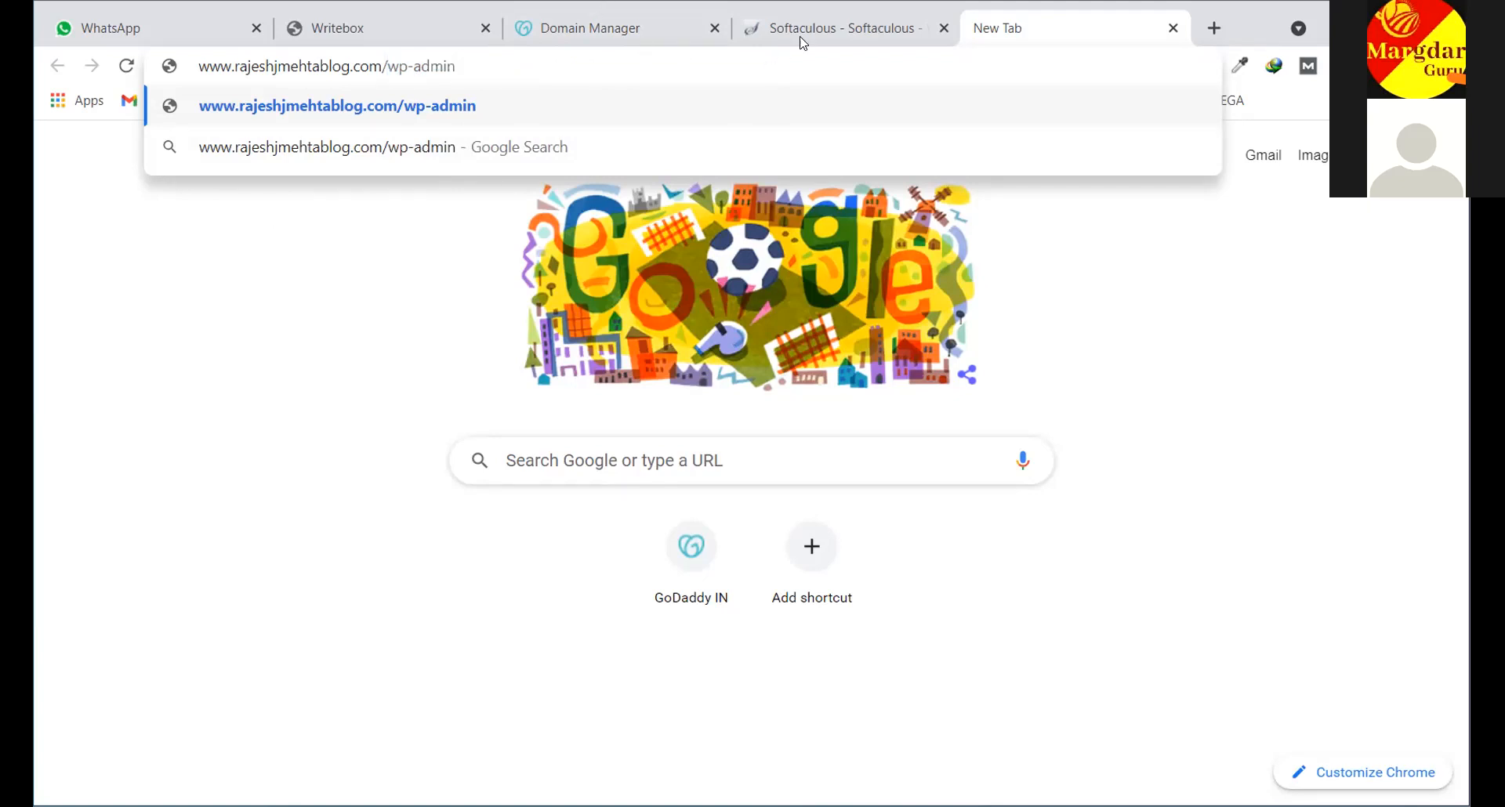
pyautogui.hotkey('ctrl', 'shift', 'Tab')
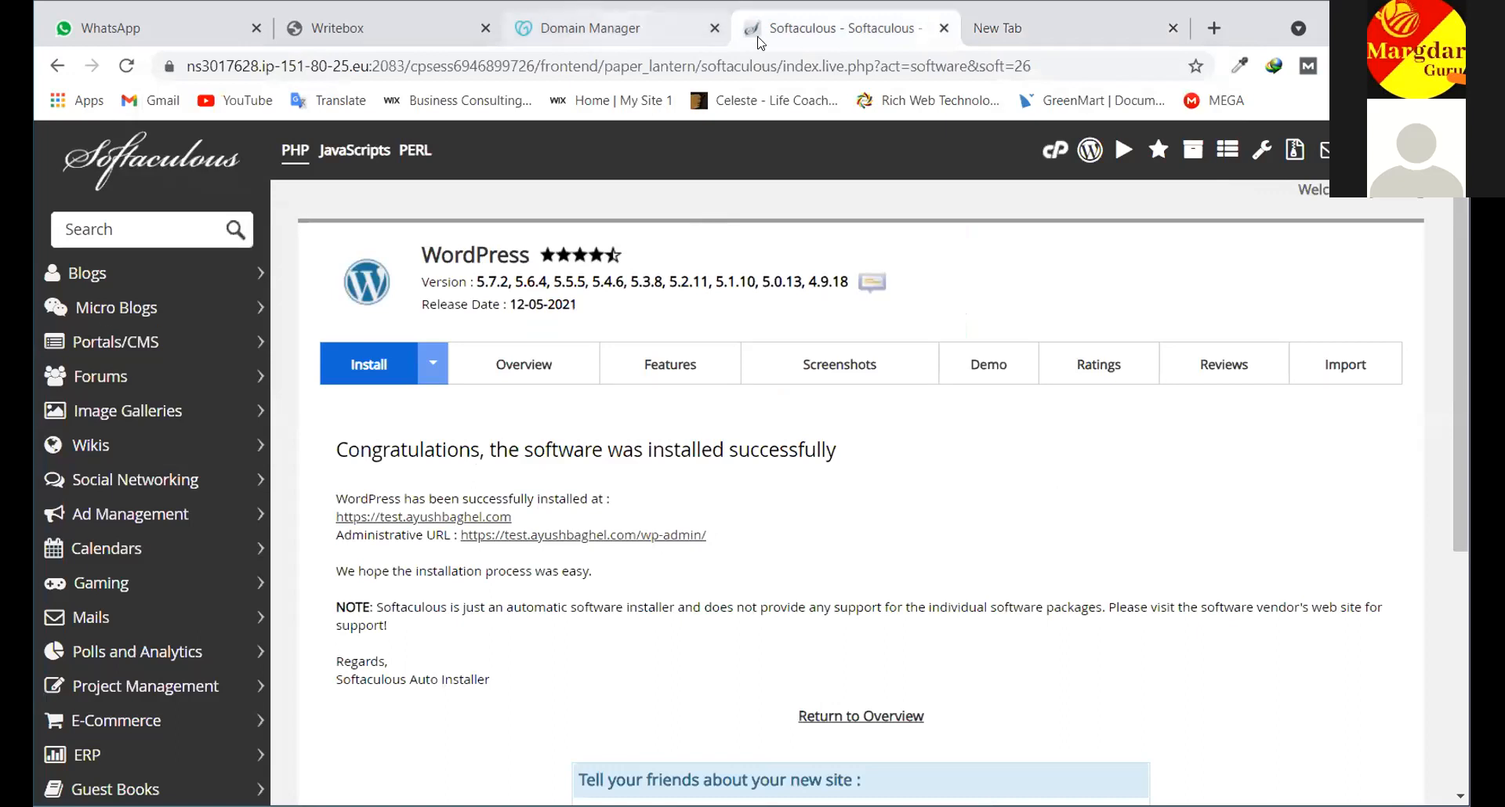
# Check the domain's DNS Management page, then come back to the tab holding the typed wp-admin address
pyautogui.hotkey('ctrl', 'shift', 'Tab')
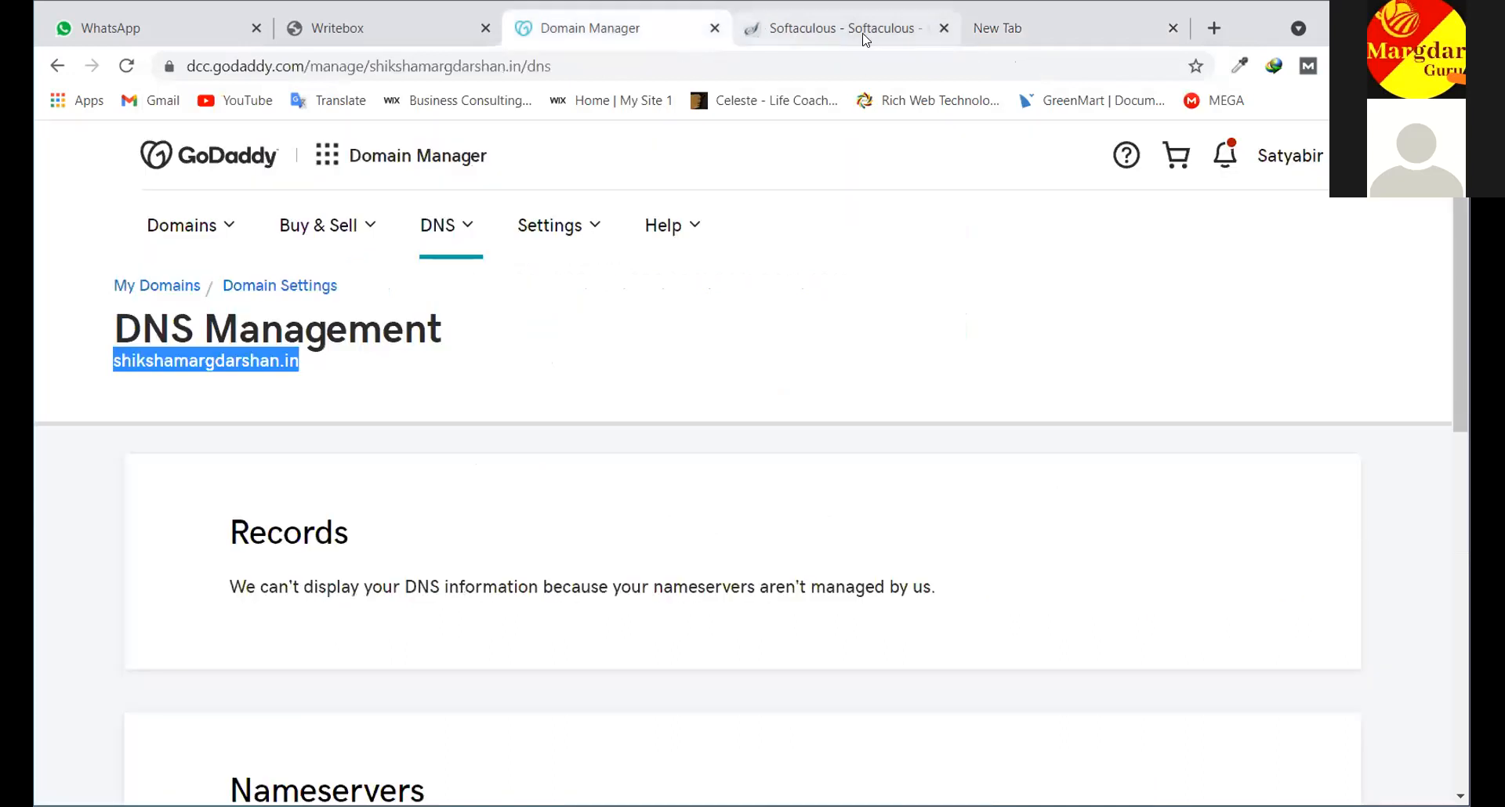
pyautogui.click(866, 35)
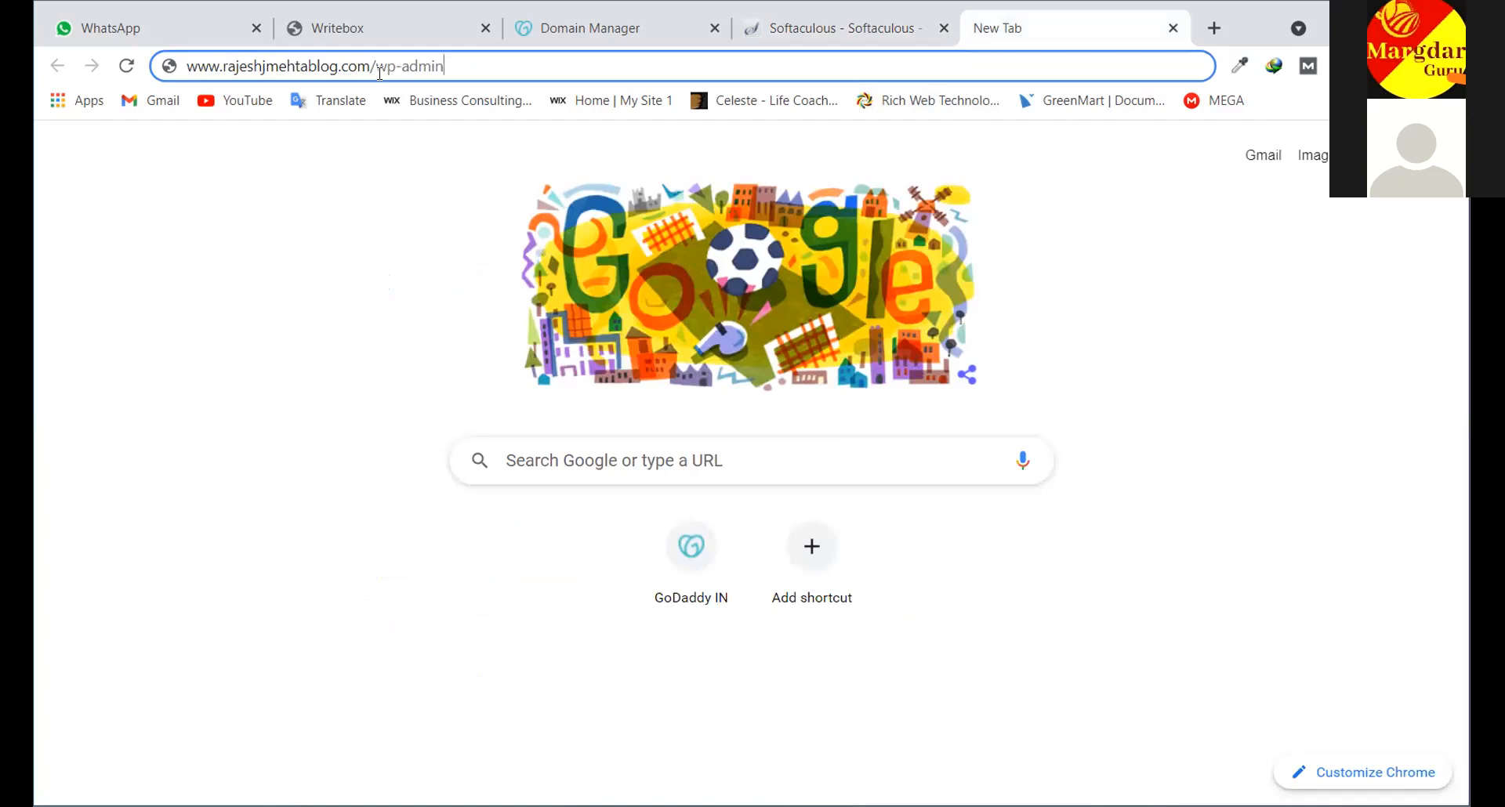
# After the typed address gives a 404, load margdarshanguru.com/wp-admin in a fresh tab instead
pyautogui.press('Return')
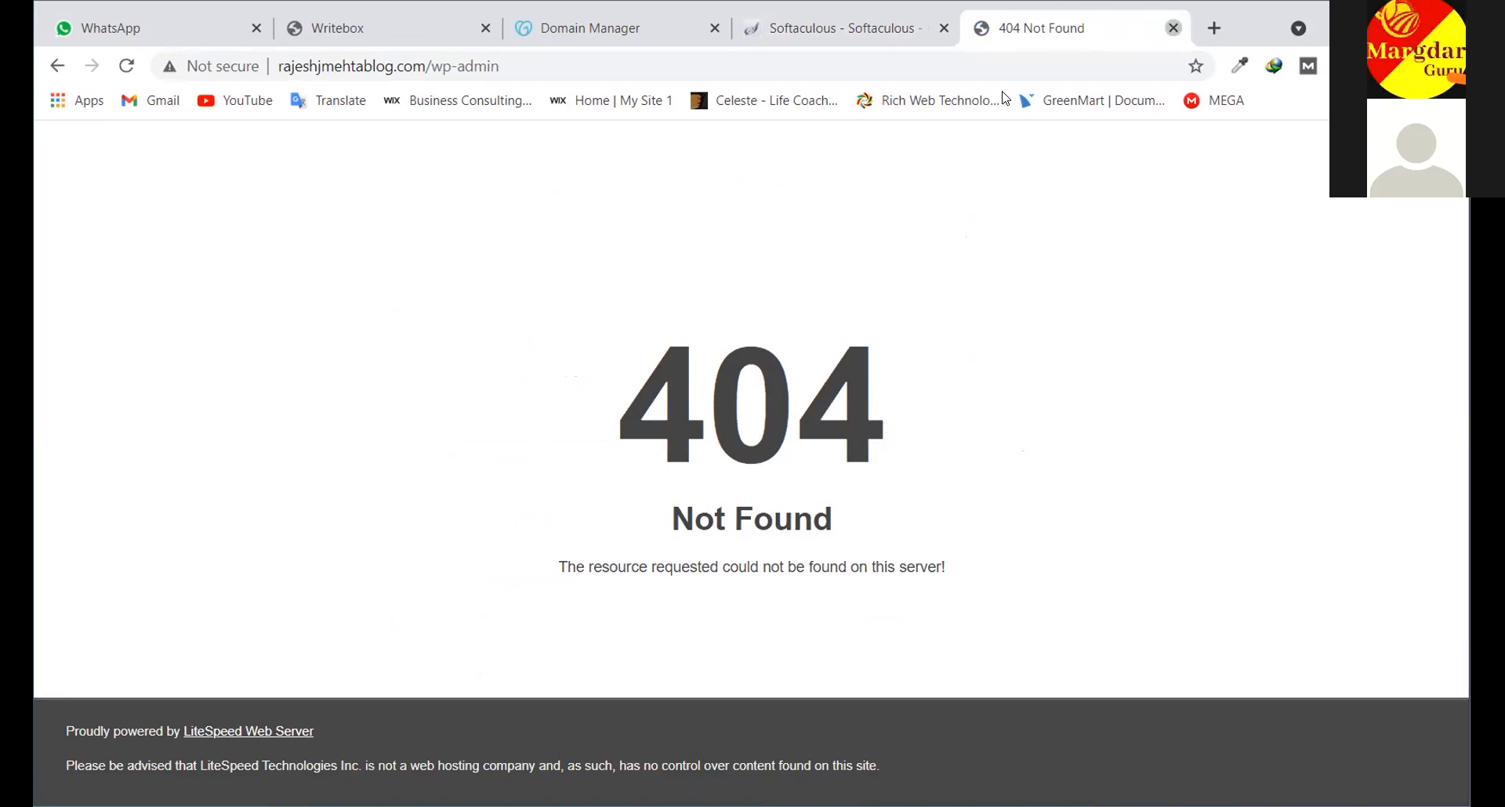
pyautogui.hotkey('ctrl', 'w')
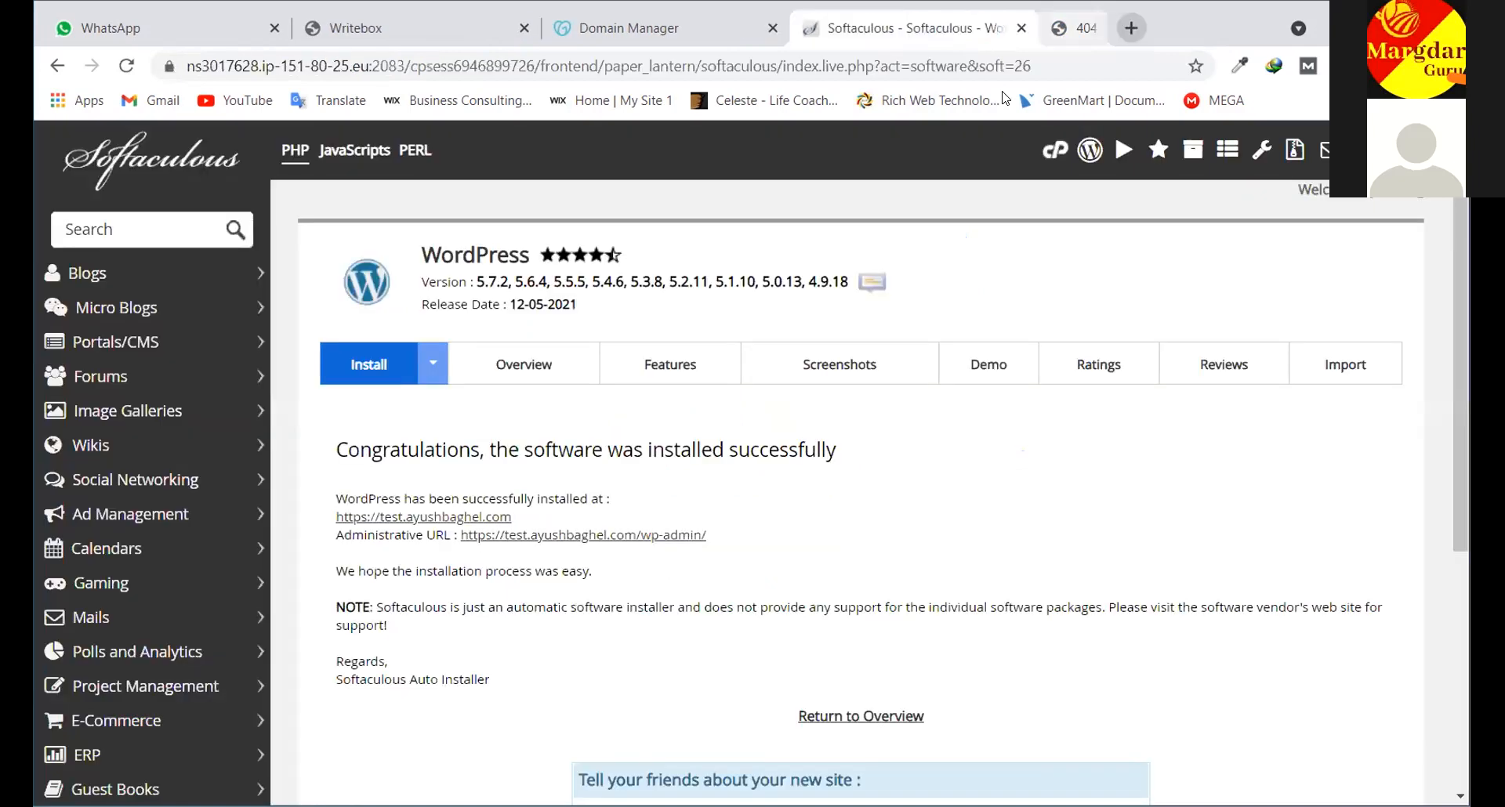
pyautogui.hotkey('ctrl', 't')
pyautogui.write('margdarshanguru.com/')
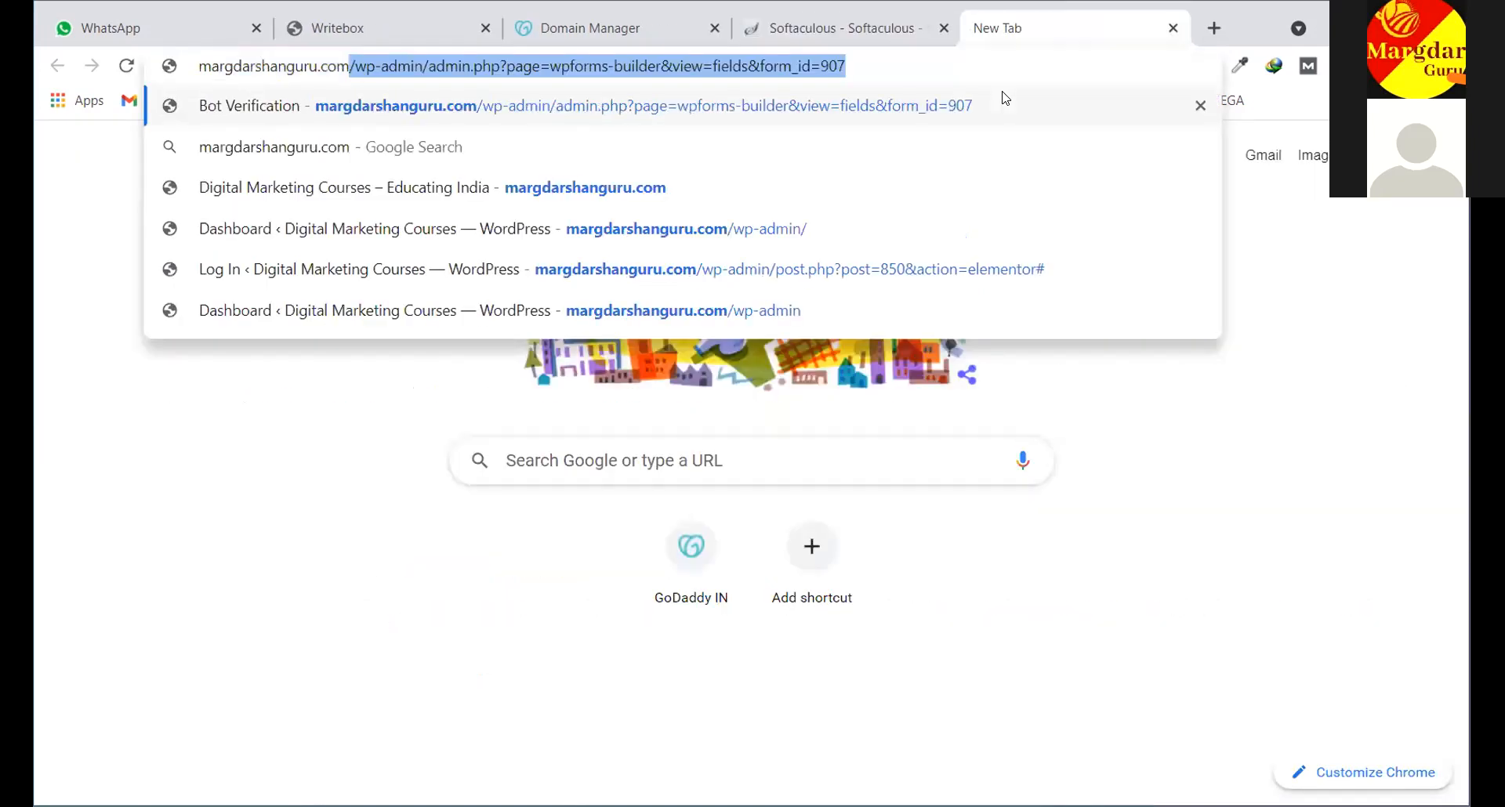
pyautogui.write('w')
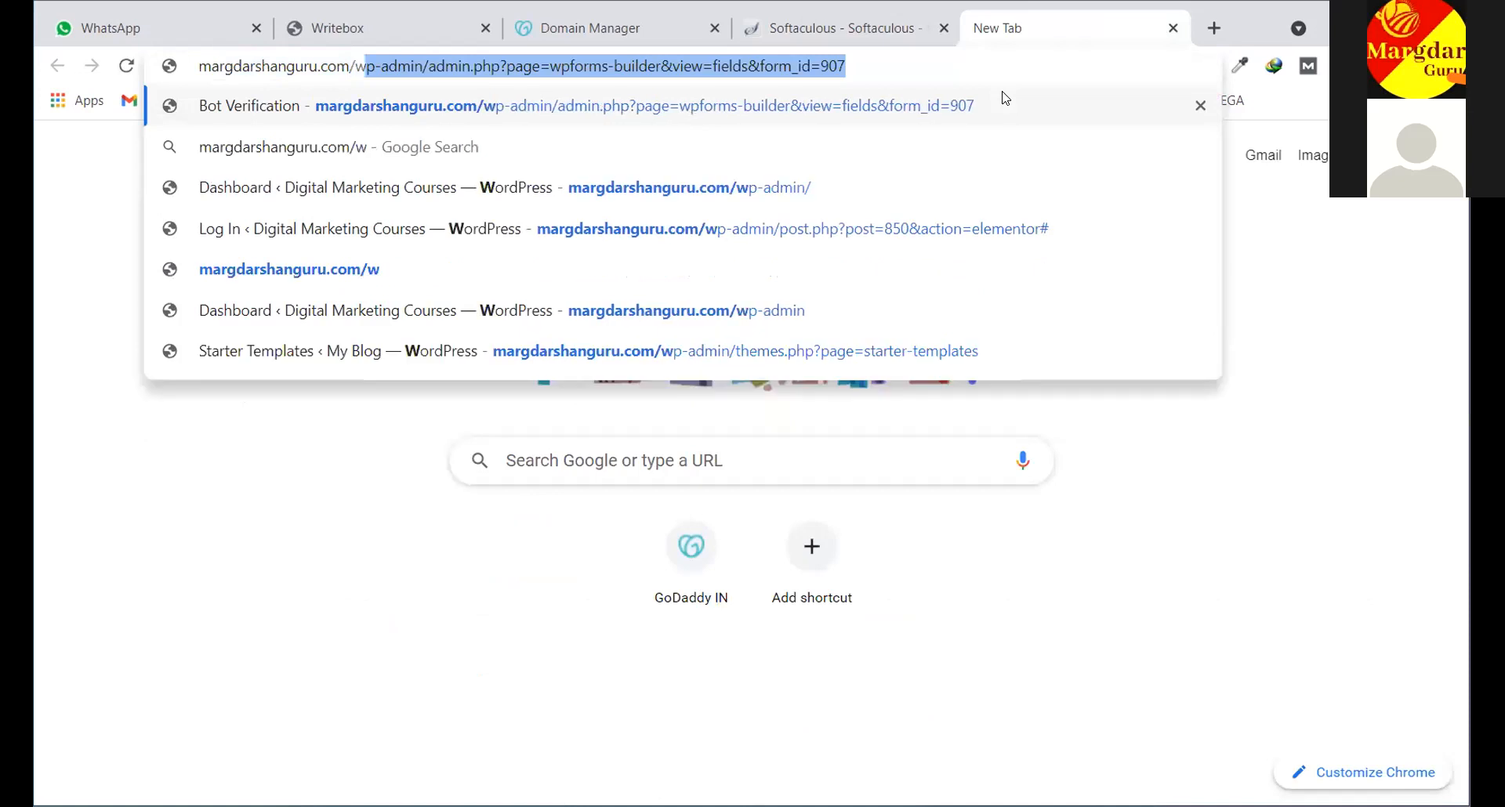
pyautogui.write('p-admin')
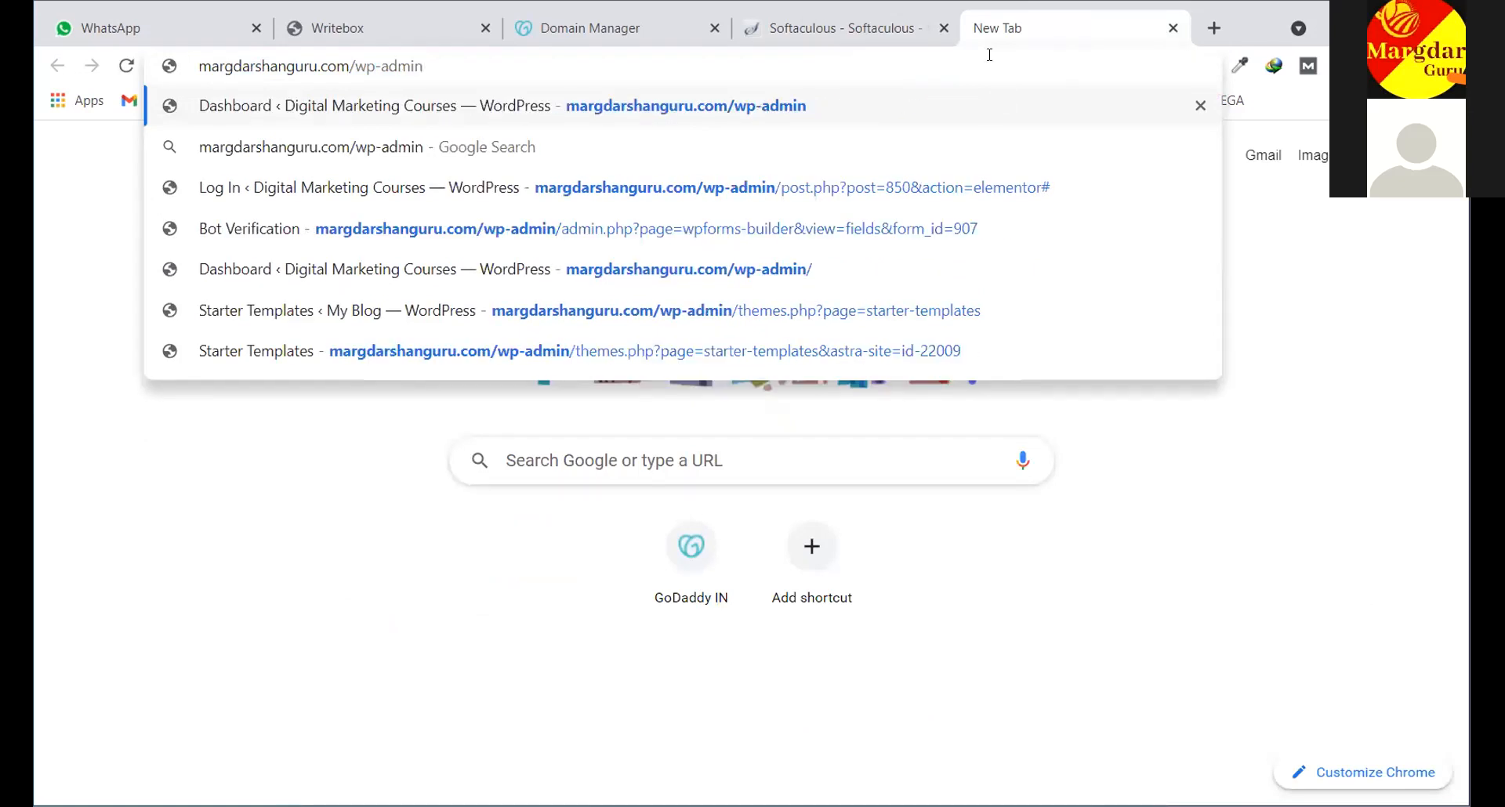
pyautogui.moveTo(423, 67); pyautogui.dragTo(355, 67)
pyautogui.click(443, 64)
pyautogui.press('Return')
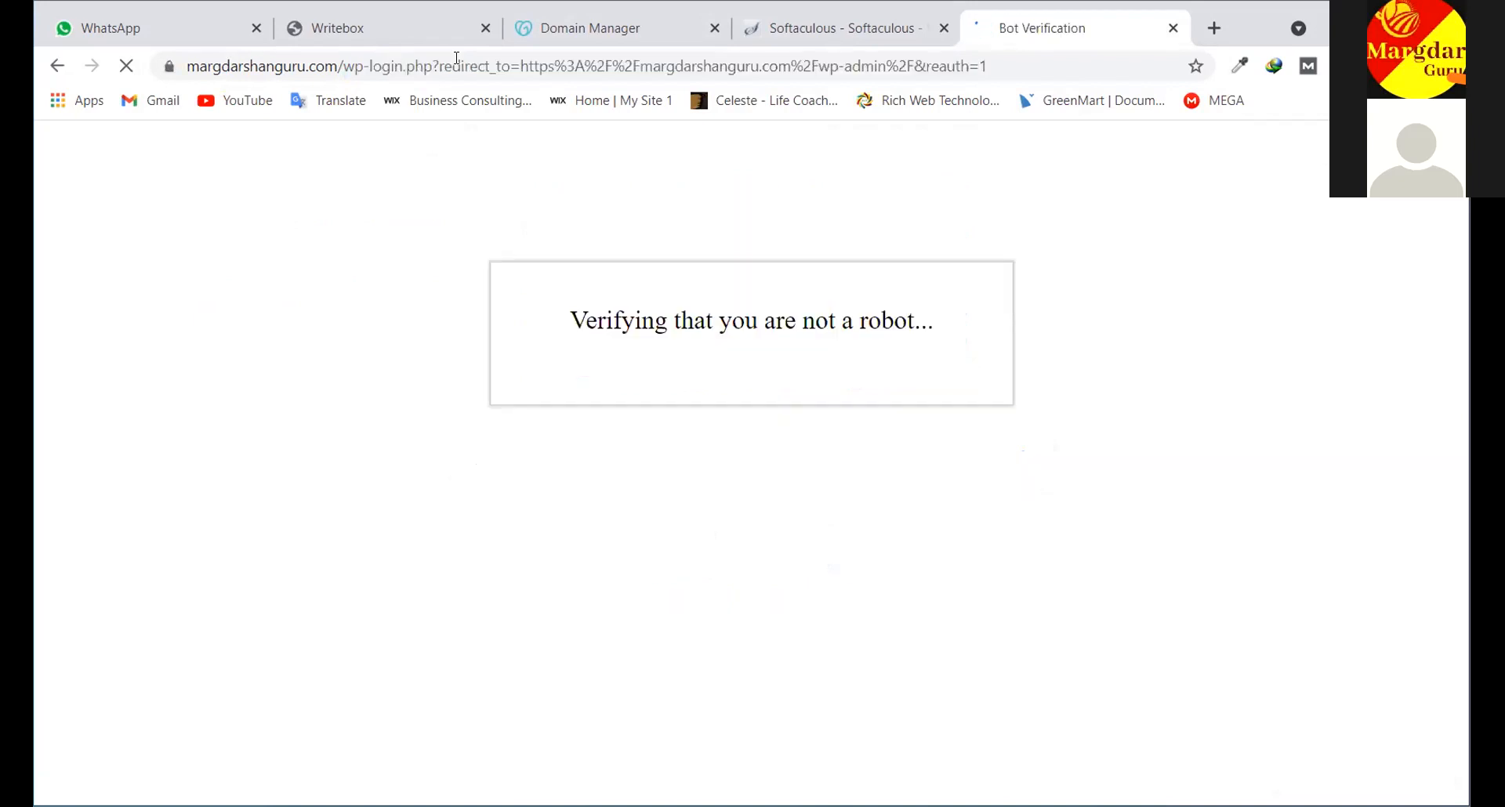
# Pass the reCAPTCHA check by selecting the four motorcycle tiles and verifying
pyautogui.click(611, 411)
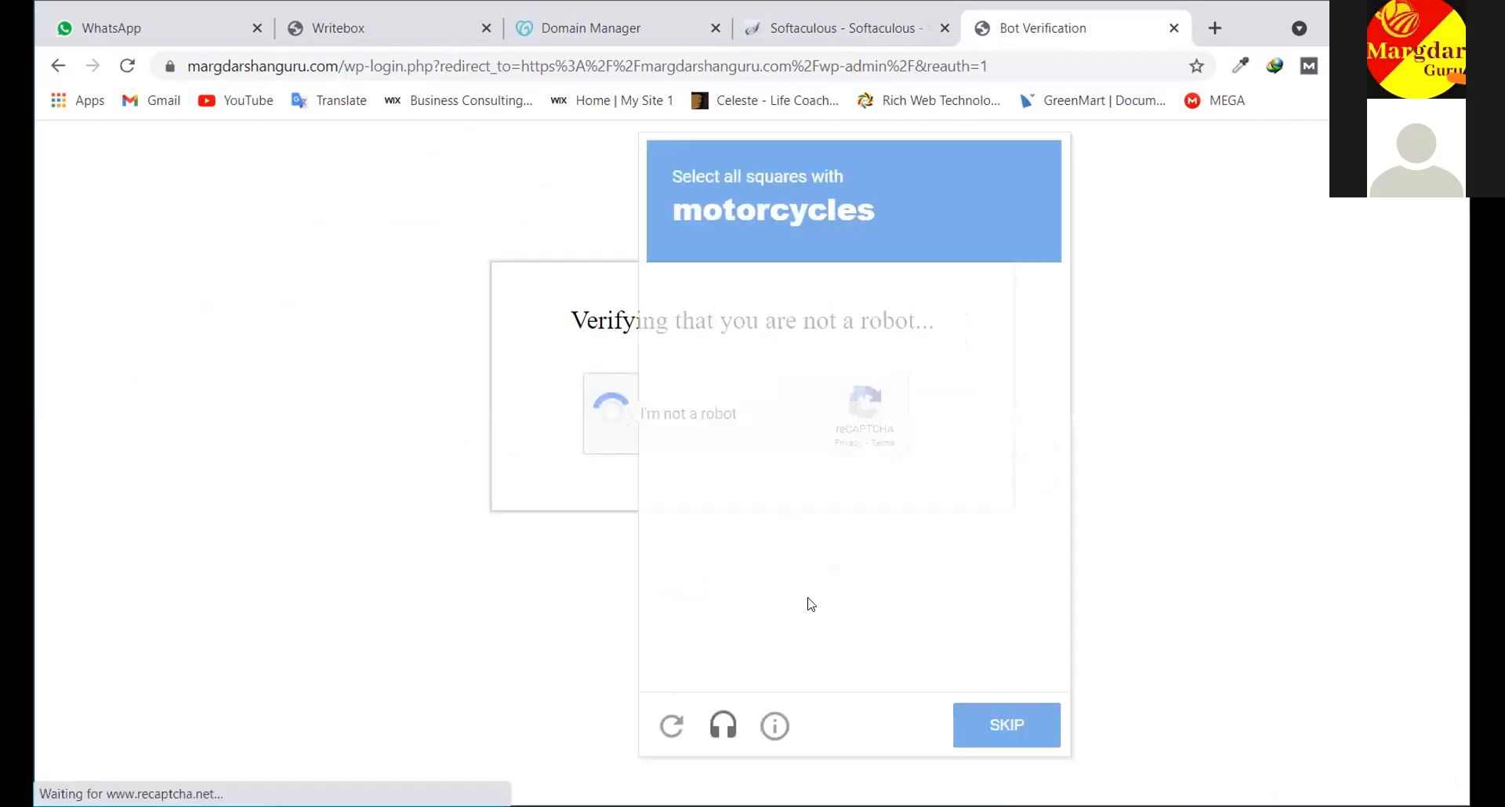
pyautogui.click(995, 533)
pyautogui.click(999, 627)
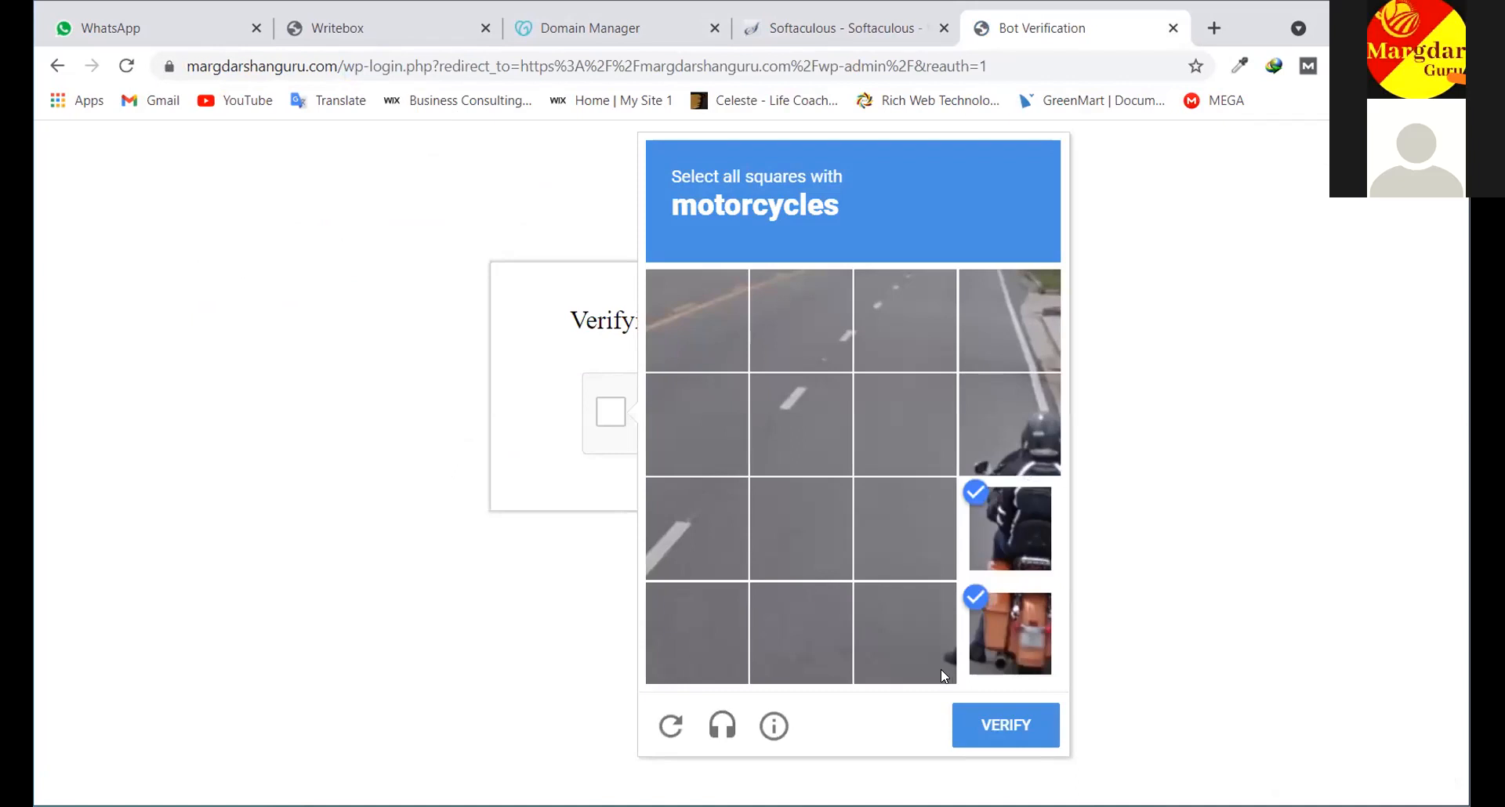
pyautogui.click(1007, 423)
pyautogui.click(905, 633)
pyautogui.click(1006, 715)
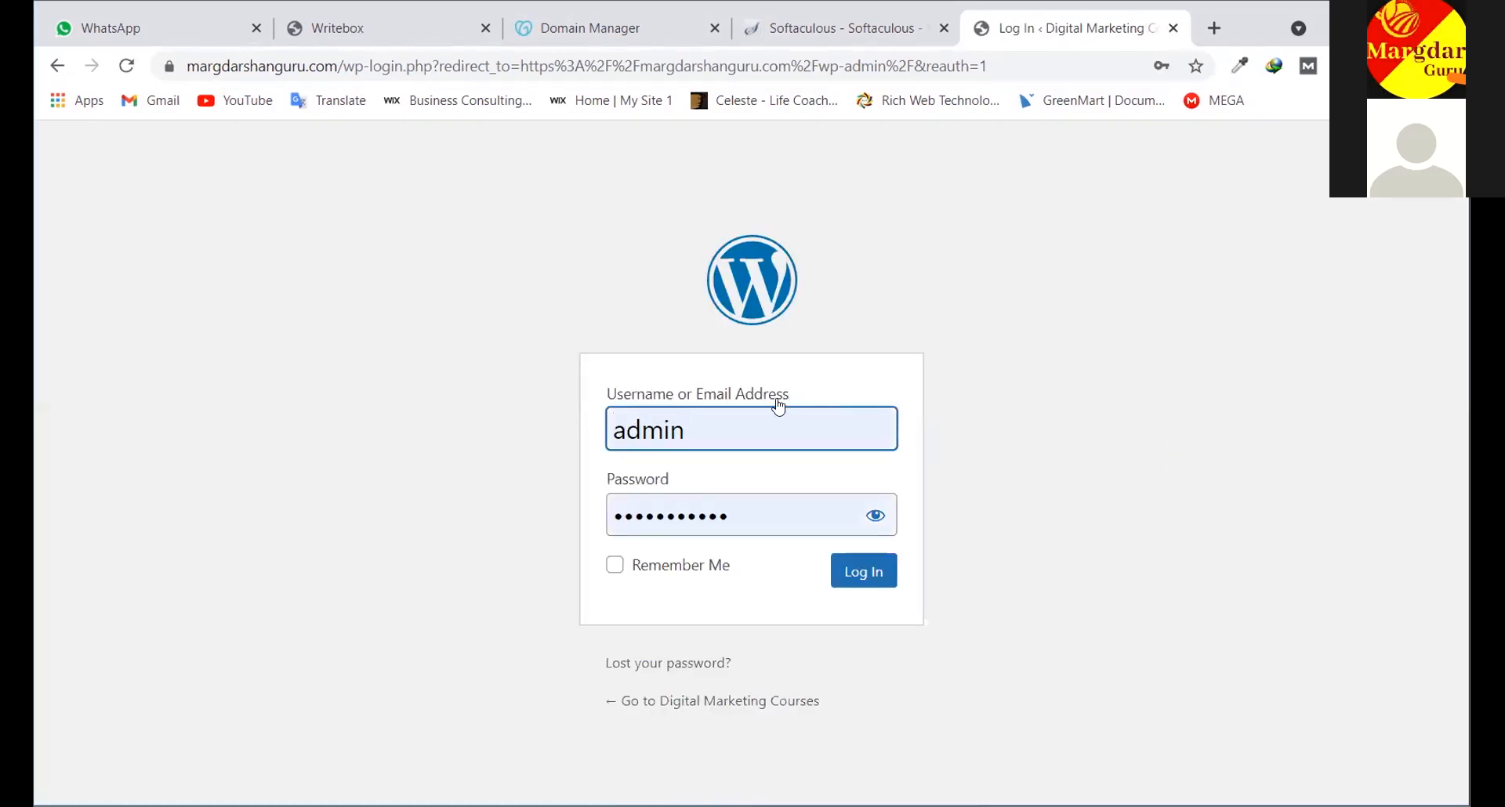
# Log in to wp-admin with the saved username and password
pyautogui.click(665, 433)
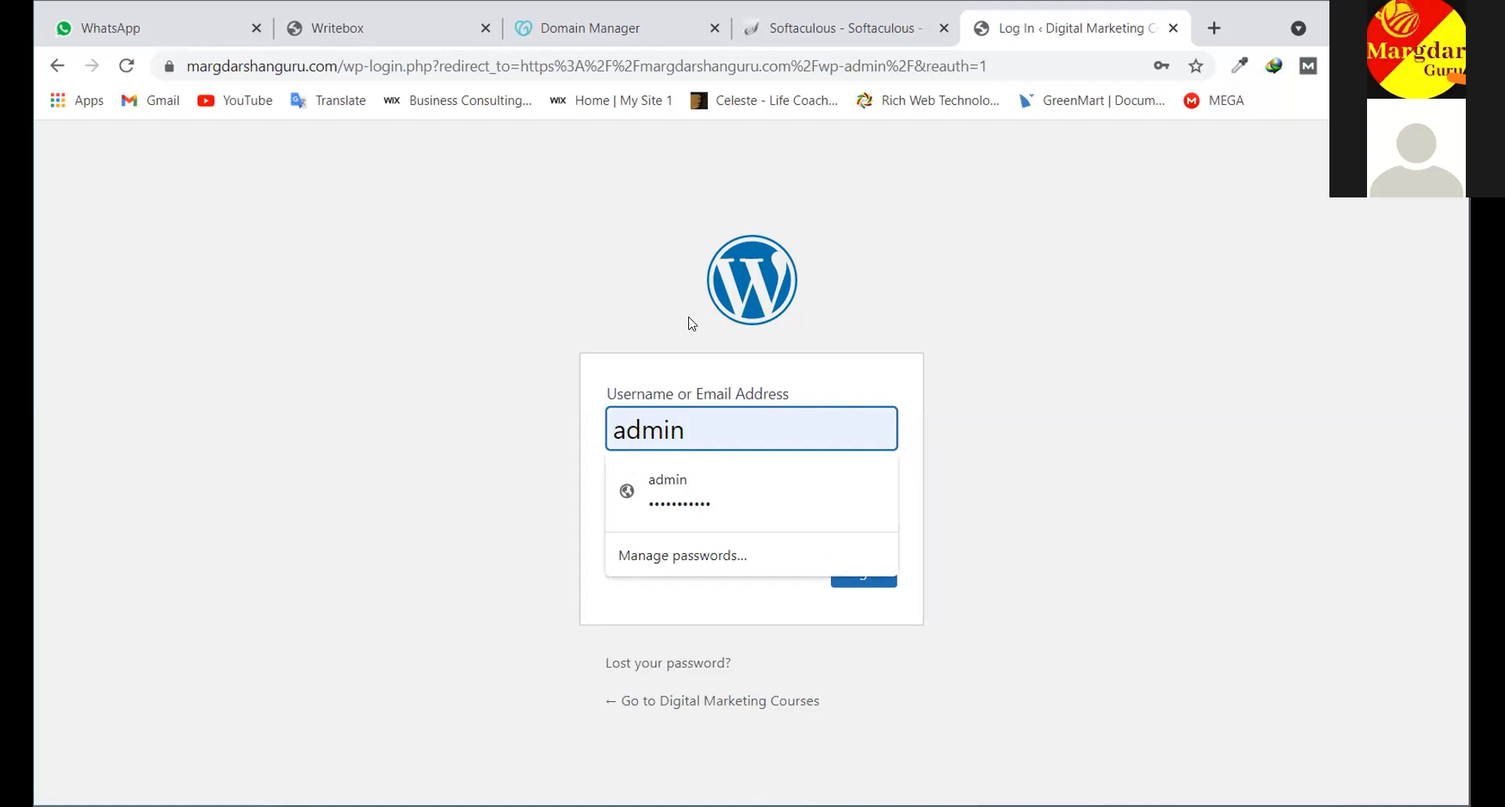
pyautogui.click(741, 288)
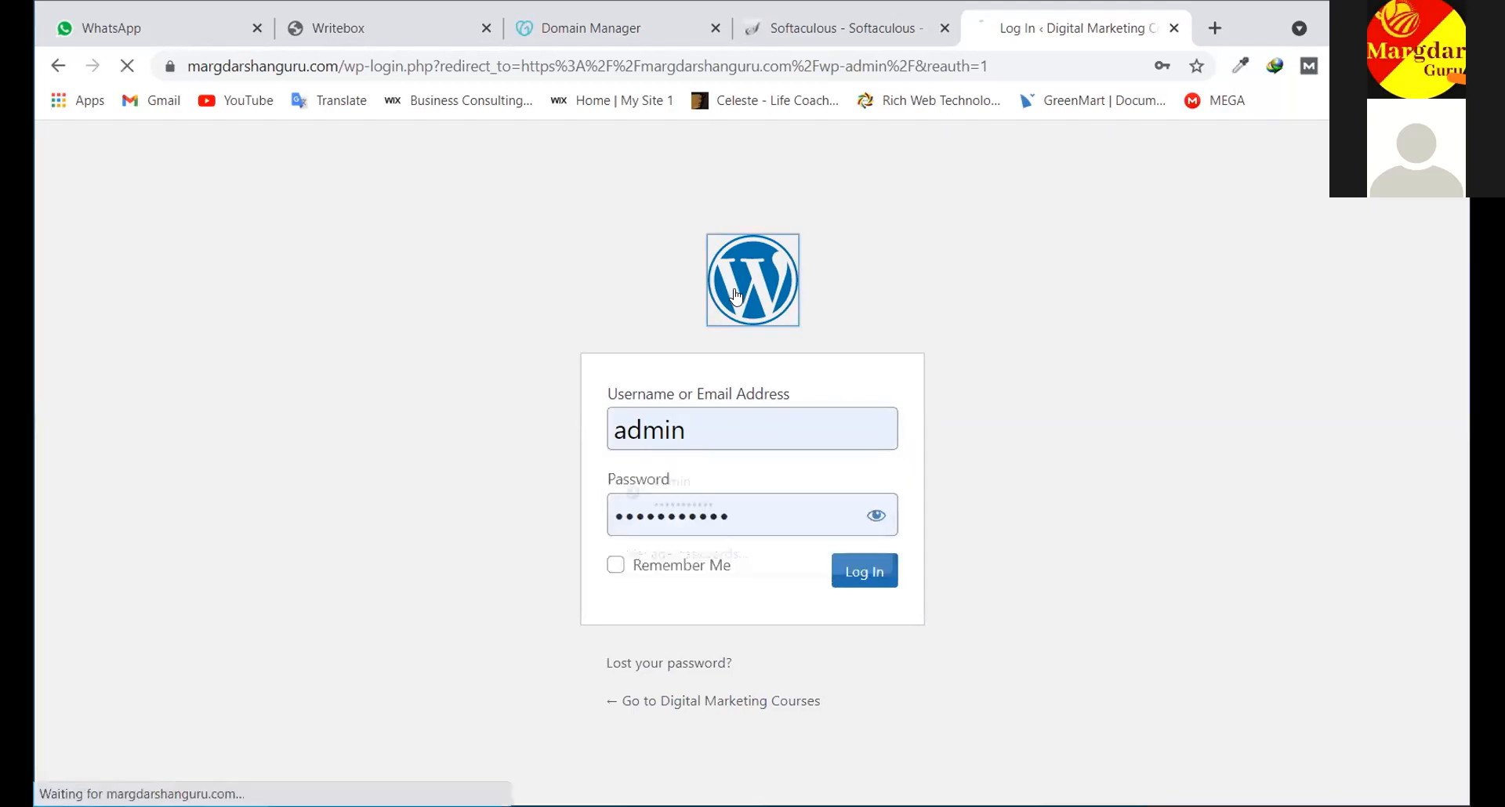
pyautogui.click(127, 69)
pyautogui.click(59, 67)
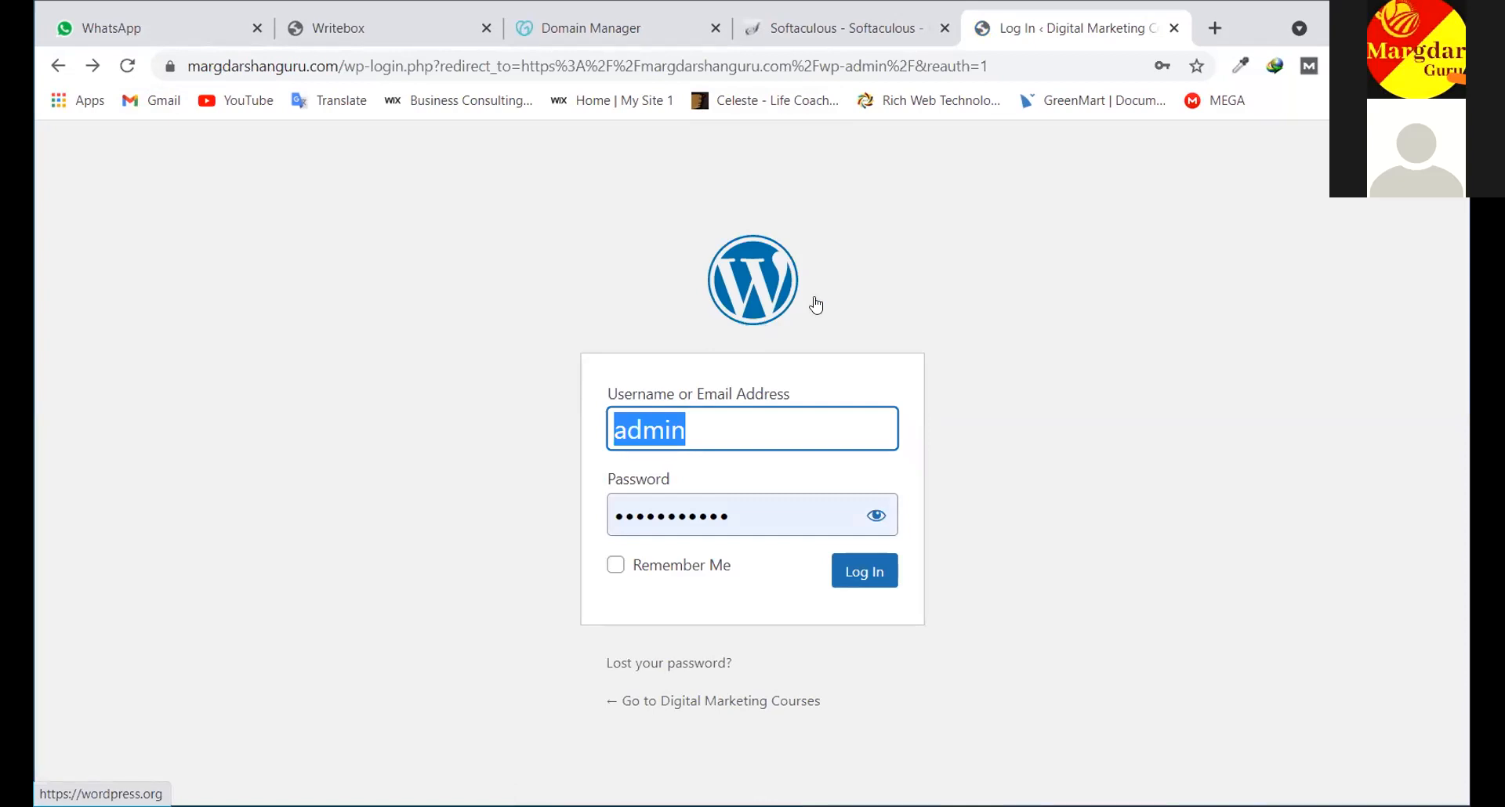
pyautogui.click(930, 242)
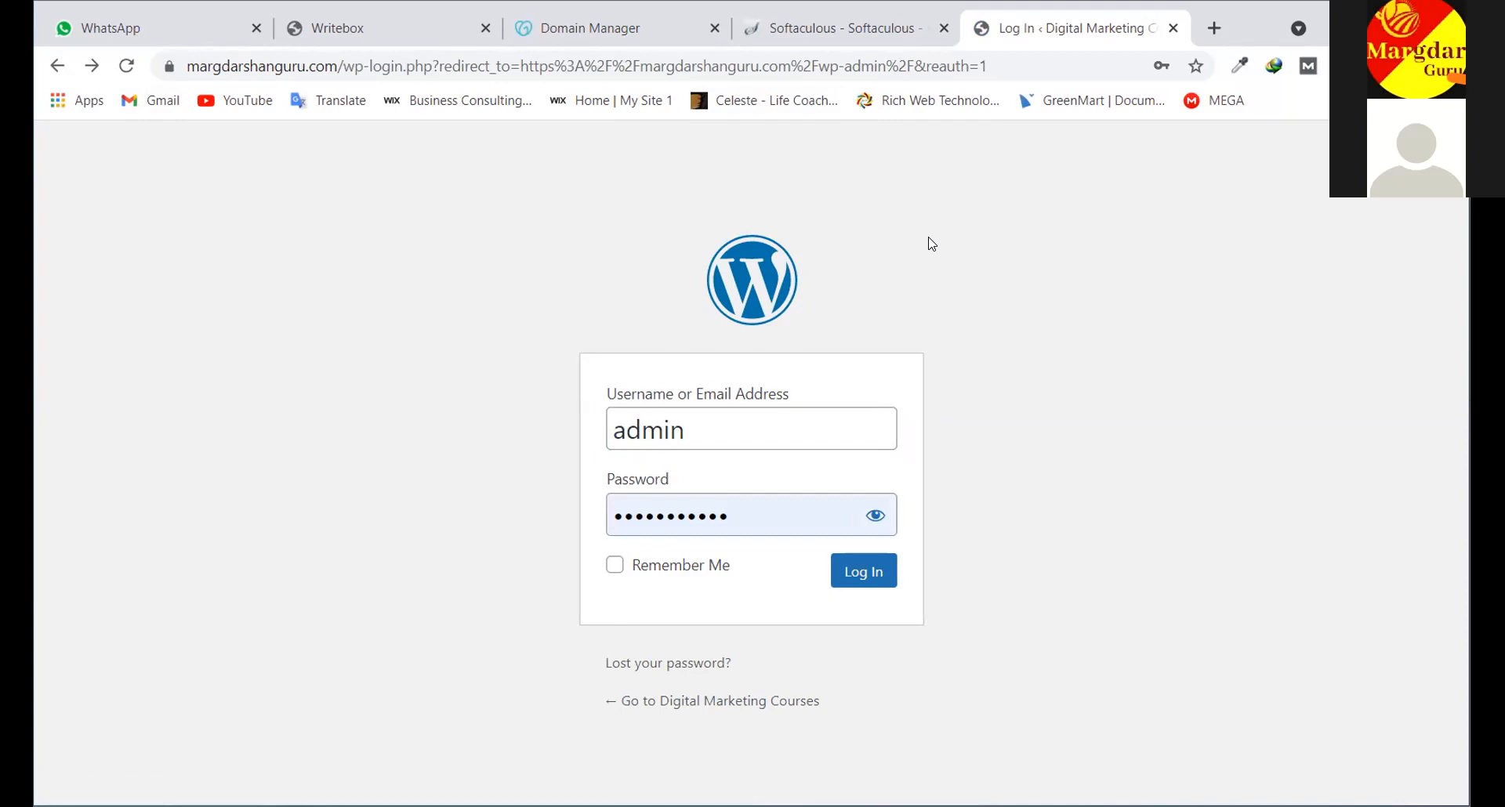
pyautogui.click(860, 581)
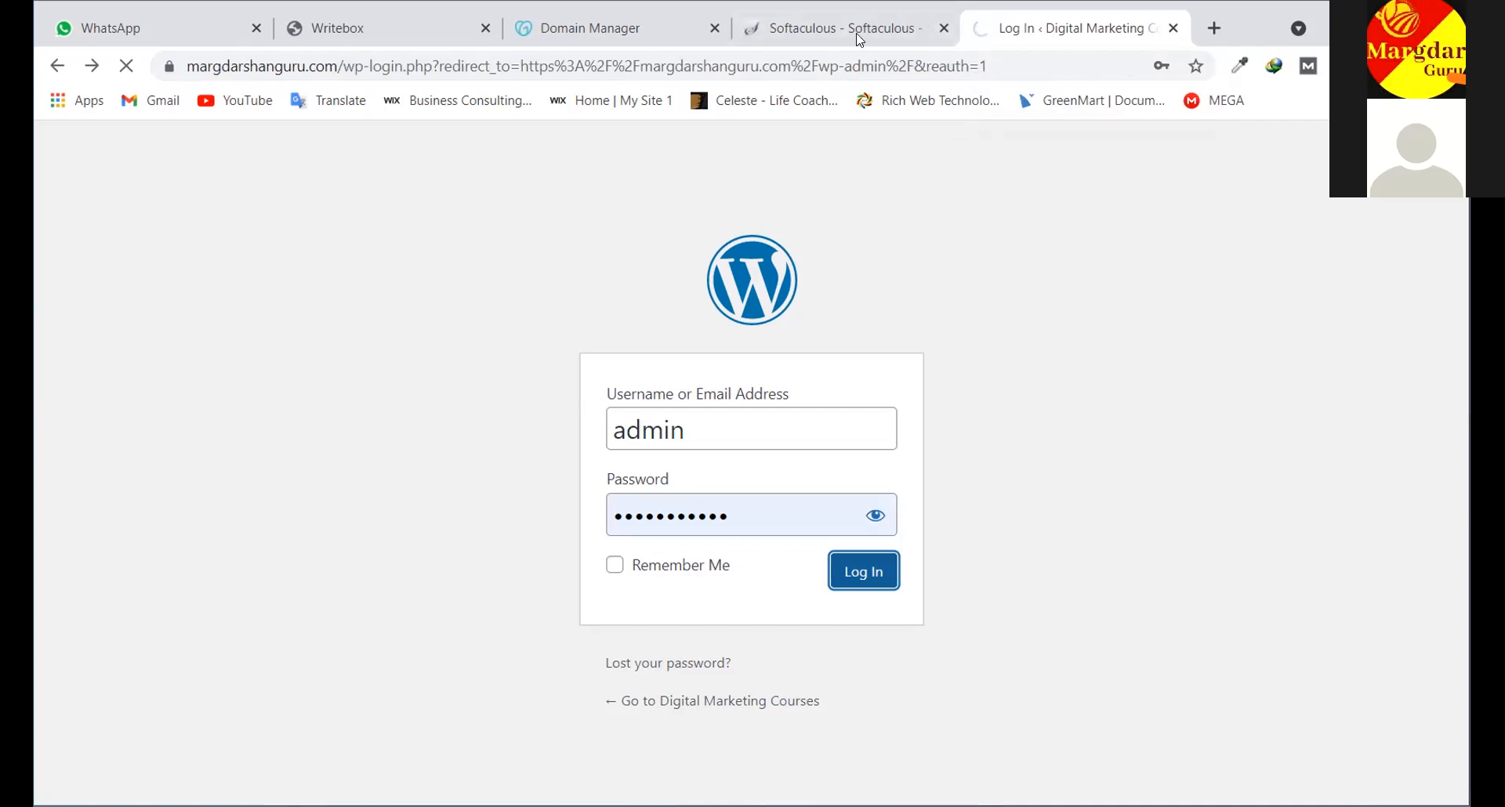
# Scroll through the Digital Marketing Courses Dashboard listing Tutor LMS, WooCommerce and Elementor
pyautogui.hotkey('ctrl', 'shift', 'Tab')
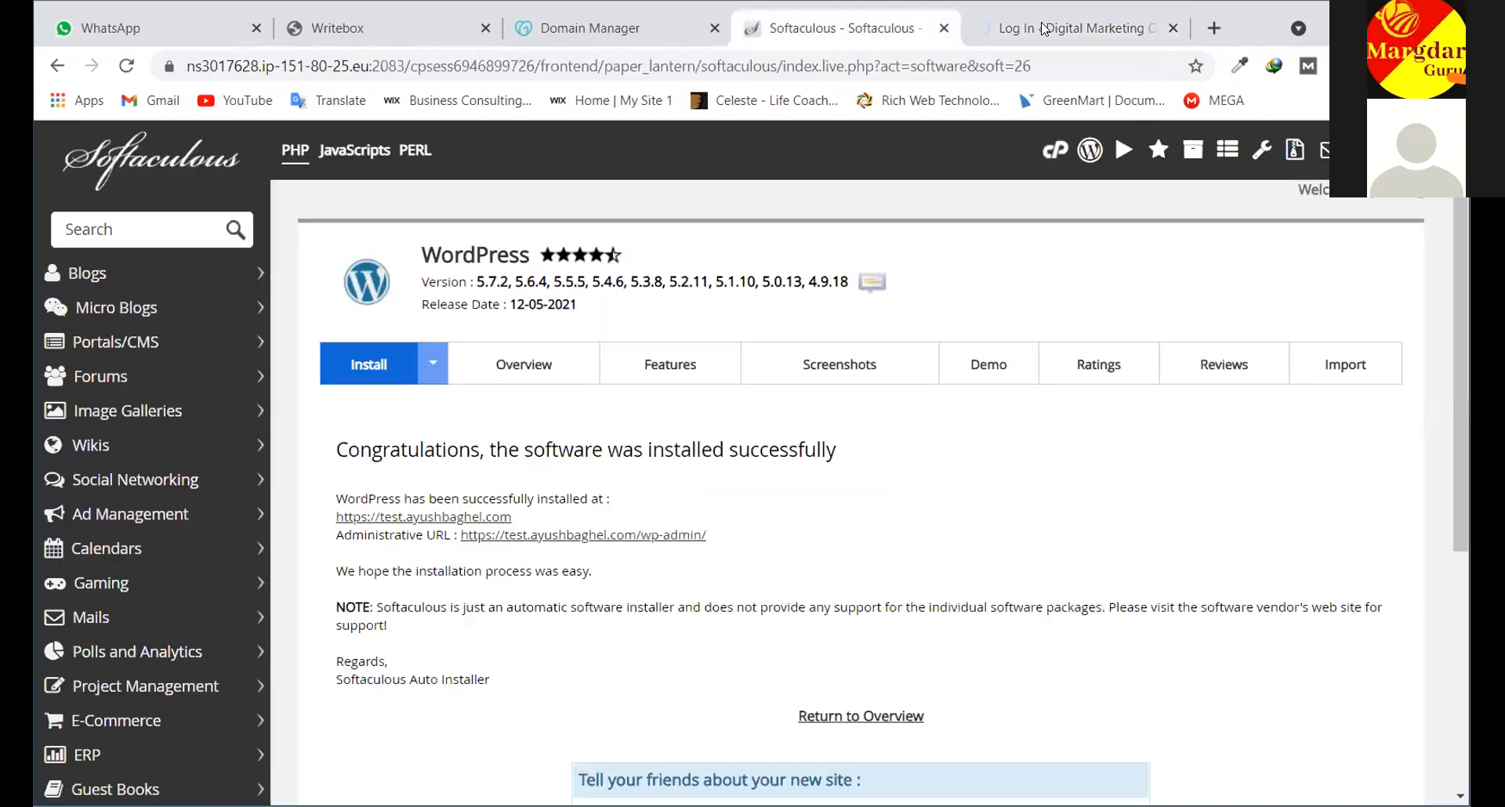
pyautogui.click(1045, 29)
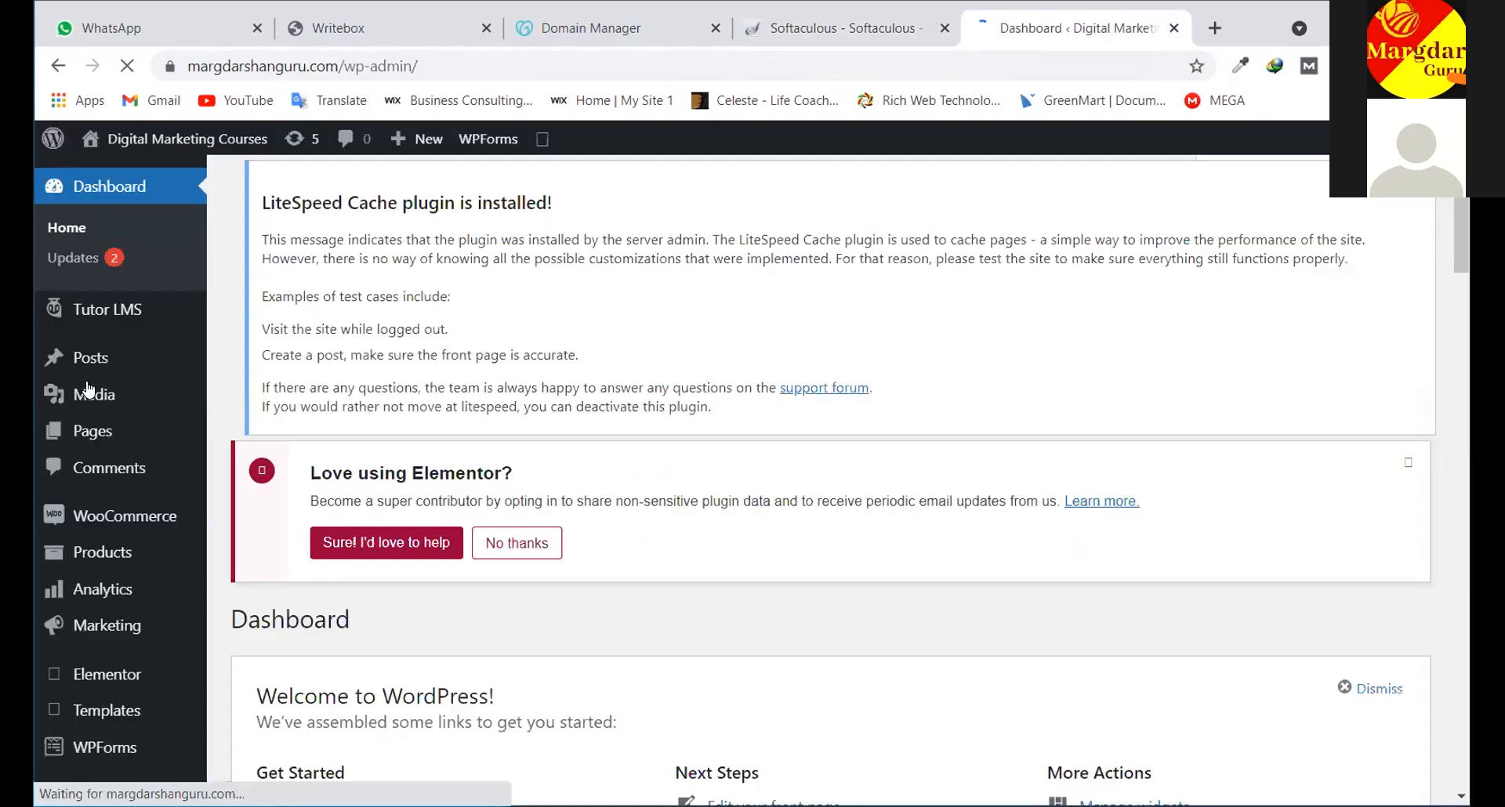
pyautogui.scroll(-7, 134, 164)
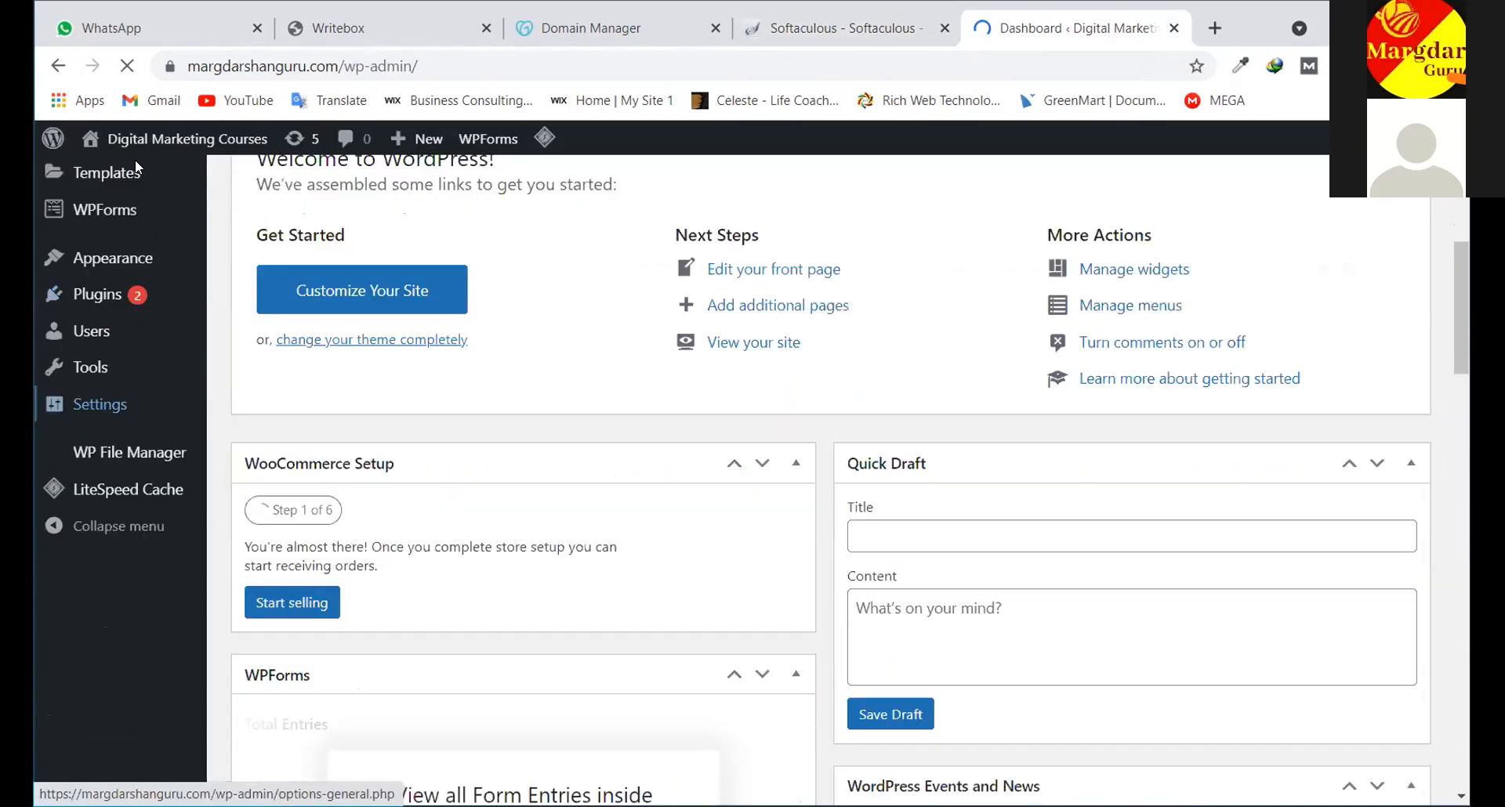
pyautogui.scroll(7, 154, 419)
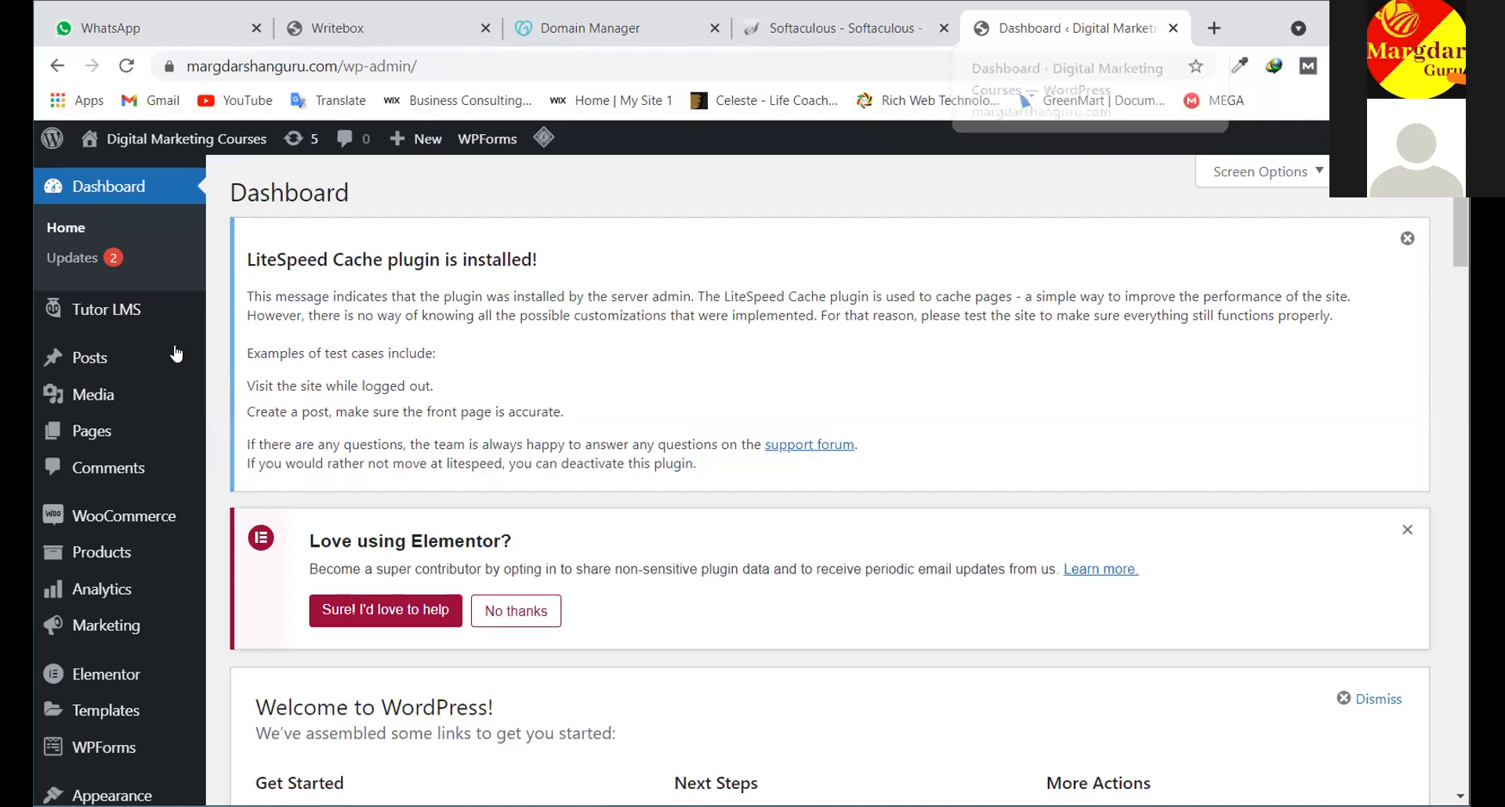
pyautogui.moveTo(102, 357)
pyautogui.click(262, 436)
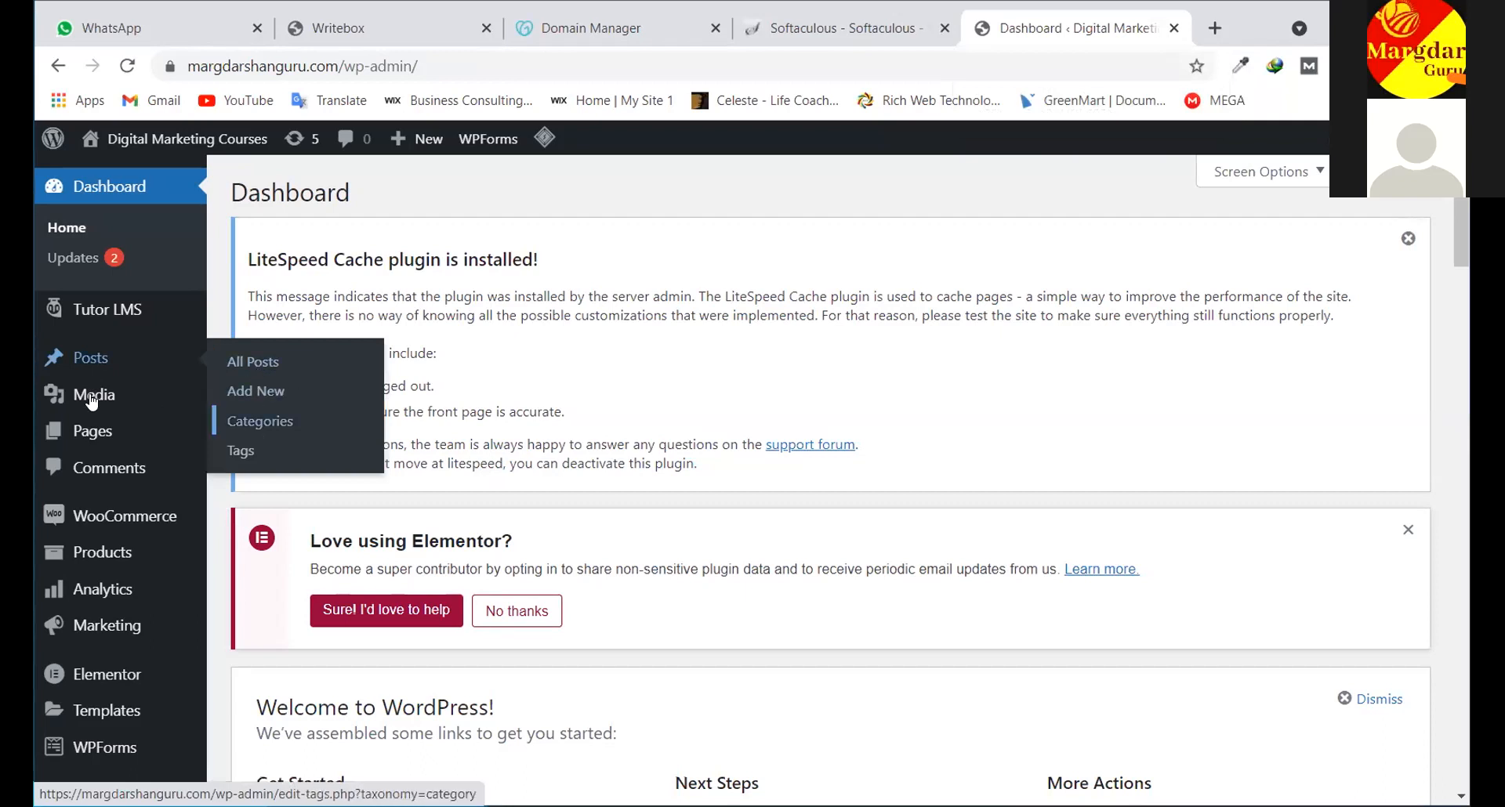
pyautogui.moveTo(92, 400)
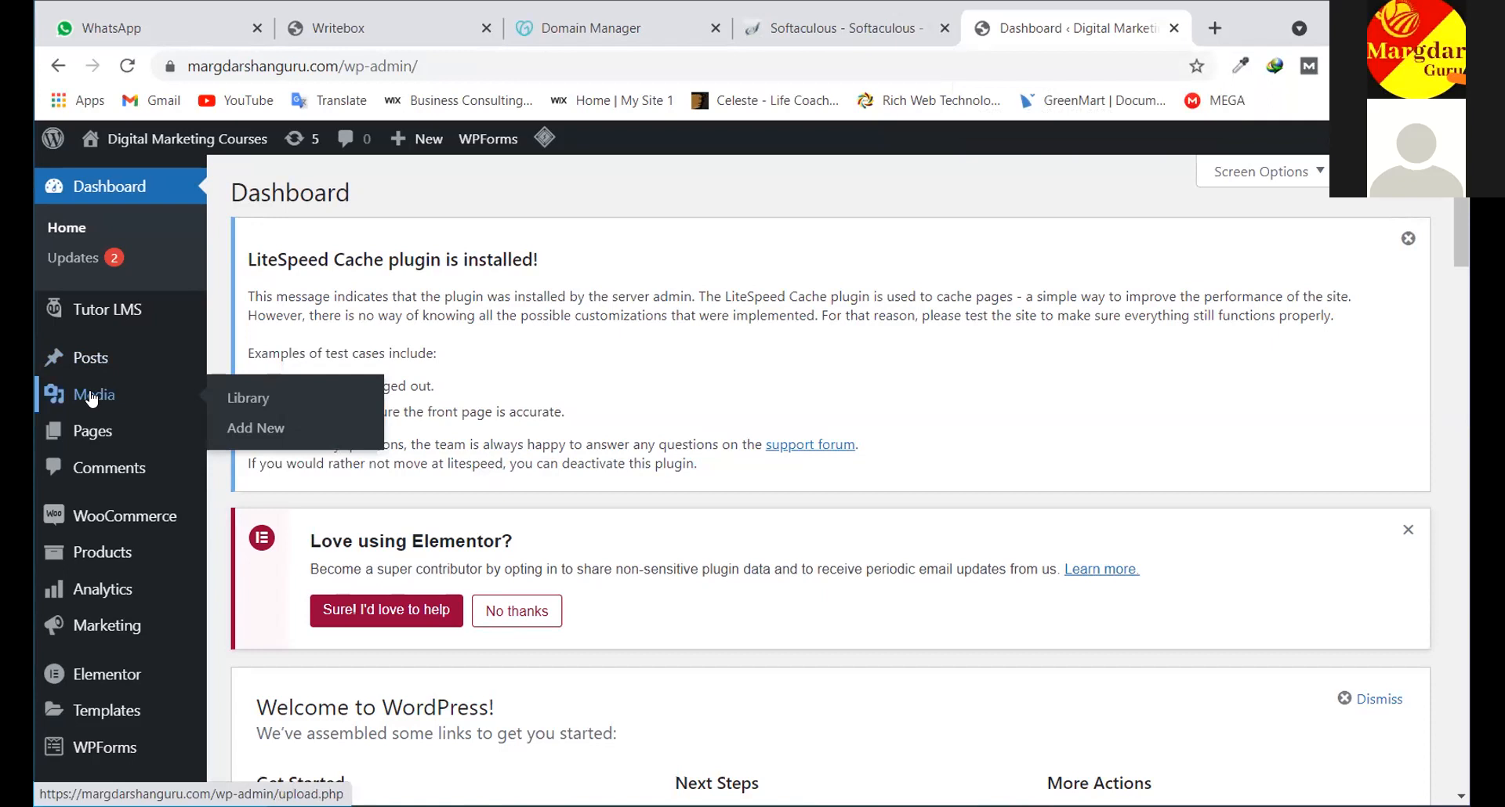
pyautogui.moveTo(102, 357)
pyautogui.moveTo(82, 431)
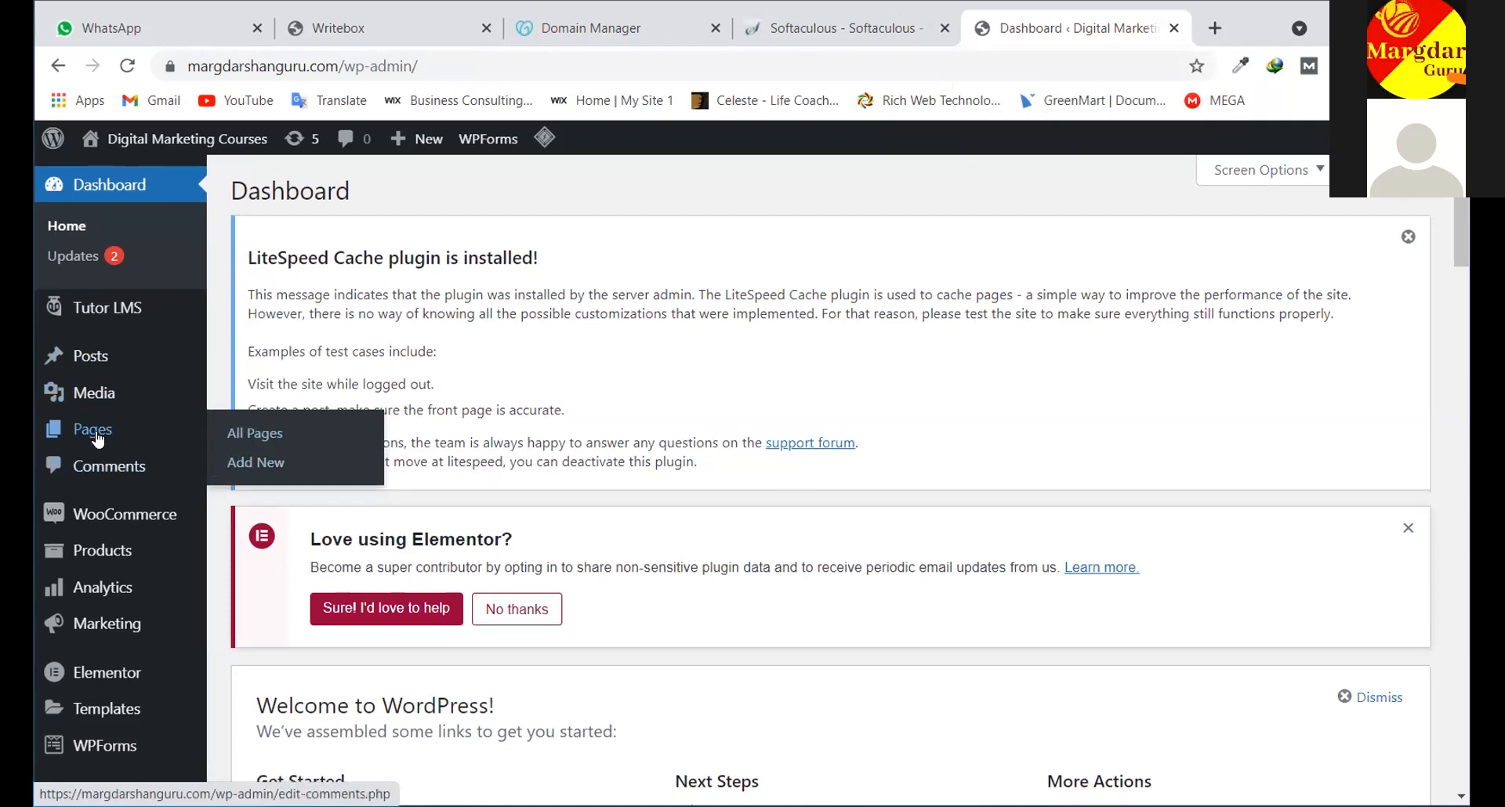
pyautogui.scroll(-6, 97, 440)
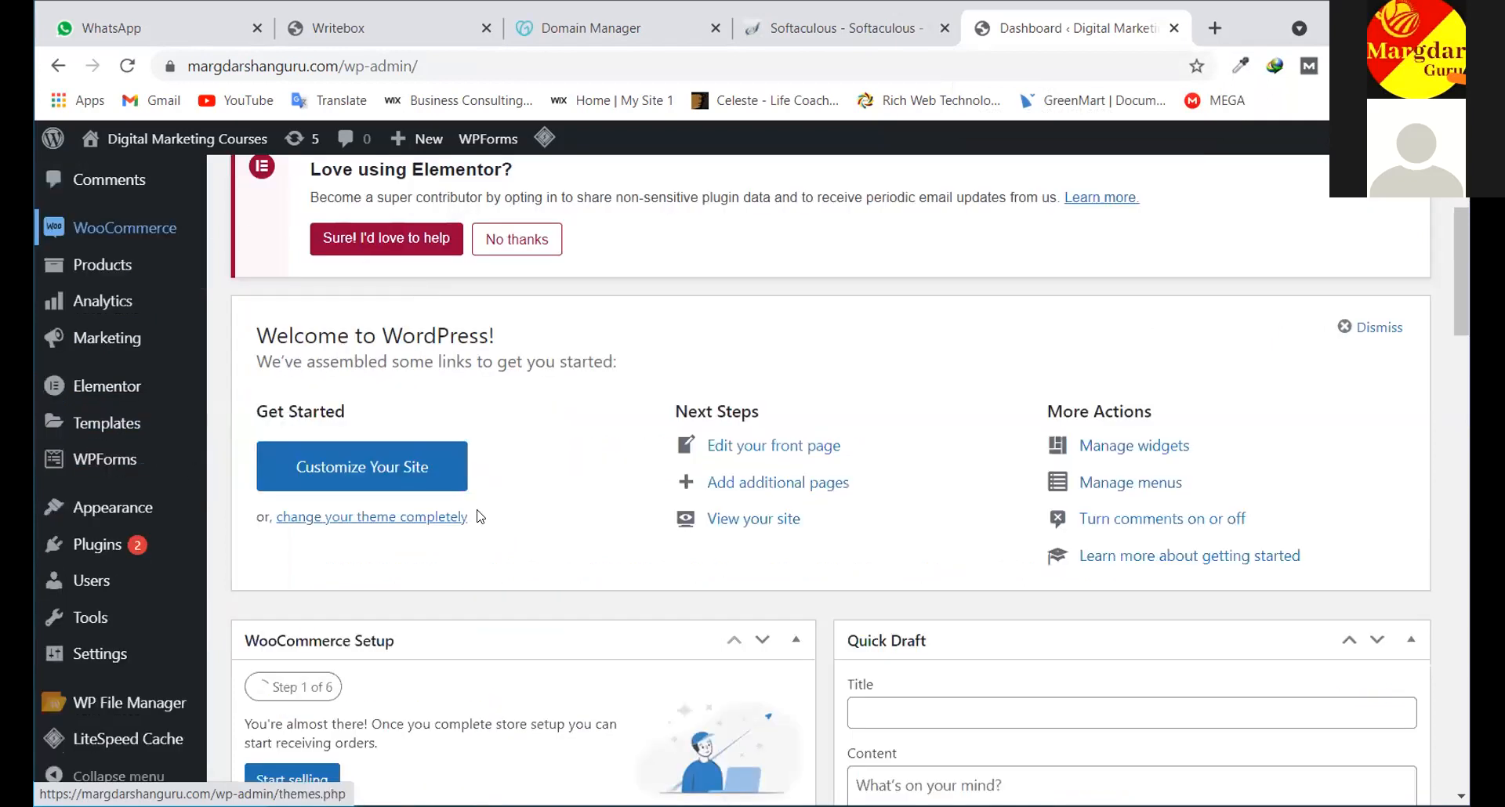
pyautogui.scroll(6, 480, 516)
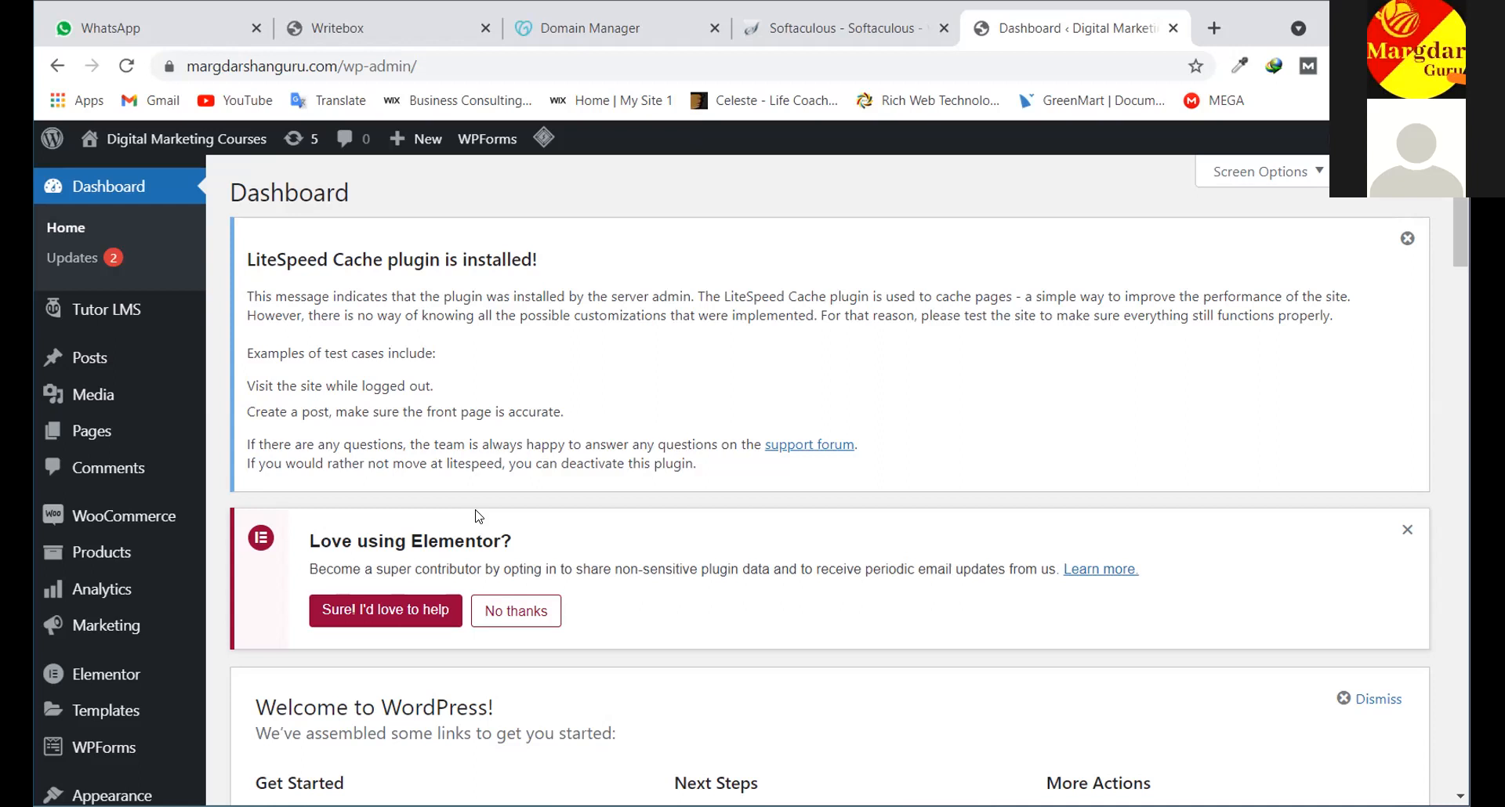
pyautogui.scroll(-3, 457, 518)
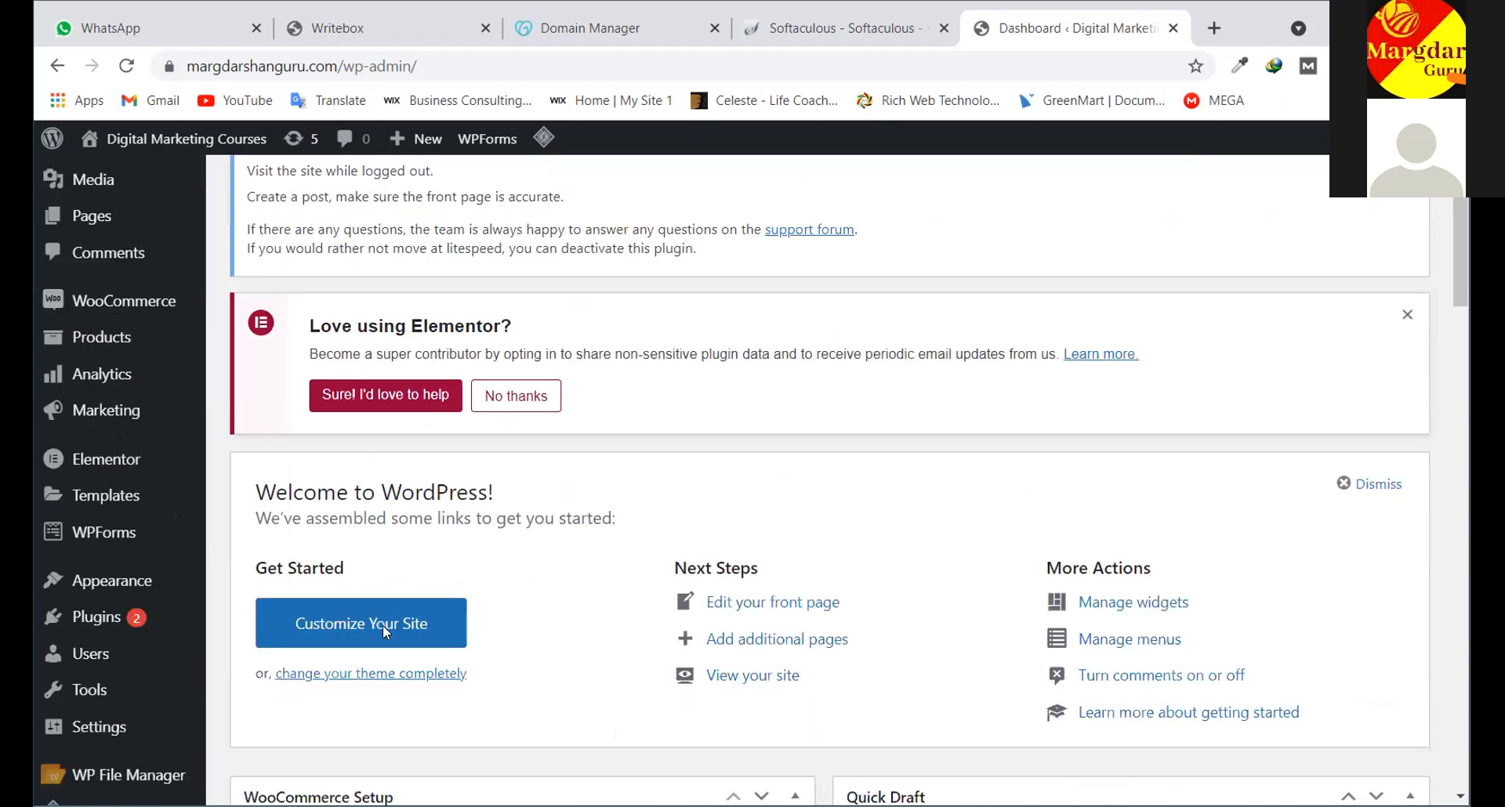
pyautogui.scroll(-2, 388, 627)
pyautogui.scroll(4, 394, 627)
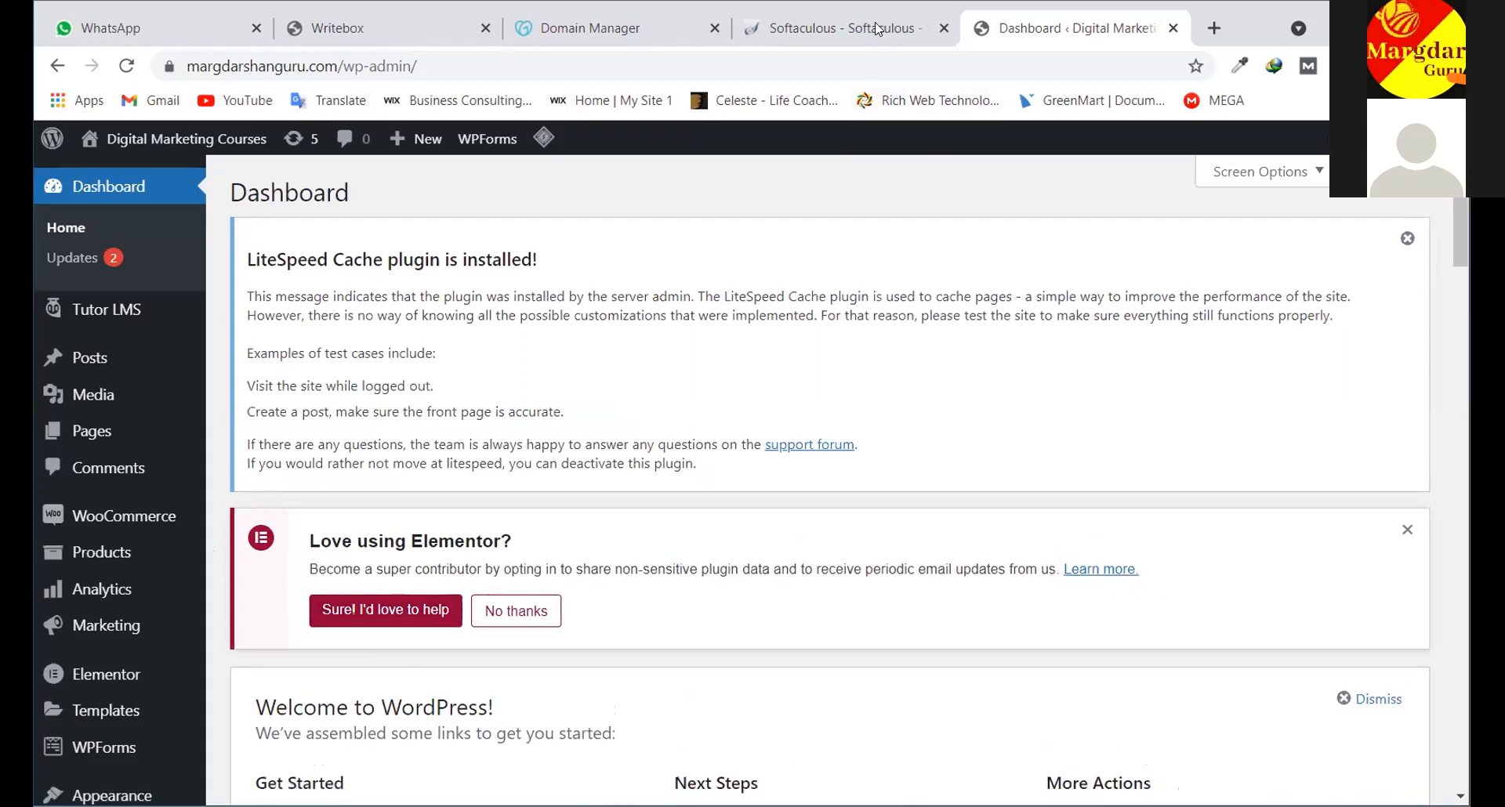
# Cycle through the Softaculous and Domain Manager tabs, ending on the install-success page
pyautogui.hotkey('ctrl', 'shift', 'Tab')
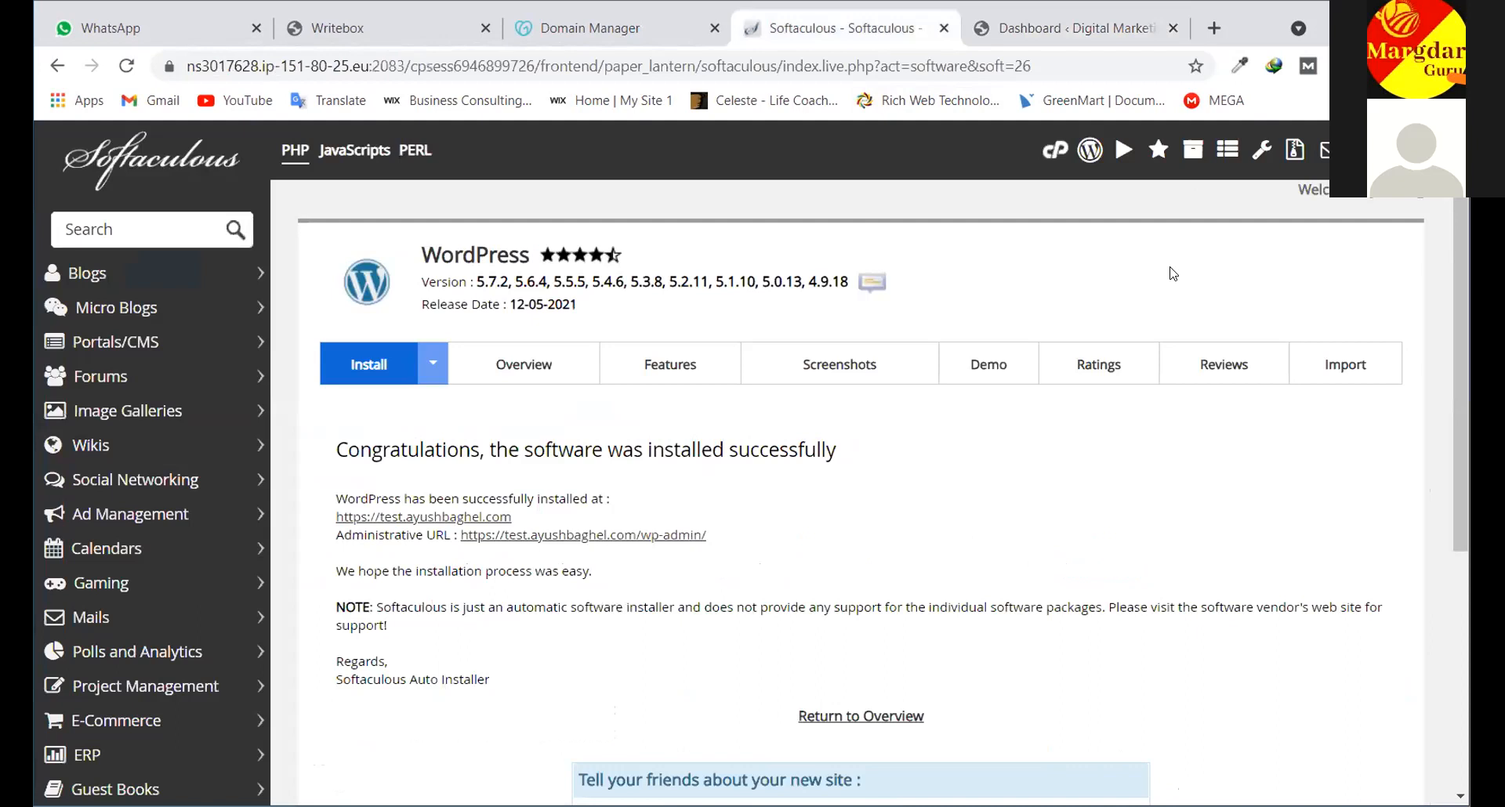
pyautogui.hotkey('ctrl', 'shift', 'Tab')
pyautogui.scroll(6, 725, 697)
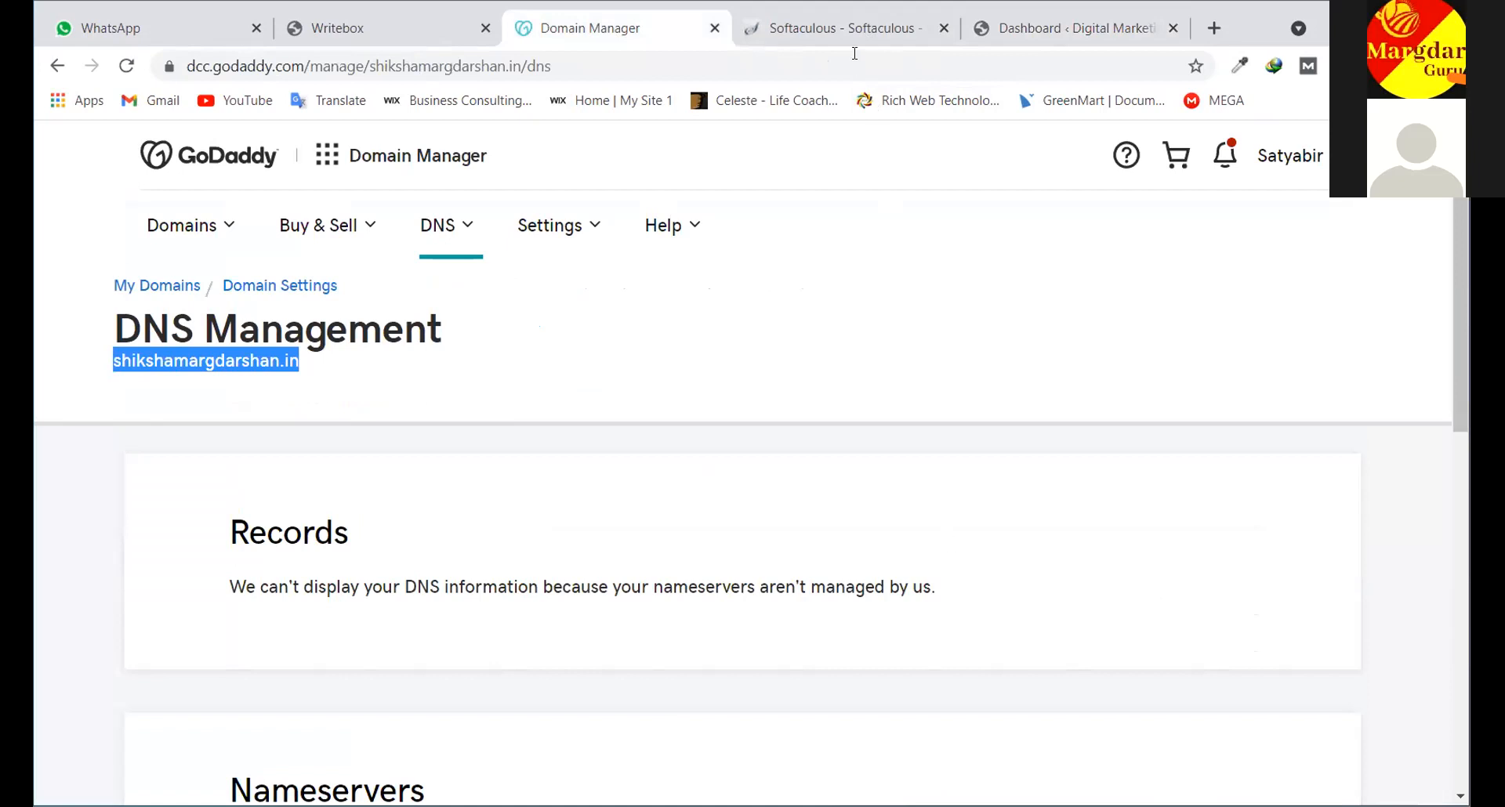
pyautogui.hotkey('ctrl', 'Tab')
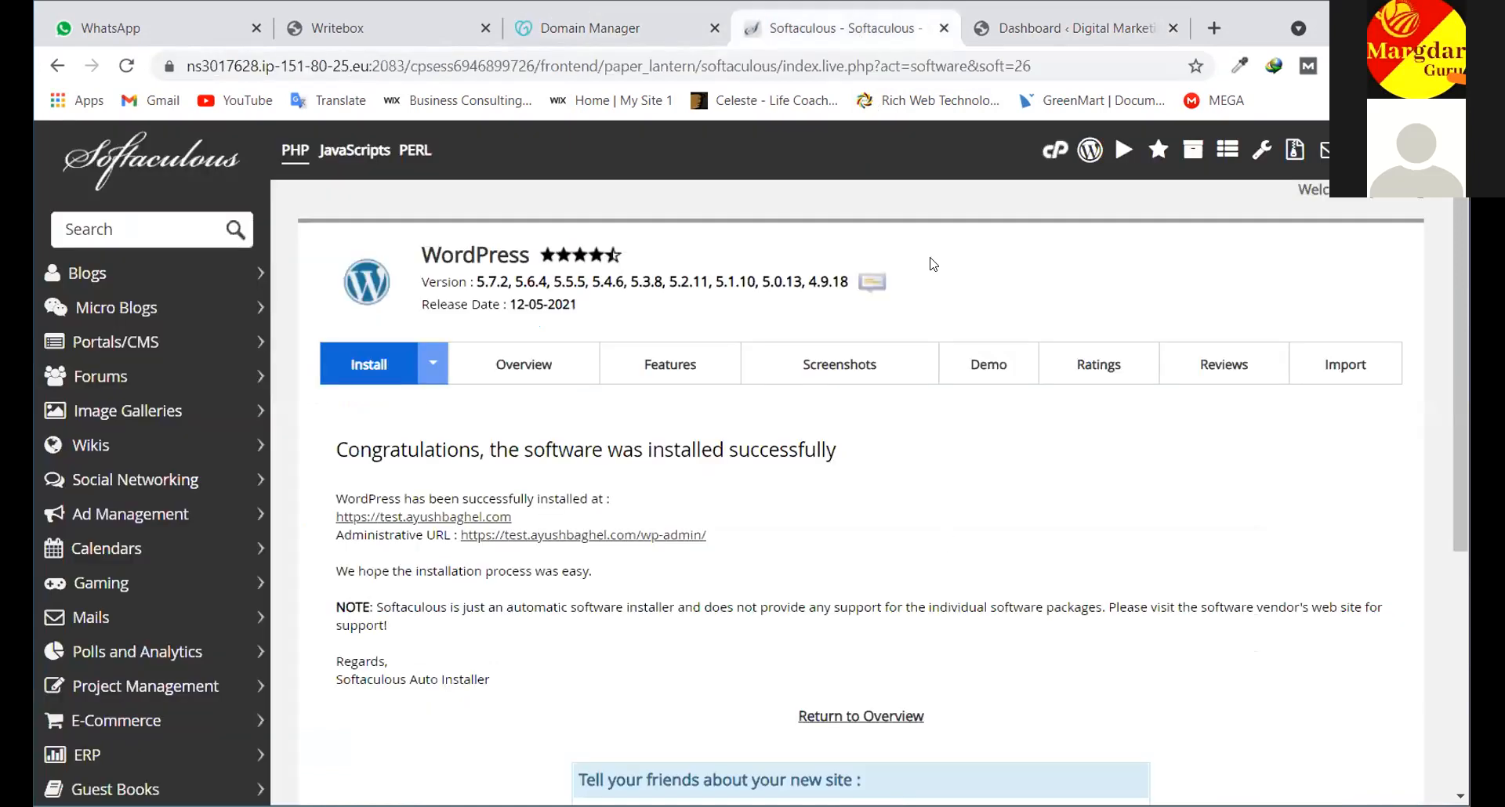